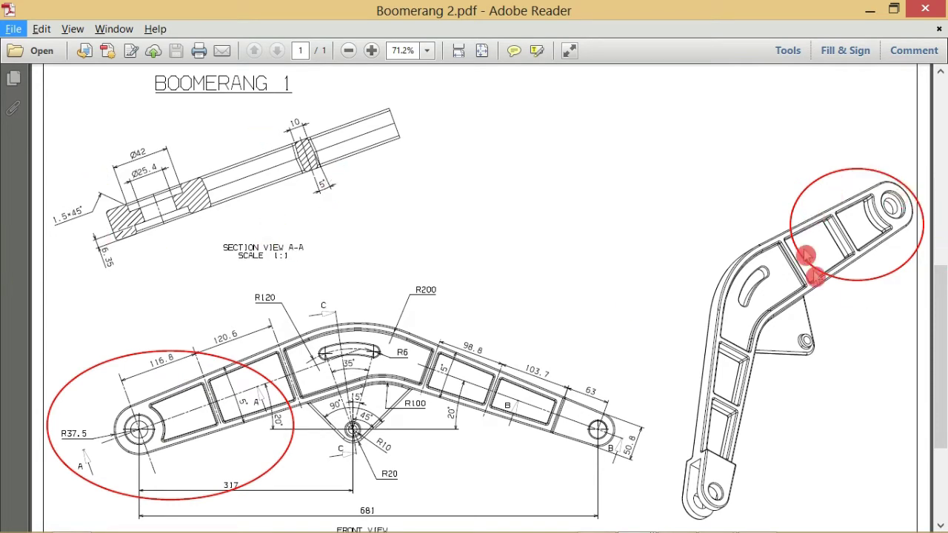
- Bring up the Boomerang 1 drawing, and switch to CATIA to create a new Part Design part named BOOMERANG
key("alt+Tab")
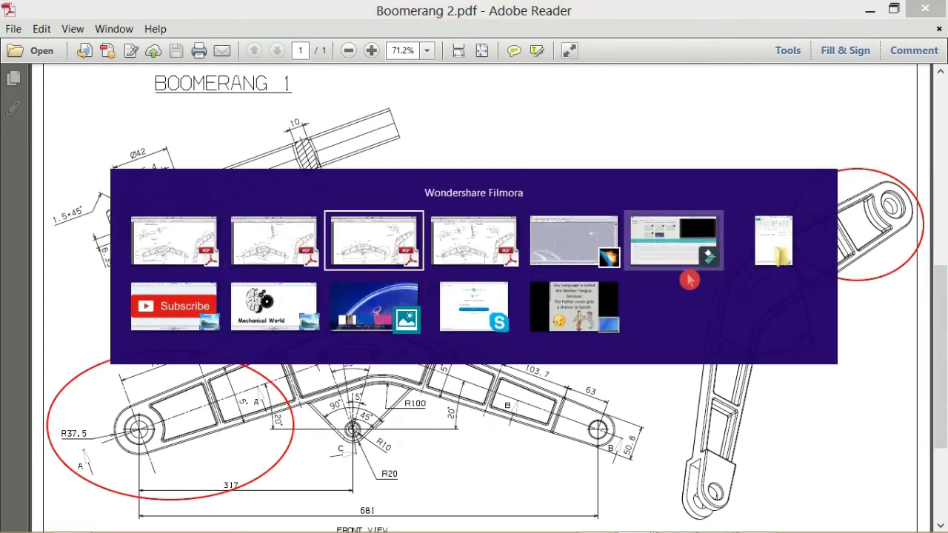
left_click(476, 247)
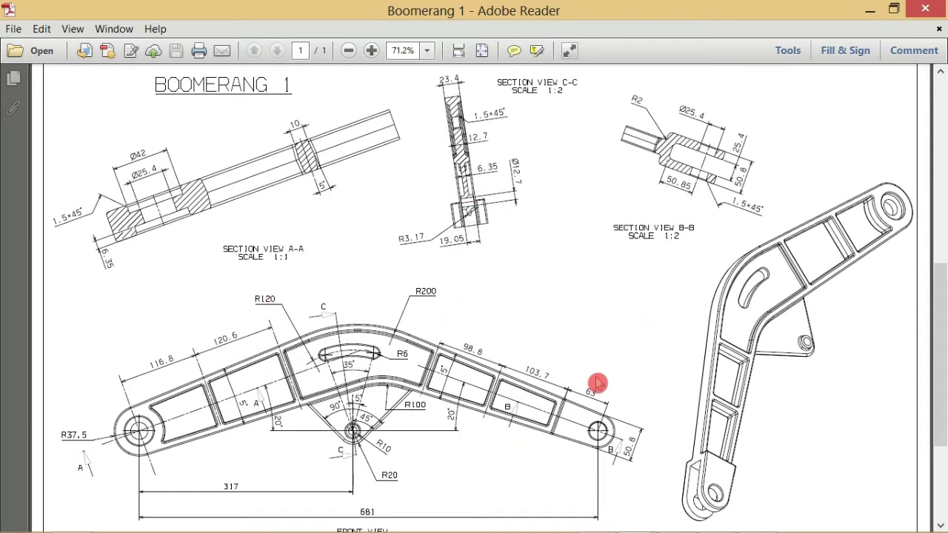
key("alt+Tab")
key("alt+Tab")
key("alt+Tab")
key("alt+Tab")
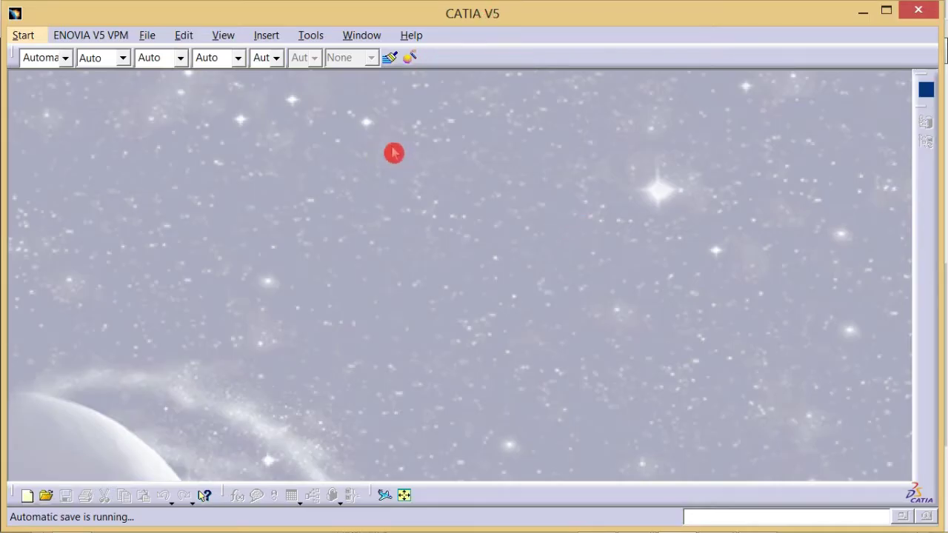
left_click(30, 37)
mouse_move(52, 74)
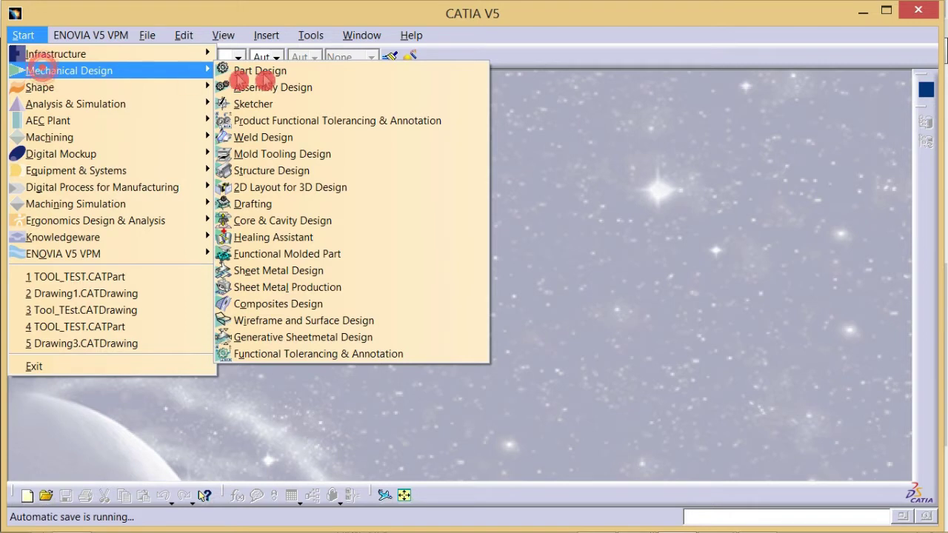
left_click(324, 74)
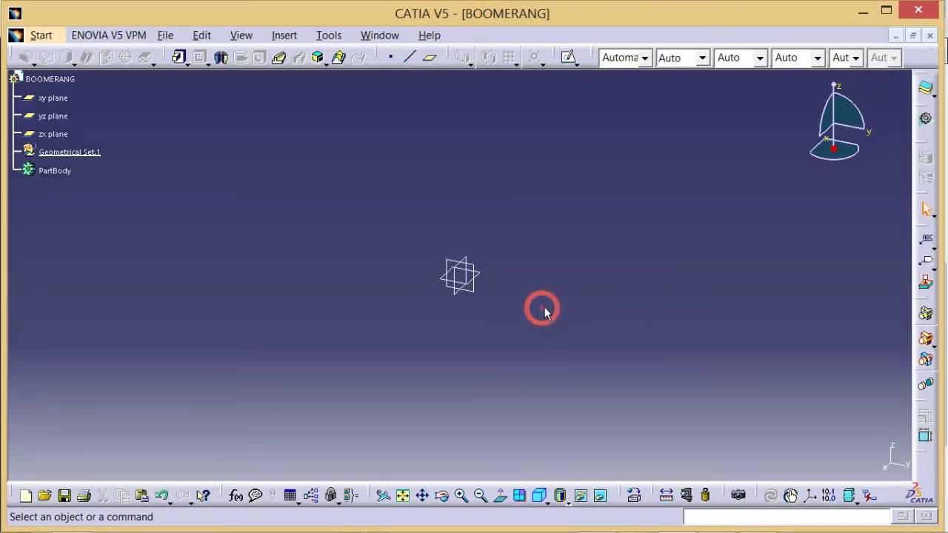
- Switch to the Boomerang 1 drawing in Adobe Reader, examine the arm's front view closely, and return to CATIA
key("alt+Tab")
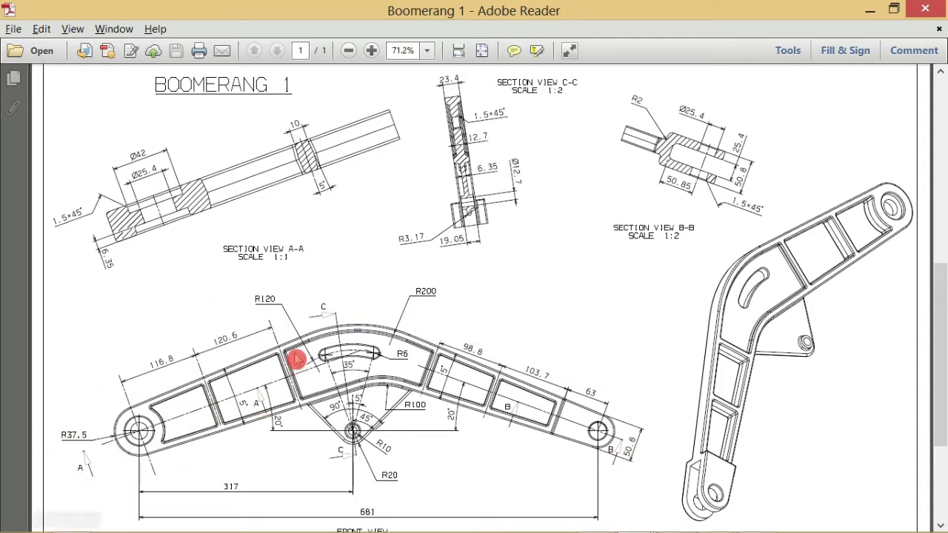
scroll(160, 452, "up", 2, "ctrl")
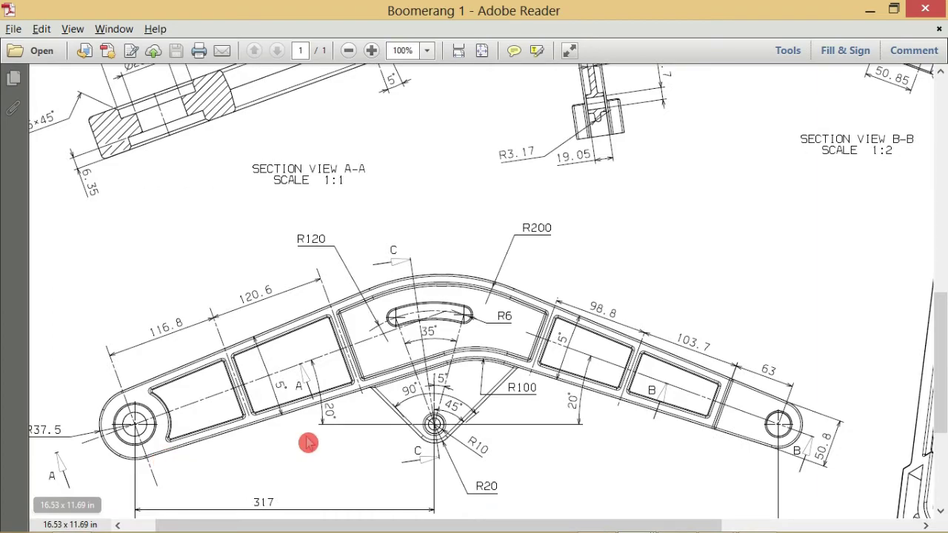
scroll(307, 437, "down", 1)
scroll(307, 437, "down", 2, "ctrl")
key("alt+Tab")
left_click(472, 335)
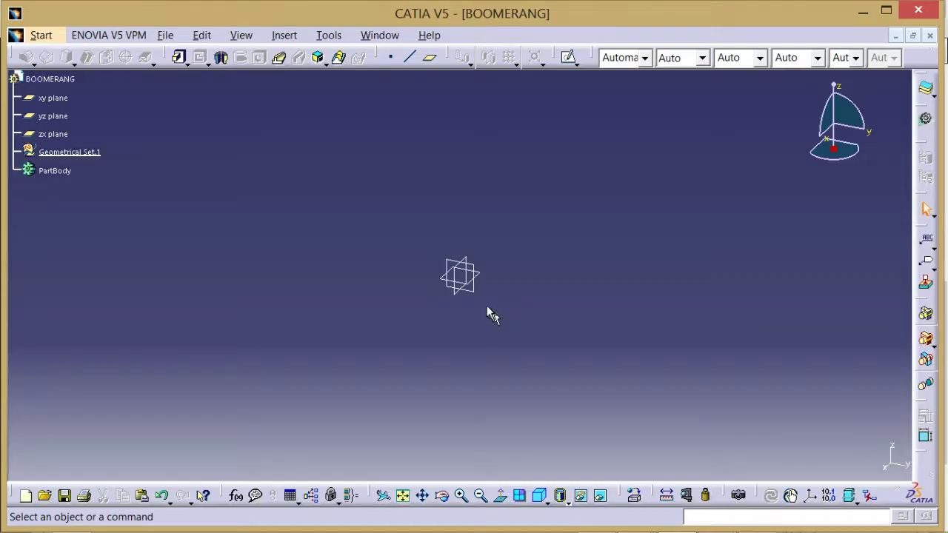
- Create a positioned sketch on the xy plane with its axes swapped and the V direction reversed
left_click(478, 272)
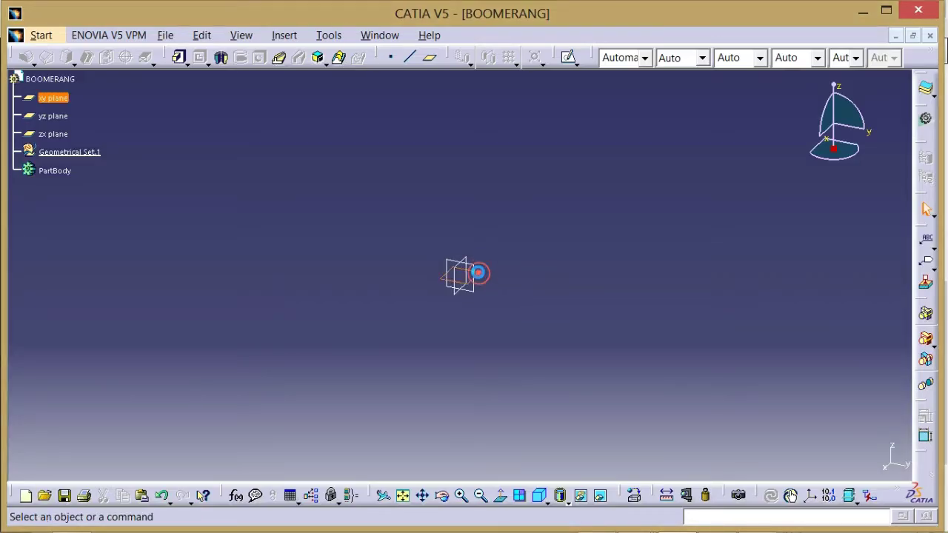
left_click(568, 59)
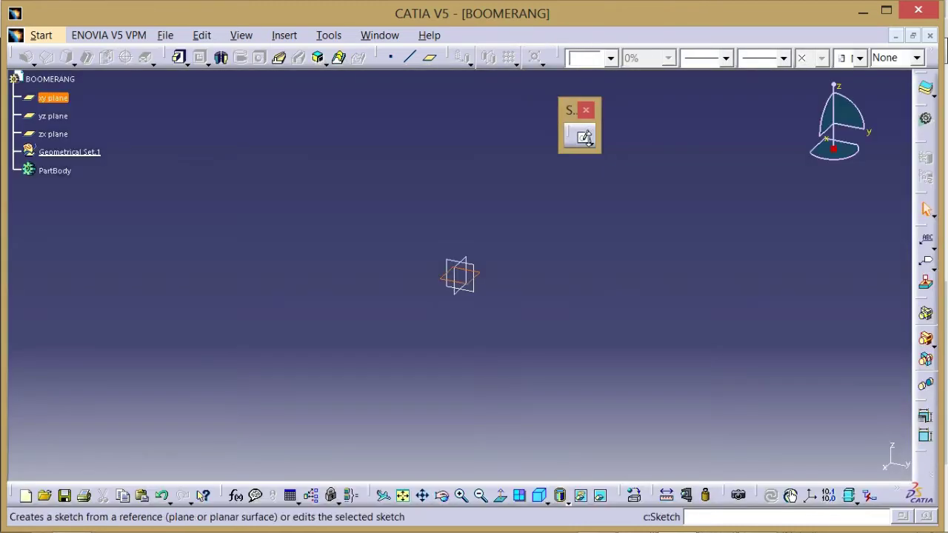
left_click(593, 143)
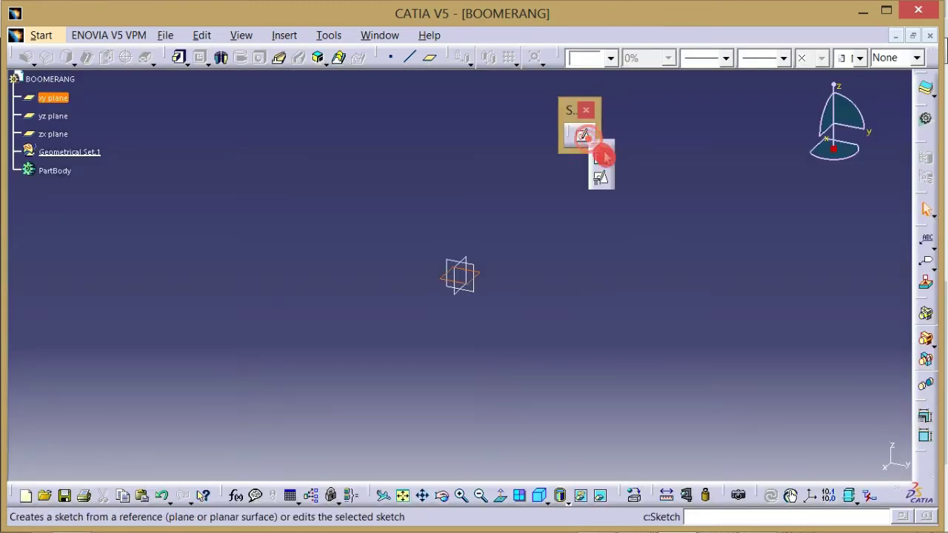
left_click(600, 178)
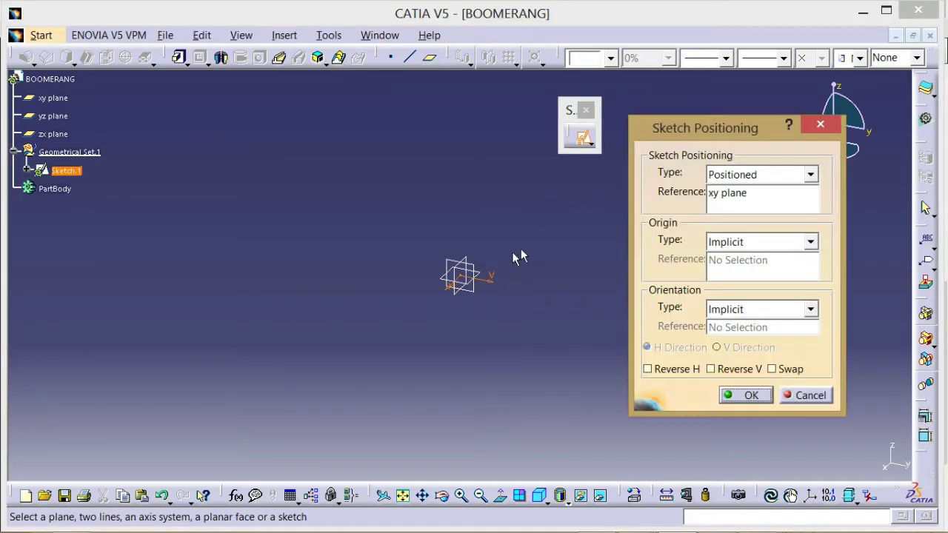
mouse_move(513, 254)
middle_mouse_down()
mouse_move(467, 260)
mouse_move(477, 246)
middle_mouse_up()
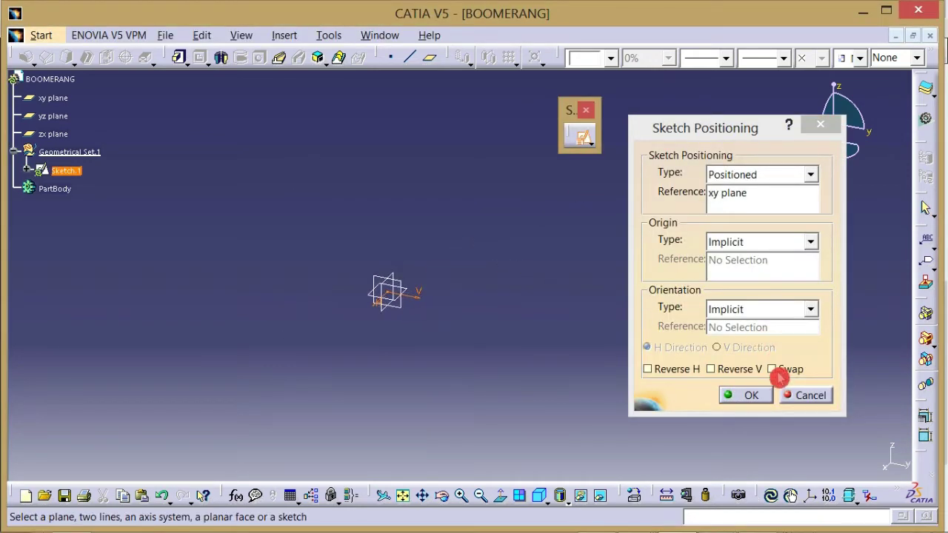
left_click(773, 368)
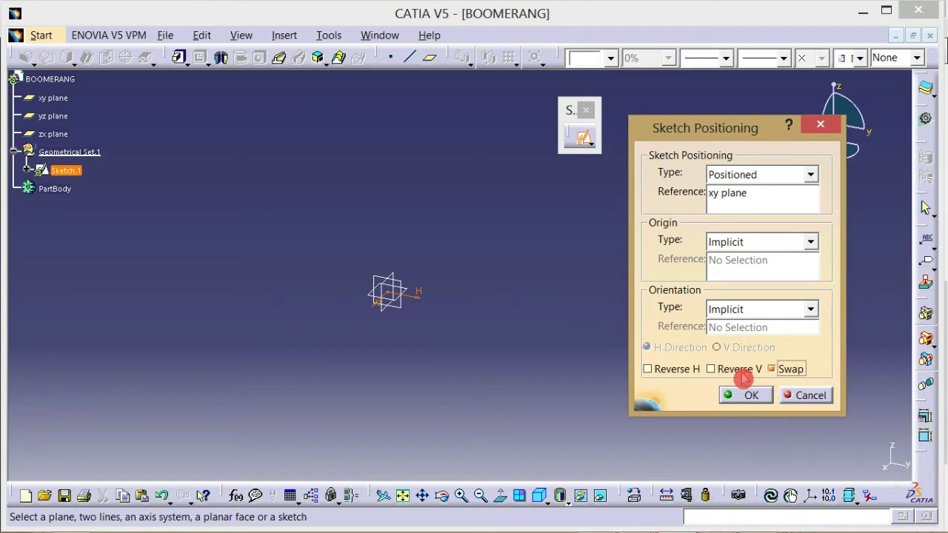
left_click(743, 376)
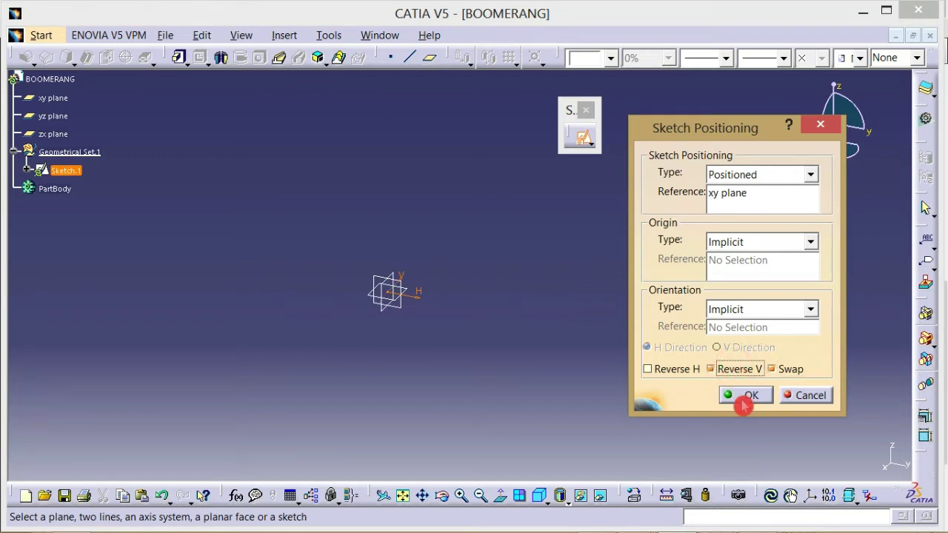
left_click(743, 400)
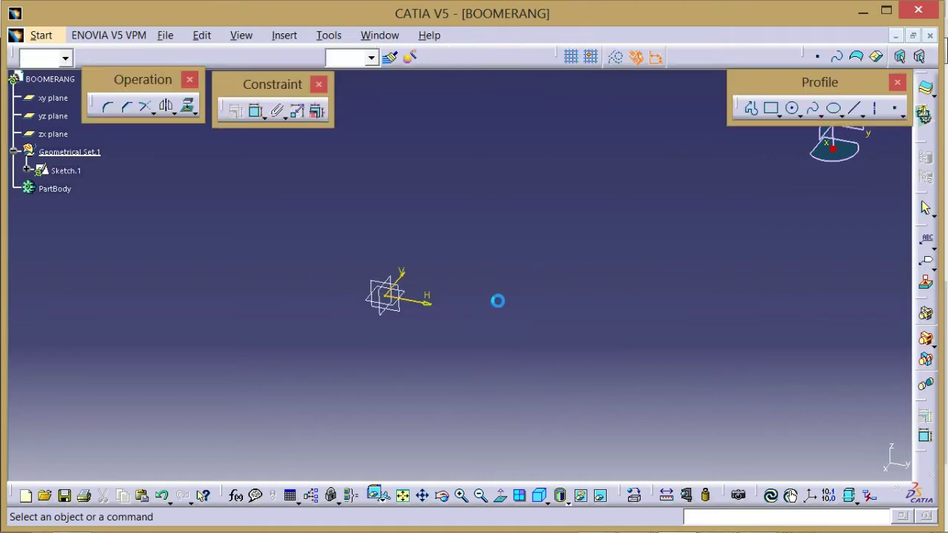
mouse_move(522, 250)
middle_mouse_down()
mouse_move(540, 208)
mouse_move(550, 212)
middle_mouse_up()
left_click(531, 227)
- Check the large end boss in the Boomerang 1 drawing, and sketch a circle about 90 mm in diameter centred on the CATIA sketch origin
key("alt+Tab")
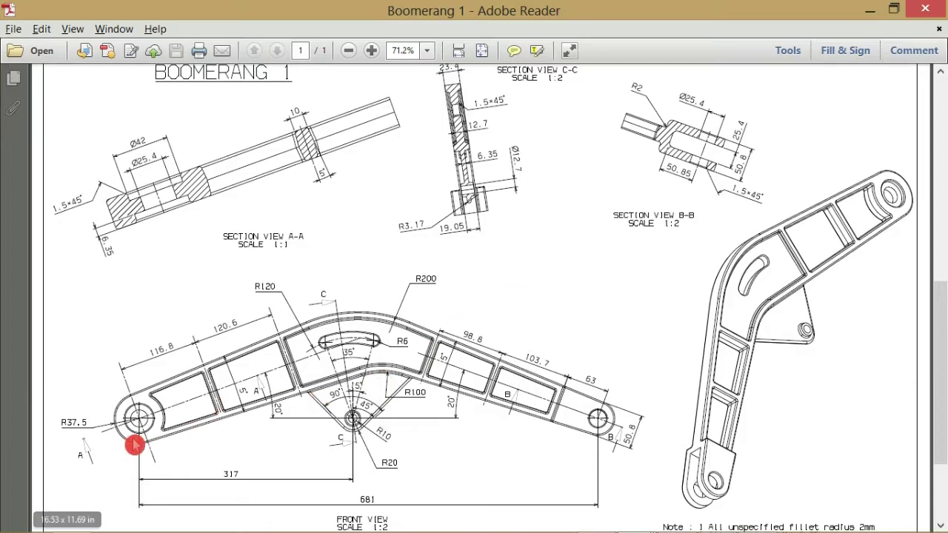
scroll(136, 442, "up", 2, "ctrl")
scroll(166, 405, "up", 1, "ctrl")
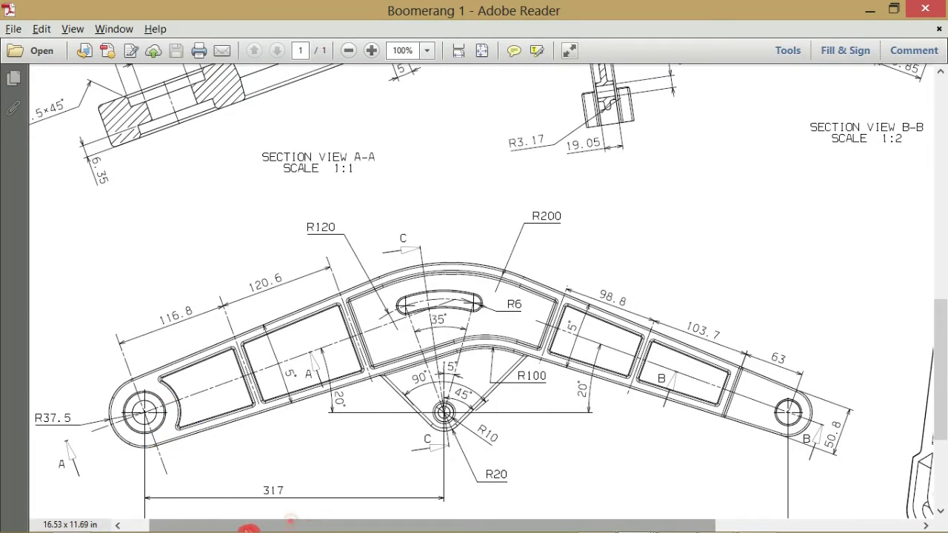
left_click_drag(302, 524, 280, 523)
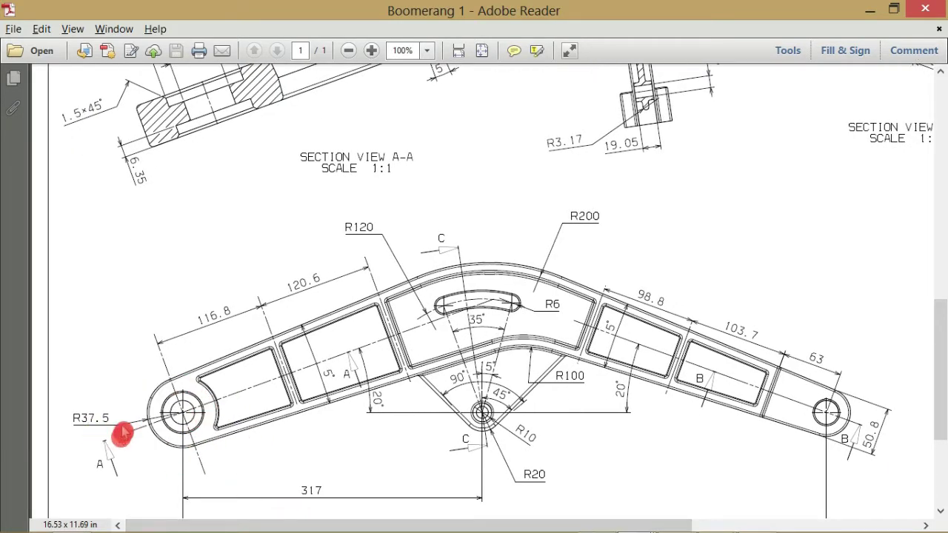
key("alt+Tab")
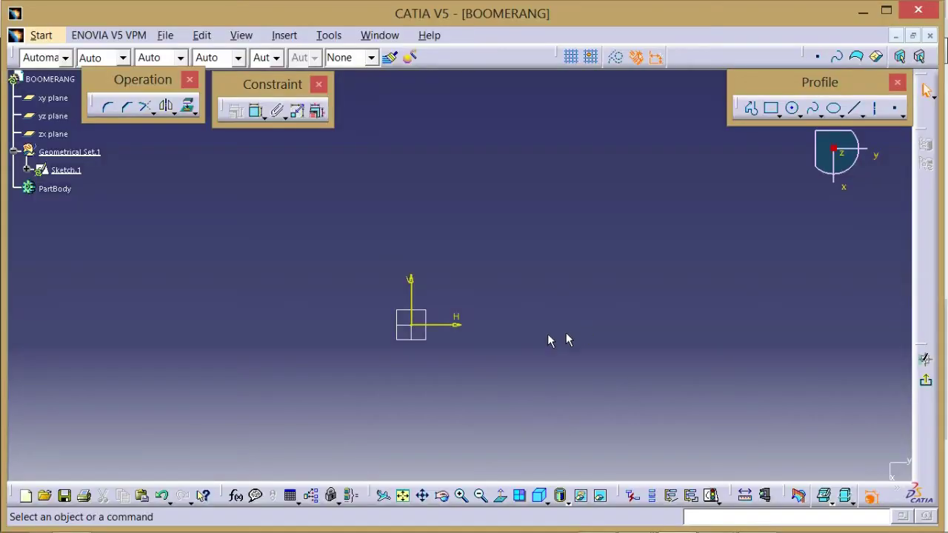
left_click(792, 108)
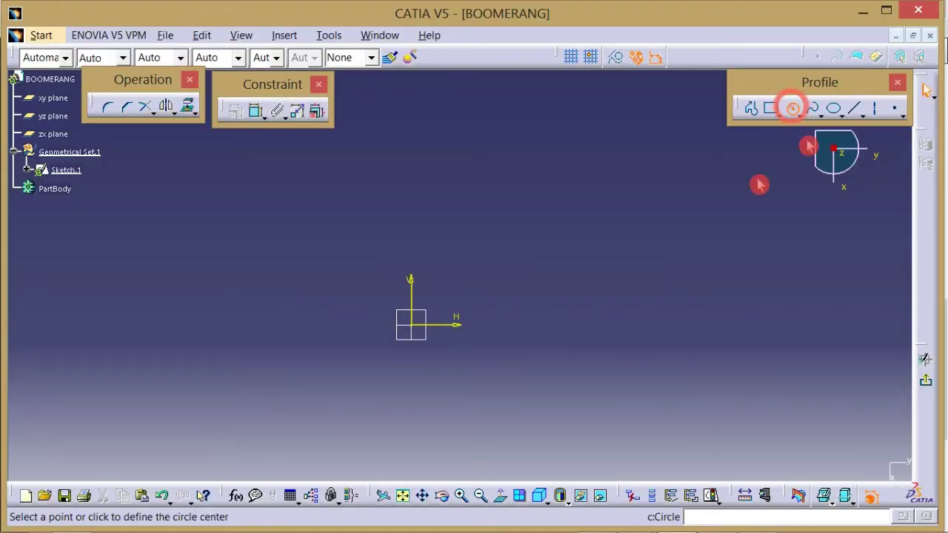
left_click(416, 326)
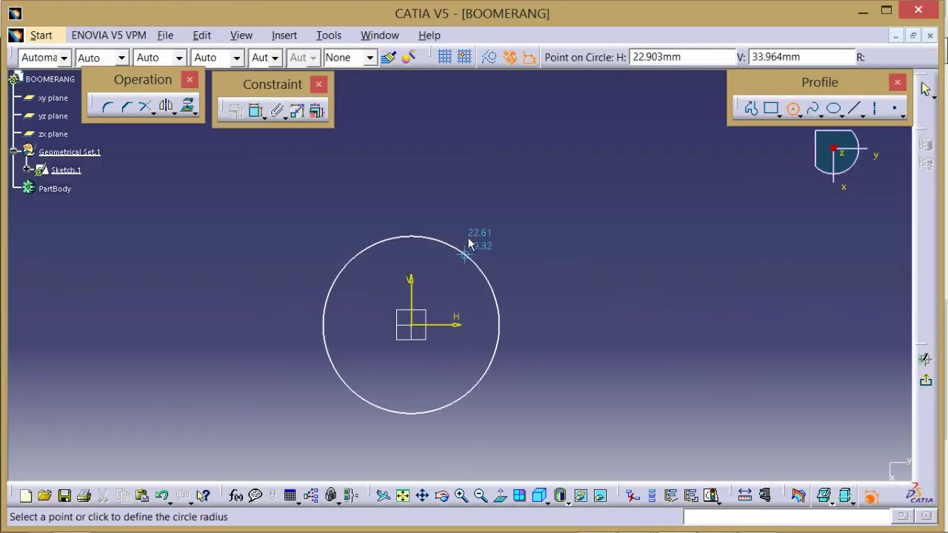
left_click(467, 236)
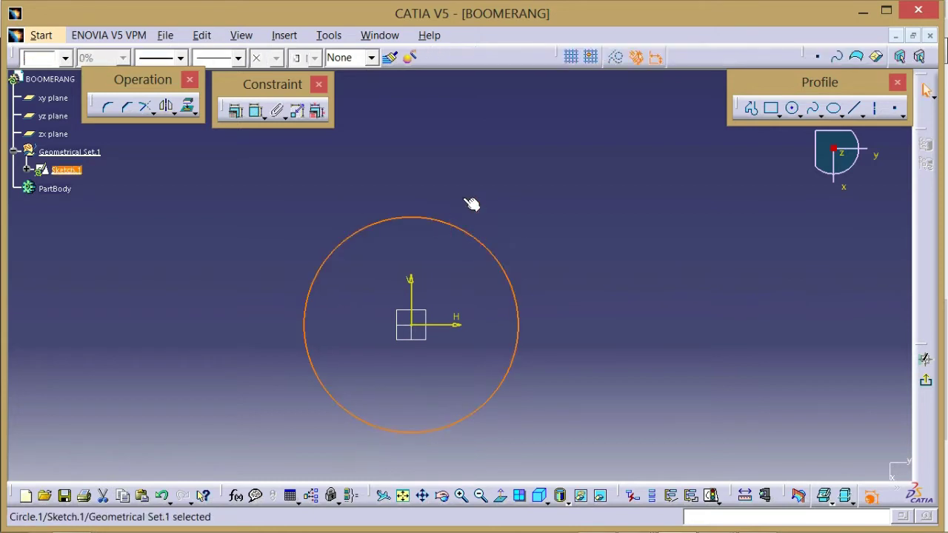
left_click(449, 171)
- Dimension the circle at the origin as a radius and set it to 37.5 mm, checking the value in the drawing
left_click(255, 111)
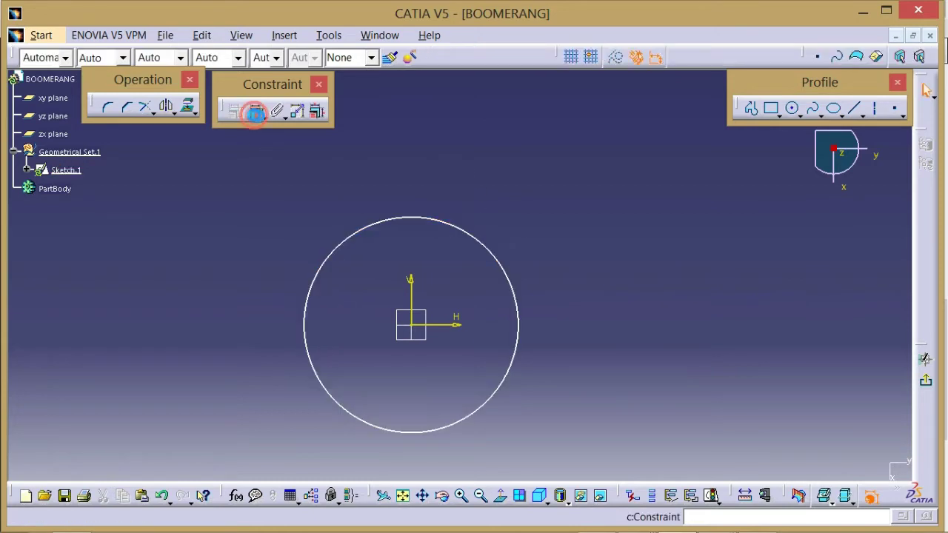
left_click(354, 231)
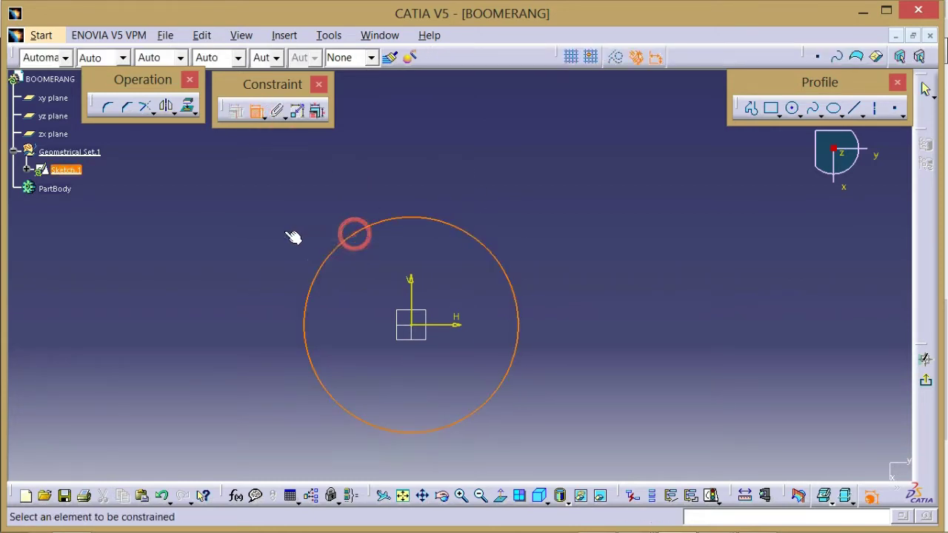
left_click(254, 241)
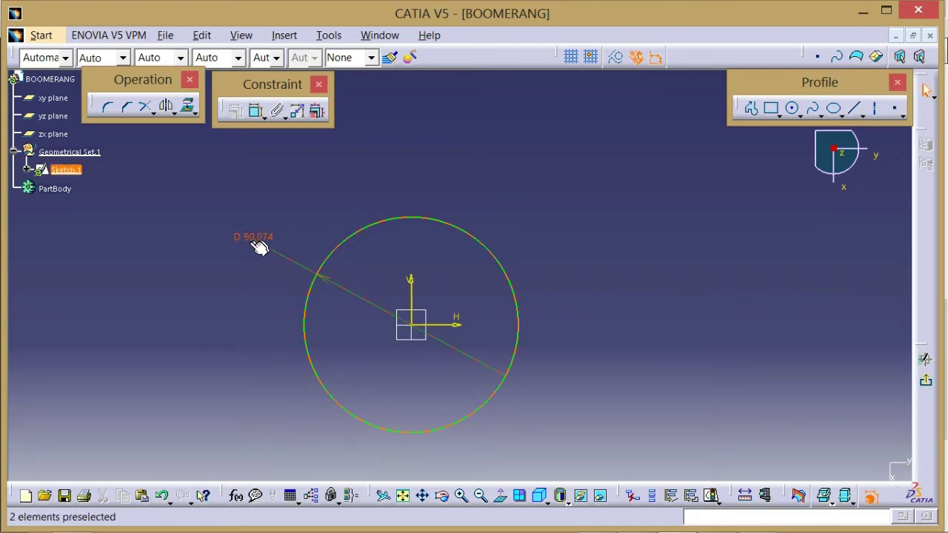
double_click(251, 238)
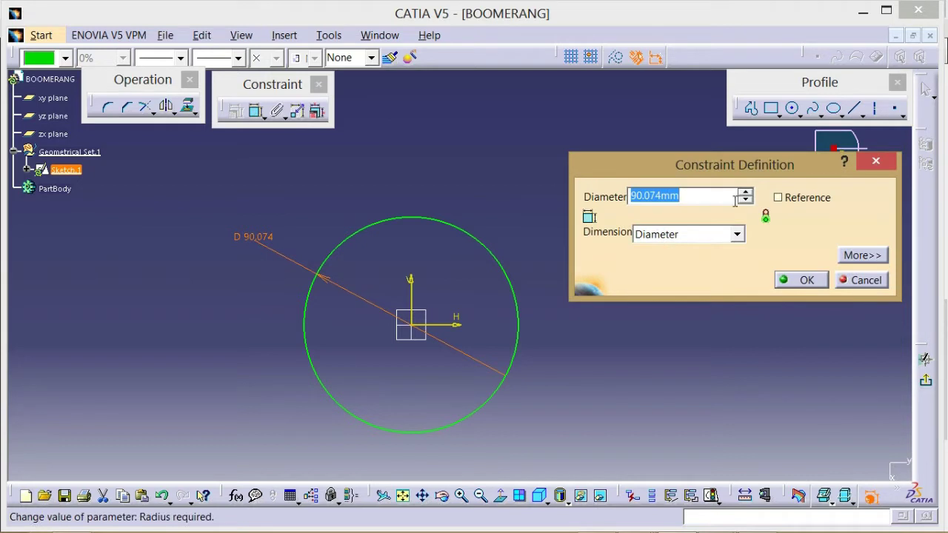
left_click(685, 236)
left_click(677, 249)
left_click_drag(694, 196, 629, 213)
key("alt+Tab")
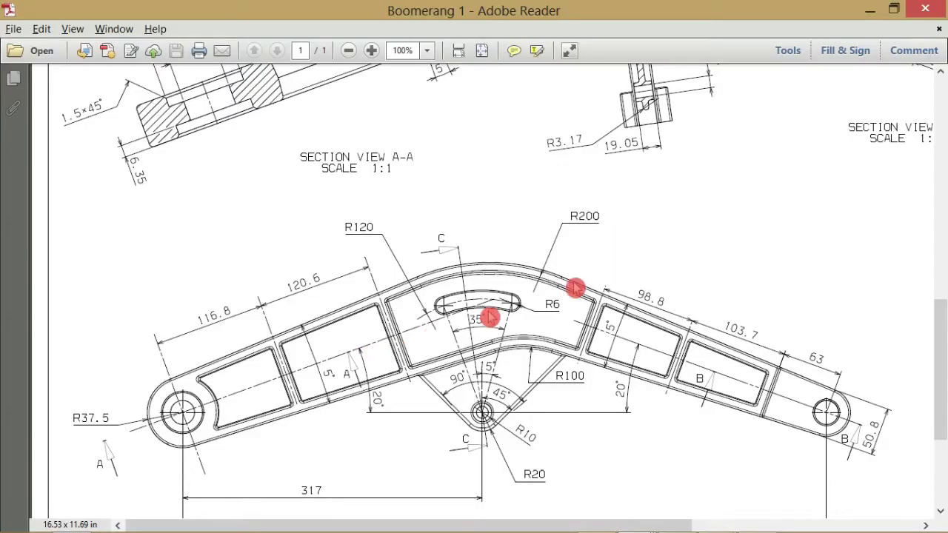
key("alt+Tab")
left_click(594, 213)
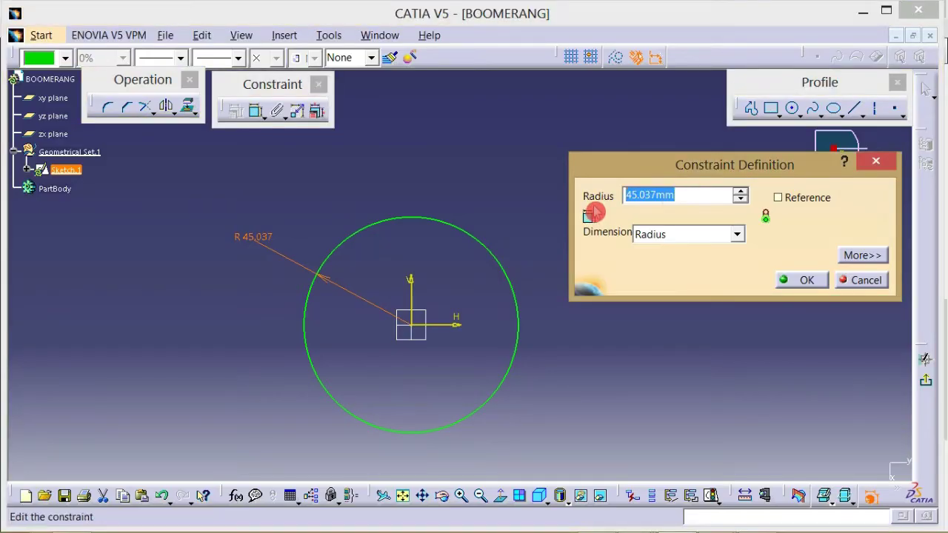
type("37.5")
left_click(806, 288)
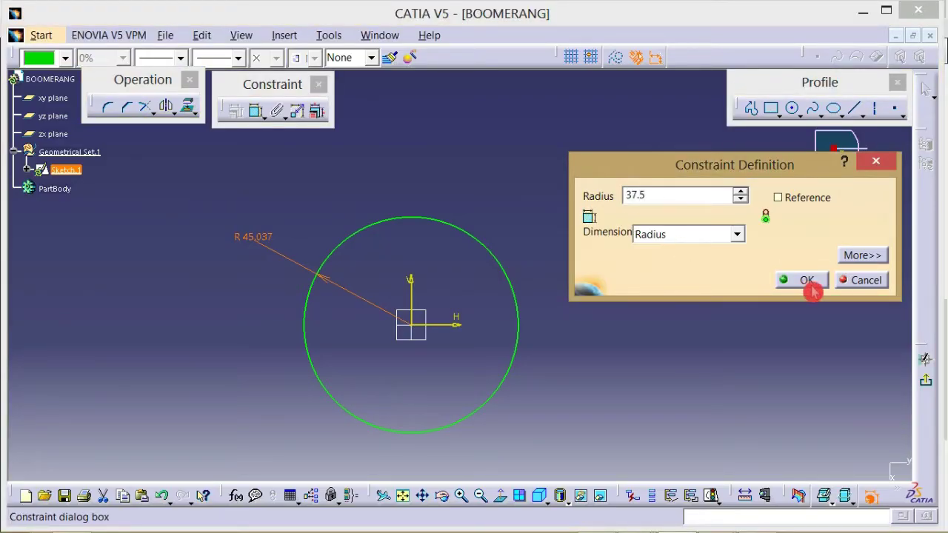
mouse_move(584, 298)
middle_mouse_down()
mouse_move(503, 280)
mouse_move(508, 348)
mouse_move(650, 340)
middle_mouse_up()
- Consult the drawing in Adobe Reader, and sketch a smaller circle in CATIA centred on the horizontal axis, passing through about H 277 mm, V 15 mm
key("alt+Tab")
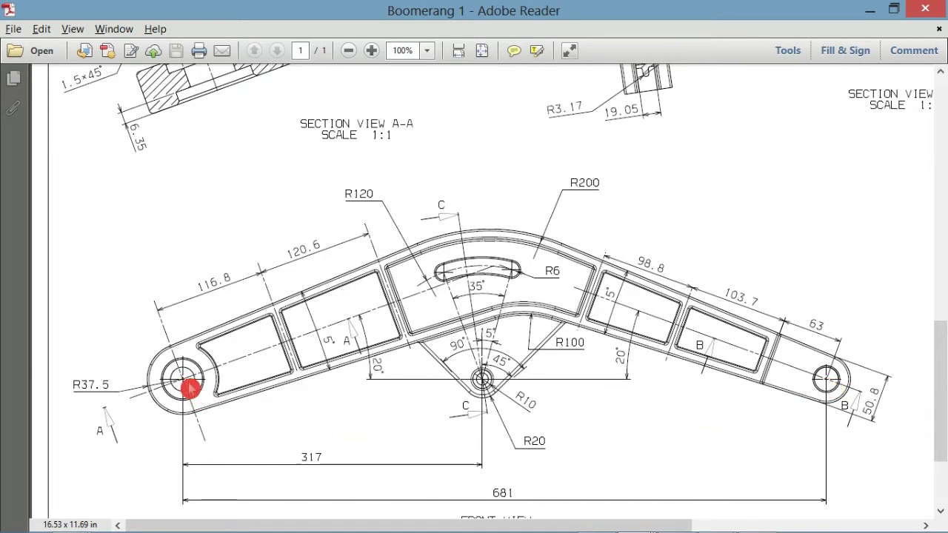
key("alt+Tab")
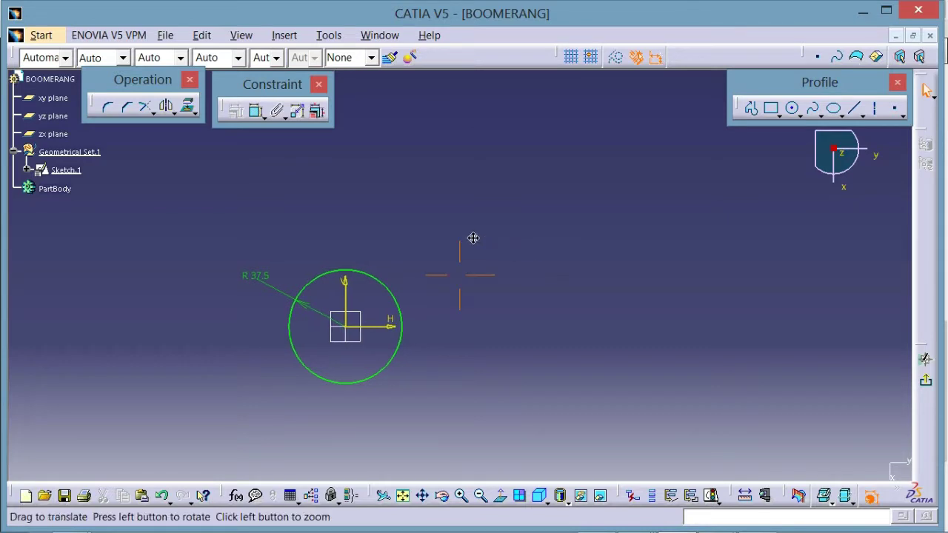
middle_click_drag(473, 238, 439, 226)
left_click(791, 108)
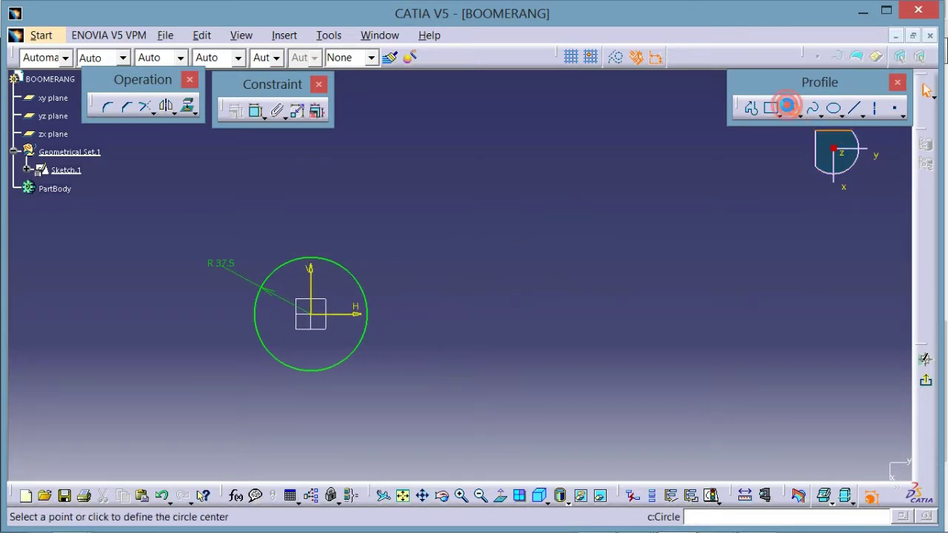
left_click(712, 314)
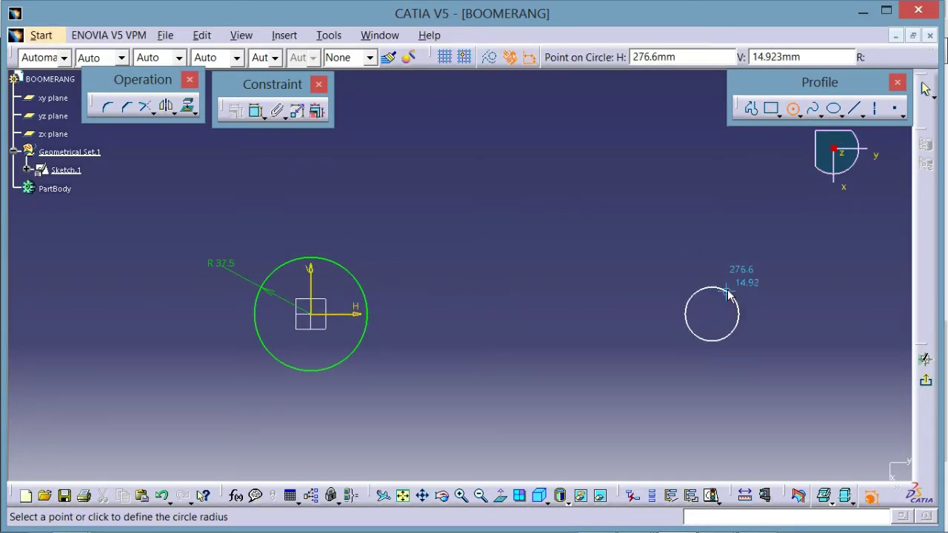
left_click(728, 294)
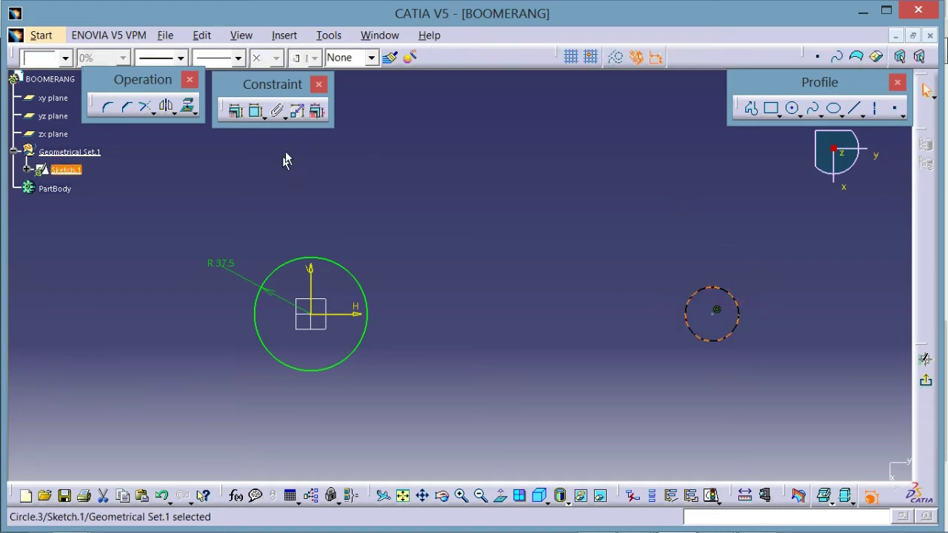
- Dimension the small circle's diameter and set it to 50.8 mm
left_click(257, 111)
left_click(724, 304)
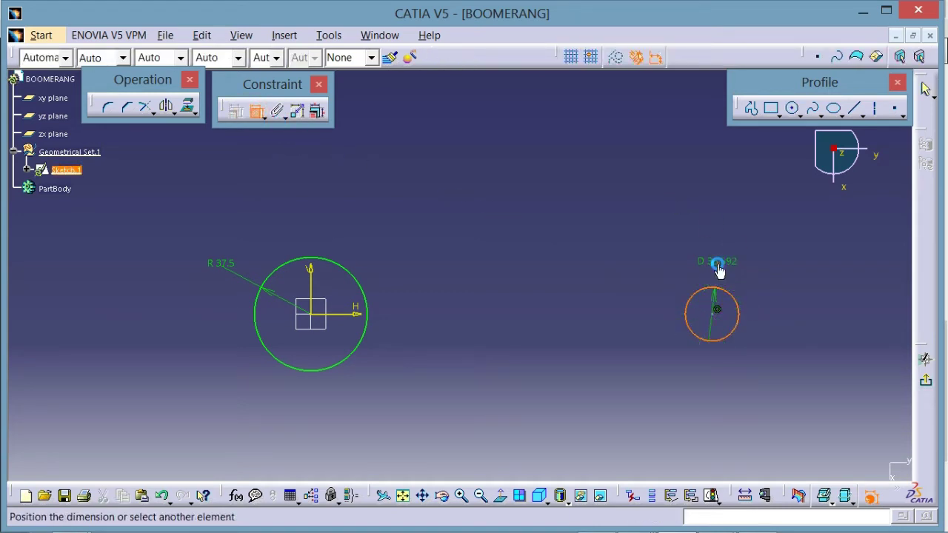
left_click(733, 264)
double_click(730, 267)
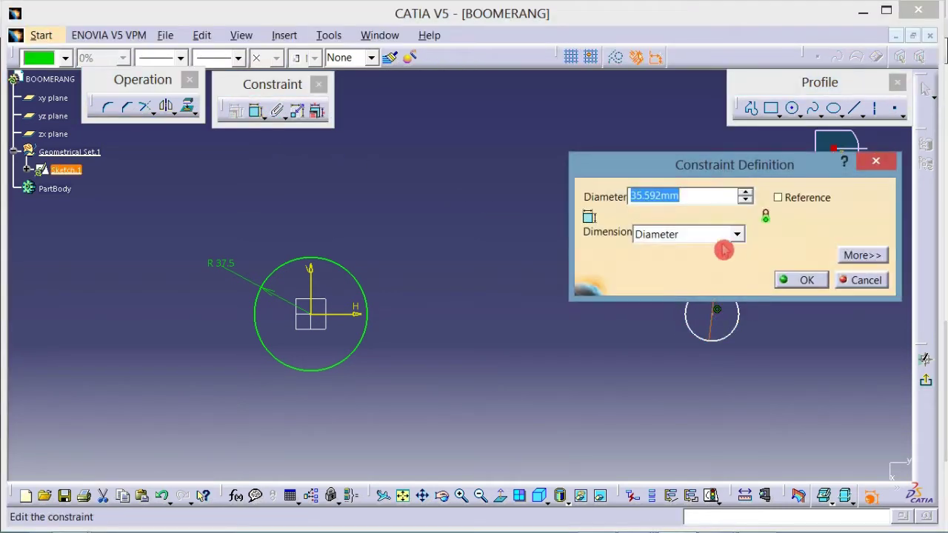
left_click(708, 234)
left_click(707, 233)
double_click(701, 195)
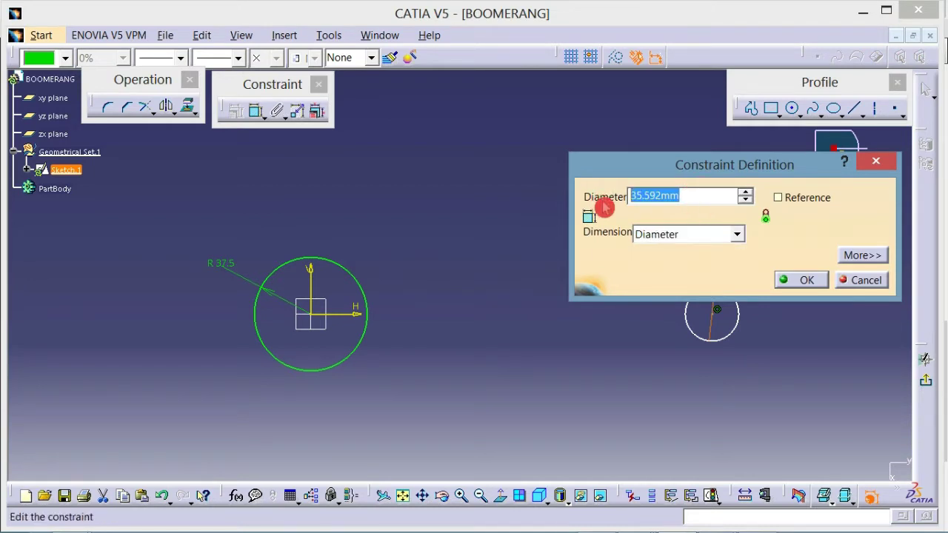
type("50.8")
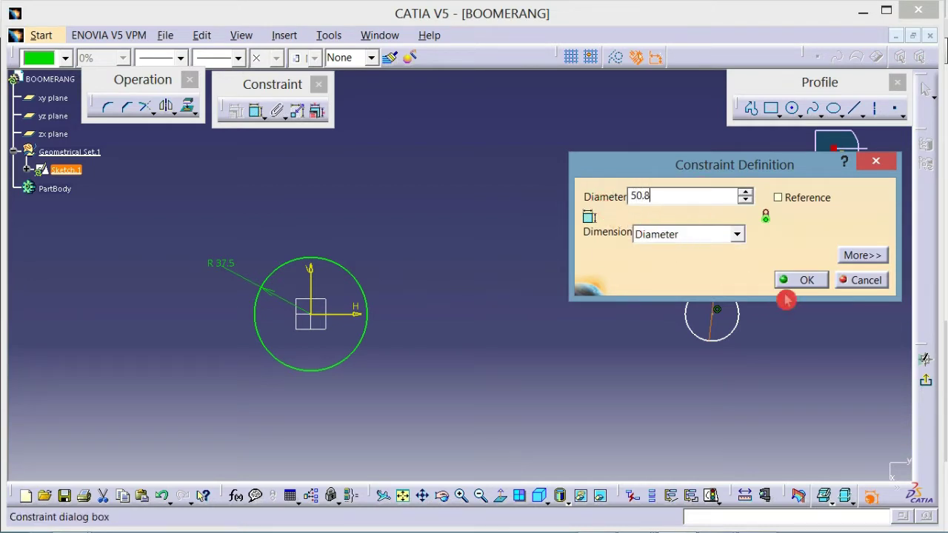
left_click(786, 279)
- Dimension the horizontal distance between the centres of the two circles and set it to 681 mm
middle_click_drag(753, 373, 726, 369)
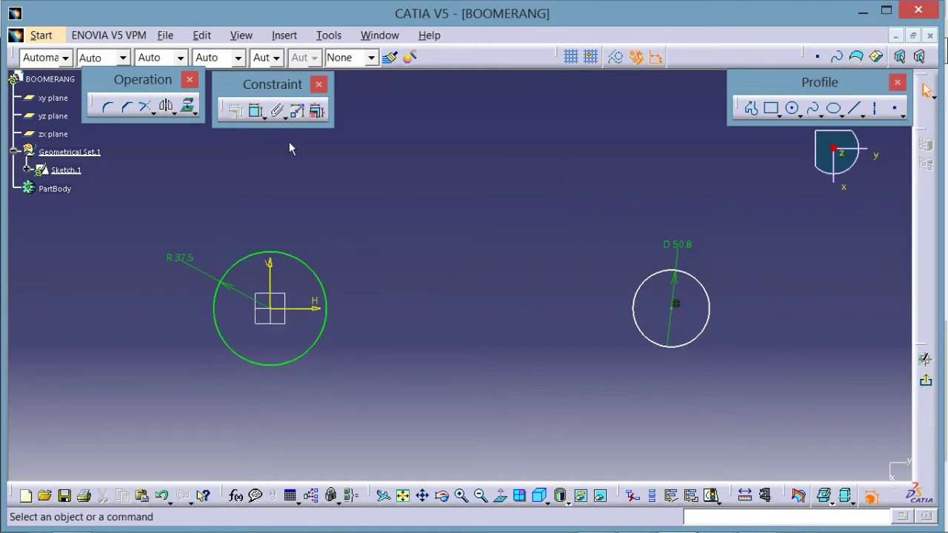
left_click(256, 112)
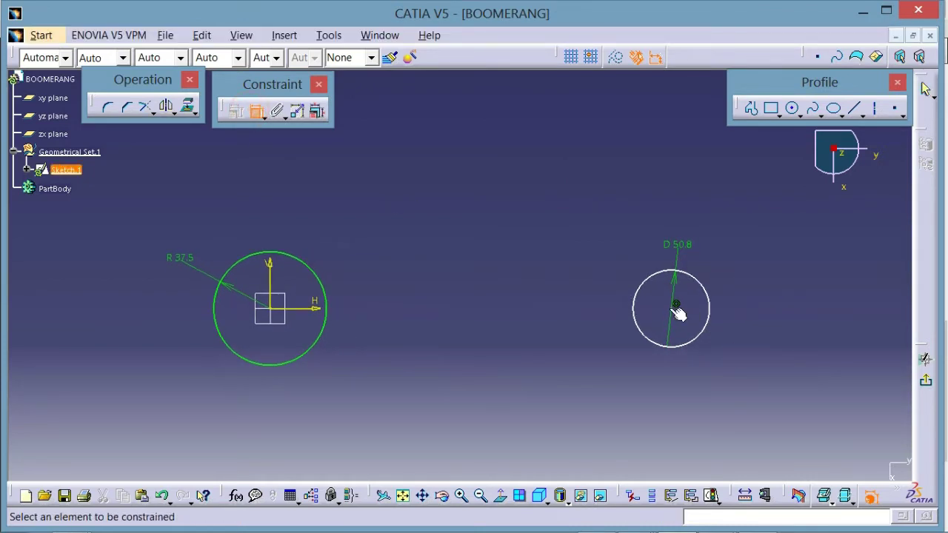
left_click(675, 305)
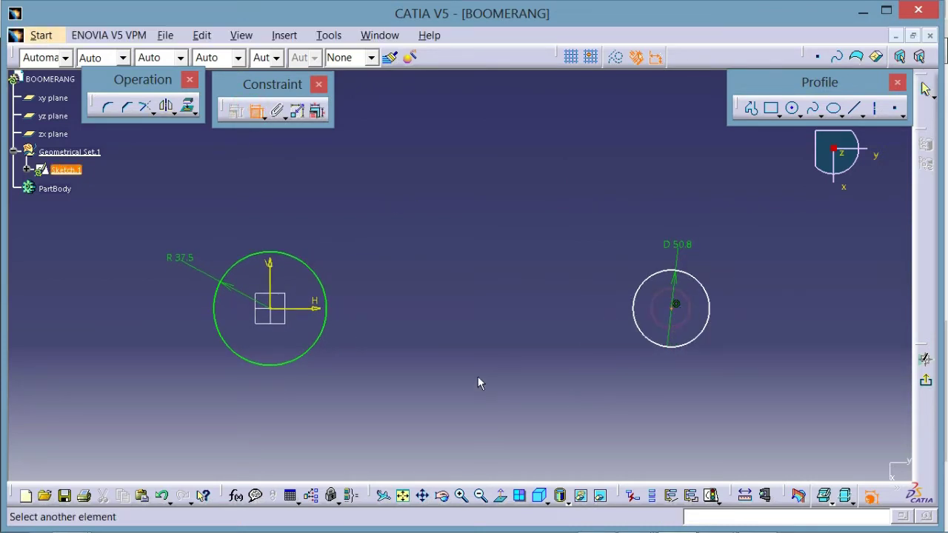
left_click(270, 308)
middle_click_drag(473, 382, 457, 340)
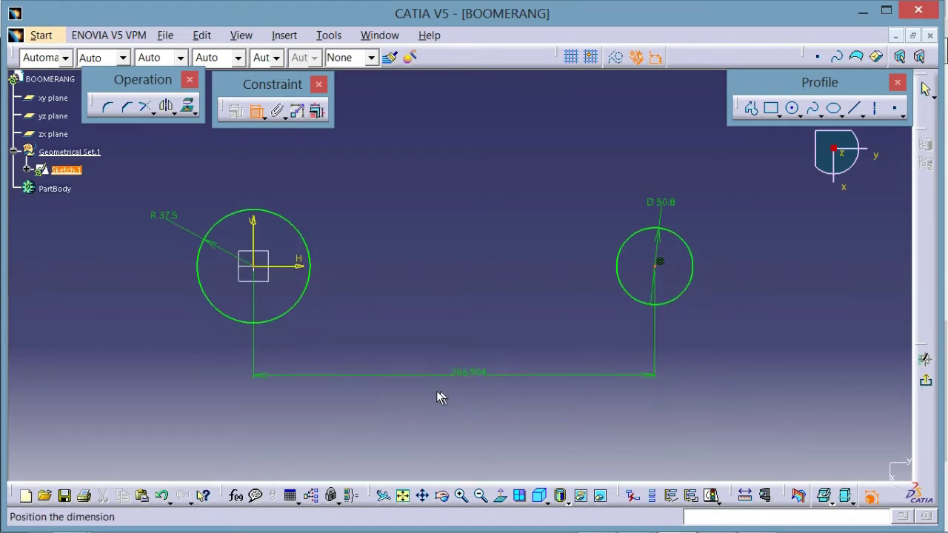
left_click(444, 386)
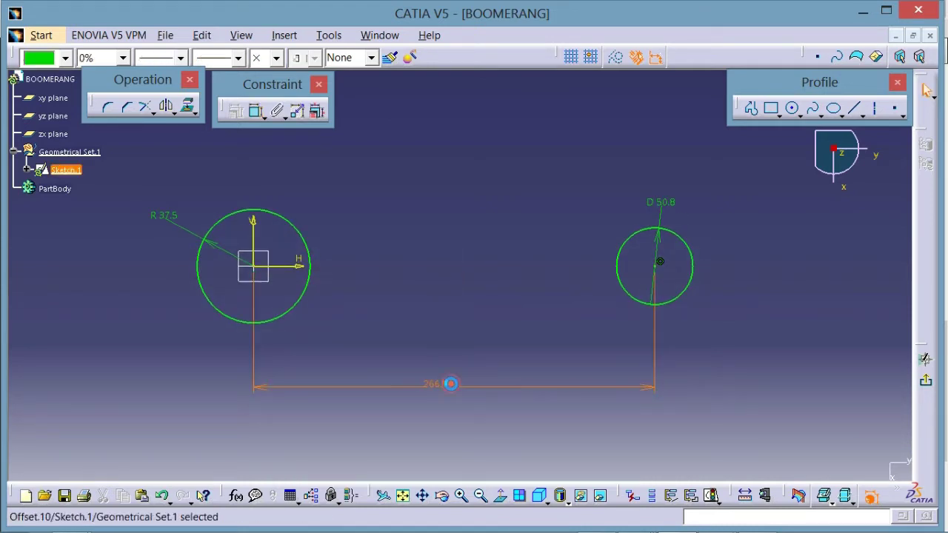
double_click(449, 385)
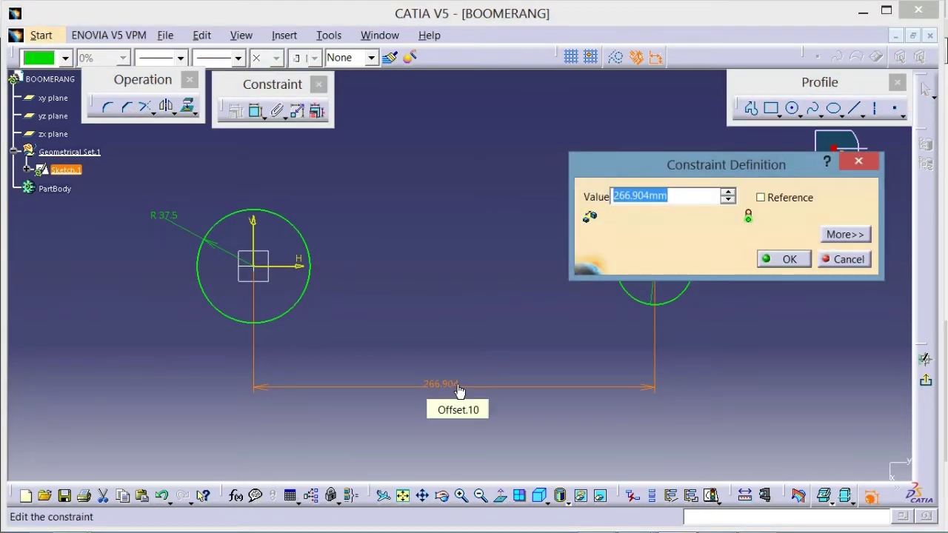
left_click(785, 260)
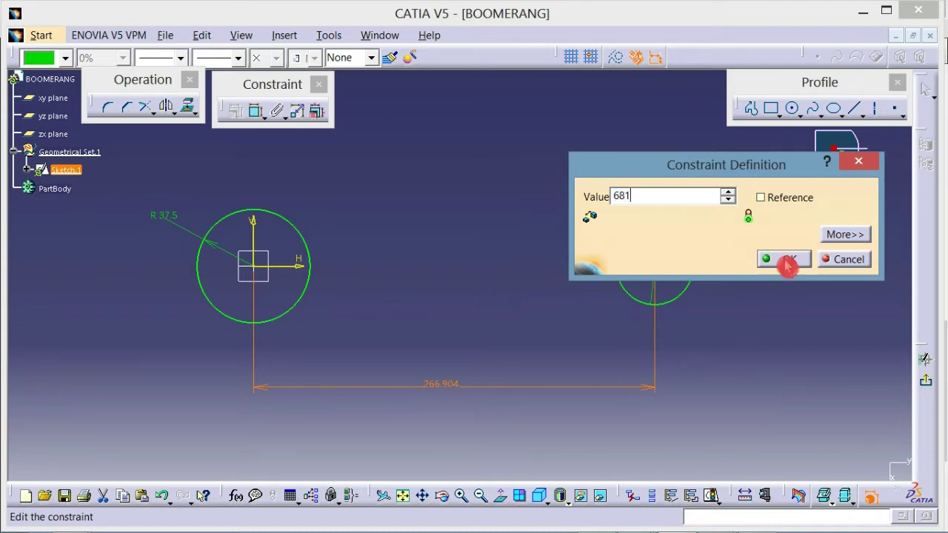
mouse_move(511, 355)
middle_mouse_down()
mouse_move(470, 366)
mouse_move(482, 456)
middle_mouse_up()
left_click(471, 363)
mouse_move(623, 385)
middle_mouse_down()
mouse_move(612, 386)
mouse_move(626, 370)
mouse_move(596, 298)
middle_mouse_up()
left_click(612, 385)
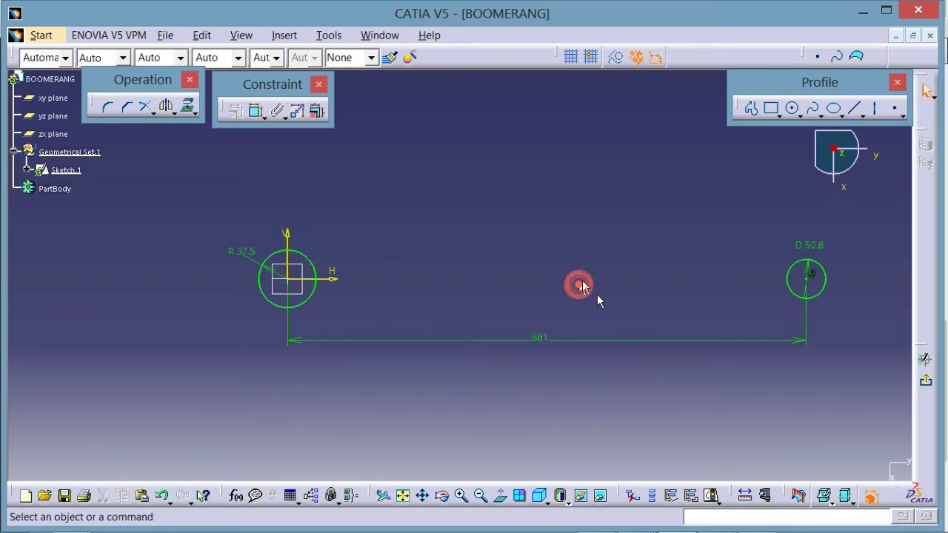
- Consult the drawing in Adobe Reader, and in CATIA sketch a slanted line about 100 mm long, starting about H 82 mm, V 74 mm
key("alt+Tab")
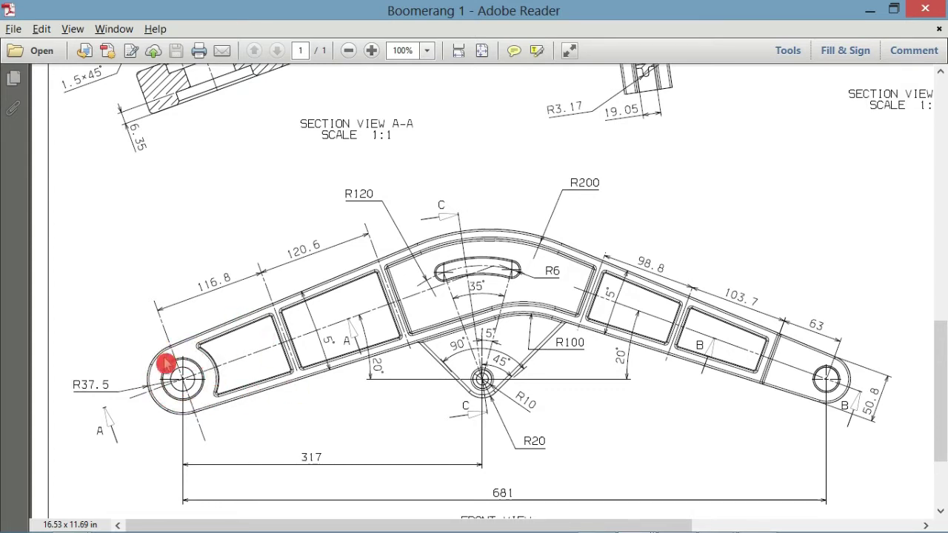
key("alt+Tab")
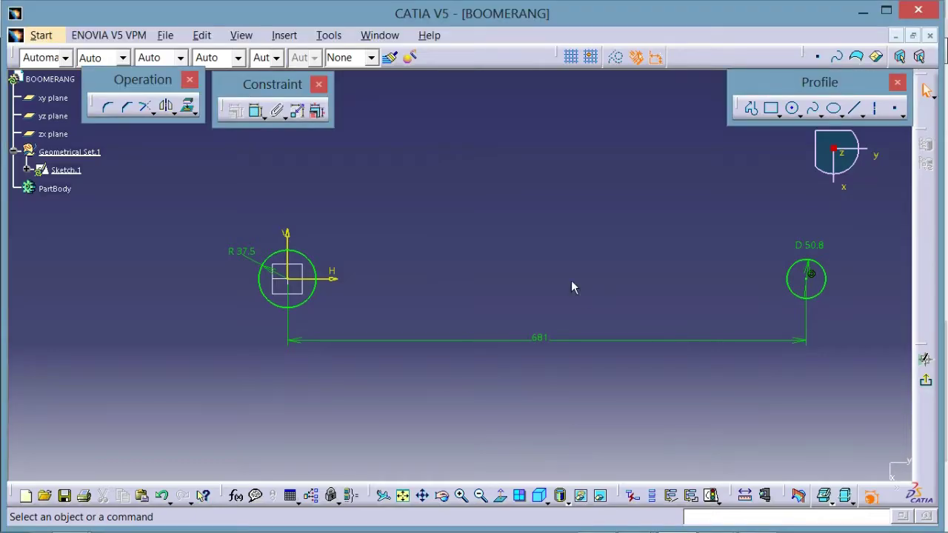
mouse_move(571, 287)
middle_mouse_down()
mouse_move(508, 345)
mouse_move(548, 303)
middle_mouse_up()
left_click(508, 345)
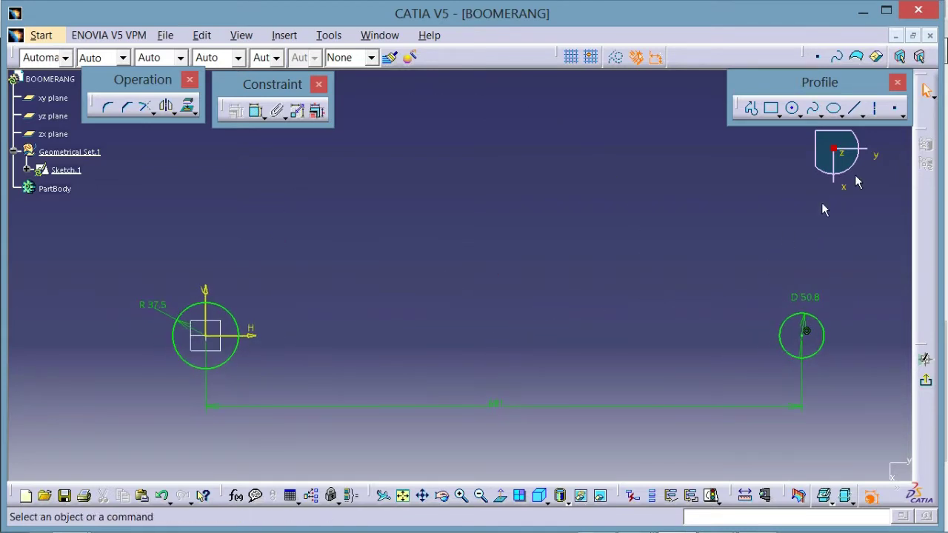
left_click(854, 108)
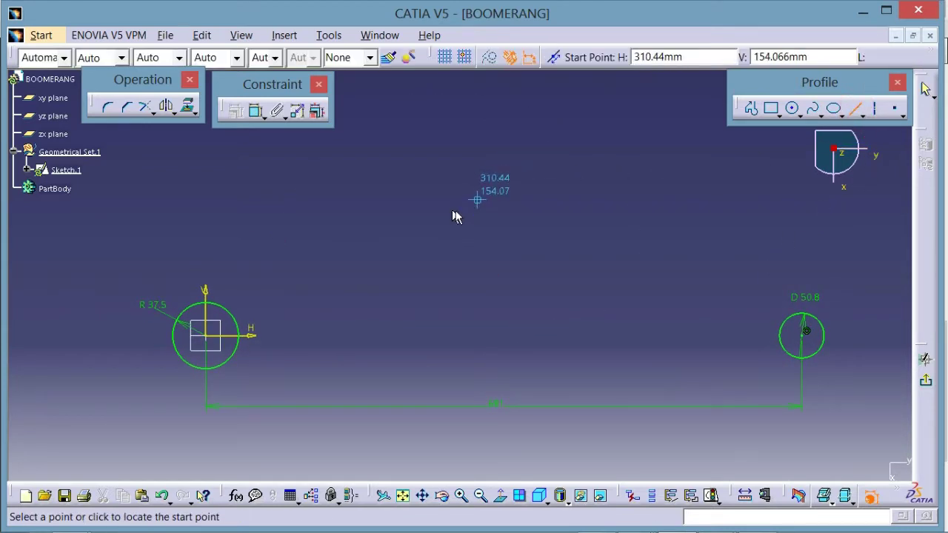
middle_click_drag(453, 209, 516, 201)
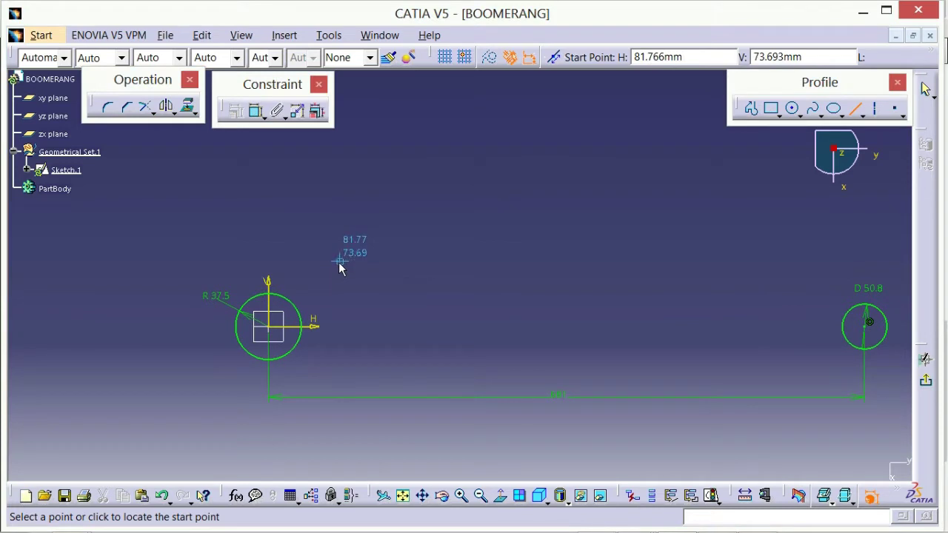
left_click(339, 261)
left_click(422, 236)
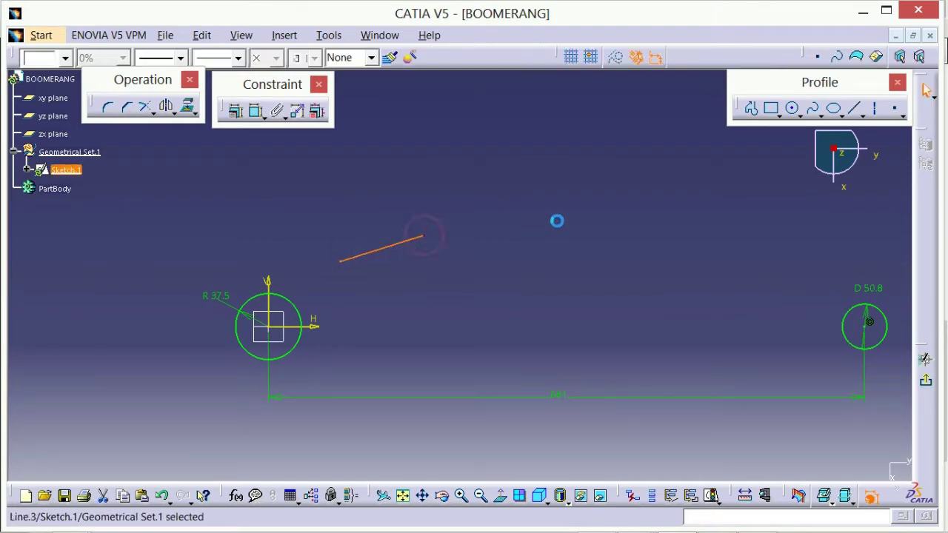
- Sketch a second slanted line below the first, tangent to the large circle's underside and ending about H 224 mm, V 30 mm
left_click(854, 108)
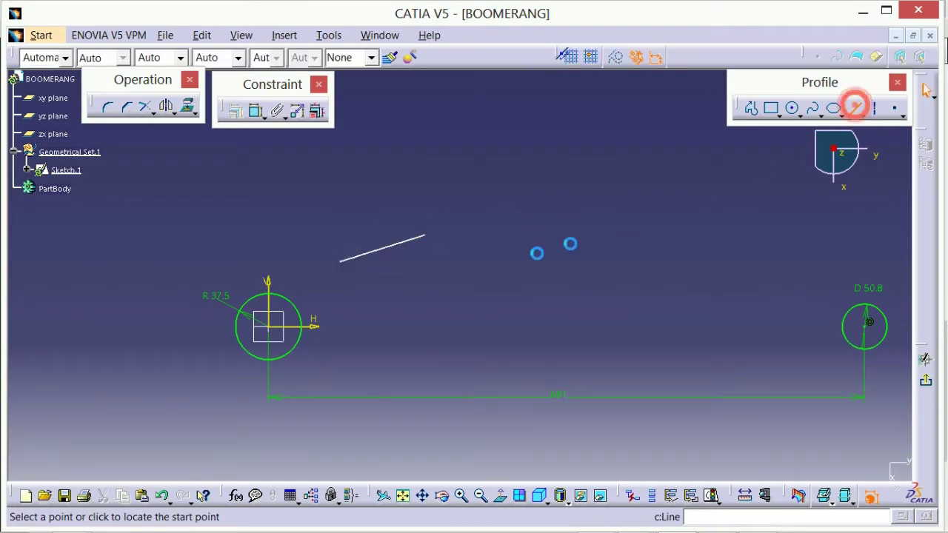
left_click(362, 335)
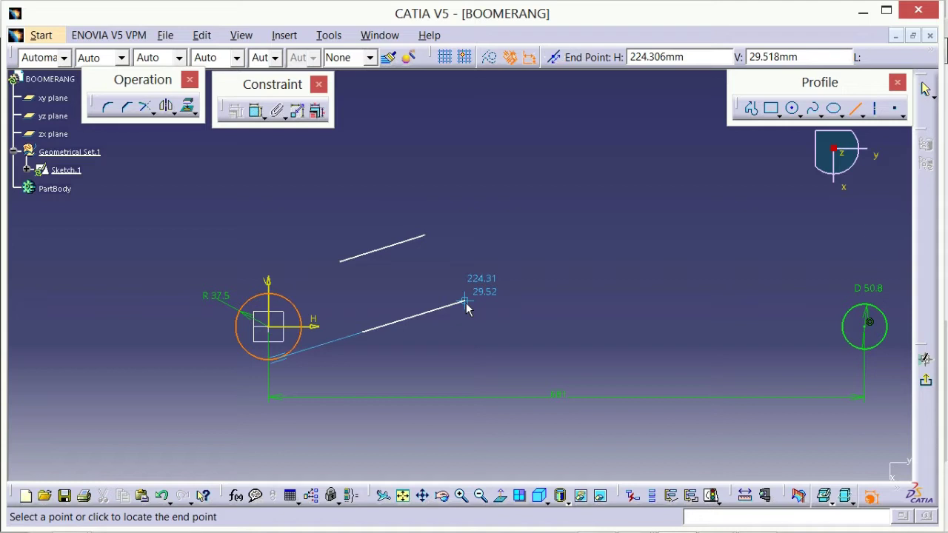
left_click(464, 304)
left_click(483, 299)
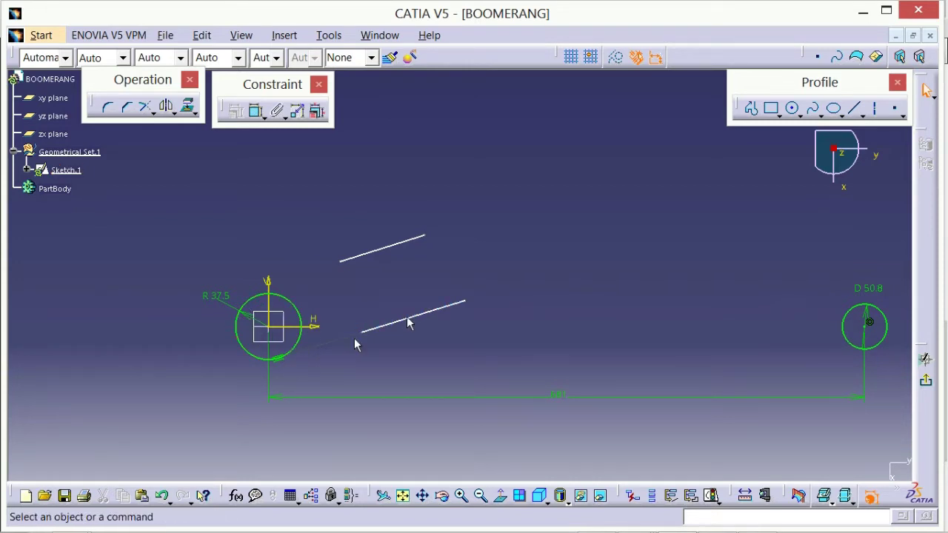
- Constrain the upper slanted line tangent to the large circle
middle_click_drag(444, 281, 464, 254)
left_click(256, 110)
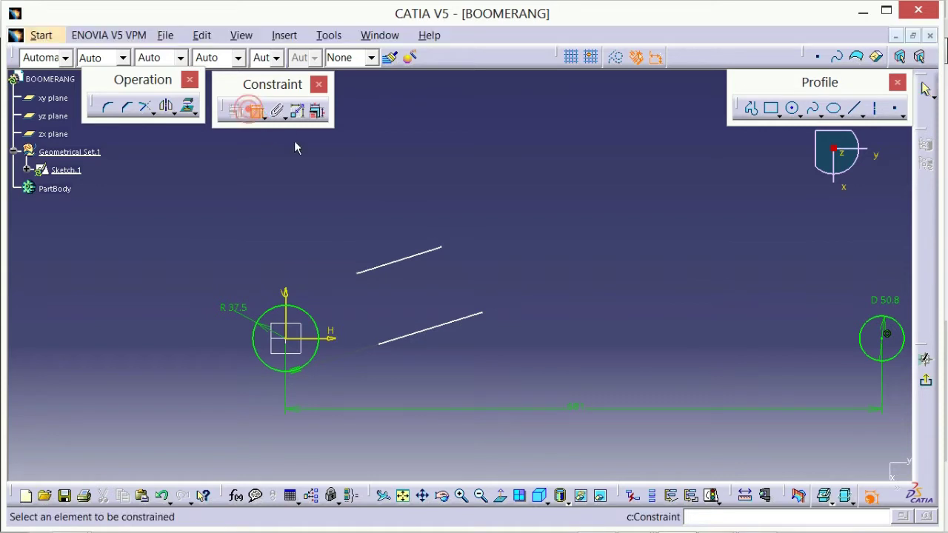
left_click(388, 263)
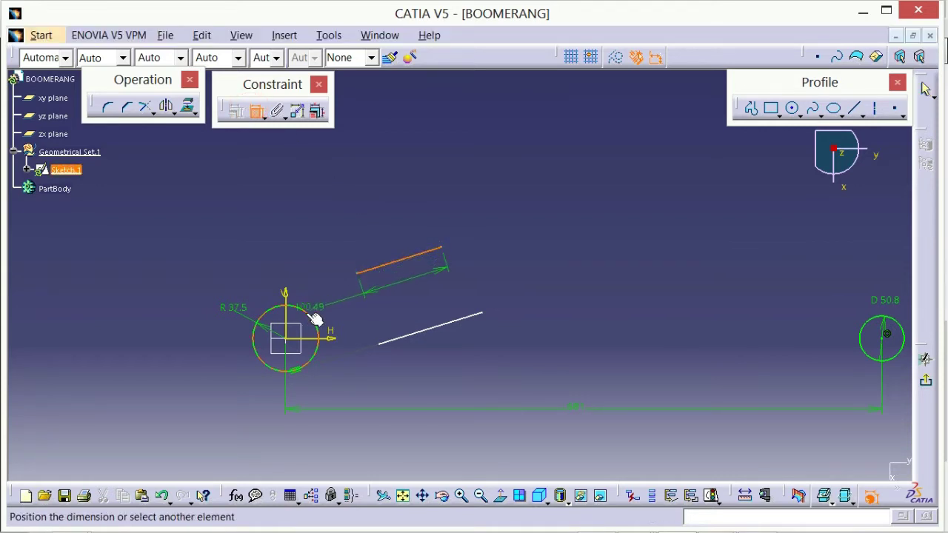
left_click(302, 313)
right_click(321, 214)
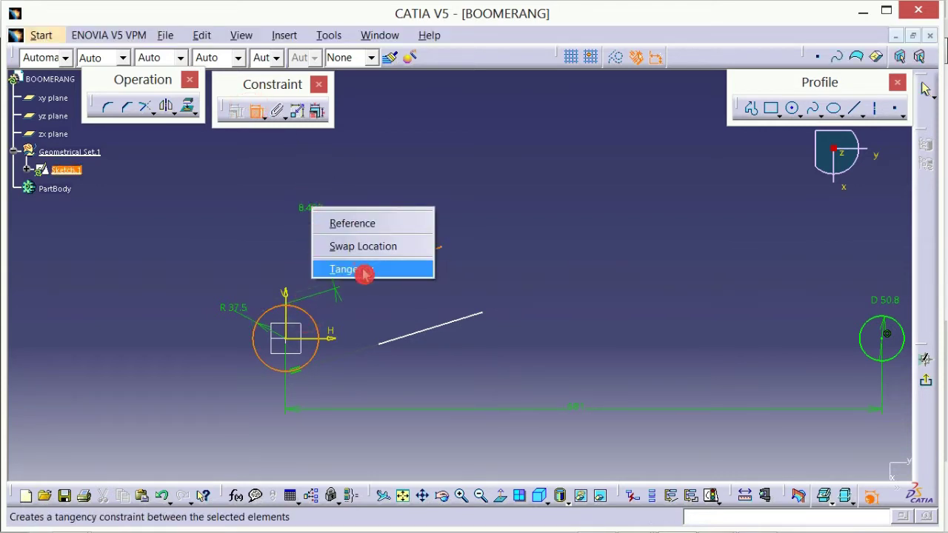
left_click(364, 274)
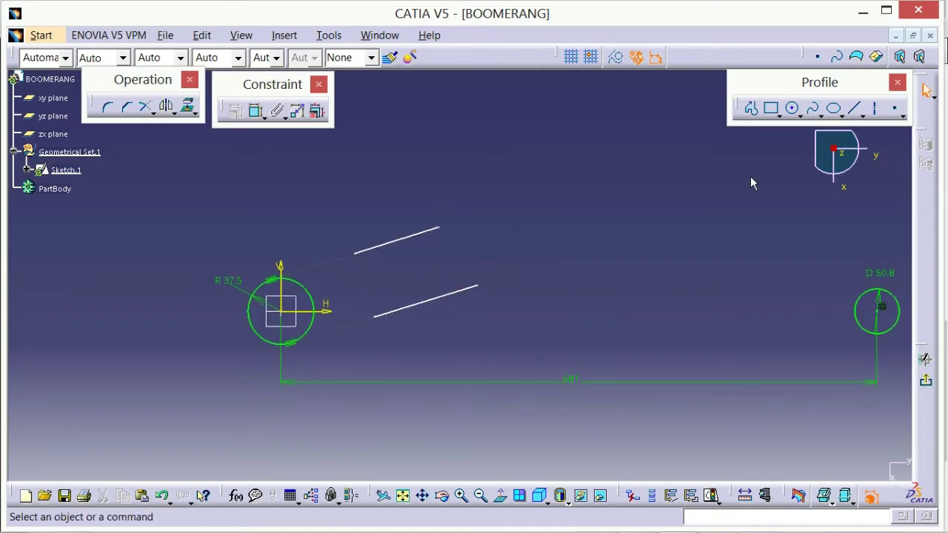
- Check the small end in the Adobe Reader drawing, and in CATIA sketch a line tangent to the small circle's upper side, ending about H 620 mm, V 101 mm
left_click(854, 109)
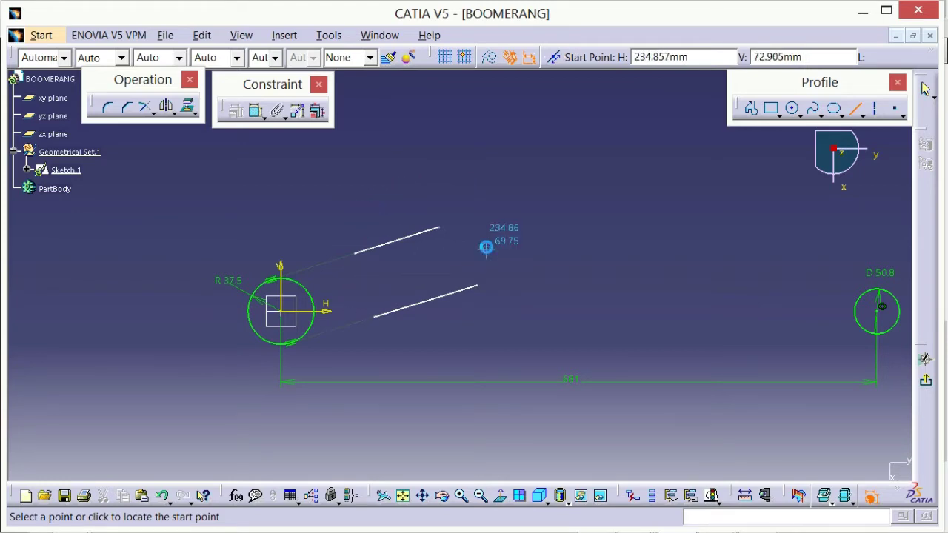
key("Escape")
key("alt+Tab")
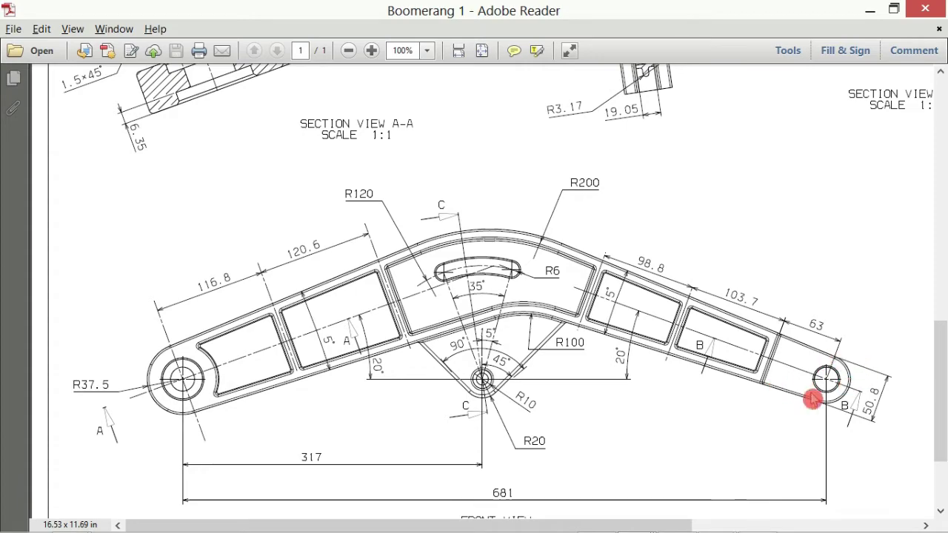
key("alt+Tab")
middle_click_drag(637, 334, 488, 345)
left_click(855, 108)
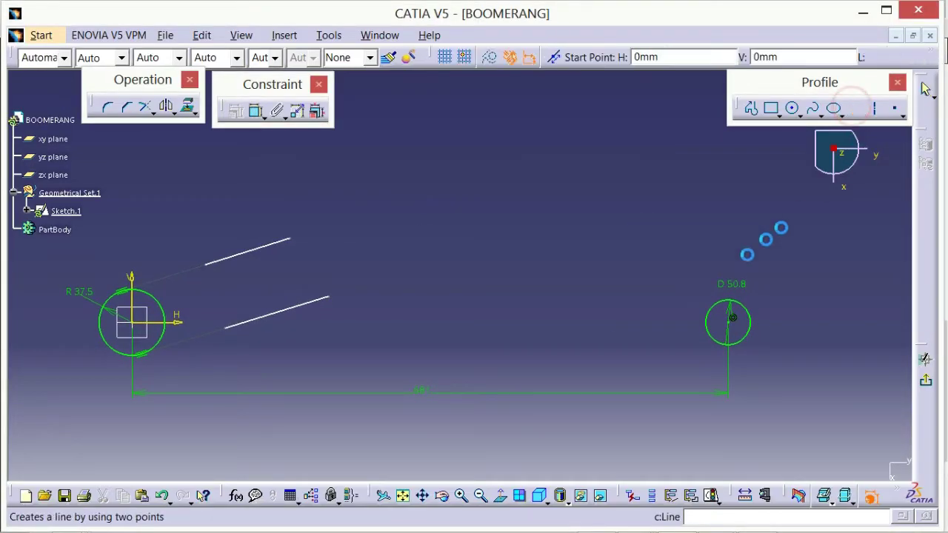
left_click(716, 279)
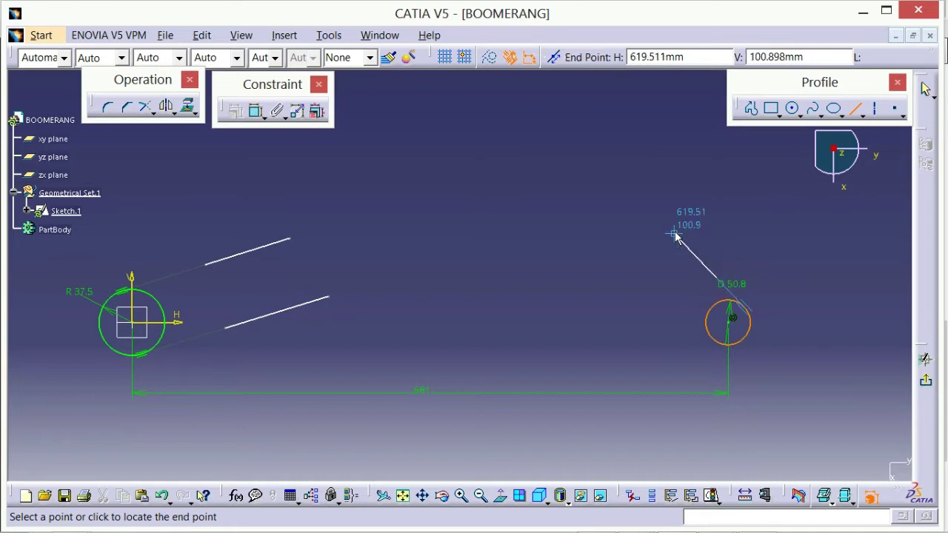
left_click(673, 233)
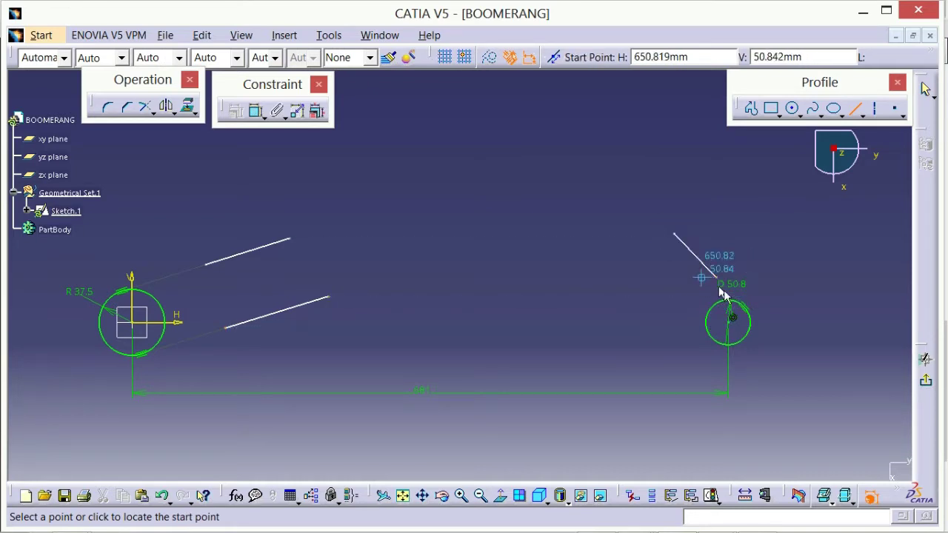
- Sketch a line tangent to the small circle's lower side, ending about H 572 mm, V 55 mm
left_click(680, 312)
left_click(635, 273)
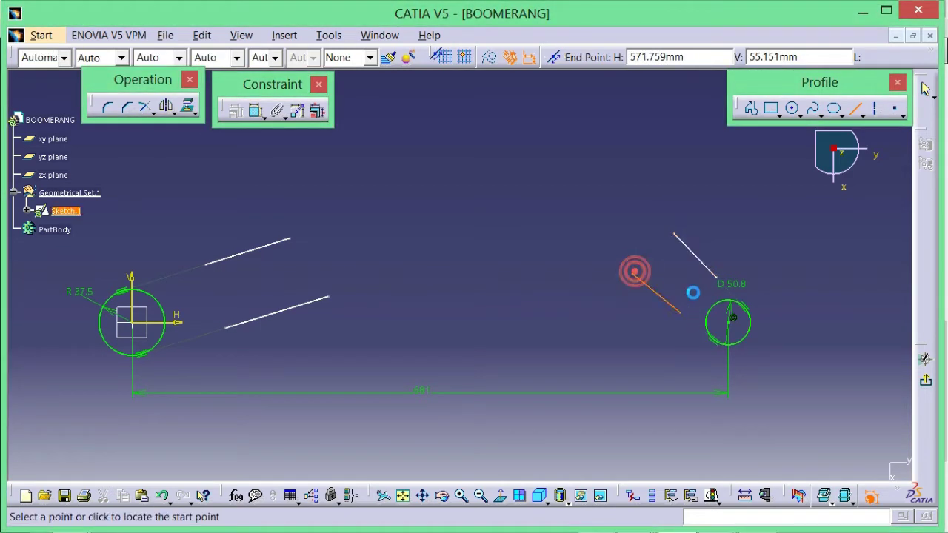
key("Escape")
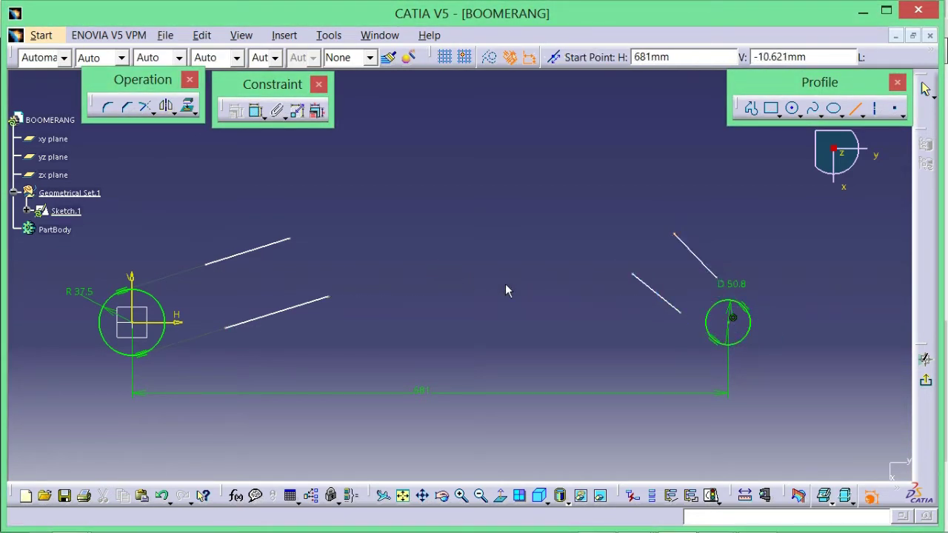
- Consult the Adobe Reader drawing for the arm's angle dimensions and return to the CATIA sketch
mouse_move(438, 279)
middle_mouse_down()
mouse_move(581, 299)
mouse_move(570, 288)
middle_mouse_up()
middle_click_drag(444, 229, 453, 229)
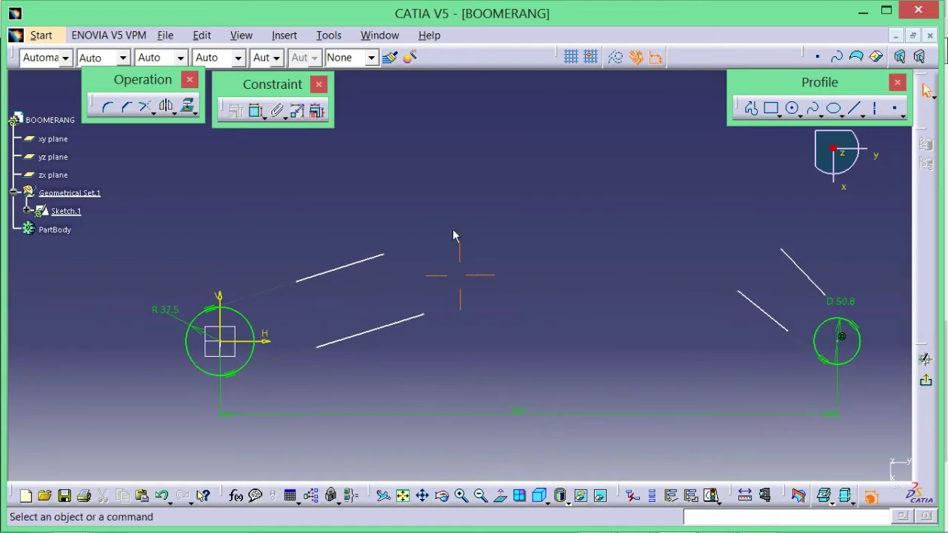
key("alt+Tab")
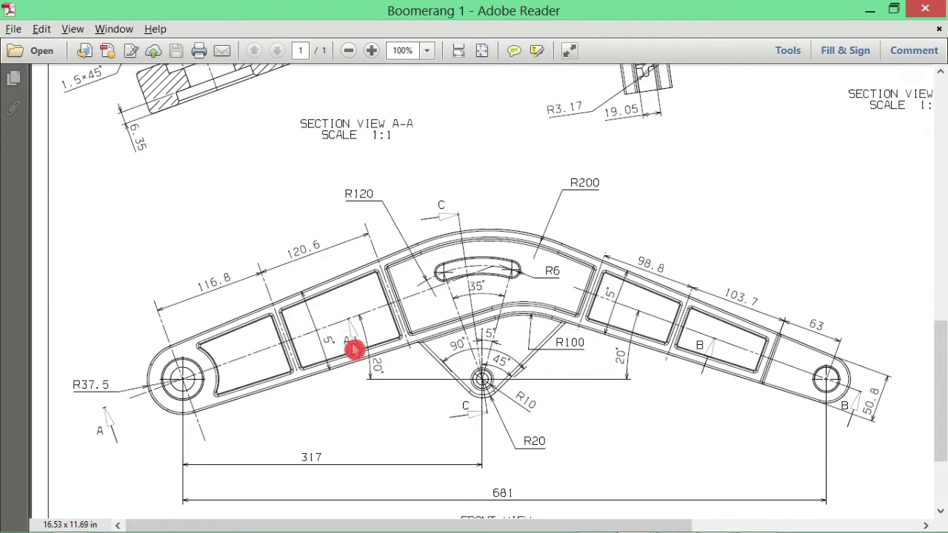
key("alt+Tab")
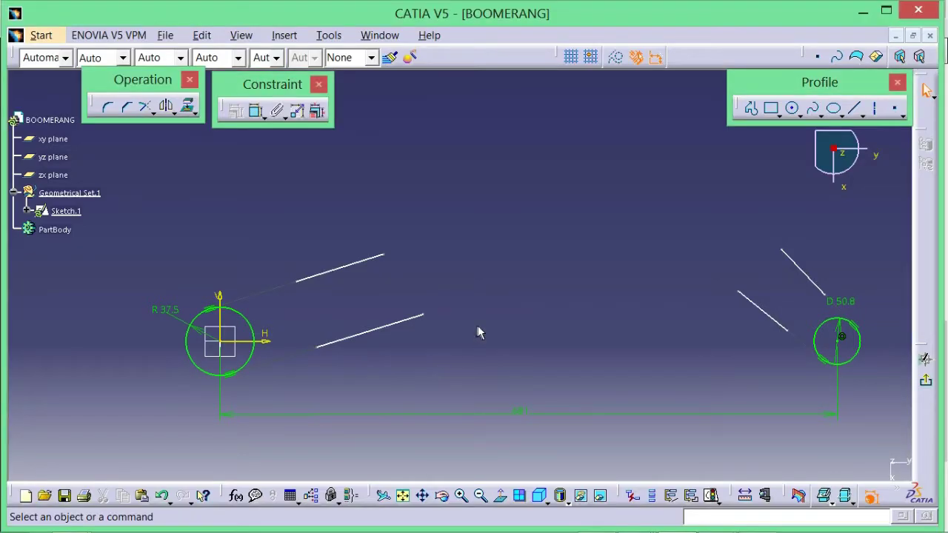
- Constrain the angle between the two lines tangent to the large circle to 5°
left_click(259, 116)
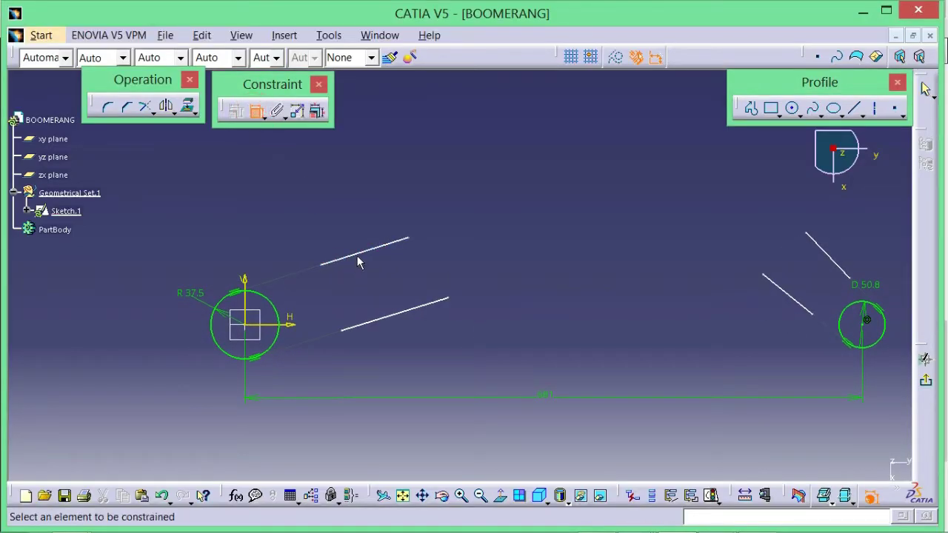
left_click(355, 253)
left_click(385, 319)
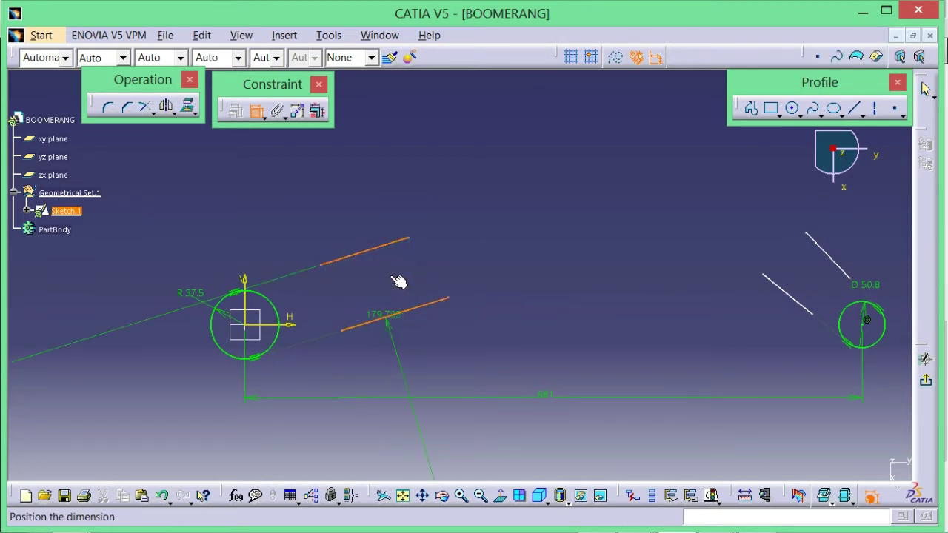
left_click(397, 275)
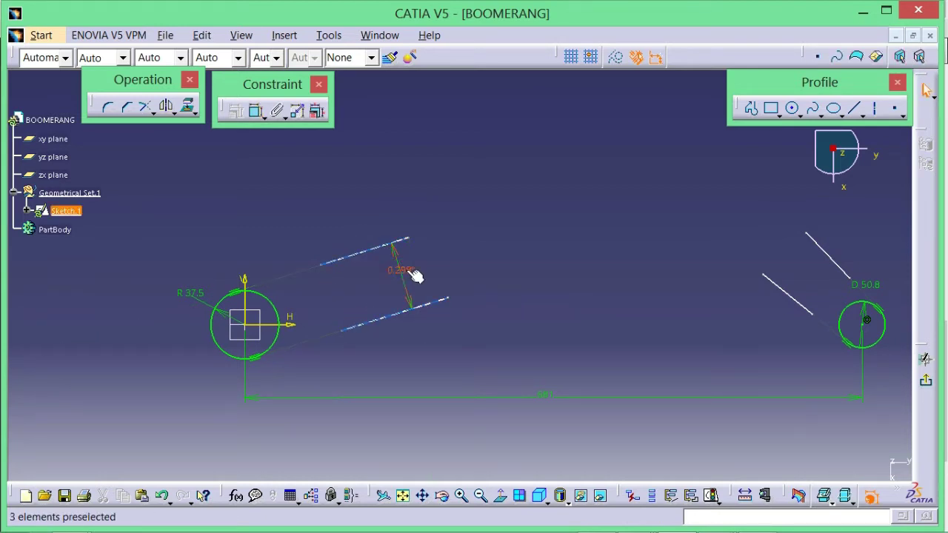
double_click(400, 270)
type("5")
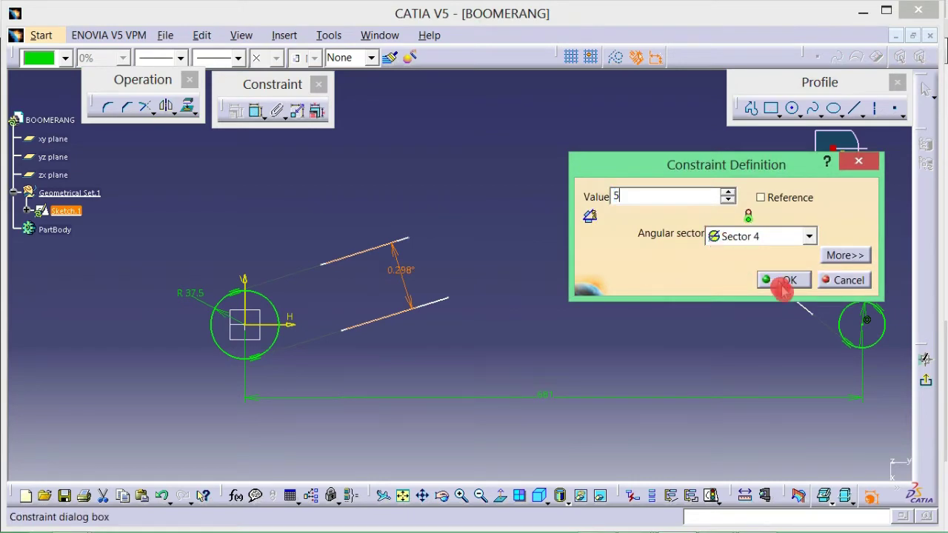
left_click(778, 279)
left_click(509, 357)
- Check the small end's angle in the Adobe Reader drawing, and in CATIA constrain the two lines beside the small circle to 5°
middle_click_drag(548, 315, 468, 318)
key("alt+Tab")
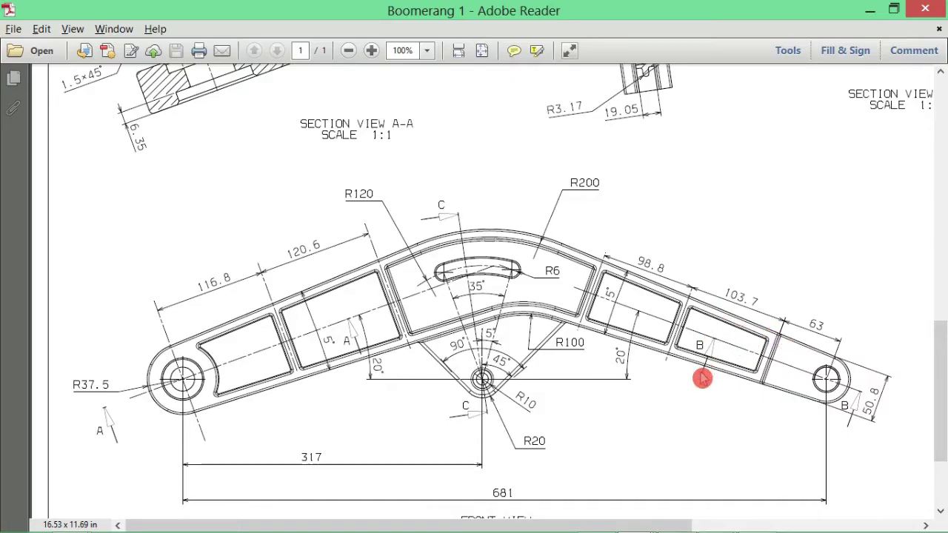
key("alt+Tab")
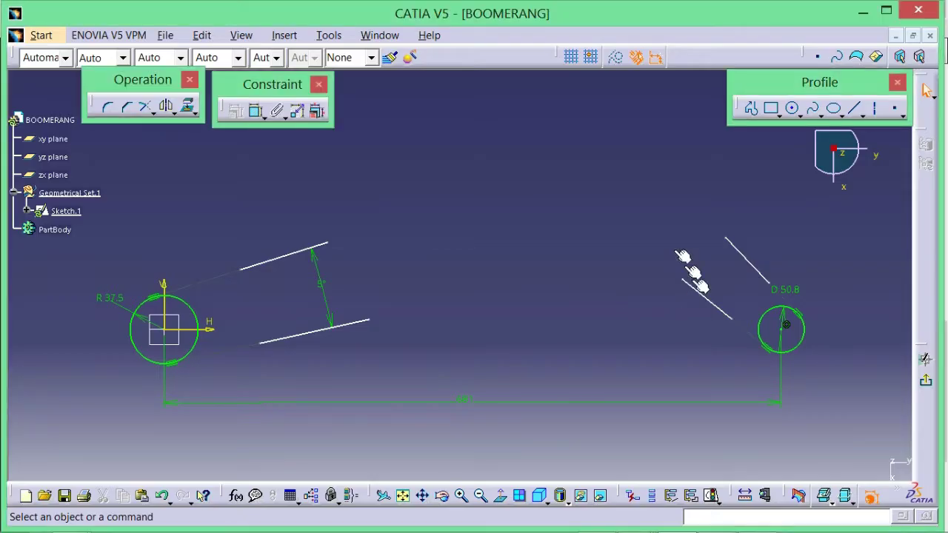
left_click(255, 110)
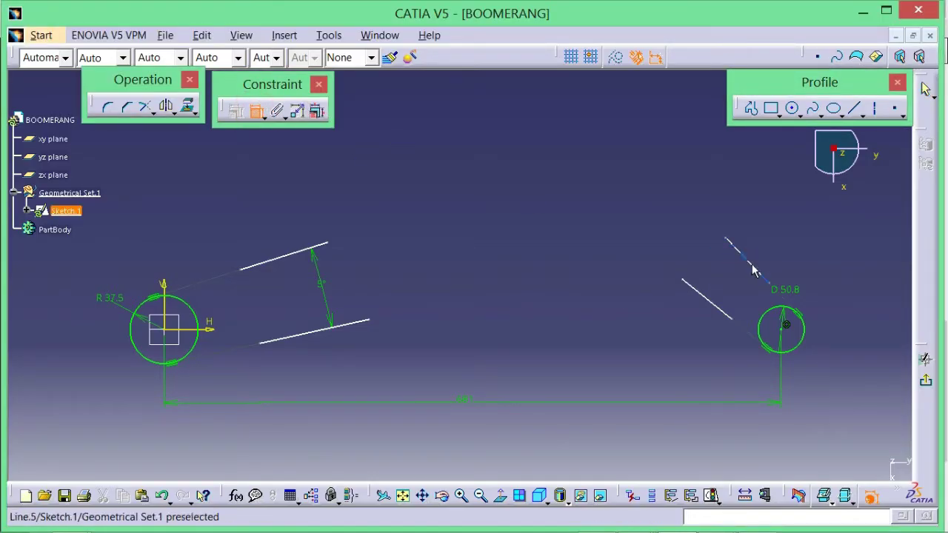
left_click(746, 263)
left_click(710, 303)
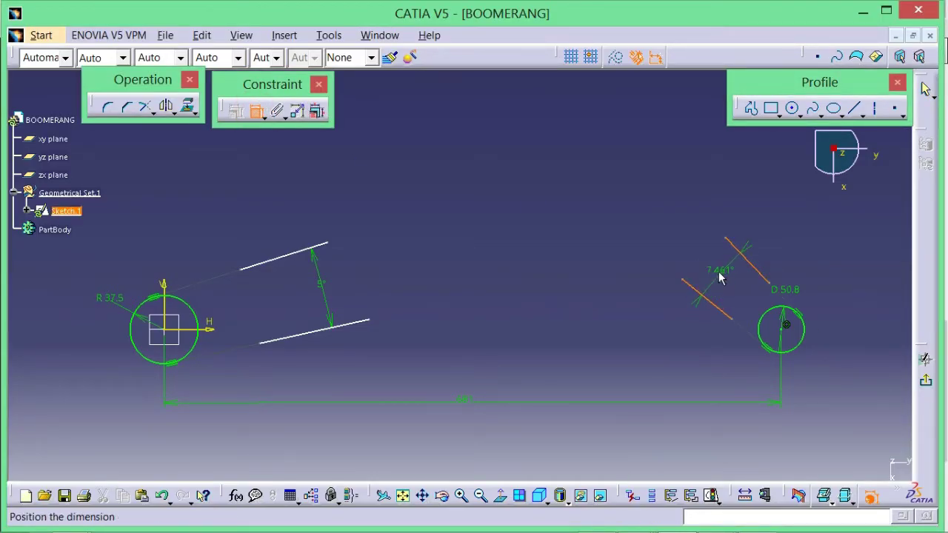
left_click(716, 271)
double_click(722, 271)
type("5")
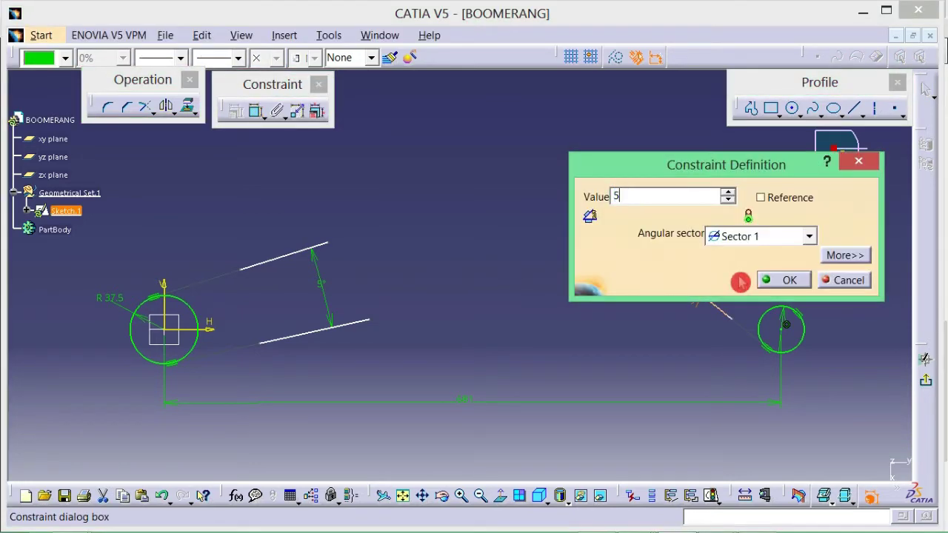
left_click(788, 285)
- In the CATIA sketch, draw an axis from the large circle's centre to about H 424 mm, V 103 mm
mouse_move(561, 343)
middle_mouse_down()
mouse_move(504, 328)
mouse_move(510, 340)
middle_mouse_up()
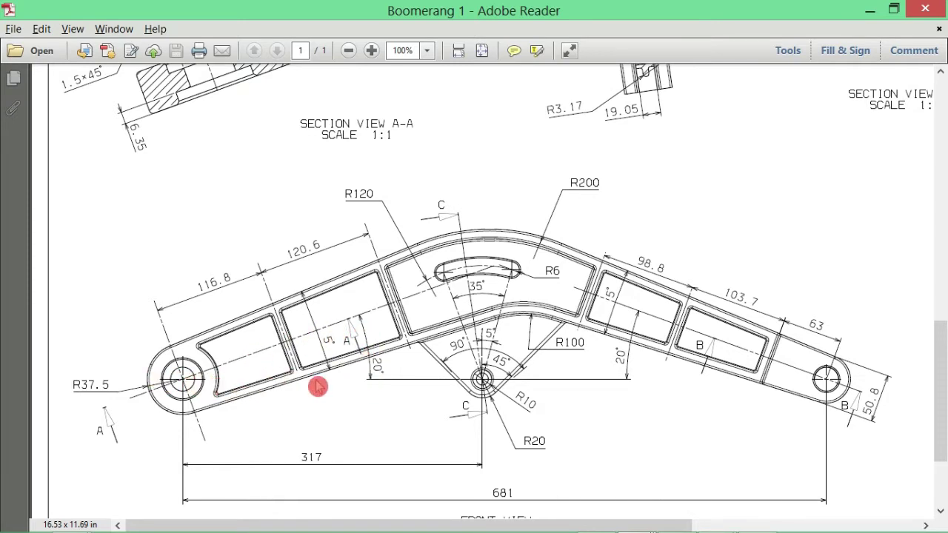
key("alt+Tab")
middle_click_drag(476, 294, 451, 303)
left_click(876, 111)
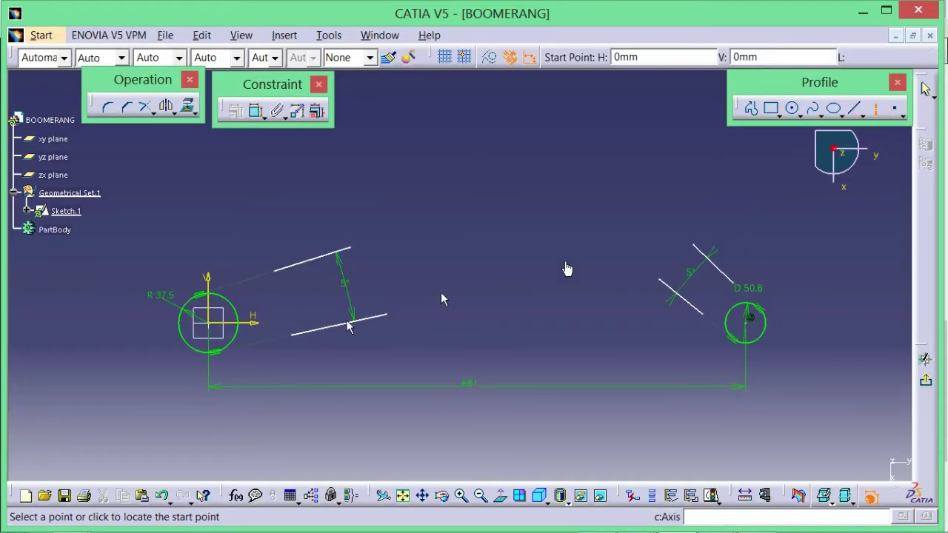
left_click(208, 323)
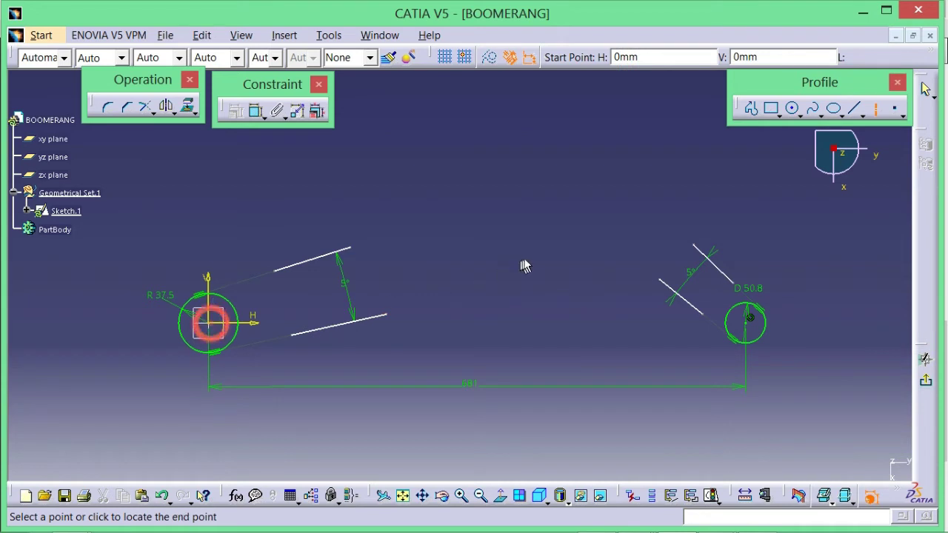
left_click(544, 245)
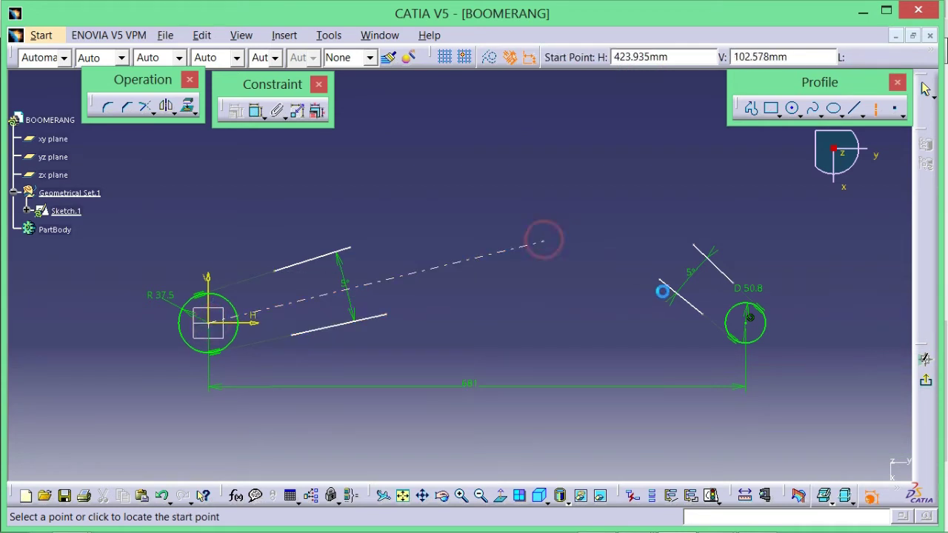
- Draw a second axis from the small circle's centre to about H 539 mm, V 124 mm
left_click(750, 319)
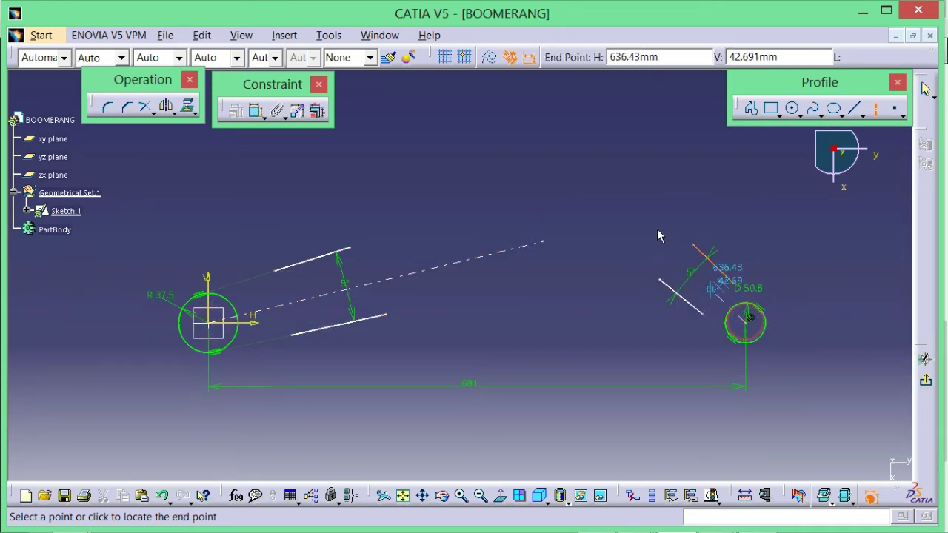
left_click(633, 229)
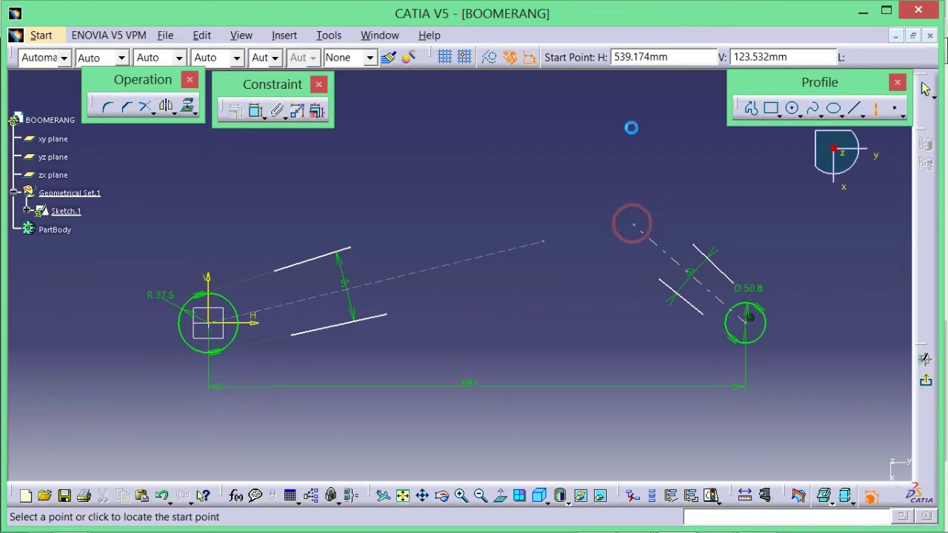
mouse_move(577, 254)
middle_mouse_down()
mouse_move(591, 232)
mouse_move(568, 245)
mouse_move(471, 194)
middle_mouse_up()
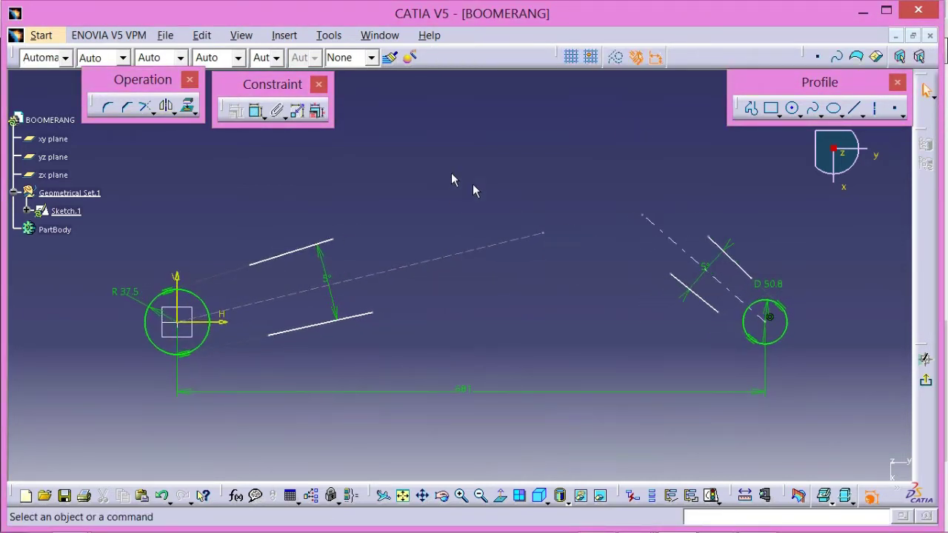
- Constrain the large-end axis at 20° to the horizontal sketch axis
left_click(261, 113)
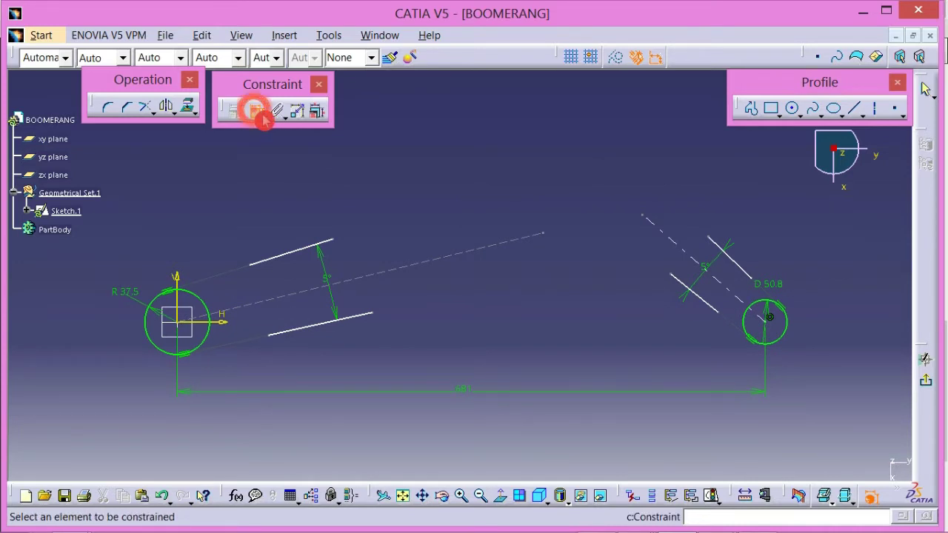
left_click(224, 322)
left_click(428, 263)
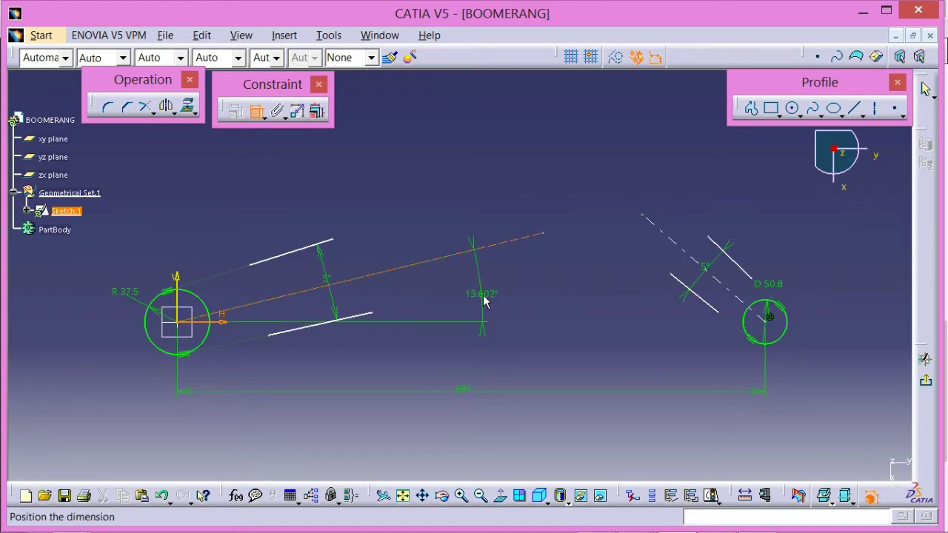
left_click(482, 286)
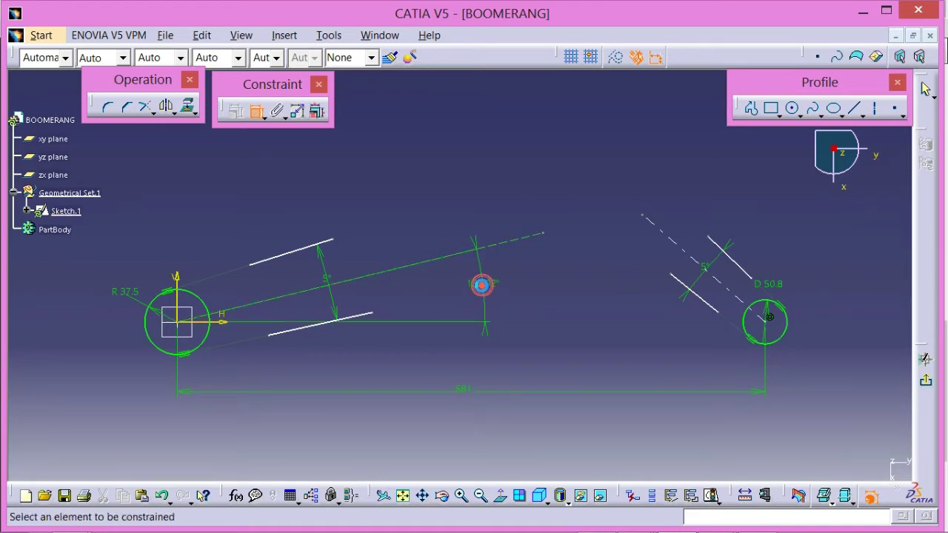
double_click(482, 284)
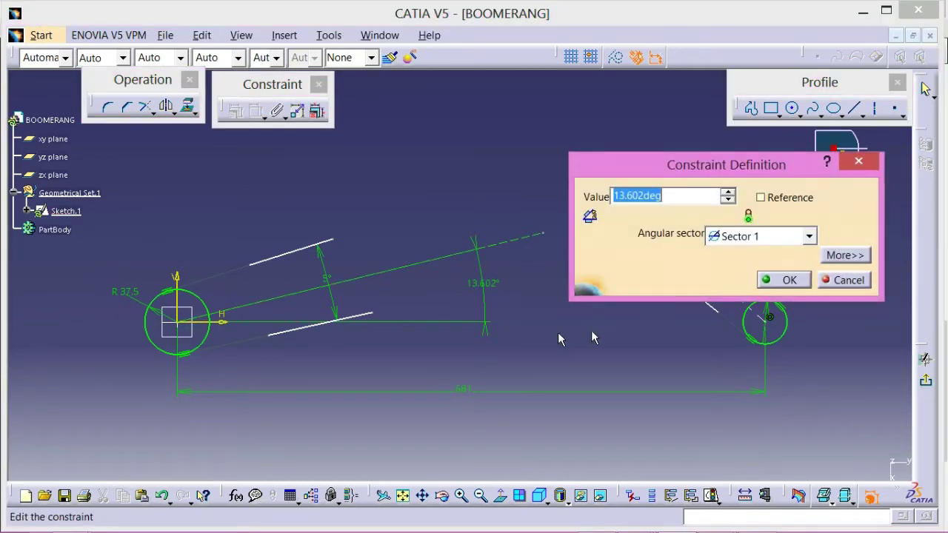
type("2")
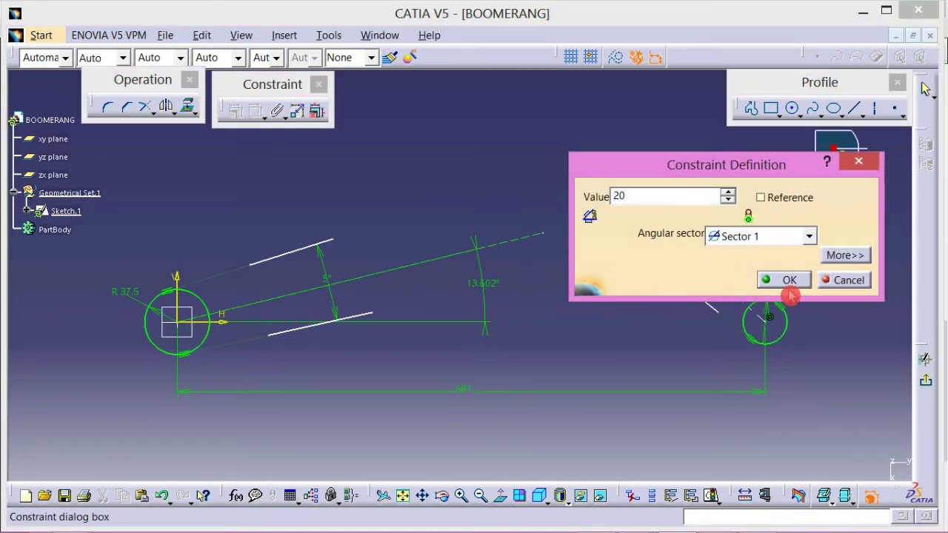
type("0")
left_click(788, 284)
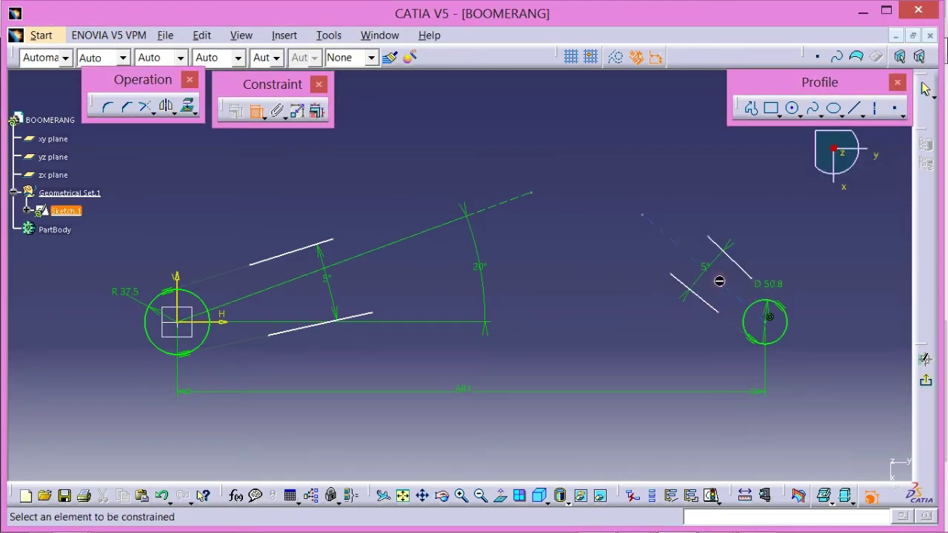
left_click(719, 280)
left_click(222, 326)
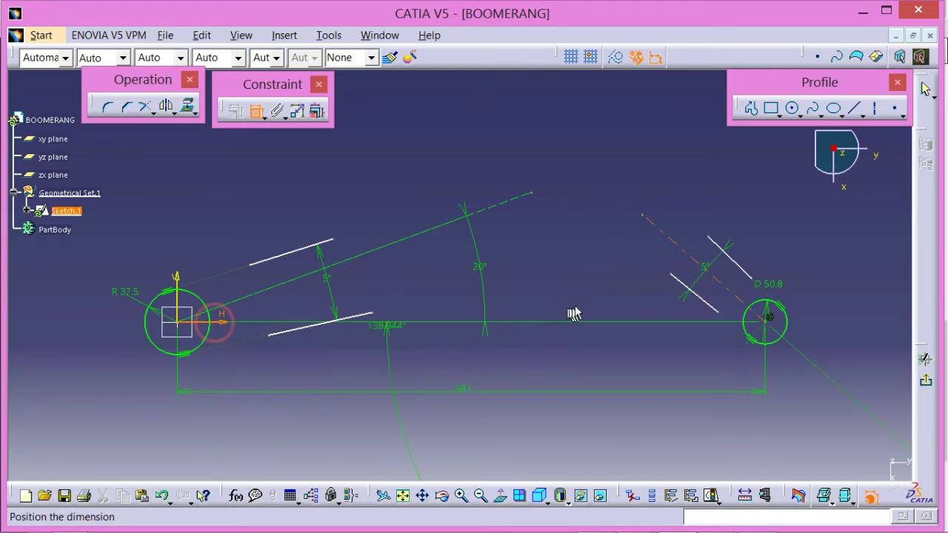
left_click(646, 302)
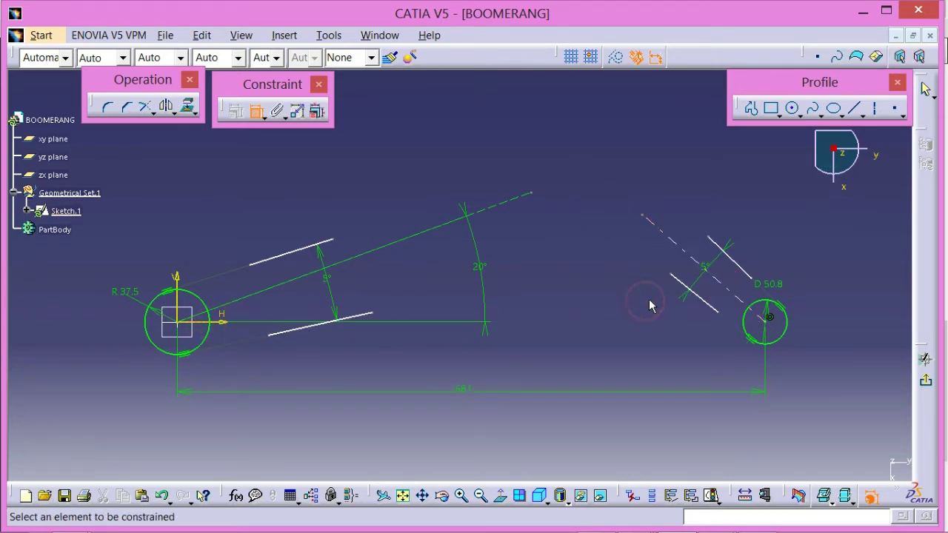
- Constrain the small-end axis at 20° to the horizontal sketch axis and end the constraint command
left_click(689, 258)
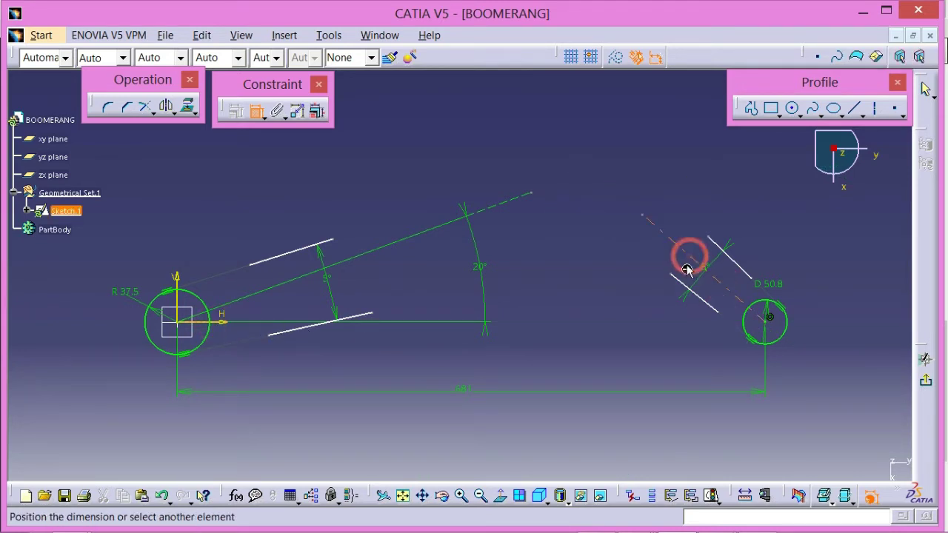
left_click(234, 325)
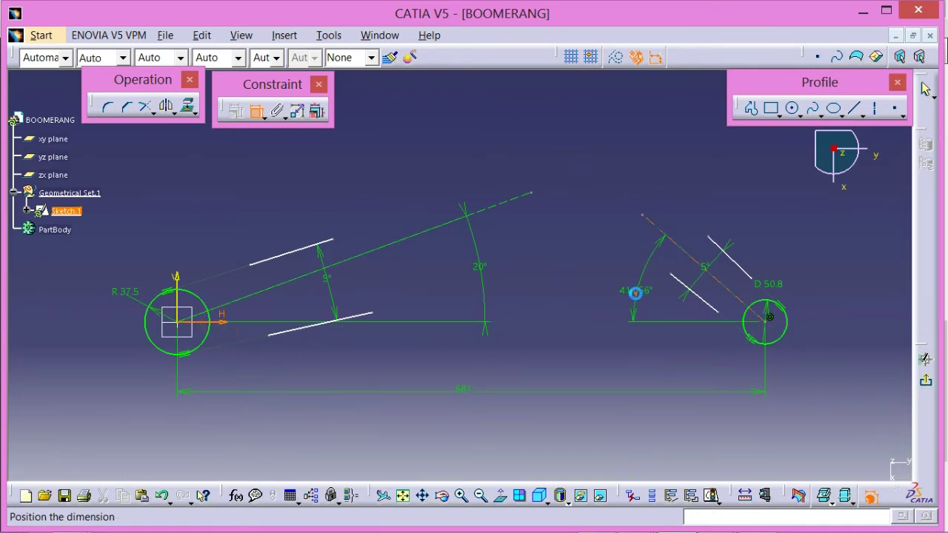
left_click(634, 293)
double_click(640, 293)
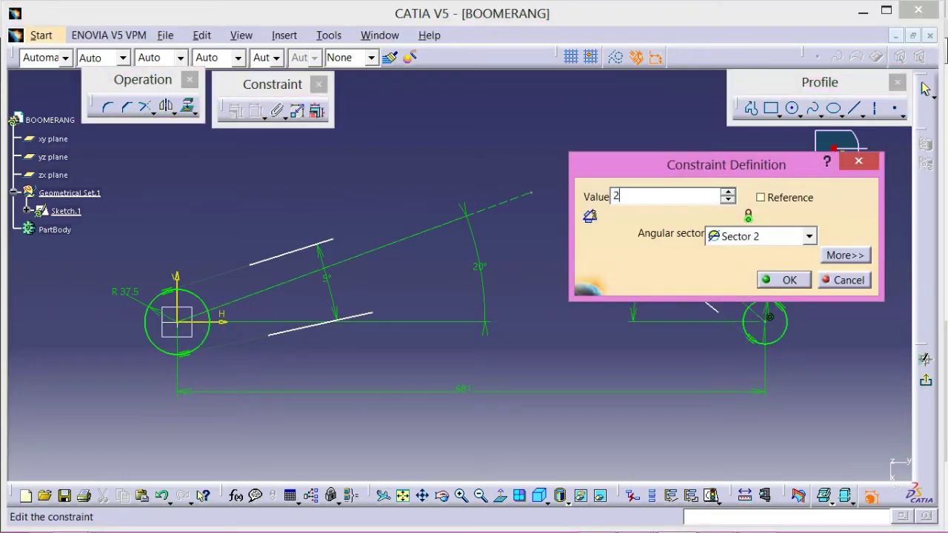
type("20")
left_click(770, 281)
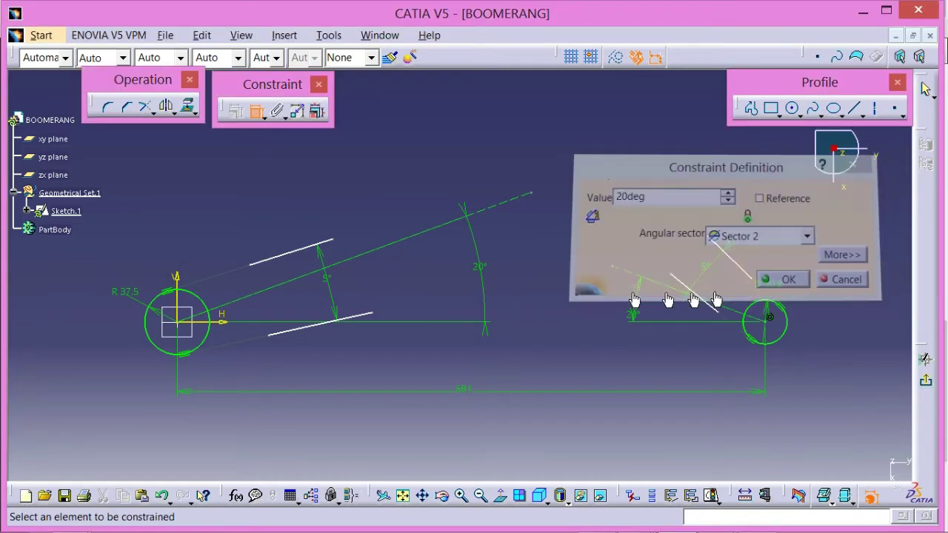
middle_click_drag(571, 256, 554, 225)
left_click(541, 245)
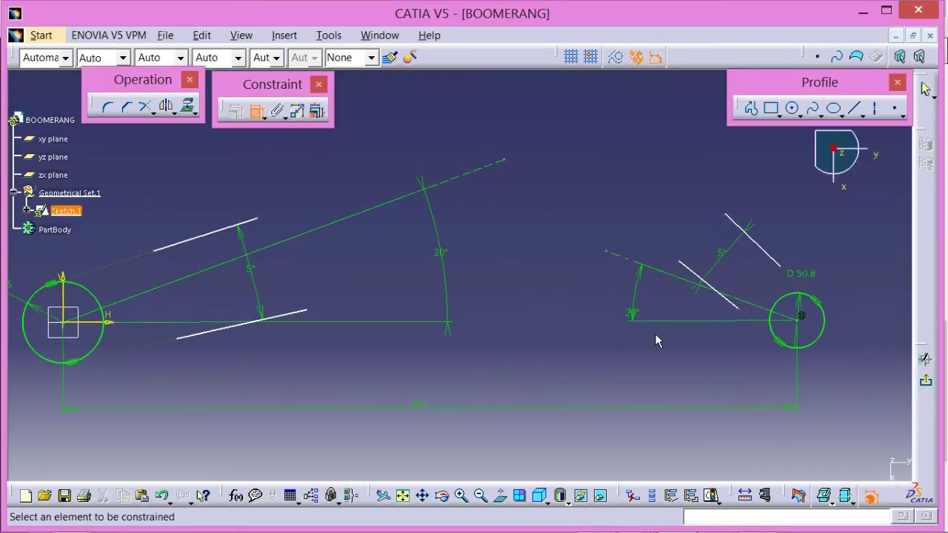
key("Escape")
- Move the small end's 20° dimension text below the horizontal reference line
mouse_move(539, 311)
middle_mouse_down("ctrl")
mouse_move(550, 334)
mouse_move(624, 332)
middle_mouse_up("ctrl")
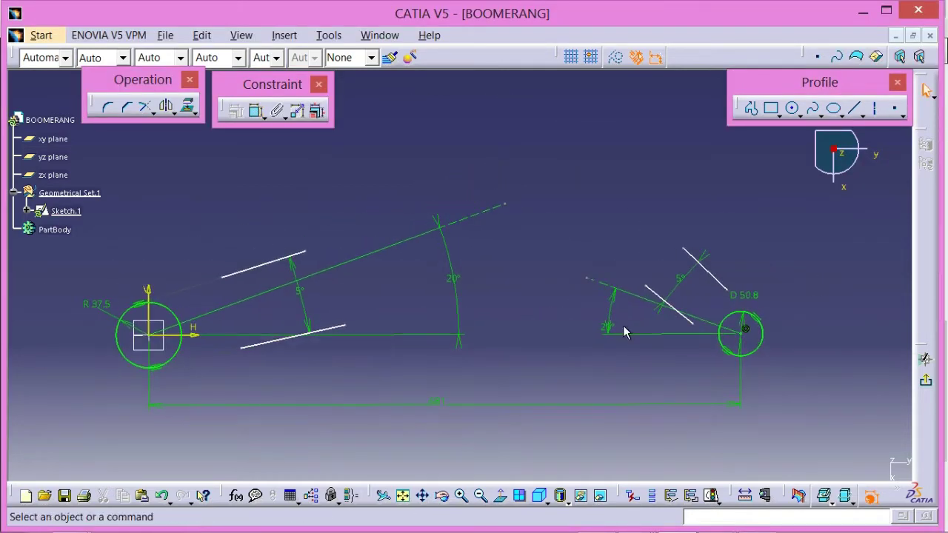
left_click_drag(614, 331, 607, 364)
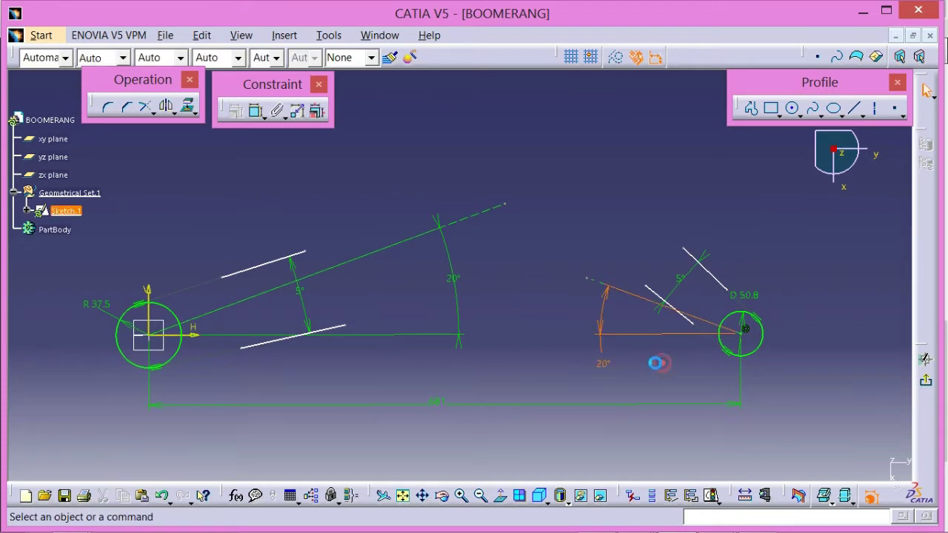
middle_click_drag(614, 366, 580, 330)
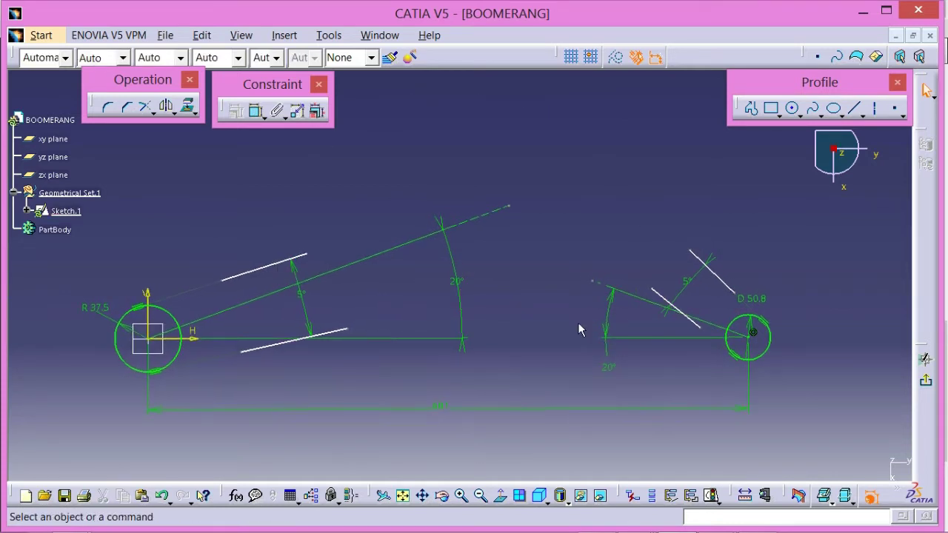
- Constrain the large end's two 5° tangent lines as symmetric about the large-end 20° axis
middle_click_drag(397, 300, 407, 295)
left_click(381, 200)
left_click(261, 113)
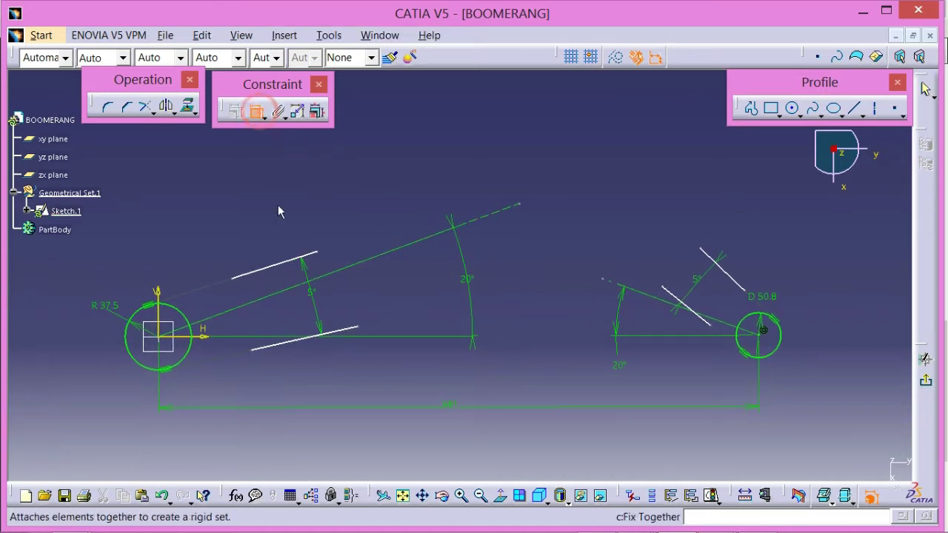
left_click(275, 267)
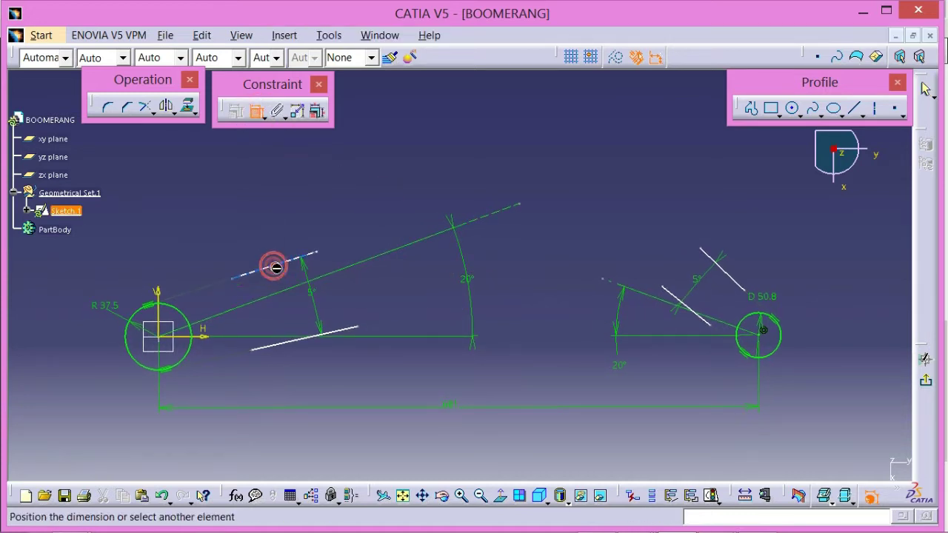
left_click(305, 345)
right_click(420, 277)
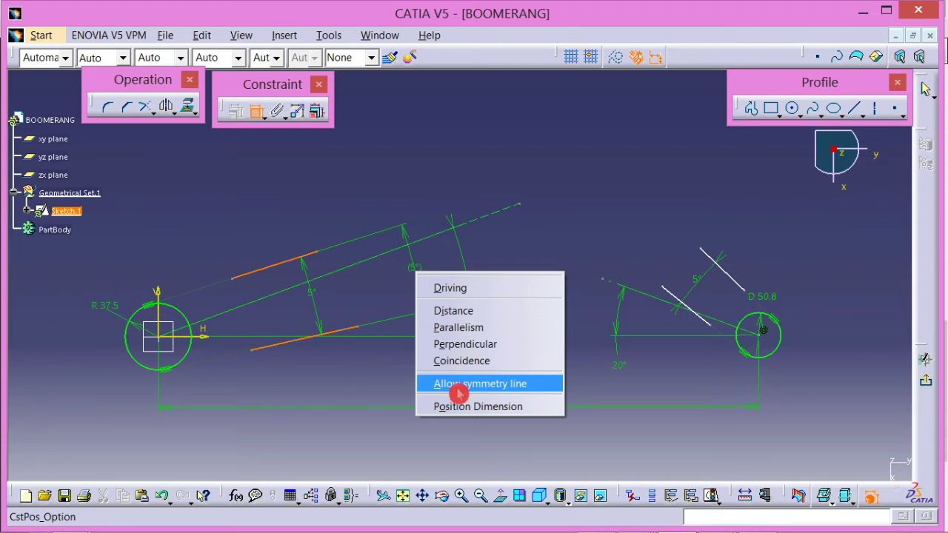
left_click(458, 383)
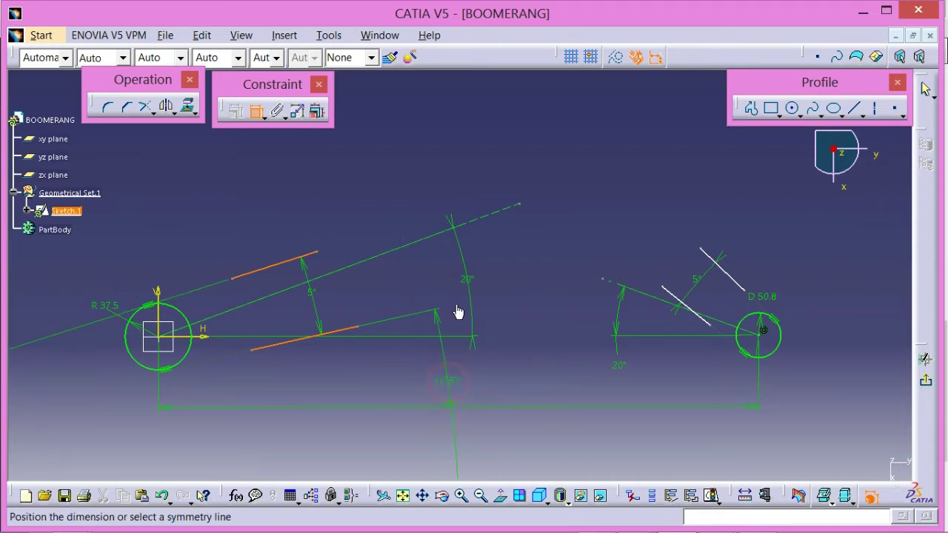
left_click(436, 236)
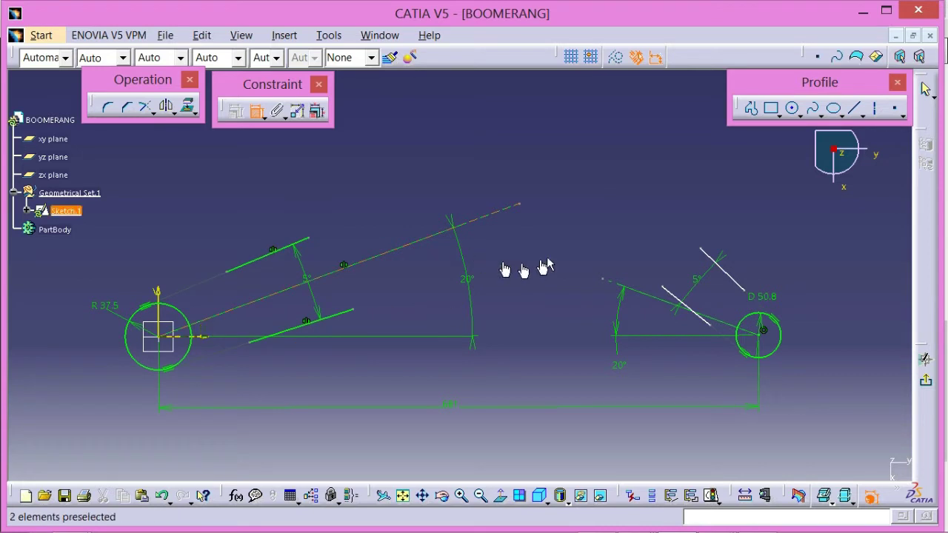
- Constrain the small end's two 5° tangent lines as symmetric about the small-end 20° axis and end the constraint command
mouse_move(525, 266)
middle_mouse_down()
mouse_move(542, 231)
mouse_move(569, 229)
middle_mouse_up()
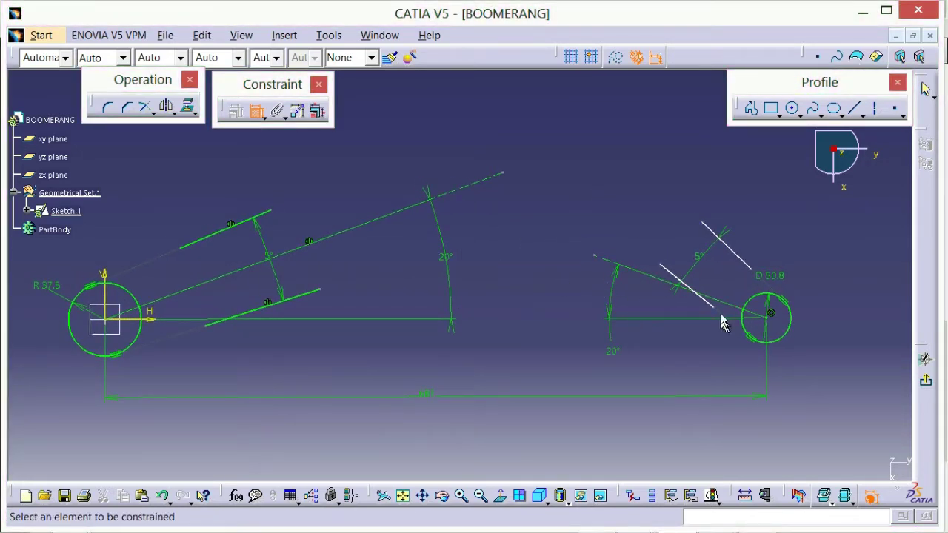
left_click(740, 257)
left_click(711, 307)
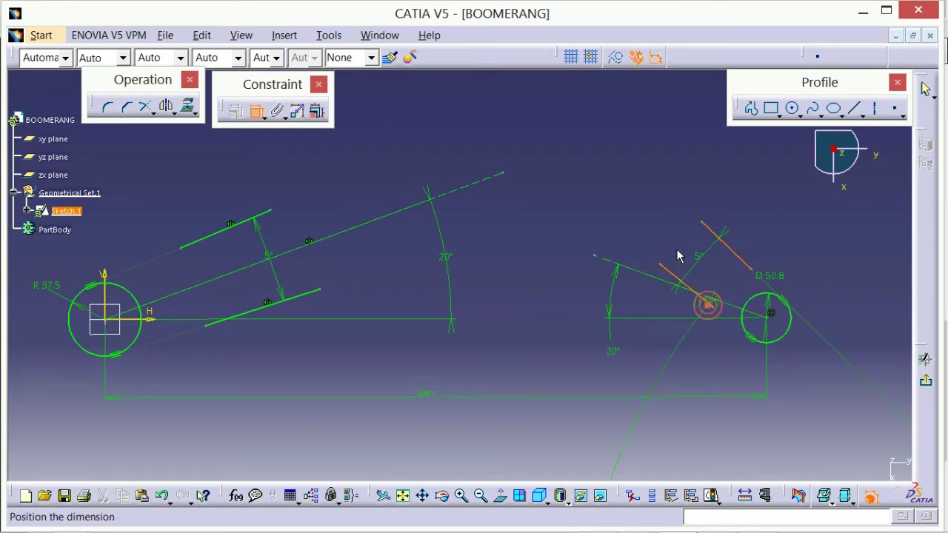
right_click(651, 220)
left_click(698, 334)
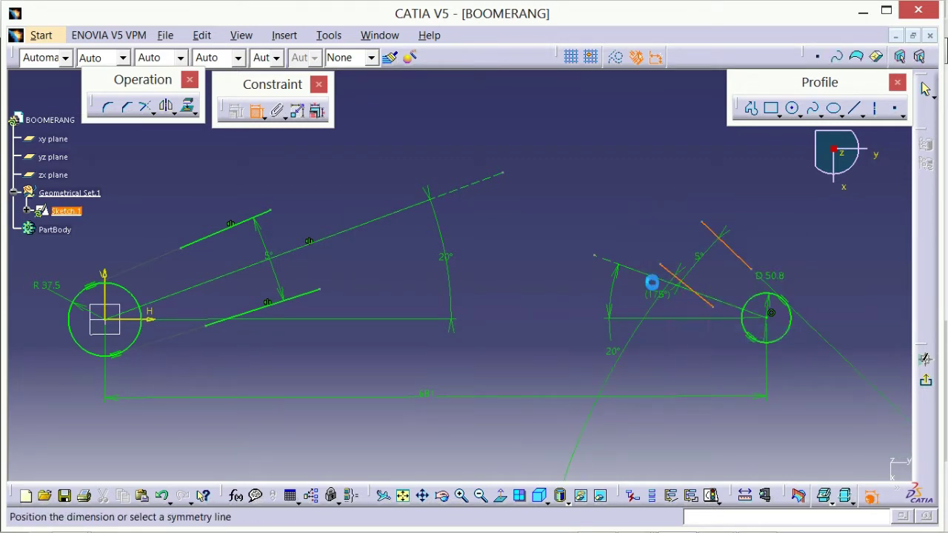
left_click(649, 275)
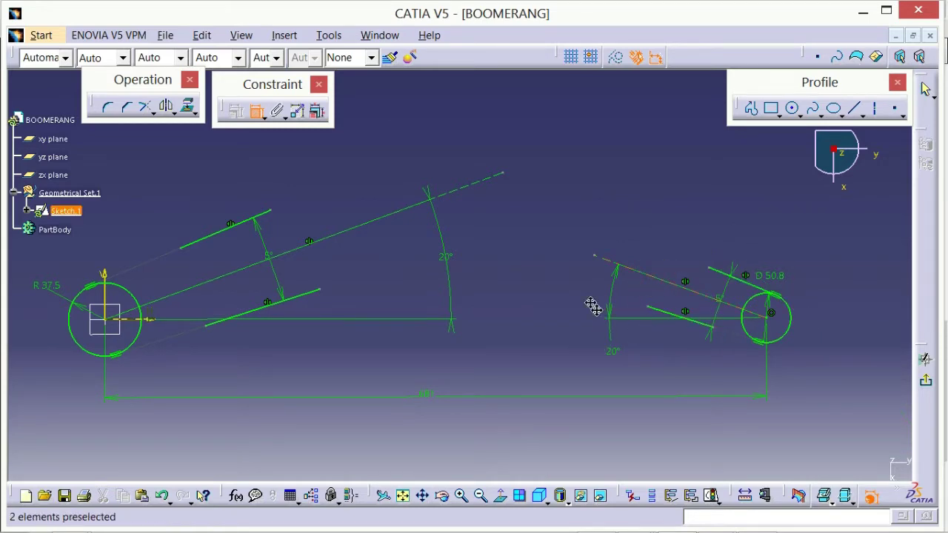
mouse_move(594, 307)
middle_mouse_down()
mouse_move(596, 283)
mouse_move(605, 303)
mouse_move(550, 298)
mouse_move(575, 308)
mouse_move(466, 270)
mouse_move(545, 307)
middle_mouse_up()
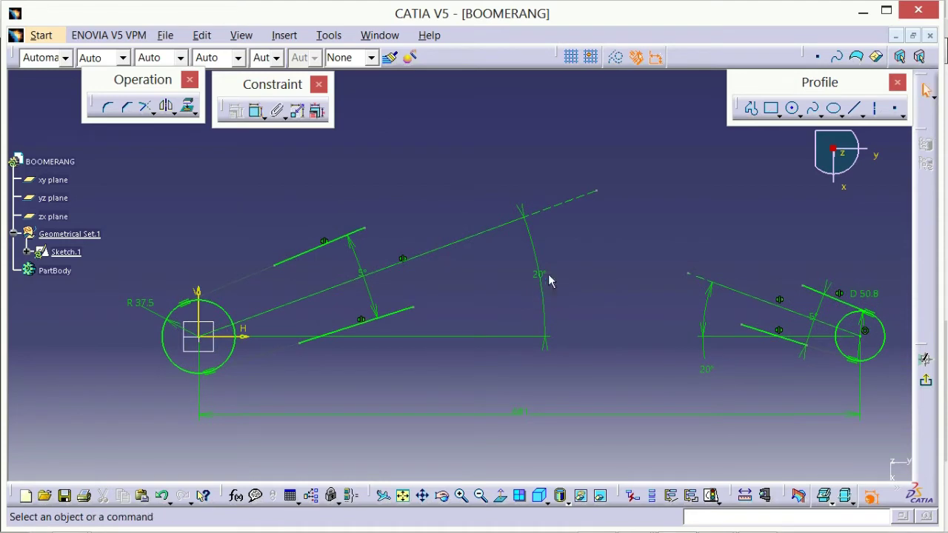
- Check the large end's outline in the front view of the Boomerang 1 drawing in Adobe Reader and return to CATIA
mouse_move(548, 274)
middle_mouse_down()
mouse_move(577, 289)
mouse_move(539, 323)
mouse_move(582, 284)
mouse_move(592, 247)
mouse_move(523, 290)
middle_mouse_up()
key("alt+Tab")
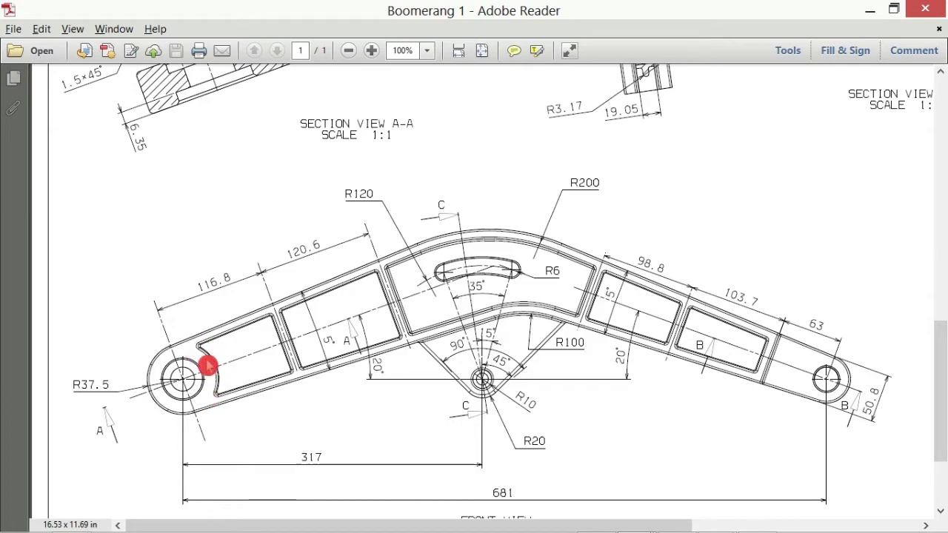
key("alt+Tab")
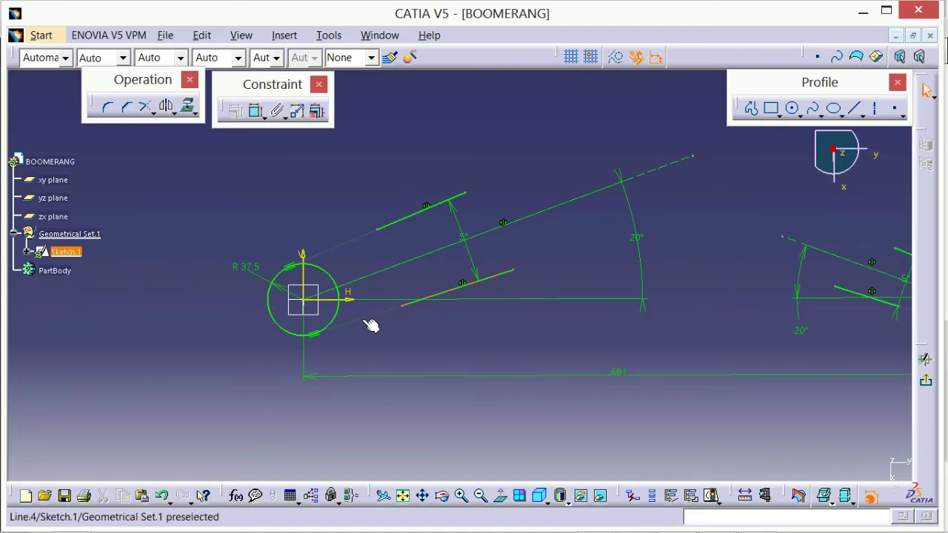
- Trim both large-end tangent lines and the R 37.5 circle at their tangent points, keeping the outer arc
middle_click_drag(722, 332, 569, 338)
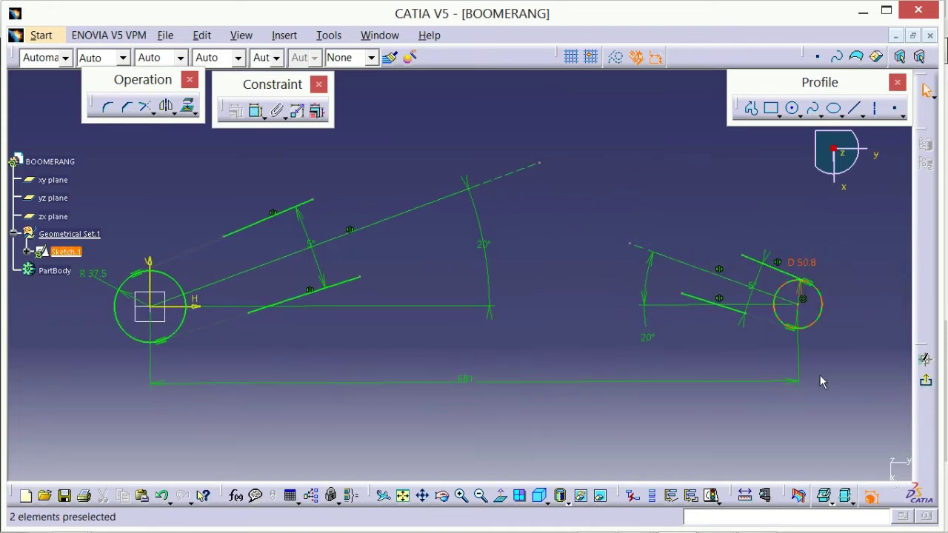
middle_click_drag(478, 291, 514, 322)
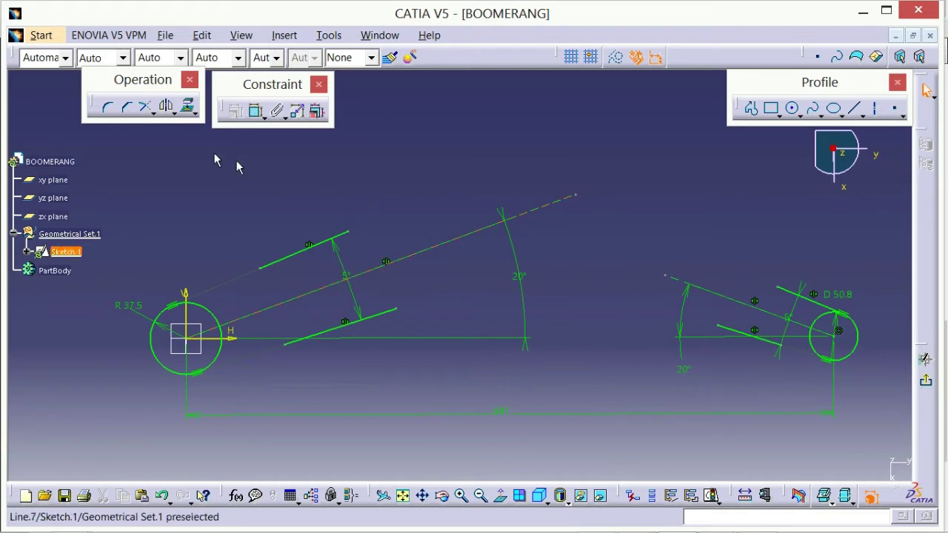
left_click(148, 109)
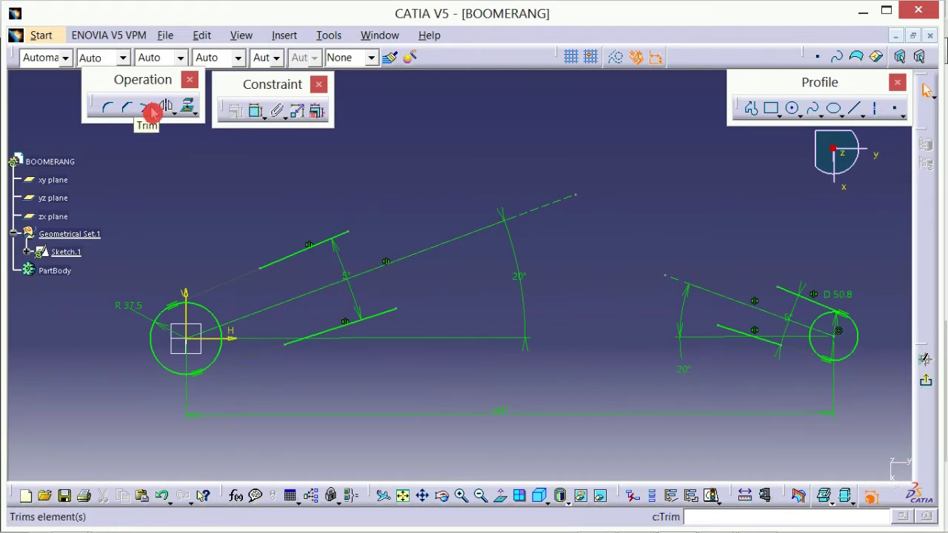
left_click(151, 111)
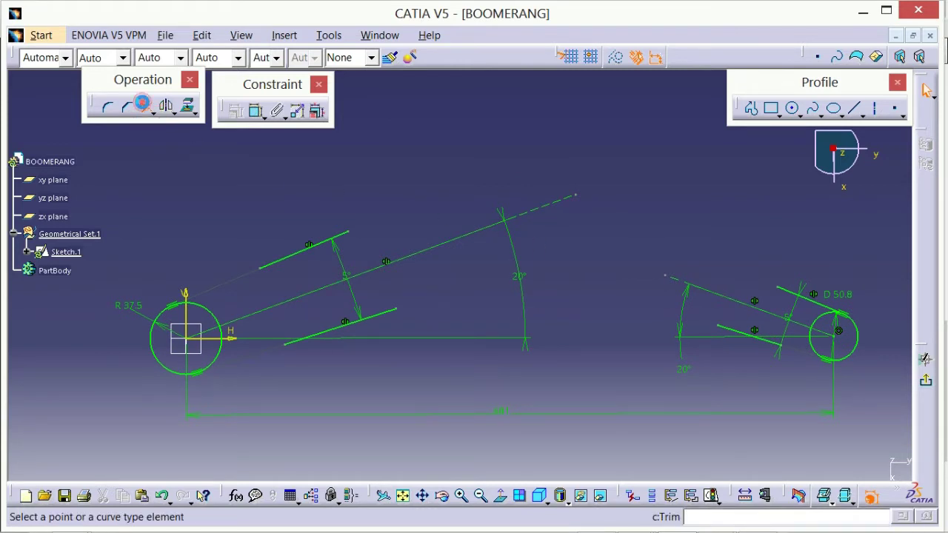
left_click(284, 263)
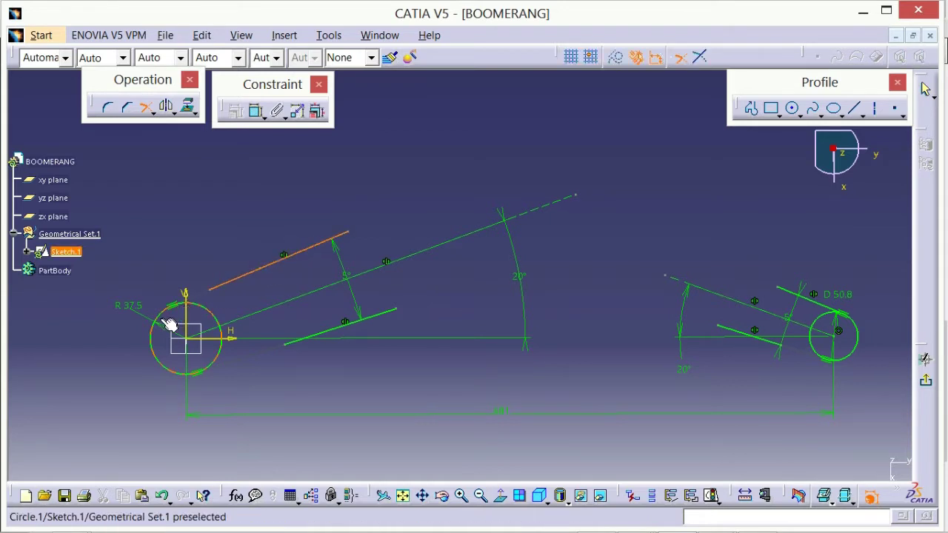
left_click(149, 338)
left_click(157, 343)
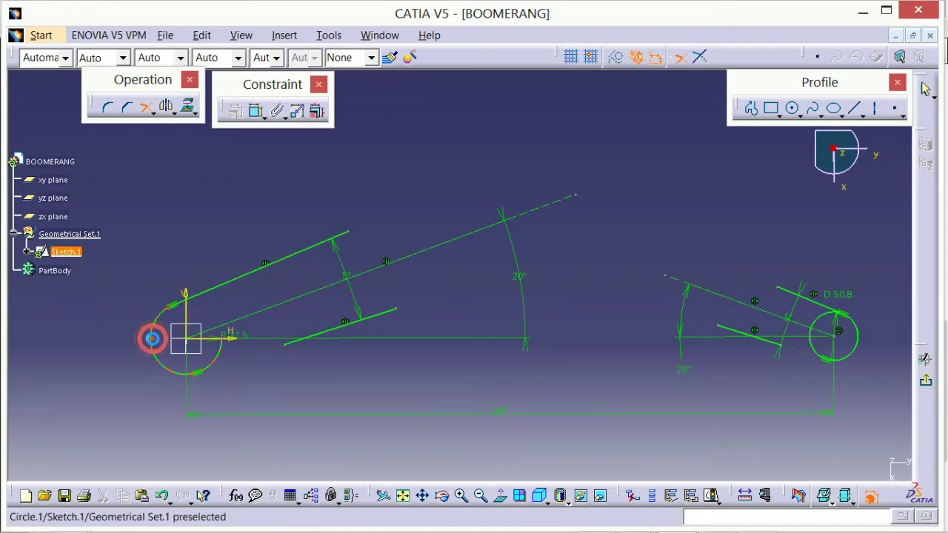
left_click(348, 327)
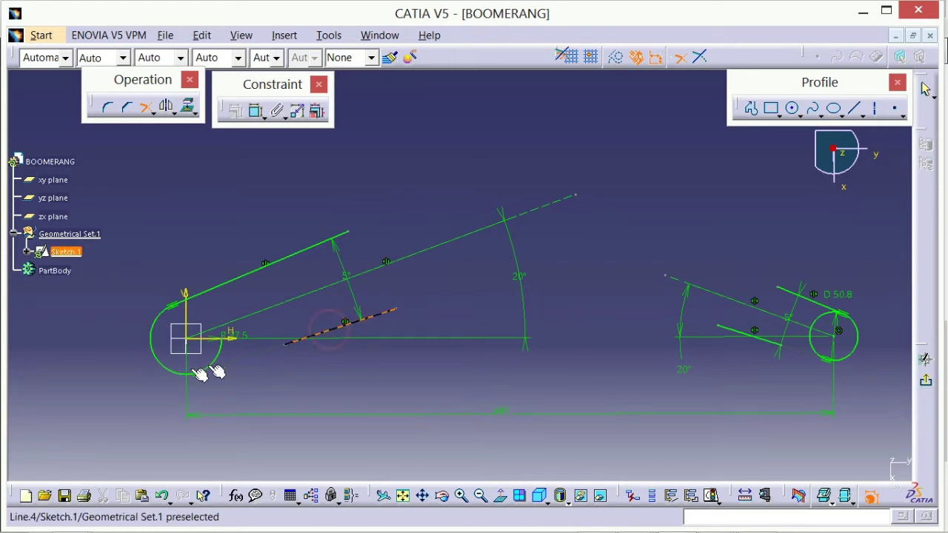
left_click(169, 368)
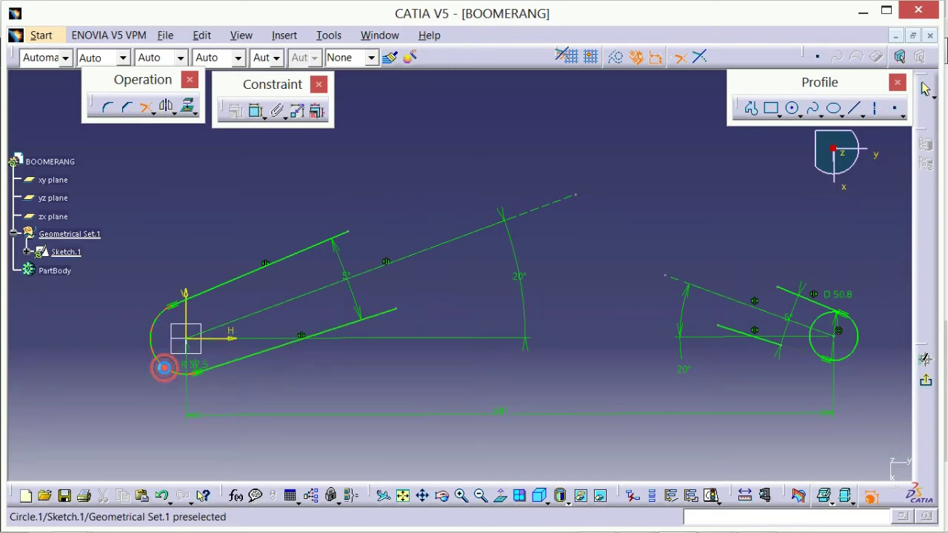
- Trim both small-end tangent lines and the D 50.8 circle at their tangent points, keeping the outer arc, and end the command
middle_click_drag(275, 383, 307, 364)
middle_click_drag(347, 319, 437, 303)
middle_click_drag(504, 275, 492, 318)
mouse_move(628, 290)
middle_mouse_down()
mouse_move(531, 289)
mouse_move(533, 308)
middle_mouse_up()
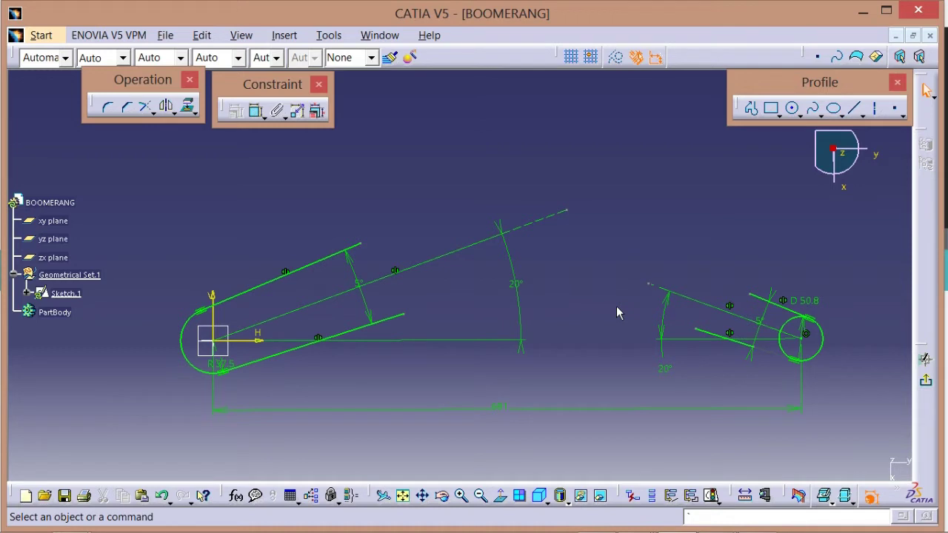
left_click(145, 107)
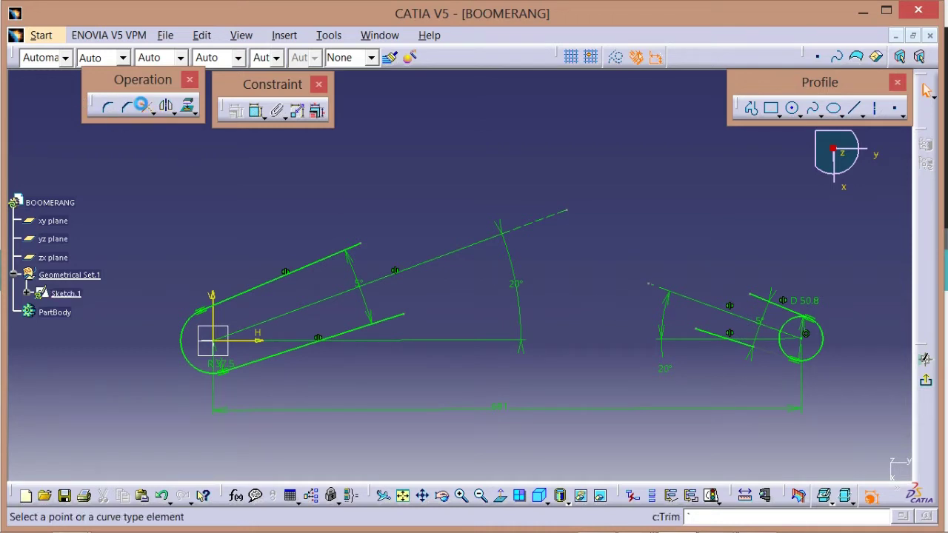
mouse_move(787, 313)
middle_mouse_down()
mouse_move(571, 222)
mouse_move(639, 222)
middle_mouse_up()
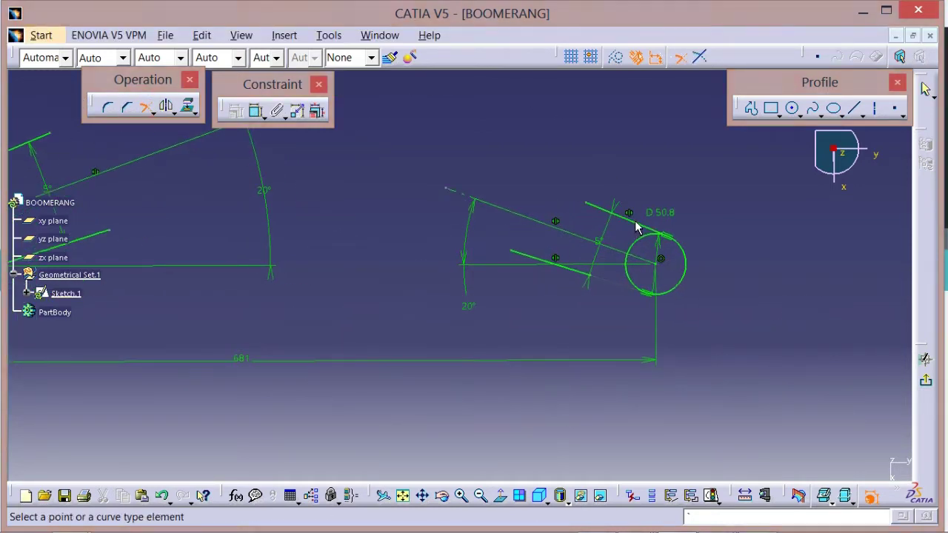
left_click(635, 223)
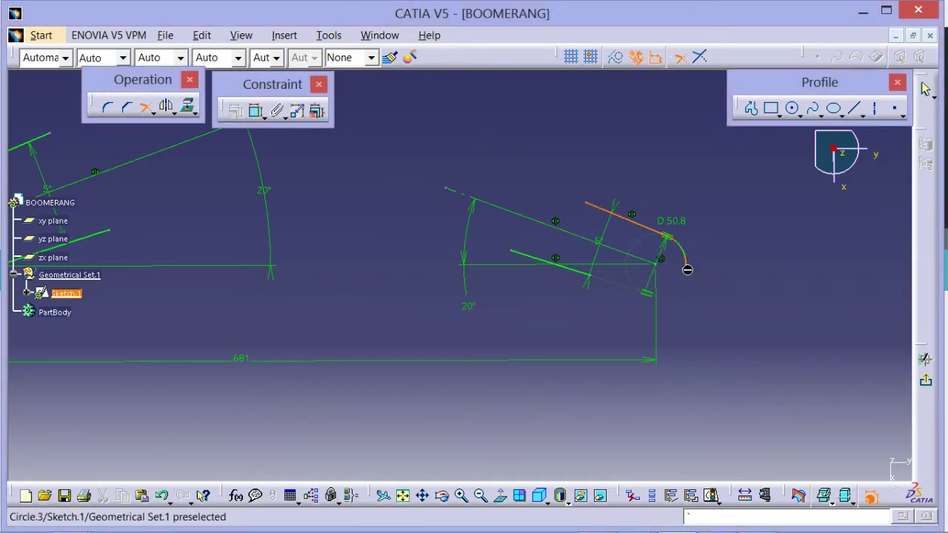
left_click(689, 260)
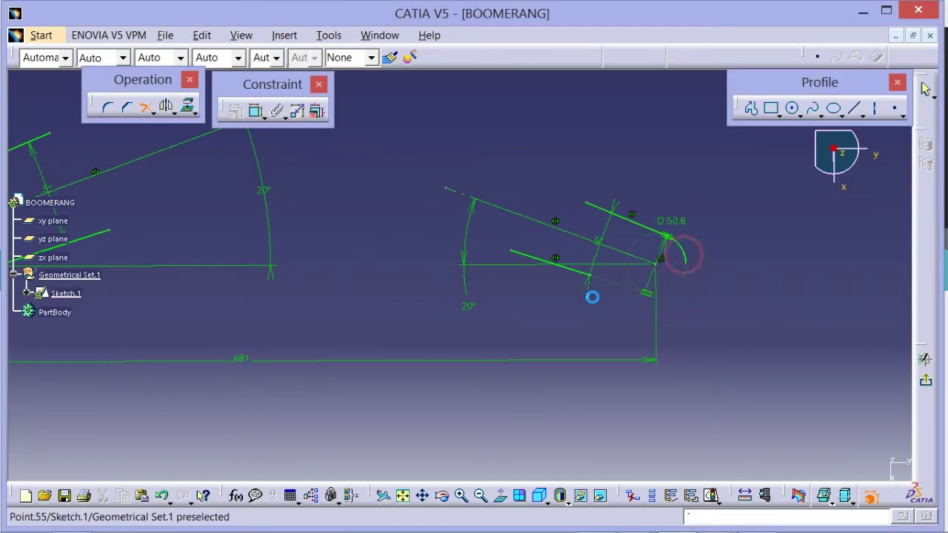
left_click(572, 274)
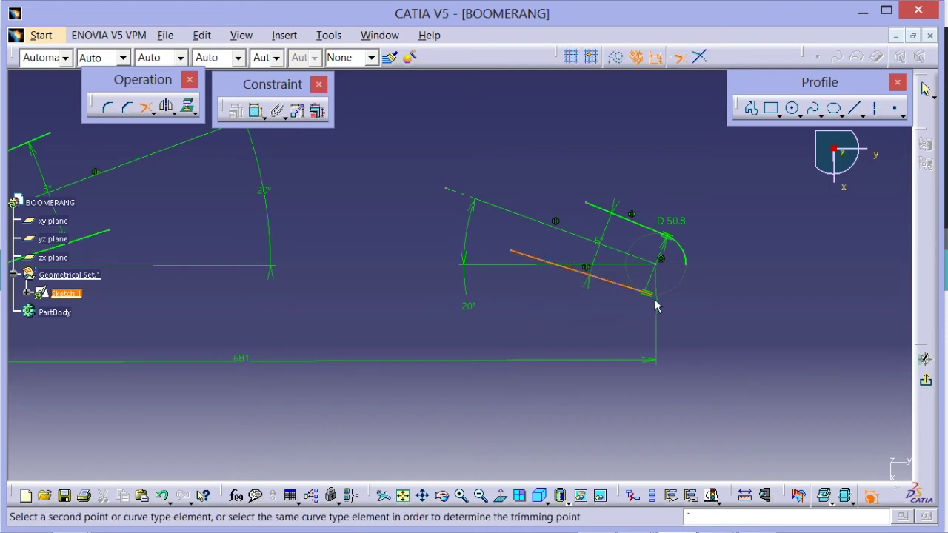
left_click(685, 255)
mouse_move(703, 284)
middle_mouse_down()
mouse_move(732, 273)
mouse_move(734, 294)
mouse_move(777, 299)
mouse_move(778, 319)
mouse_move(751, 321)
mouse_move(764, 299)
middle_mouse_up()
left_click(778, 300)
left_click(750, 322)
key("Escape")
mouse_move(624, 305)
middle_mouse_down()
mouse_move(691, 332)
mouse_move(697, 344)
middle_mouse_up()
left_click(696, 334)
- Trim the upper tangent lines of the large and small ends to each other so they meet at a peak
mouse_move(579, 324)
middle_mouse_down()
mouse_move(584, 341)
mouse_move(599, 328)
mouse_move(550, 269)
middle_mouse_up()
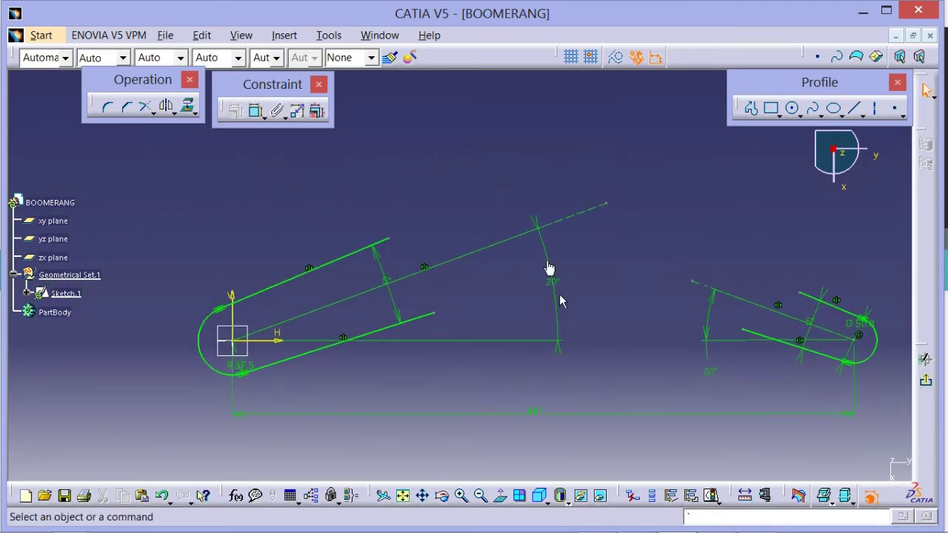
left_click(148, 111)
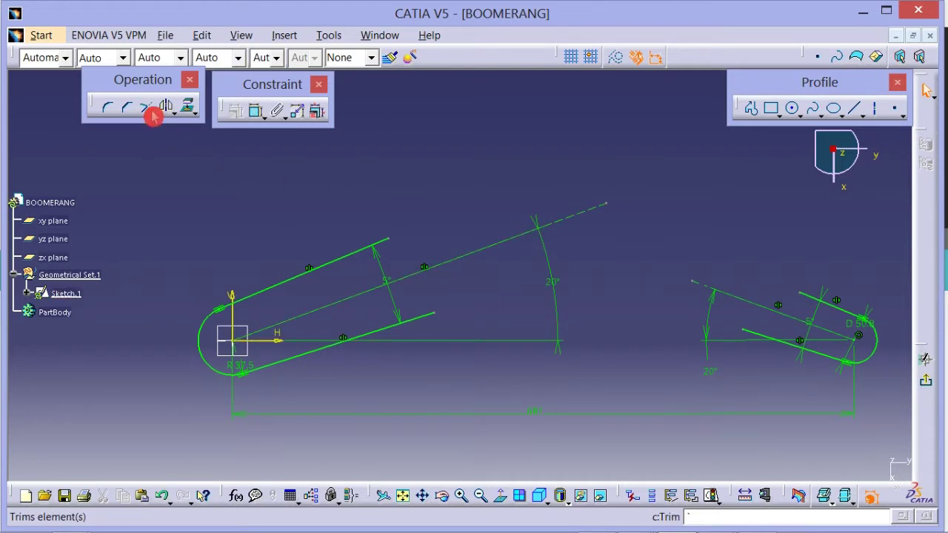
middle_click_drag(432, 180, 395, 191)
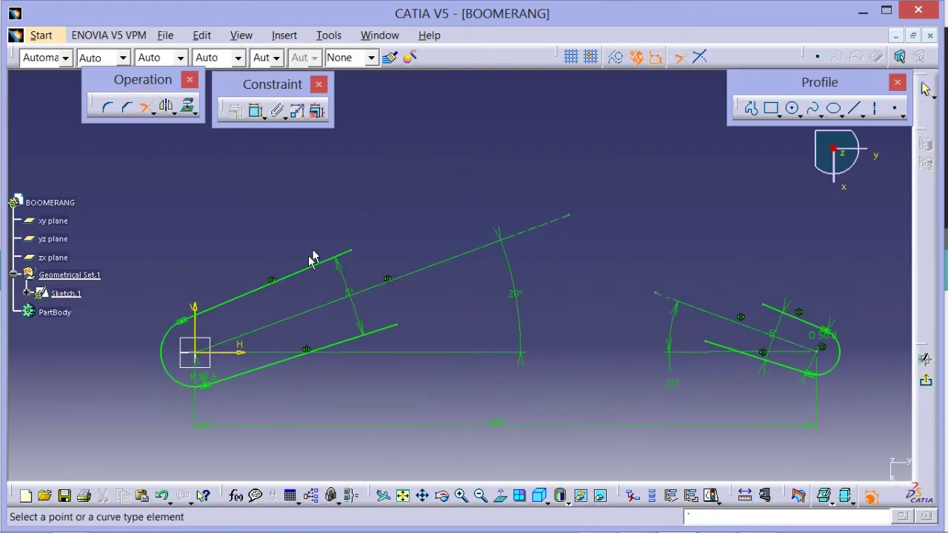
left_click(316, 270)
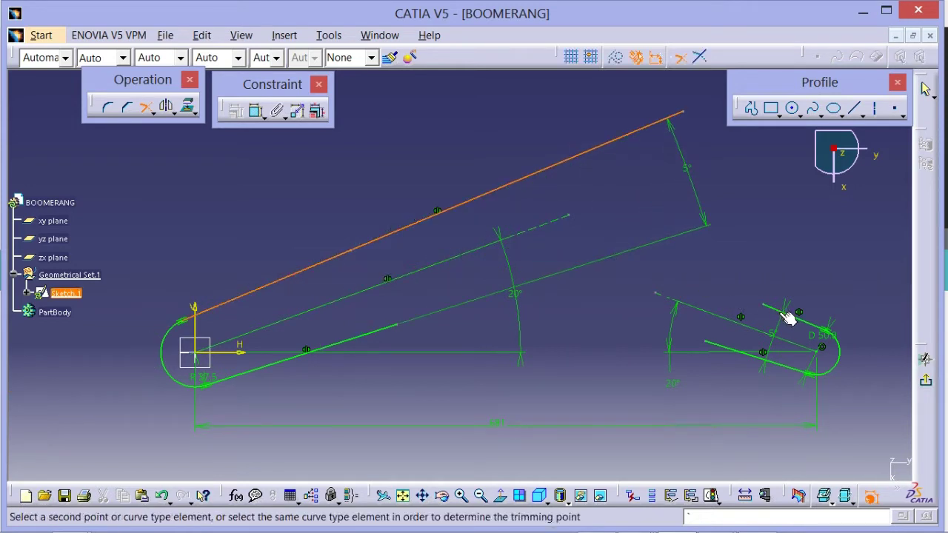
left_click(804, 325)
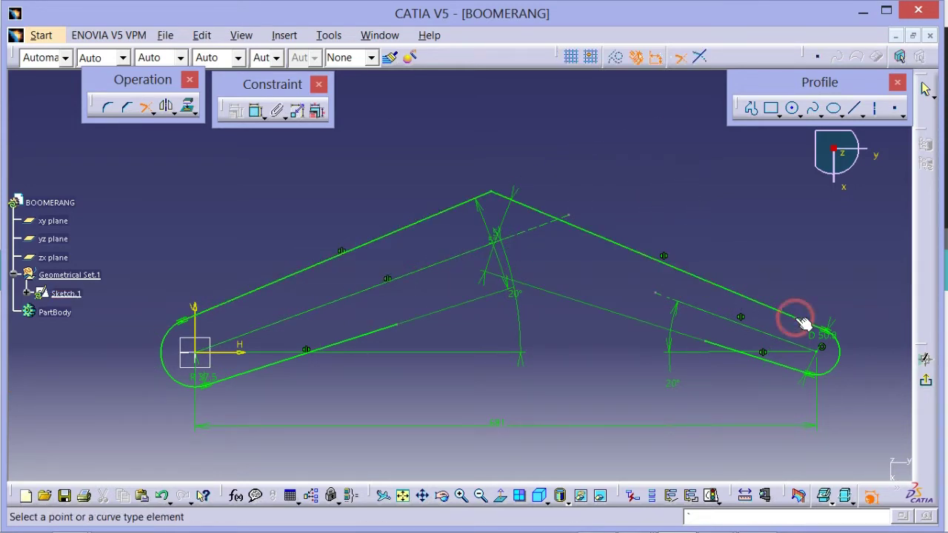
- Trim the lower tangent lines of both ends to each other at their intersection and end the trim command
mouse_move(571, 269)
middle_mouse_down()
mouse_move(563, 218)
mouse_move(562, 244)
mouse_move(544, 252)
mouse_move(545, 226)
middle_mouse_up()
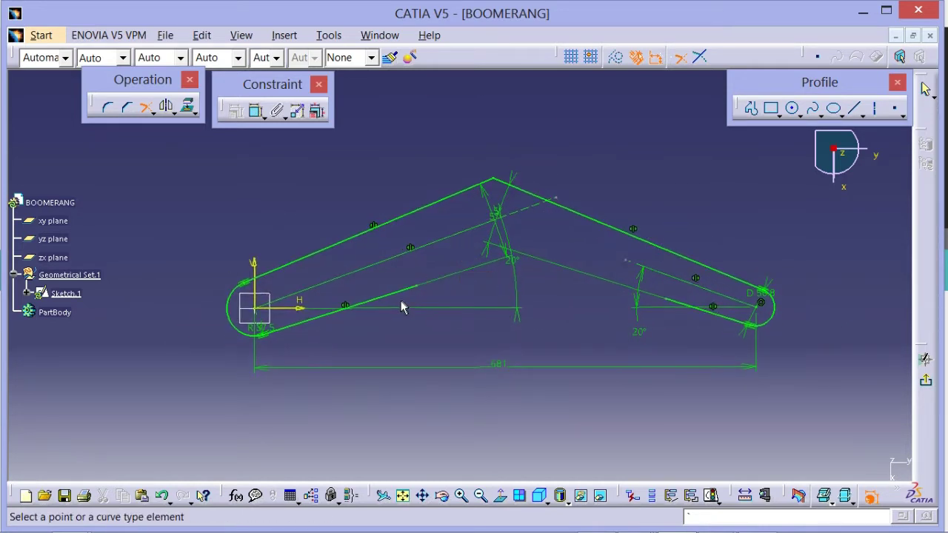
left_click(406, 293)
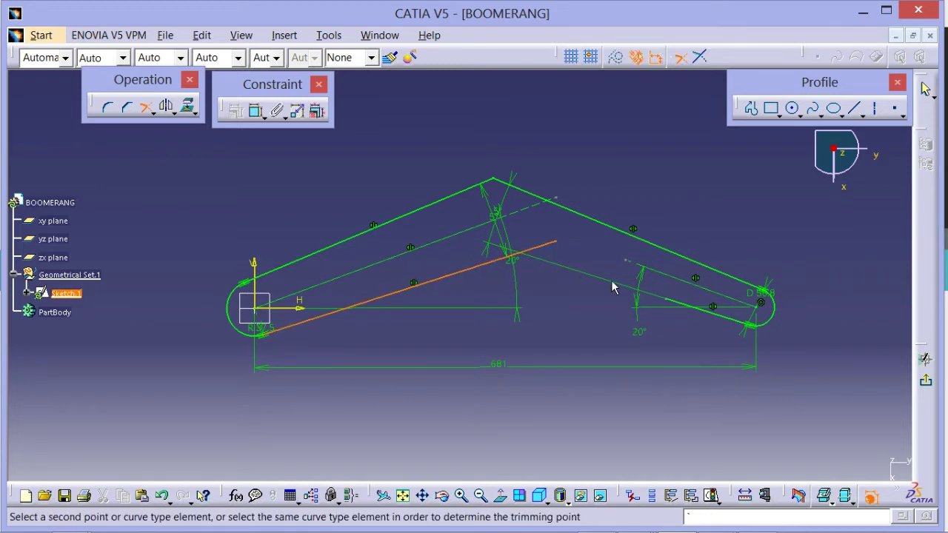
left_click(715, 315)
mouse_move(565, 311)
middle_mouse_down()
mouse_move(550, 303)
mouse_move(527, 321)
middle_mouse_up()
key("Escape")
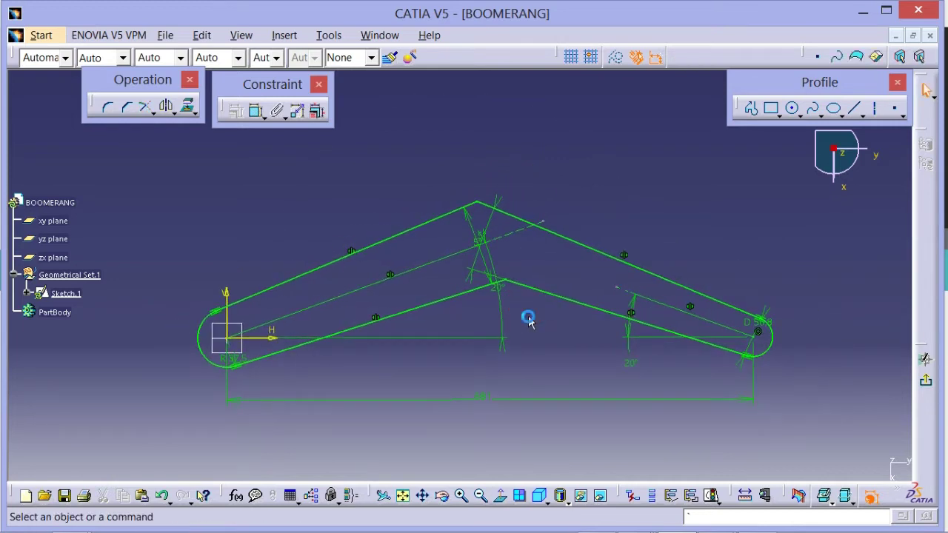
- Move the large end's 20° dimension label below the baseline and its 5° taper dimension out above the upper edge
left_click(499, 286)
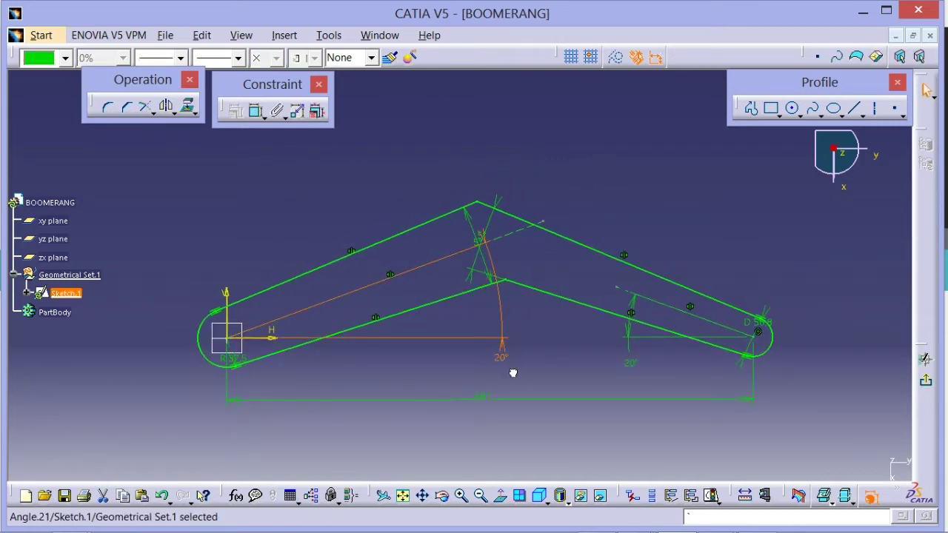
left_click(588, 172)
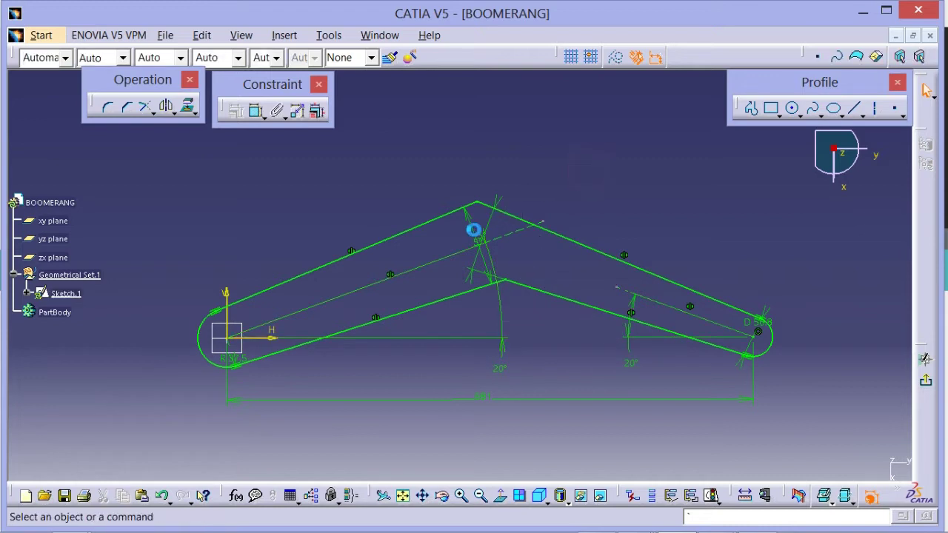
left_click(467, 222)
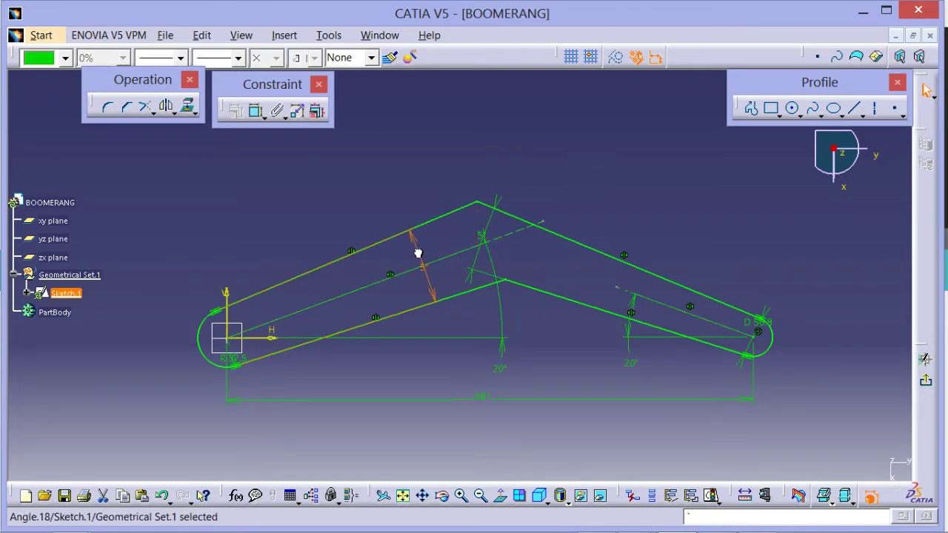
left_click(423, 268)
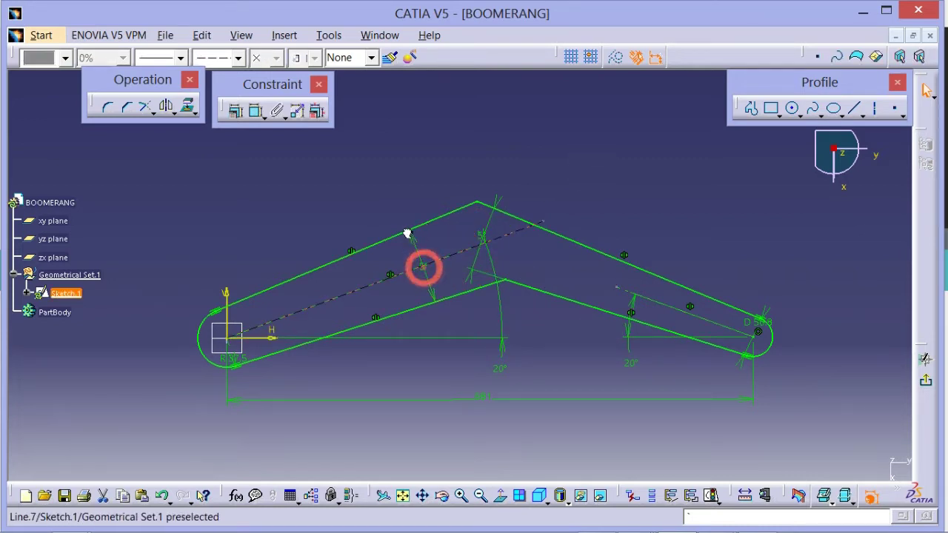
left_click(435, 274)
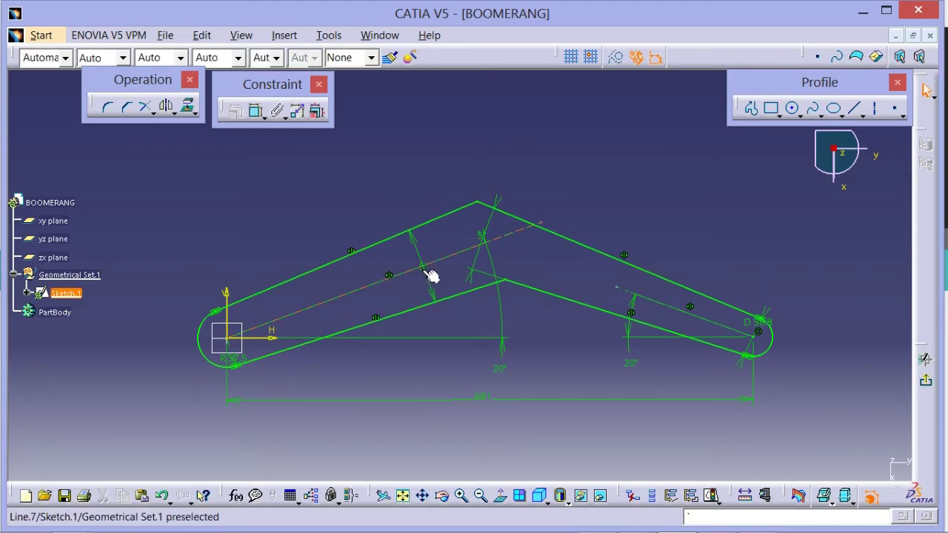
left_click(421, 268)
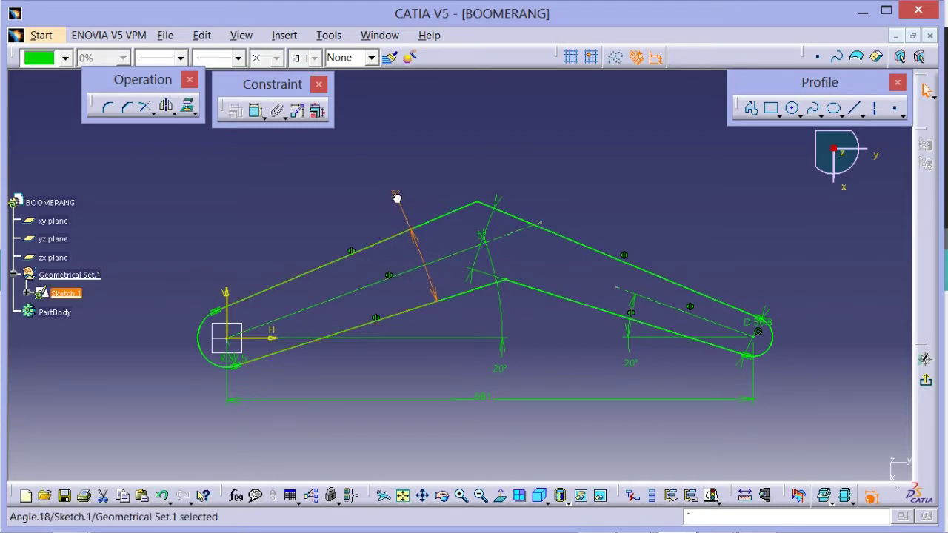
left_click(526, 169)
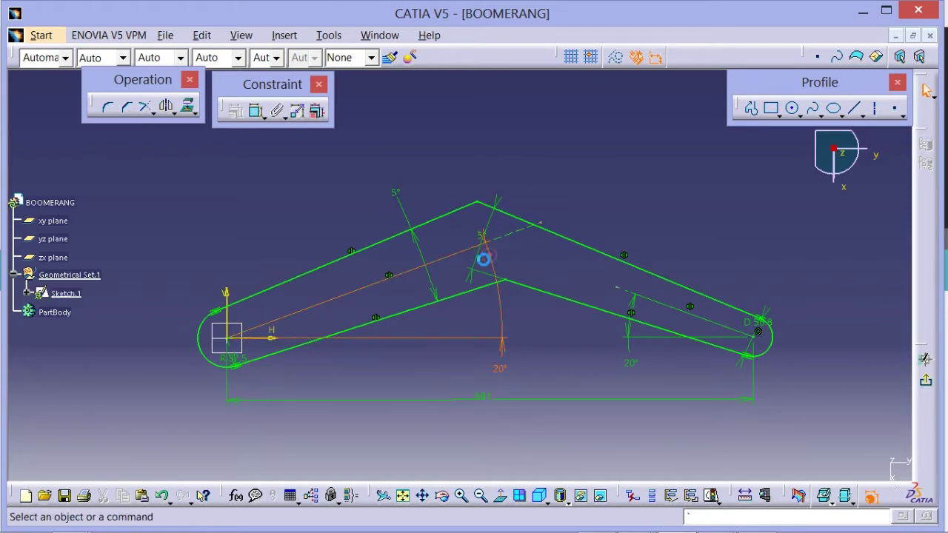
- Shift the large end's 20° dimension closer to the origin and place the small-end arm's 5° dimension above the peak
left_click_drag(484, 259, 428, 295)
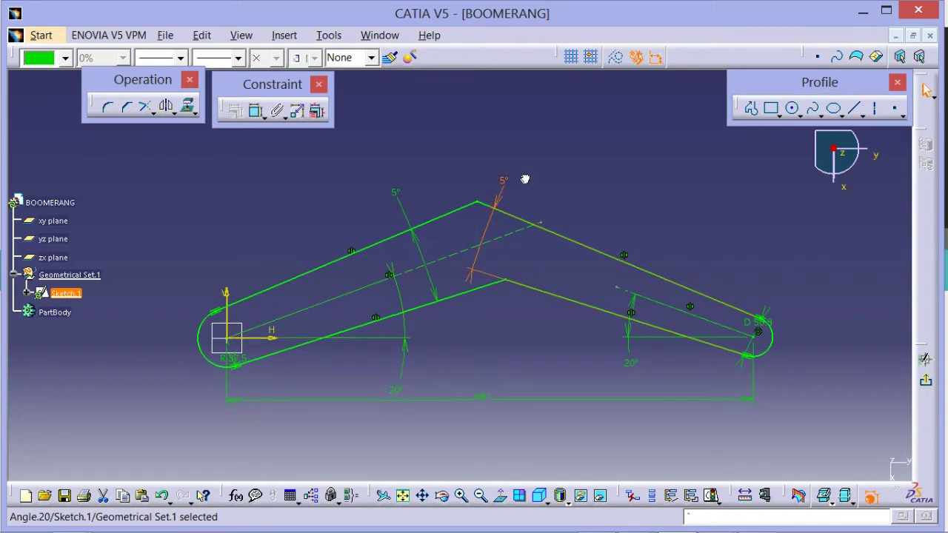
left_click(575, 179)
middle_click_drag(614, 203, 597, 200)
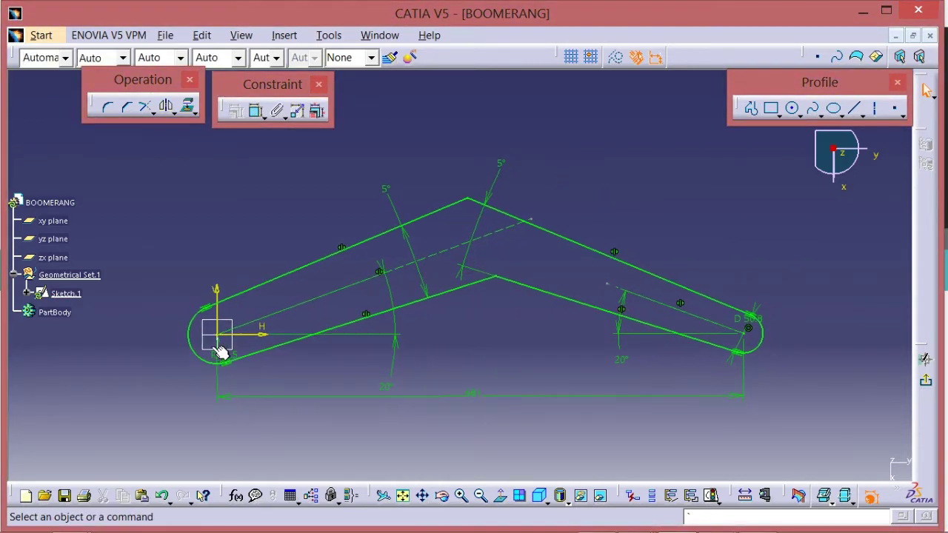
- Move the R 37.5 and D 50.8 dimension labels outside the two end arcs so they are readable
left_click(230, 358)
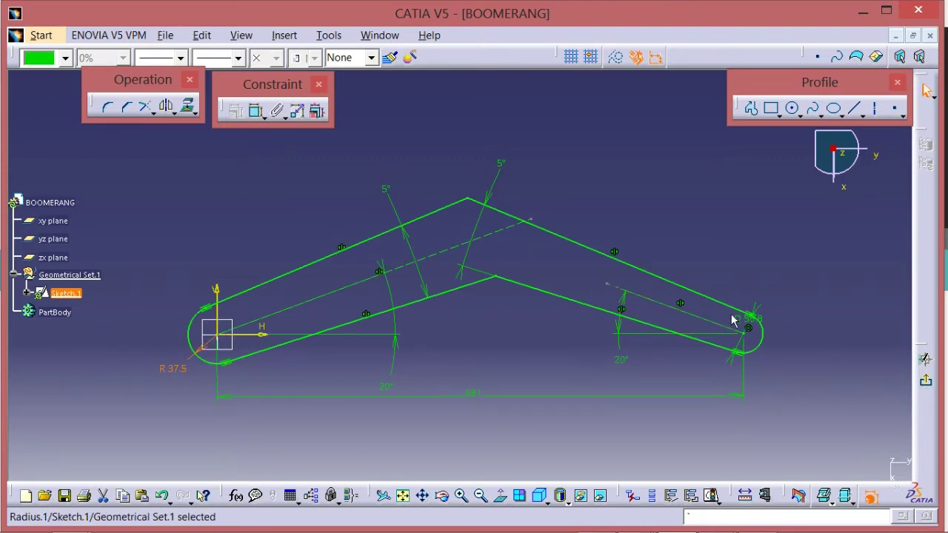
left_click_drag(750, 324, 770, 284)
left_click(812, 302)
mouse_move(810, 306)
middle_mouse_down()
mouse_move(810, 325)
mouse_move(760, 313)
middle_mouse_up()
left_click(809, 322)
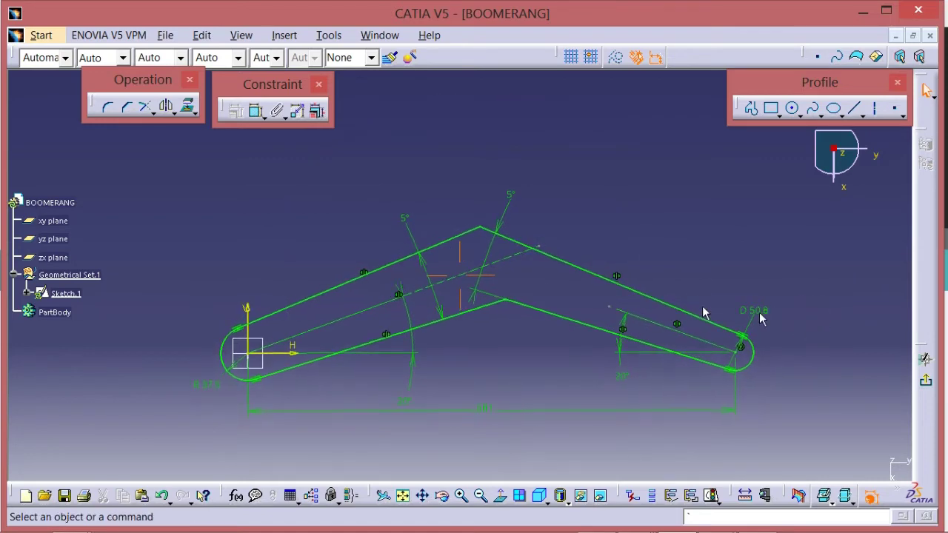
- Exit the outline sketch and return to the 3D part
mouse_move(682, 239)
middle_mouse_down()
mouse_move(673, 257)
mouse_move(664, 220)
mouse_move(676, 203)
mouse_move(708, 307)
middle_mouse_up()
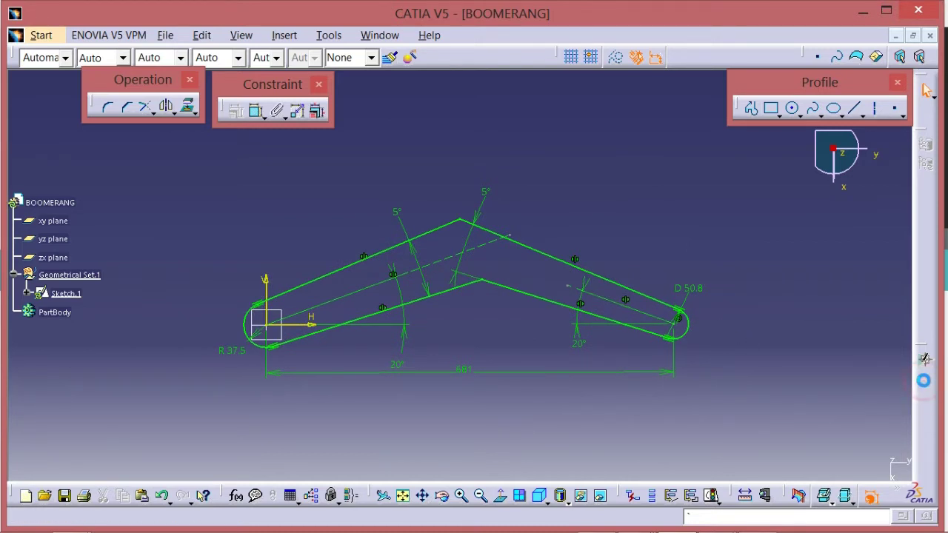
left_click(927, 385)
left_click(614, 229)
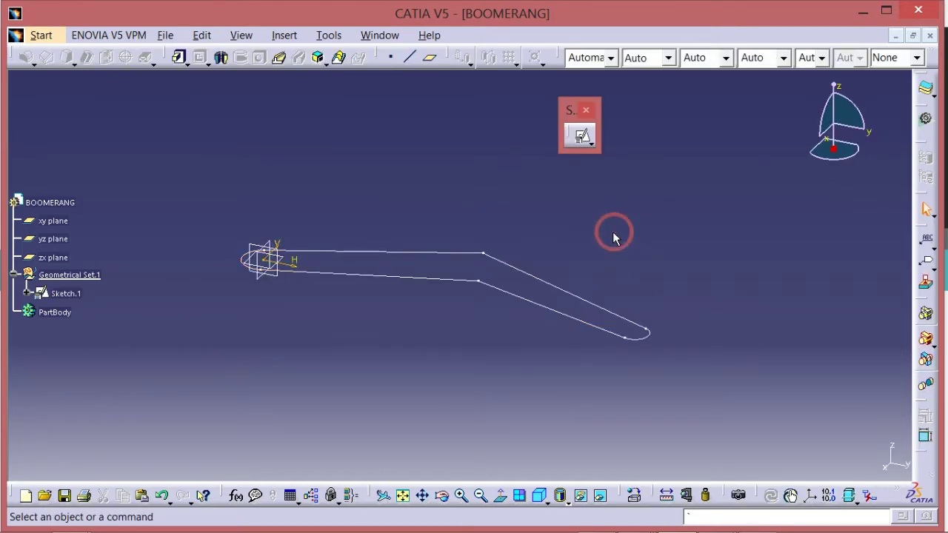
mouse_move(613, 229)
middle_mouse_down()
mouse_move(627, 252)
mouse_move(635, 233)
mouse_move(608, 235)
mouse_move(610, 243)
mouse_move(580, 229)
middle_mouse_up()
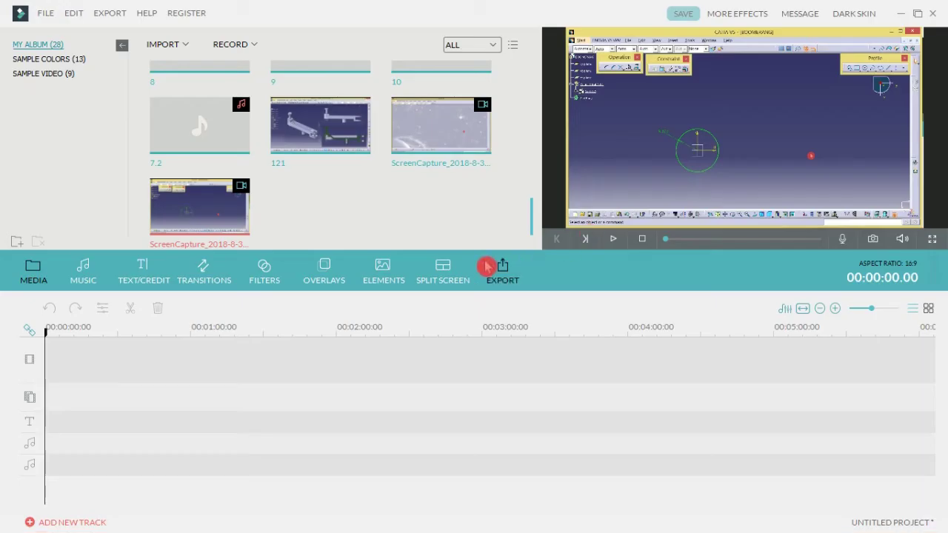
- Switch to the Boomerang 1 drawing in Adobe Reader and examine the front view's dimensions
key("alt+Tab")
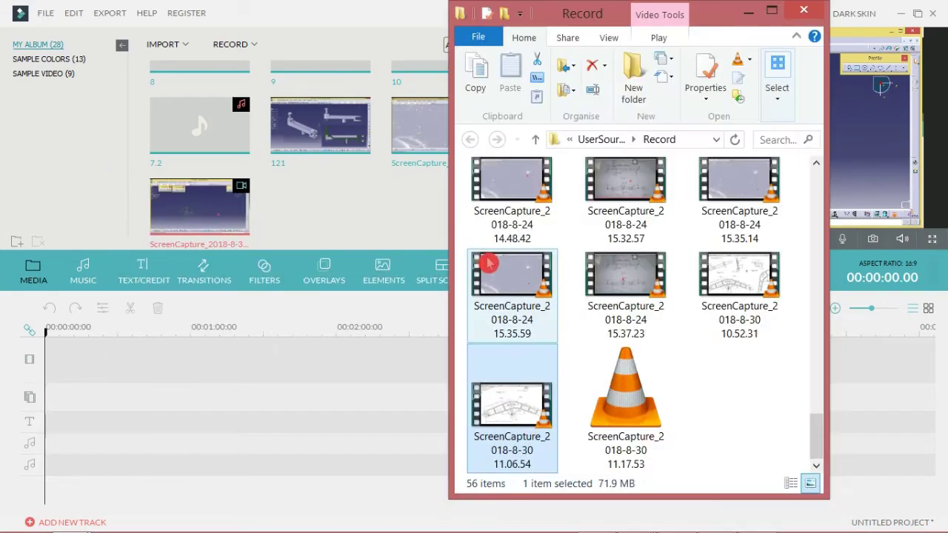
key("alt+Tab")
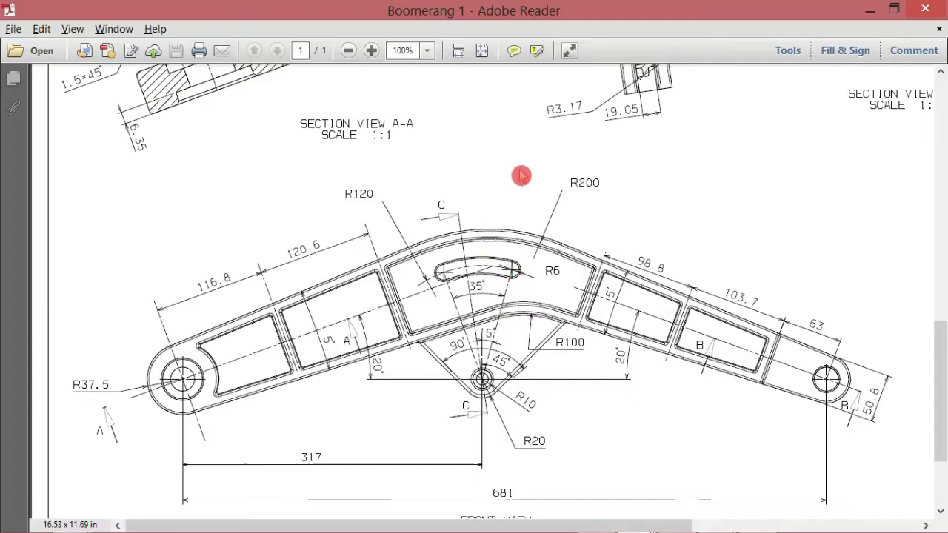
middle_click_drag(510, 165, 543, 227)
right_click(510, 165)
left_click(362, 302)
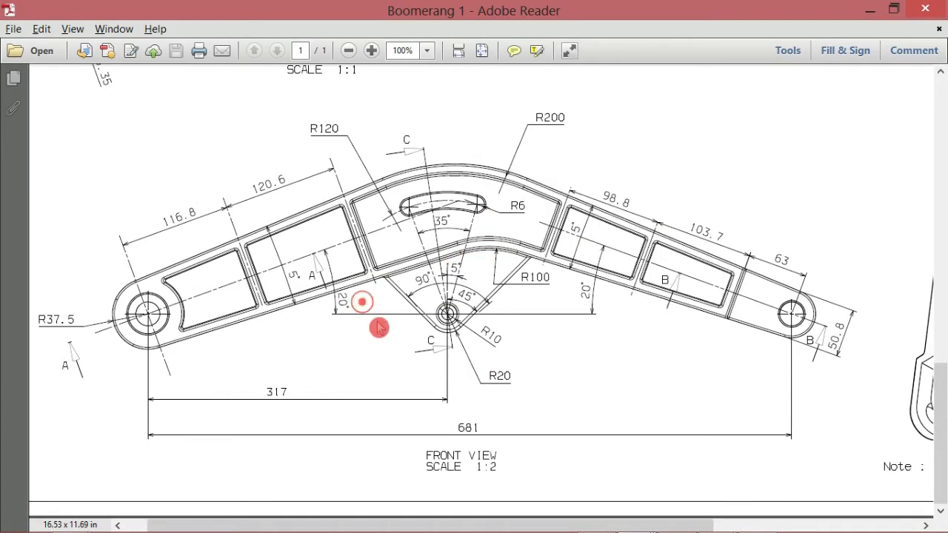
scroll(429, 284, "up", 2)
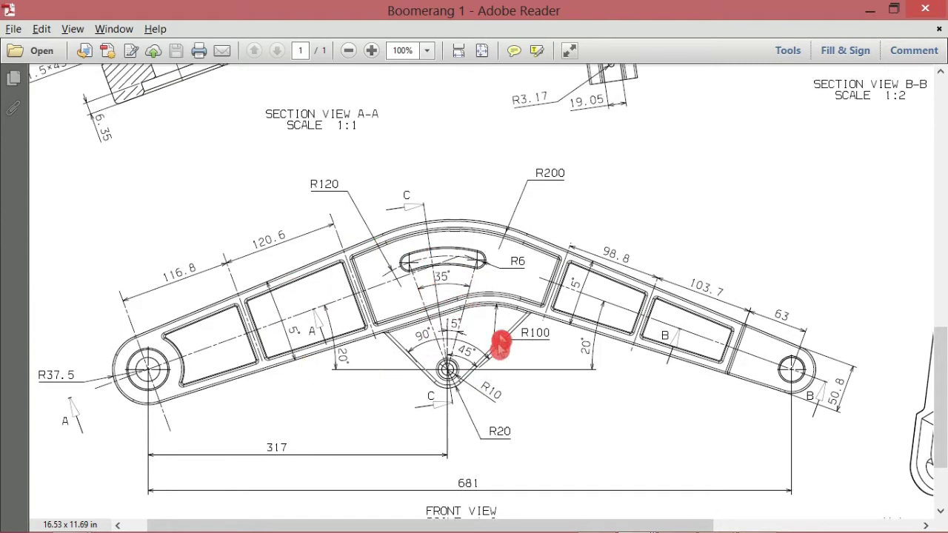
scroll(598, 366, "up", 2)
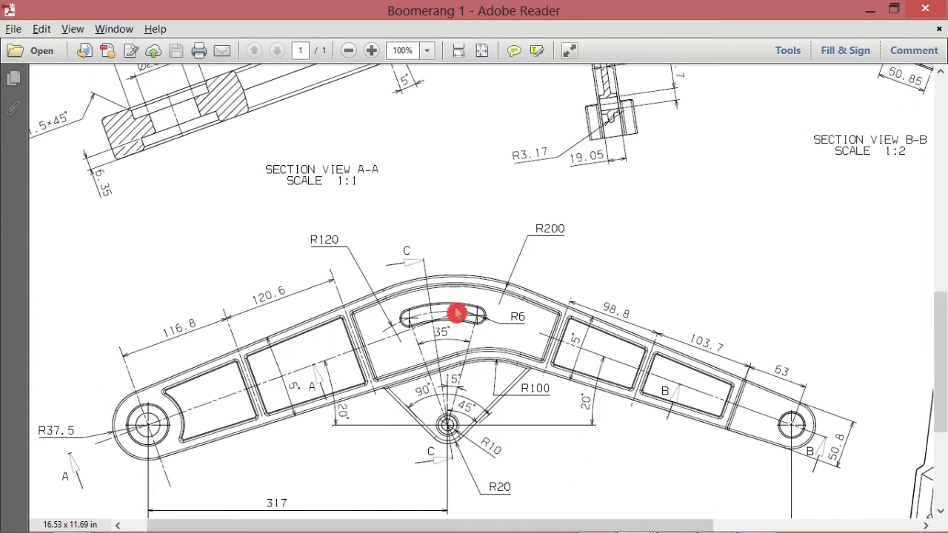
scroll(457, 313, "up", 2)
- Examine the section views, especially section B-B of the forked end, for the arm's thickness and return to CATIA
scroll(456, 313, "down", 3, "ctrl")
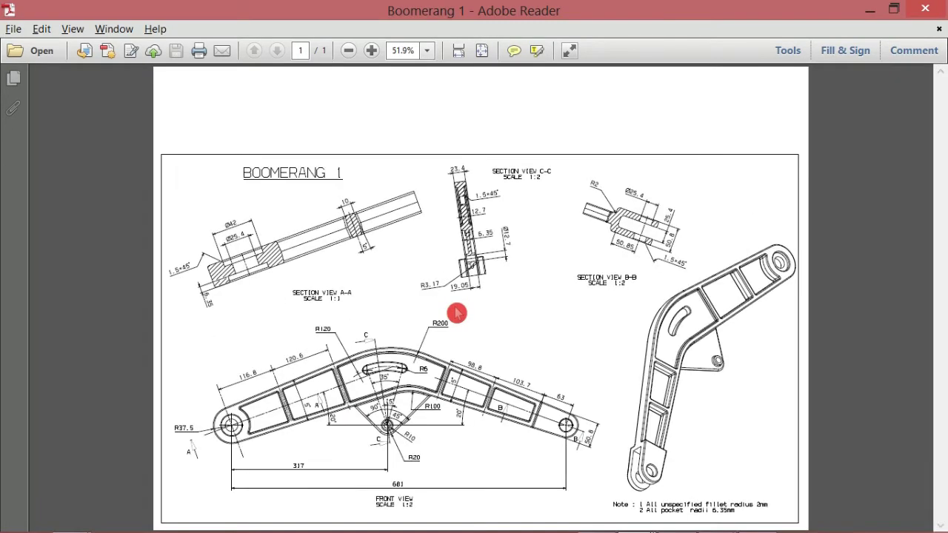
scroll(456, 313, "up", 1, "ctrl")
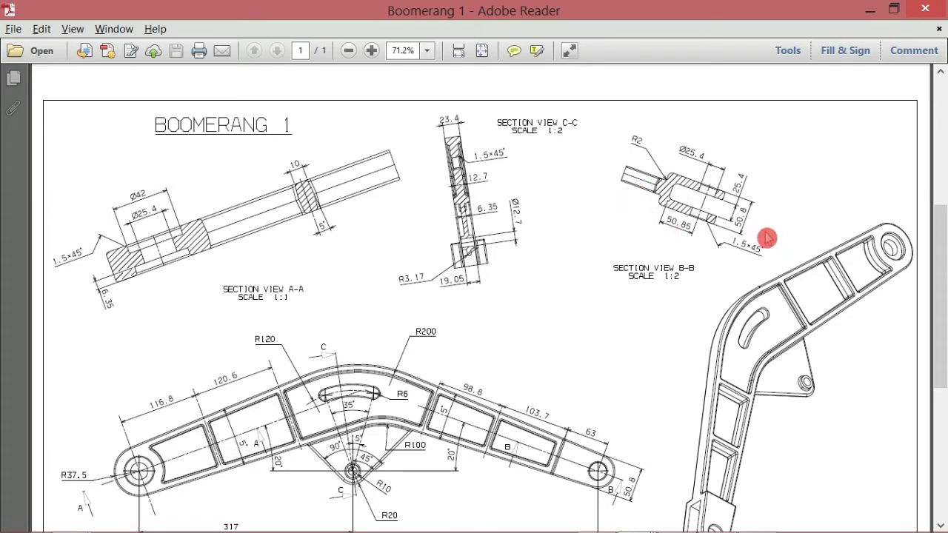
scroll(755, 230, "up", 2, "ctrl")
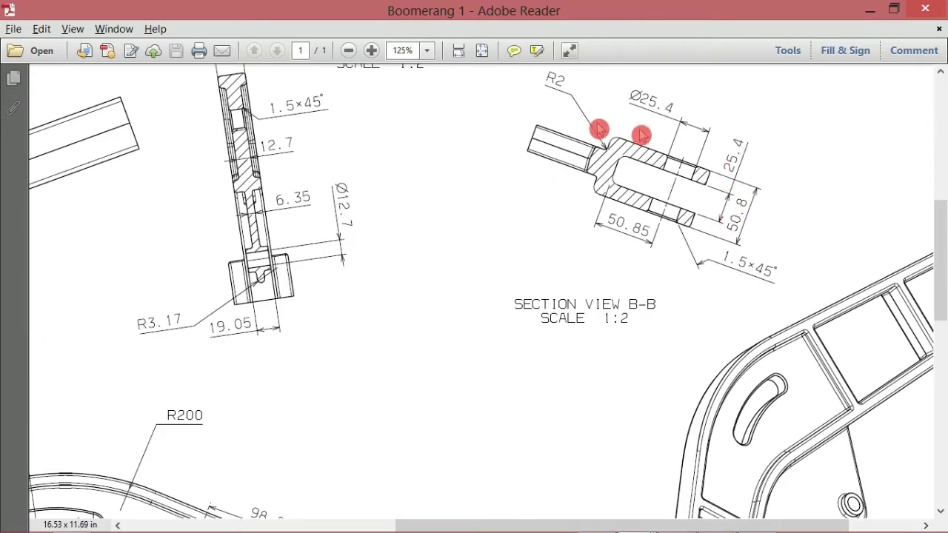
scroll(621, 253, "down", 2, "ctrl")
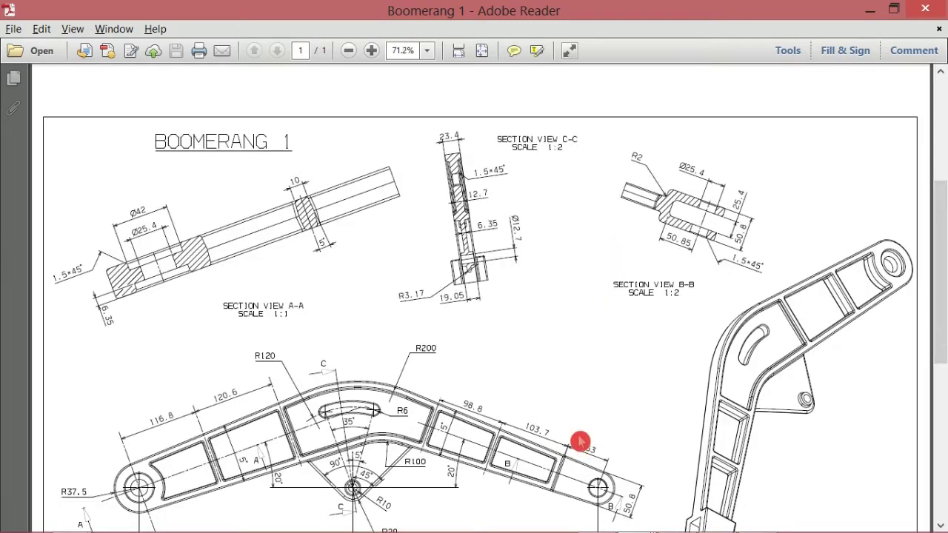
scroll(579, 442, "down", 1)
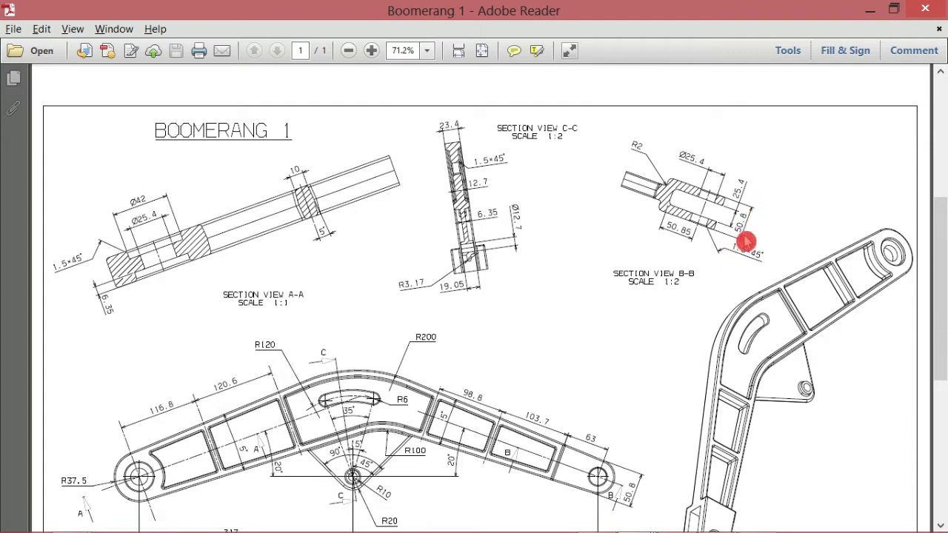
key("alt+Tab")
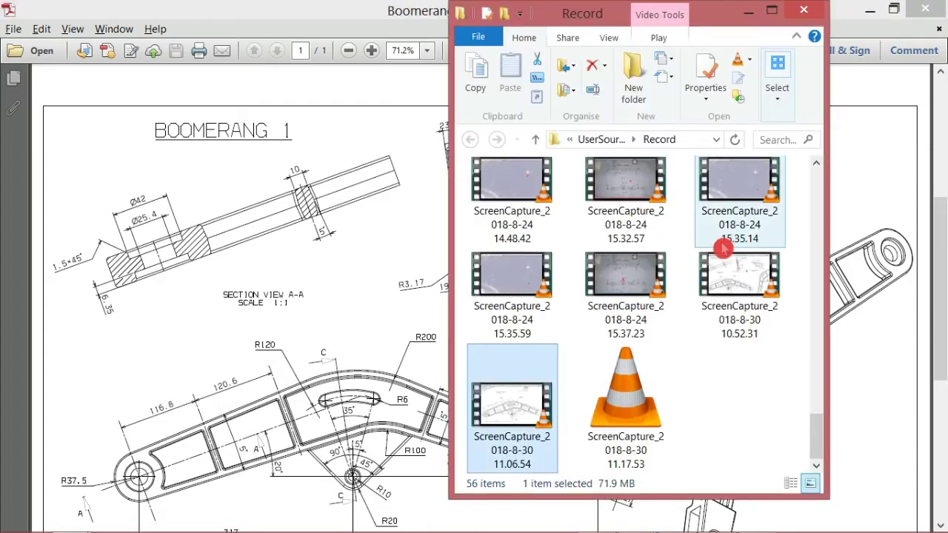
key("alt+Tab")
key("alt+Tab")
key("alt+Tab")
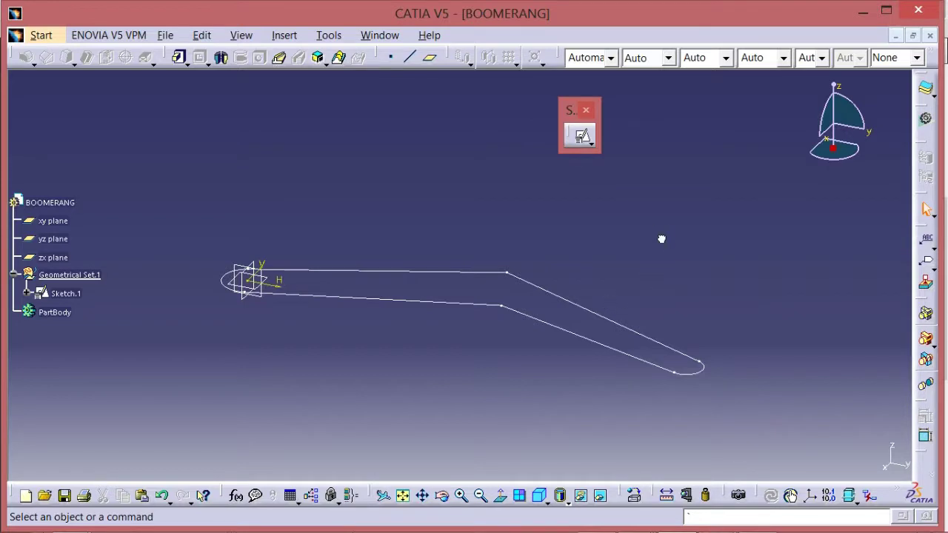
- Make the sketch-based features accessible and start a pad in the PartBody using the outline sketch as its profile
mouse_move(518, 212)
middle_mouse_down()
mouse_move(466, 220)
mouse_move(453, 182)
middle_mouse_up()
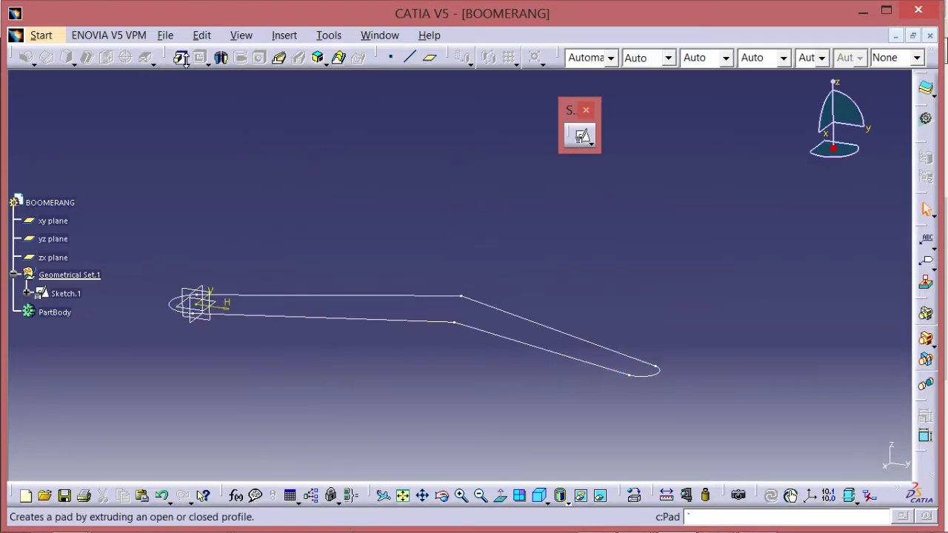
mouse_move(172, 58)
left_mouse_down()
mouse_move(173, 108)
mouse_move(214, 153)
left_mouse_up()
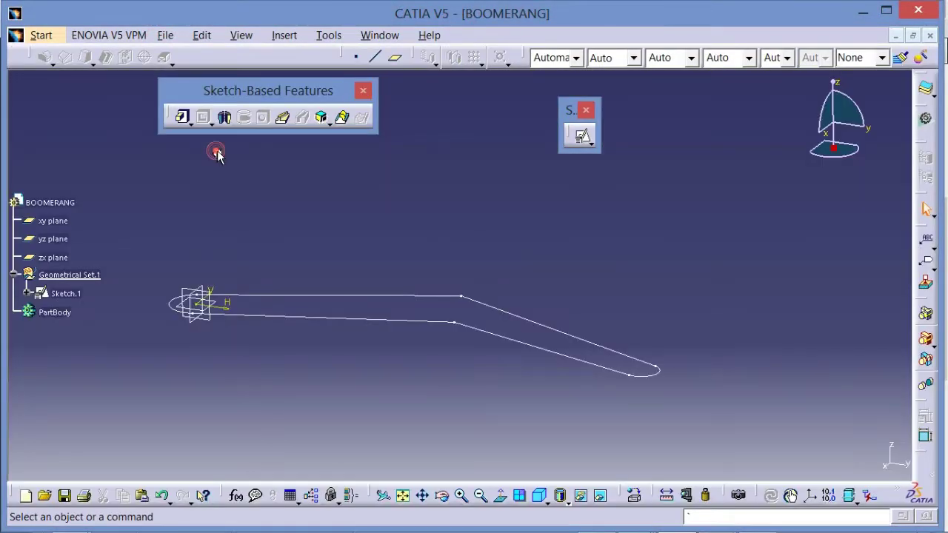
left_click(178, 116)
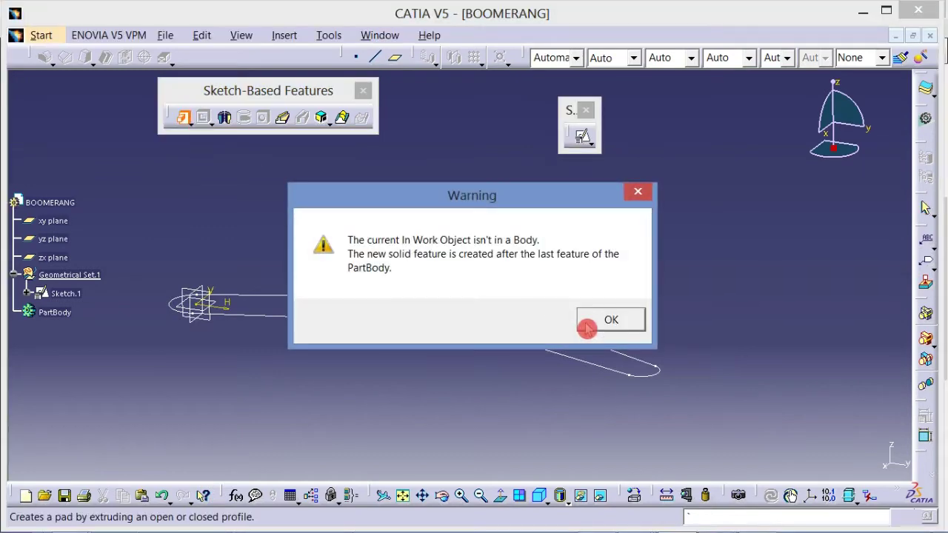
left_click(619, 320)
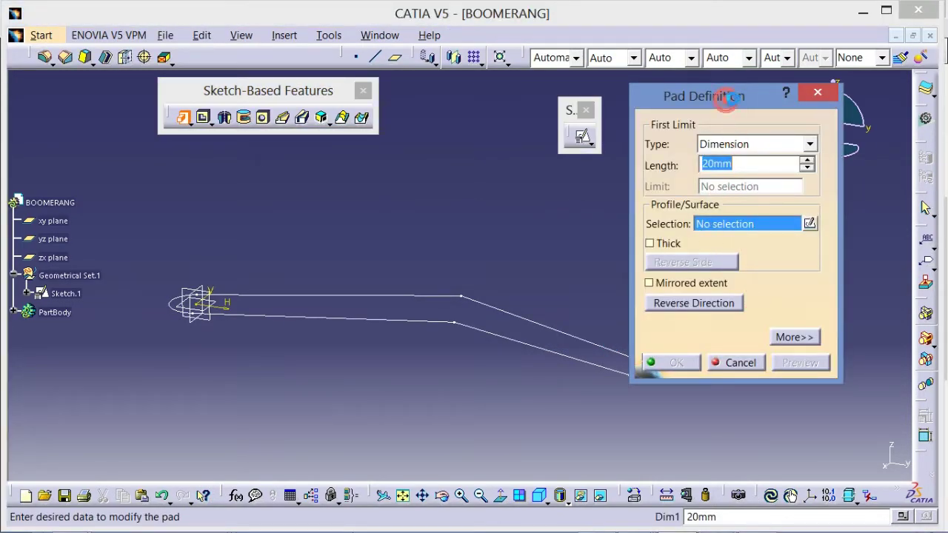
left_click_drag(727, 102, 780, 84)
left_click(800, 207)
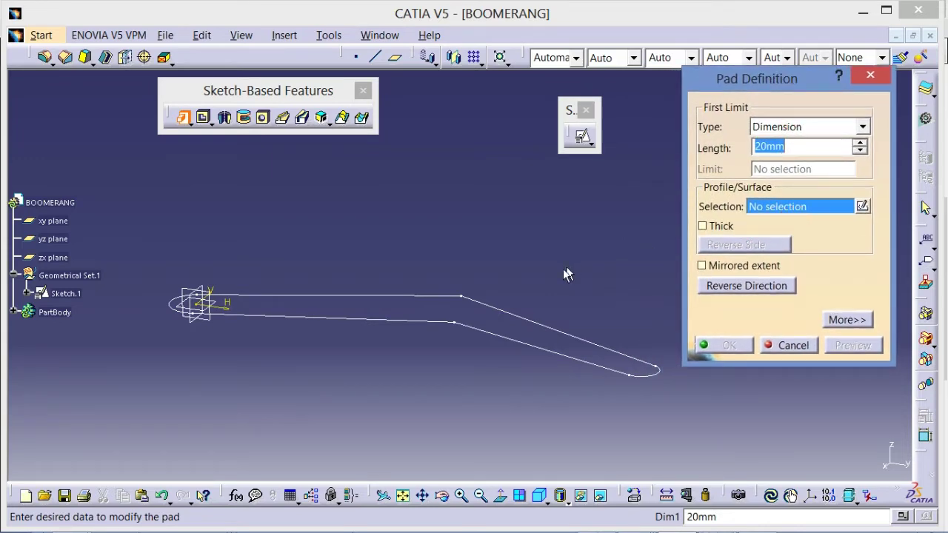
left_click(565, 331)
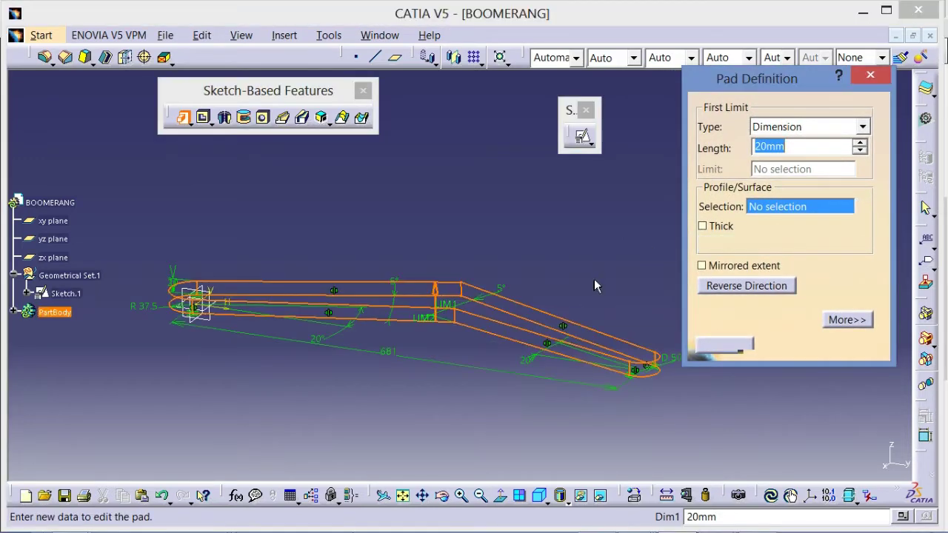
- Give the pad a mirrored extent and check the fork's overall thickness in the Boomerang 1 drawing in Adobe Reader, returning to CATIA
mouse_move(594, 286)
middle_mouse_down()
mouse_move(538, 275)
mouse_move(563, 274)
mouse_move(554, 296)
mouse_move(593, 296)
middle_mouse_up()
left_click(754, 273)
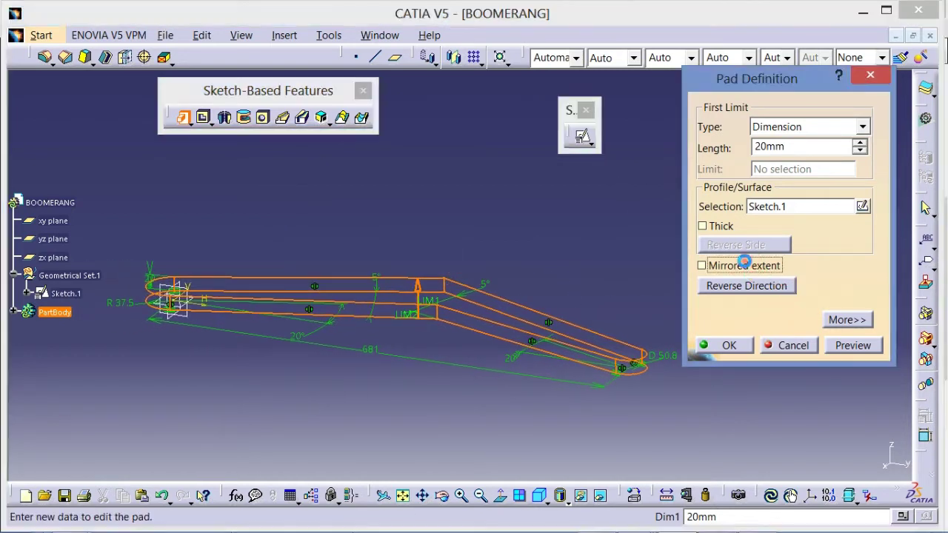
double_click(791, 147)
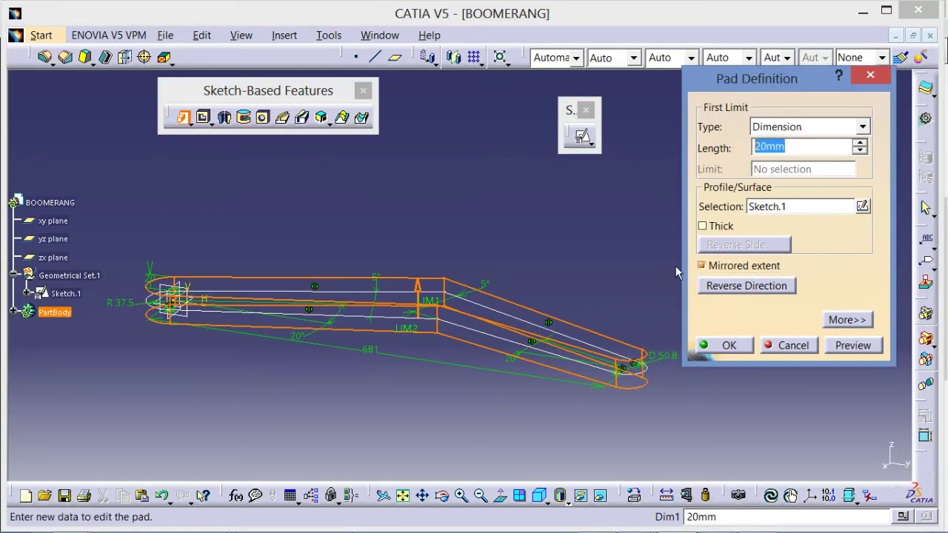
key("alt+Tab")
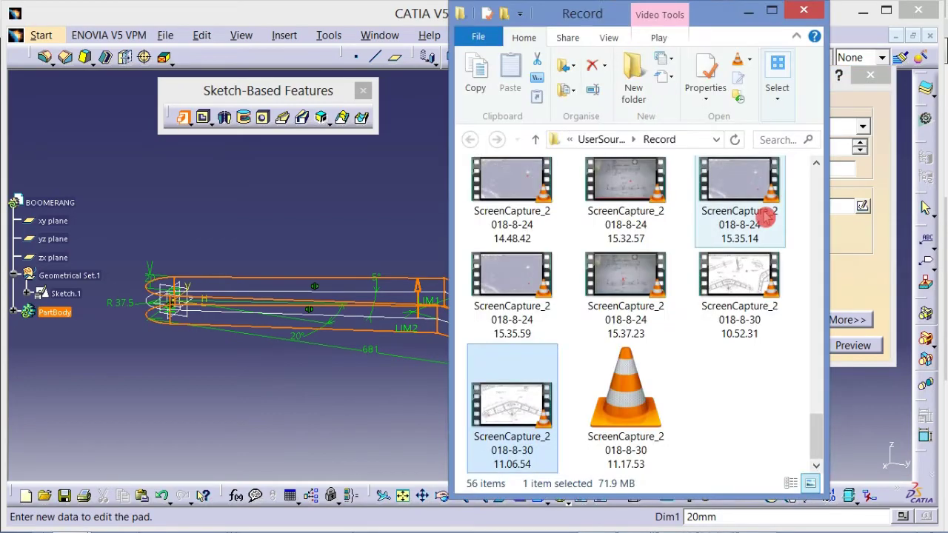
key("alt+Tab")
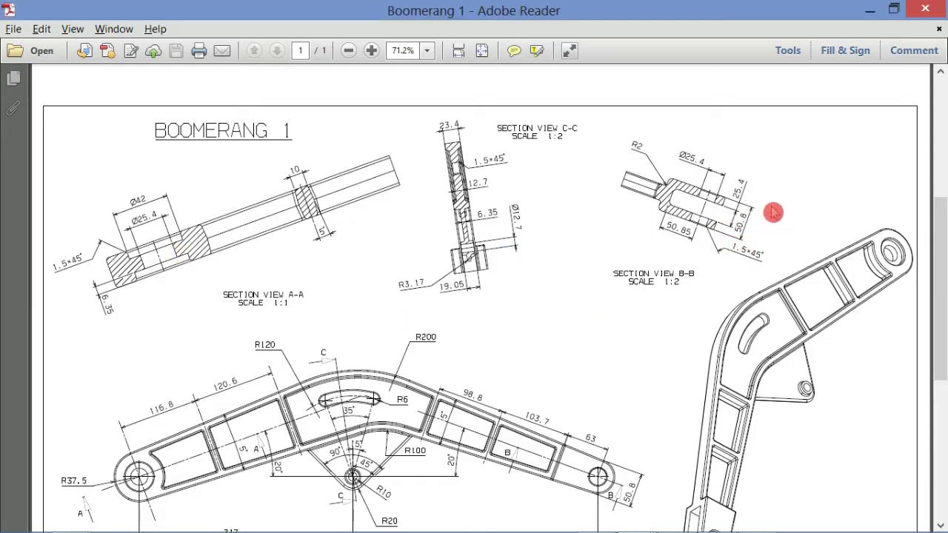
key("alt+Tab")
key("alt+Tab")
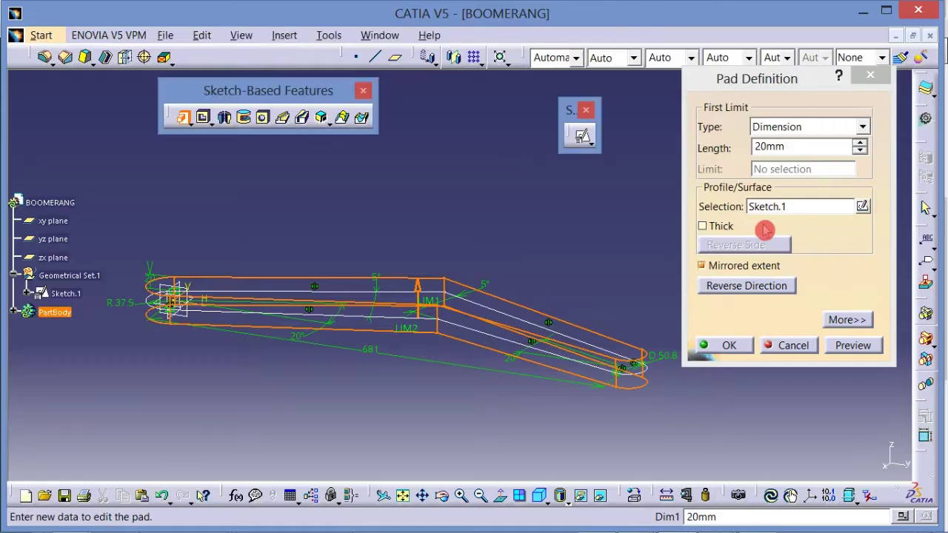
- Set the pad length to 50.8/2 mm, preview it and create the solid arm
double_click(796, 148)
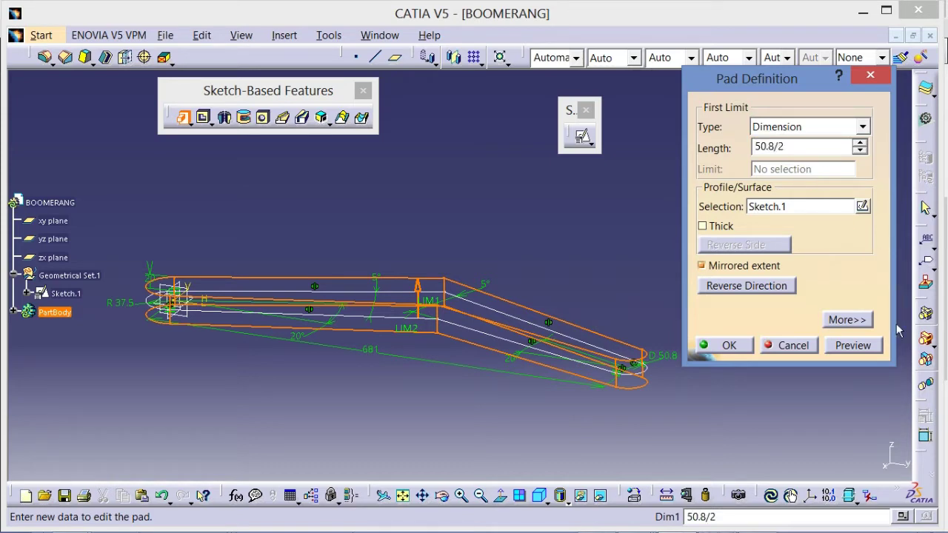
left_click(872, 358)
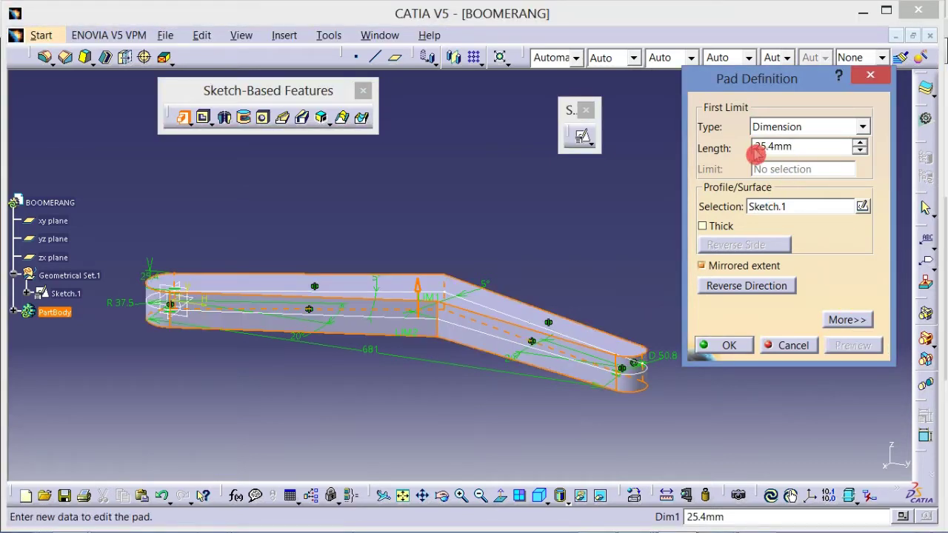
middle_click_drag(585, 241, 605, 221)
left_click(723, 345)
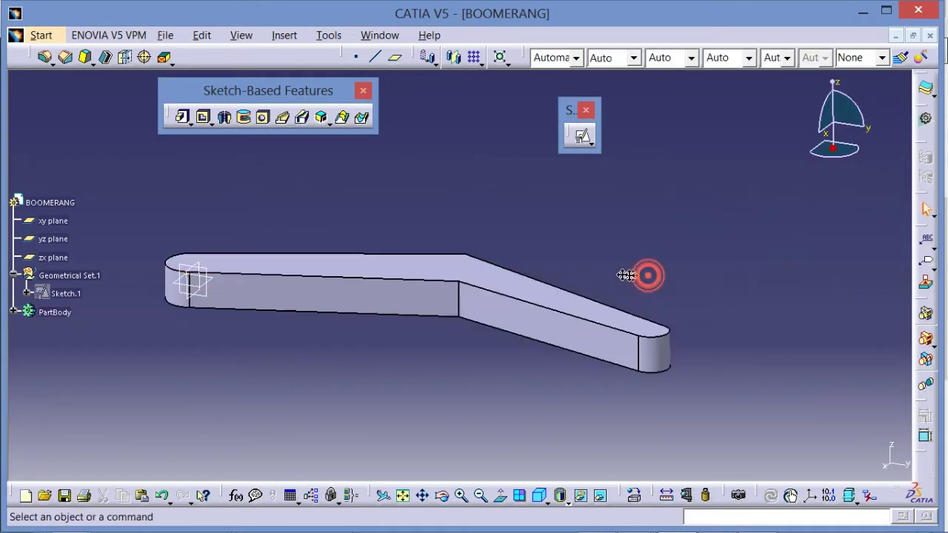
- Measure the distance between the two large opposite faces of the arm without keeping the measurement
middle_click_drag(649, 274, 649, 229)
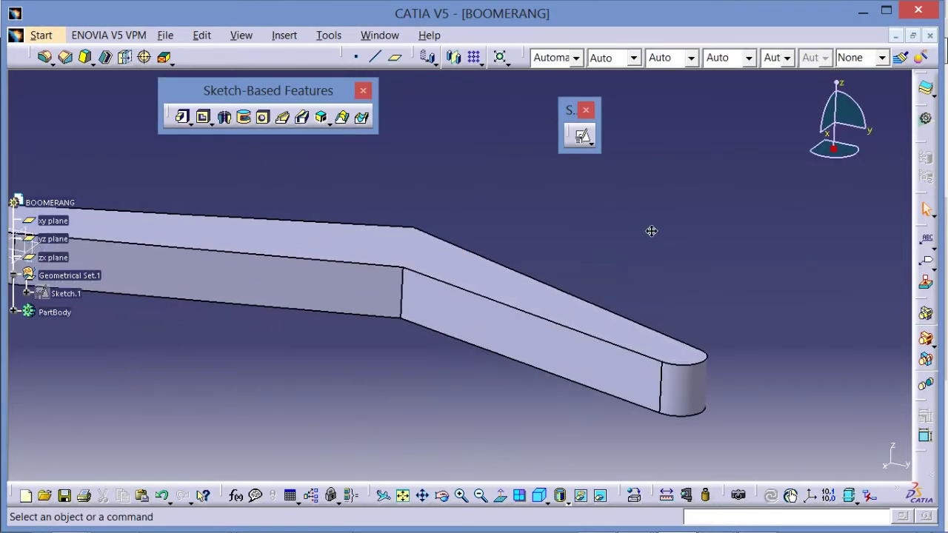
left_click(679, 238)
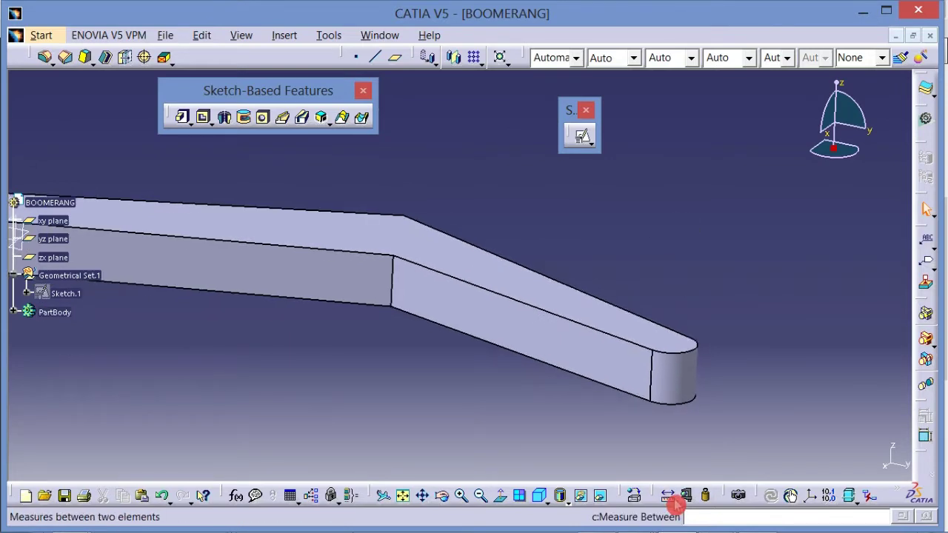
left_click(667, 494)
middle_click_drag(673, 271, 412, 163)
left_click(492, 257)
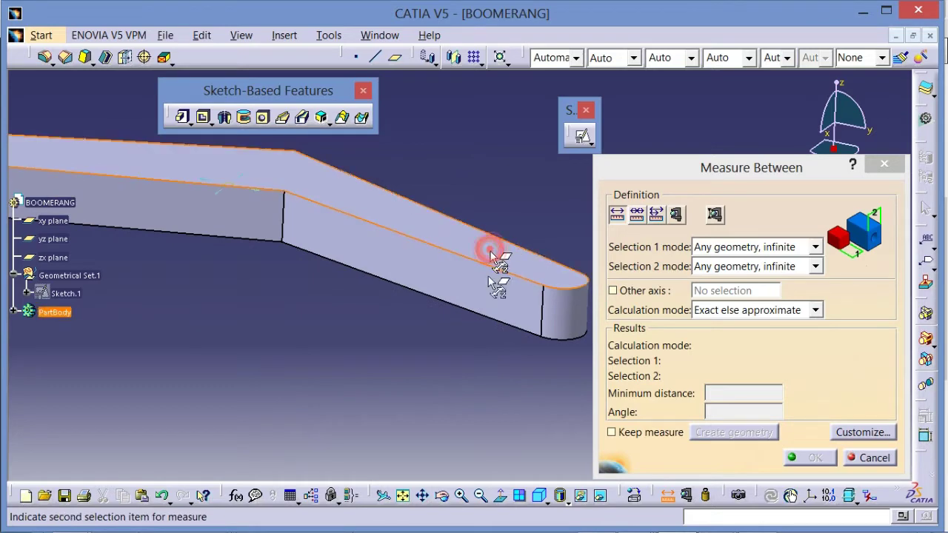
middle_click_drag(494, 271, 444, 235)
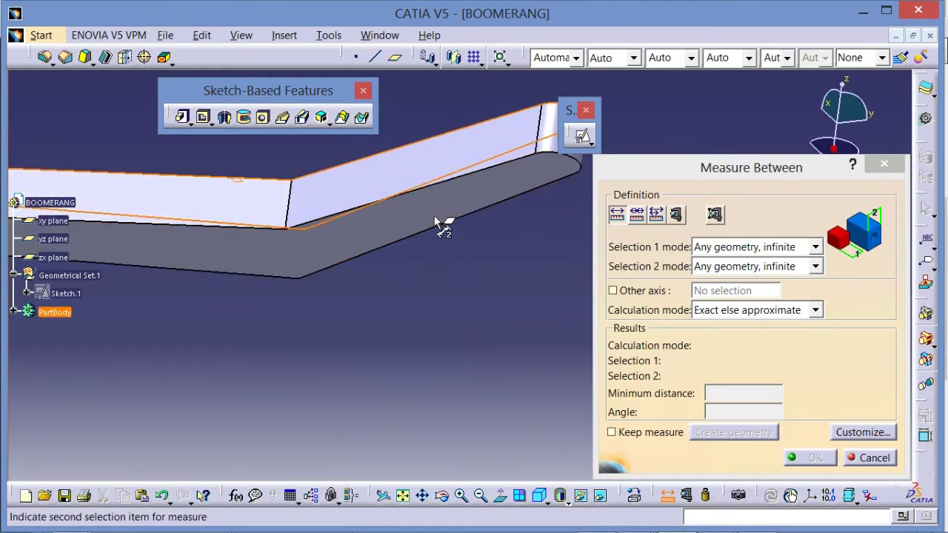
left_click(448, 231)
middle_click_drag(480, 281, 481, 363)
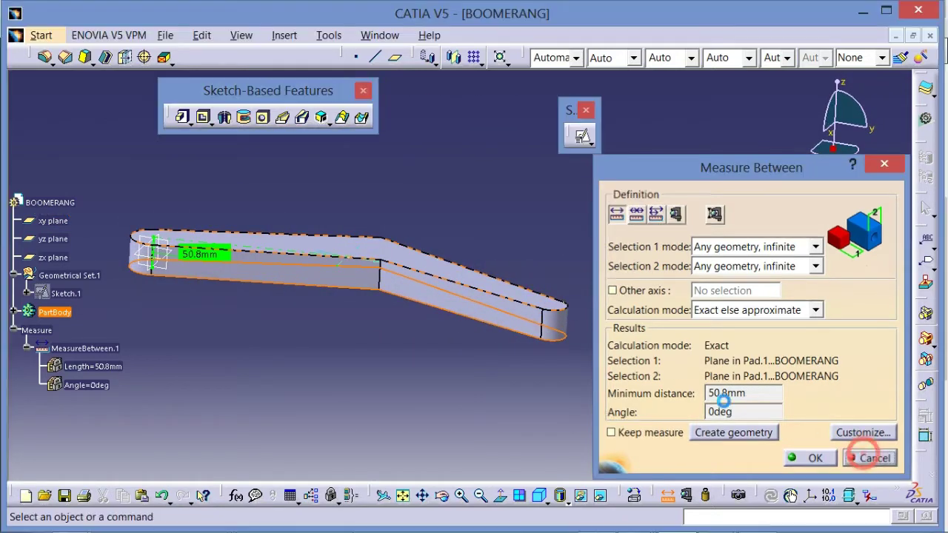
left_click(874, 459)
middle_click_drag(637, 303, 652, 273)
- Switch to the Boomerang 1 drawing in Adobe Reader, examine section C-C and the overall layout, and return to CATIA
key("alt+Tab")
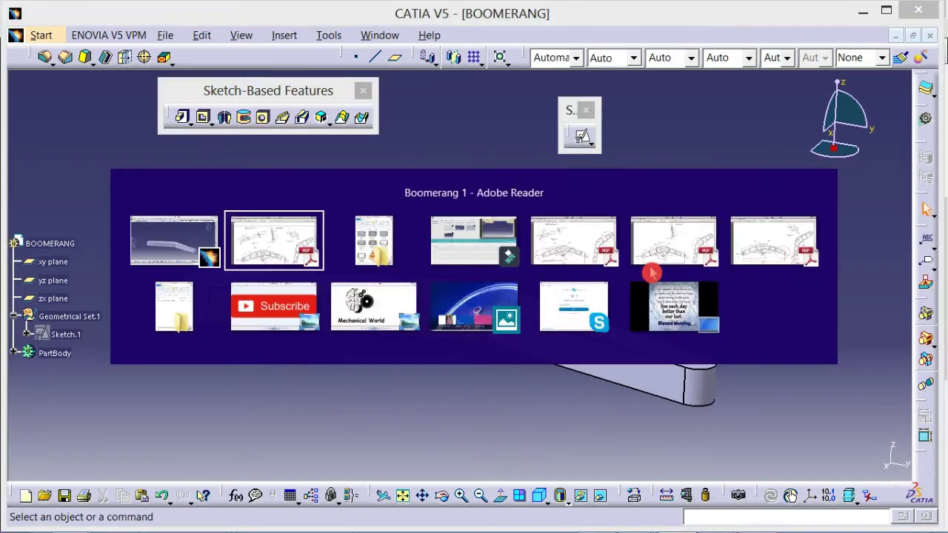
scroll(384, 447, "down", 2)
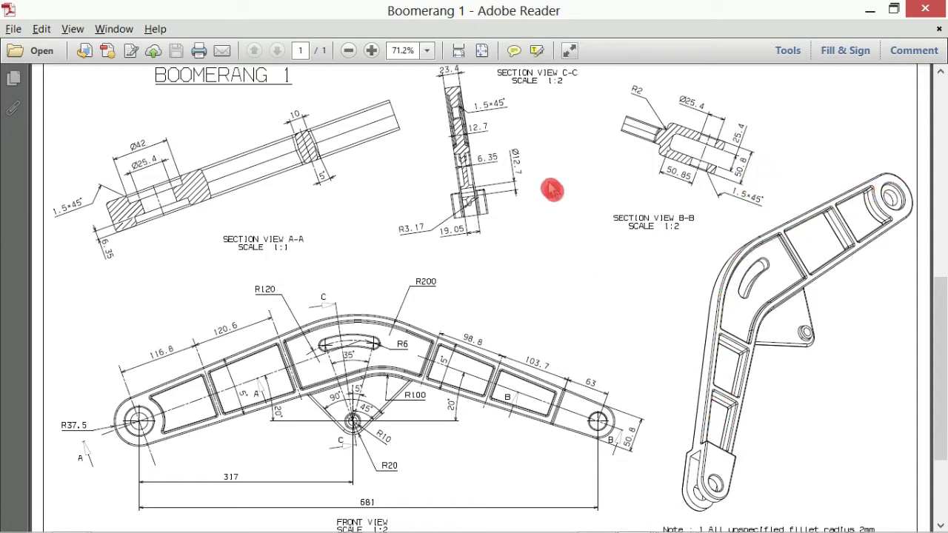
scroll(466, 111, "up", 5, "ctrl")
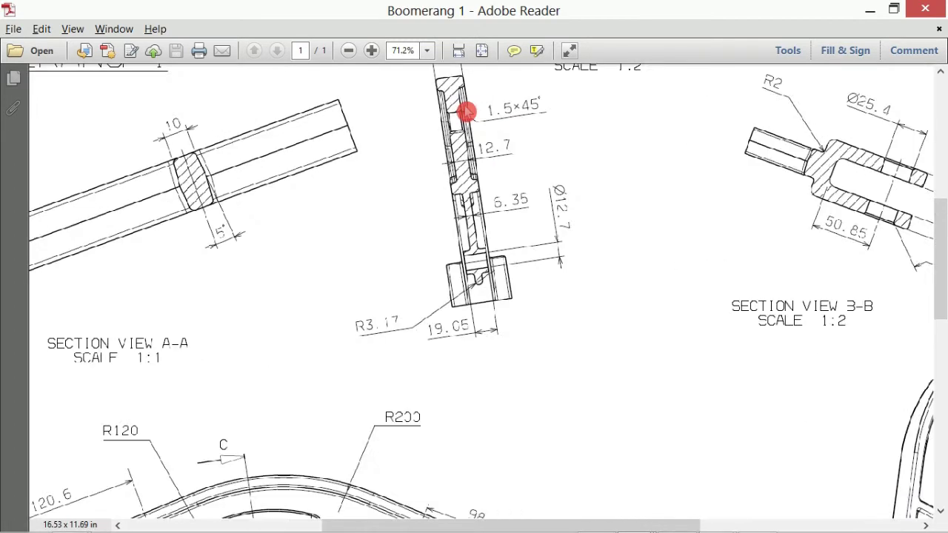
scroll(496, 150, "up", 3)
scroll(498, 152, "up", 1)
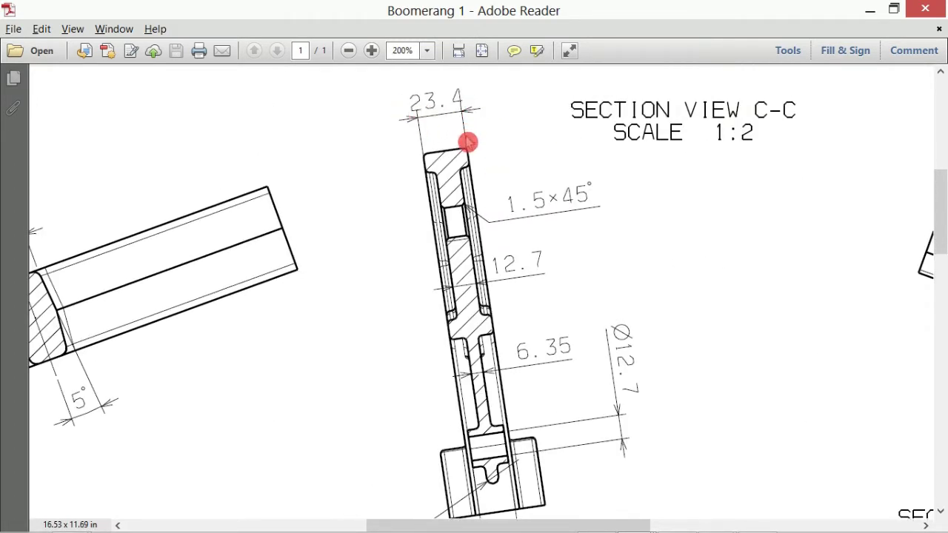
scroll(468, 142, "down", 3, "ctrl")
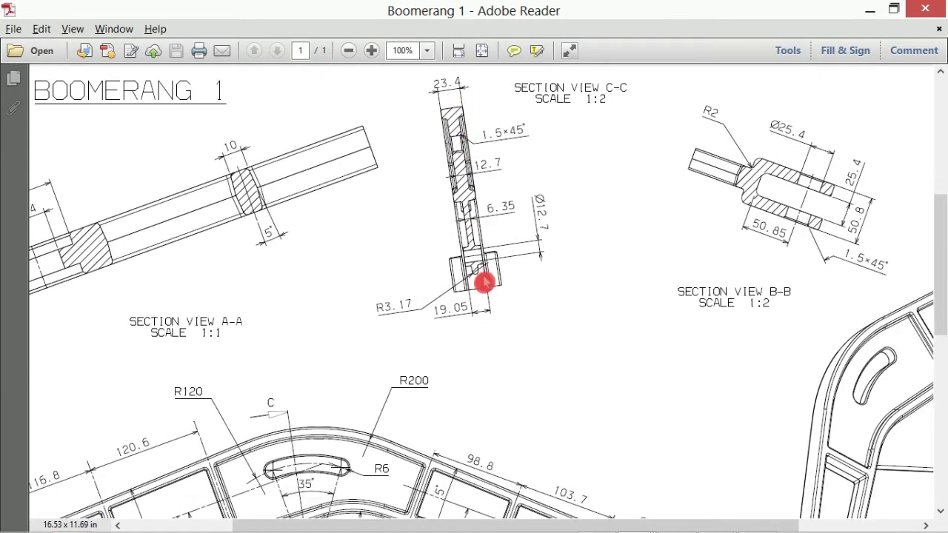
scroll(518, 274, "down", 2, "ctrl")
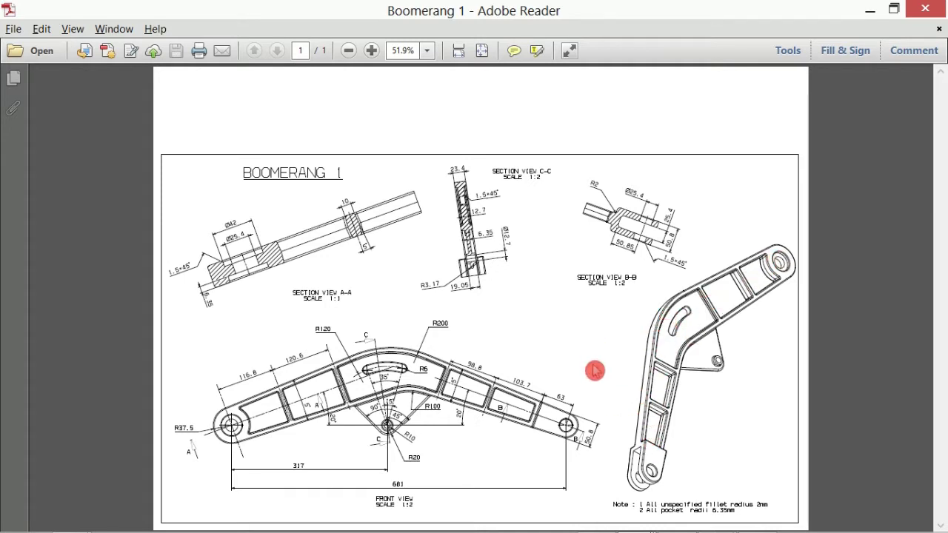
key("alt+Tab")
- Create a reference point at the centre of the rounded upper edge on the arm's narrow end, using the Circle / Sphere / Ellipse center type
left_click(666, 247)
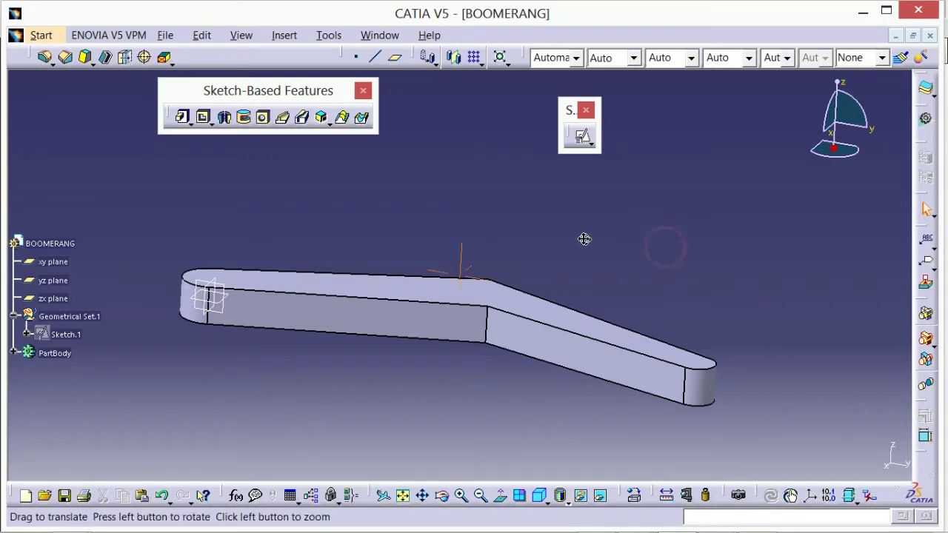
middle_click_drag(584, 239, 637, 228)
left_click(357, 57)
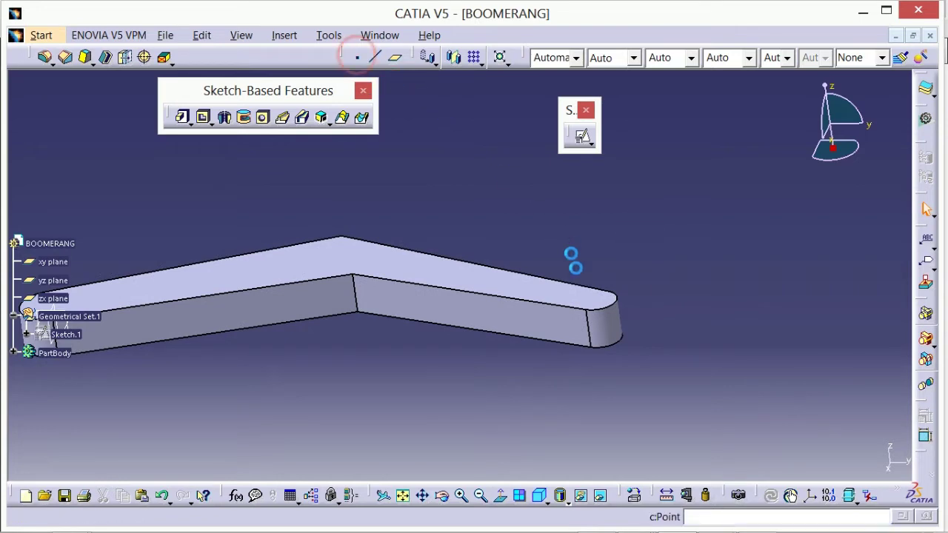
middle_click_drag(610, 309, 502, 303)
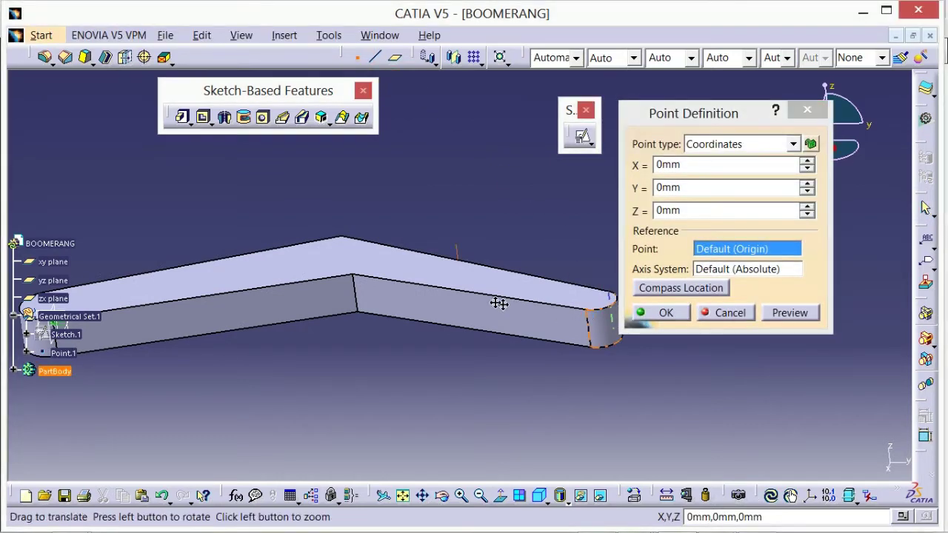
left_click(751, 144)
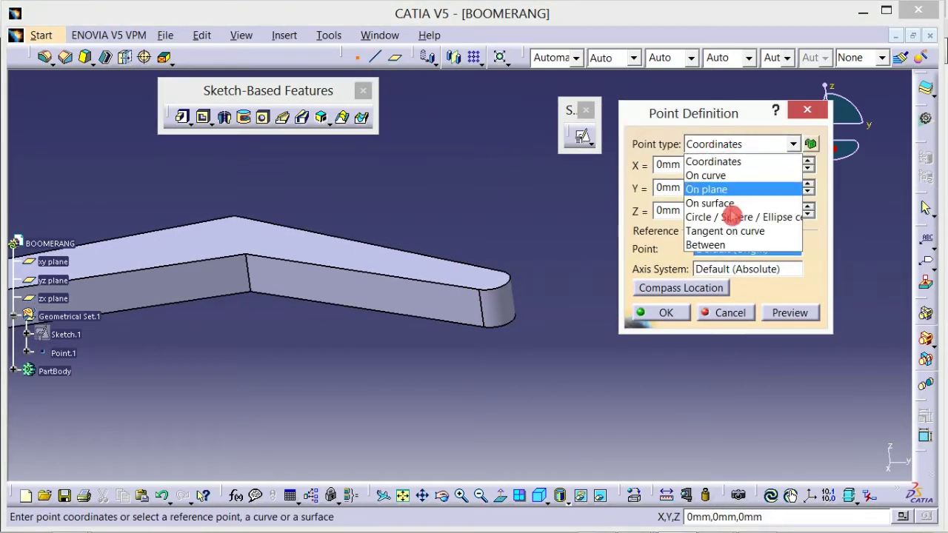
left_click(724, 216)
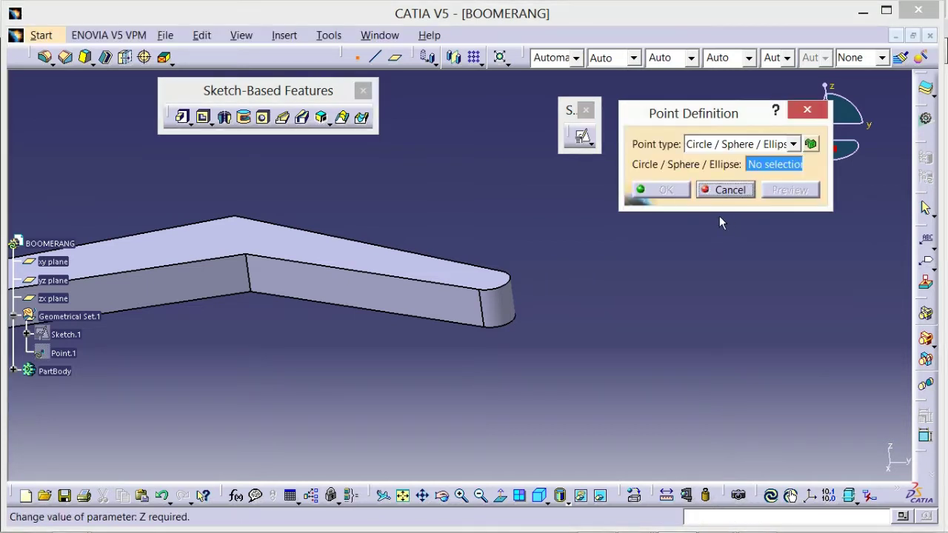
left_click(512, 289)
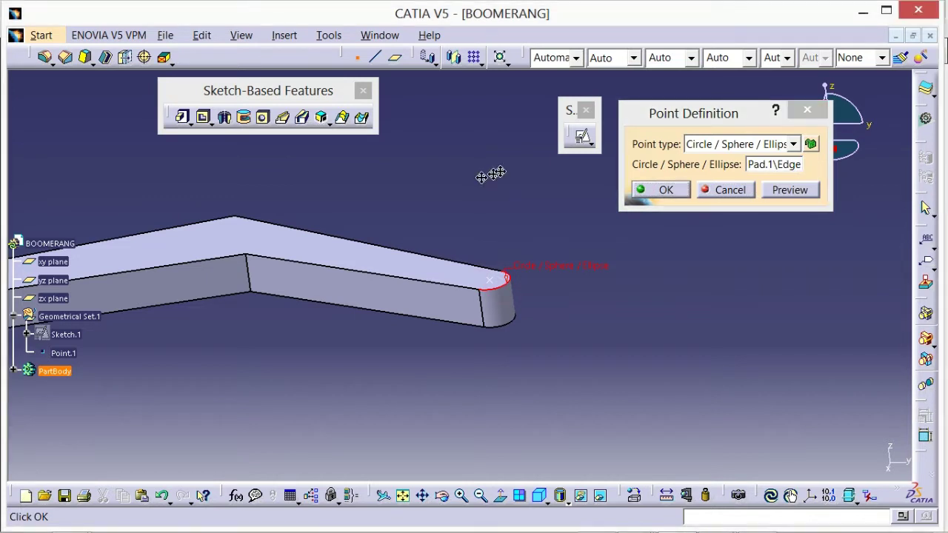
middle_click_drag(491, 169, 593, 191)
middle_click_drag(555, 255, 468, 209)
left_click(554, 254)
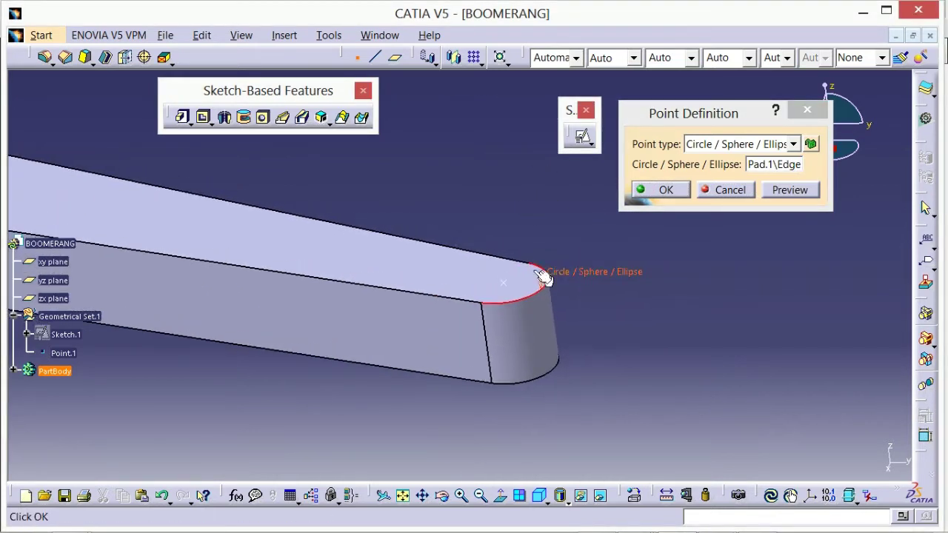
left_click(677, 194)
- Detach the reference element tools from the docked row and space the floating tool groups apart above the model
left_click(518, 189)
left_click(354, 57)
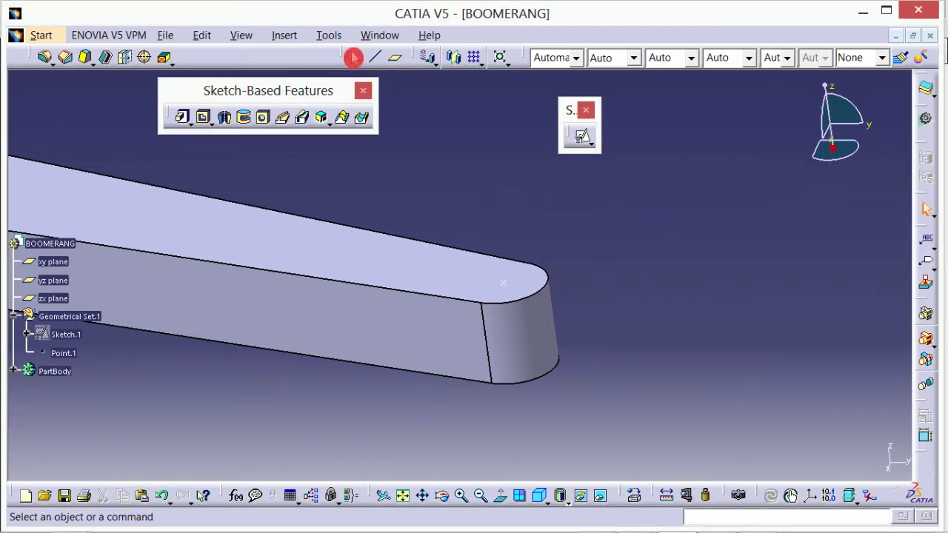
left_click_drag(353, 57, 507, 138)
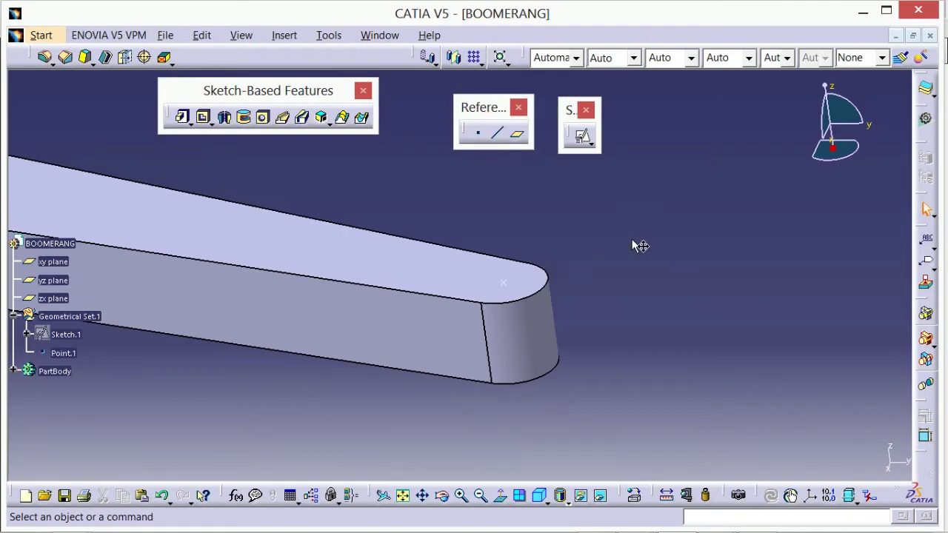
middle_click_drag(640, 245, 910, 259)
middle_click_drag(749, 250, 802, 281)
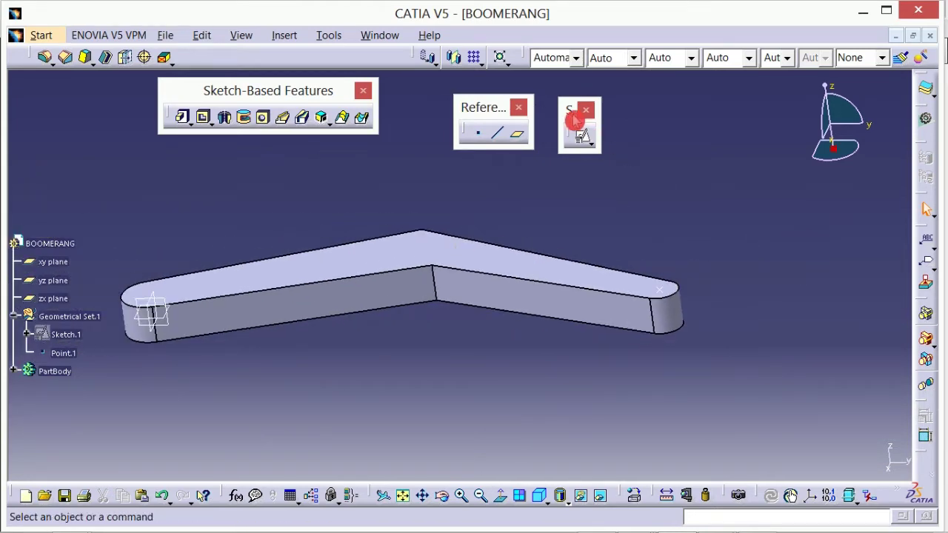
mouse_move(575, 120)
left_mouse_down()
mouse_move(774, 106)
mouse_move(779, 118)
left_mouse_up()
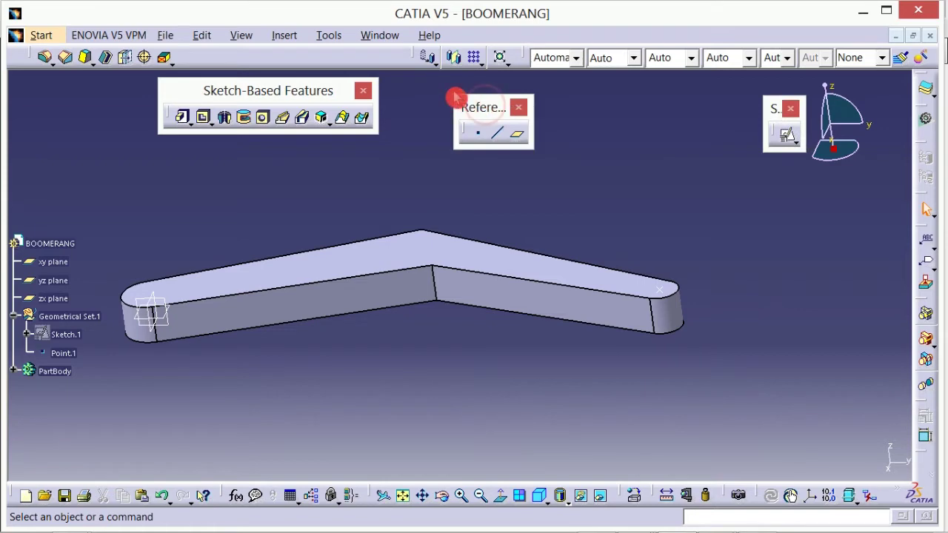
left_click_drag(456, 97, 418, 88)
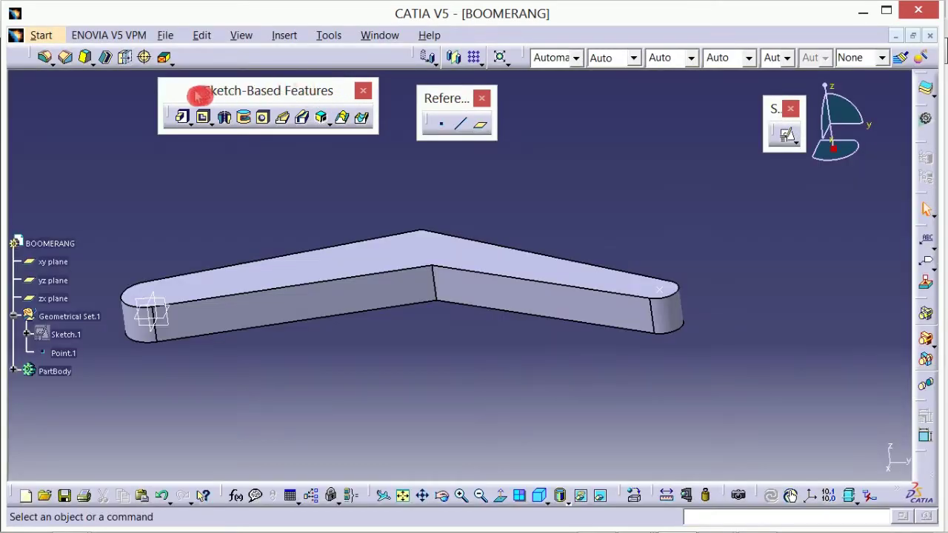
left_click_drag(121, 101, 223, 106)
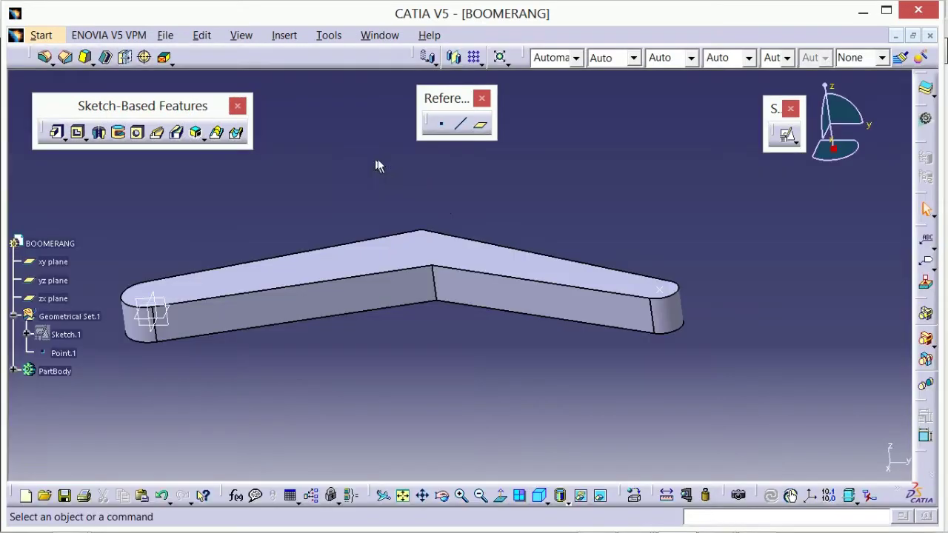
- Start a reference plane of type Angle/Normal to plane with the Z Axis as its rotation axis
middle_click_drag(650, 217, 592, 228)
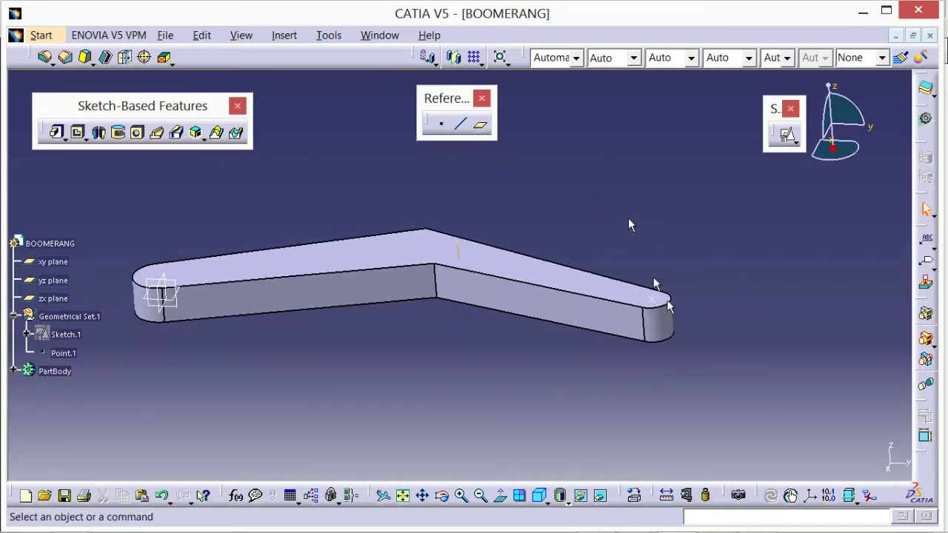
middle_click_drag(667, 300, 675, 291)
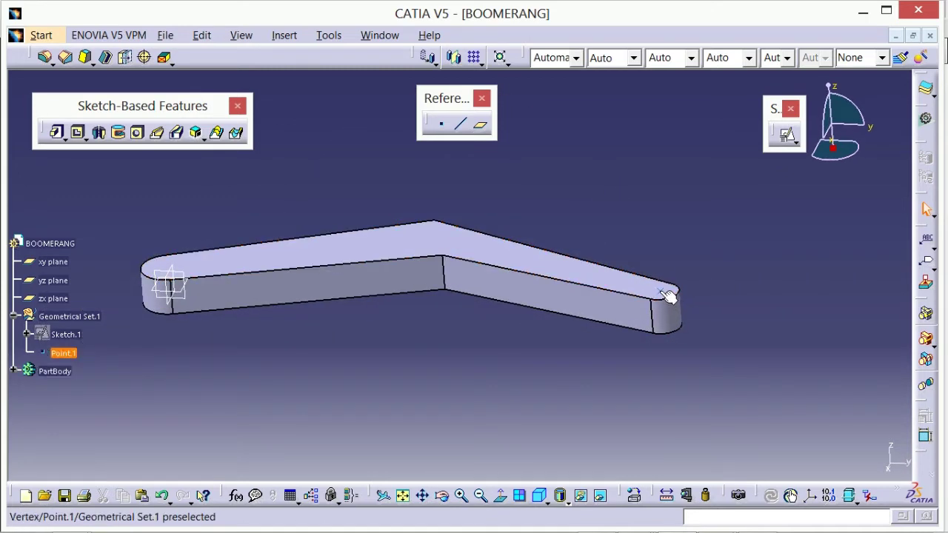
left_click(597, 154)
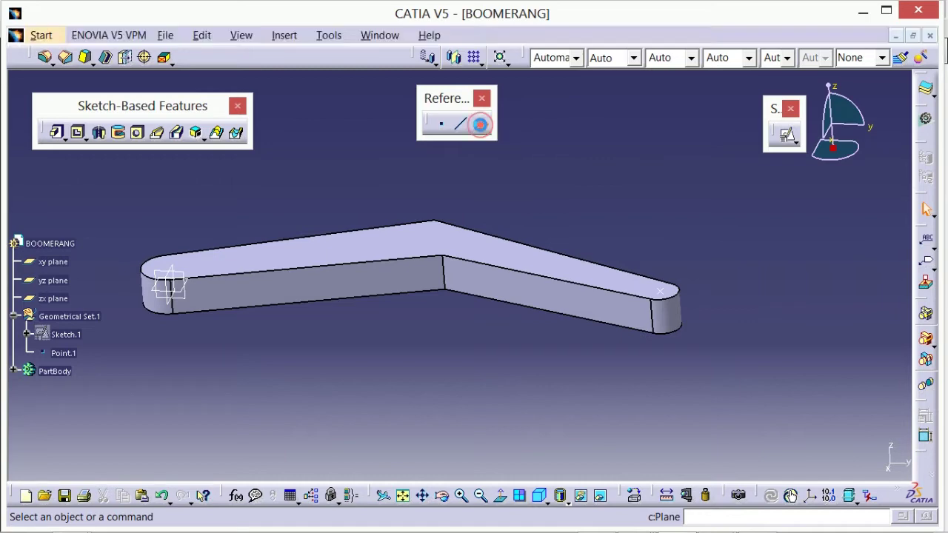
left_click(479, 125)
middle_click_drag(494, 180, 450, 195)
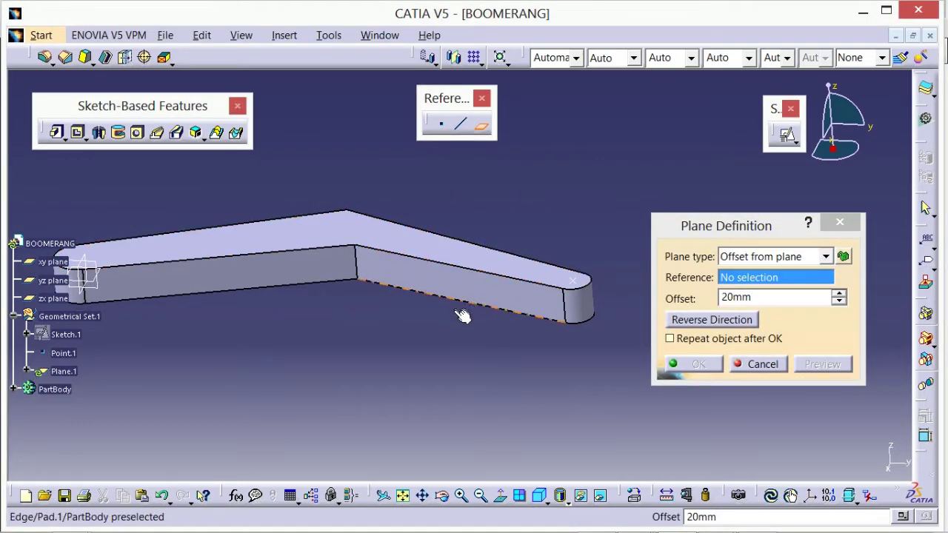
middle_click_drag(462, 314, 492, 435)
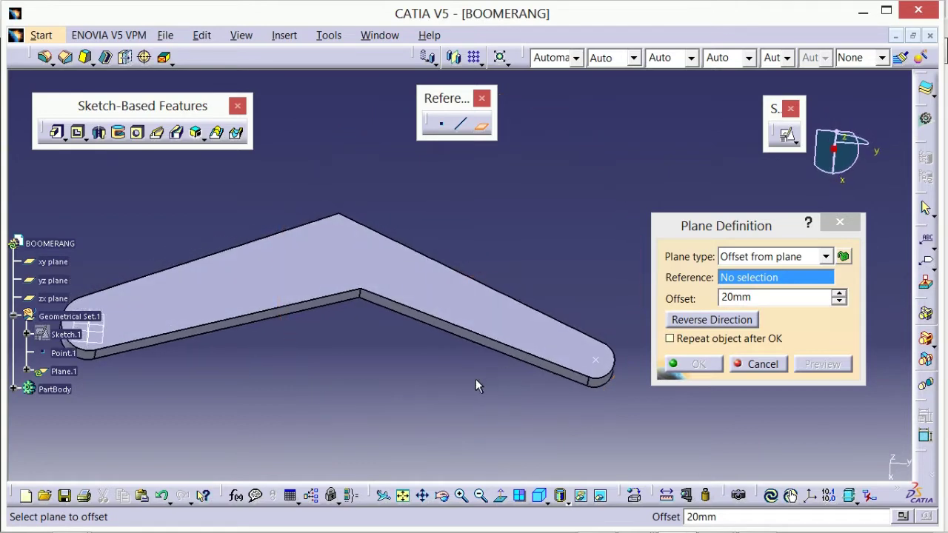
middle_click_drag(476, 381, 430, 159)
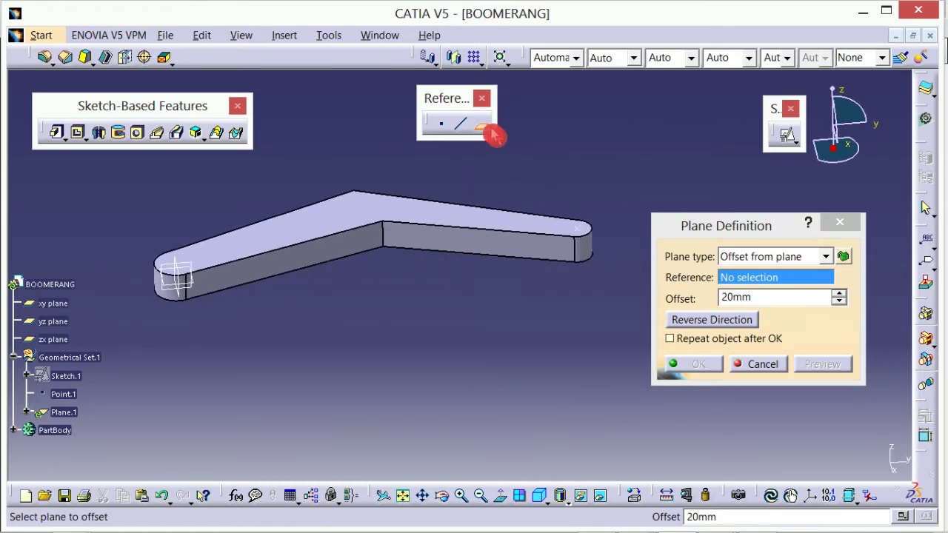
left_click(775, 256)
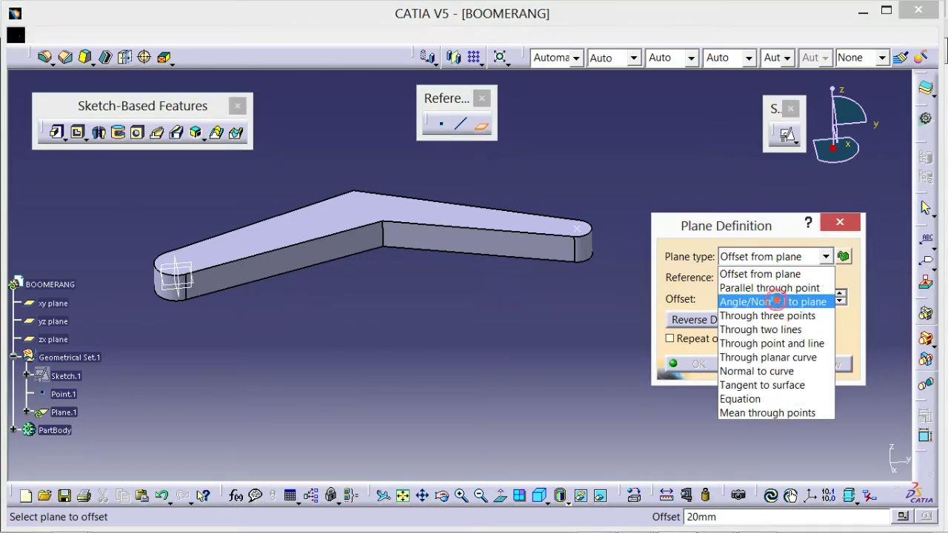
left_click(783, 306)
middle_click_drag(406, 279, 477, 282)
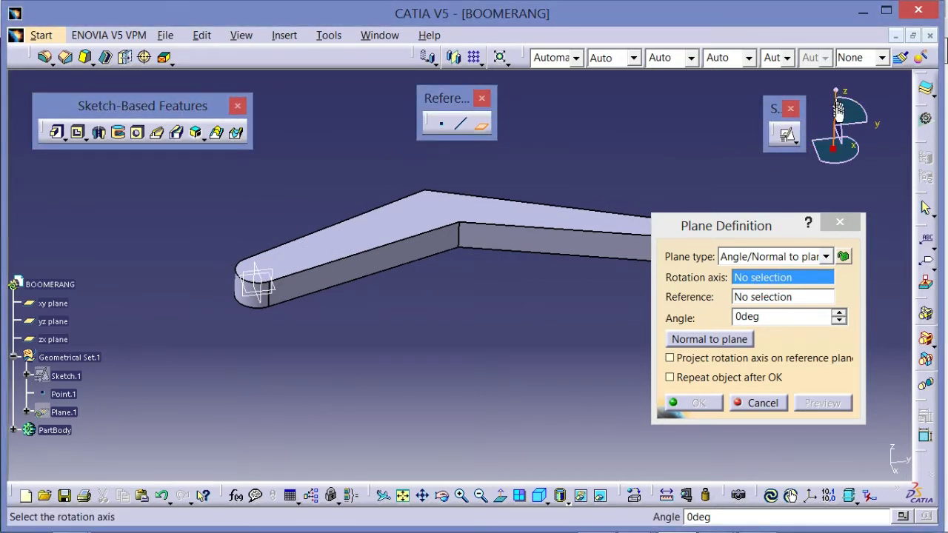
left_click_drag(837, 110, 834, 126)
left_click(783, 280)
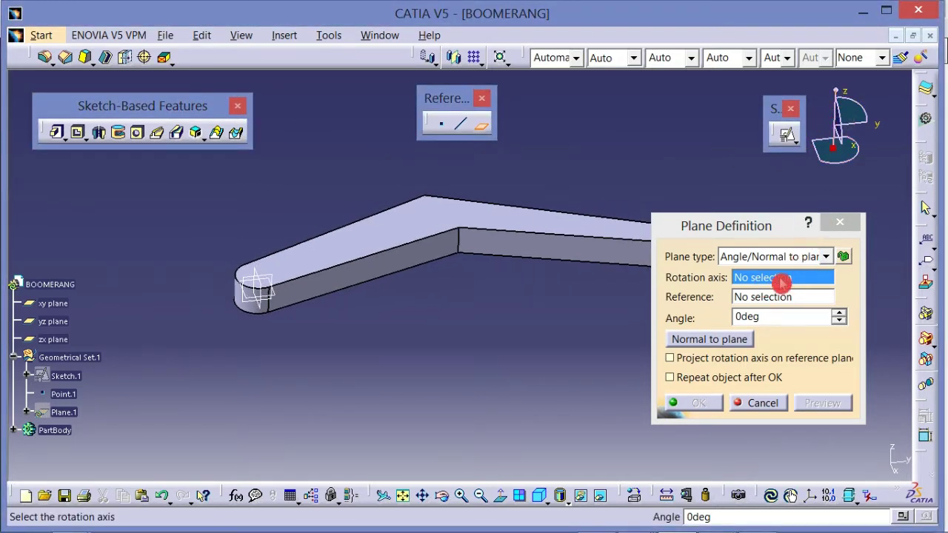
right_click(782, 280)
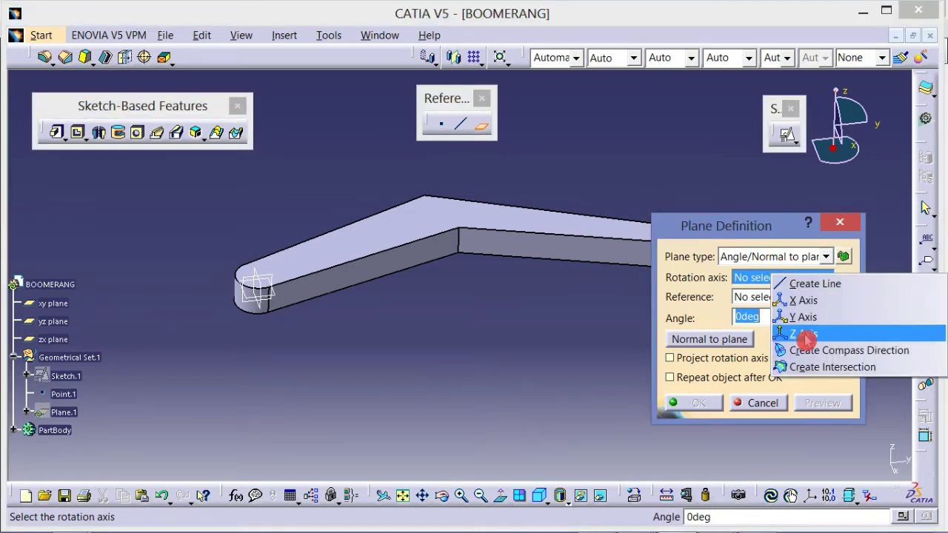
left_click(804, 335)
- Use the yz plane as the new plane's reference and preview it at an angle of 20 degrees
middle_click_drag(503, 345, 531, 326)
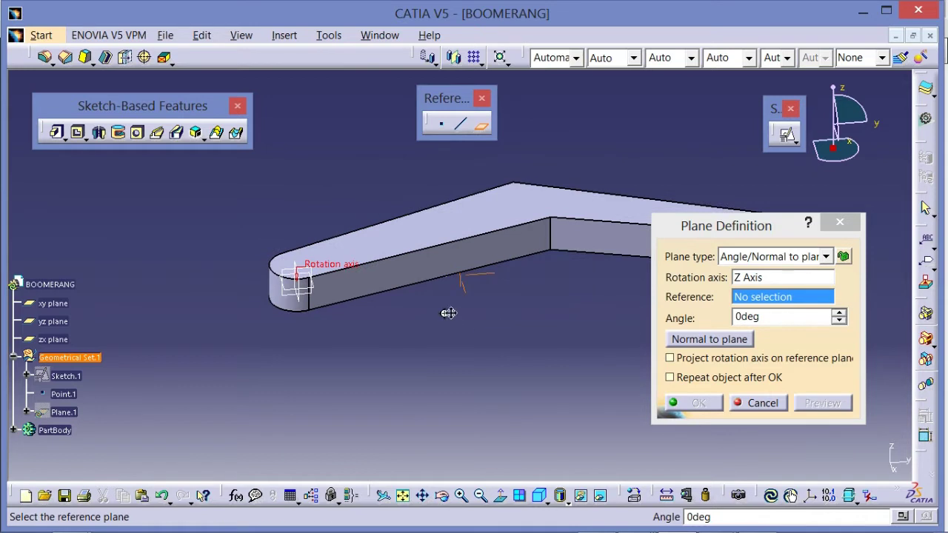
middle_click_drag(449, 313, 491, 317)
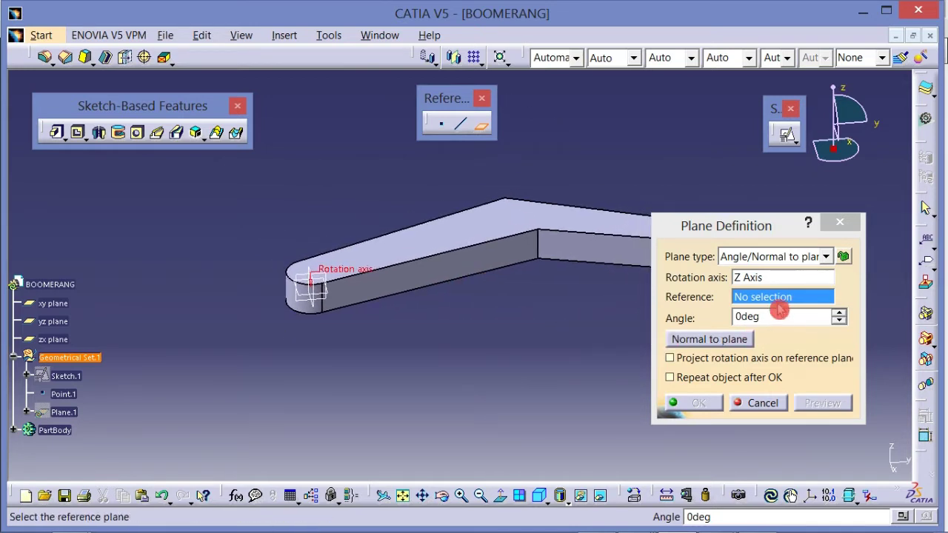
left_click(298, 300)
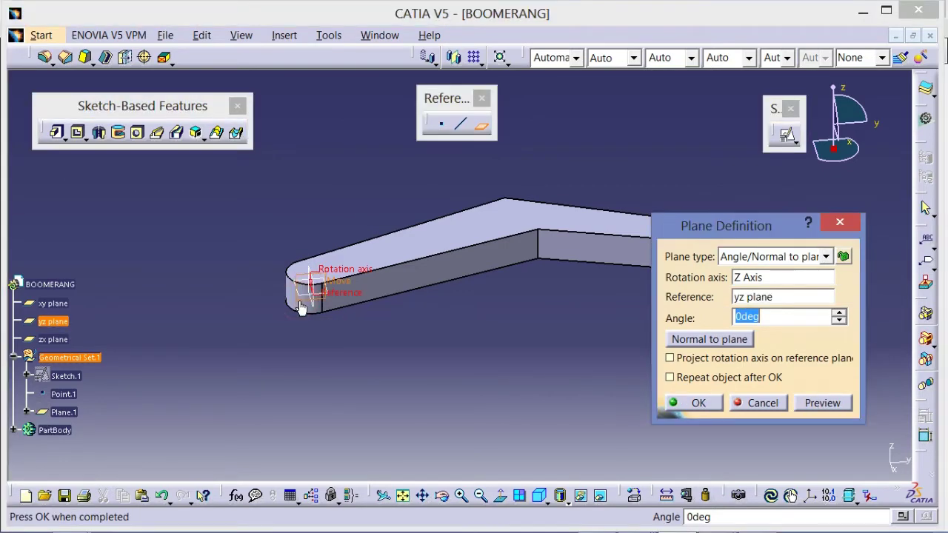
middle_click_drag(418, 335, 451, 349)
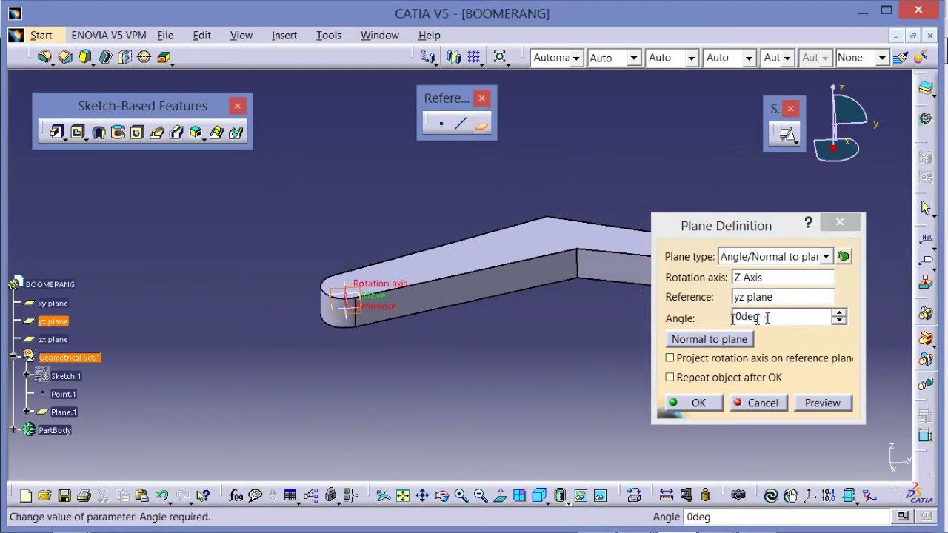
type("20")
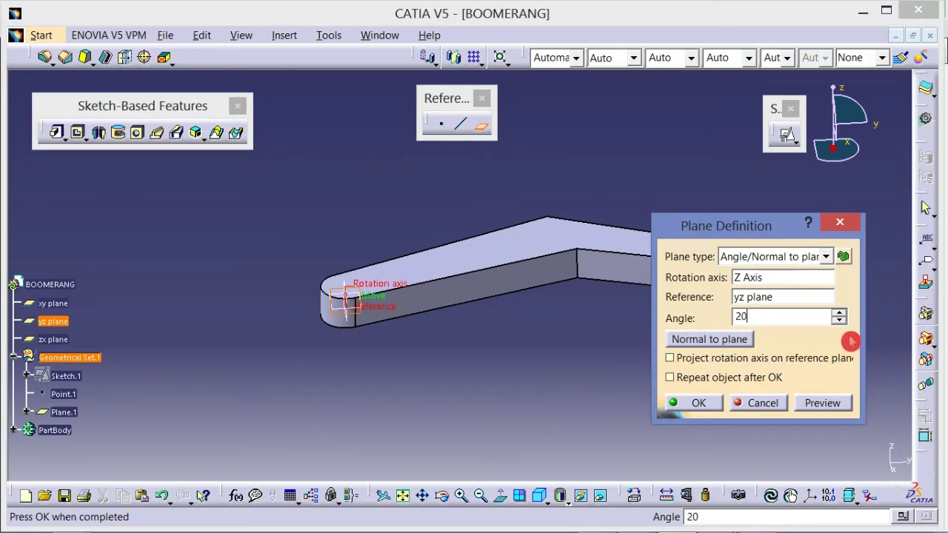
left_click(822, 402)
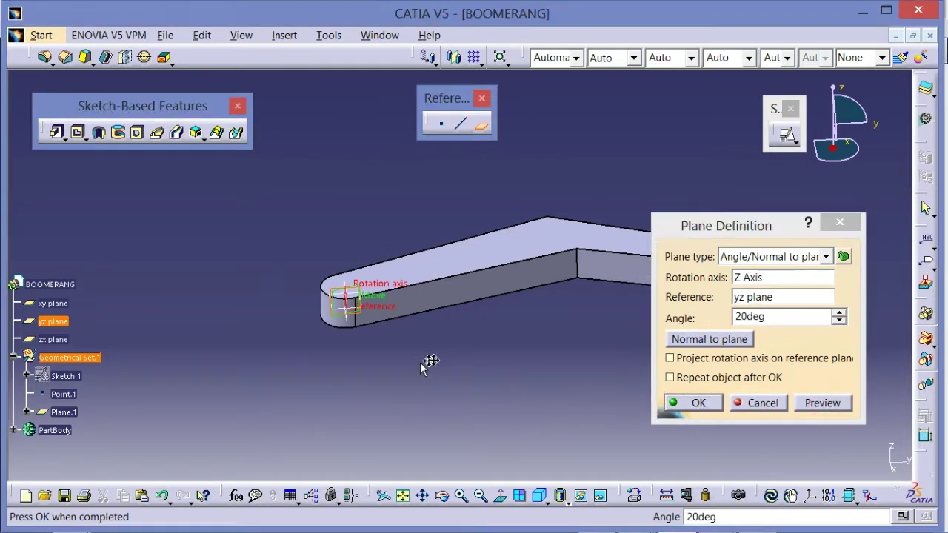
- Hide the PartBody and examine the rotated plane preview at the origin
middle_click_drag(430, 359, 313, 354)
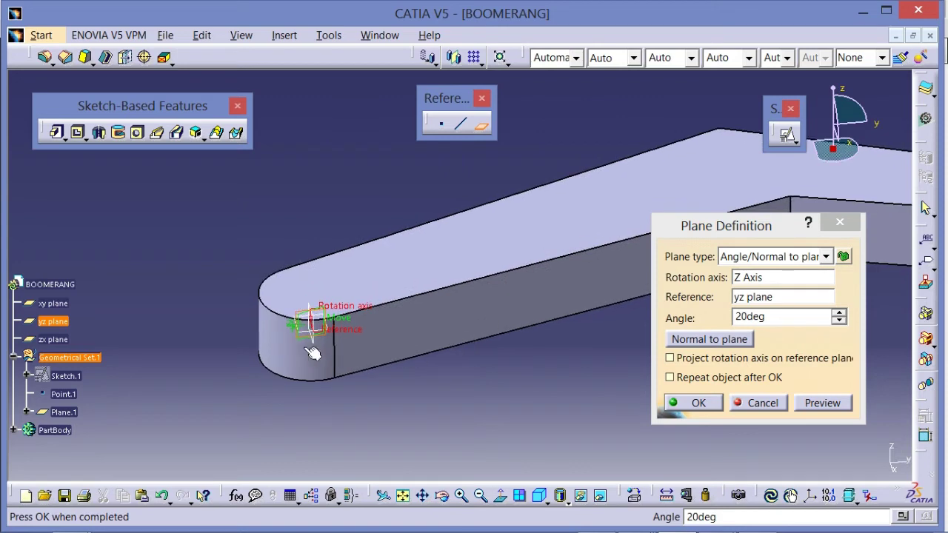
right_click(54, 438)
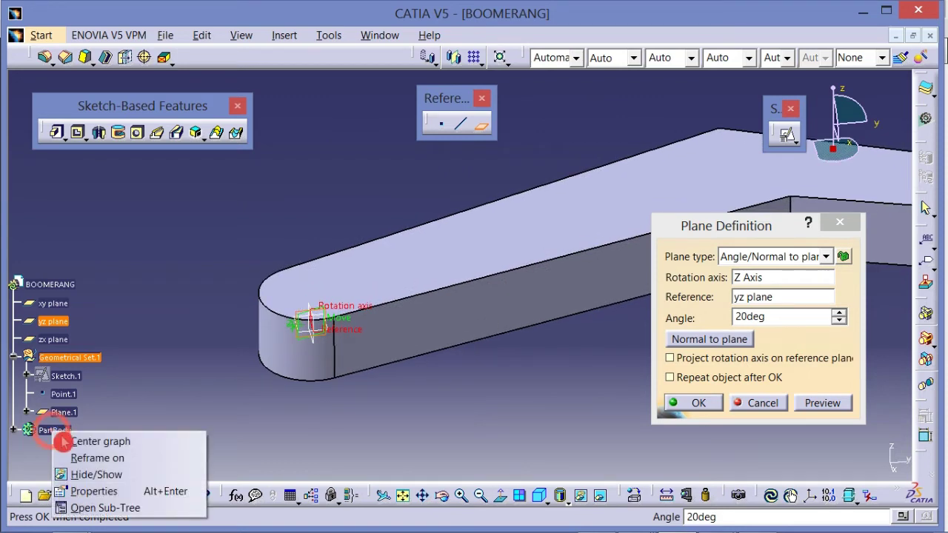
left_click(89, 477)
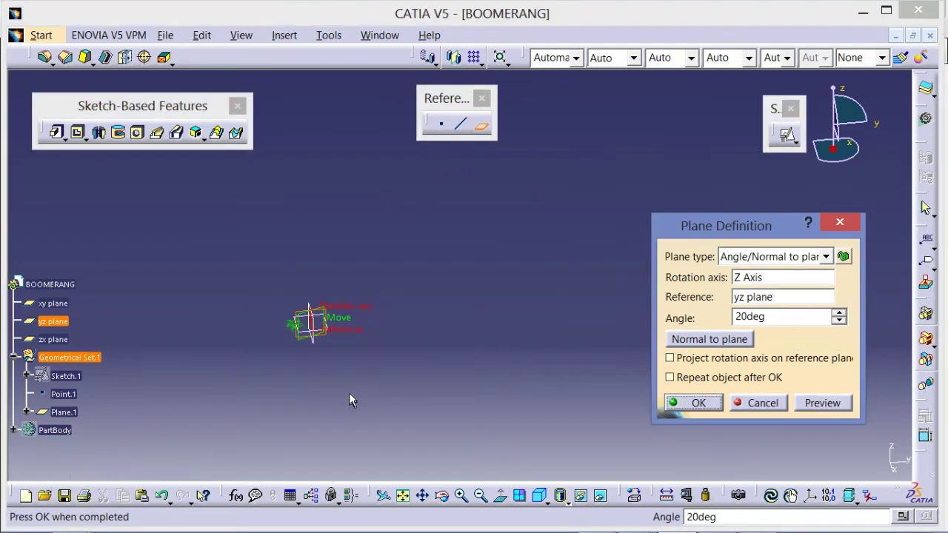
middle_click_drag(349, 400, 345, 289)
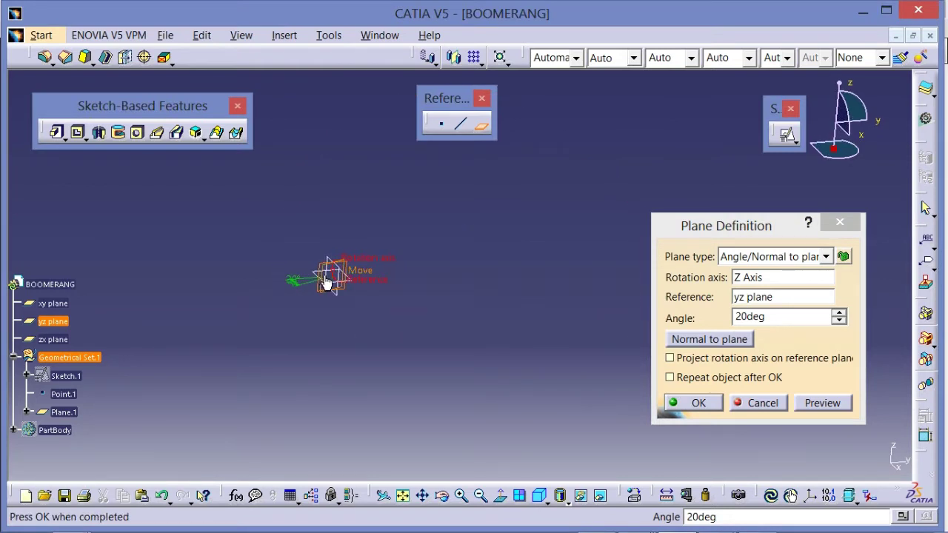
middle_click_drag(456, 320, 437, 331)
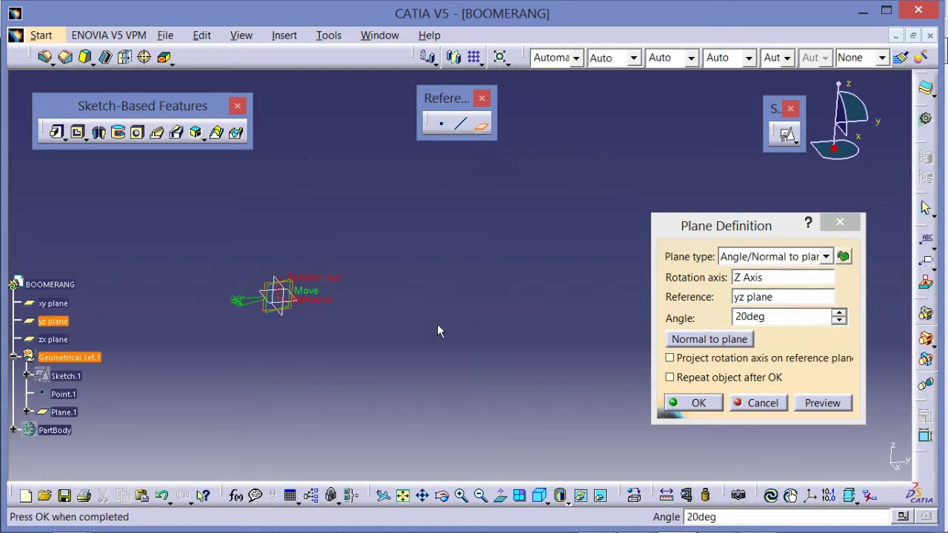
- Set the plane's angle to -20 degrees and create the plane
left_click_drag(734, 317, 742, 316)
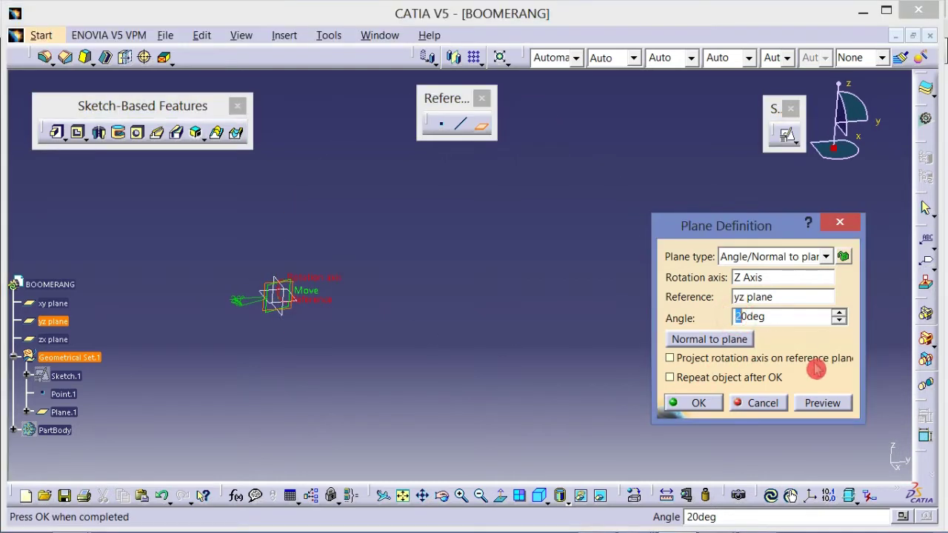
left_click(772, 356)
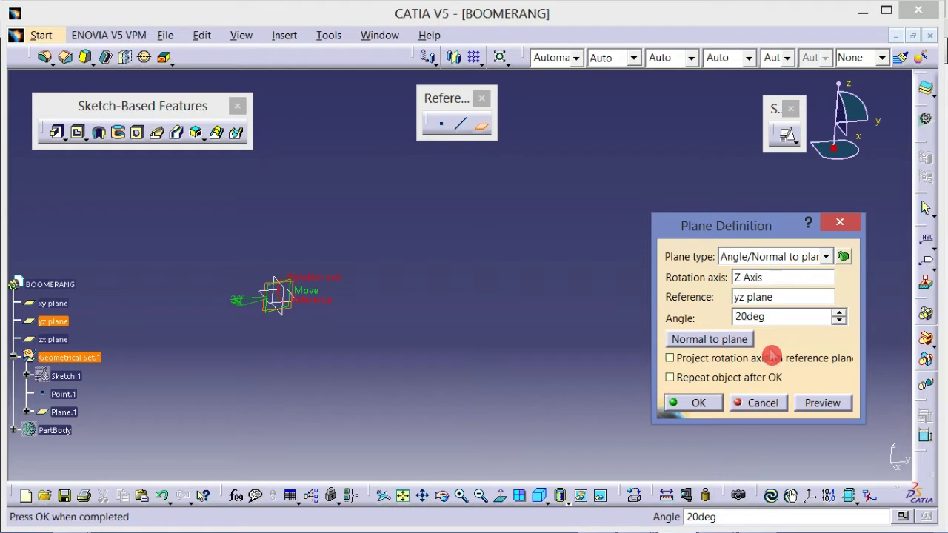
type("-")
left_click(770, 359)
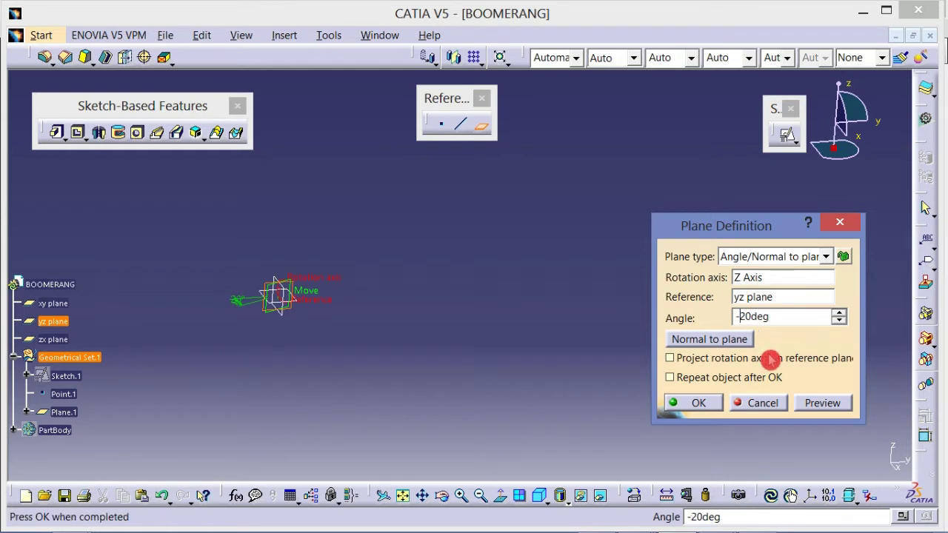
left_click(711, 411)
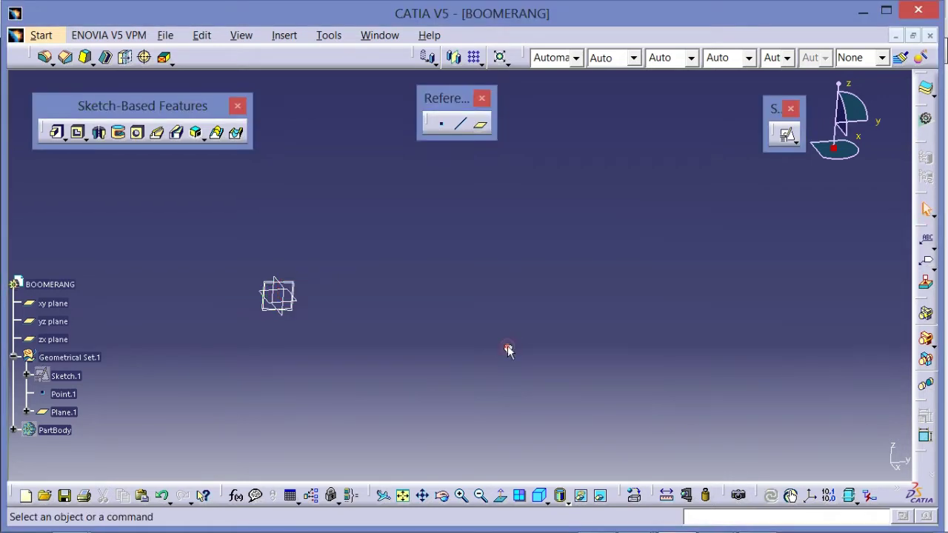
- Show the hidden PartBody again
middle_click_drag(508, 348, 440, 436)
right_click(56, 434)
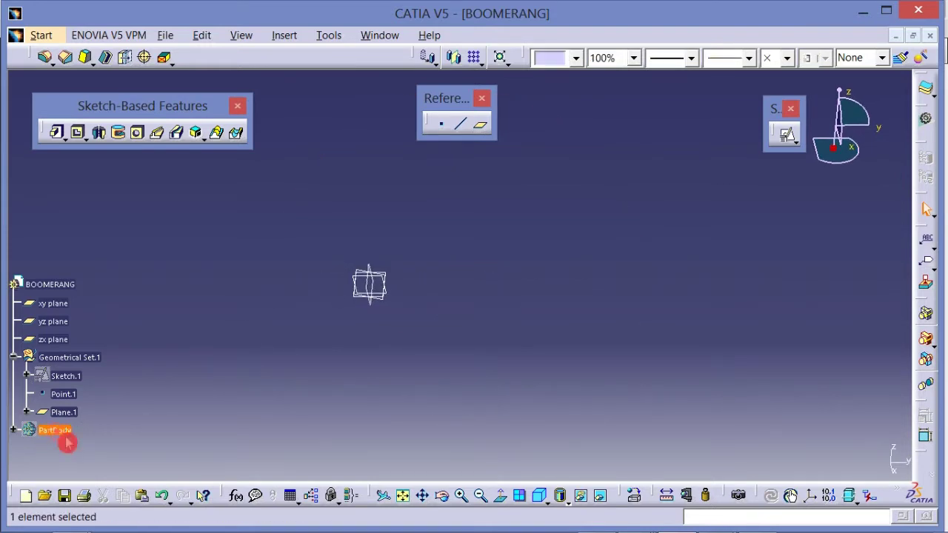
left_click(126, 191)
middle_click_drag(551, 333, 496, 385)
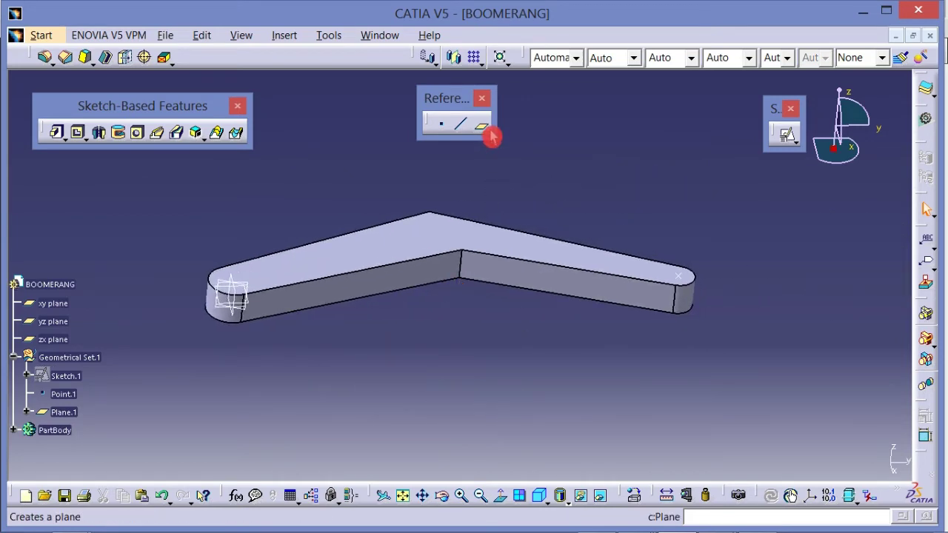
- Create a plane of type Parallel through point, using Plane.1 as reference and Point.1 at the arm's narrow end
left_click(480, 124)
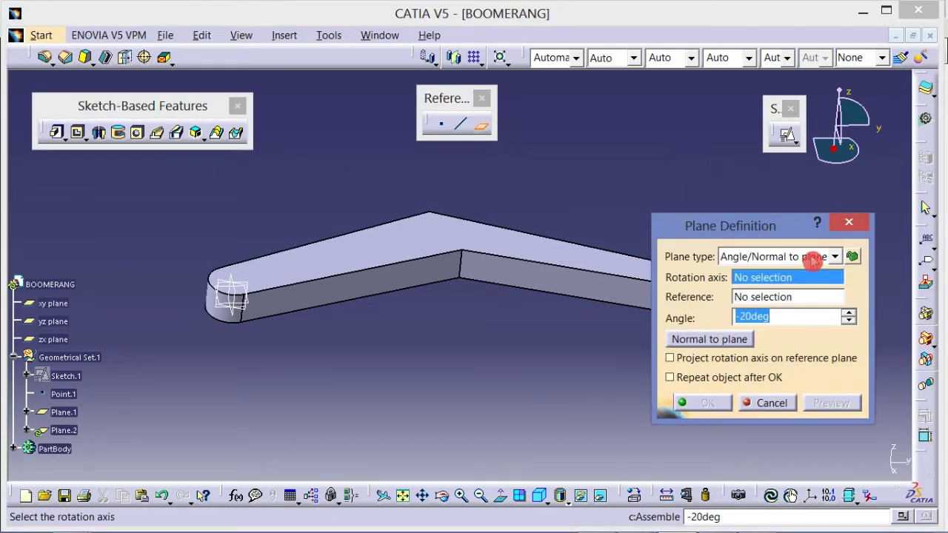
left_click(812, 260)
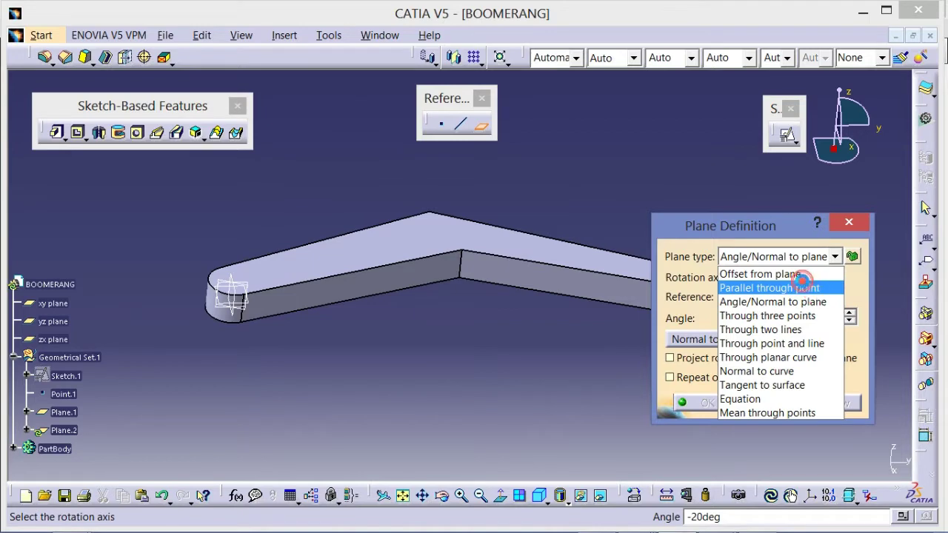
left_click(801, 285)
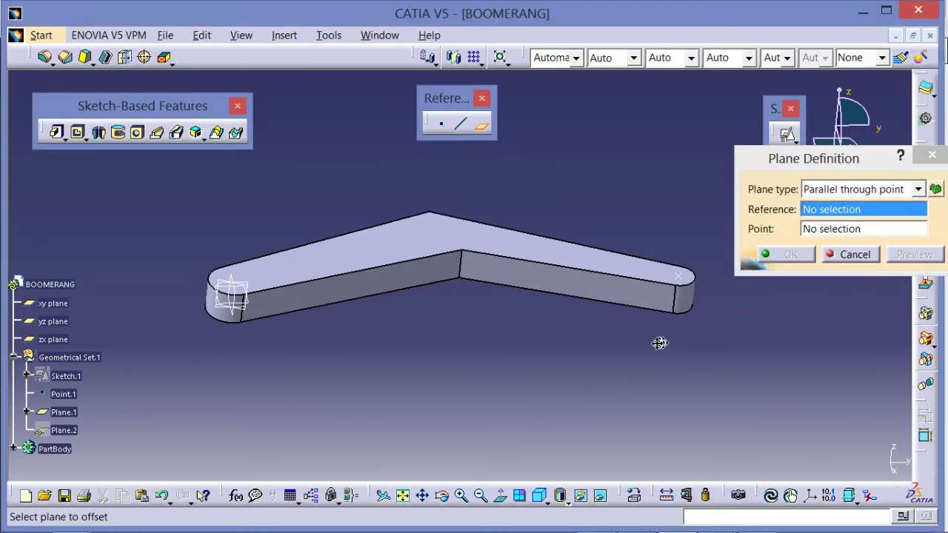
middle_click_drag(659, 342, 607, 346)
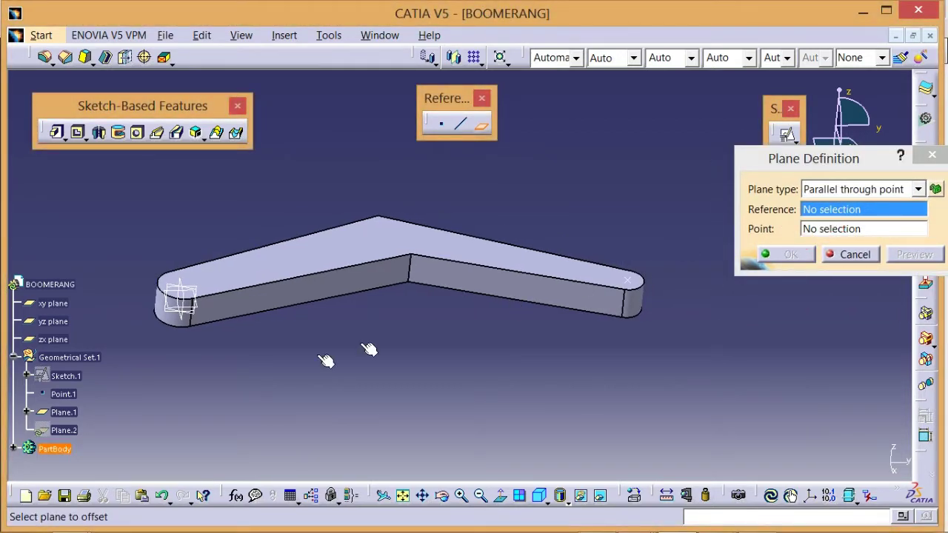
left_click(65, 412)
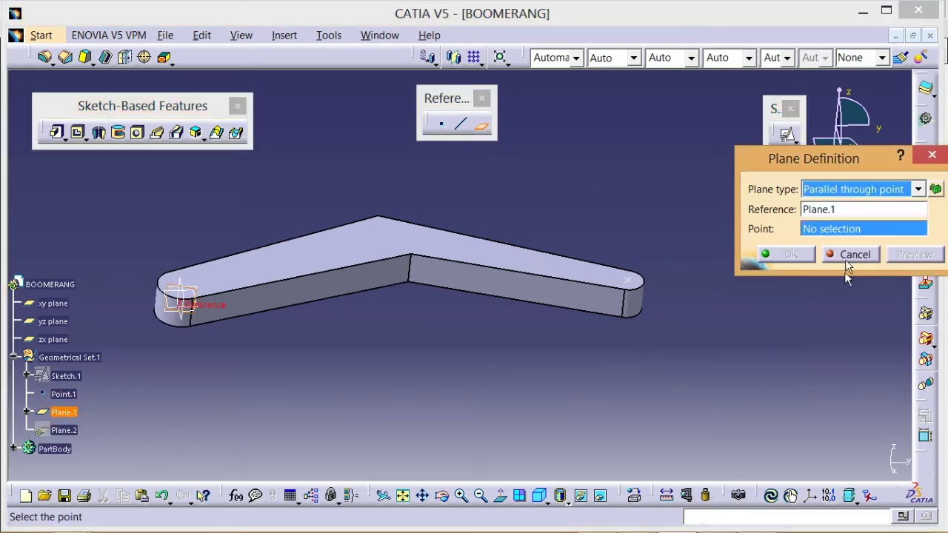
left_click(626, 280)
mouse_move(685, 318)
middle_mouse_down()
mouse_move(668, 321)
mouse_move(678, 317)
middle_mouse_up()
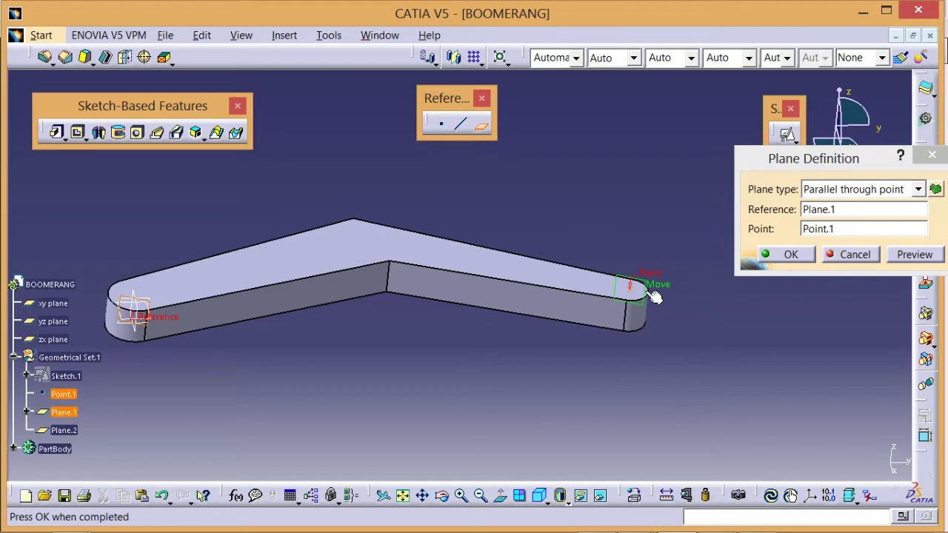
left_click(790, 255)
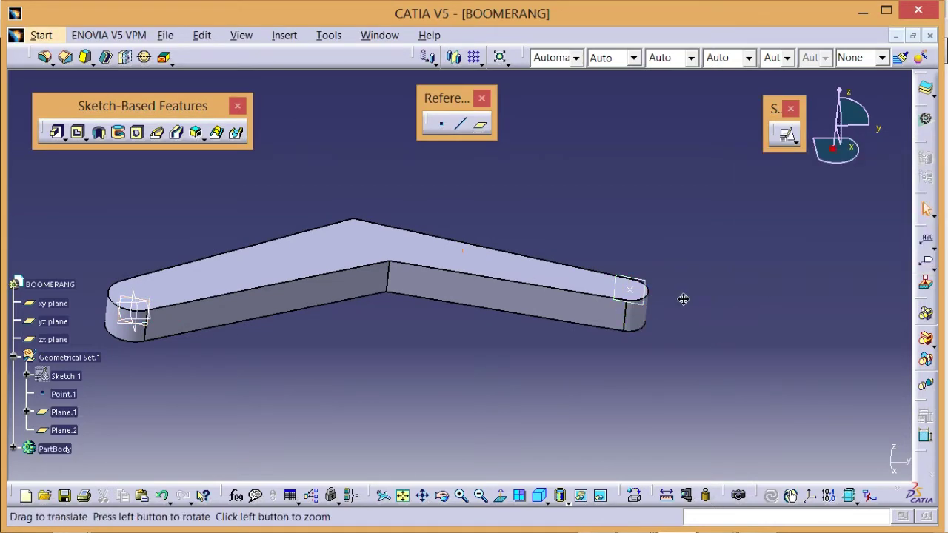
middle_click_drag(683, 298, 543, 321)
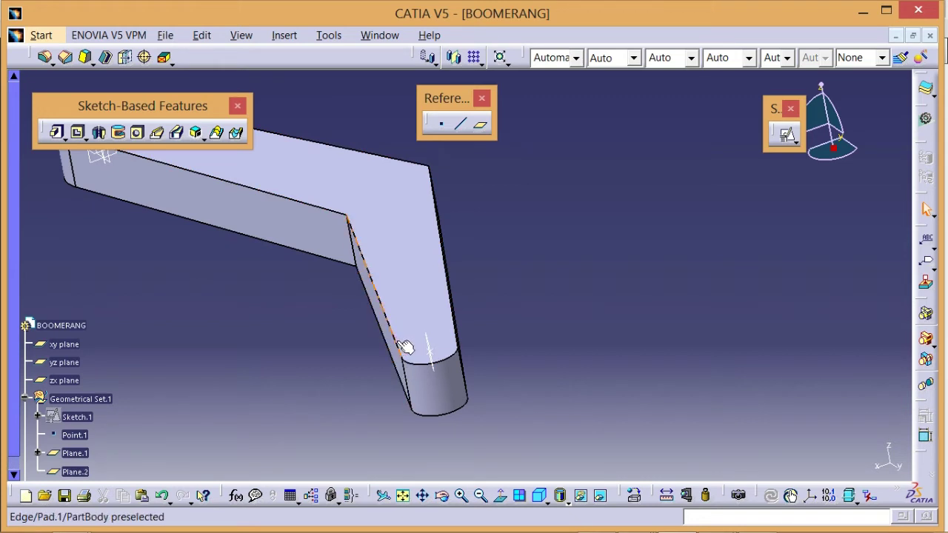
- Examine the pad edges at the arm's narrow end and compare them with the front view of the PDF drawing in Adobe Reader
left_click(398, 342)
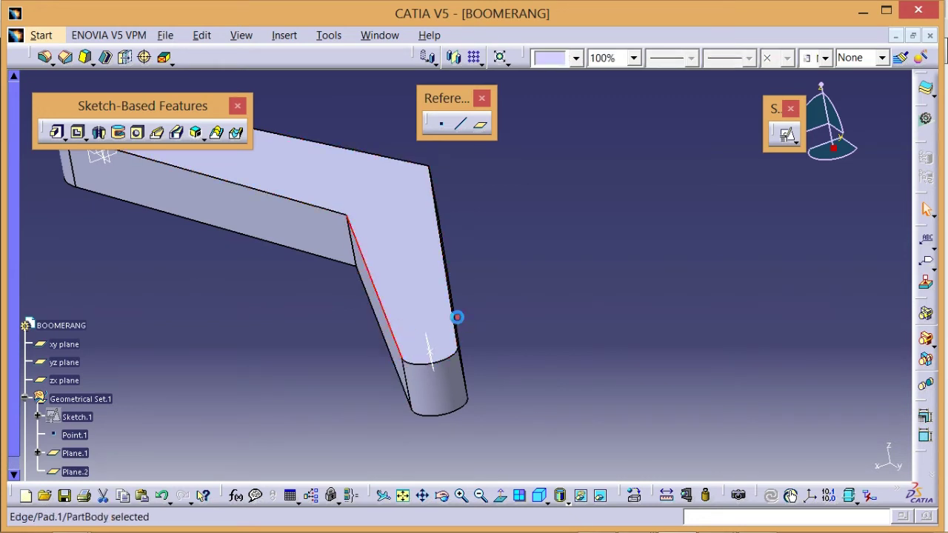
left_click(457, 317)
left_click(453, 365)
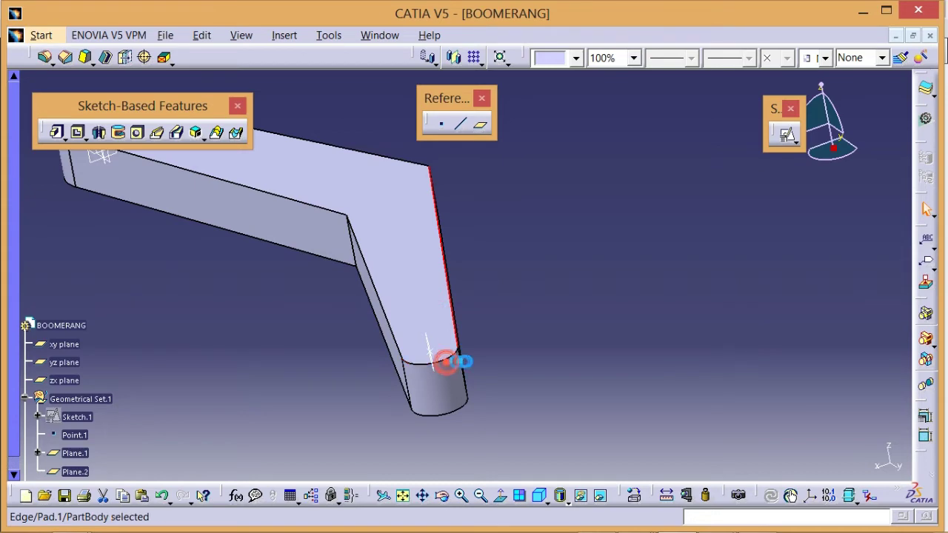
middle_click_drag(523, 385, 548, 323)
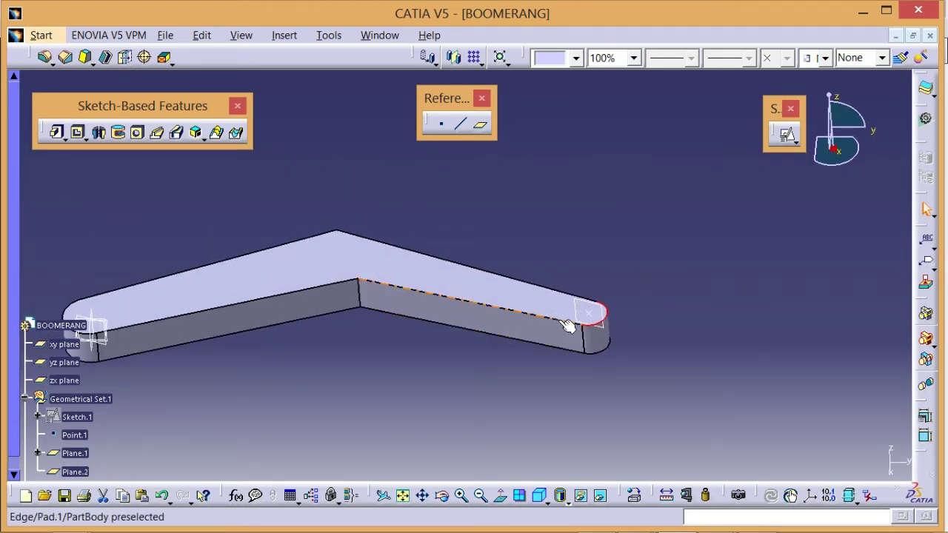
left_click(566, 316)
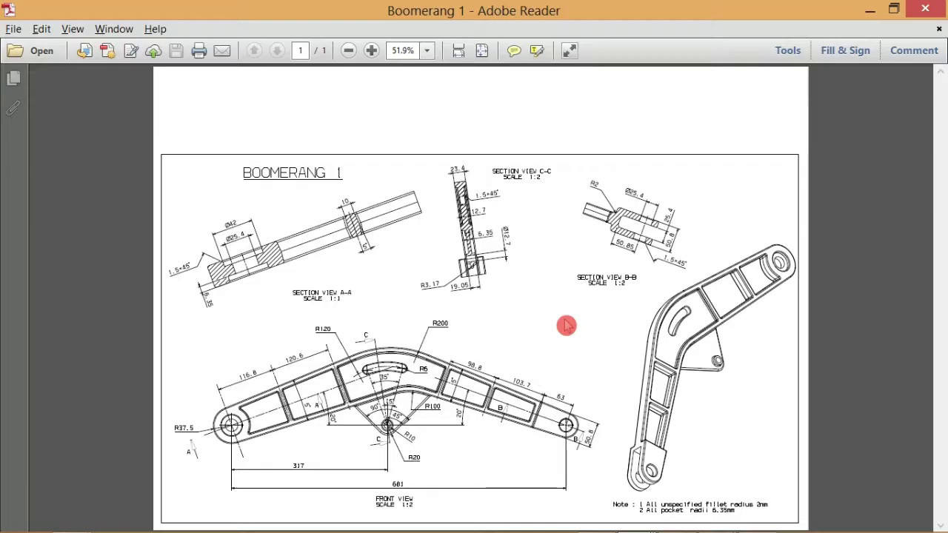
scroll(550, 445, "up", 4, "ctrl")
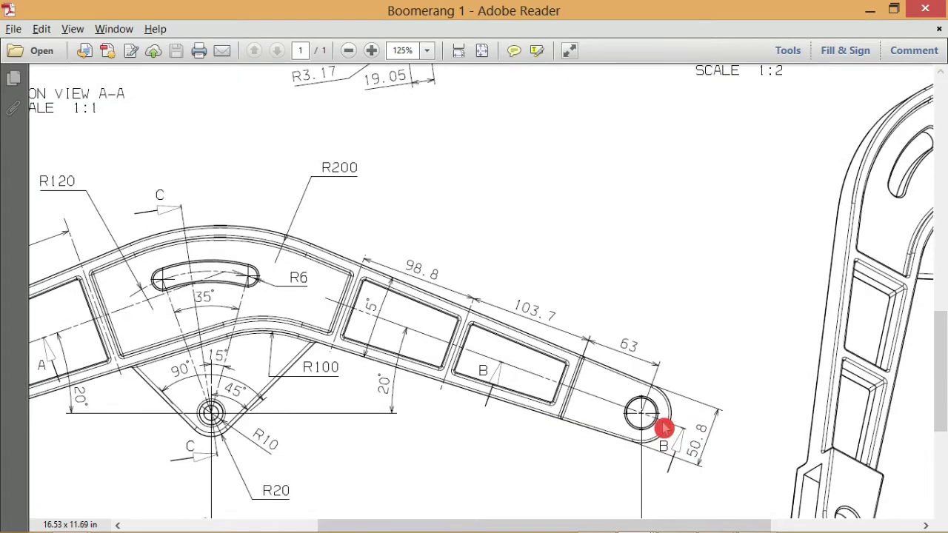
scroll(660, 428, "up", 1, "ctrl")
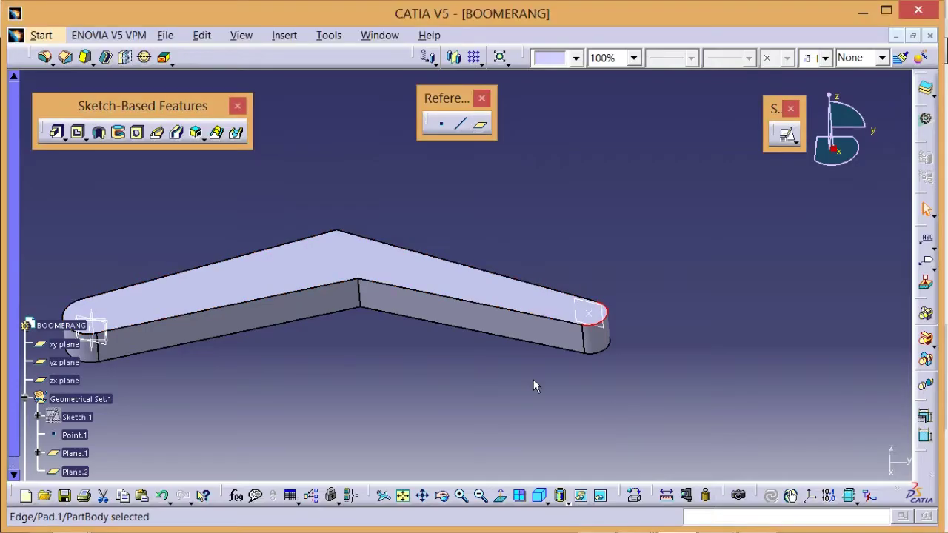
- Back in CATIA, create a positioned sketch on Plane.2 at the arm's narrow end with implicit origin and orientation
mouse_move(533, 382)
middle_mouse_down()
mouse_move(560, 364)
mouse_move(564, 384)
mouse_move(482, 359)
mouse_move(476, 332)
mouse_move(659, 239)
middle_mouse_up()
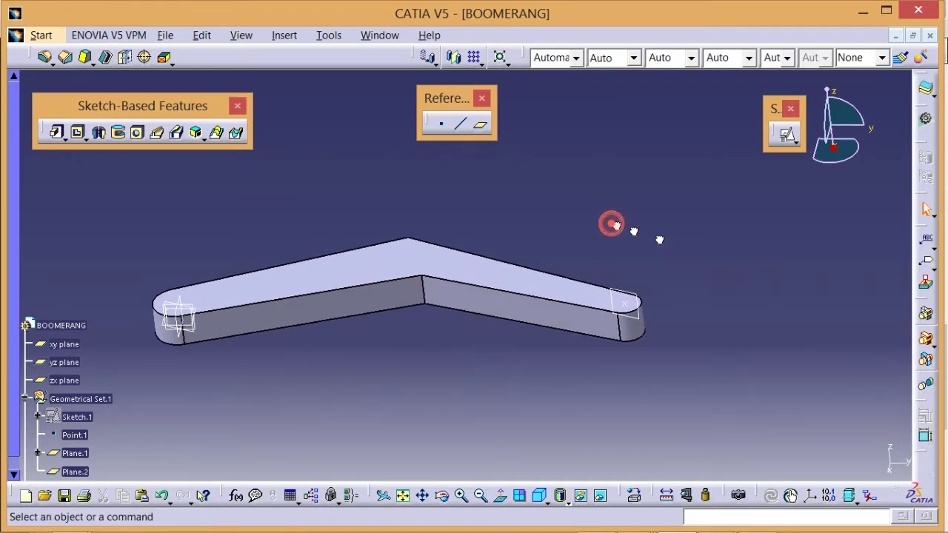
left_click(640, 299)
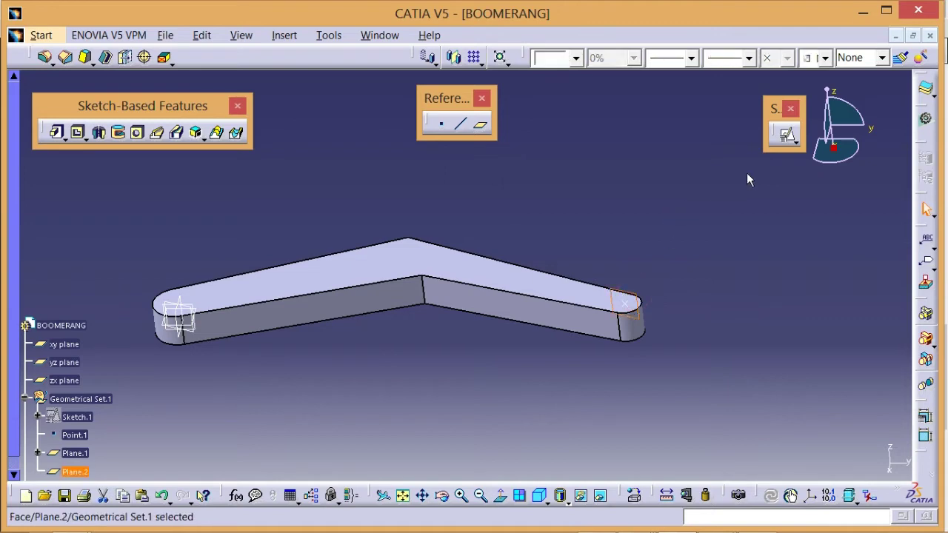
left_click(798, 144)
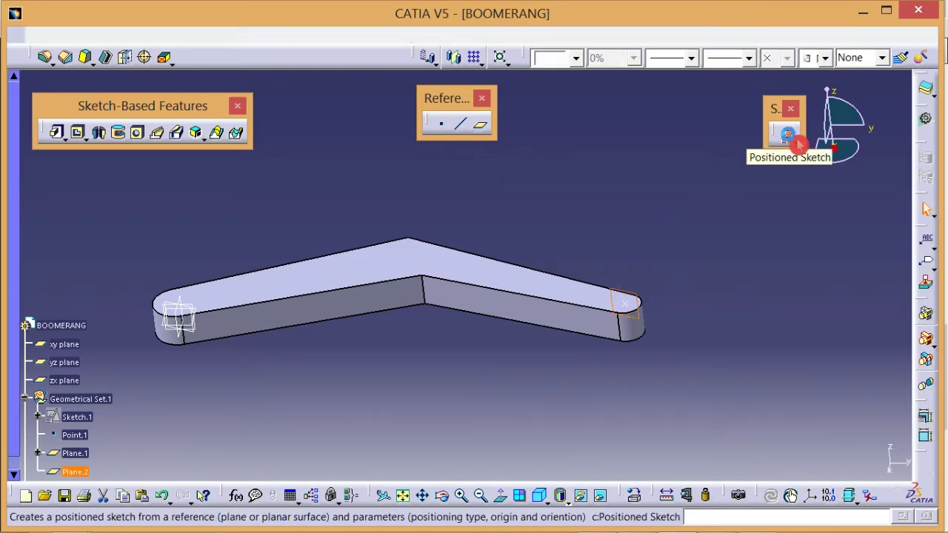
middle_click_drag(541, 247, 525, 243)
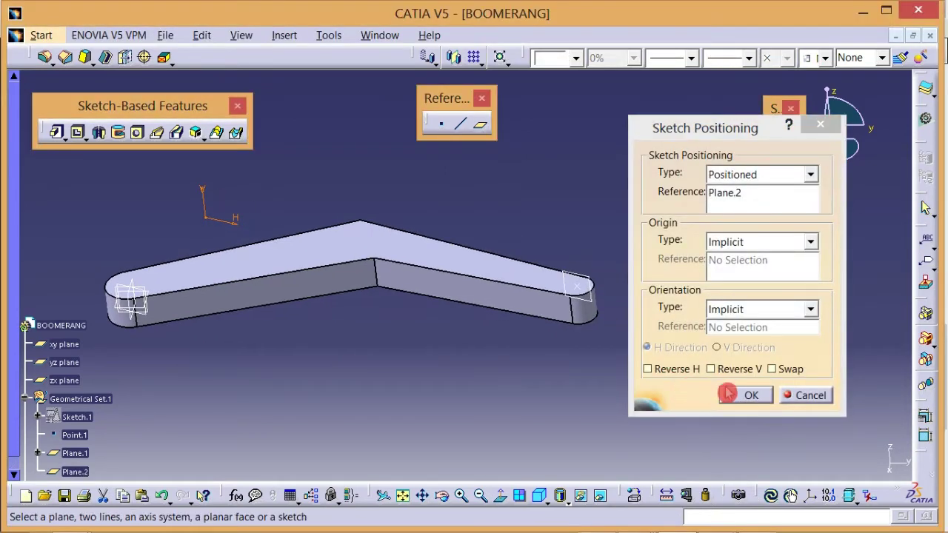
left_click(733, 393)
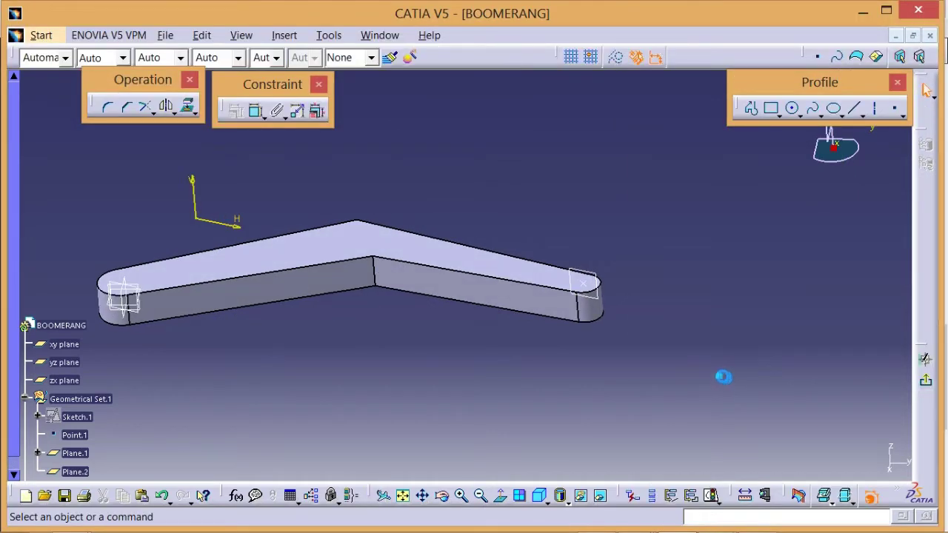
- Sketch a long horizontal rectangle overlapping the upper part of the arm, from beyond its wide end to short of Plane.2
mouse_move(474, 321)
middle_mouse_down()
mouse_move(569, 334)
mouse_move(577, 305)
middle_mouse_up()
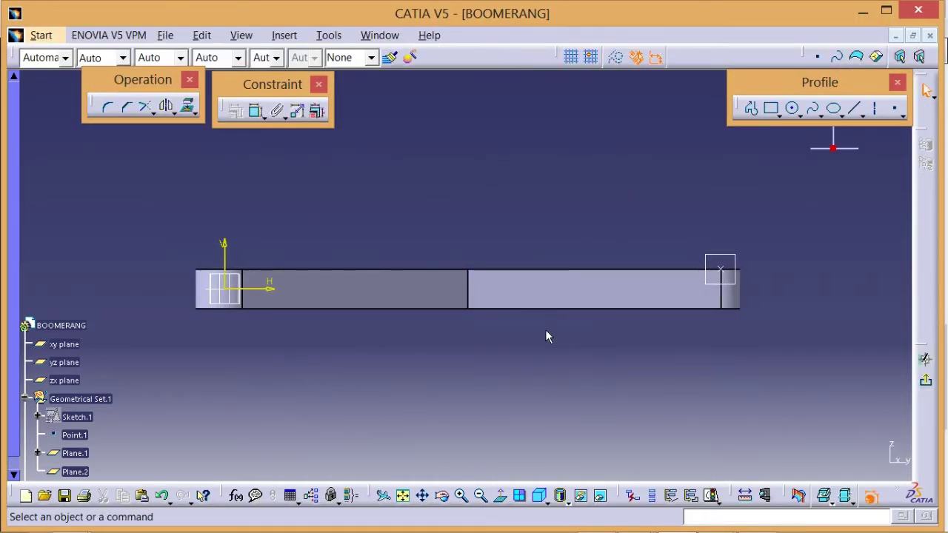
middle_click_drag(438, 194, 459, 221)
left_click(455, 215)
left_click(774, 115)
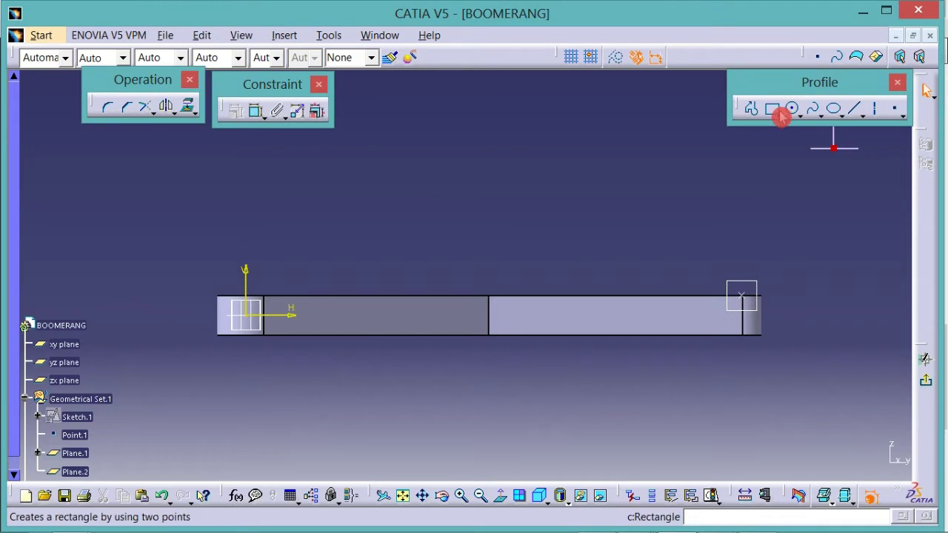
left_click(190, 279)
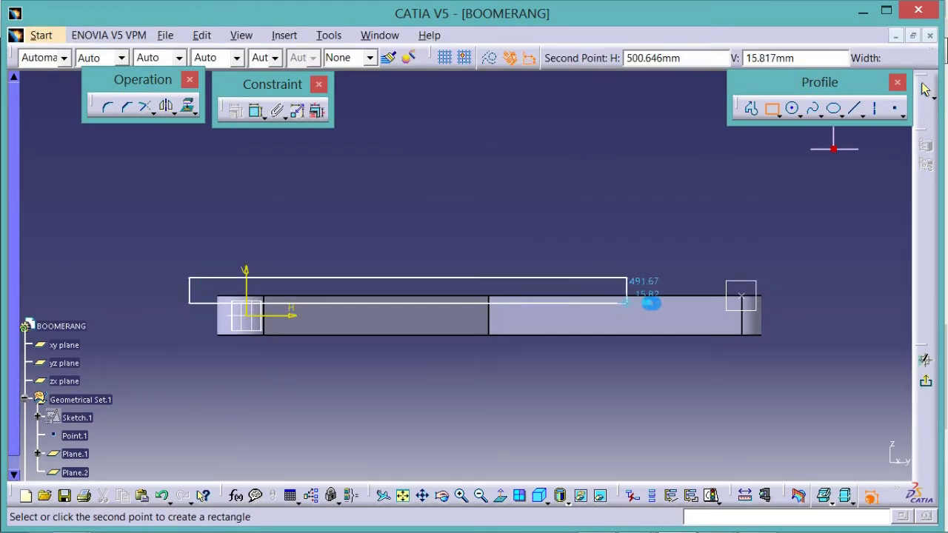
left_click(688, 308)
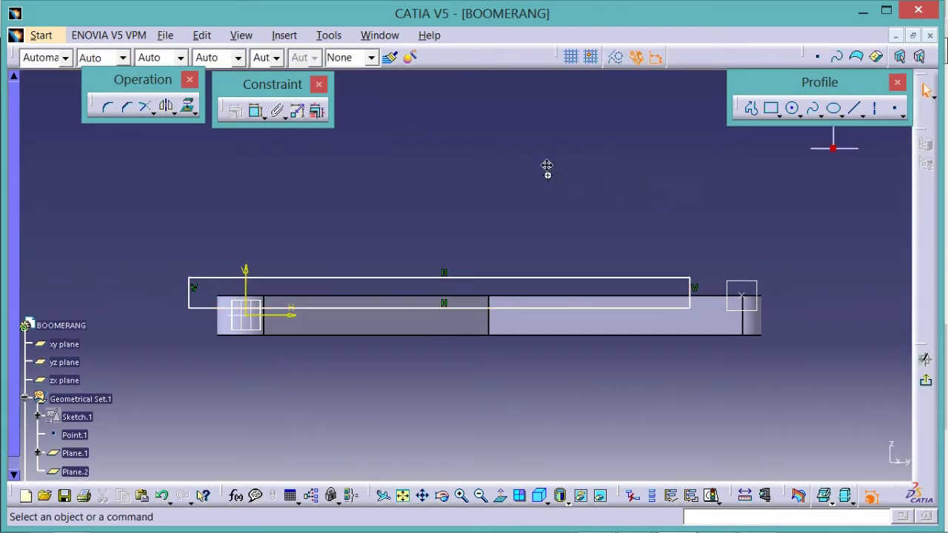
mouse_move(546, 169)
middle_mouse_down()
mouse_move(546, 154)
mouse_move(541, 169)
mouse_move(609, 170)
mouse_move(552, 165)
middle_mouse_up()
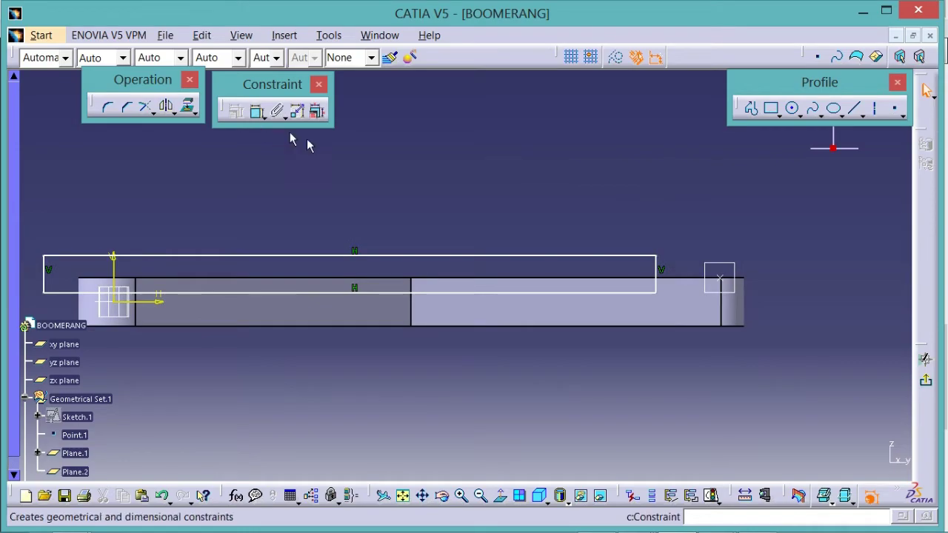
- Switch to the PDF drawing in Adobe Reader and examine the forked narrow end in the front, isometric and B-B section views
key("alt+Tab")
scroll(673, 332, "down", 2, "ctrl")
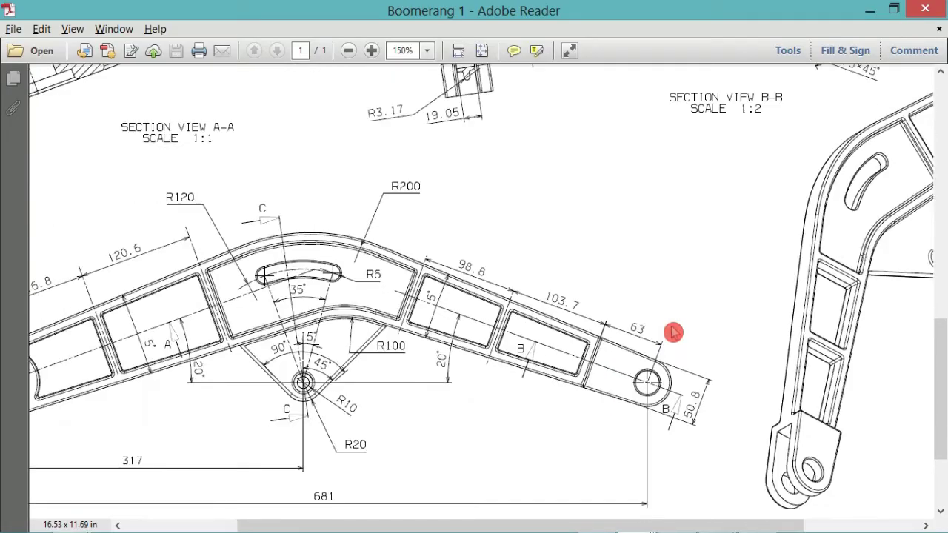
scroll(719, 402, "down", 2, "ctrl")
scroll(659, 423, "up", 3, "ctrl")
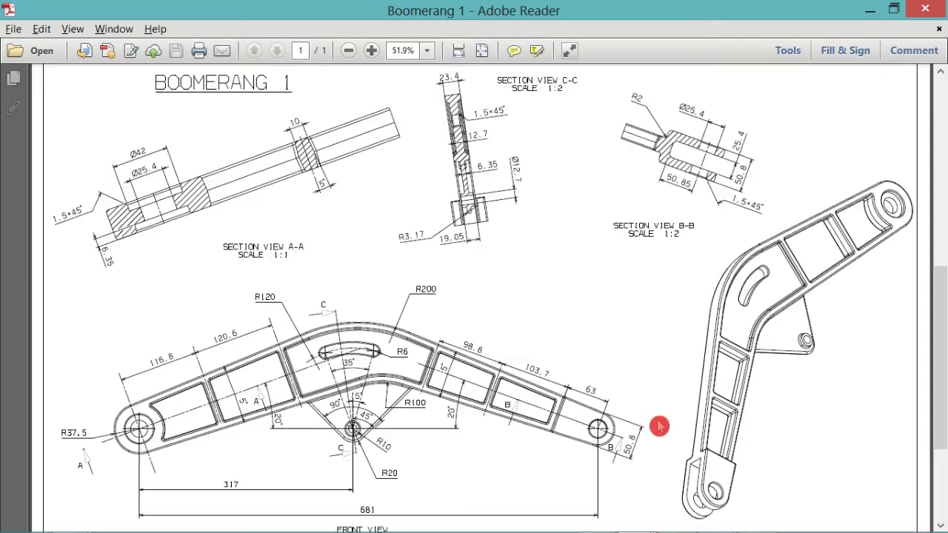
scroll(745, 466, "down", 2)
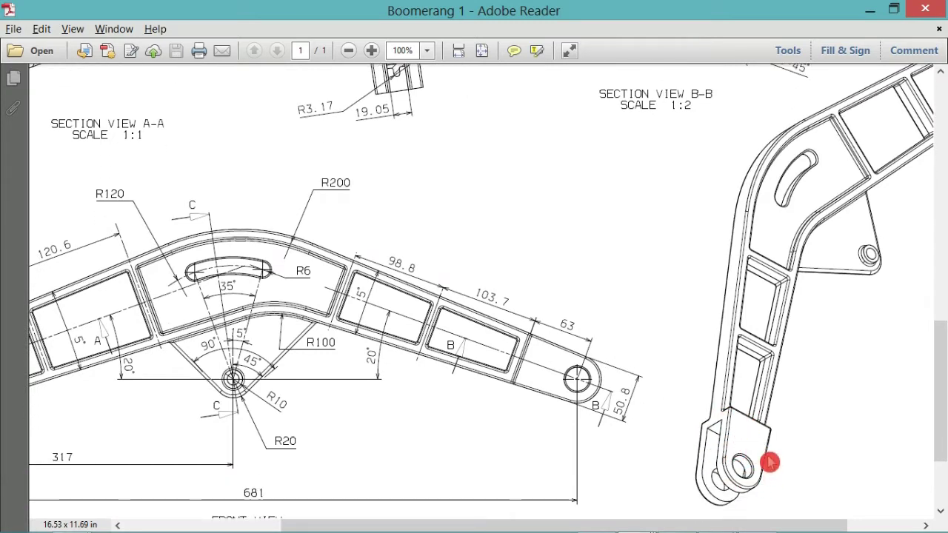
scroll(789, 102, "up", 2)
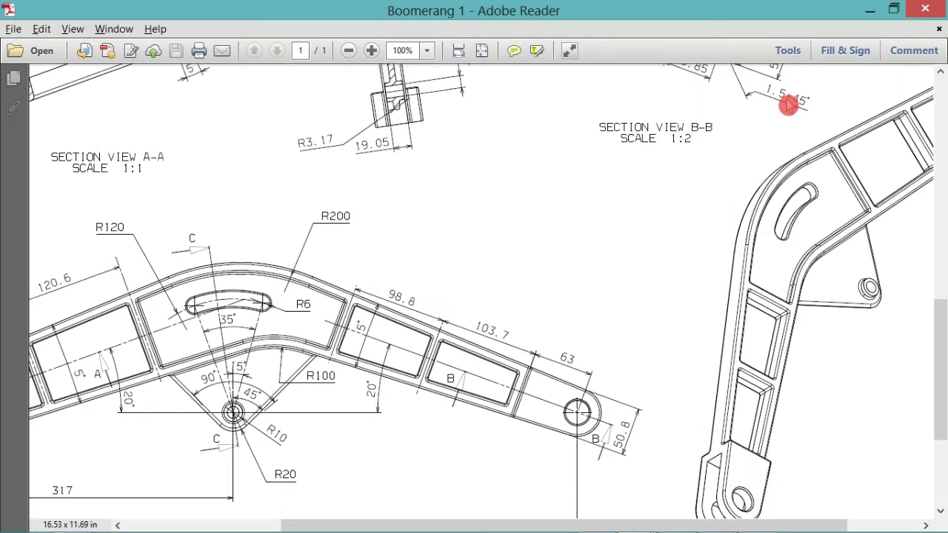
scroll(784, 133, "up", 2)
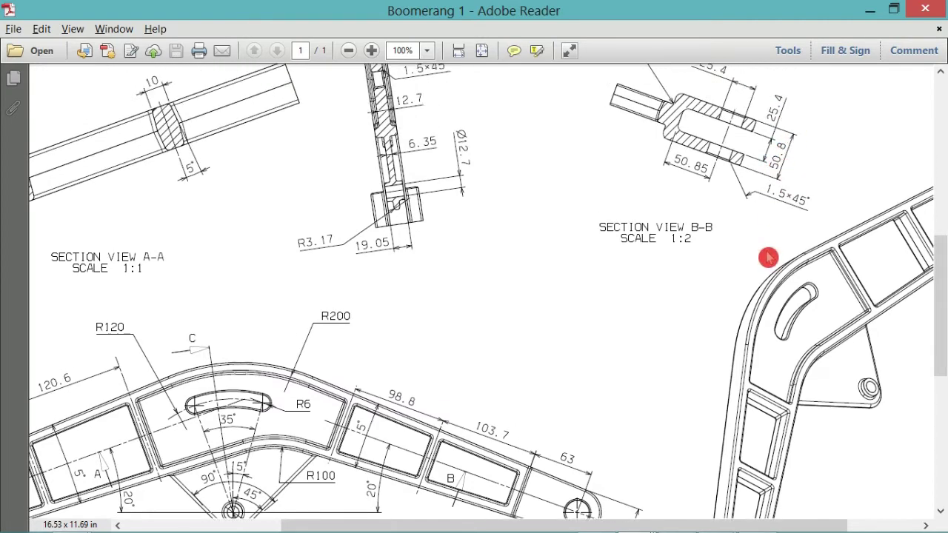
scroll(762, 356, "down", 3)
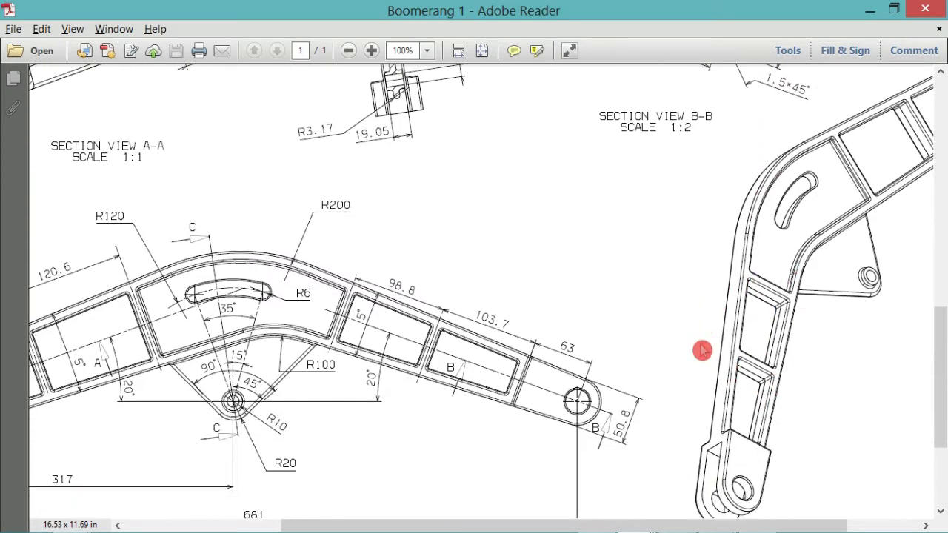
scroll(722, 385, "down", 1)
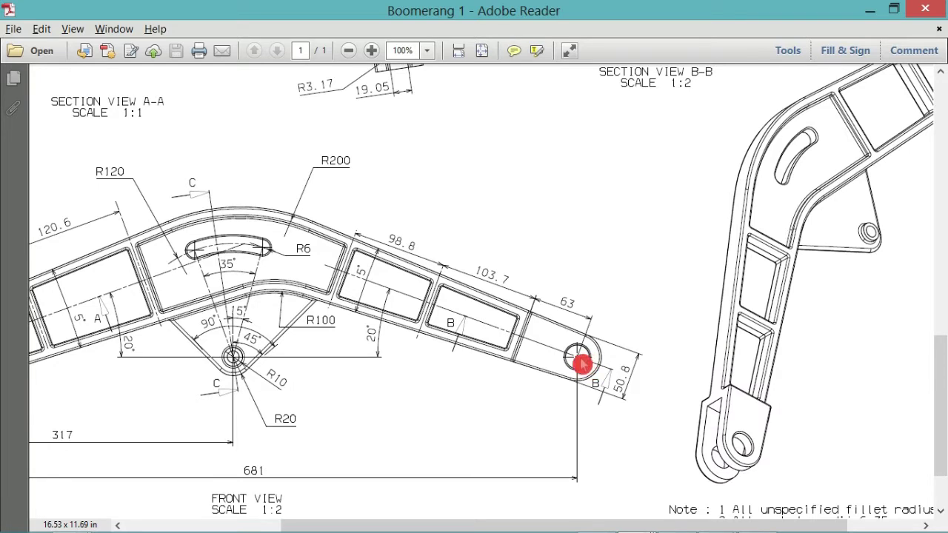
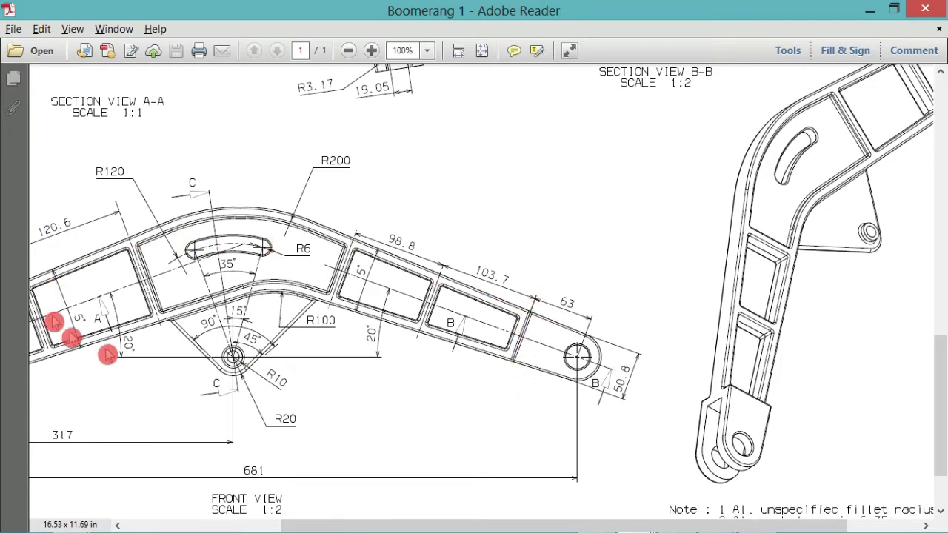
- Examine the arm thickness in section view C-C and the fork's dimensions in section view B-B
key("ctrl+0")
scroll(415, 341, "up", 1, "ctrl")
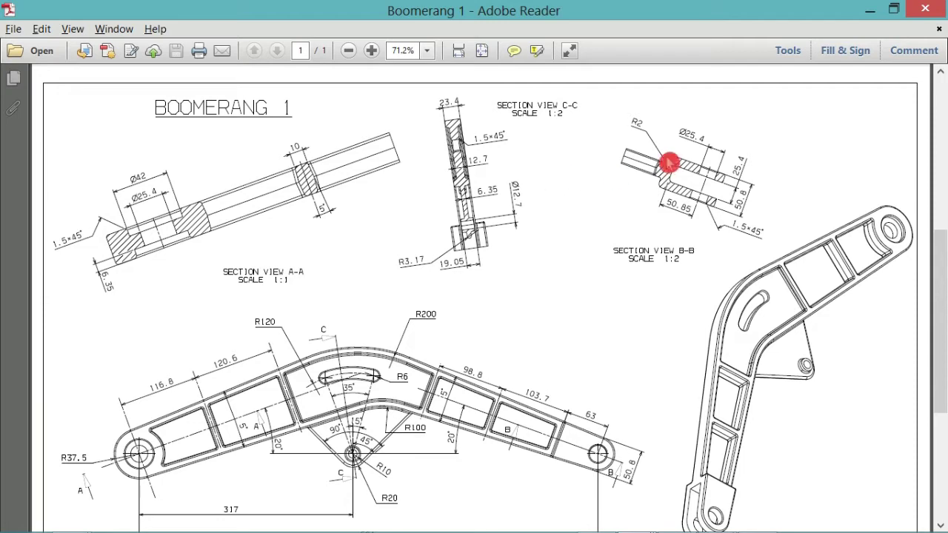
scroll(497, 145, "up", 4, "ctrl")
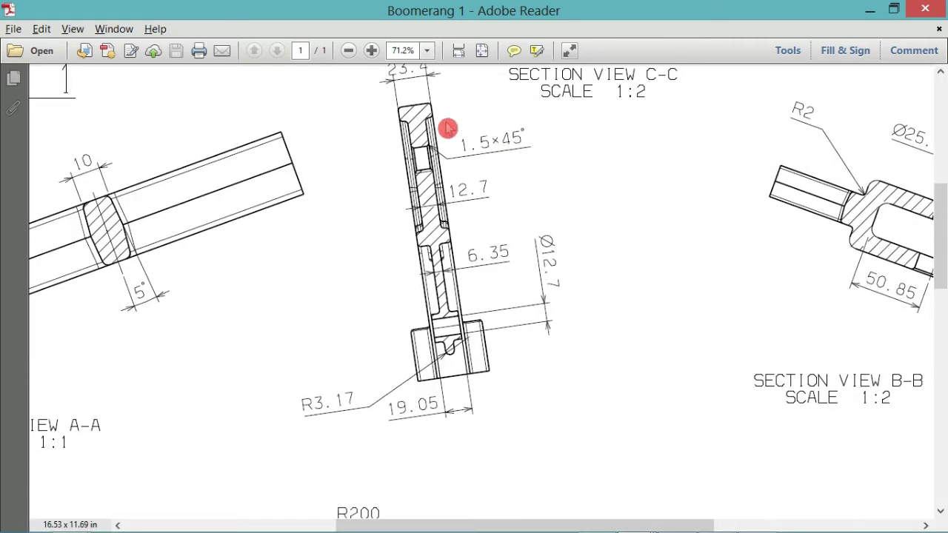
scroll(449, 131, "up", 1)
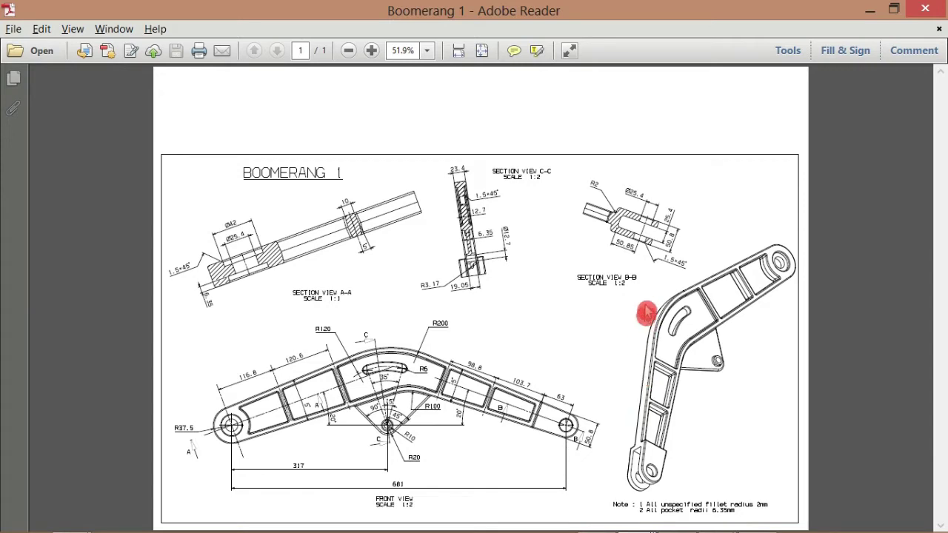
scroll(652, 234, "up", 4, "ctrl")
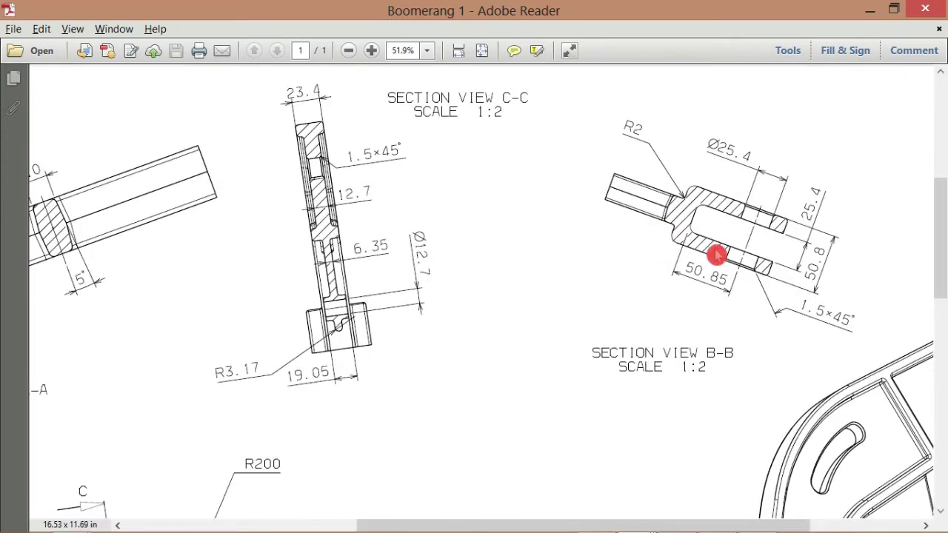
scroll(755, 245, "up", 1)
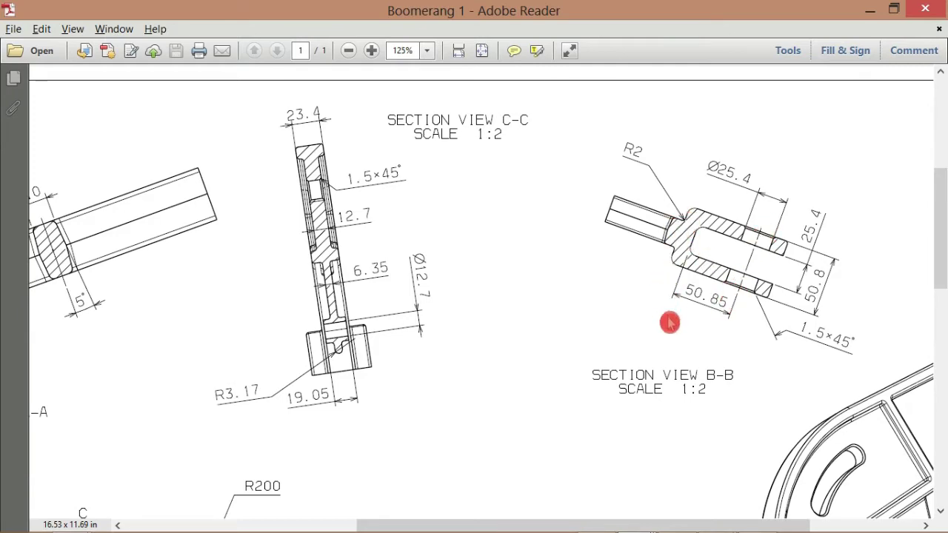
- Examine the fork end's length dimension in the front view and the overall arm thickness in section view C-C
scroll(669, 322, "down", 5, "ctrl")
scroll(556, 389, "up", 2, "ctrl")
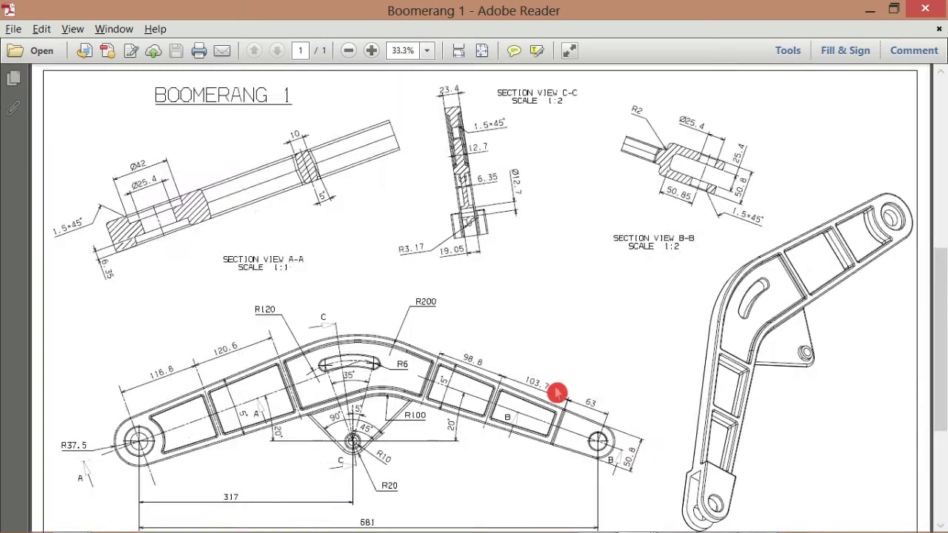
scroll(630, 443, "up", 4, "ctrl")
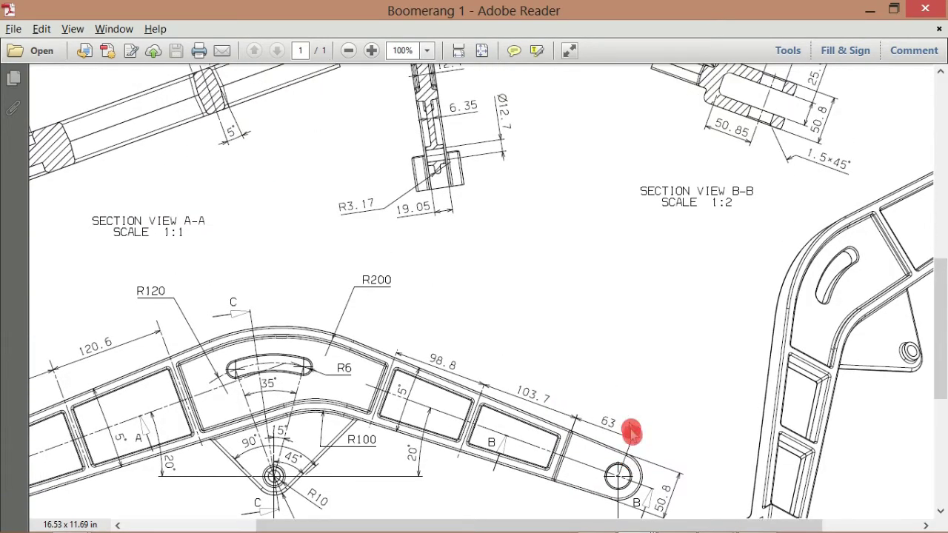
left_click(581, 433)
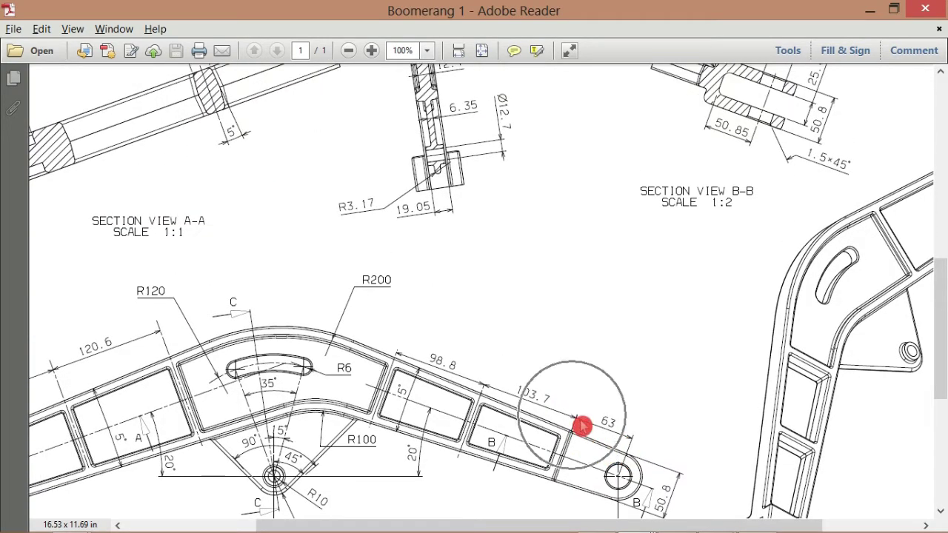
scroll(721, 437, "down", 2, "ctrl")
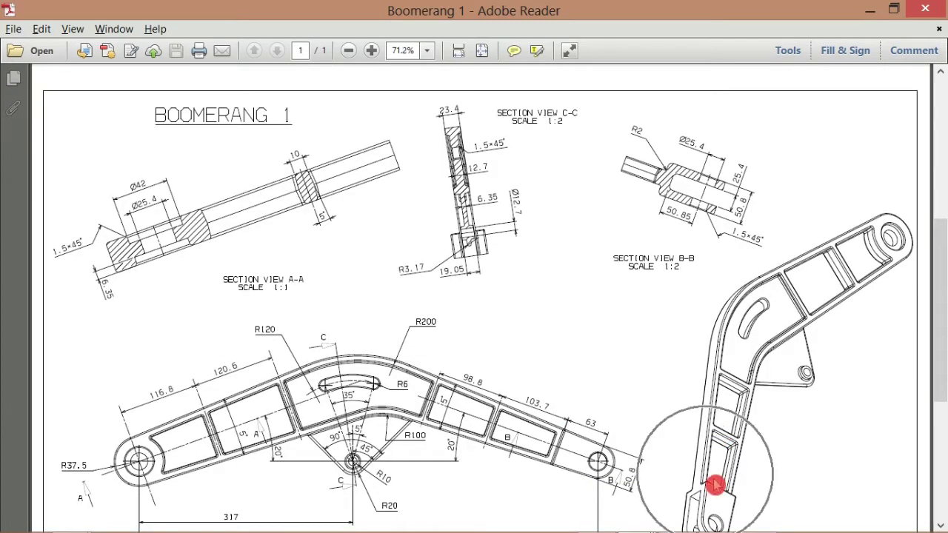
scroll(717, 518, "down", 1)
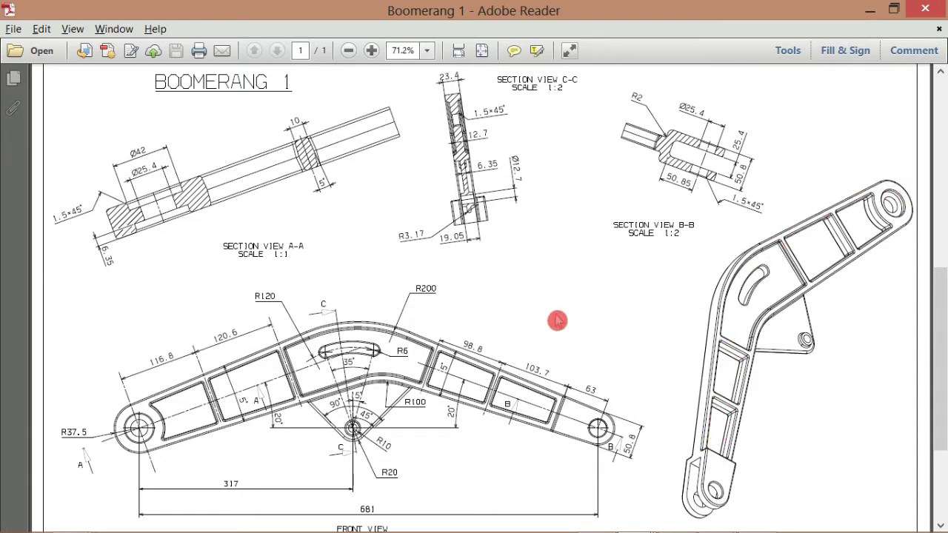
scroll(441, 94, "up", 3, "ctrl")
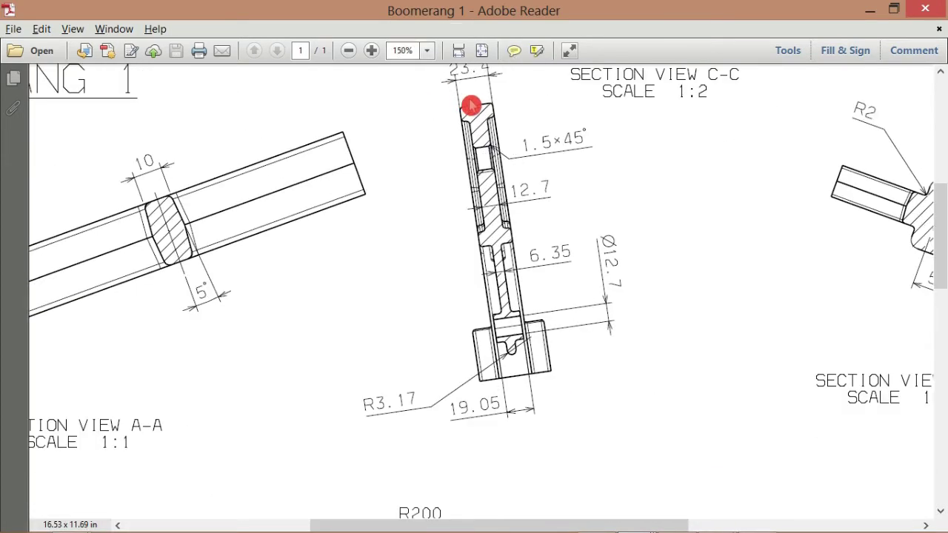
- Examine the thickness dimension at the upper end of section view C-C and switch back to CATIA
scroll(471, 106, "up", 2)
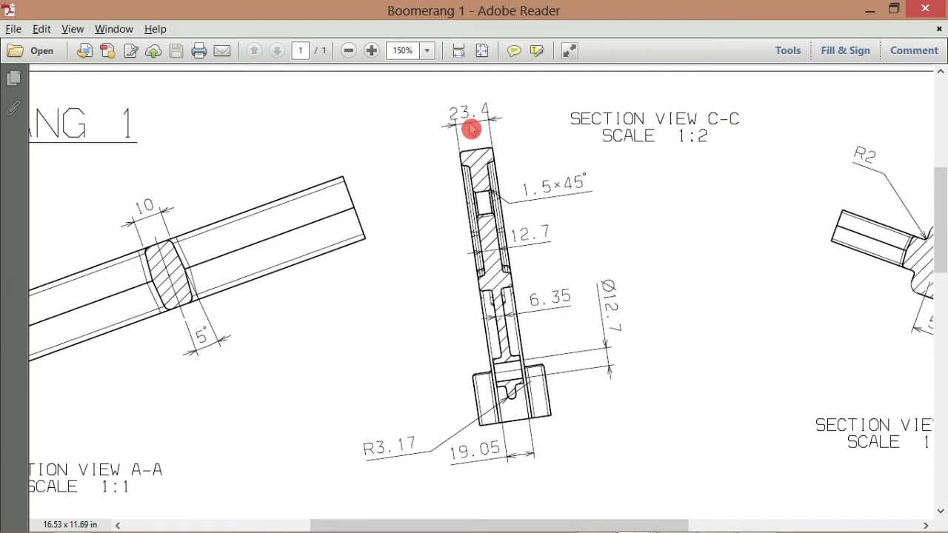
scroll(470, 129, "up", 1, "ctrl")
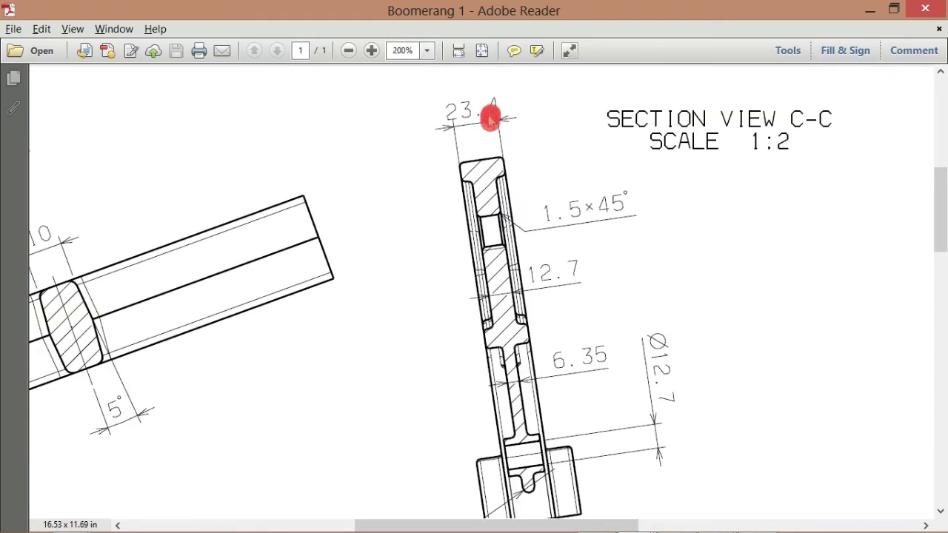
key("alt+Tab")
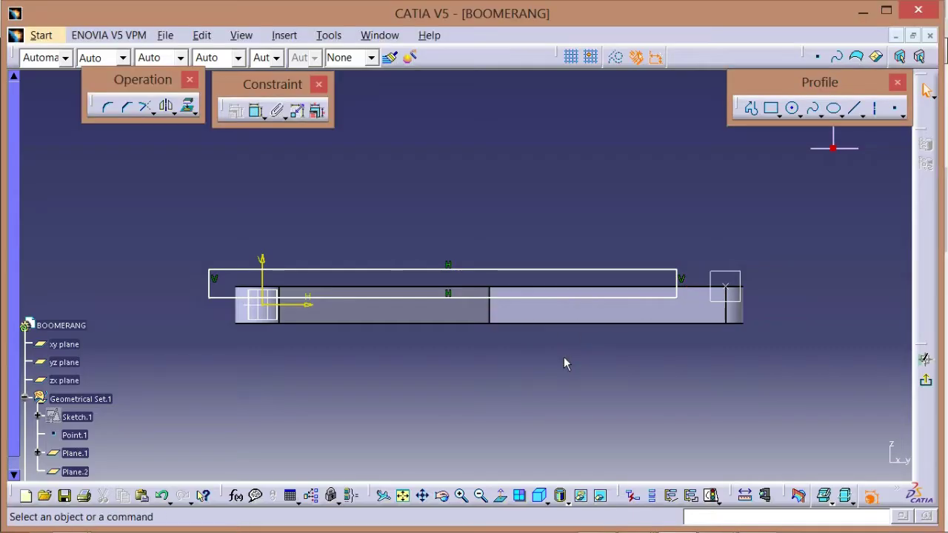
- Constrain the rectangle's end edge to 63 mm from the axis of the arm's rounded narrow end
left_click(563, 356)
left_click(259, 111)
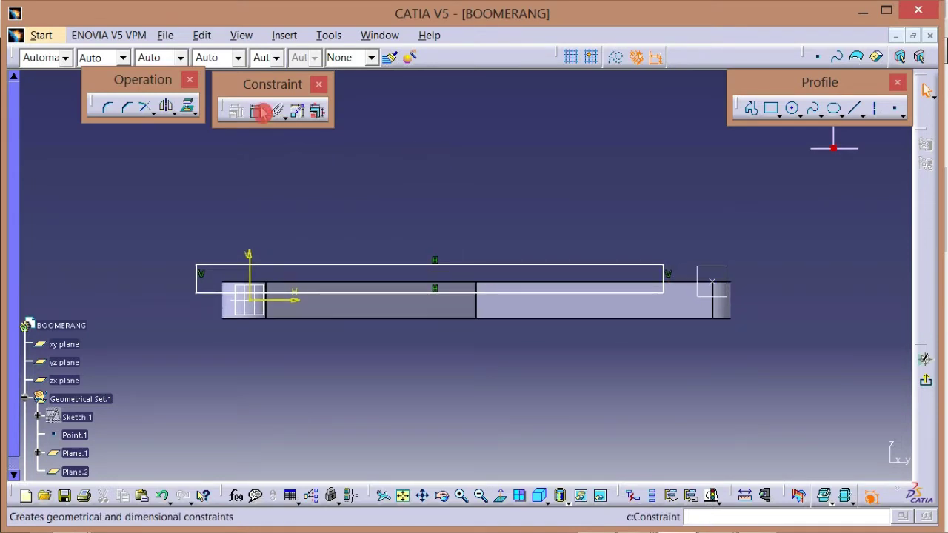
left_click(666, 280)
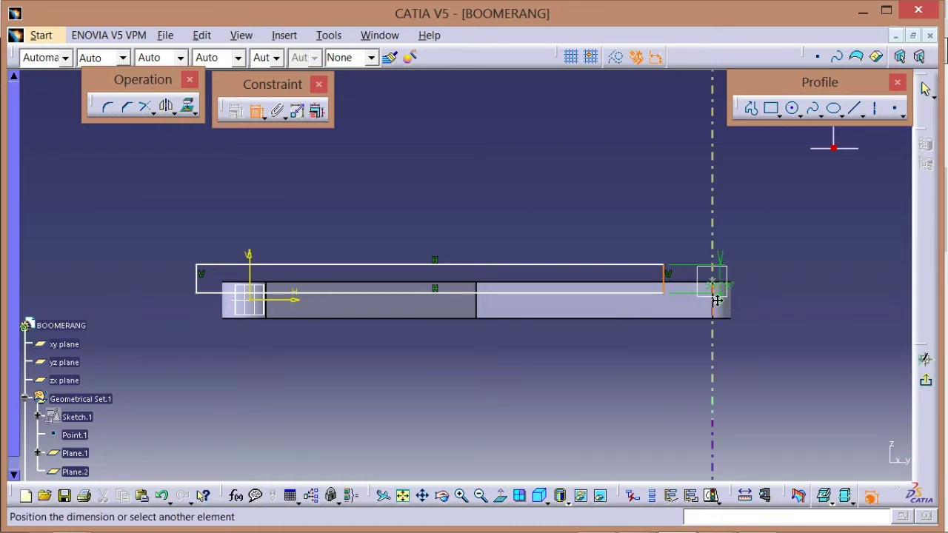
mouse_move(717, 300)
middle_mouse_down()
mouse_move(616, 312)
mouse_move(721, 345)
middle_mouse_up()
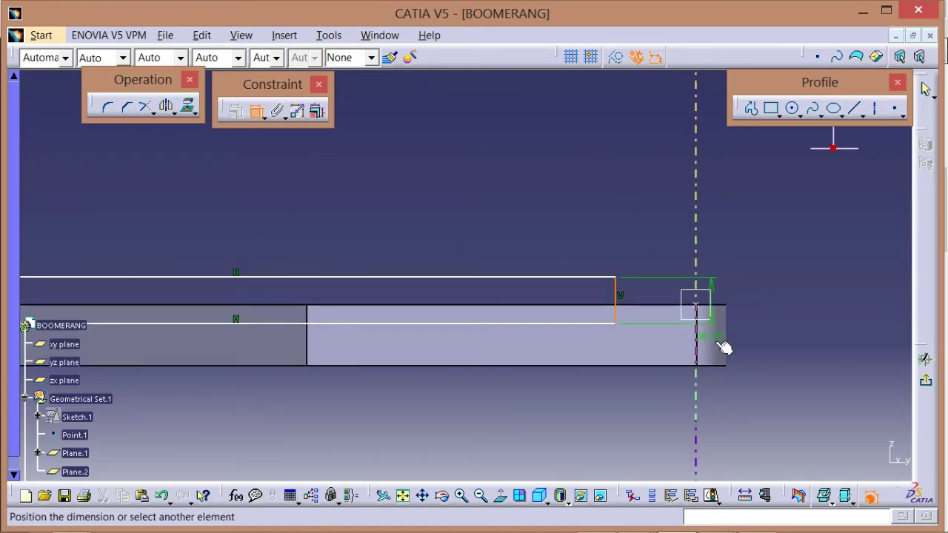
left_click(666, 242)
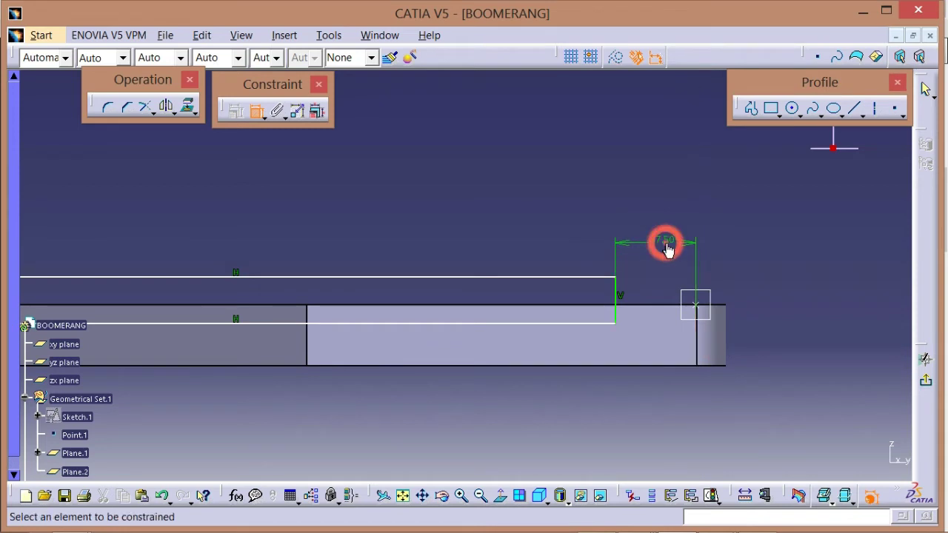
double_click(666, 242)
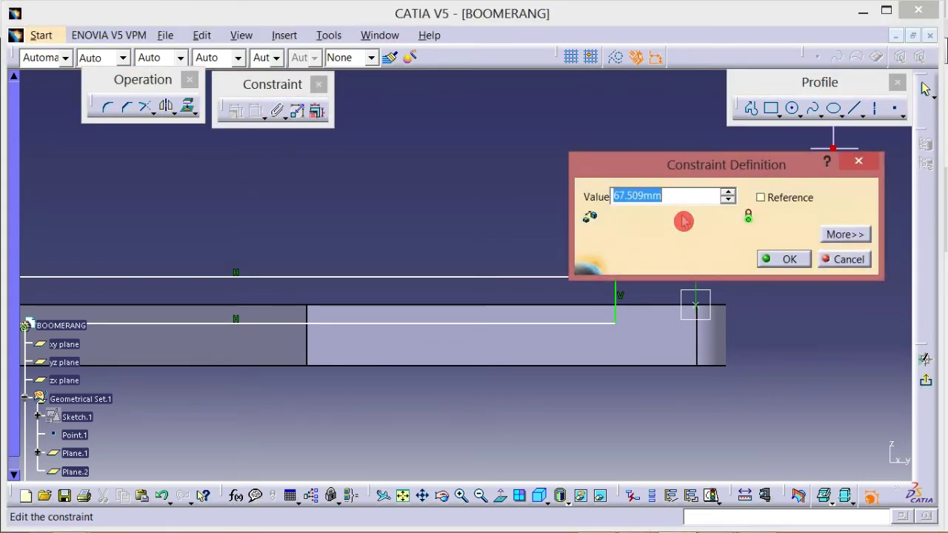
type("63")
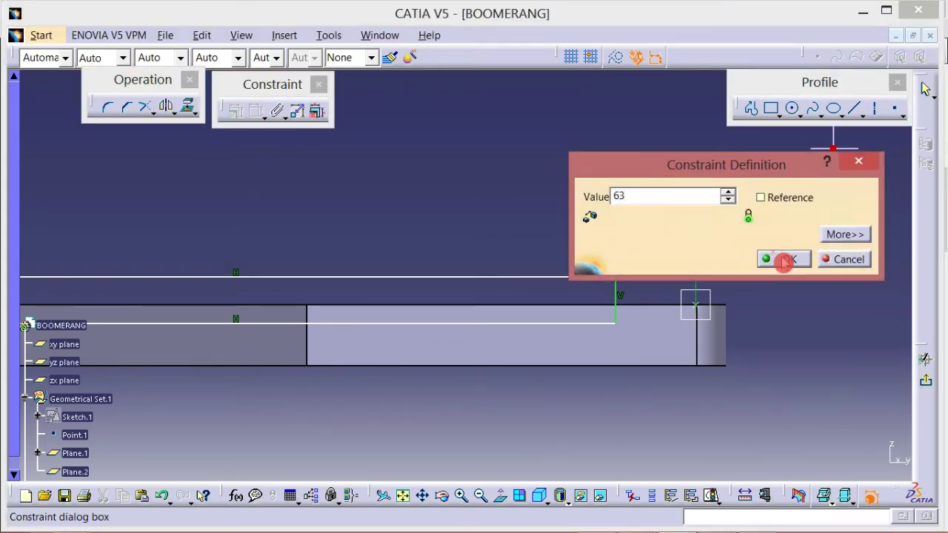
left_click(777, 258)
left_click(666, 255)
- Sketch a second long rectangle beneath the first, with the same horizontal extent, starting near the arm's lower edge
middle_click_drag(666, 255, 656, 318)
middle_click_drag(599, 298, 696, 263)
left_click(704, 283)
mouse_move(609, 212)
middle_mouse_down()
mouse_move(544, 182)
mouse_move(445, 178)
middle_mouse_up()
left_click(770, 108)
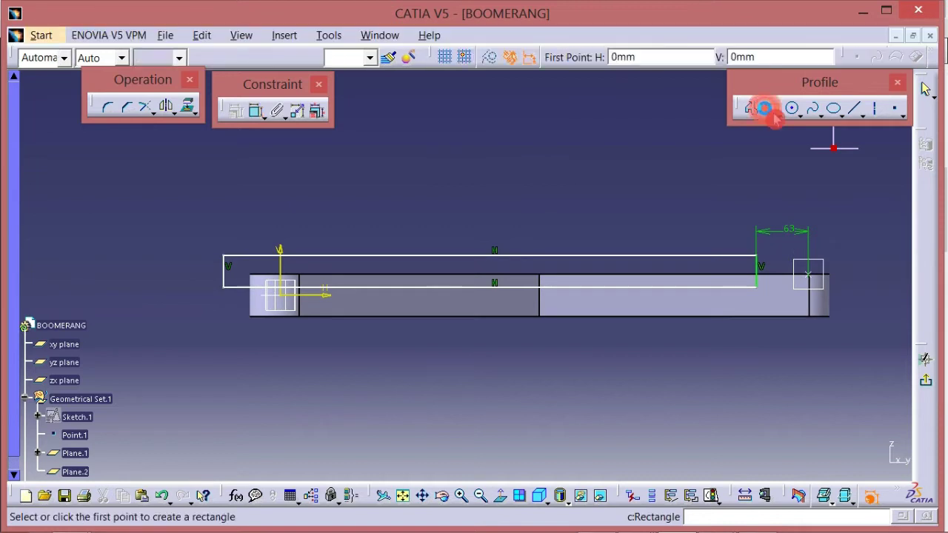
left_click(224, 316)
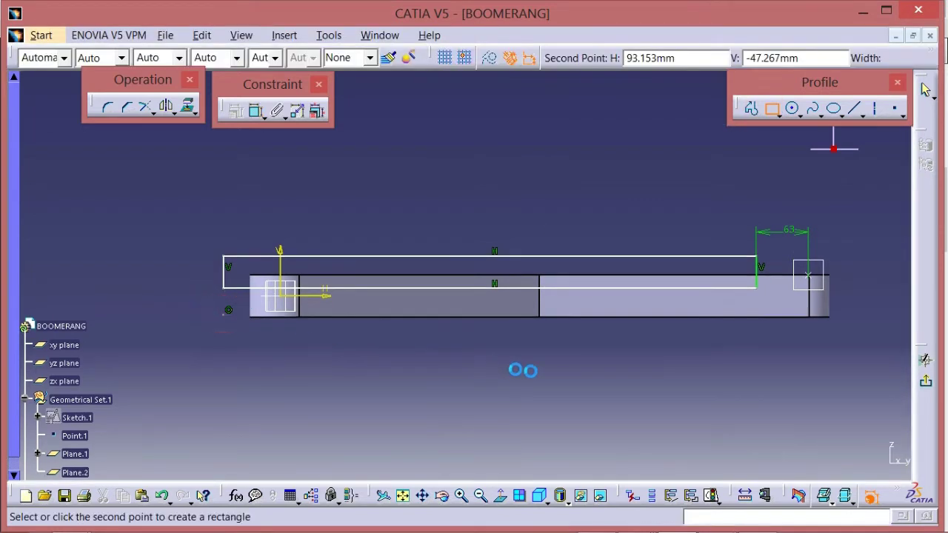
left_click(756, 358)
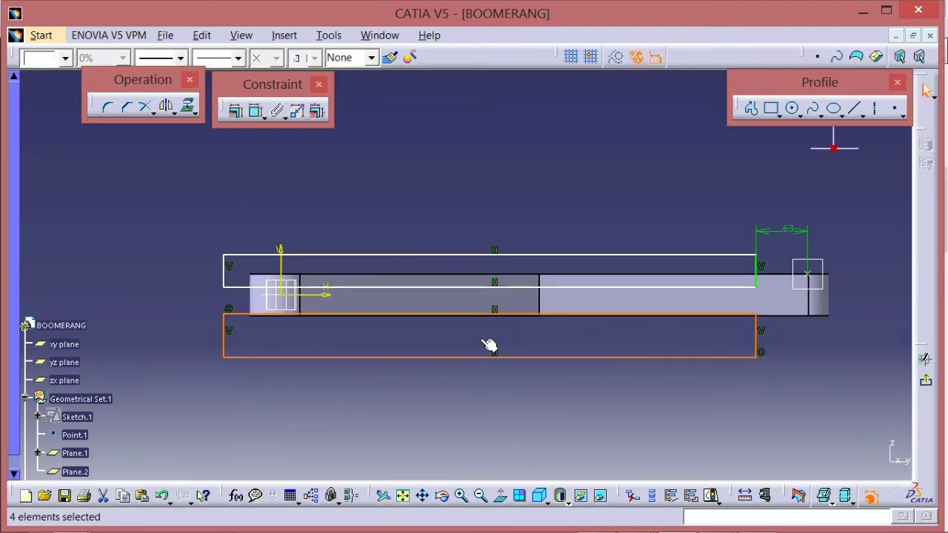
left_click(474, 407)
- Make the facing inner edges of the two rectangles symmetric about the sketch's horizontal axis
mouse_move(599, 375)
middle_mouse_down()
mouse_move(599, 339)
mouse_move(541, 351)
mouse_move(481, 345)
middle_mouse_up()
left_click(500, 346)
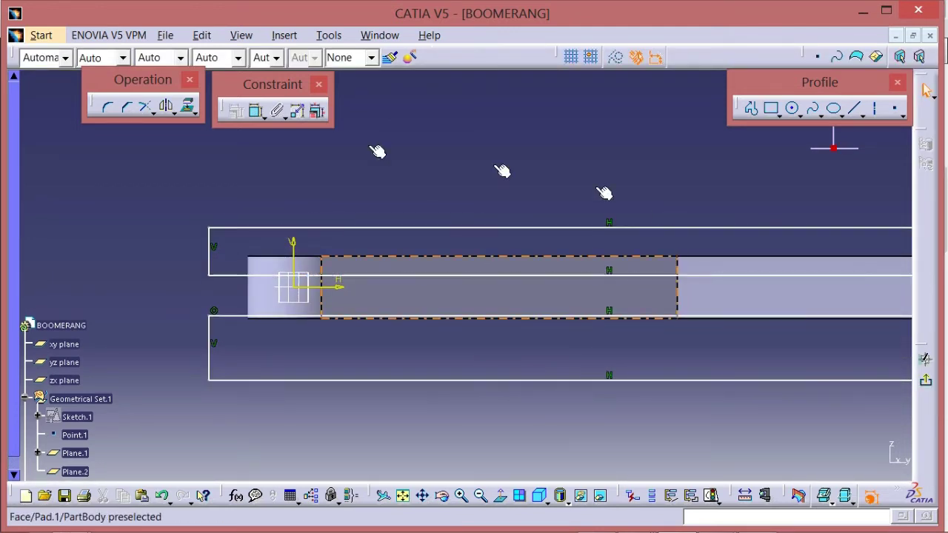
left_click(256, 110)
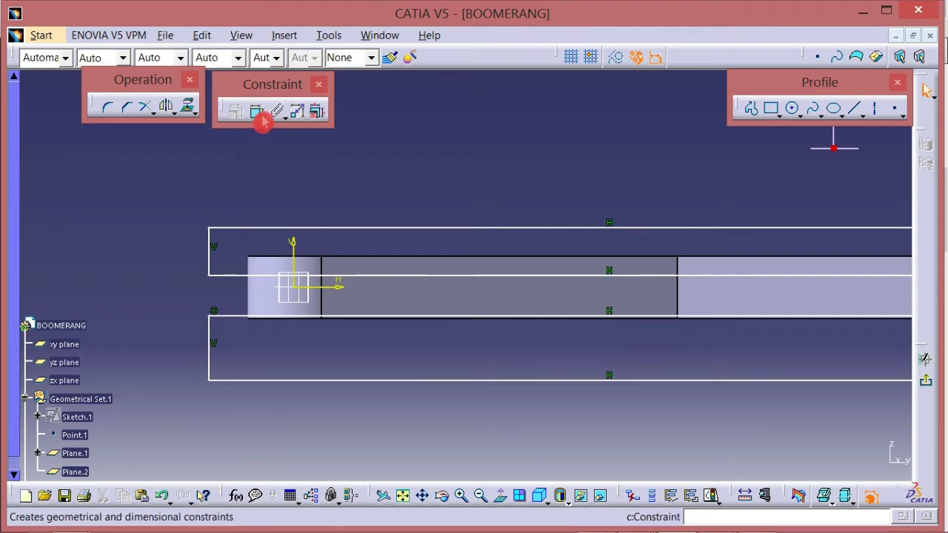
left_click(451, 276)
left_click(449, 317)
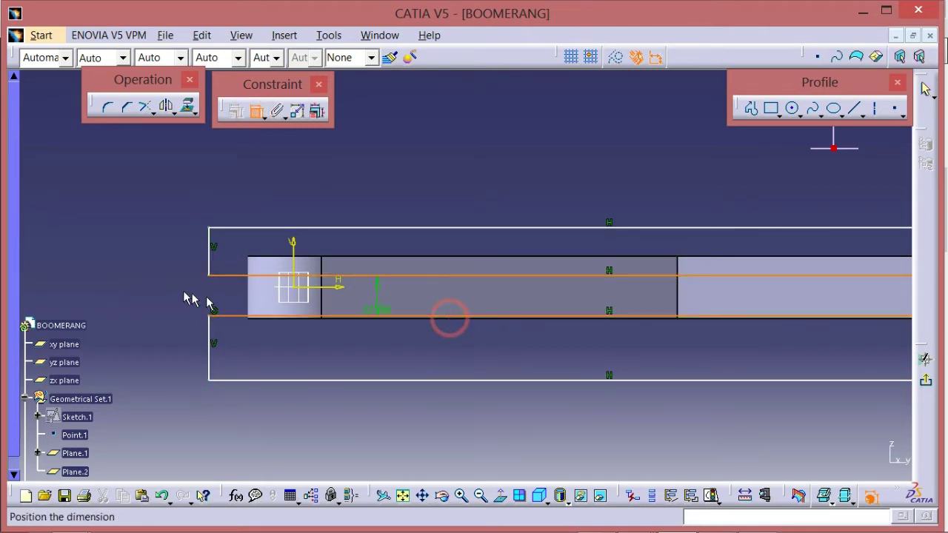
right_click(148, 289)
left_click(191, 421)
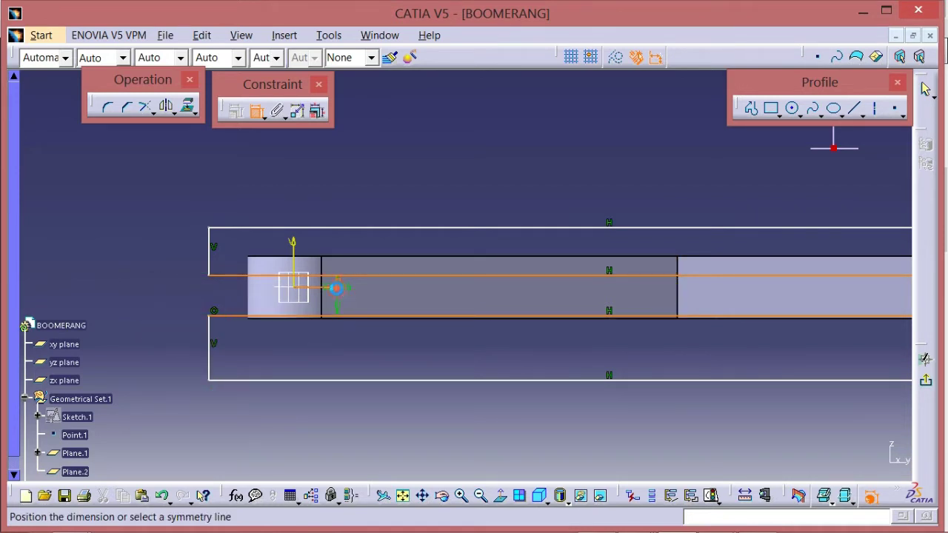
left_click(337, 288)
- Dimension the gap between the two rectangles' inner edges and set it to 23.4 mm
middle_click_drag(455, 351, 444, 403)
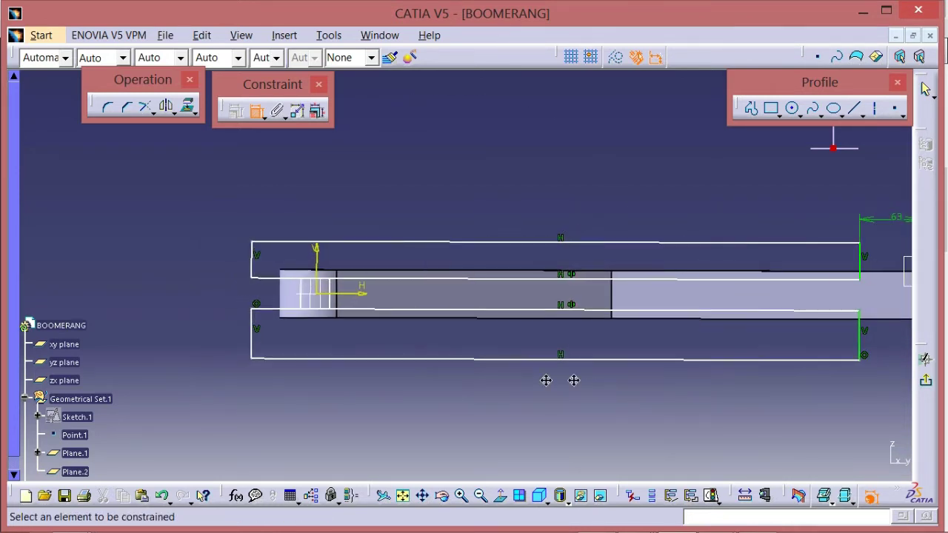
middle_click_drag(545, 380, 495, 370)
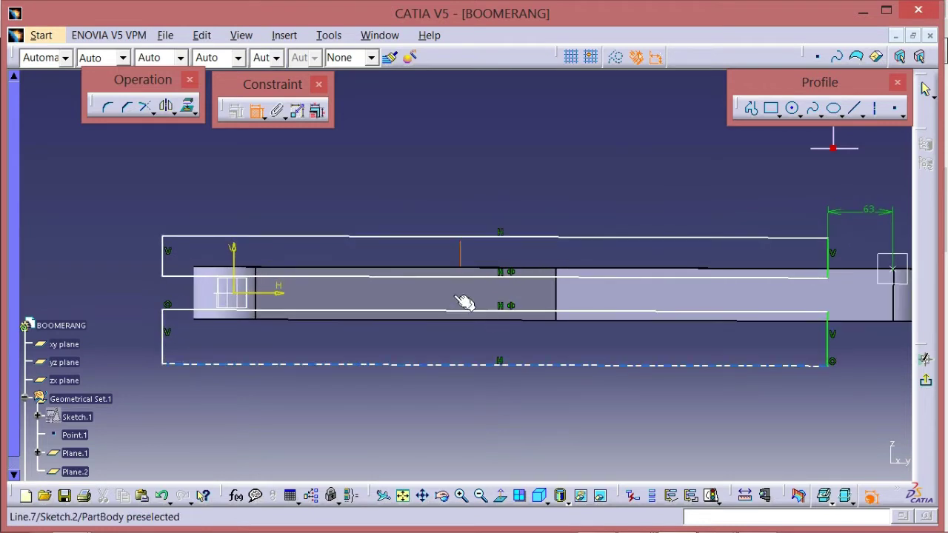
left_click(453, 270)
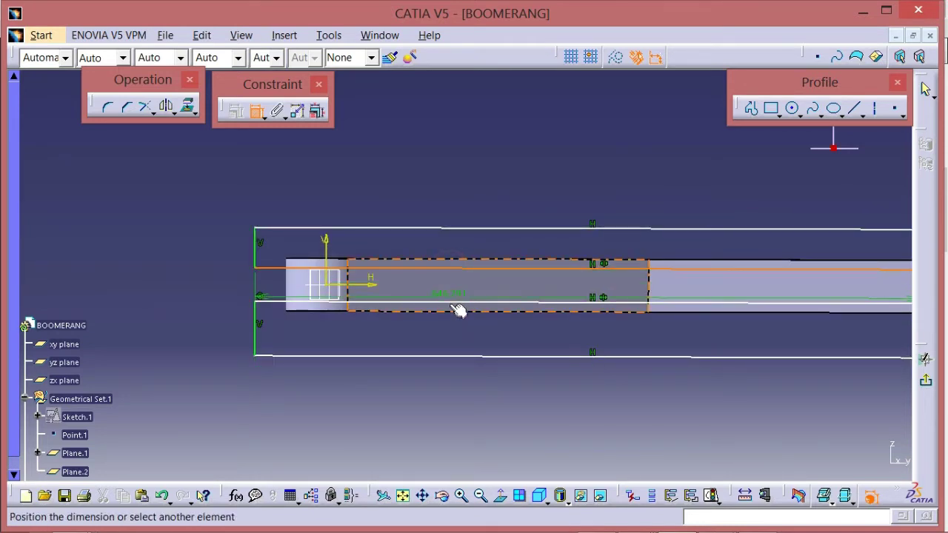
left_click(461, 301)
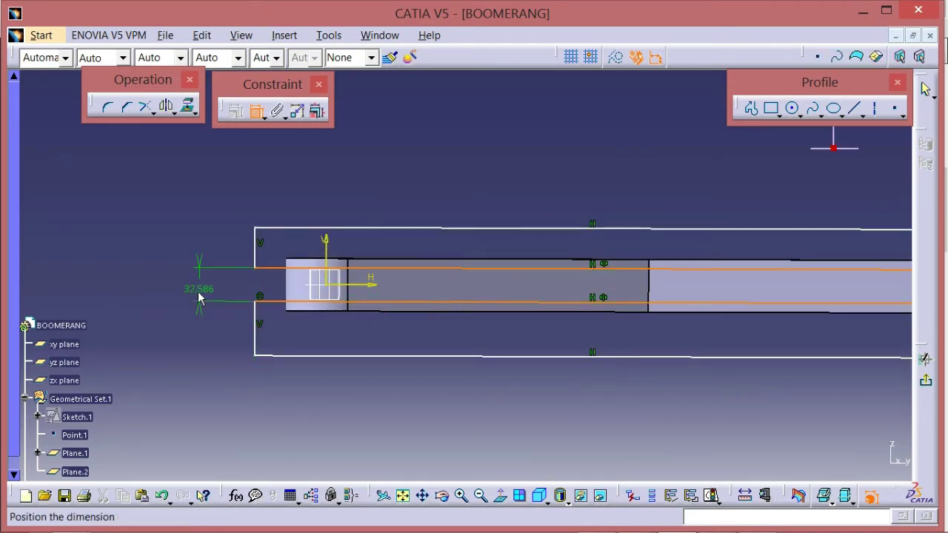
left_click(196, 335)
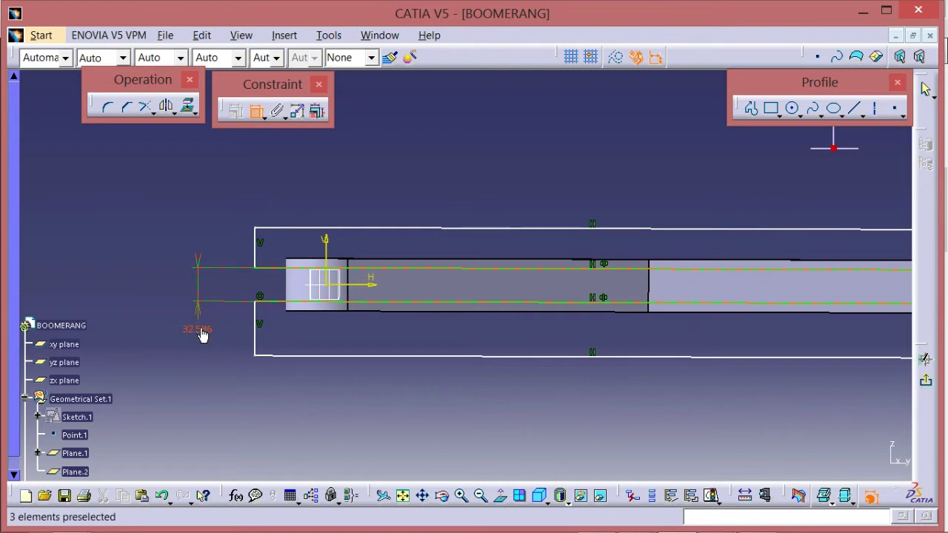
double_click(197, 329)
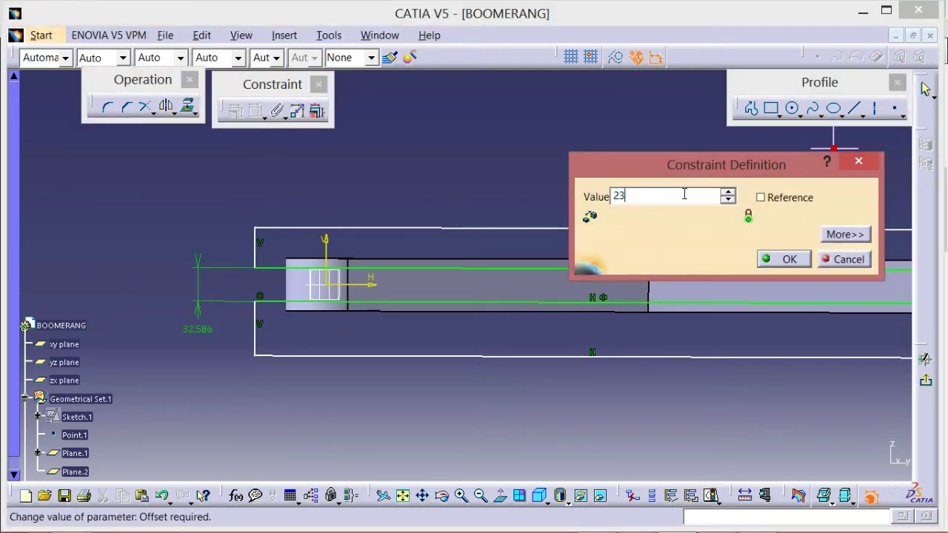
type("23.4")
left_click(784, 259)
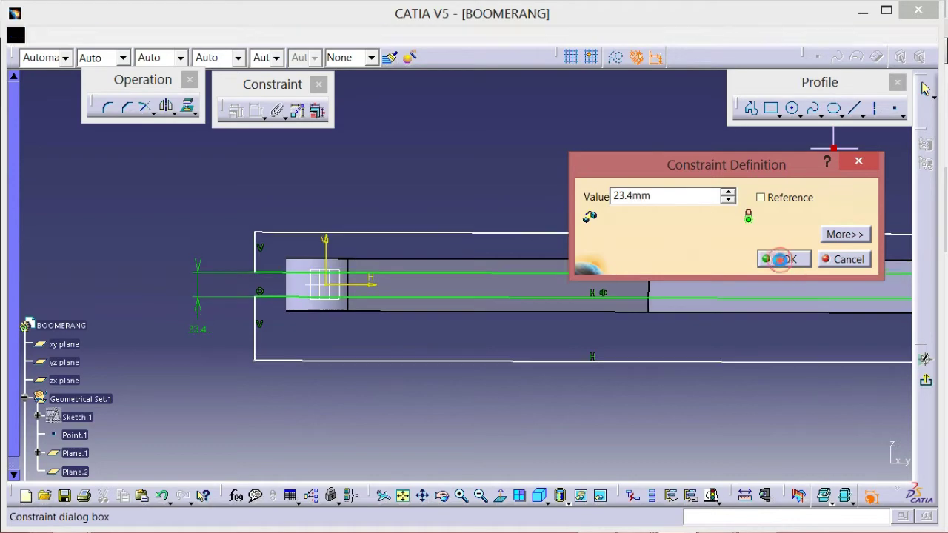
- Examine the constrained rectangles along the arm's full length, with the view normal to the sketch plane
mouse_move(534, 151)
middle_mouse_down()
mouse_move(385, 150)
mouse_move(394, 138)
mouse_move(568, 135)
mouse_move(544, 125)
mouse_move(584, 191)
middle_mouse_up()
left_click(385, 150)
left_click(552, 128)
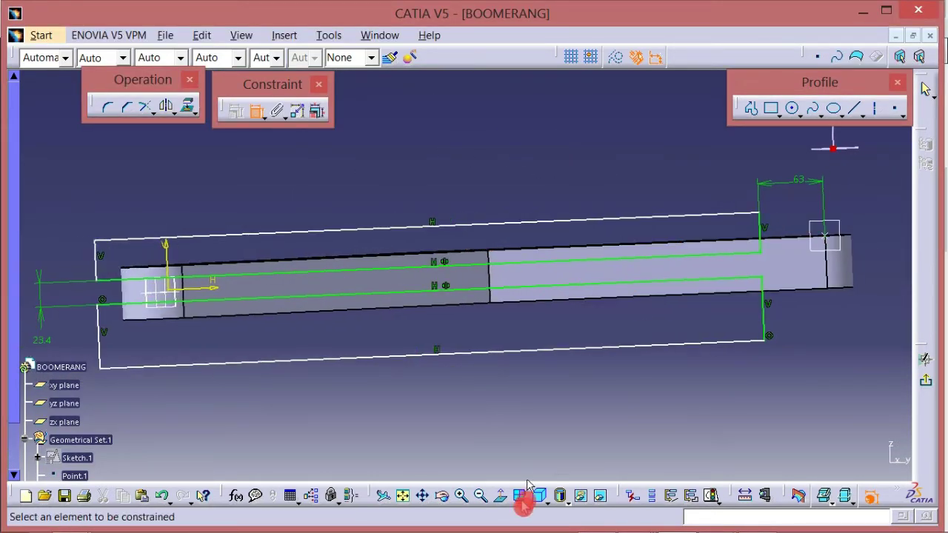
left_click(501, 496)
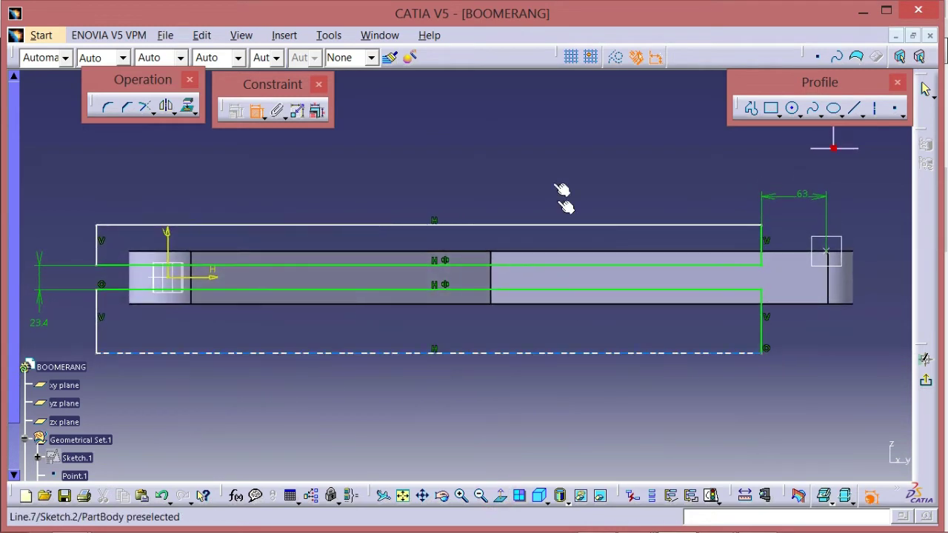
middle_click_drag(528, 176, 562, 188)
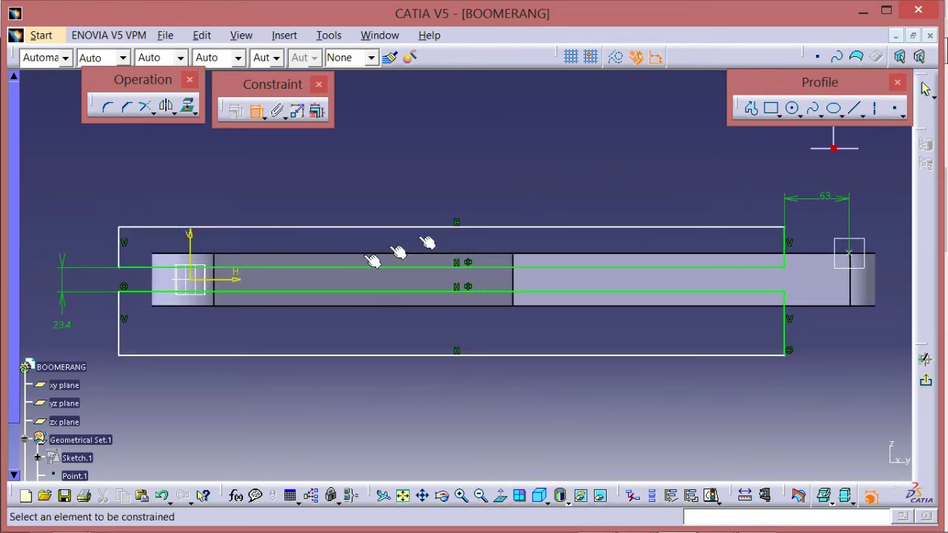
mouse_move(500, 215)
middle_mouse_down()
mouse_move(561, 205)
mouse_move(570, 216)
middle_mouse_up()
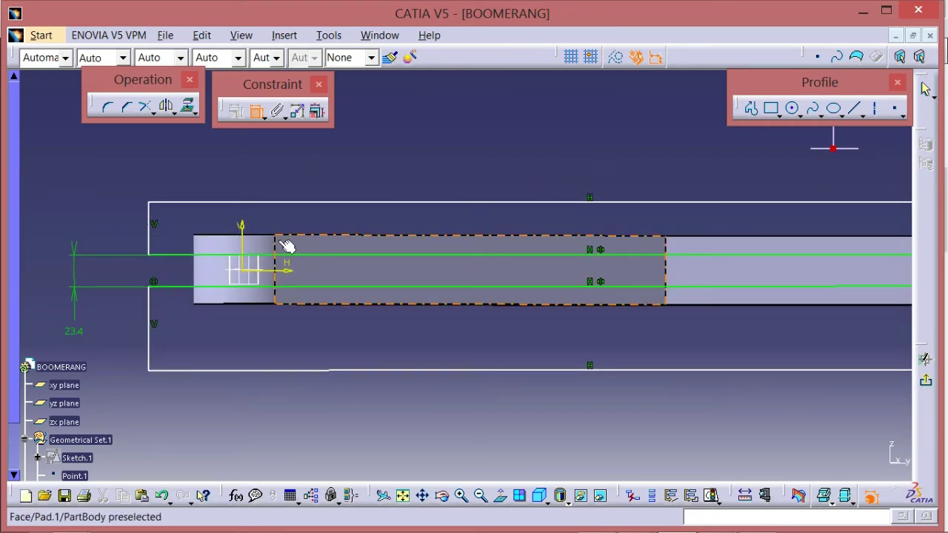
mouse_move(434, 348)
middle_mouse_down()
mouse_move(368, 343)
mouse_move(368, 374)
middle_mouse_up()
mouse_move(565, 362)
middle_mouse_down()
mouse_move(489, 356)
mouse_move(499, 382)
mouse_move(523, 391)
middle_mouse_up()
middle_click_drag(674, 396, 681, 406)
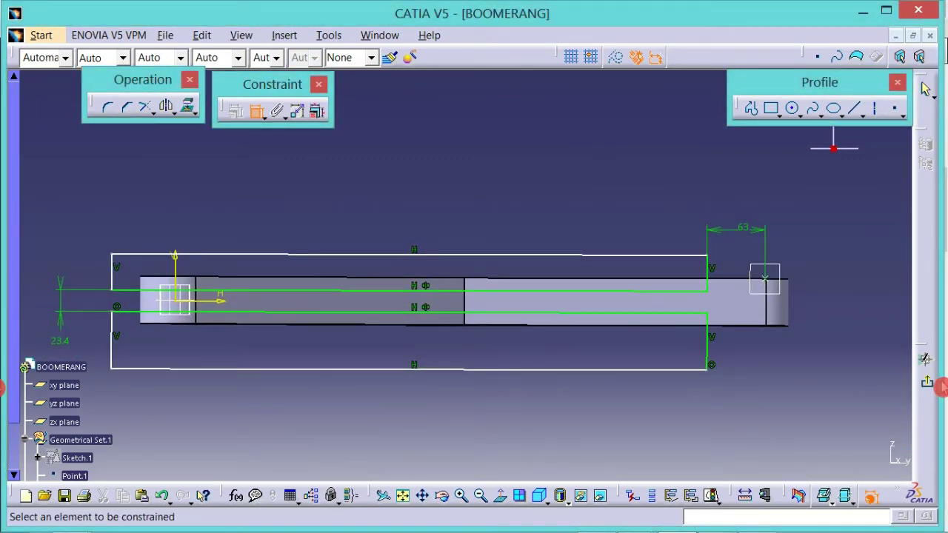
- Exit the sketch and preview a Pocket of Sketch.2 with a depth of 300 mm
left_click(924, 383)
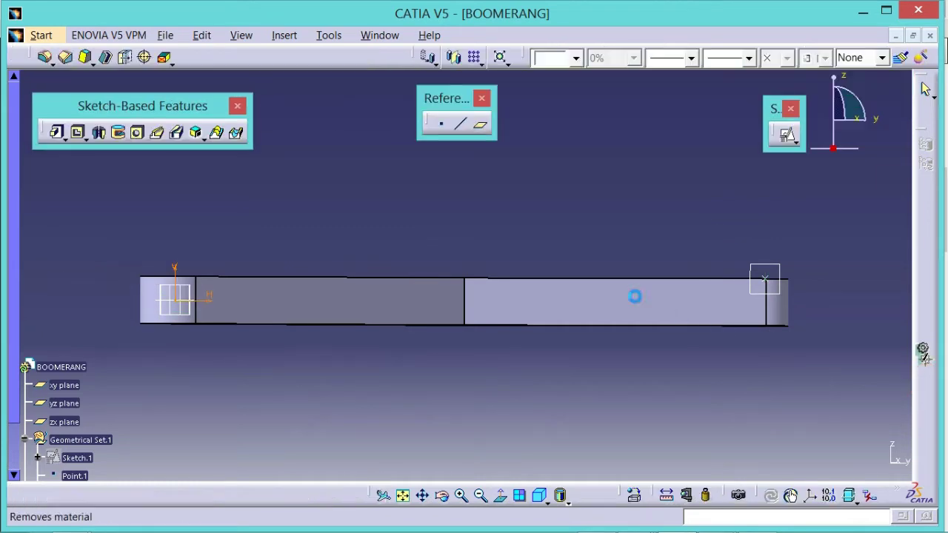
mouse_move(579, 220)
middle_mouse_down()
mouse_move(459, 268)
mouse_move(444, 326)
middle_mouse_up()
left_click(78, 132)
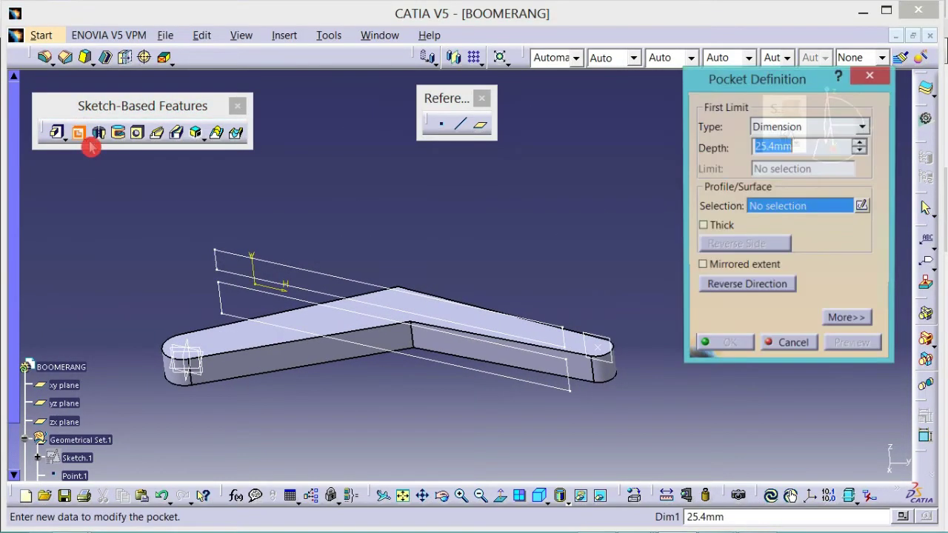
mouse_move(511, 235)
middle_mouse_down()
mouse_move(484, 234)
mouse_move(487, 328)
middle_mouse_up()
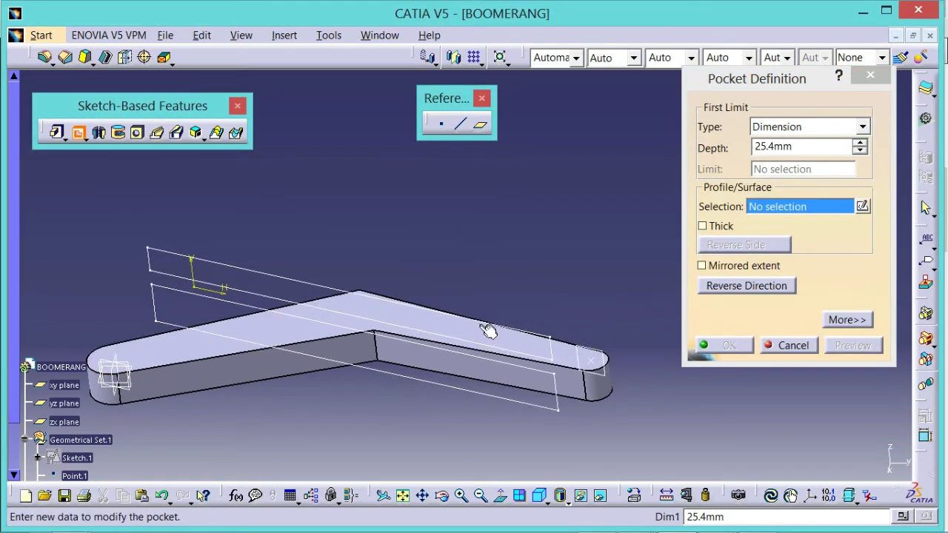
left_click(391, 322)
middle_click_drag(551, 254, 567, 323)
left_click(565, 247)
left_click_drag(797, 148, 741, 149)
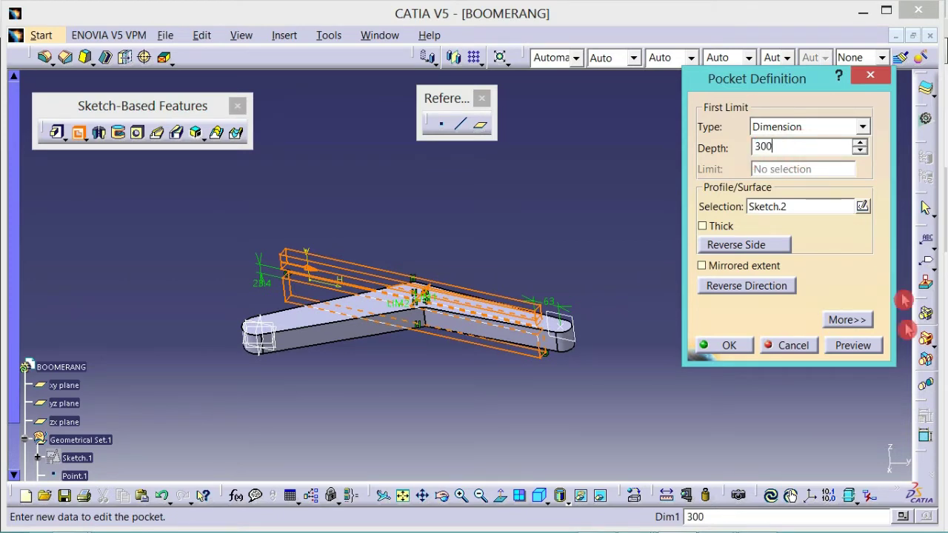
left_click(852, 346)
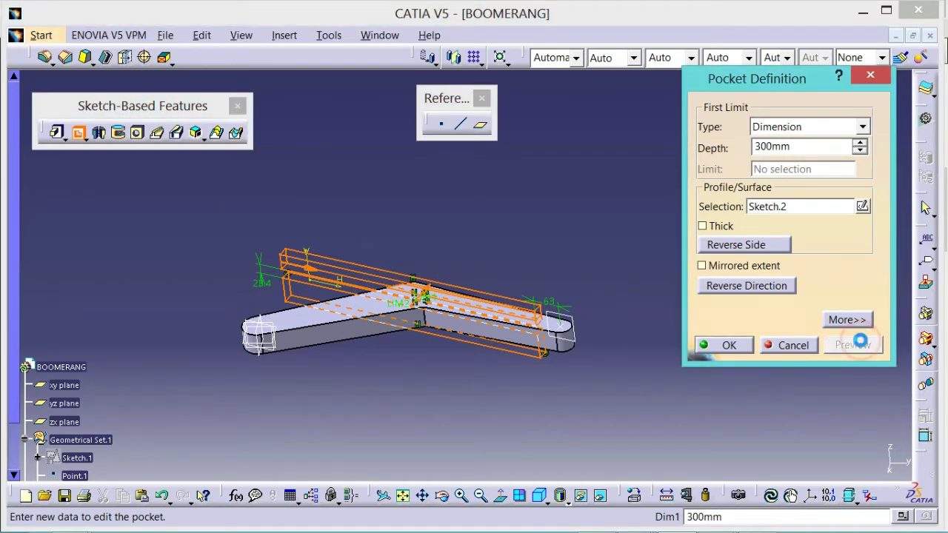
- Give the pocket a mirrored extent and create it to thin the arm on both faces
left_click(755, 263)
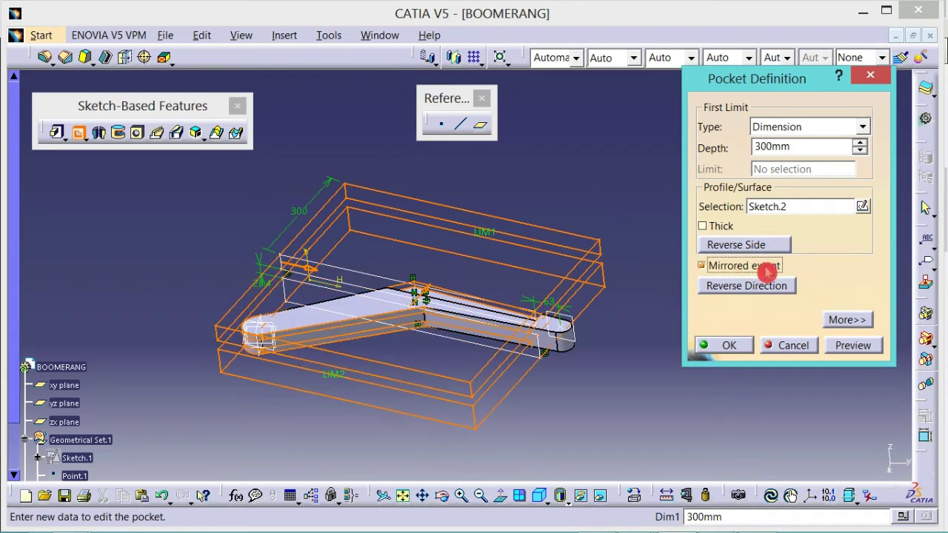
middle_click_drag(648, 364, 518, 452)
left_click(733, 346)
left_click(512, 362)
- Switch to the drawing in Adobe Reader and examine the overall views and section A-A's stepped hole at the wide end
left_click(546, 502)
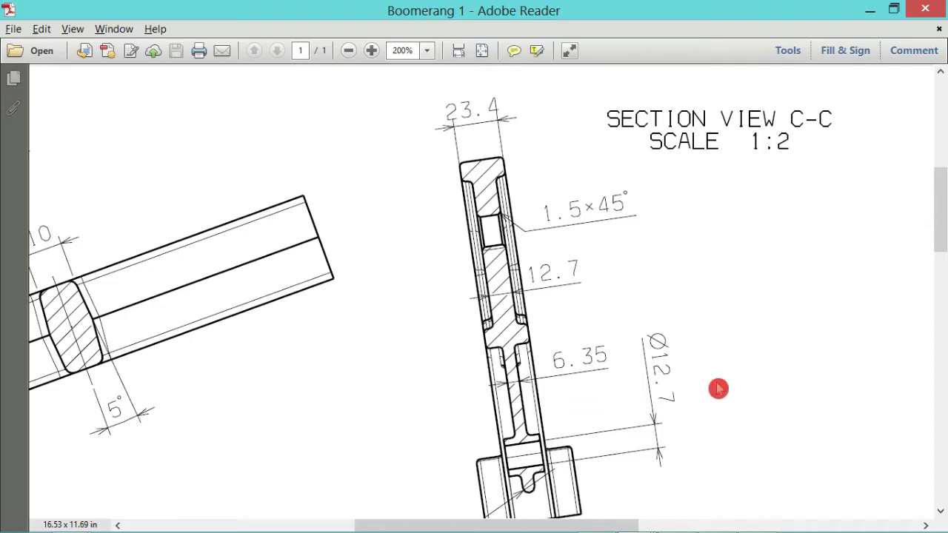
scroll(718, 389, "up", 3)
scroll(718, 388, "down", 2, "ctrl")
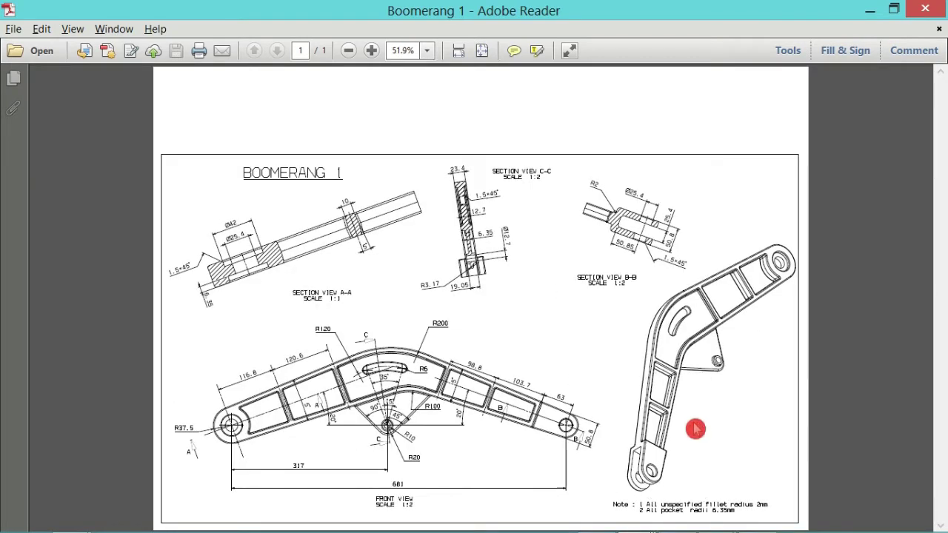
scroll(695, 429, "up", 1, "ctrl")
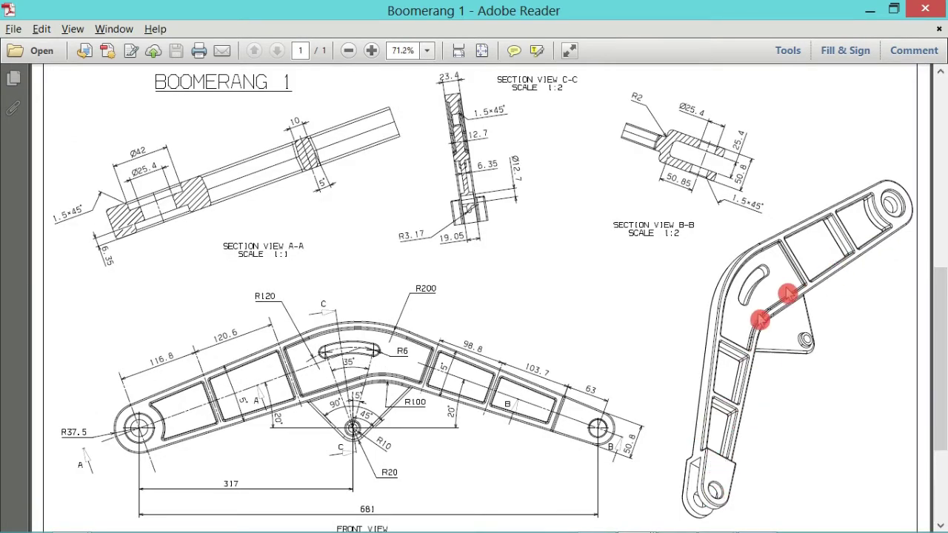
key("alt+Tab")
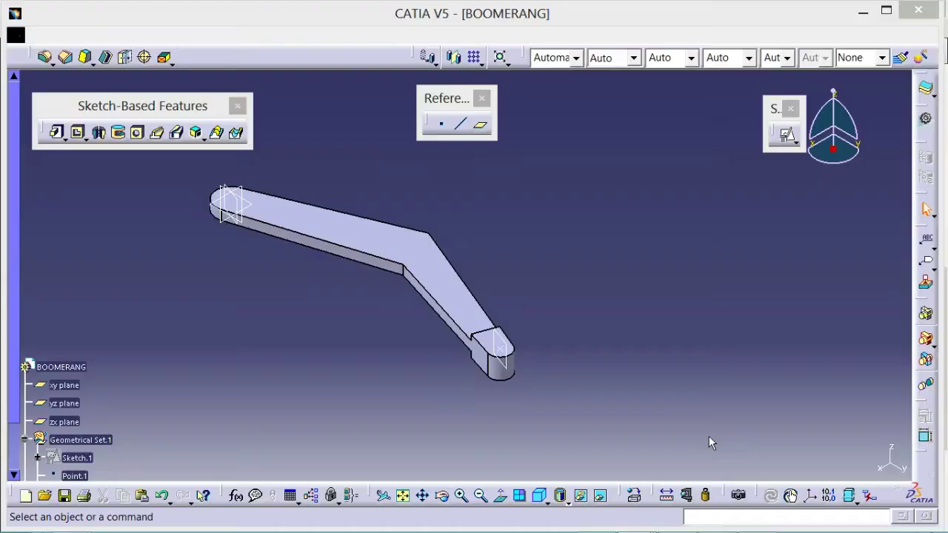
mouse_move(529, 307)
middle_mouse_down()
mouse_move(595, 319)
mouse_move(645, 294)
mouse_move(654, 262)
mouse_move(647, 303)
mouse_move(638, 267)
mouse_move(508, 366)
mouse_move(546, 354)
mouse_move(552, 334)
middle_mouse_up()
key("alt+Tab")
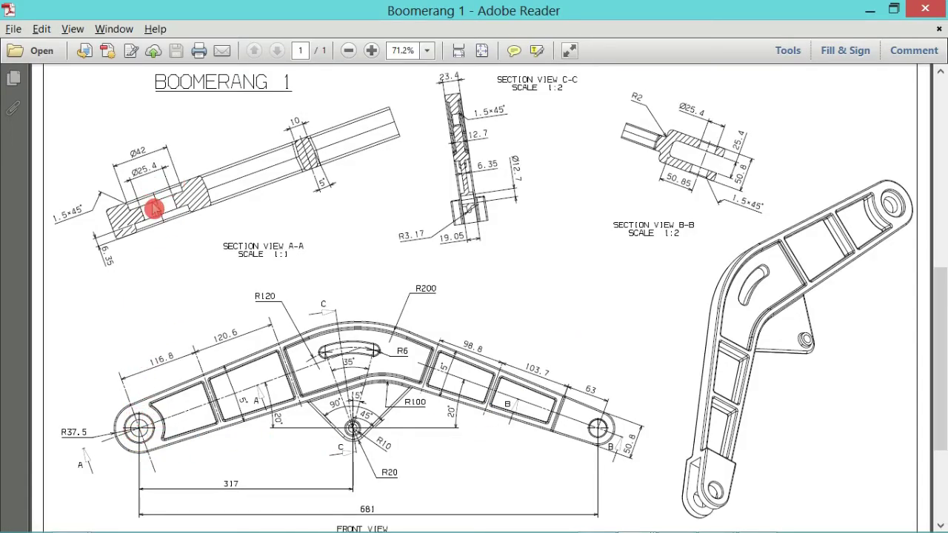
scroll(154, 209, "up", 1, "ctrl")
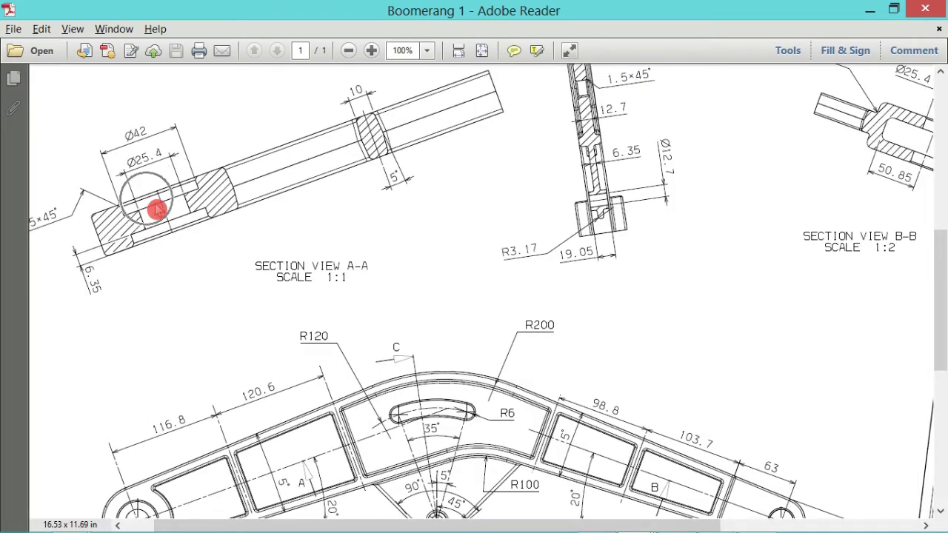
left_click_drag(355, 525, 328, 526)
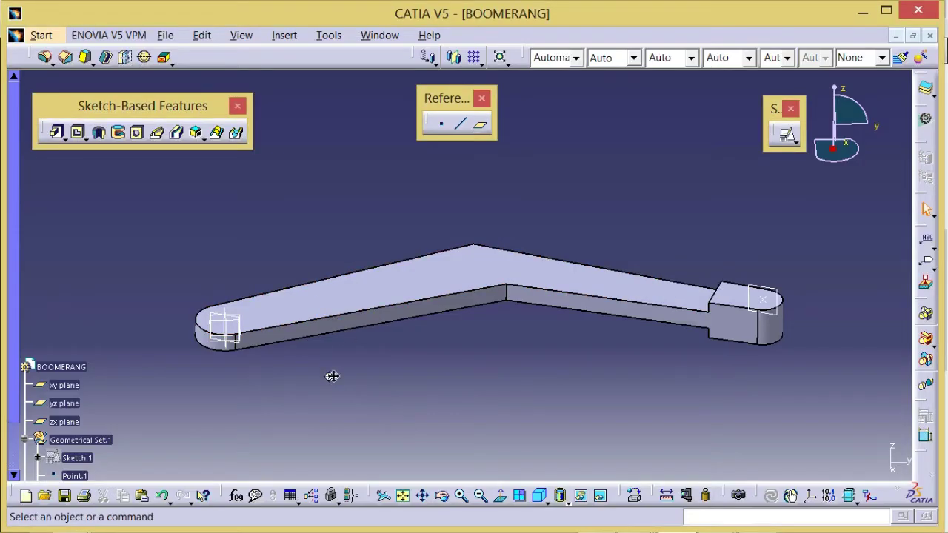
- Switch back to CATIA and create a circle-centre reference point from the upper rounded edge of the arm's wide end
mouse_move(370, 370)
middle_mouse_down()
mouse_move(398, 373)
mouse_move(409, 319)
mouse_move(356, 203)
middle_mouse_up()
left_click(442, 124)
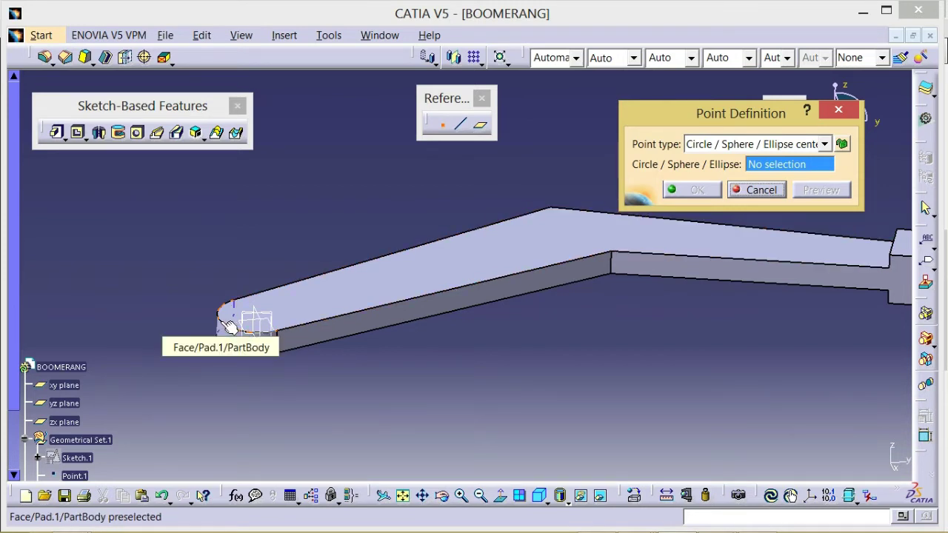
left_click(223, 323)
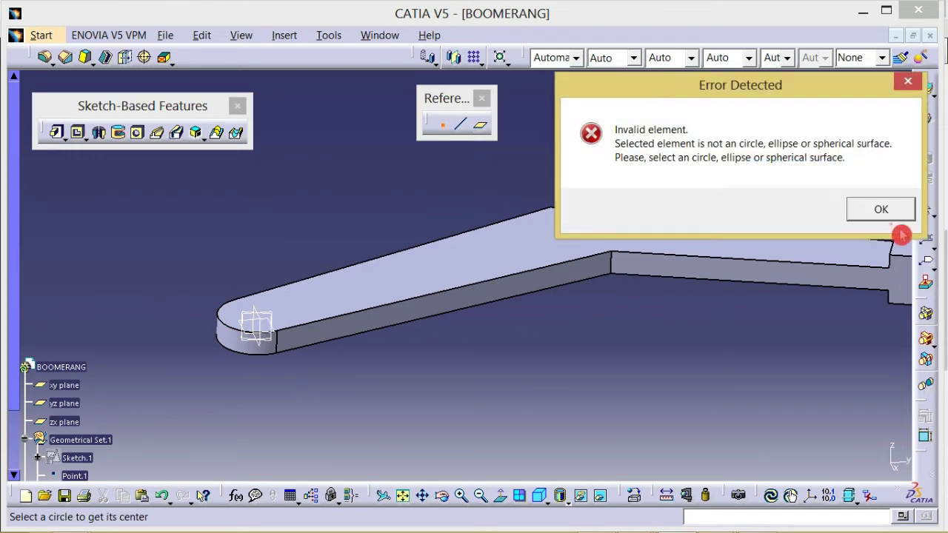
left_click(881, 209)
middle_click_drag(393, 269, 364, 292)
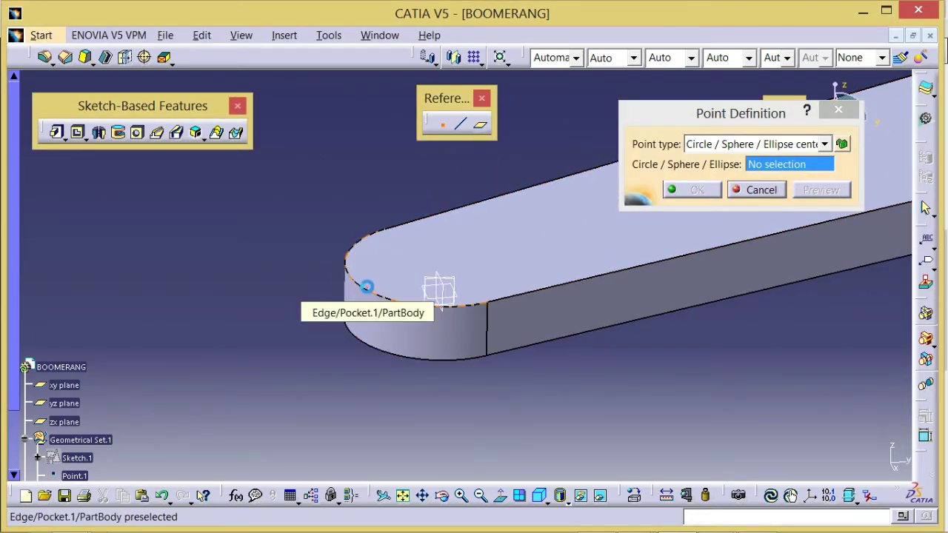
left_click(366, 287)
middle_click_drag(577, 350, 482, 356)
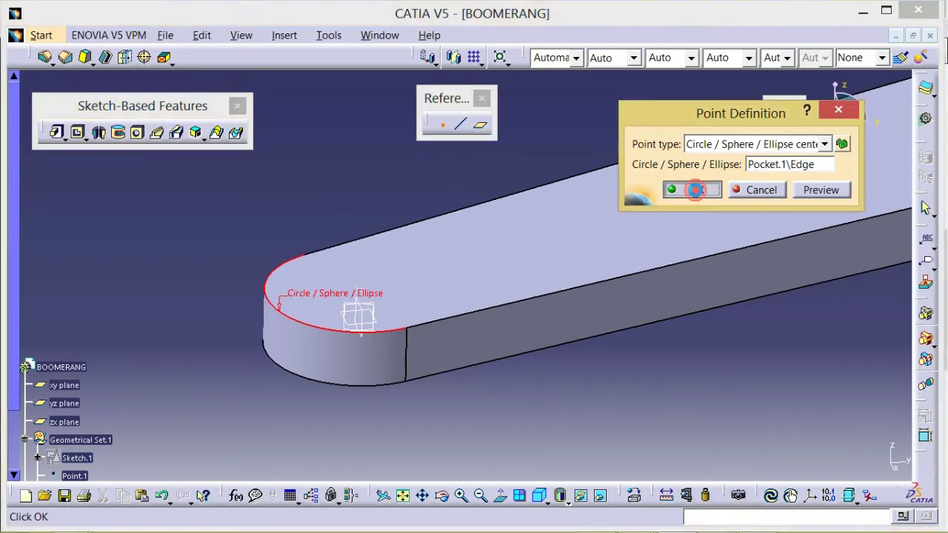
left_click(695, 189)
mouse_move(693, 368)
middle_mouse_down()
mouse_move(554, 365)
mouse_move(565, 388)
mouse_move(528, 324)
mouse_move(411, 230)
middle_mouse_up()
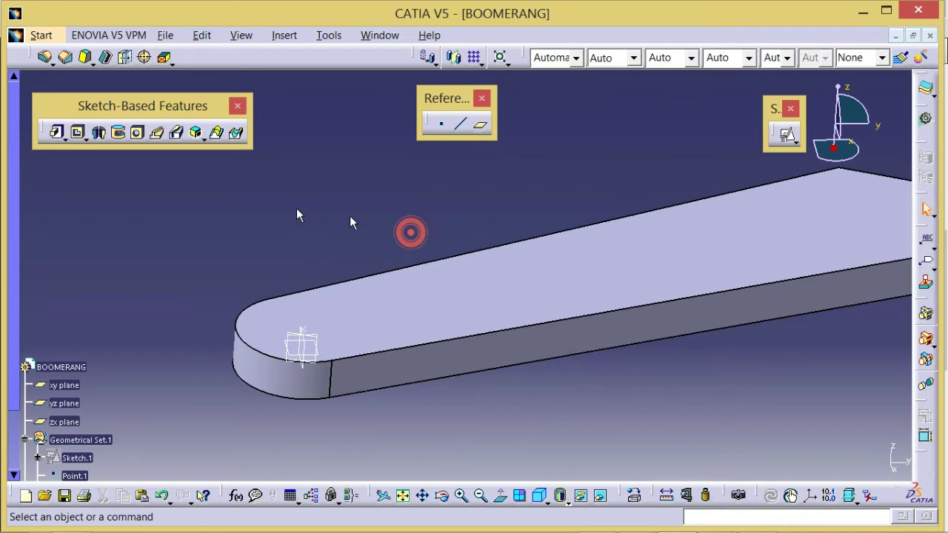
- Start a Hole on the arm's upper face, positioned at the centre point of the wide end
left_click(137, 133)
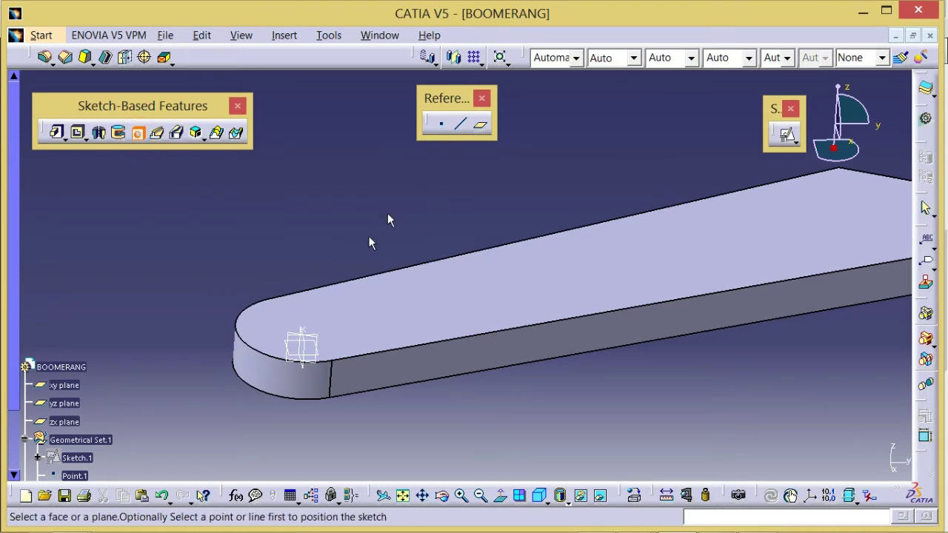
left_click(303, 331)
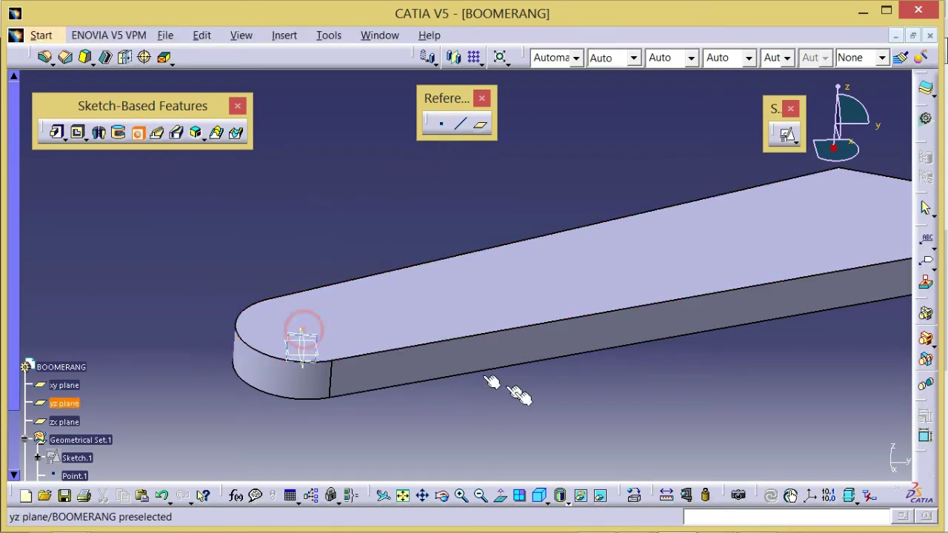
mouse_move(510, 395)
middle_mouse_down()
mouse_move(478, 416)
mouse_move(541, 317)
middle_mouse_up()
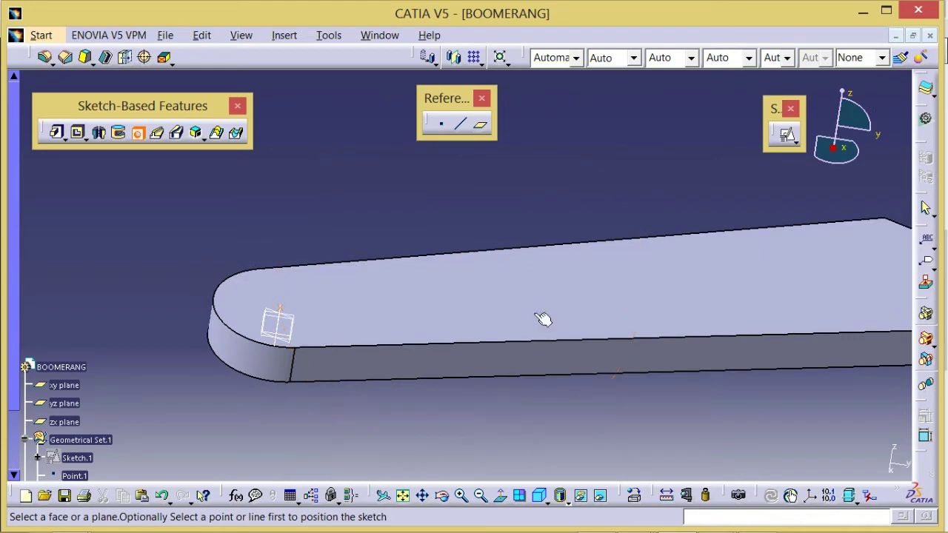
left_click(518, 281)
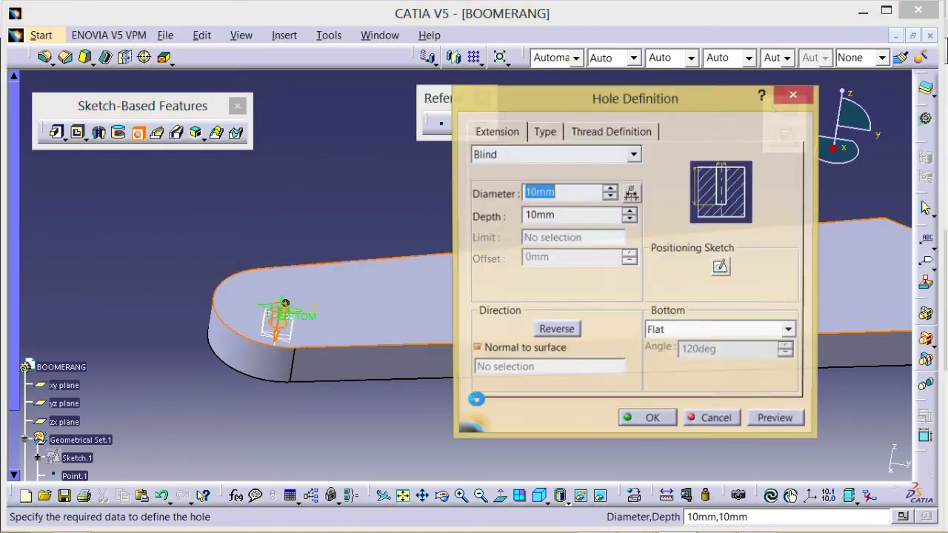
middle_click_drag(389, 402, 437, 348)
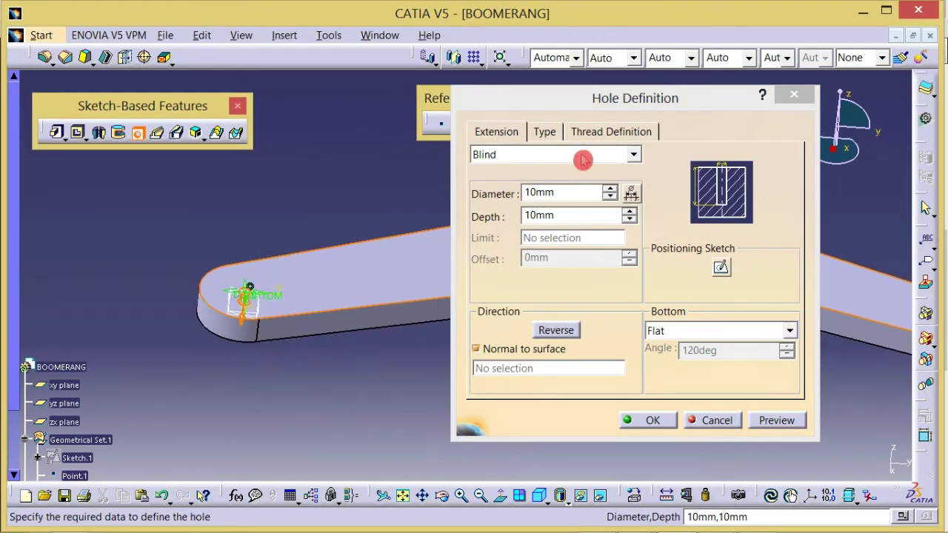
- Change the hole type to Counterbored
left_click(544, 131)
left_click_drag(564, 98, 627, 93)
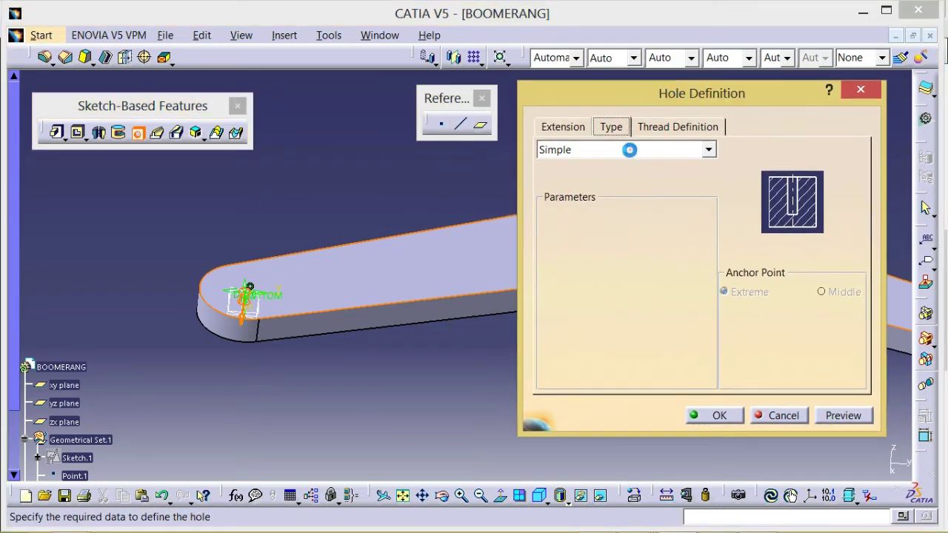
left_click(629, 149)
left_click(630, 193)
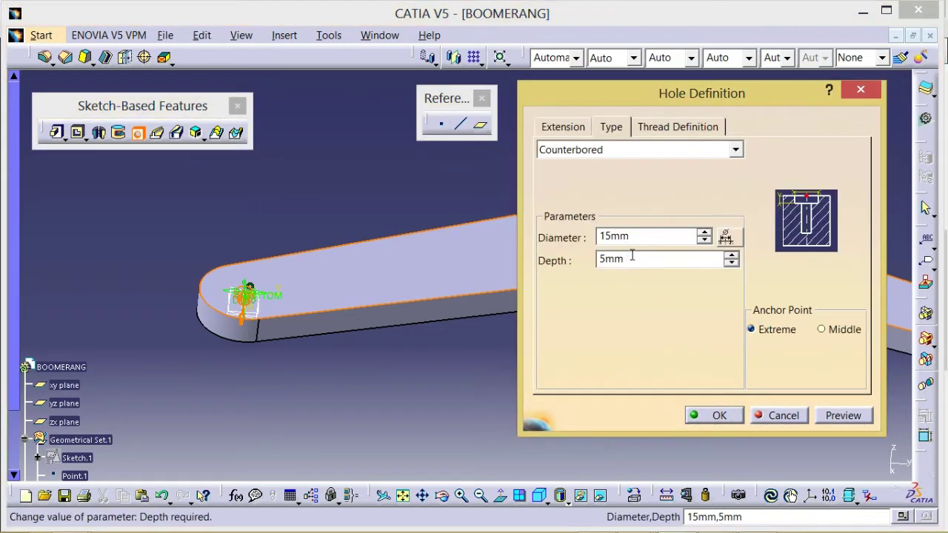
left_click(630, 256)
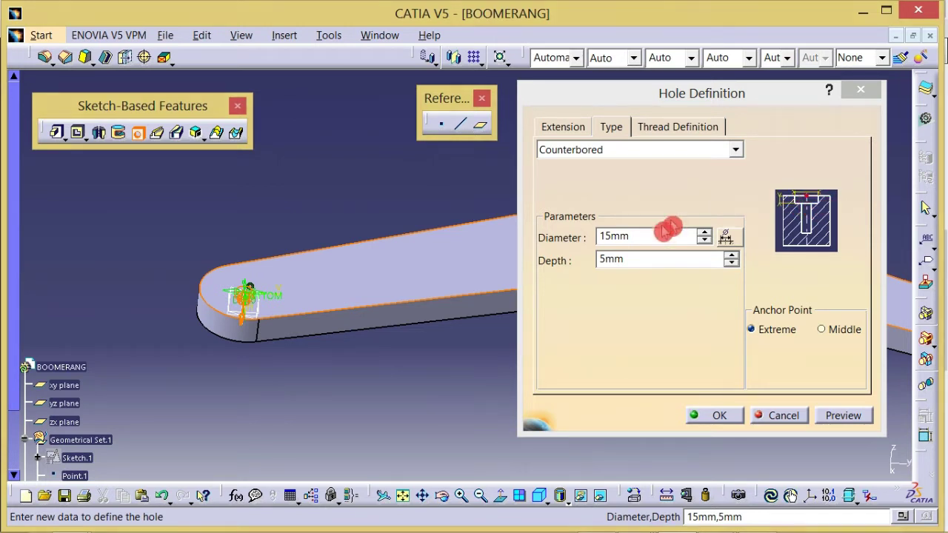
- Set the counterbore diameter to 42 mm and its depth to 6.35 mm
double_click(643, 234)
type("2")
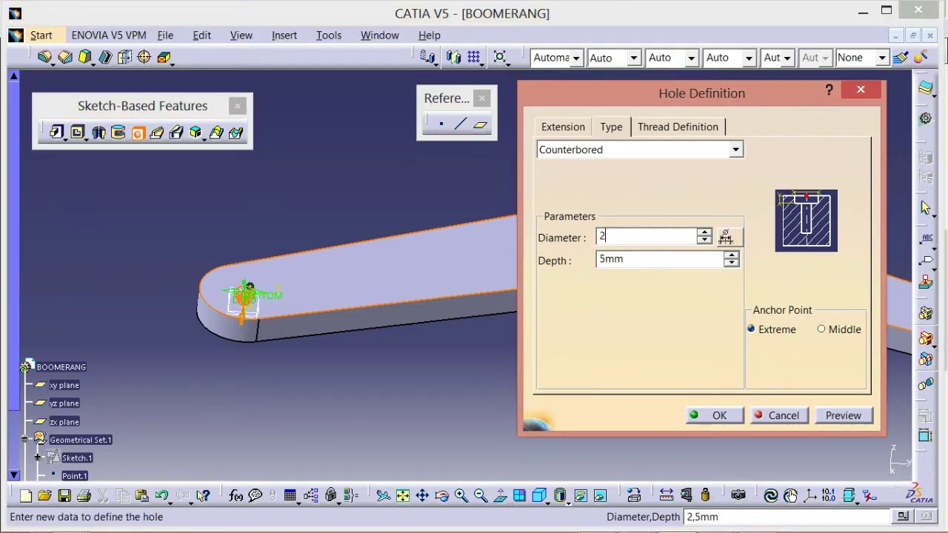
type("4")
left_click(633, 258)
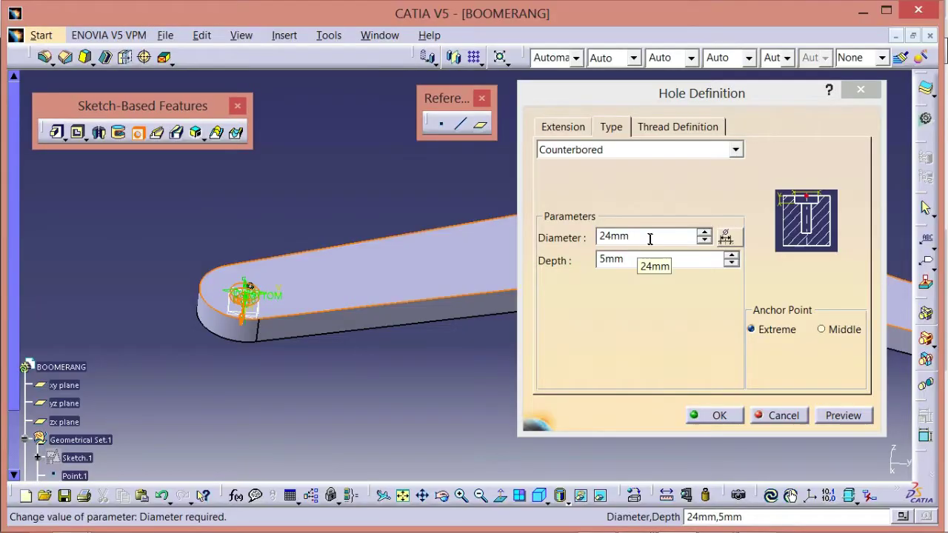
left_click_drag(648, 237, 580, 255)
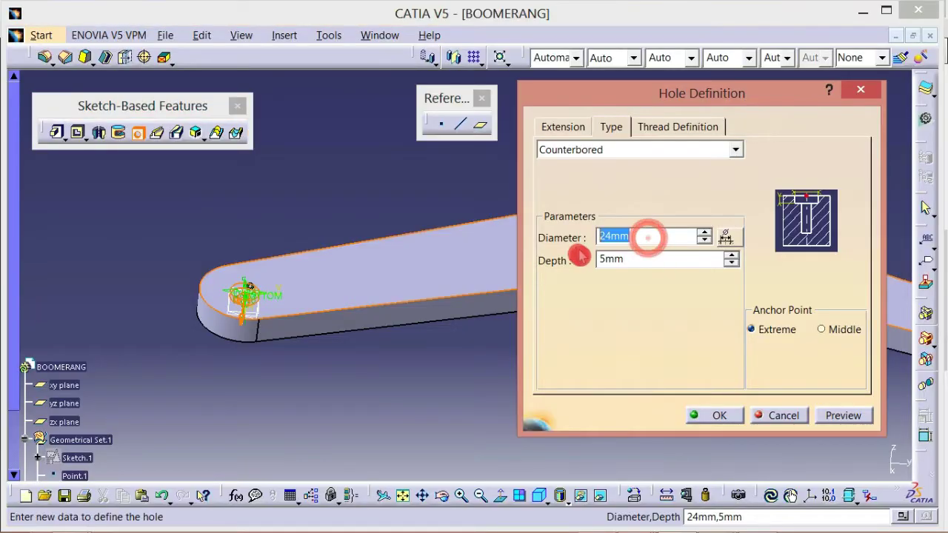
left_click(634, 258)
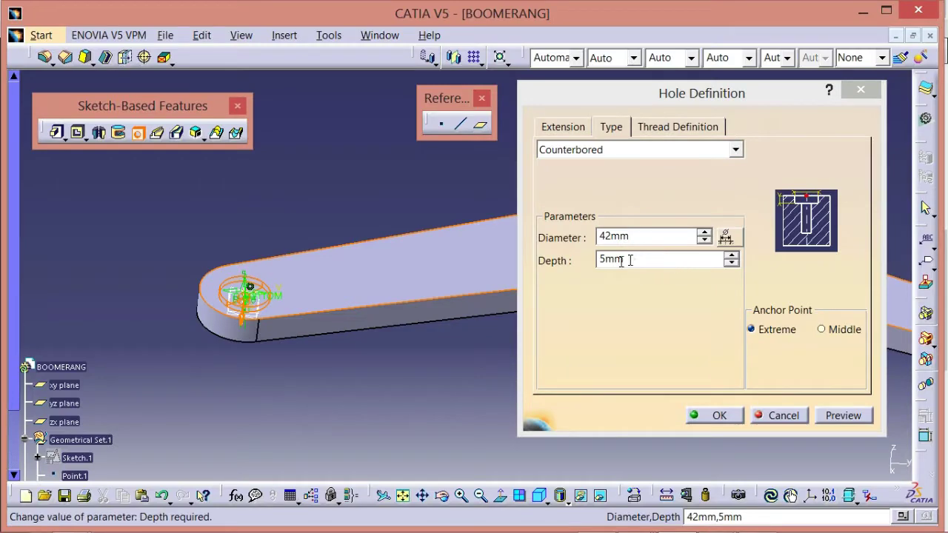
left_click_drag(671, 258, 554, 277)
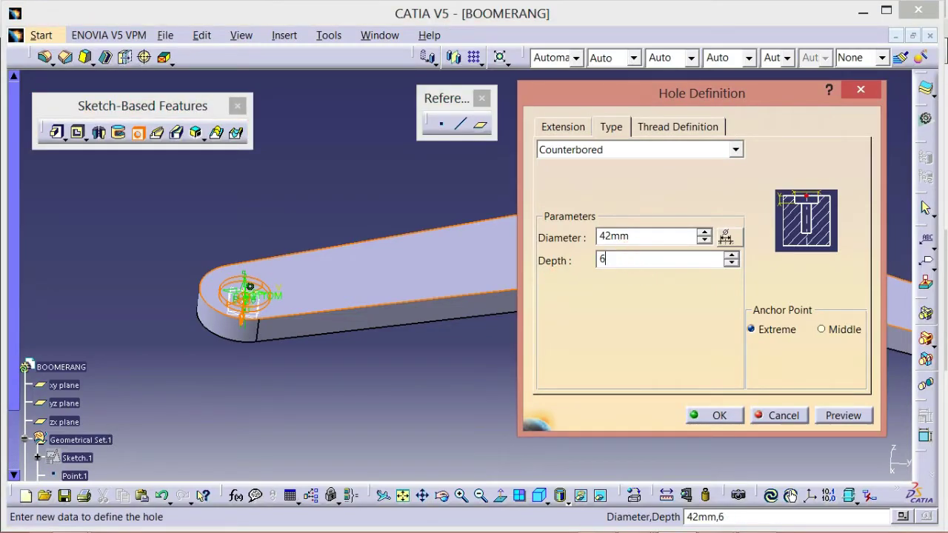
- Check the bore diameter in section A-A of the drawing and set the hole diameter to 25.4 mm
left_click(580, 133)
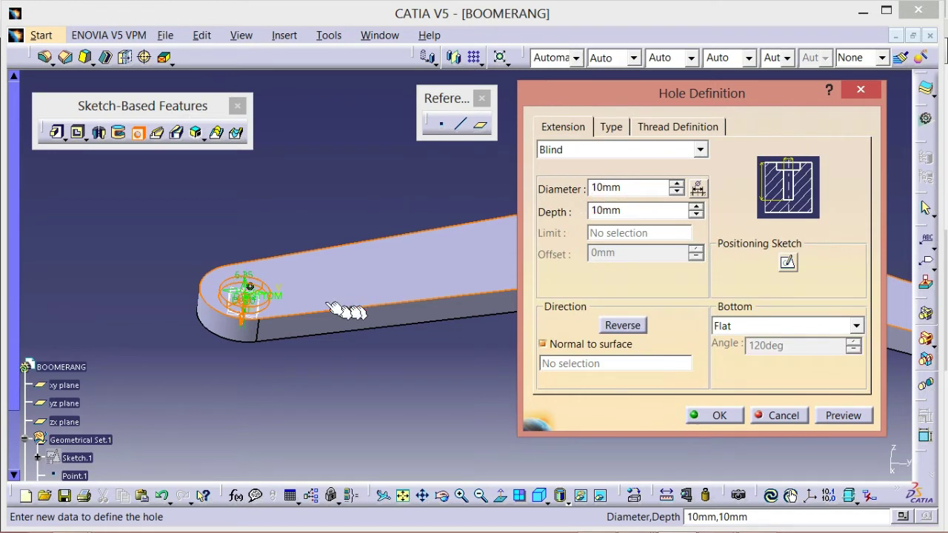
middle_click_drag(345, 361, 444, 200)
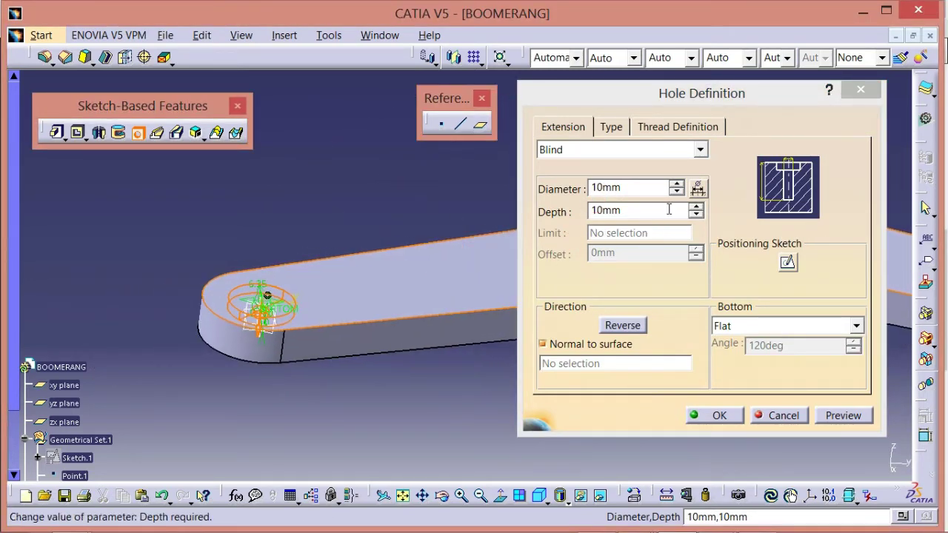
left_click(798, 194)
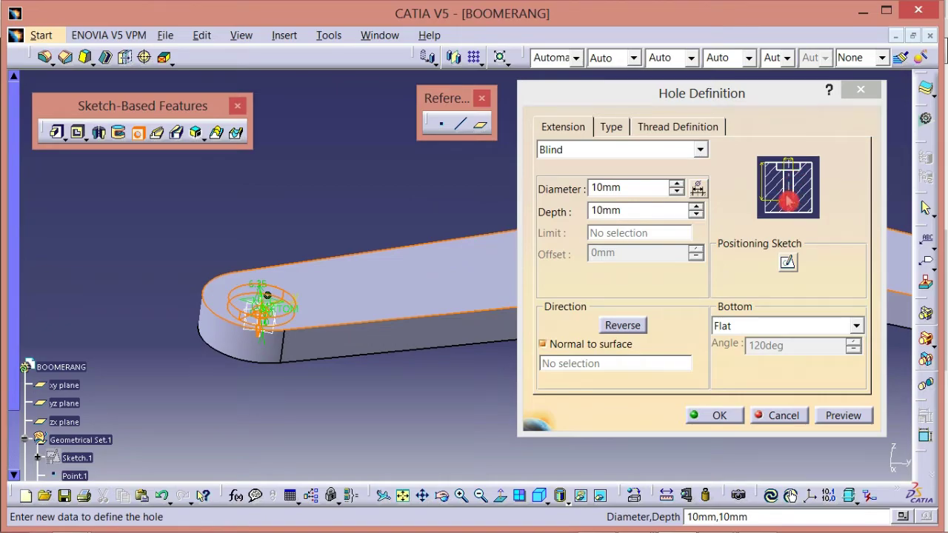
key("alt+Tab")
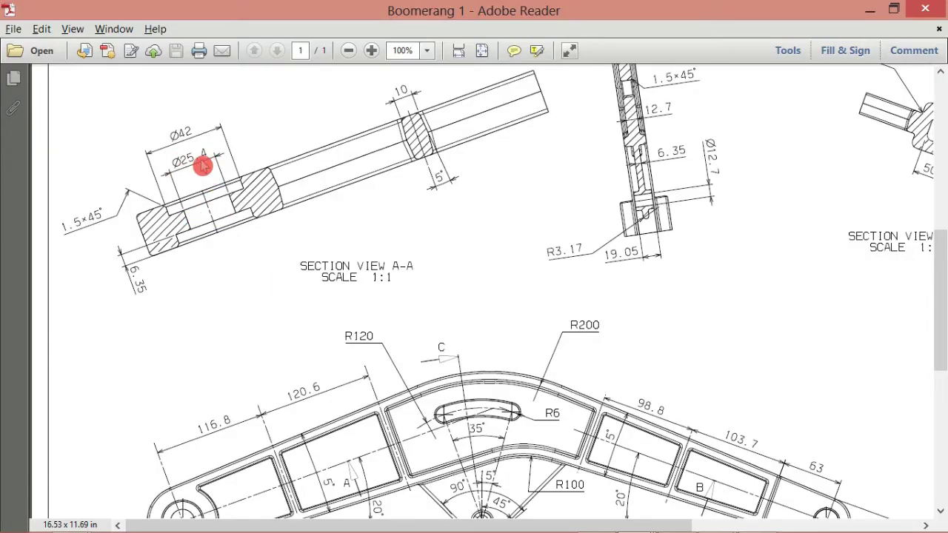
key("alt+Tab")
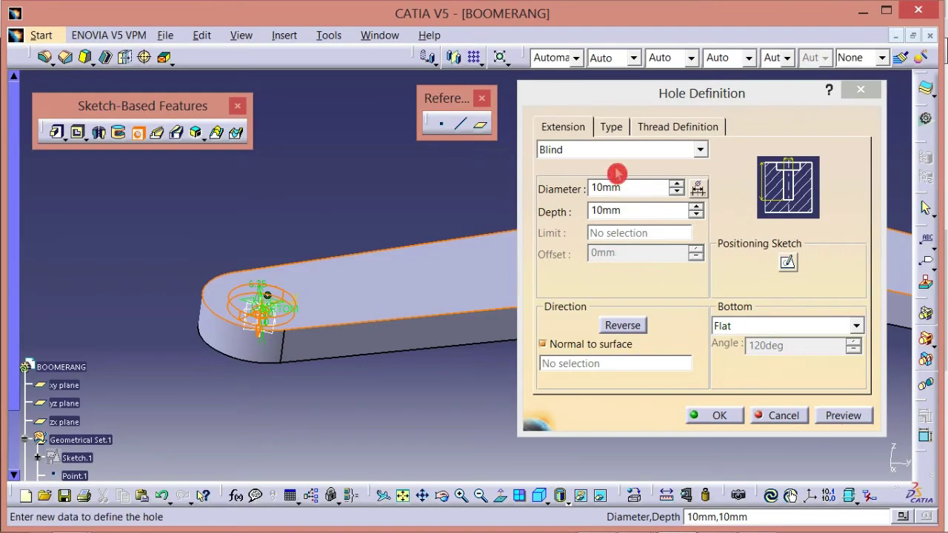
double_click(631, 188)
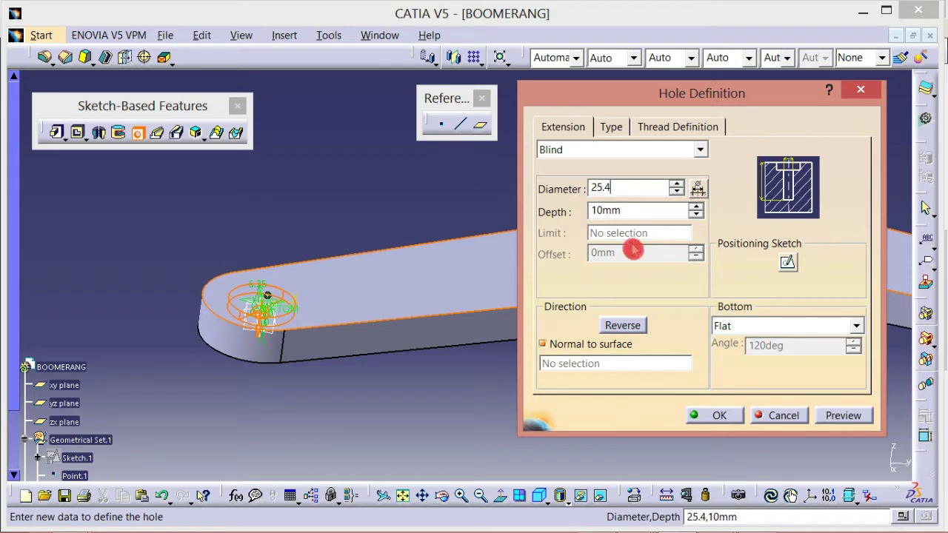
left_click(629, 211)
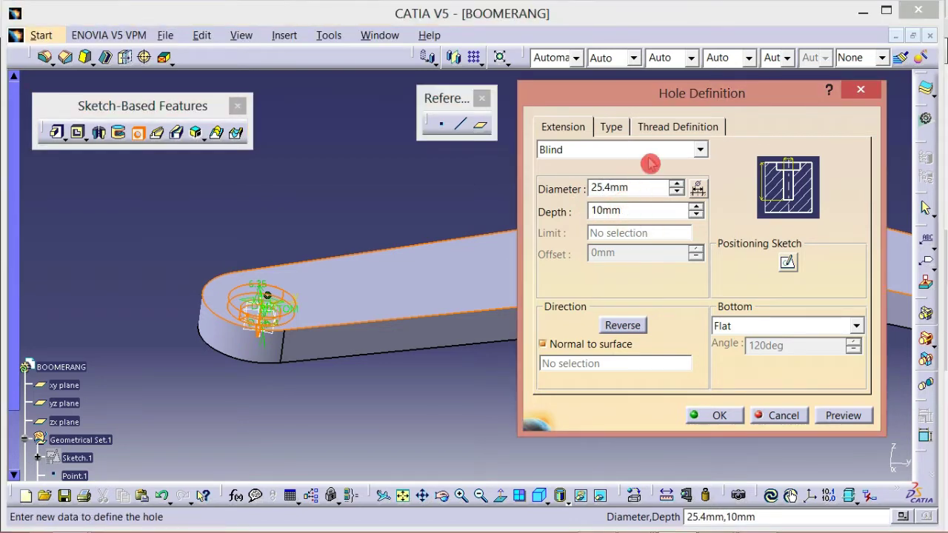
- Set the hole's extension to Up To Next, create it, and compare it with section A-A in the drawing
left_click(649, 157)
left_click(633, 183)
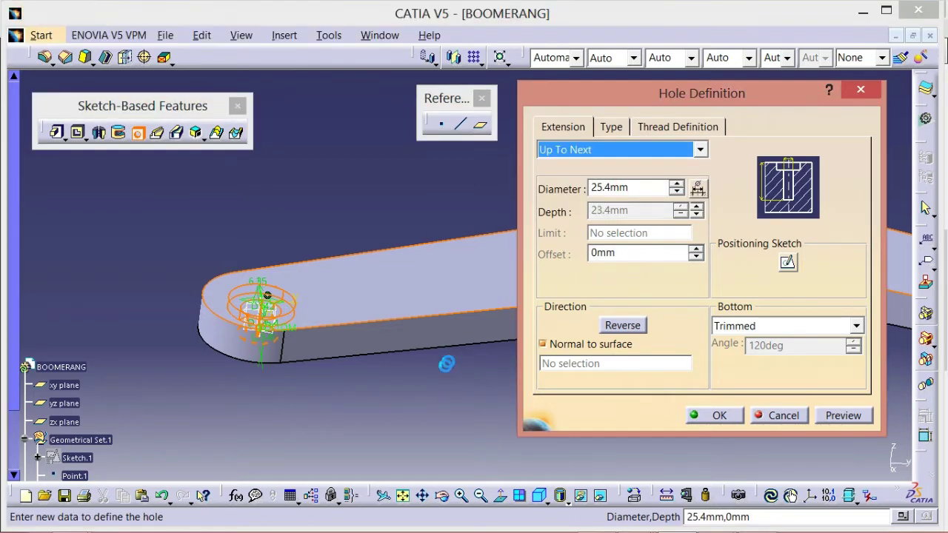
mouse_move(447, 381)
middle_mouse_down()
mouse_move(436, 353)
mouse_move(446, 237)
mouse_move(434, 330)
mouse_move(415, 374)
mouse_move(482, 430)
mouse_move(498, 204)
mouse_move(508, 268)
mouse_move(488, 378)
mouse_move(503, 345)
mouse_move(516, 358)
middle_mouse_up()
left_click(735, 423)
key("alt+Tab")
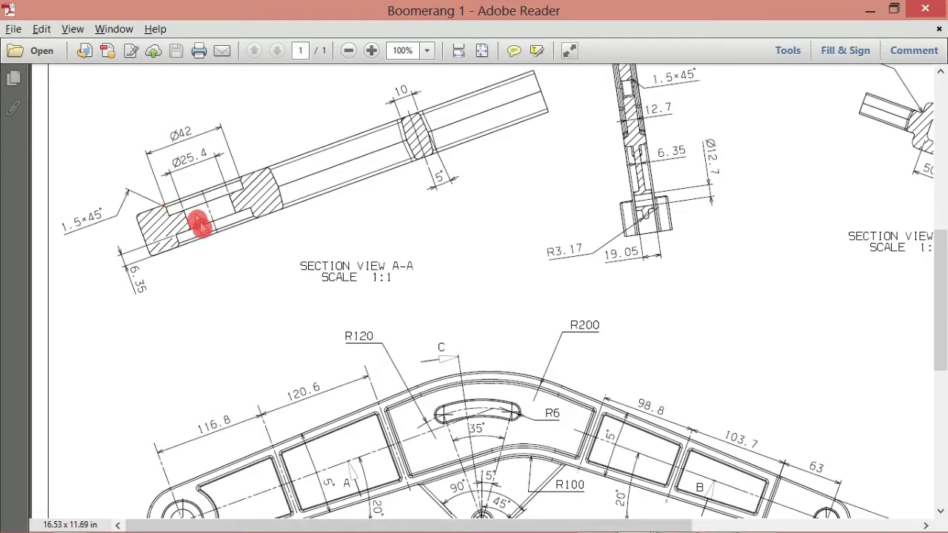
key("alt+Tab")
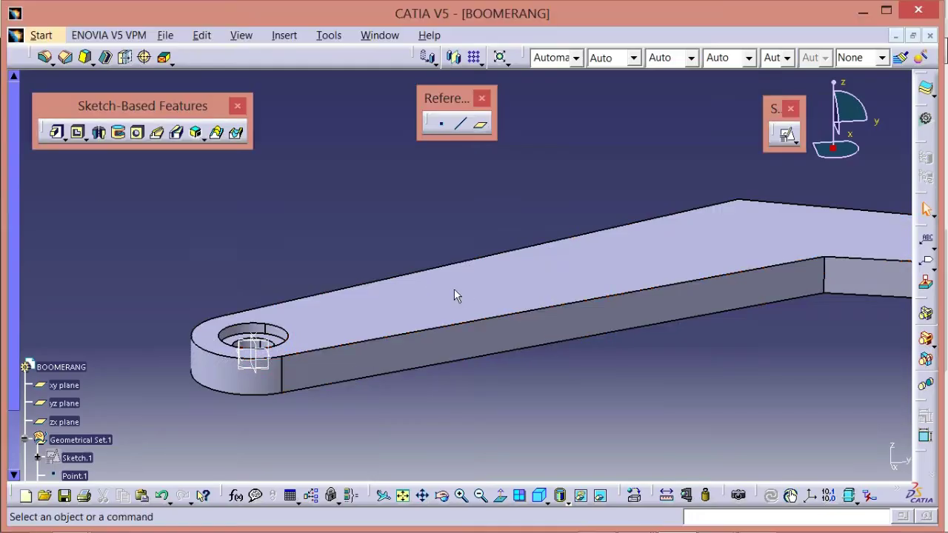
- Expand the PartBody features in the specification tree and float the transformation features toolbar over the model
middle_click_drag(461, 408, 496, 405)
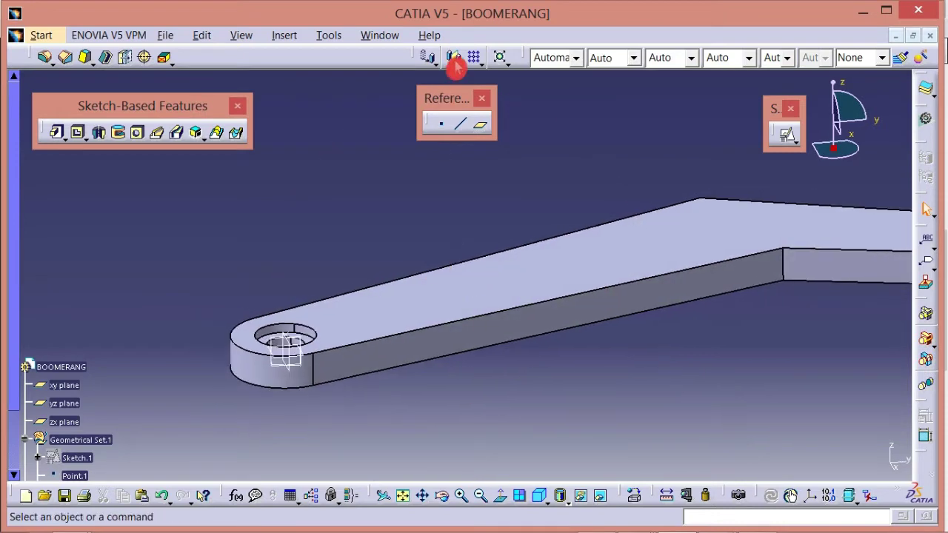
left_click(452, 57)
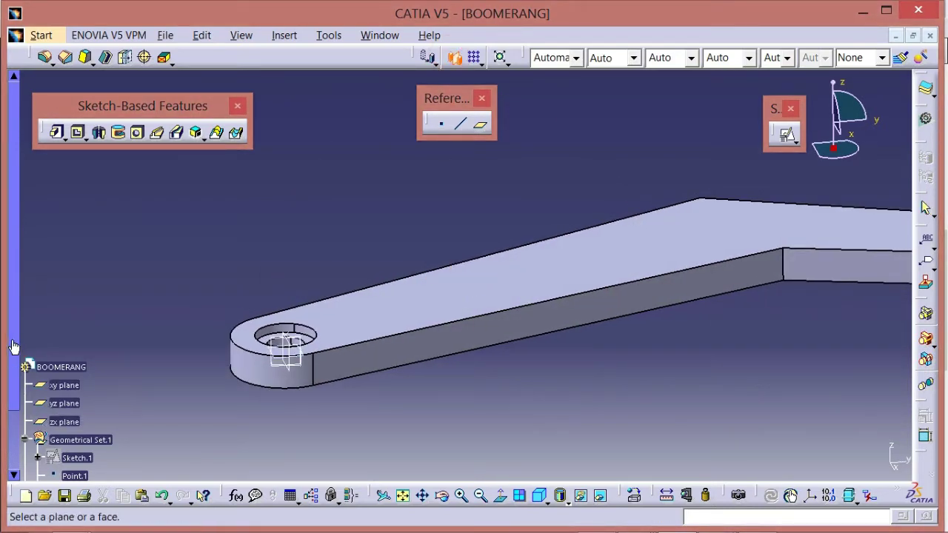
left_click_drag(16, 346, 15, 462)
scroll(89, 457, "down", 3)
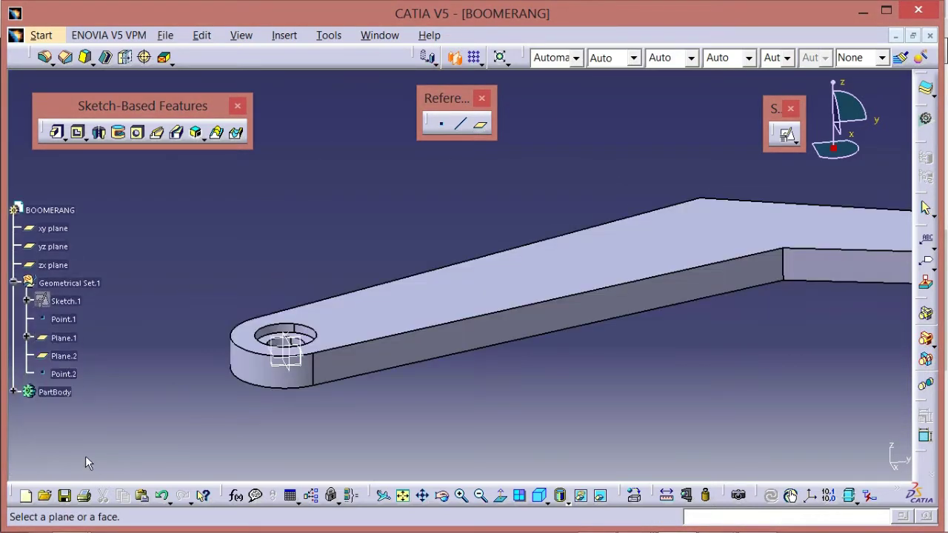
left_click(12, 394)
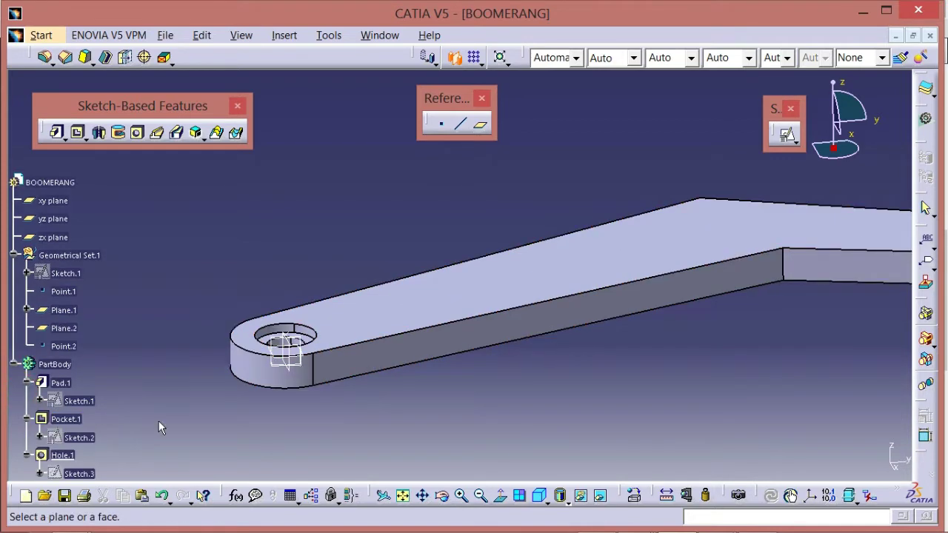
scroll(159, 420, "down", 8)
middle_click_drag(406, 400, 247, 377)
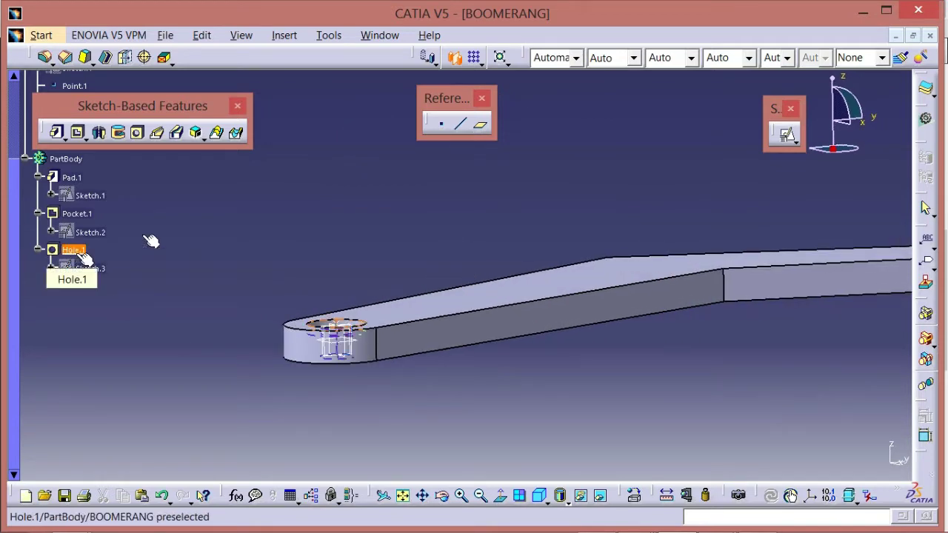
left_click(425, 58)
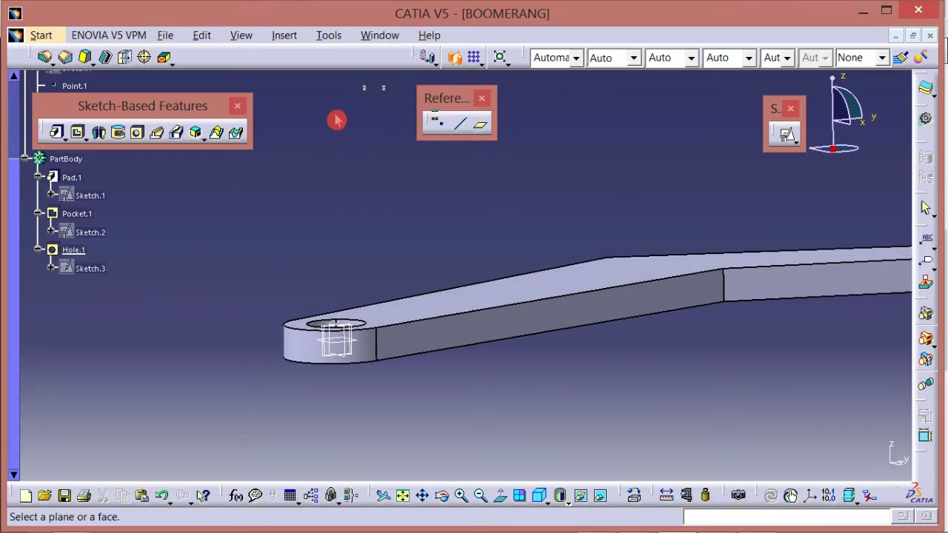
left_click_drag(337, 120, 340, 122)
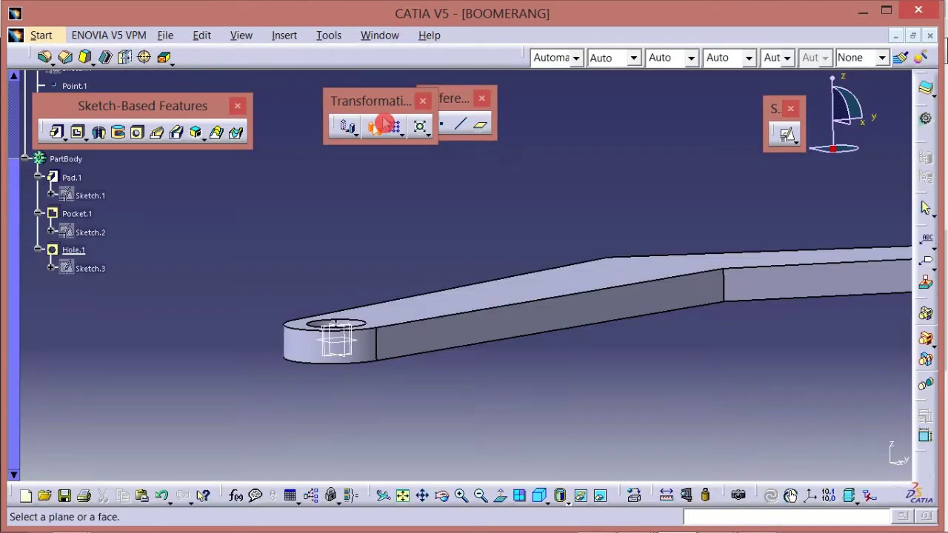
- Mirror the counterbored hole about the xy plane to repeat it on the arm's underside
left_click(82, 252)
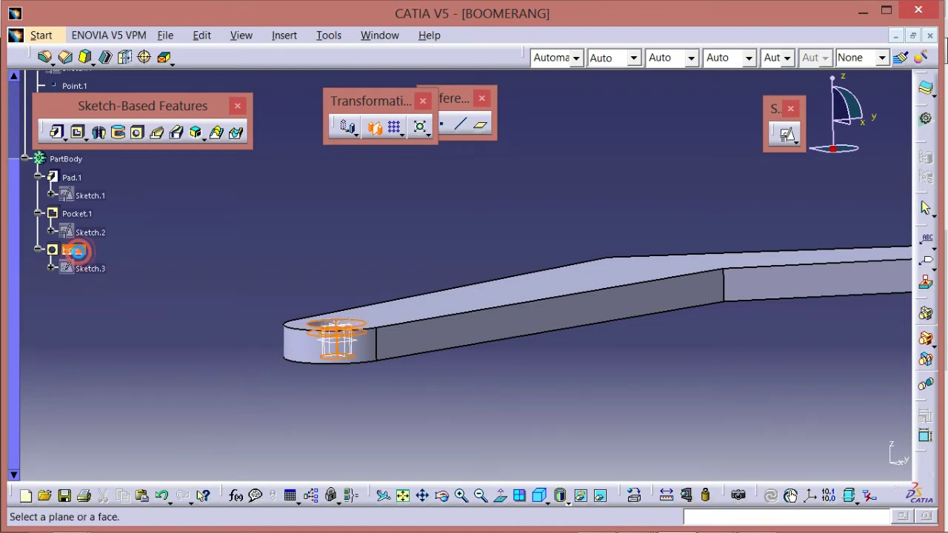
mouse_move(457, 396)
middle_mouse_down()
mouse_move(468, 398)
mouse_move(466, 415)
mouse_move(509, 331)
mouse_move(537, 303)
middle_mouse_up()
left_click(797, 424)
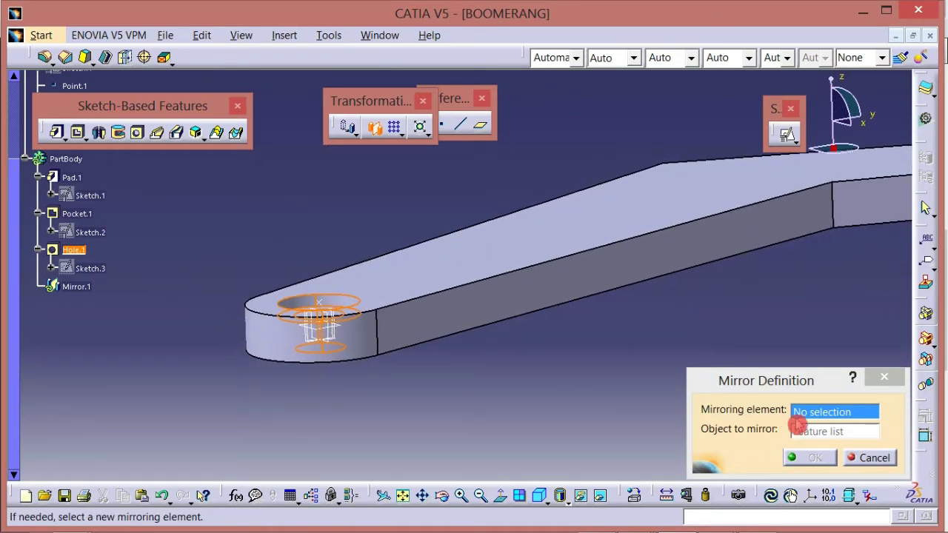
left_click(345, 328)
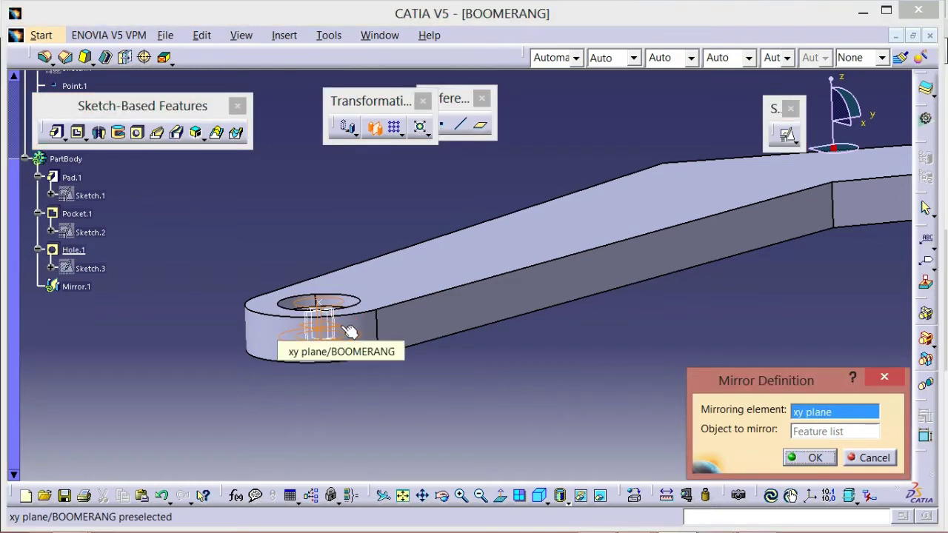
middle_click_drag(374, 392, 465, 291)
scroll(436, 394, "up", 1)
left_click(814, 457)
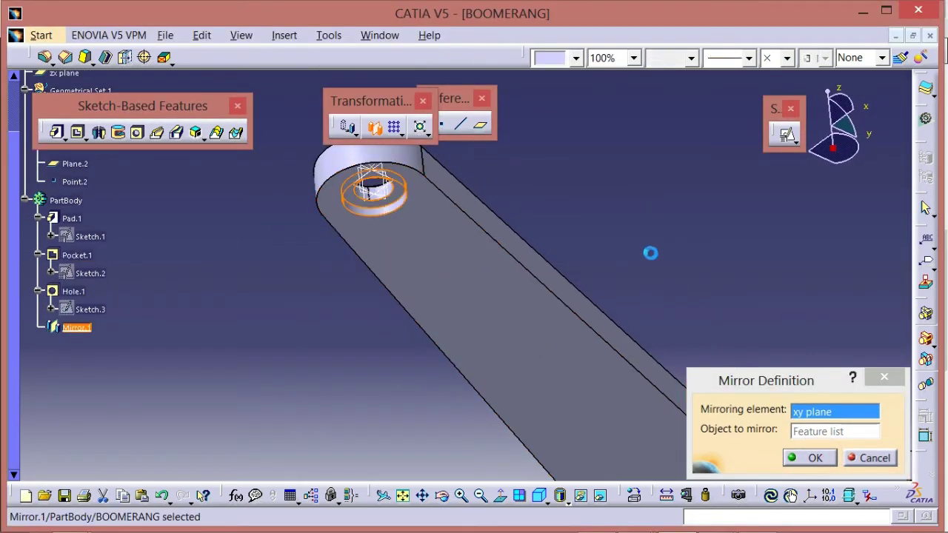
middle_click_drag(527, 218, 377, 440)
mouse_move(575, 330)
middle_mouse_down()
mouse_move(402, 364)
mouse_move(501, 349)
mouse_move(503, 436)
middle_mouse_up()
left_click(501, 350)
- Switch to the drawing in Adobe Reader and examine section B-B, the front view and the isometric view for the forked end
key("alt+Tab")
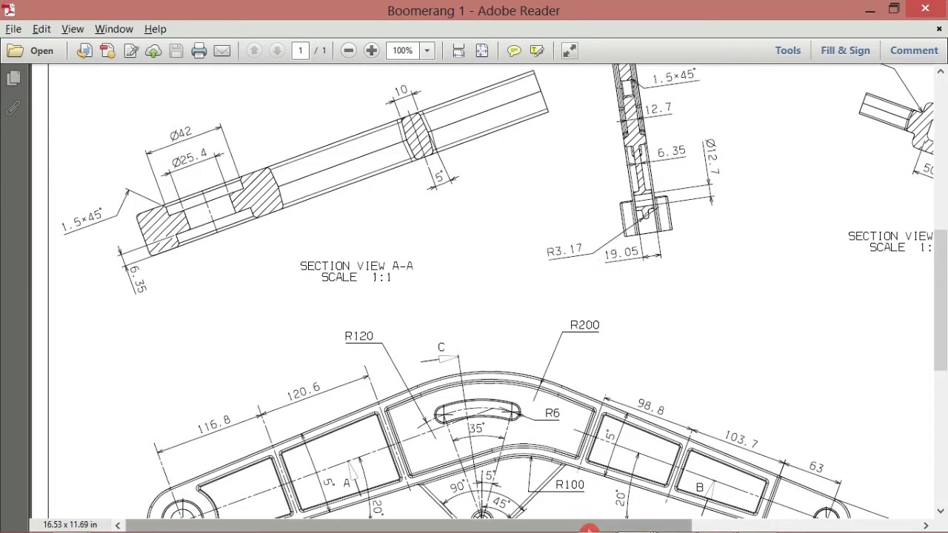
left_click_drag(592, 526, 867, 522)
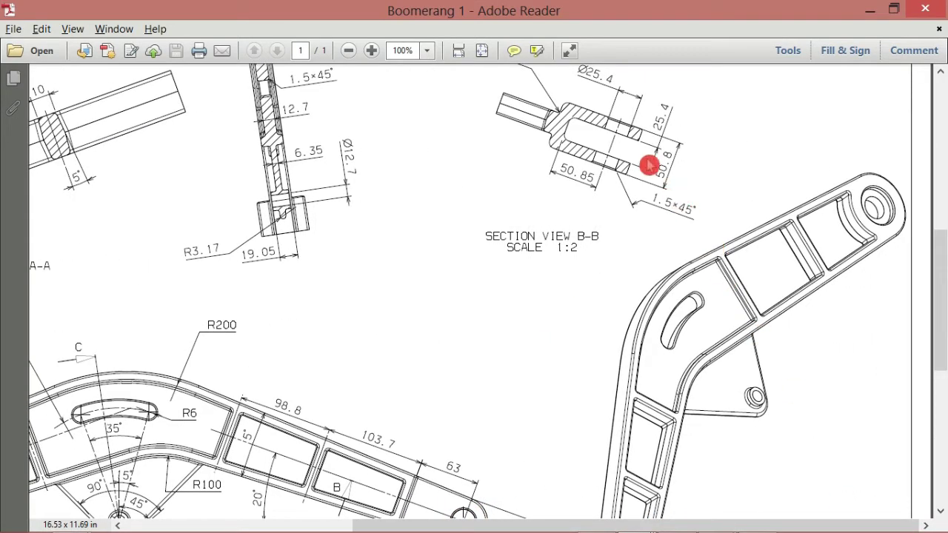
left_click_drag(636, 131, 638, 199)
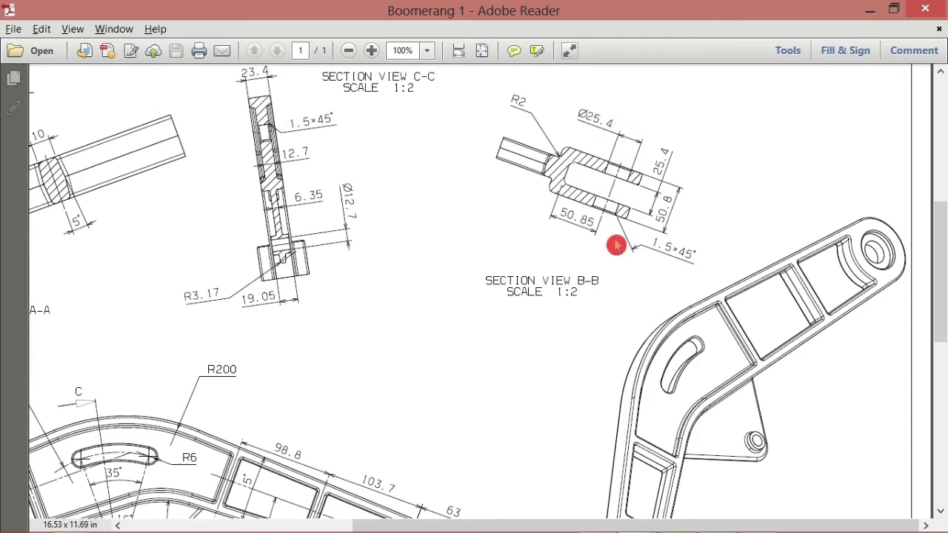
scroll(616, 246, "down", 4)
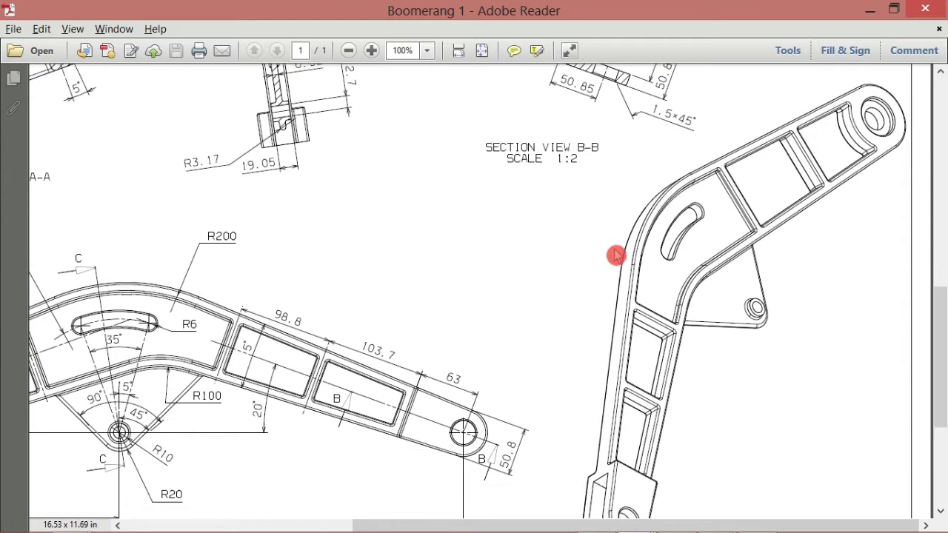
scroll(616, 255, "down", 2)
scroll(616, 256, "up", 3)
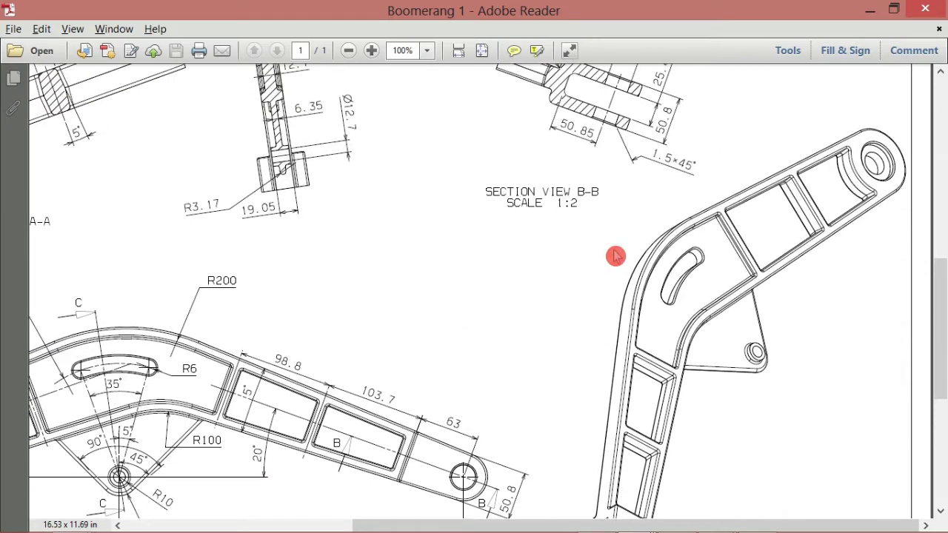
scroll(614, 256, "up", 1)
scroll(614, 256, "down", 4)
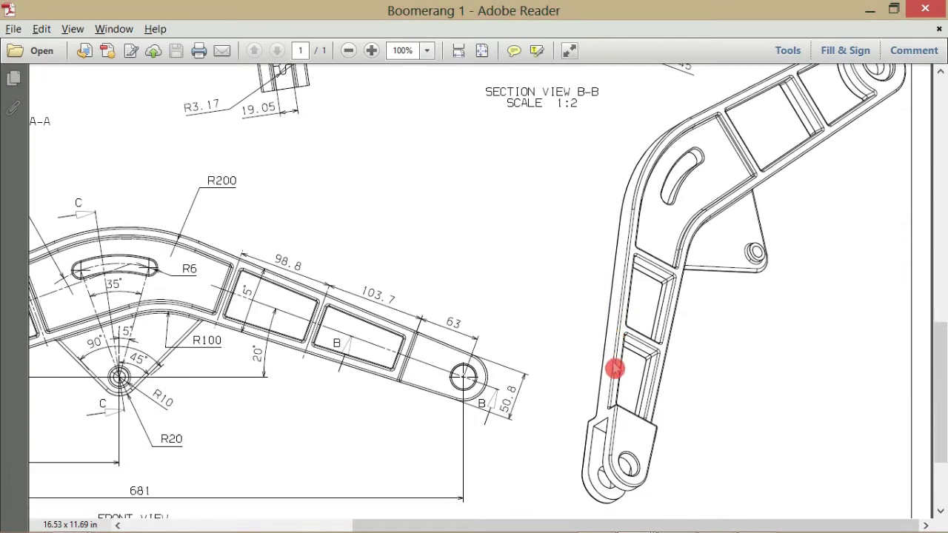
scroll(615, 368, "down", 1)
key("alt+Tab")
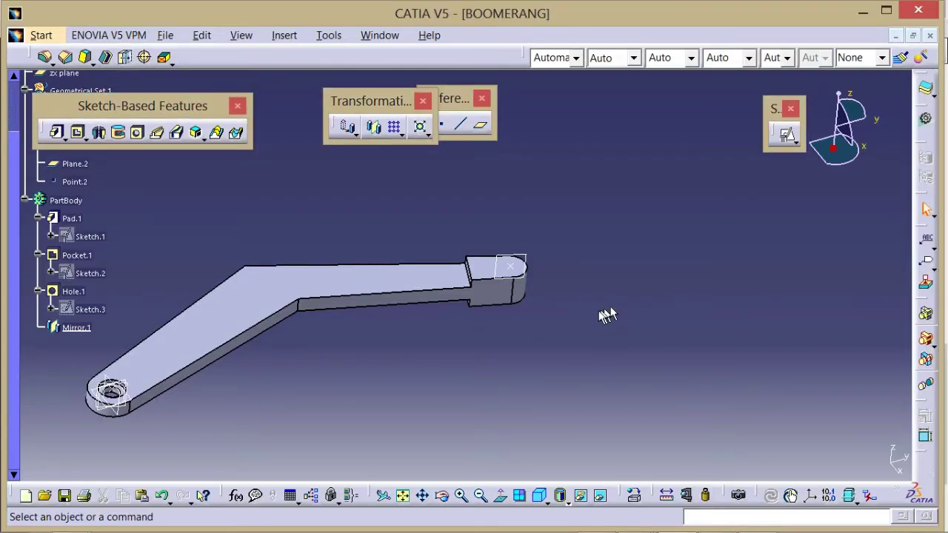
- Return to CATIA, place a hole at the reference point on the thick end's upper face and set its type to Simple
middle_click_drag(603, 318, 588, 296)
left_click(565, 293)
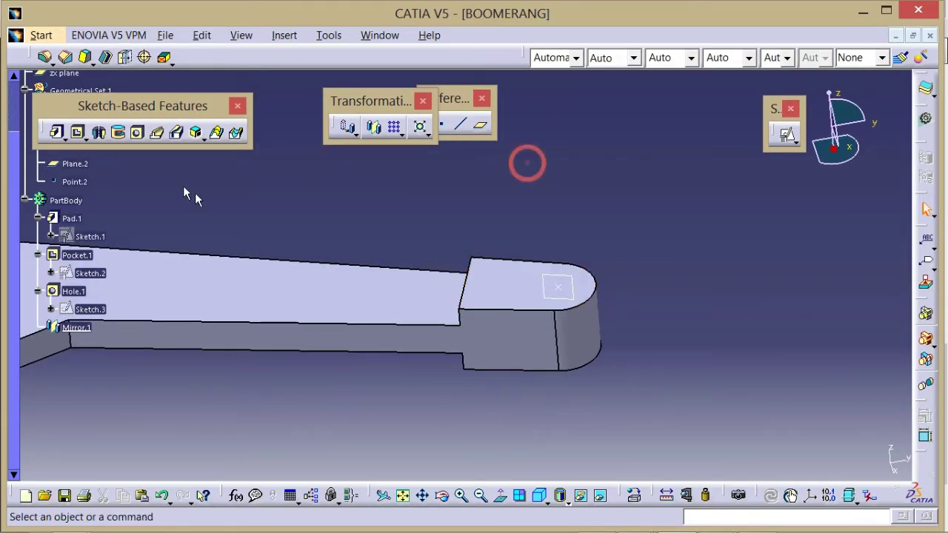
left_click(137, 132)
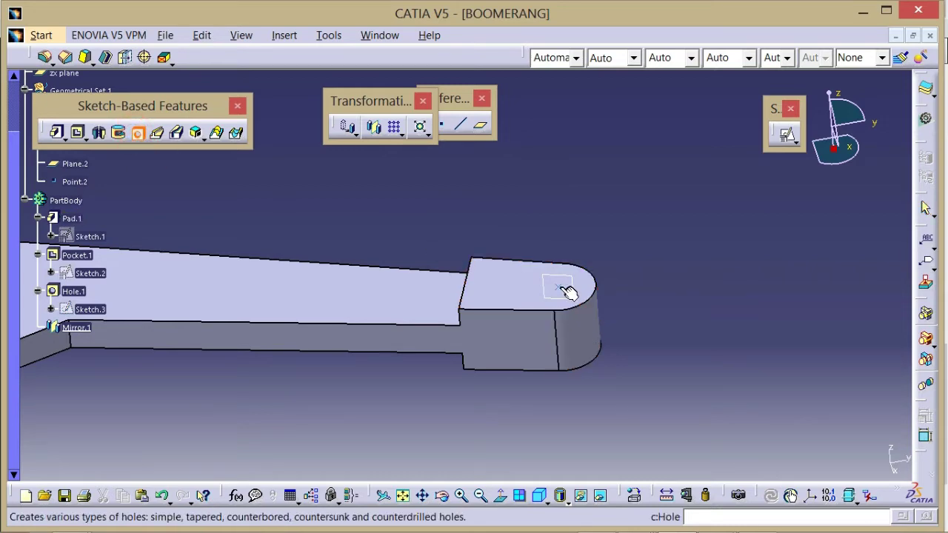
left_click(502, 288)
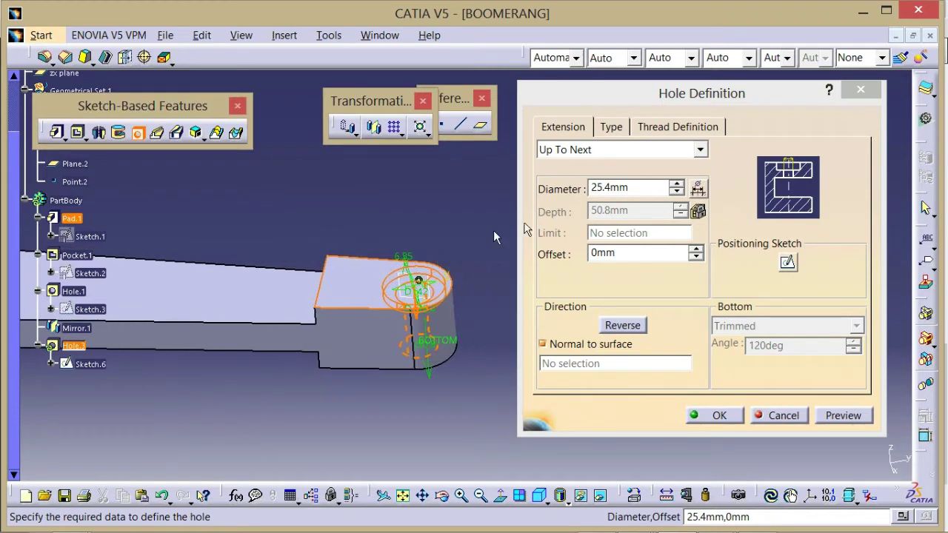
left_click(609, 126)
left_click(600, 152)
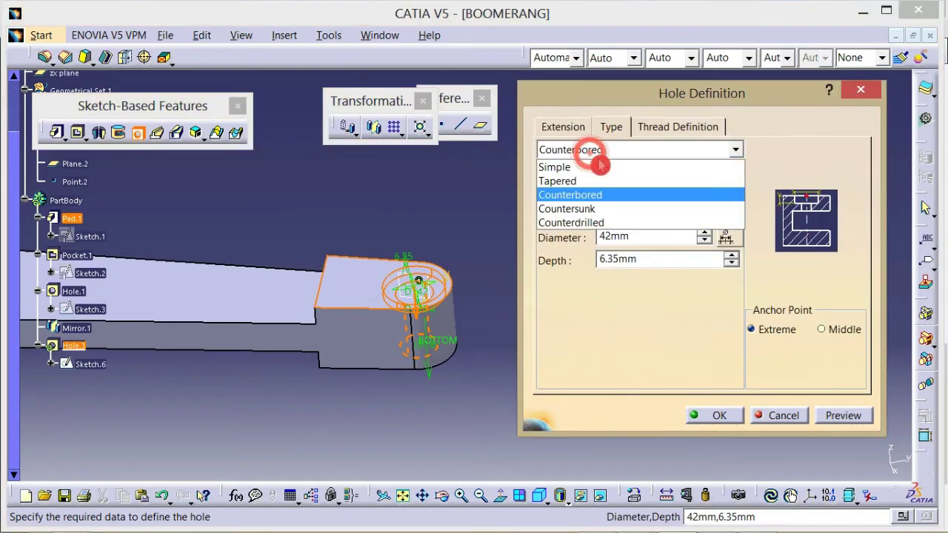
left_click(570, 165)
- Review the hole's Up To Next extension and check its diameter against section B-B in the drawing
left_click(570, 127)
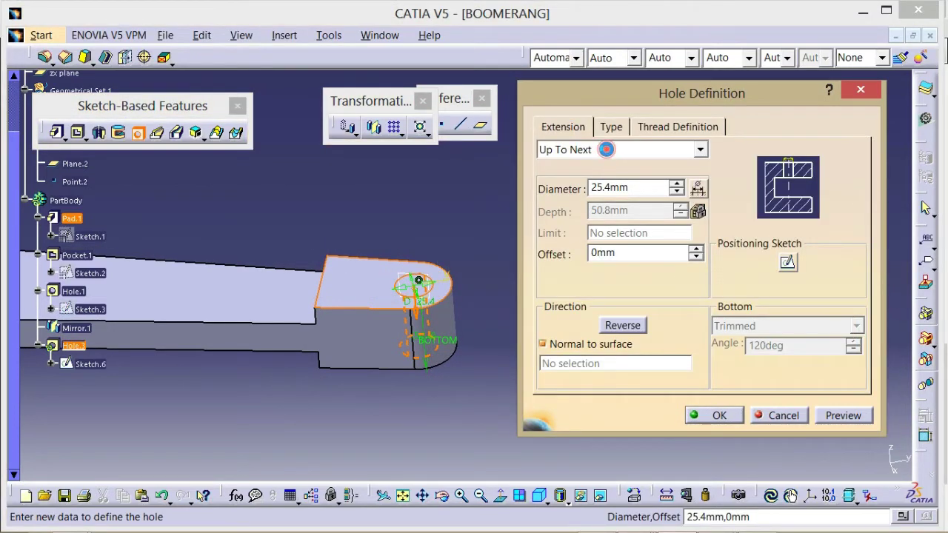
left_click(613, 152)
left_click(616, 151)
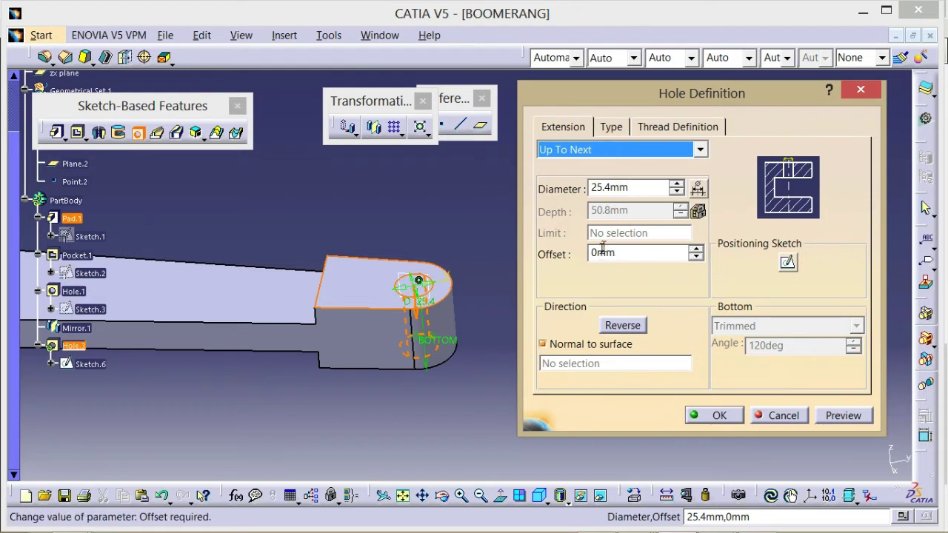
left_click(644, 190)
key("alt+Tab")
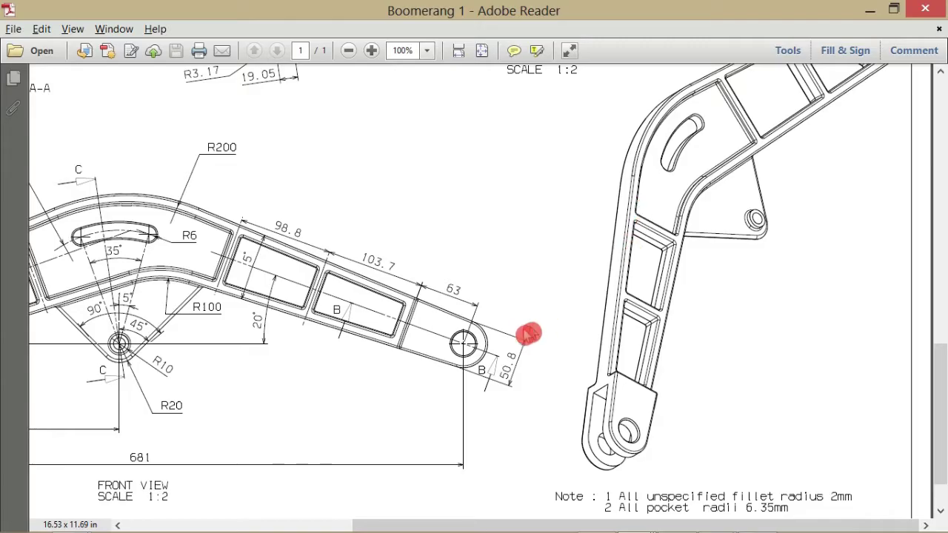
scroll(721, 281, "up", 6)
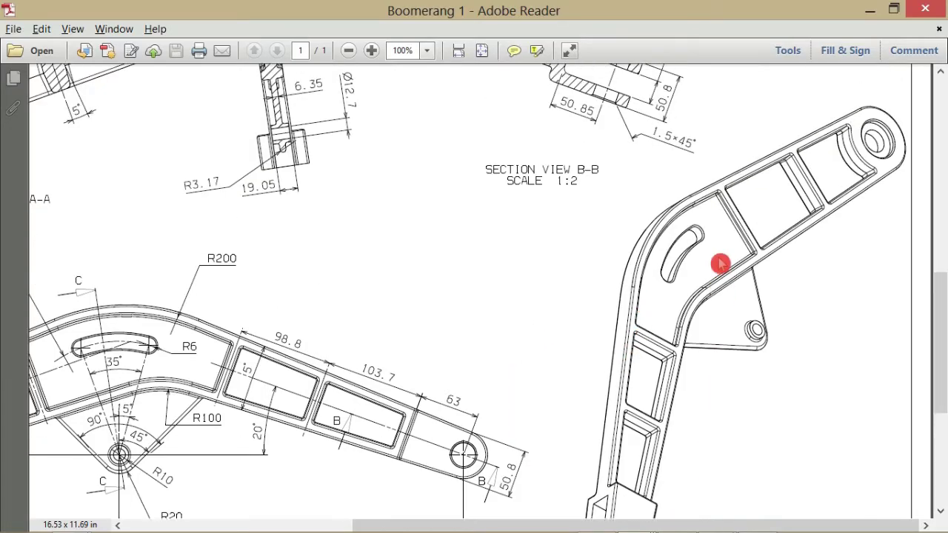
- Finish the 25.4 mm diameter Up To Next hole on the forked end of the arm
scroll(688, 215, "up", 1)
key("alt+Tab")
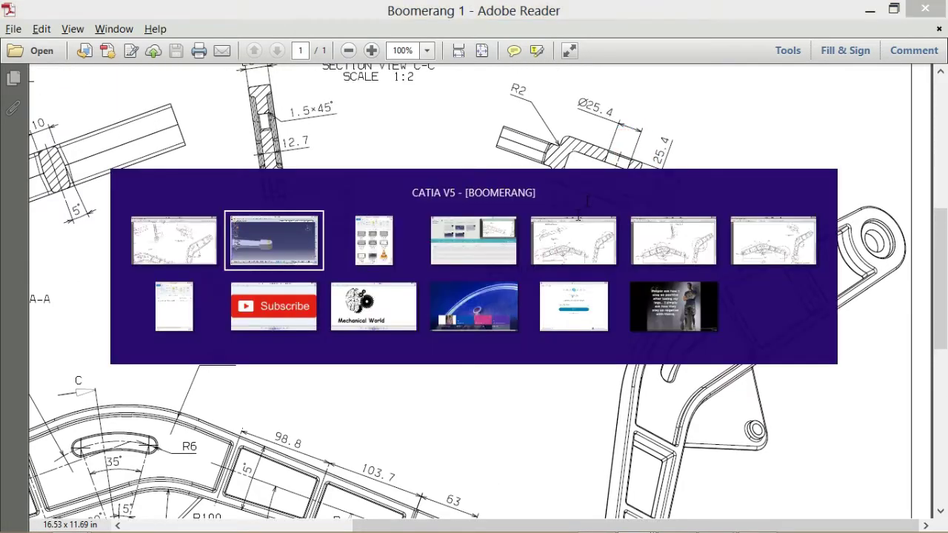
left_click(711, 415)
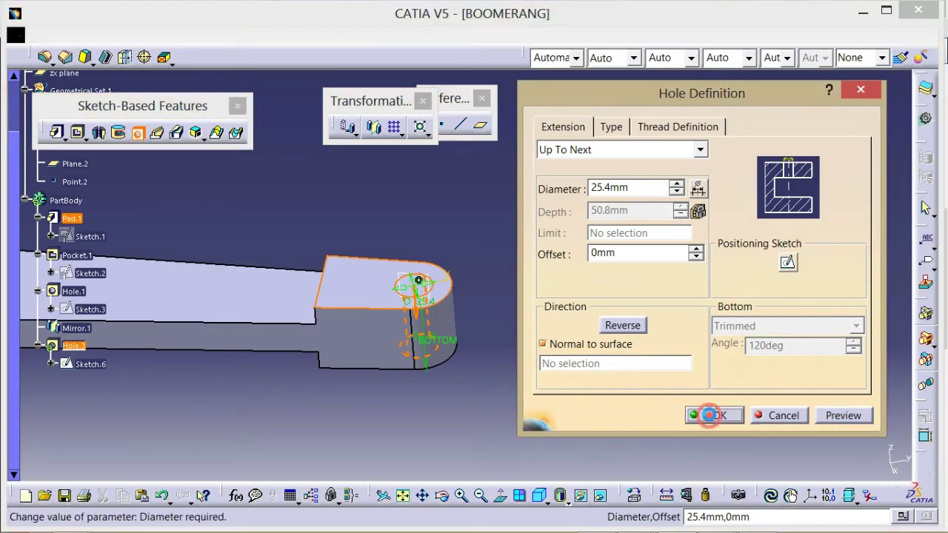
mouse_move(547, 315)
middle_mouse_down()
mouse_move(662, 286)
mouse_move(567, 347)
mouse_move(556, 331)
mouse_move(598, 331)
mouse_move(508, 332)
mouse_move(511, 341)
mouse_move(515, 333)
middle_mouse_up()
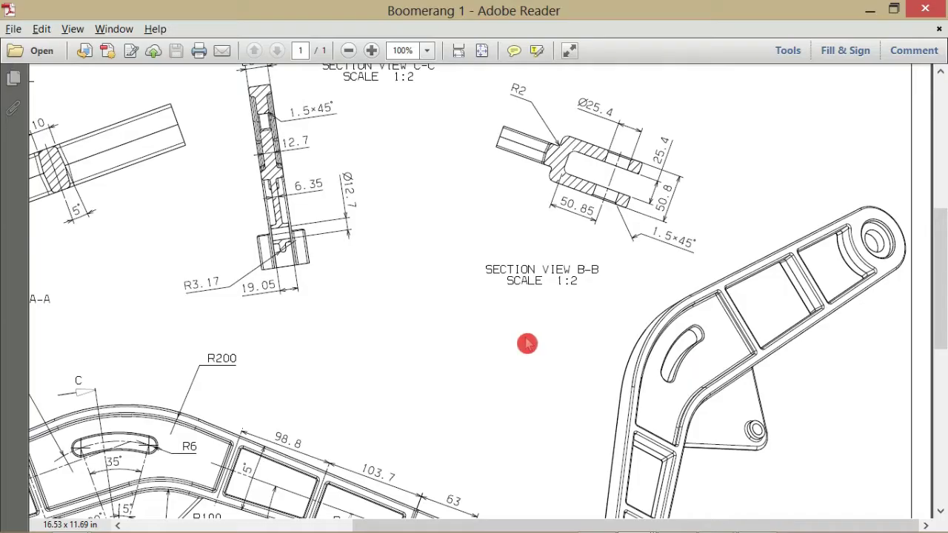
- Start a positioned sketch on the arm's recessed upper face with H reversed, V reversed and the axes swapped
scroll(470, 347, "down", 1)
scroll(471, 347, "down", 4, "ctrl")
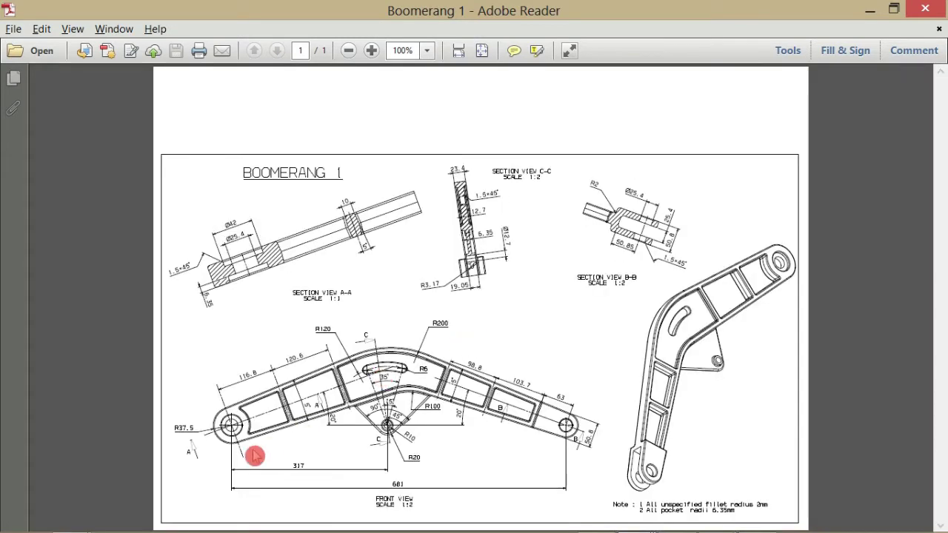
scroll(245, 438, "up", 4, "ctrl")
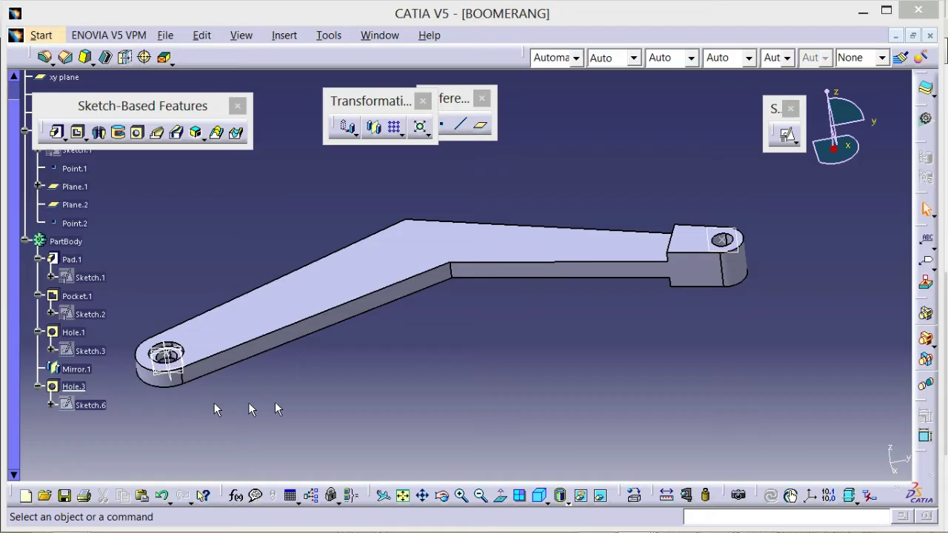
mouse_move(275, 401)
middle_mouse_down()
mouse_move(537, 345)
mouse_move(511, 363)
mouse_move(567, 374)
middle_mouse_up()
left_click(439, 301)
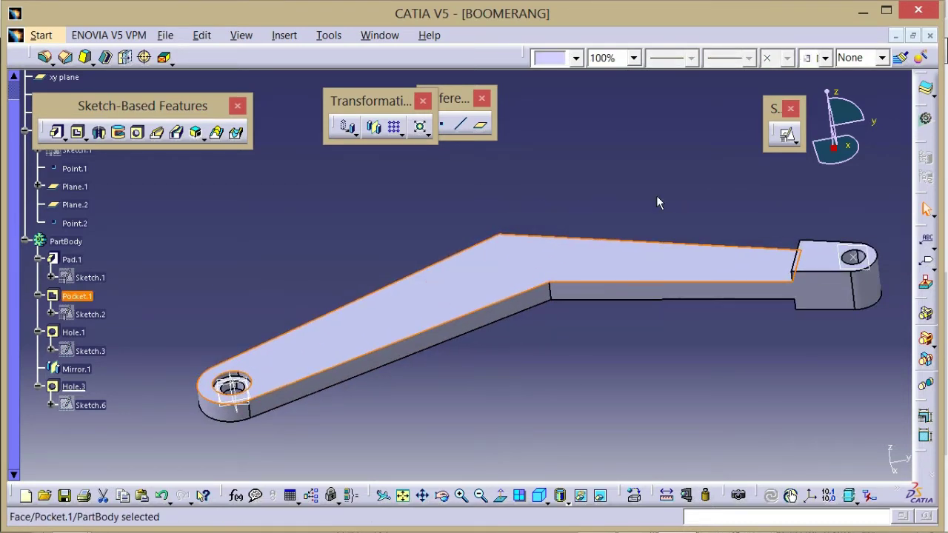
left_click(789, 138)
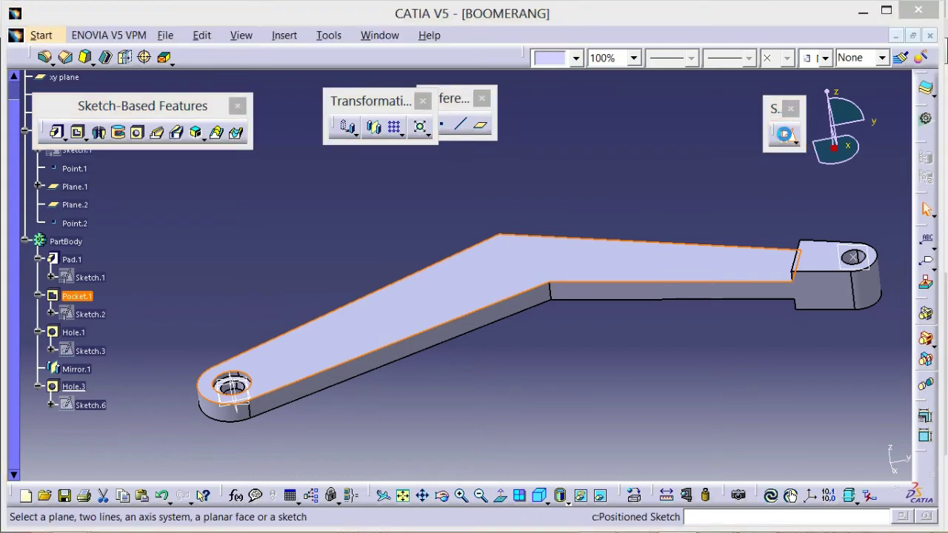
left_click(737, 395)
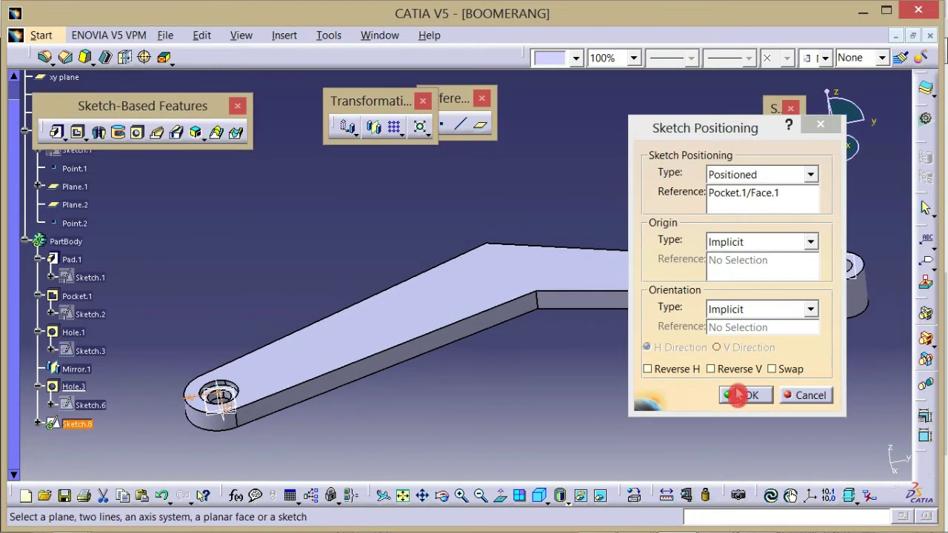
left_click(786, 373)
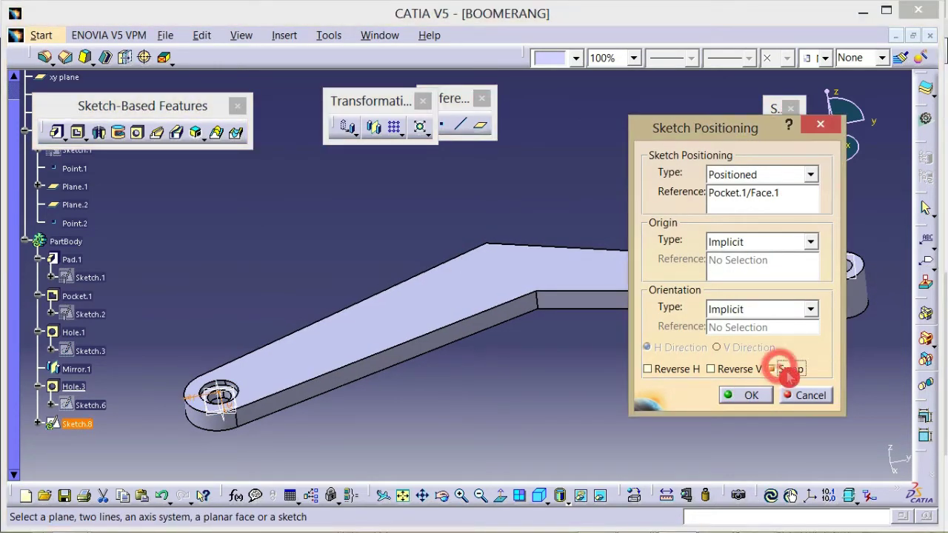
left_click(652, 366)
left_click(728, 367)
left_click(740, 395)
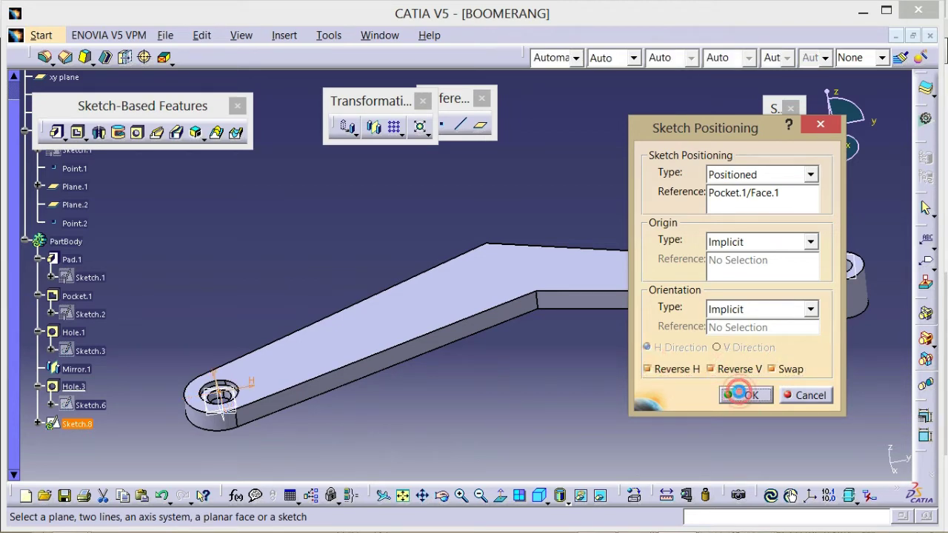
- Sketch a circle centred on the sketch origin at the counterbored hole, larger than the arm's rounded end
mouse_move(478, 180)
middle_mouse_down()
mouse_move(533, 183)
mouse_move(550, 113)
middle_mouse_up()
left_click(532, 182)
middle_click_drag(372, 278, 472, 199)
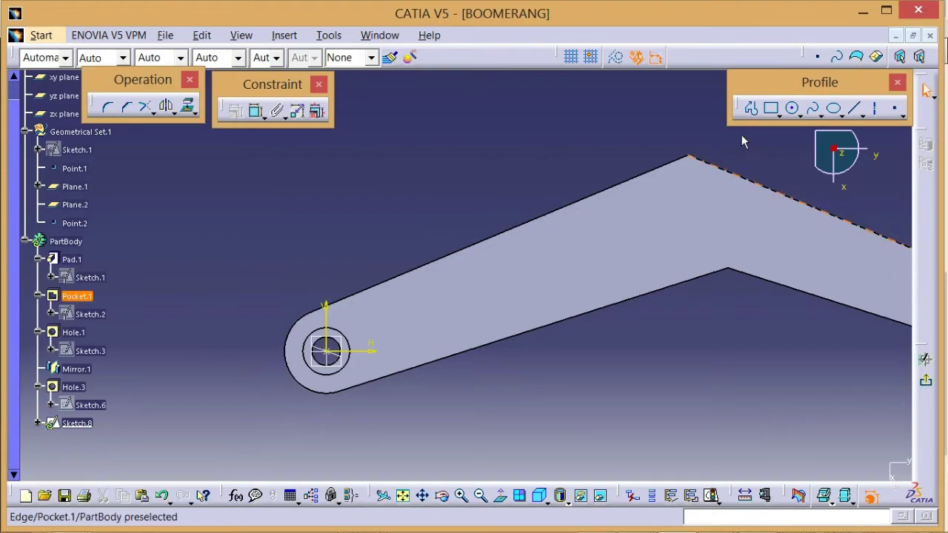
left_click(798, 117)
key("alt+Tab")
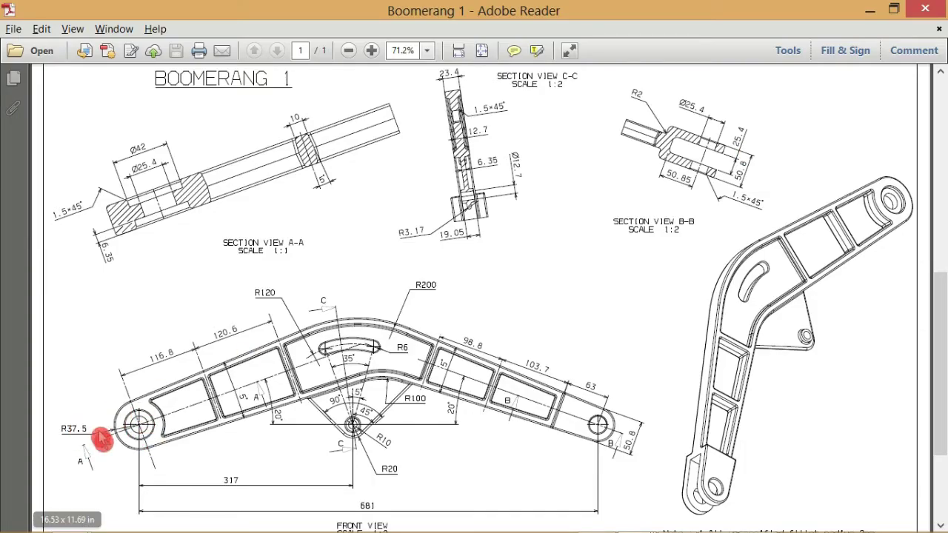
key("alt+Tab")
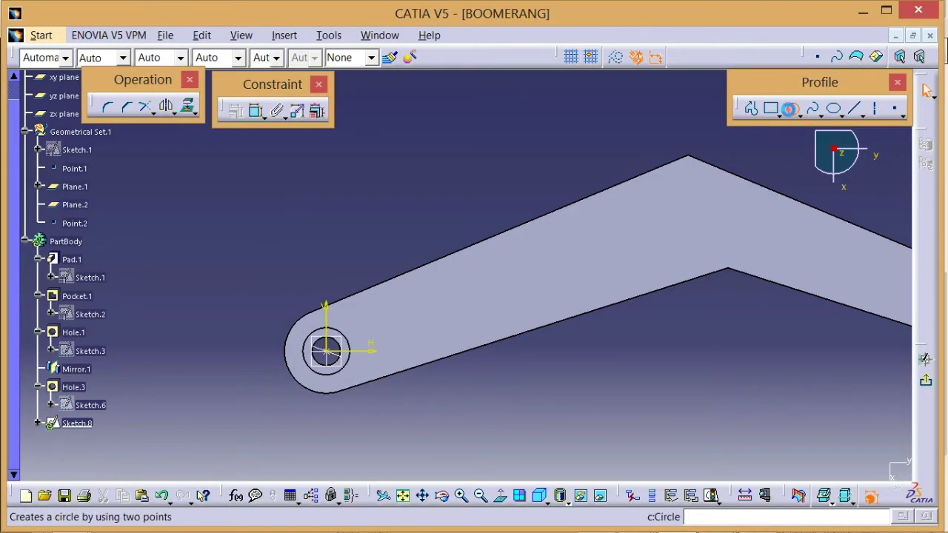
left_click(792, 109)
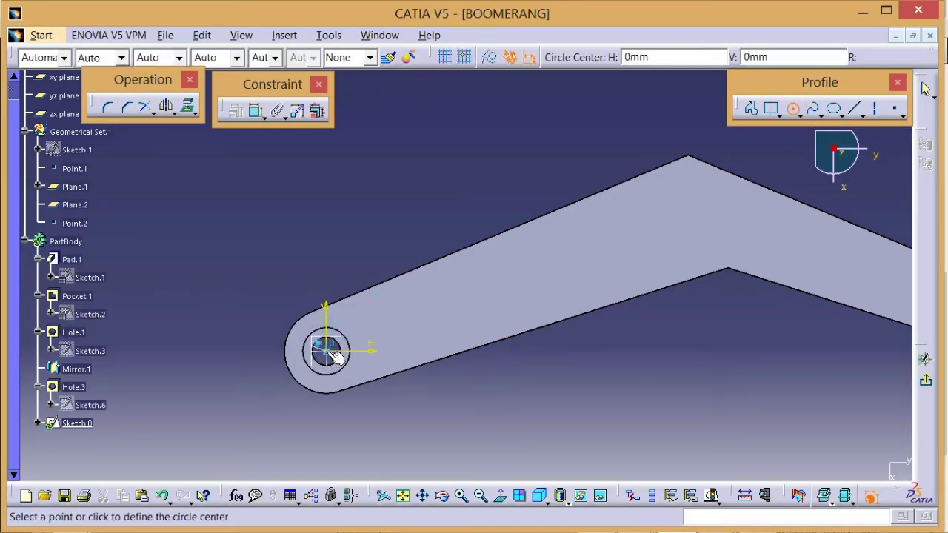
left_click(329, 350)
left_click(326, 279)
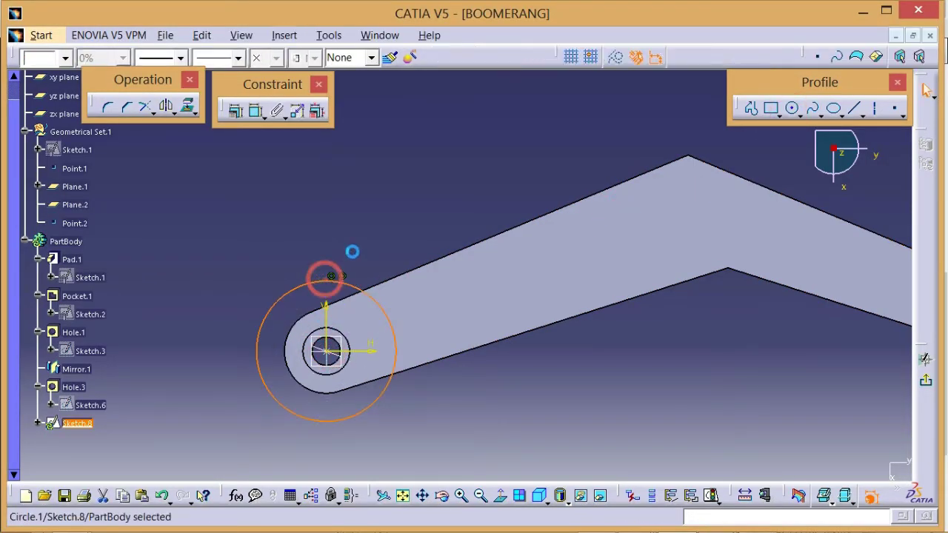
- Constrain the circle to be coincident with the outer arc of the arm's rounded end
left_click(256, 110)
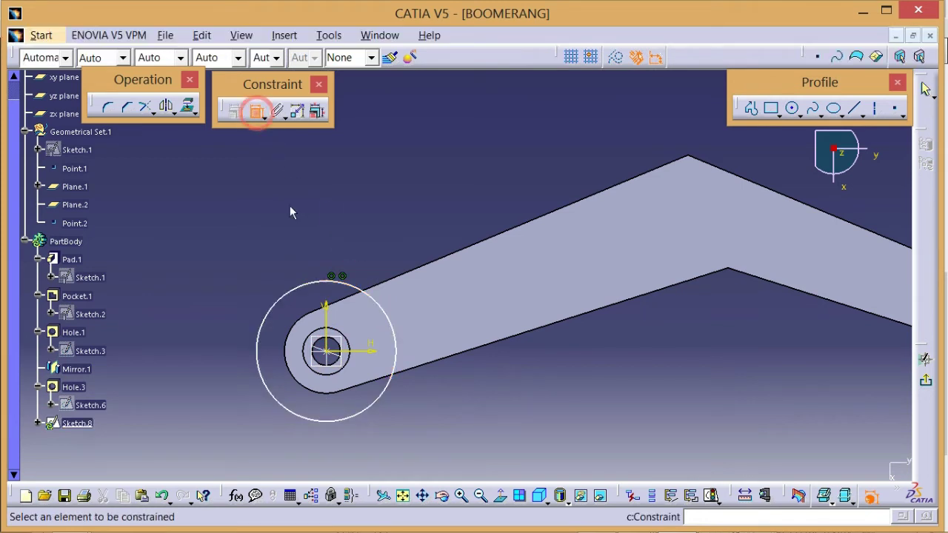
left_click(285, 293)
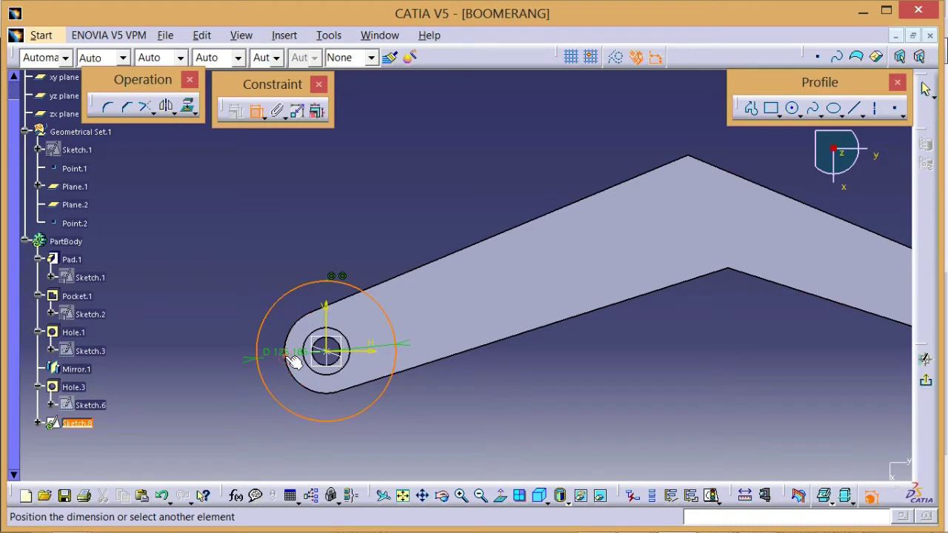
left_click(293, 358)
right_click(186, 296)
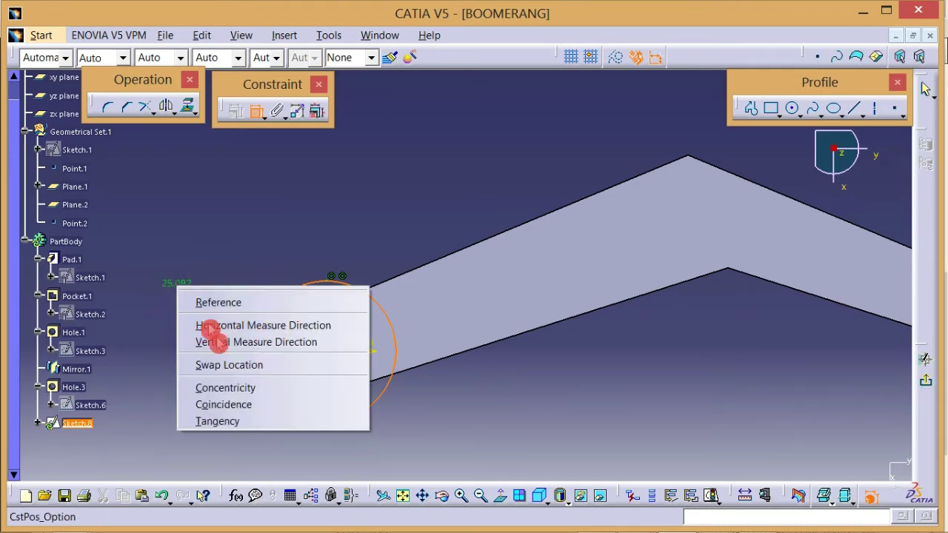
left_click(225, 400)
mouse_move(406, 417)
middle_mouse_down()
mouse_move(436, 367)
mouse_move(445, 397)
mouse_move(412, 434)
mouse_move(344, 307)
middle_mouse_up()
left_click(343, 303)
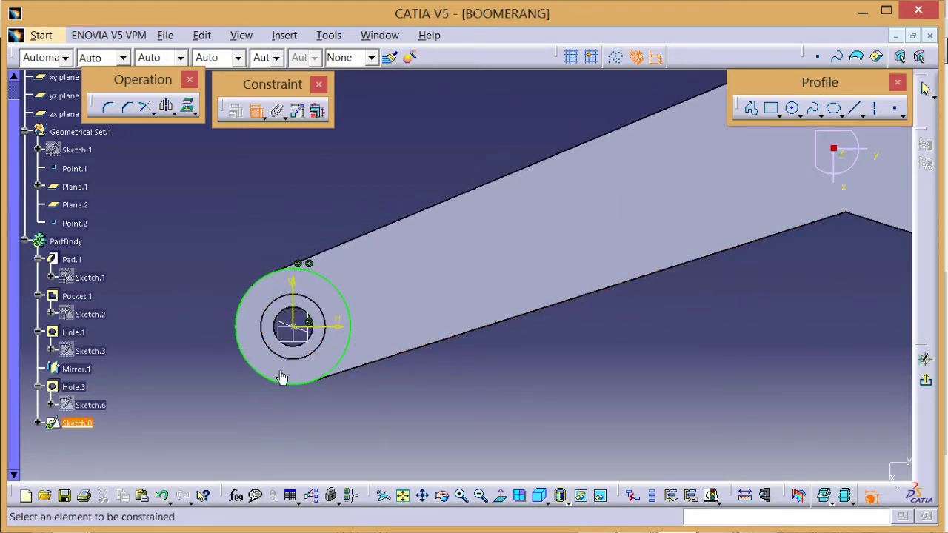
mouse_move(447, 393)
middle_mouse_down()
mouse_move(447, 413)
mouse_move(464, 401)
middle_mouse_up()
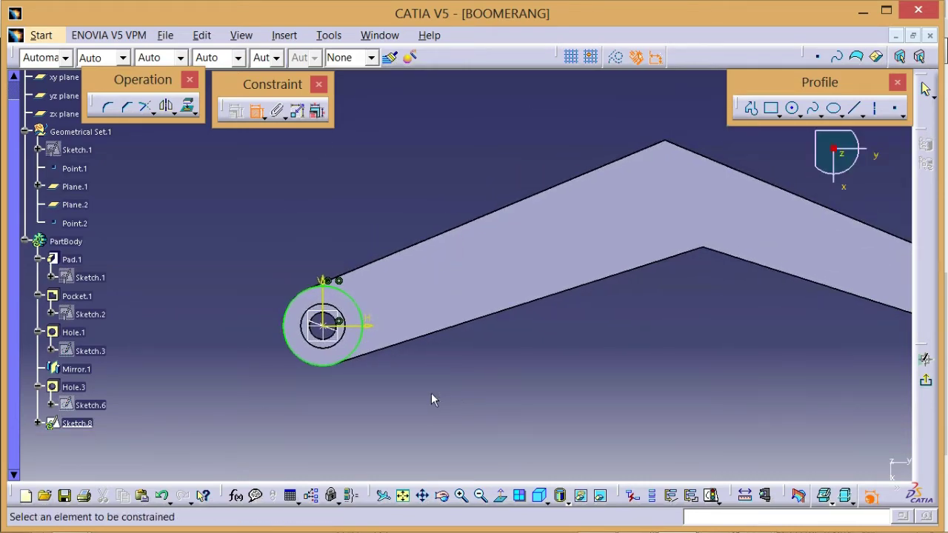
- Sketch an inclined axis line through the circle's centre, running across the arm as in the drawing's front view
key("alt+Tab")
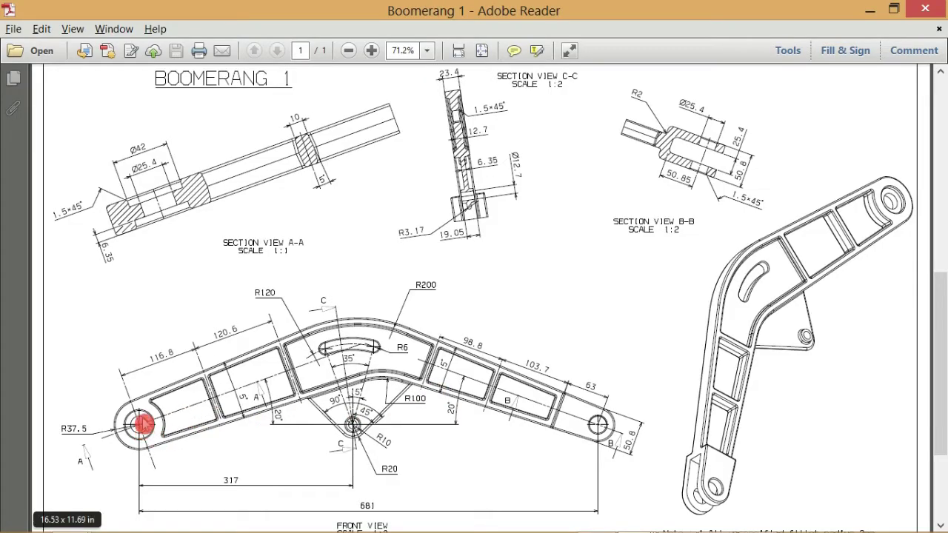
scroll(138, 427, "up", 3, "ctrl")
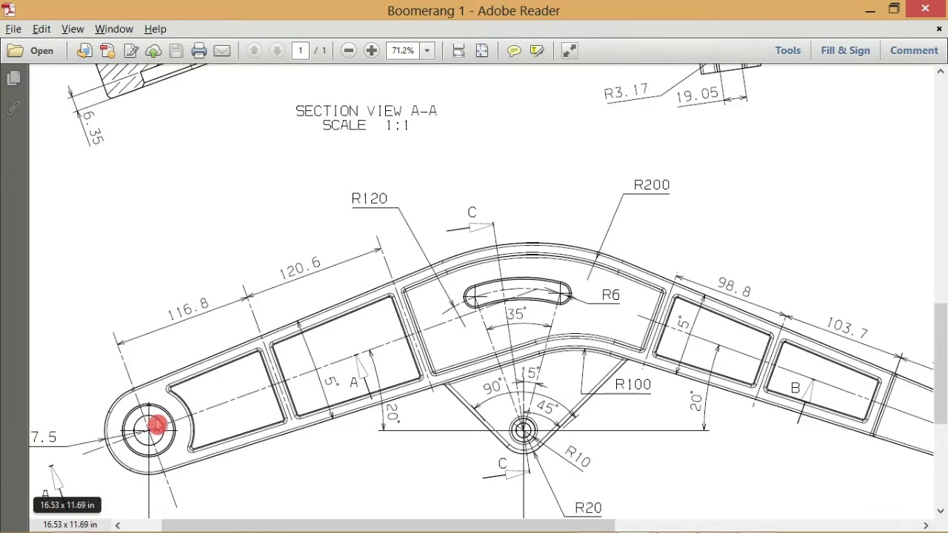
left_click_drag(252, 527, 232, 508)
scroll(296, 449, "down", 1)
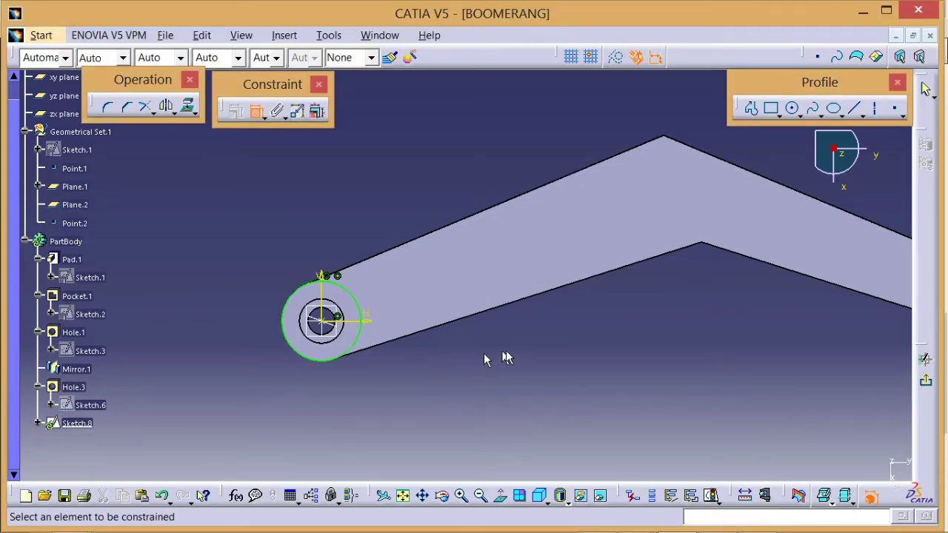
mouse_move(491, 355)
middle_mouse_down()
mouse_move(461, 392)
mouse_move(476, 400)
mouse_move(476, 387)
middle_mouse_up()
left_click(875, 106)
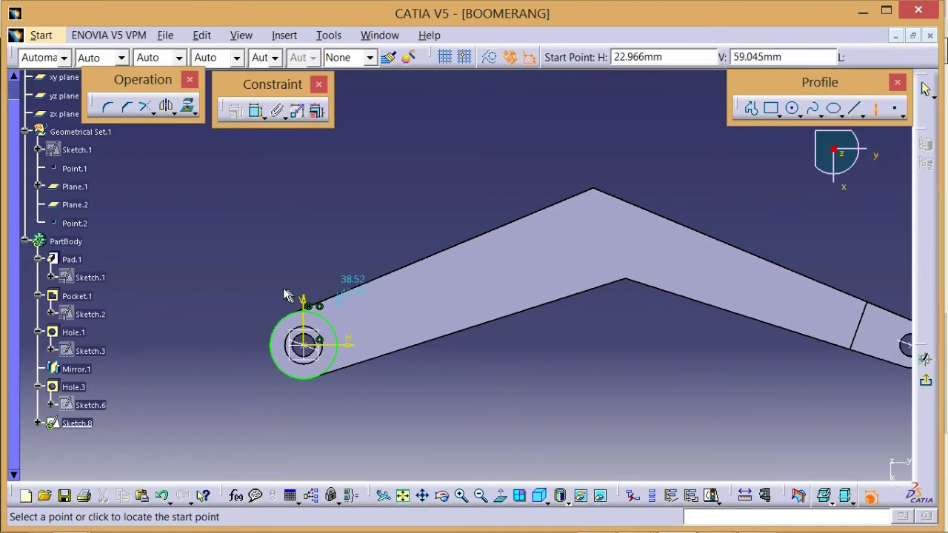
left_click(266, 249)
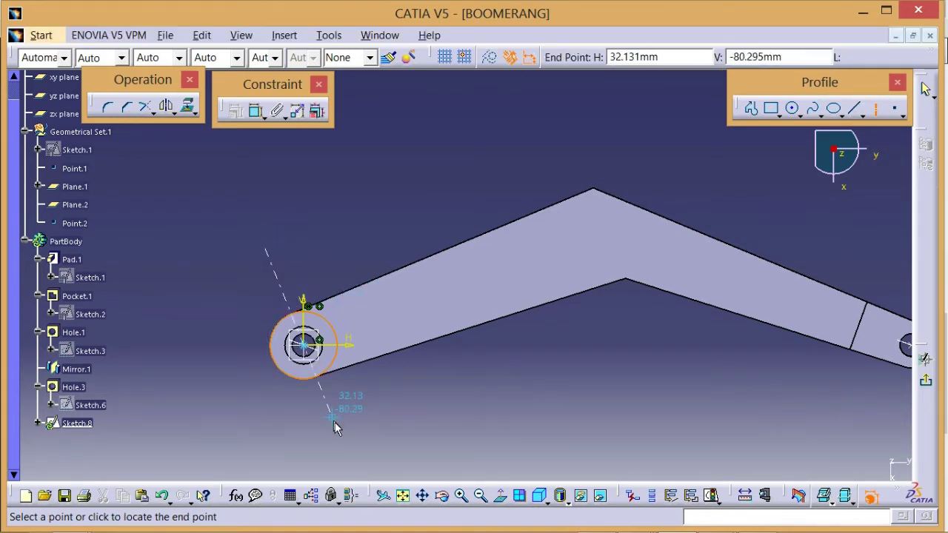
left_click(335, 431)
left_click(494, 361)
middle_click_drag(493, 361, 482, 342)
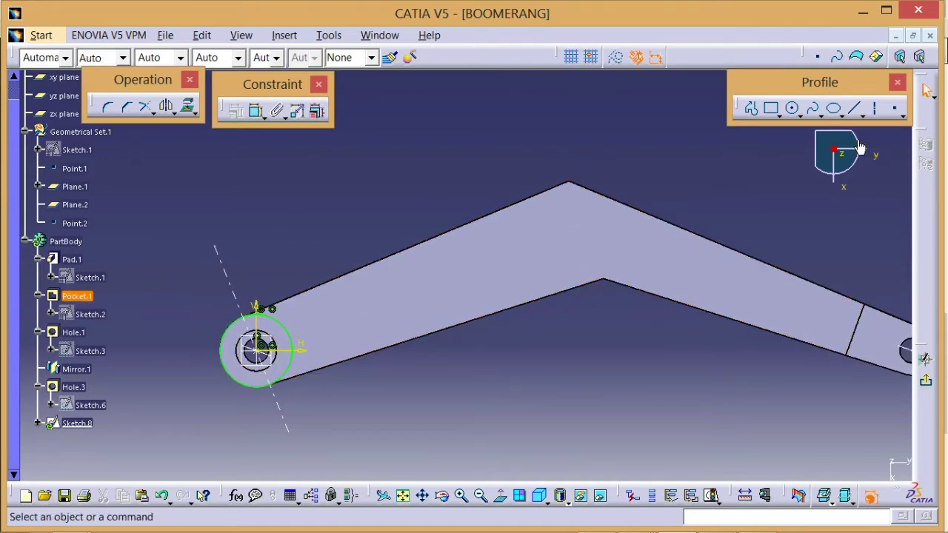
- Sketch a second axis line across the arm, parallel to the first and about 153 mm from it
left_click(878, 111)
key("alt+Tab")
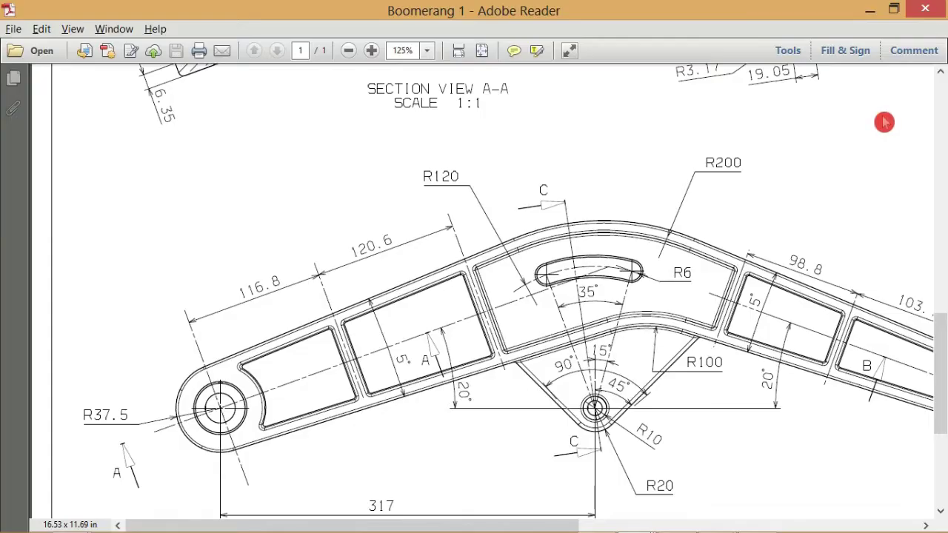
key("alt+Tab")
left_click(854, 108)
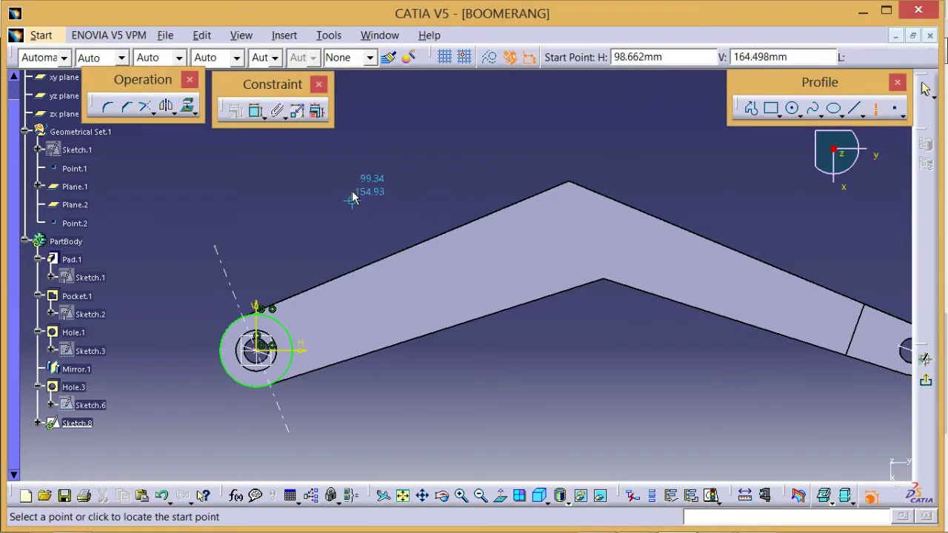
left_click(352, 199)
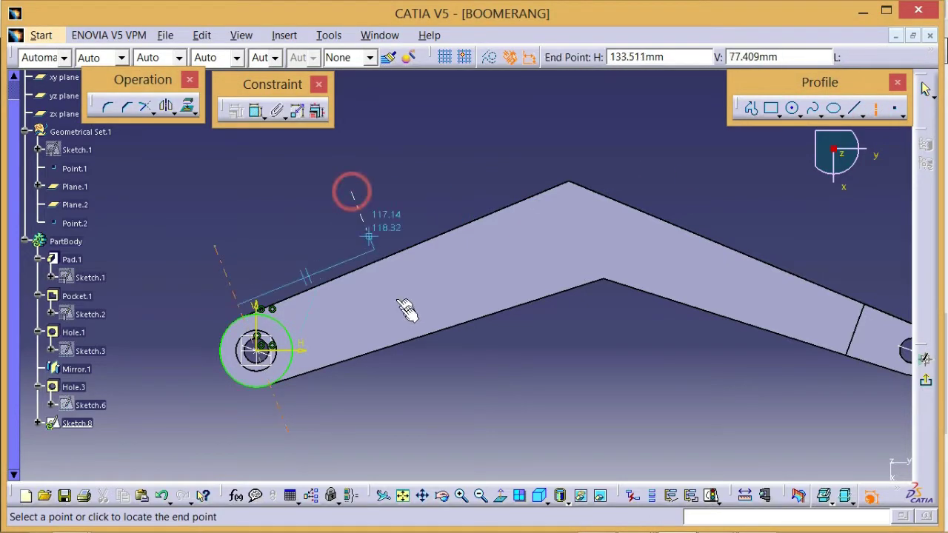
left_click(428, 391)
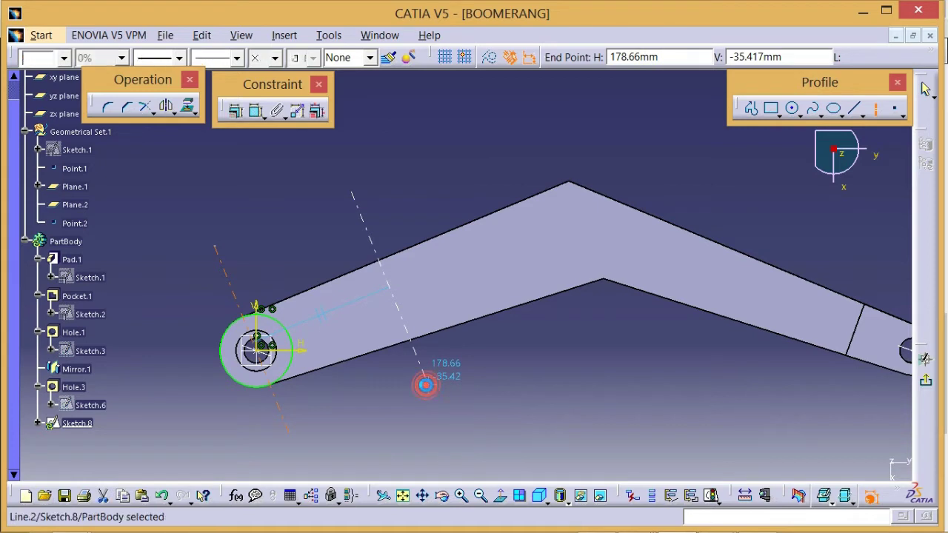
middle_click_drag(436, 181, 500, 168)
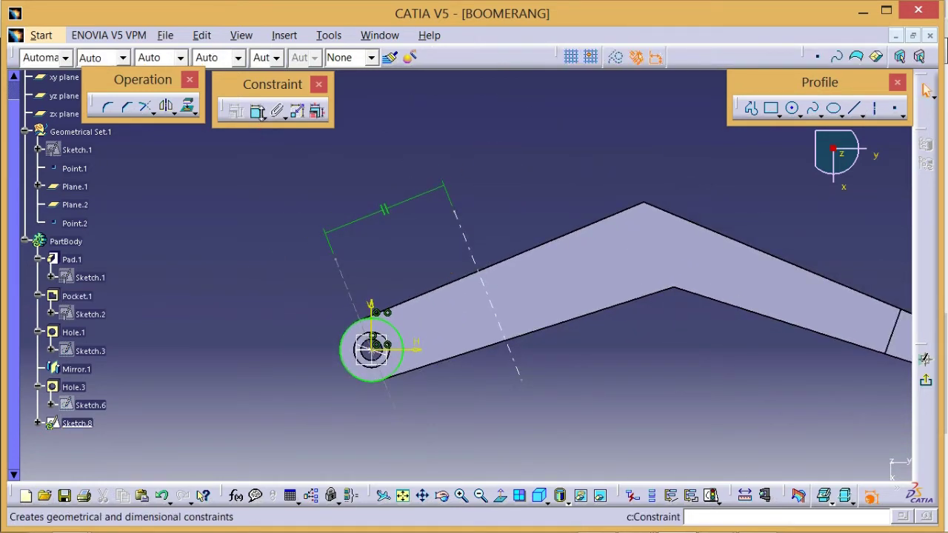
- Dimension the distance between the two parallel axis lines and set it to 116.8 mm, as in the PDF drawing
left_click(255, 110)
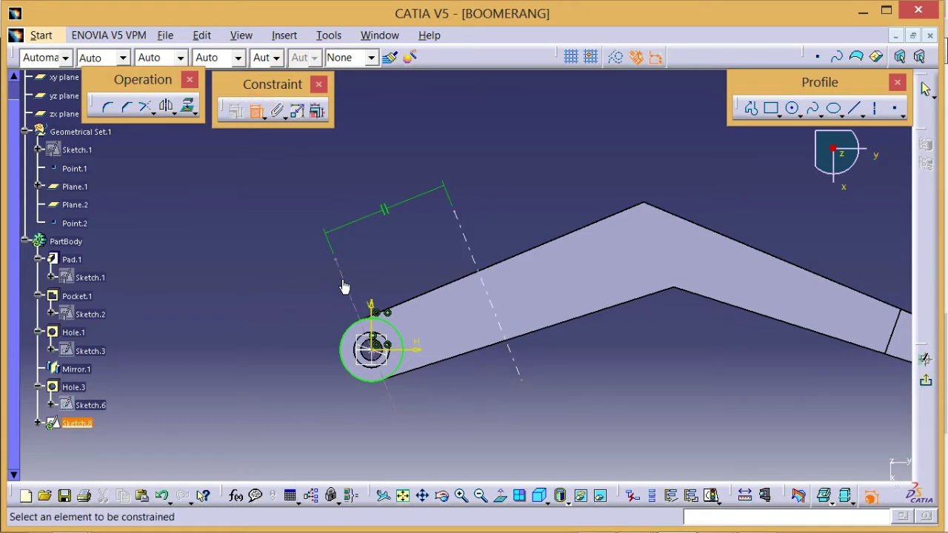
key("alt+Tab")
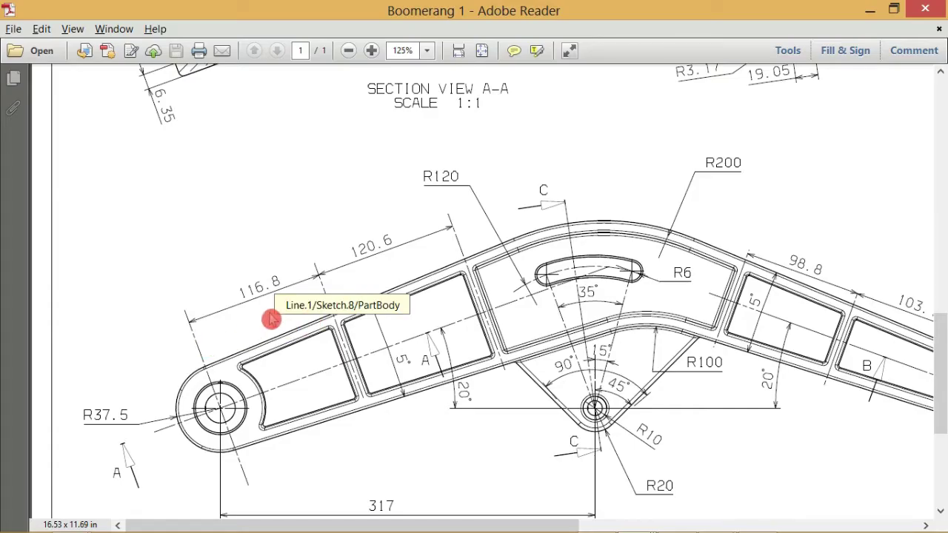
key("alt+Tab")
left_click(345, 290)
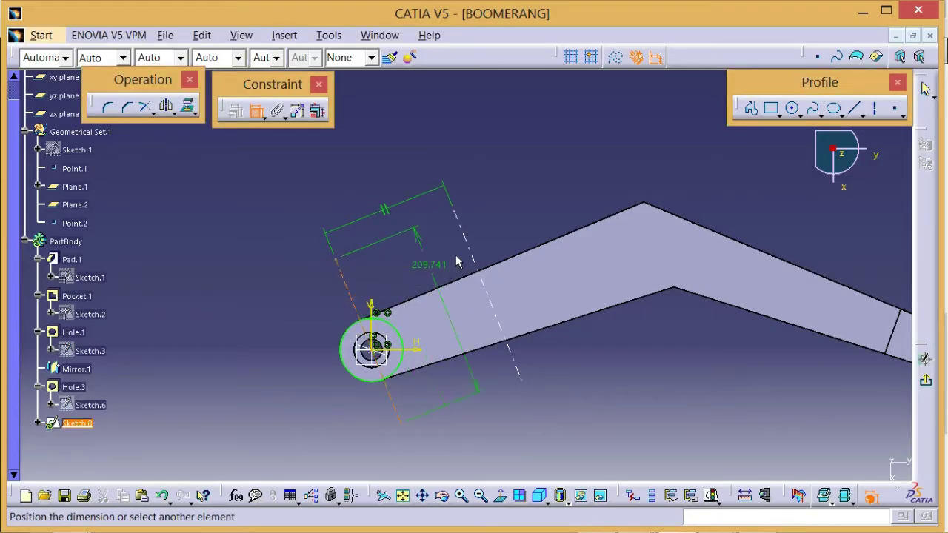
left_click(370, 188)
double_click(376, 189)
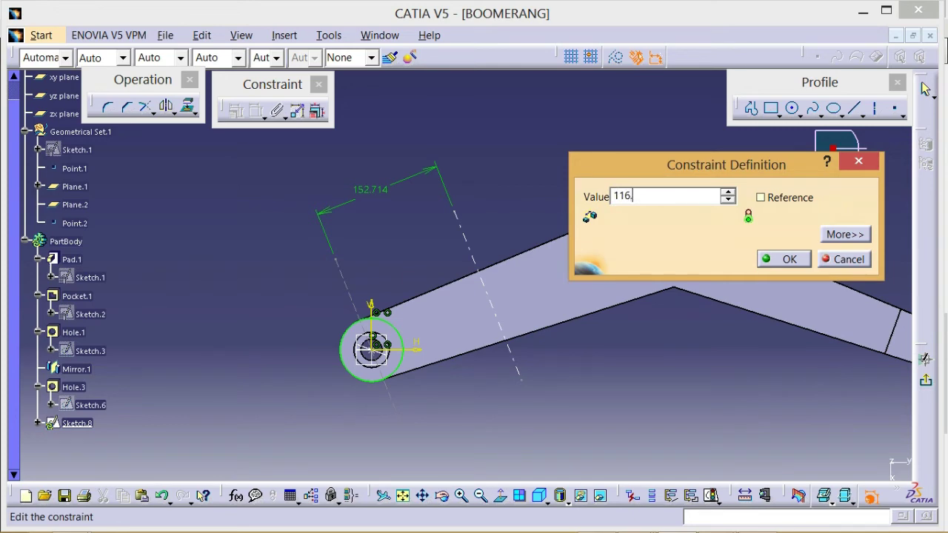
left_click(770, 258)
mouse_move(567, 366)
middle_mouse_down()
mouse_move(546, 334)
mouse_move(552, 305)
mouse_move(561, 311)
middle_mouse_up()
- Switch to the PDF drawing and examine the arm's first pocket and its rib in section view A-A and the front view
key("alt+Tab")
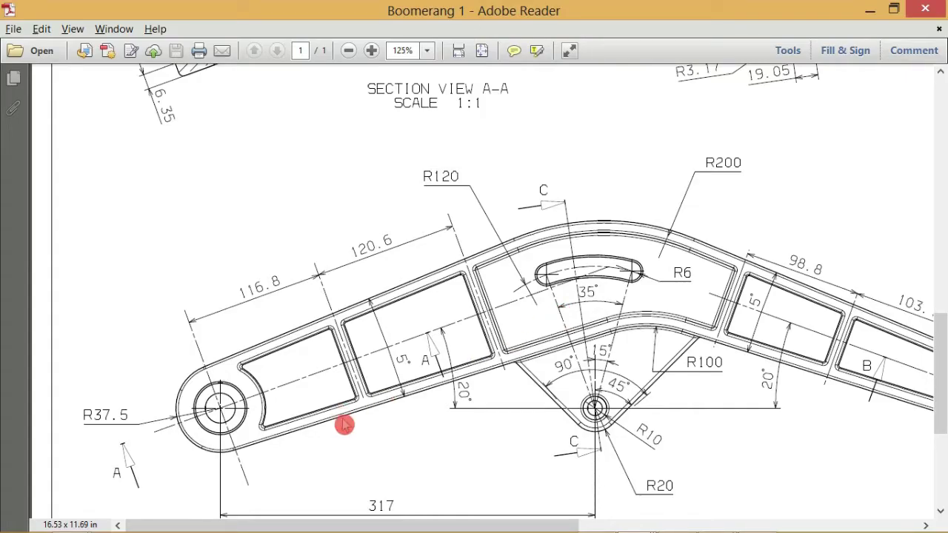
key("alt+Tab")
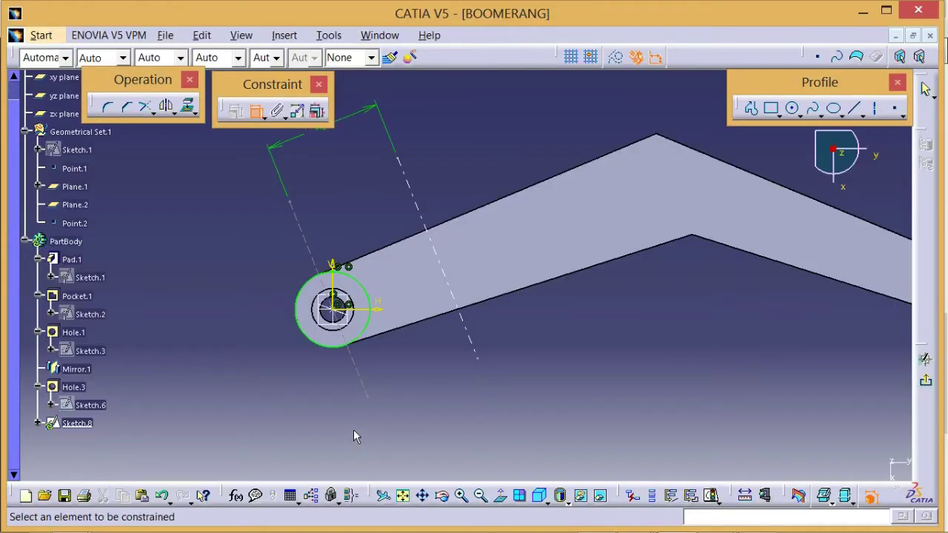
key("alt+Tab")
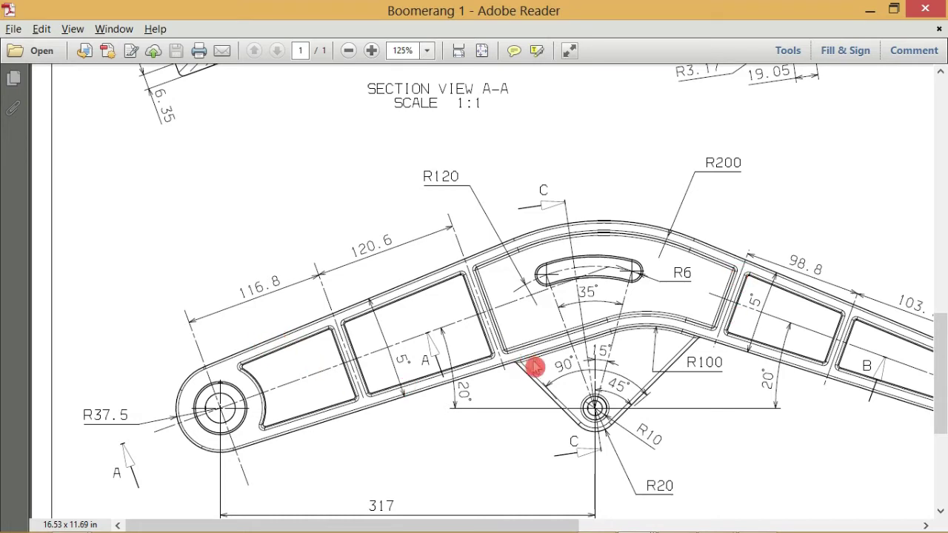
scroll(556, 329, "down", 6, "ctrl")
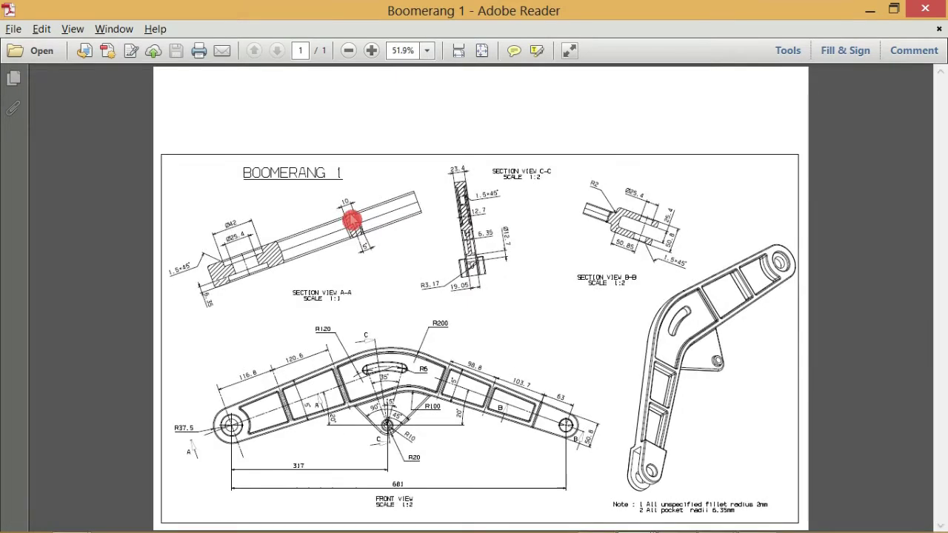
scroll(351, 216, "up", 2, "ctrl")
scroll(351, 220, "up", 4, "ctrl")
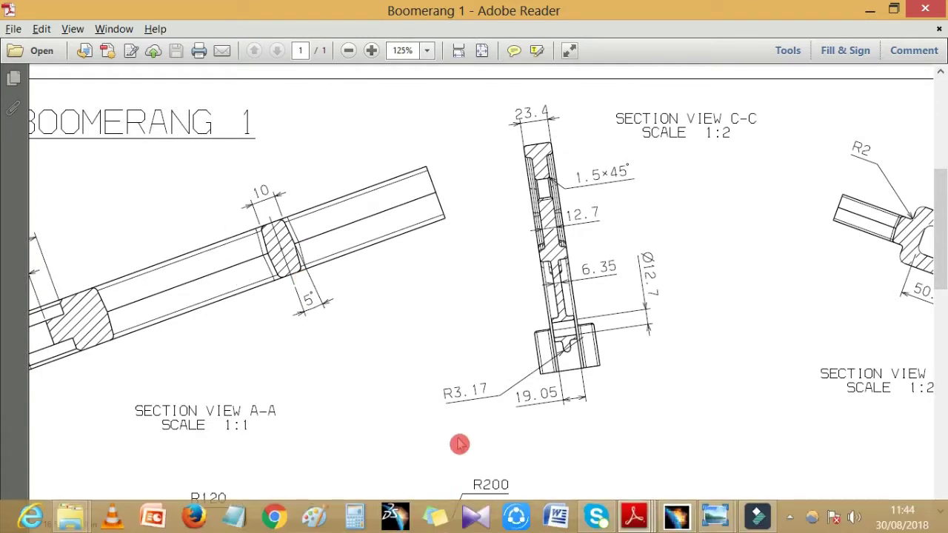
left_click_drag(431, 522, 365, 522)
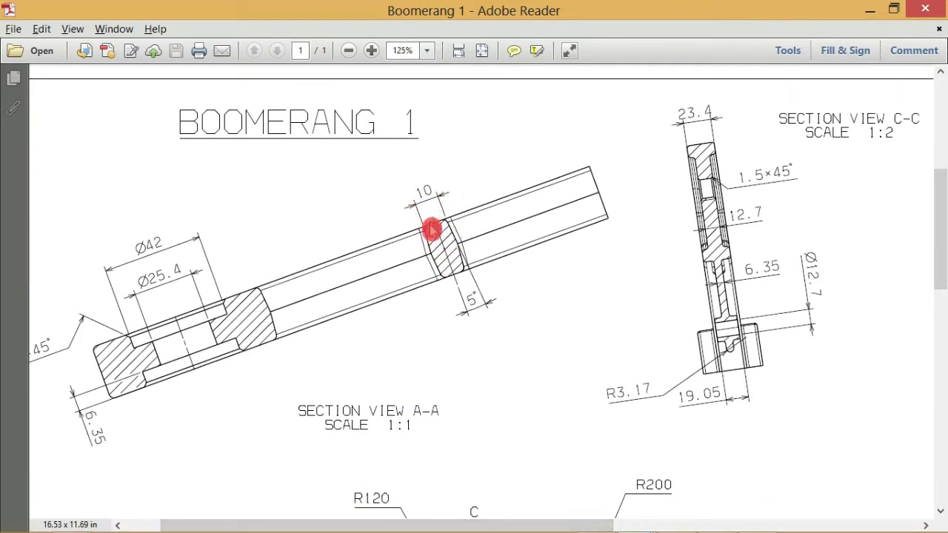
scroll(399, 316, "down", 3, "ctrl")
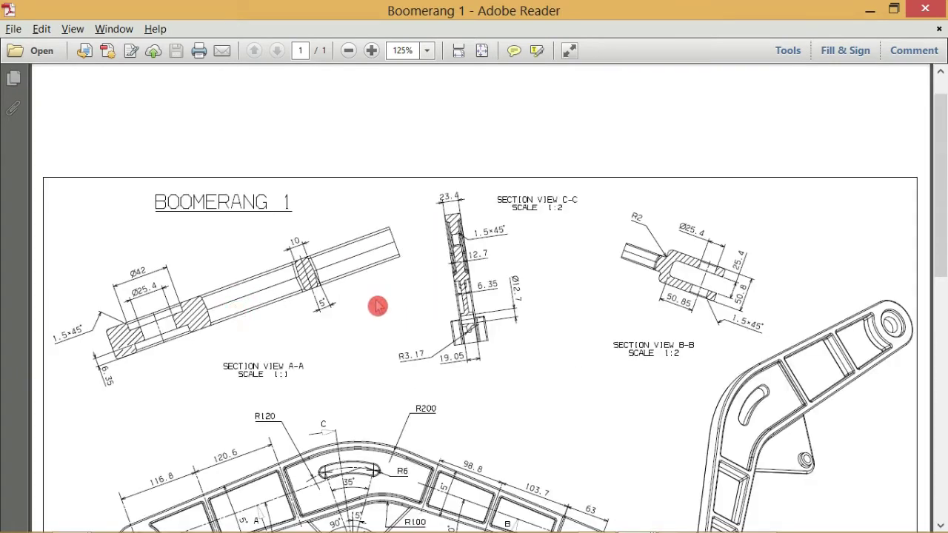
scroll(314, 370, "down", 3)
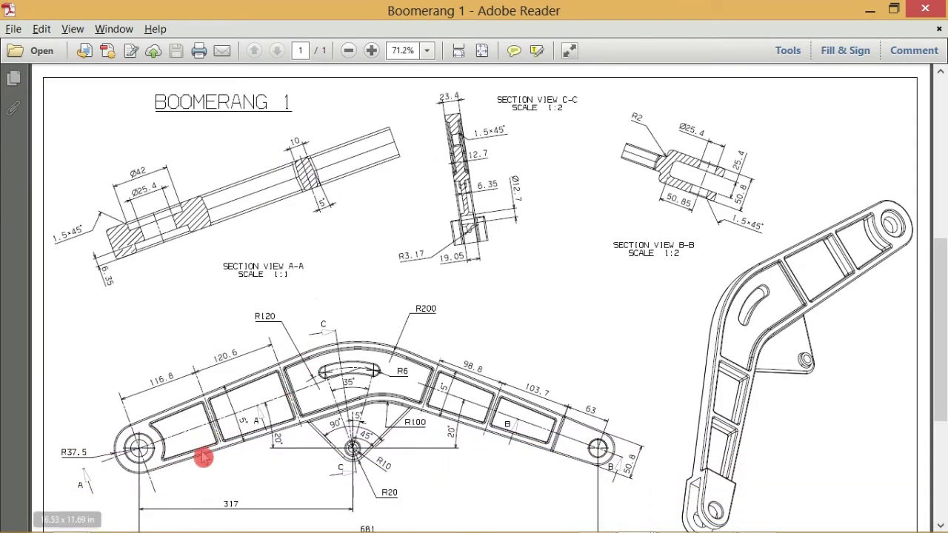
scroll(130, 480, "up", 3, "ctrl")
scroll(205, 484, "down", 2)
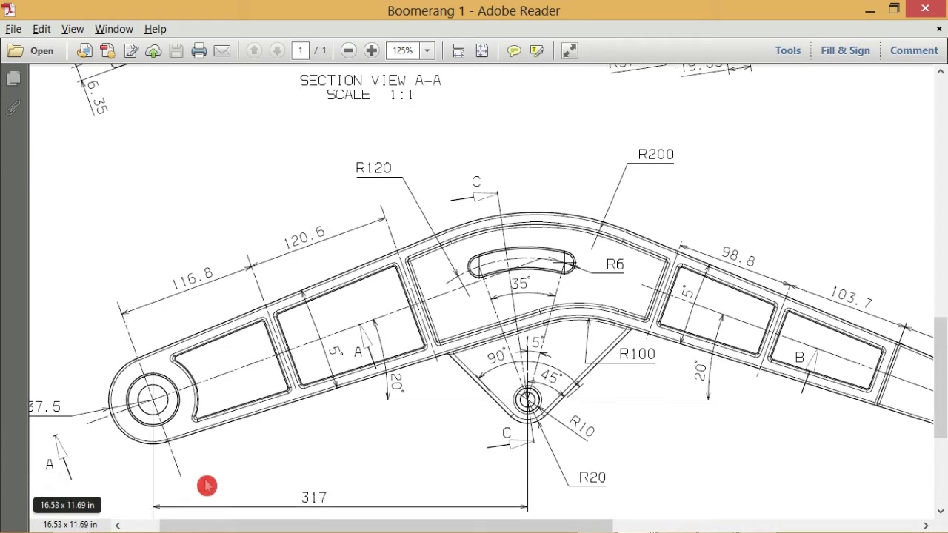
left_click_drag(248, 524, 214, 524)
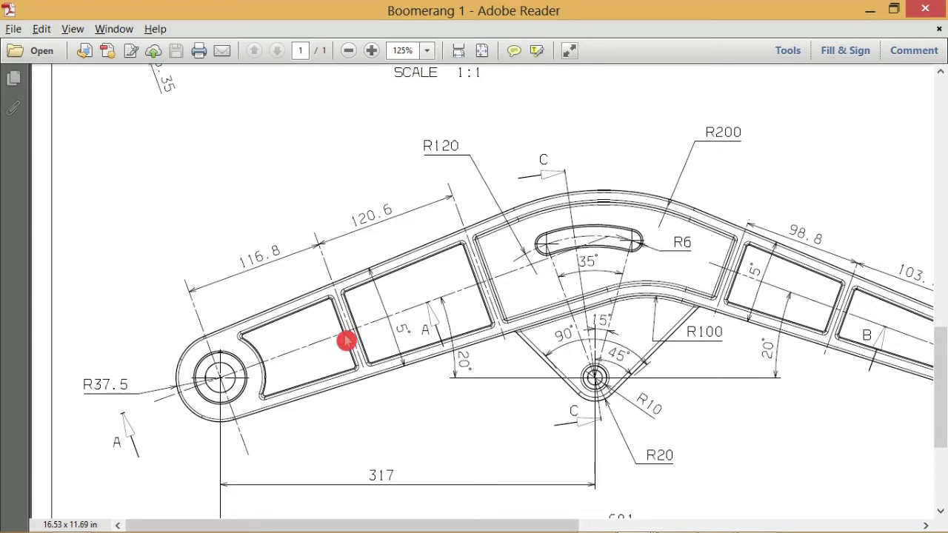
scroll(503, 161, "up", 1)
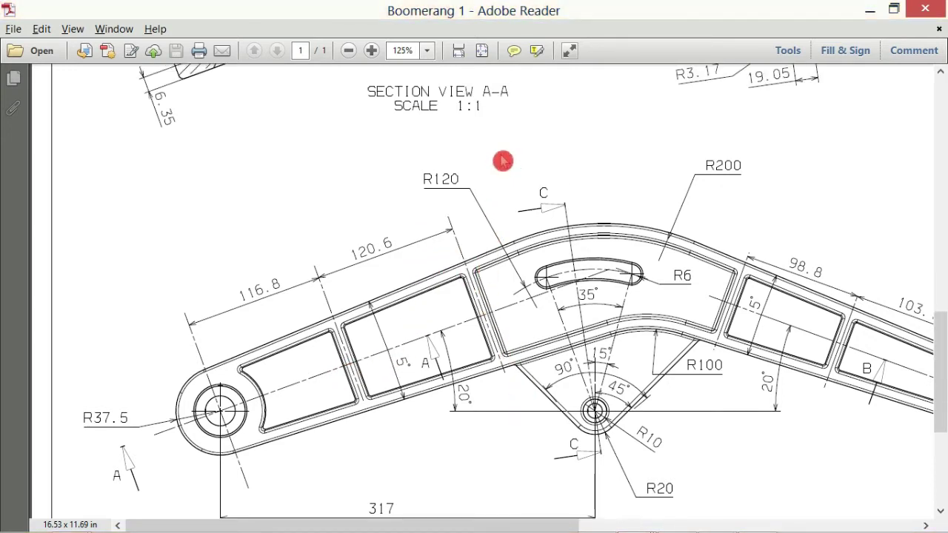
scroll(503, 161, "up", 5)
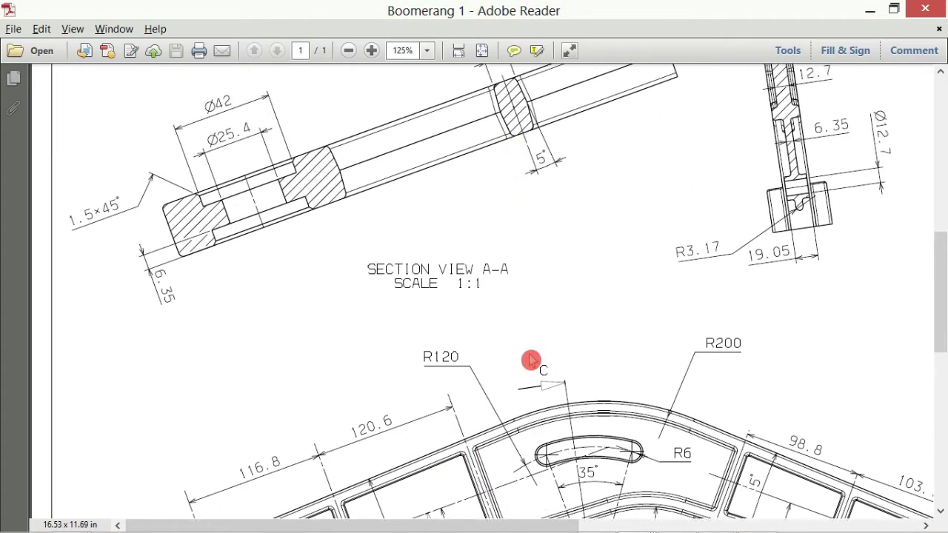
scroll(541, 245, "down", 3, "ctrl")
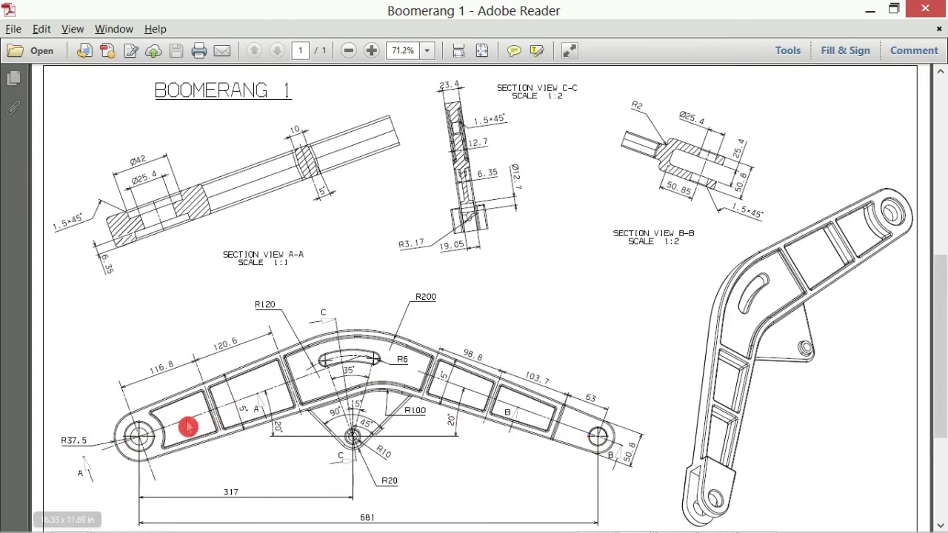
scroll(188, 426, "up", 3, "ctrl")
left_click_drag(273, 524, 216, 524)
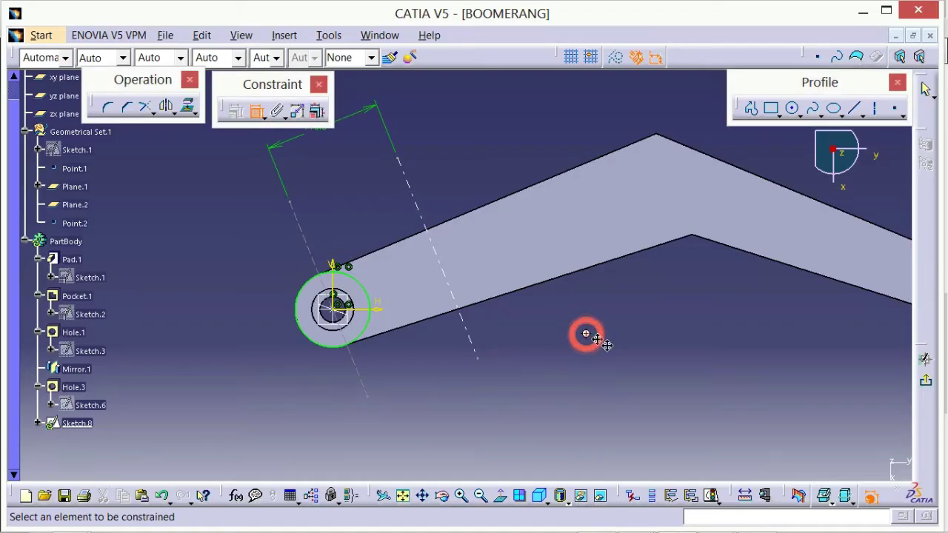
- Offset the arm's upper edge inward by about 18 mm and its lower edge inward by about 19 mm in the sketch
middle_click_drag(585, 335, 615, 348)
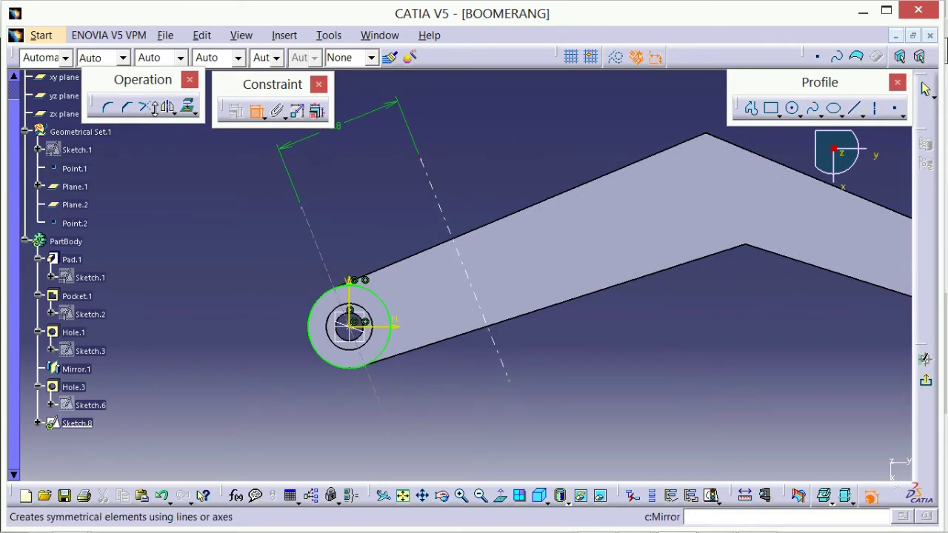
left_click(184, 121)
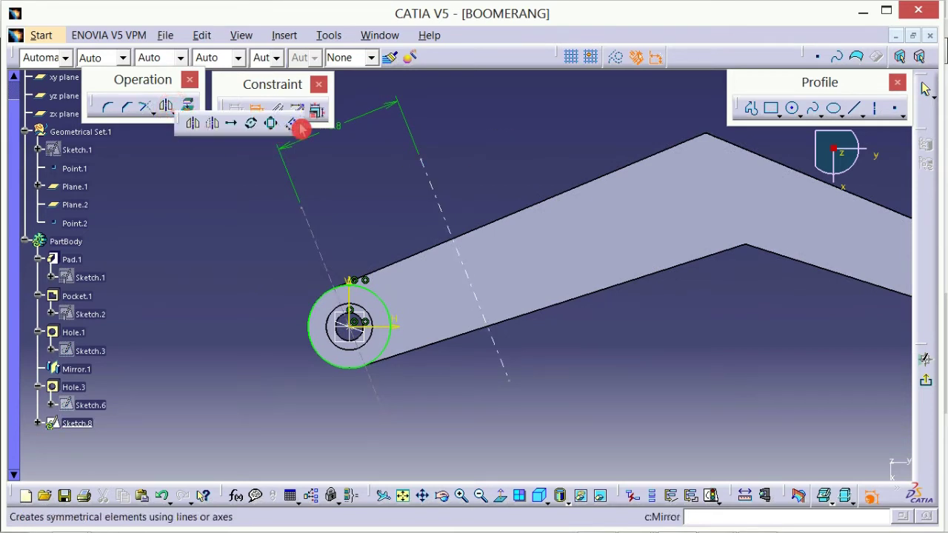
left_click(303, 134)
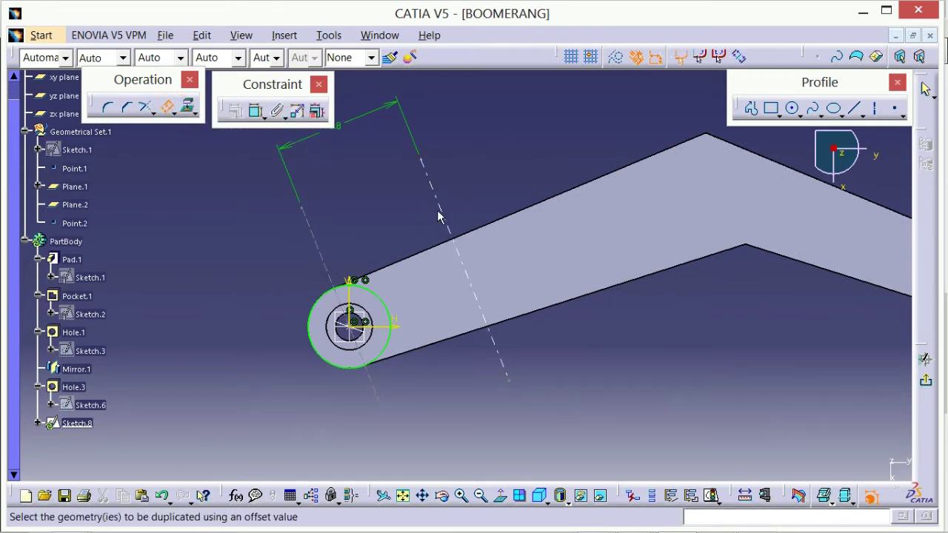
middle_click_drag(438, 211, 393, 262)
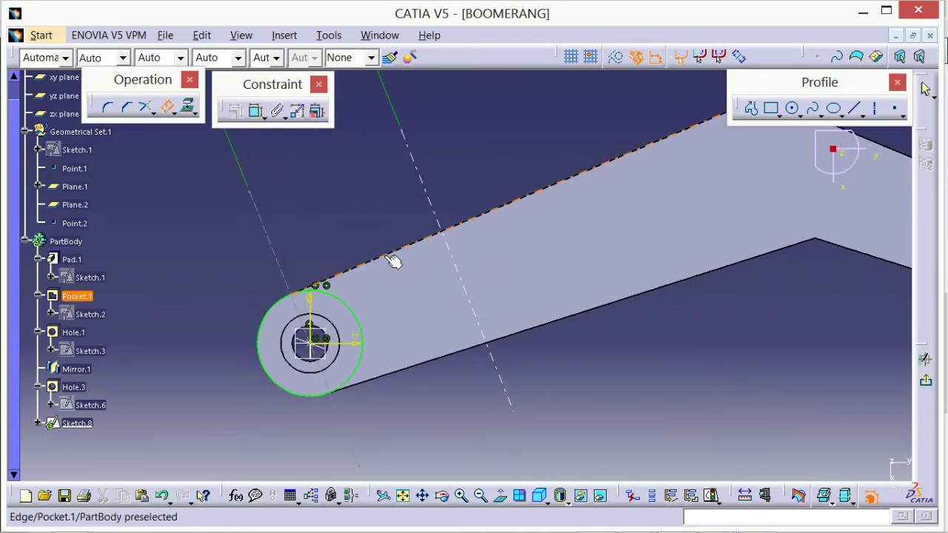
left_click(385, 254)
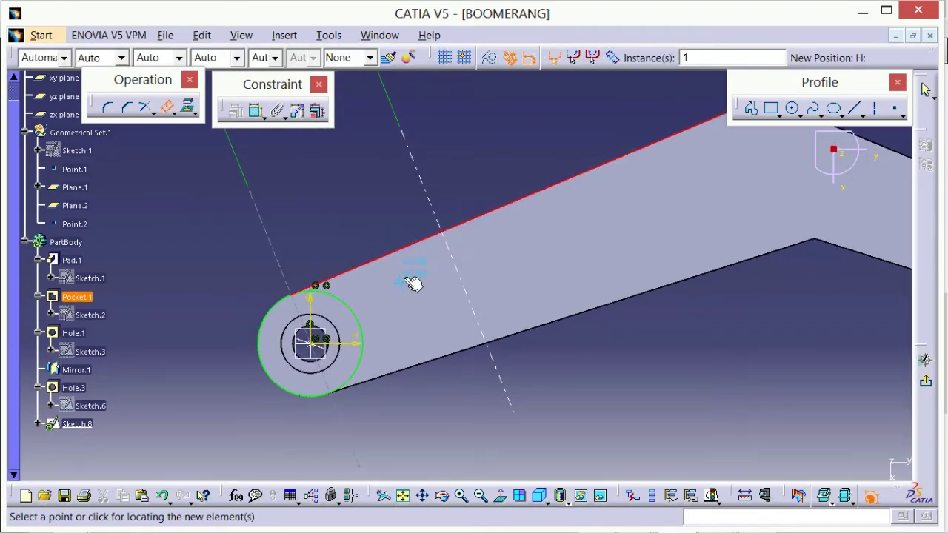
left_click(410, 272)
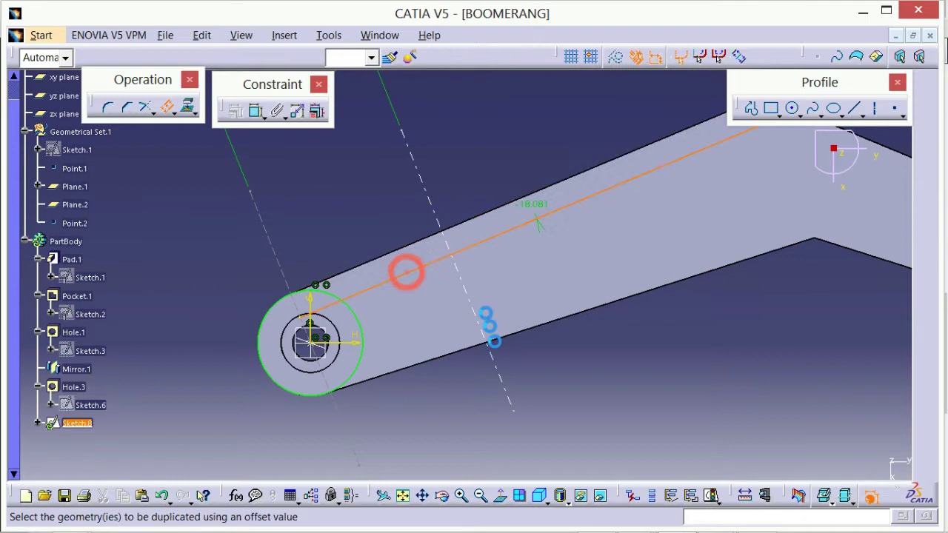
left_click(459, 349)
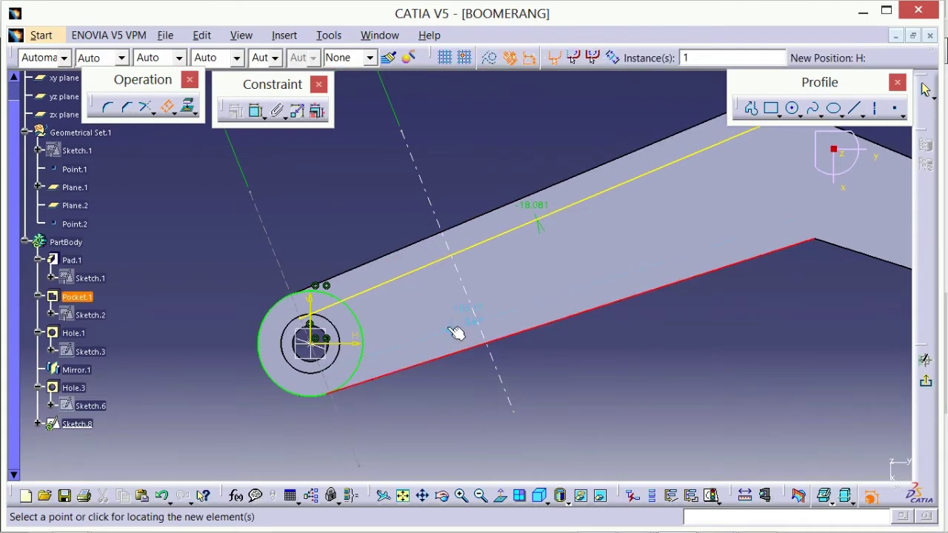
left_click(447, 327)
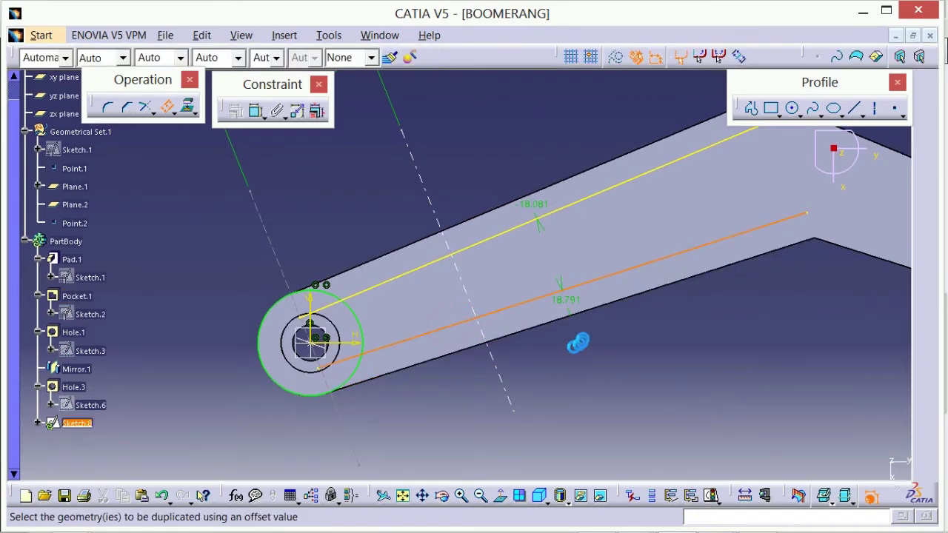
- Offset the second axis line by about 12 mm towards the end hole
left_click(459, 278)
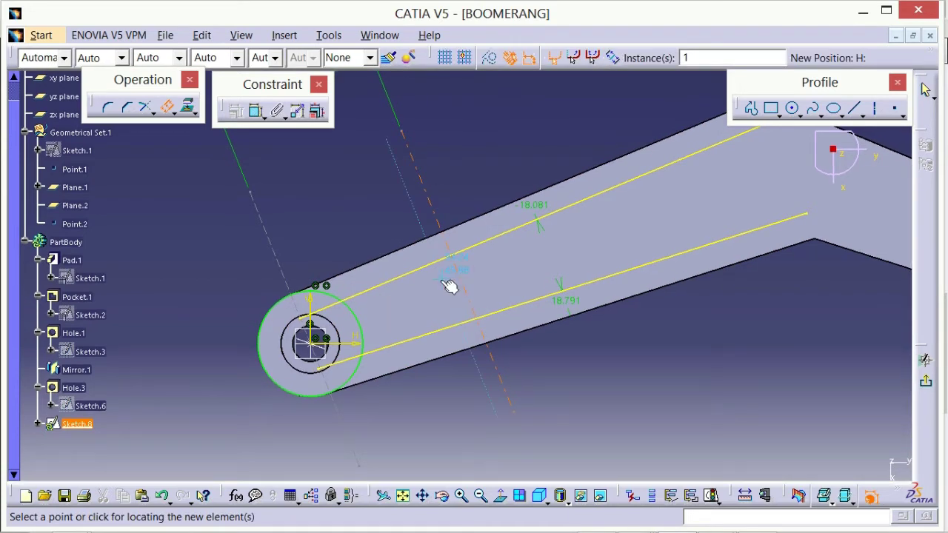
left_click(438, 278)
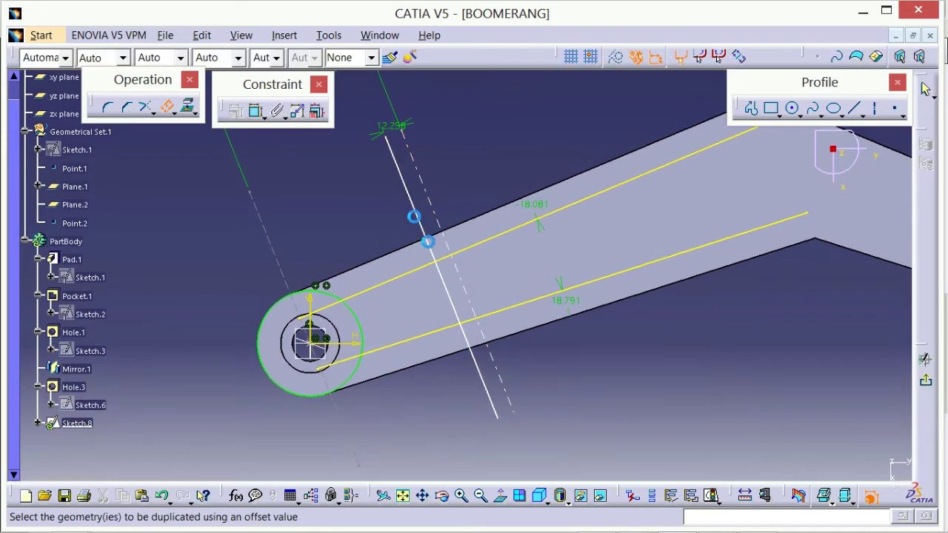
middle_click_drag(454, 144, 416, 166)
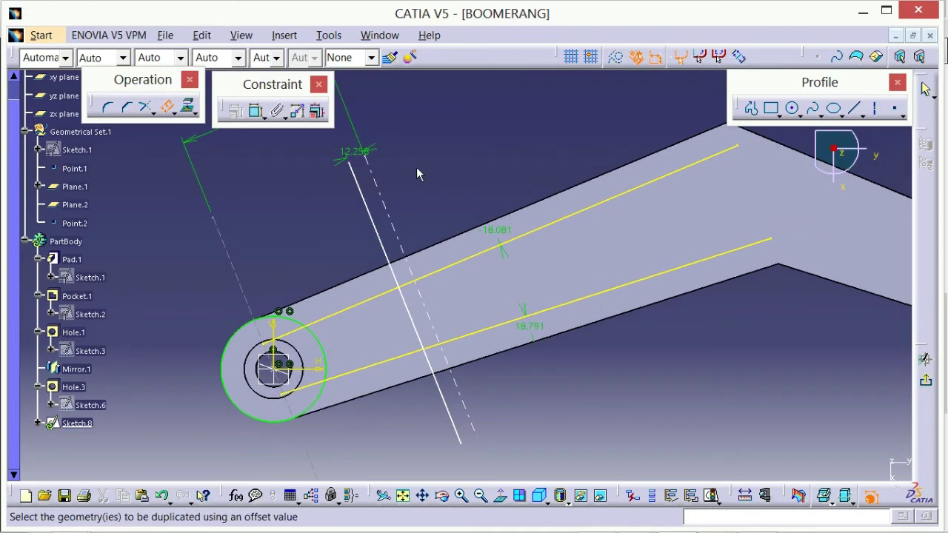
- Check the rib in the PDF drawing and set the offset between the second axis line and its copy to 5 mm
key("alt+Tab")
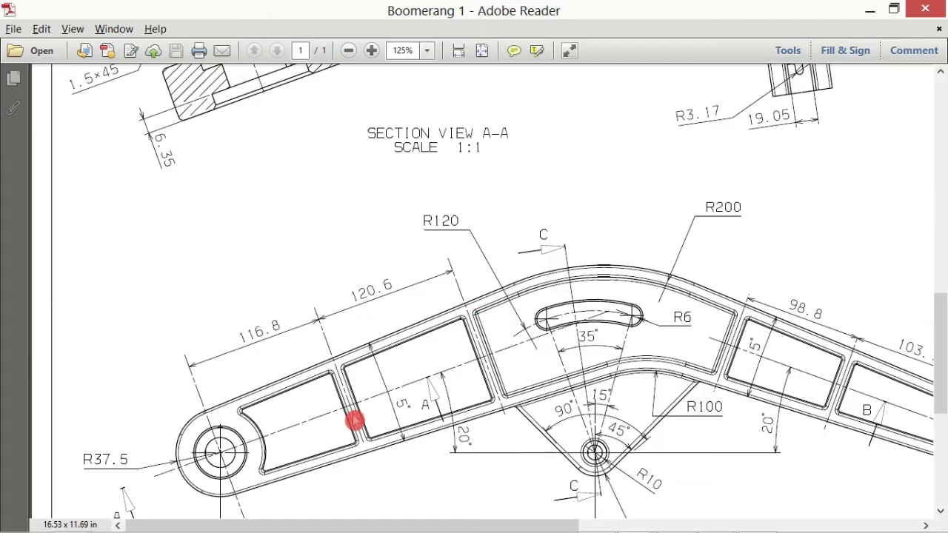
scroll(354, 420, "up", 2, "ctrl")
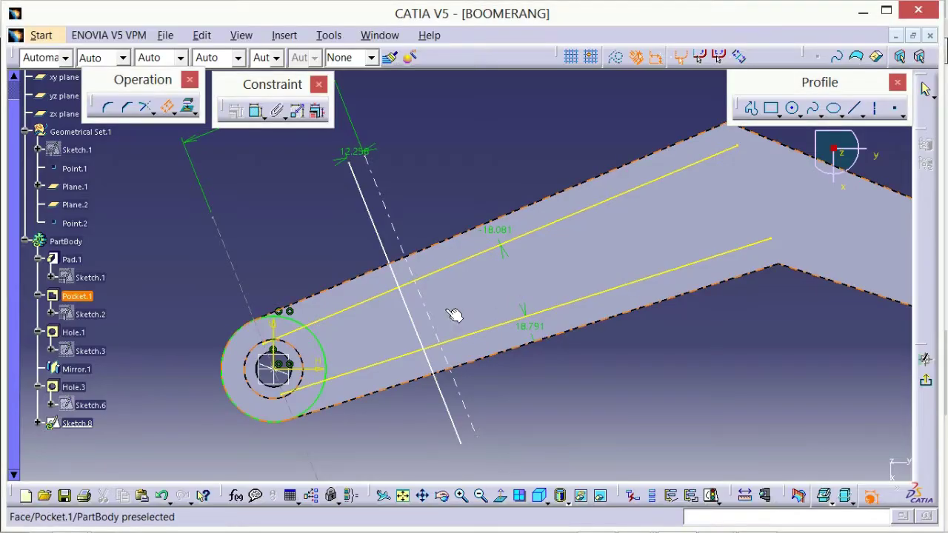
mouse_move(423, 262)
middle_mouse_down()
mouse_move(468, 257)
mouse_move(330, 187)
middle_mouse_up()
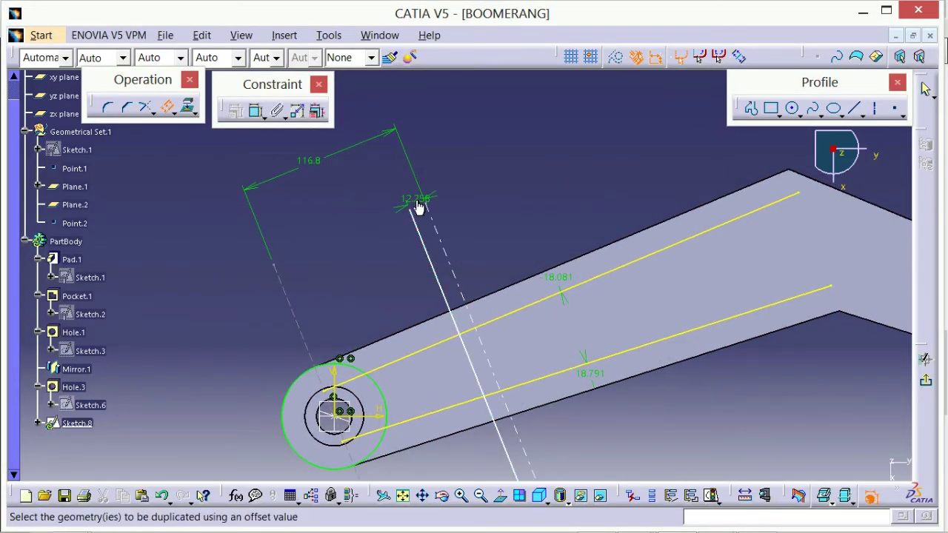
double_click(466, 184)
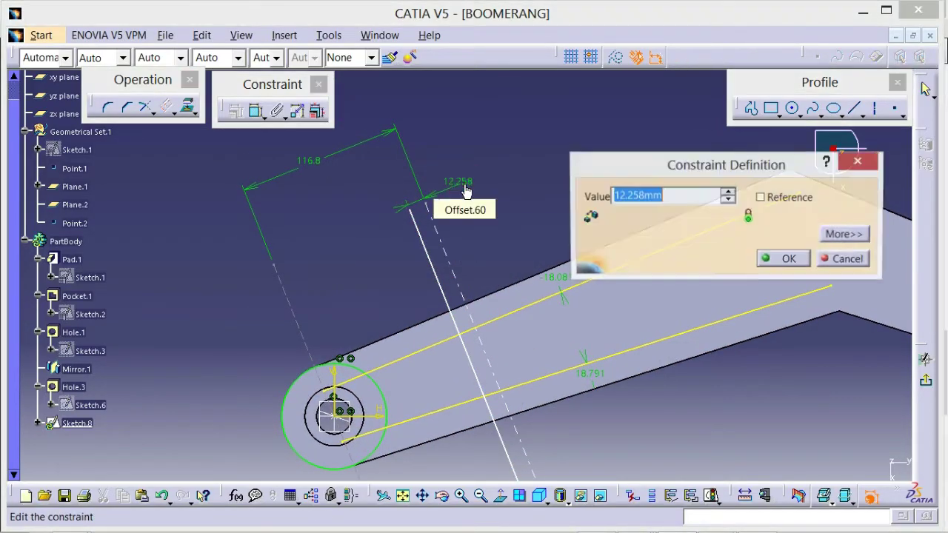
type("5mm")
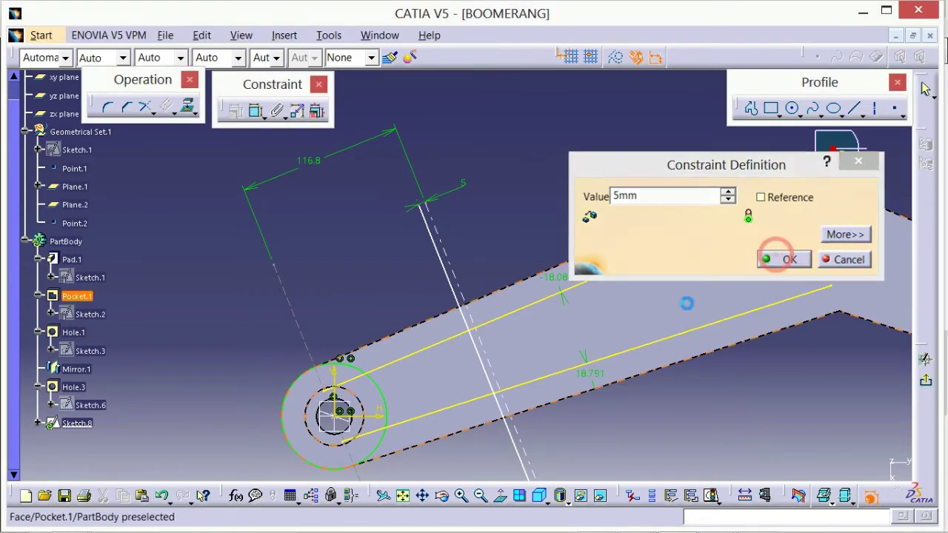
left_click(781, 259)
mouse_move(550, 217)
middle_mouse_down()
mouse_move(544, 194)
mouse_move(543, 210)
middle_mouse_up()
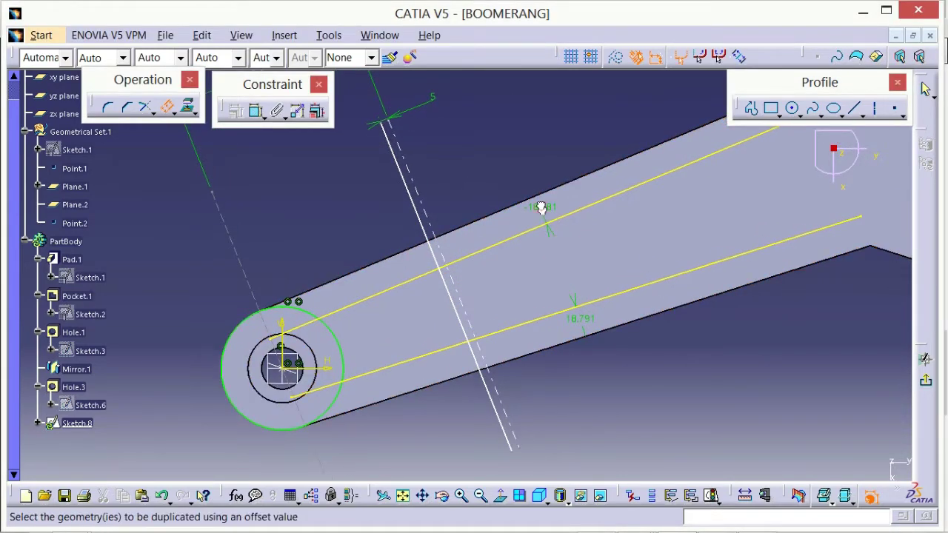
- Set the upper edge's offset to -10 mm and the lower edge's offset to 10 mm in the pocket sketch
double_click(533, 181)
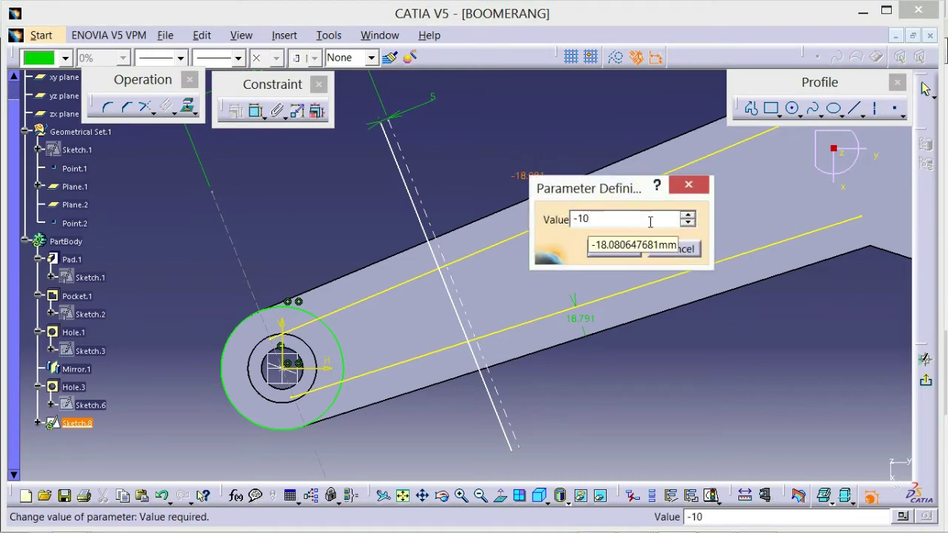
type("-10")
left_click(600, 247)
left_click(648, 366)
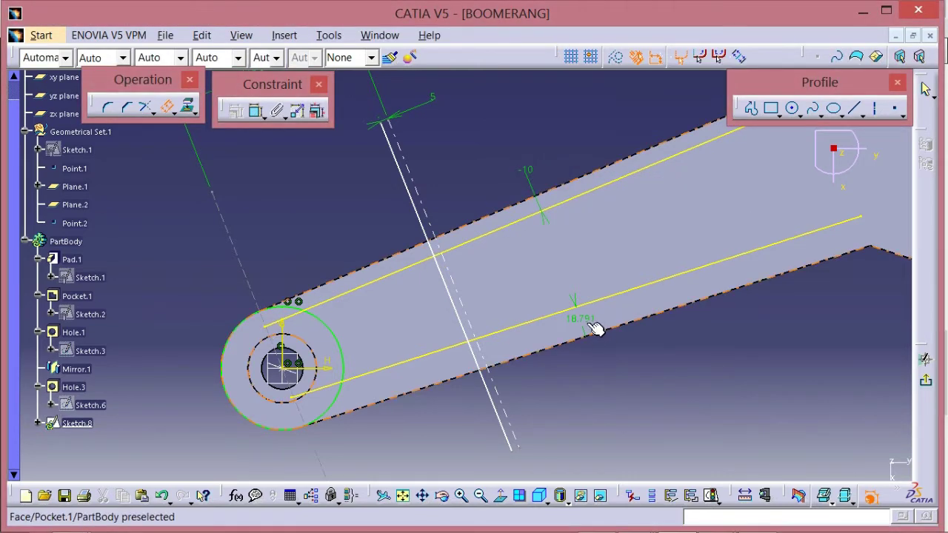
left_click(586, 322)
double_click(604, 371)
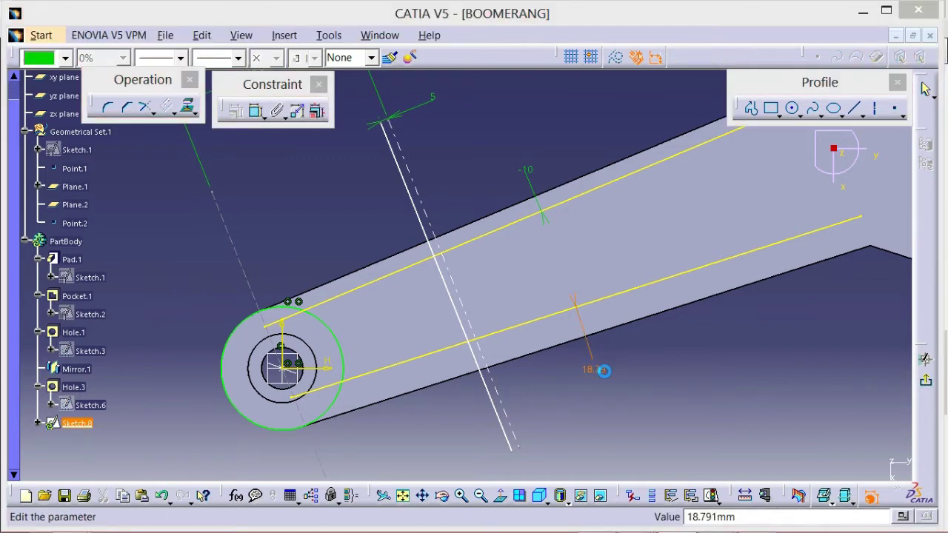
type("10")
key("Return")
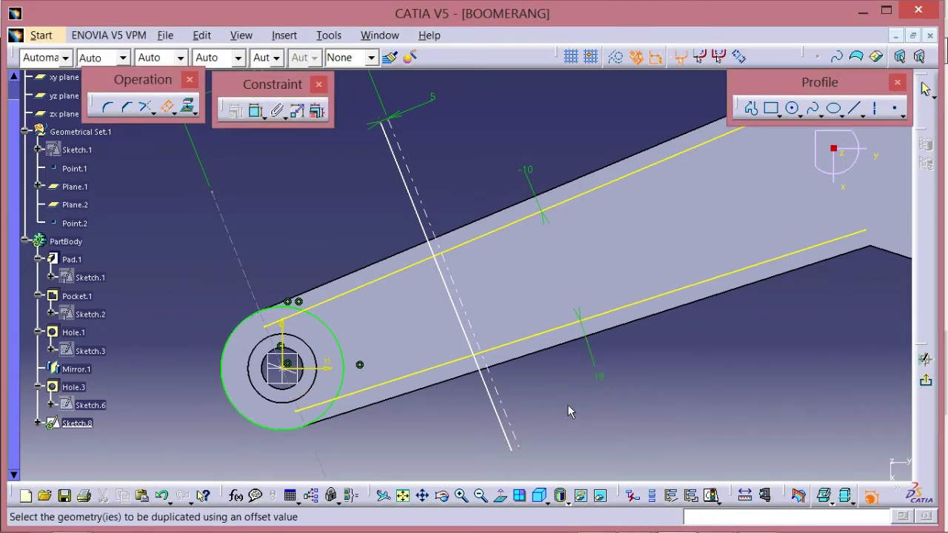
- Trim the upper and lower offset lines against the circle around the end hole, keeping the arc between them
mouse_move(573, 420)
middle_mouse_down()
mouse_move(610, 398)
mouse_move(619, 422)
mouse_move(633, 426)
middle_mouse_up()
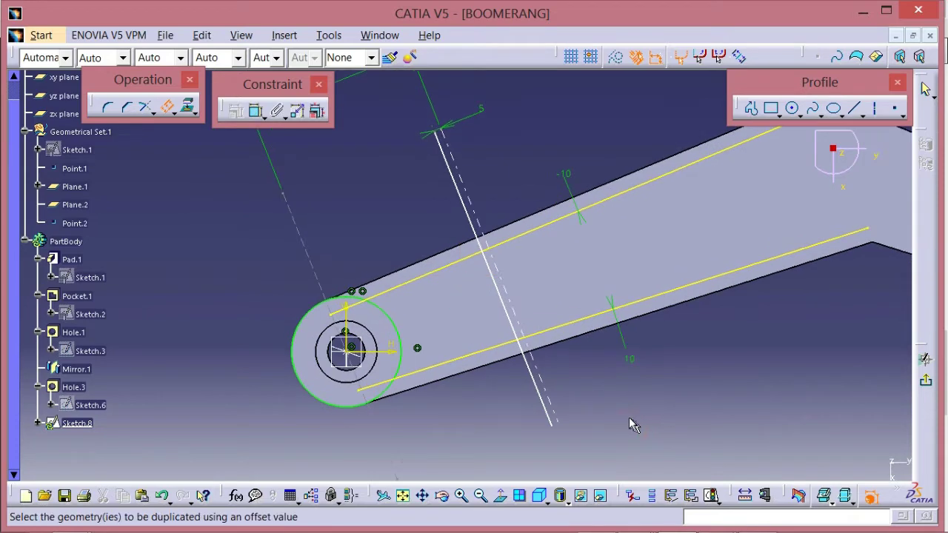
left_click(142, 107)
middle_click_drag(369, 174, 395, 134)
left_click(466, 256)
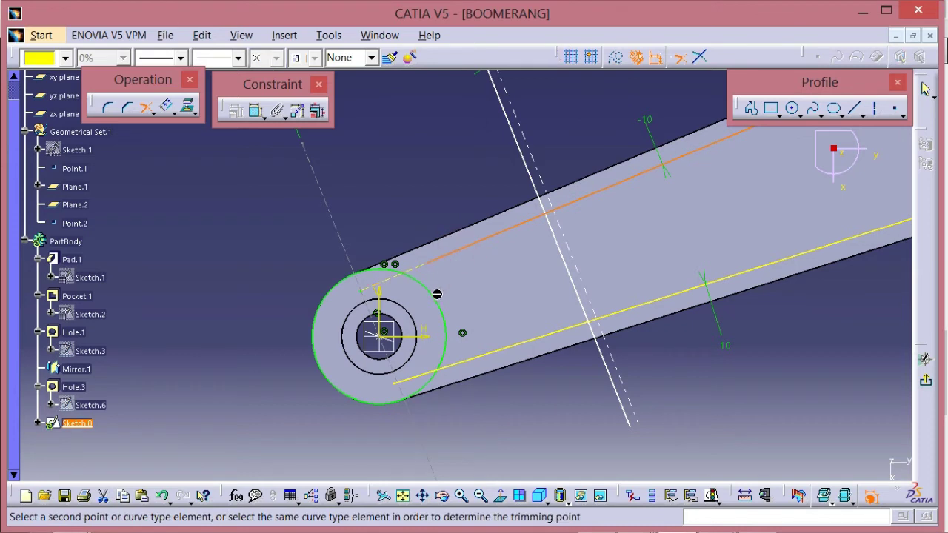
left_click(442, 315)
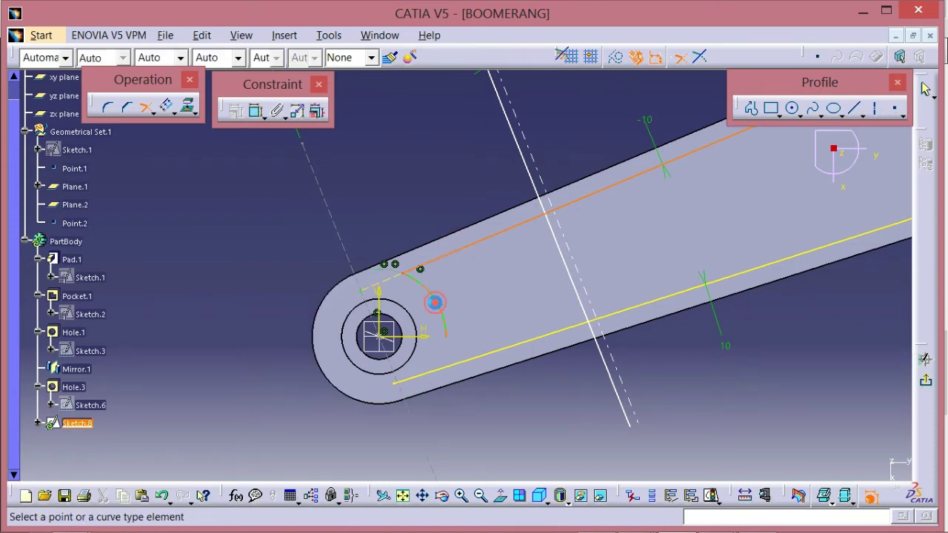
left_click(531, 348)
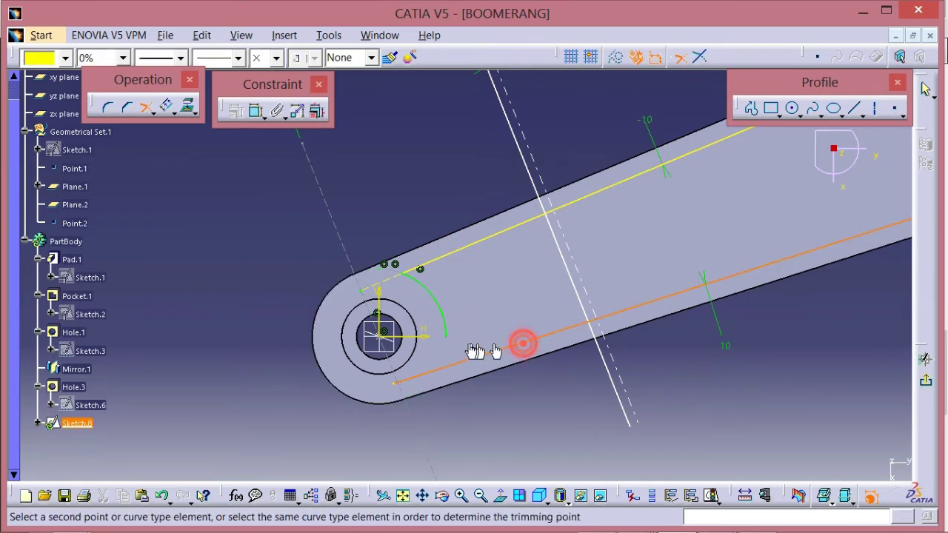
left_click(444, 320)
- Trim the lower and upper offset lines against the line 5 mm from the second axis to close the pocket outline
middle_click_drag(528, 316, 477, 361)
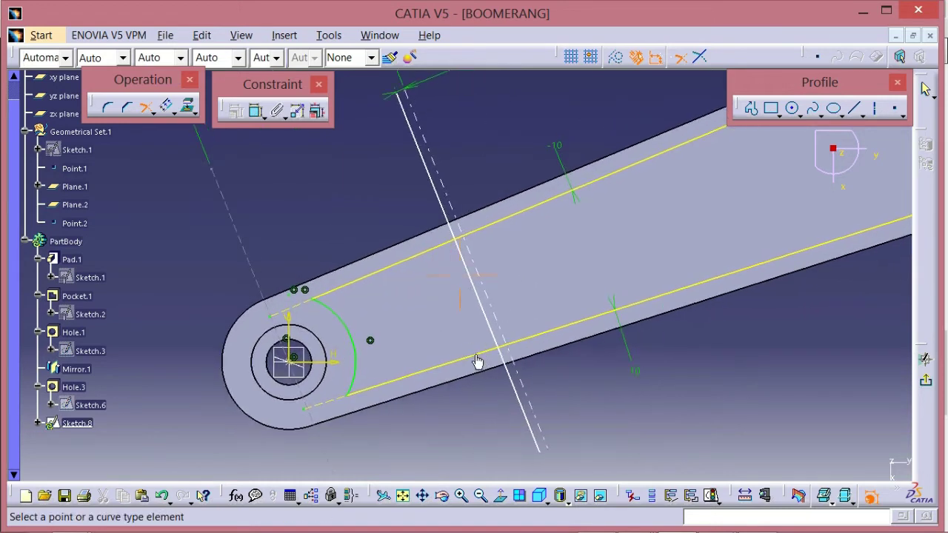
left_click(483, 357)
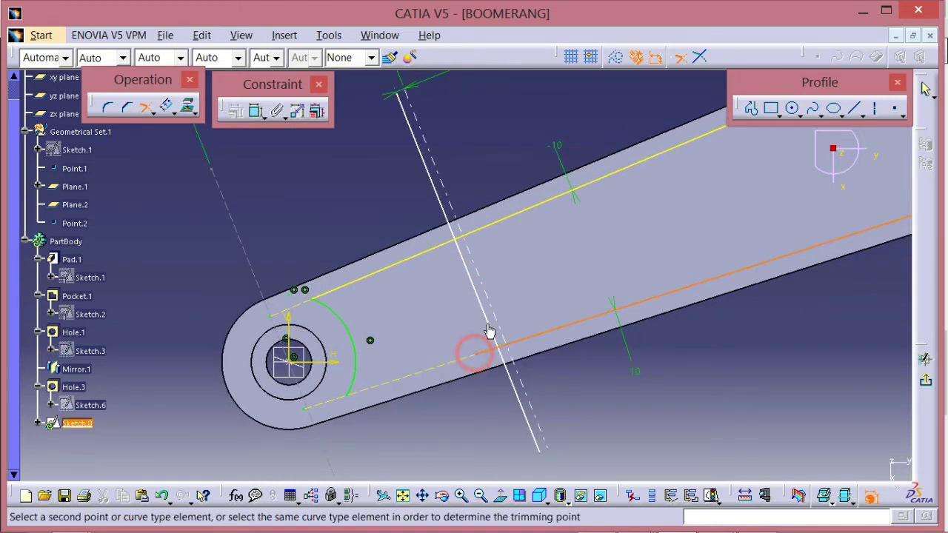
left_click(493, 323)
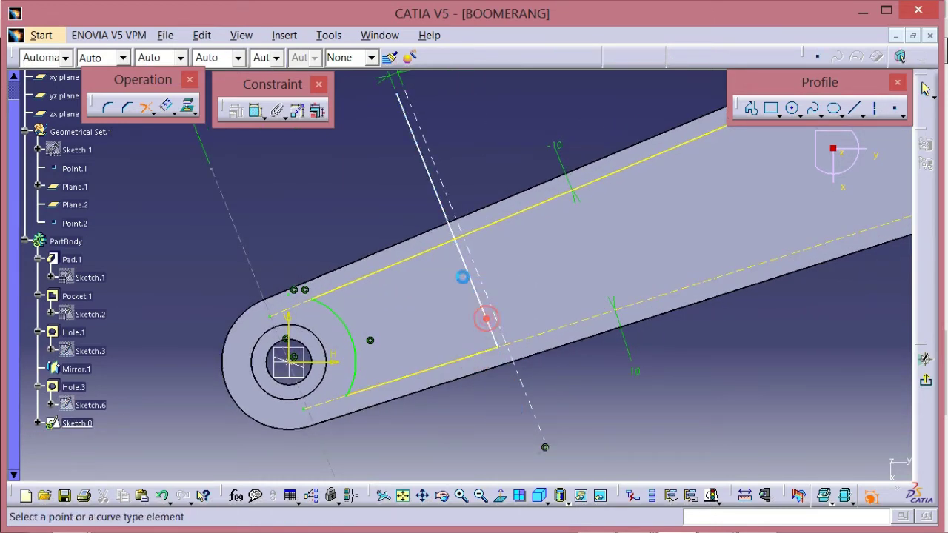
left_click(465, 260)
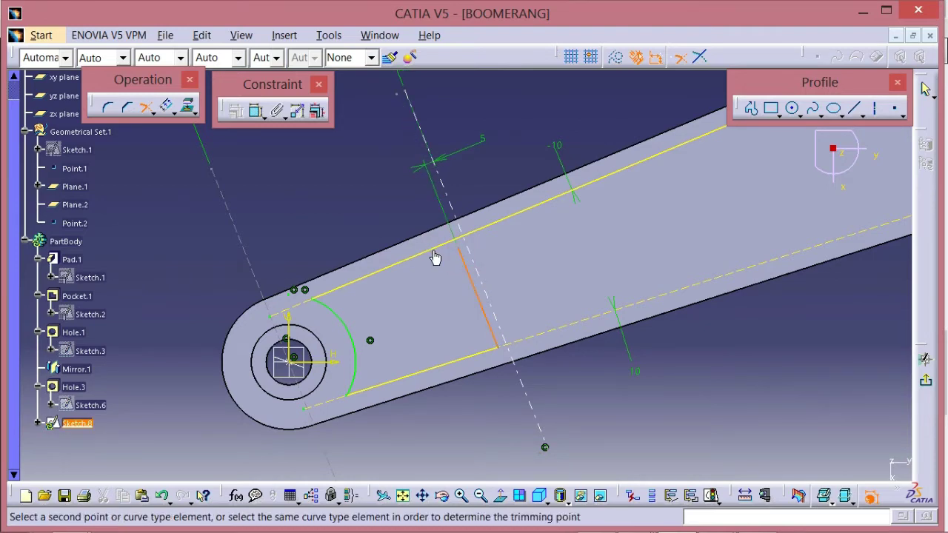
left_click(432, 254)
middle_click_drag(514, 250, 537, 289)
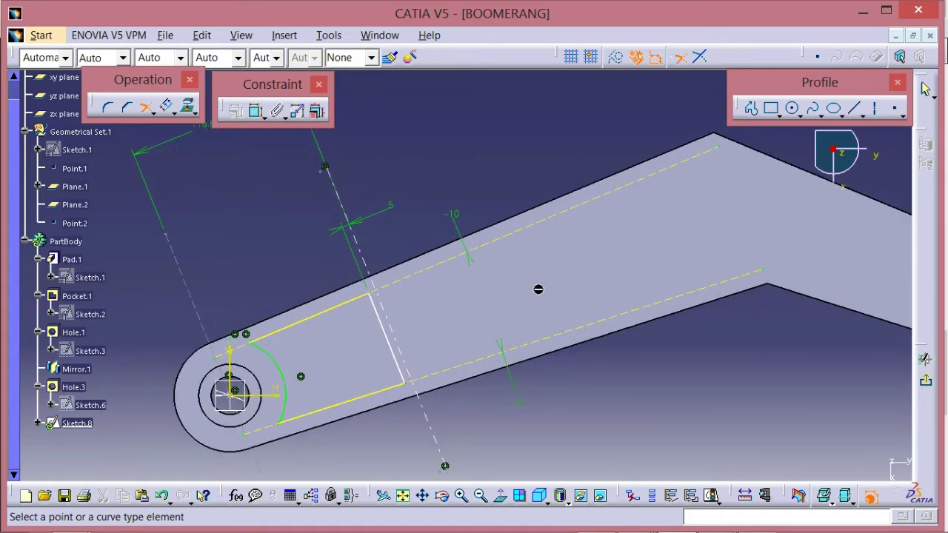
- Exit the sketch and cut its profile as a pocket into the arm with reversed direction and type Up to next
mouse_move(475, 166)
middle_mouse_down()
mouse_move(474, 155)
mouse_move(482, 186)
mouse_move(914, 374)
middle_mouse_up()
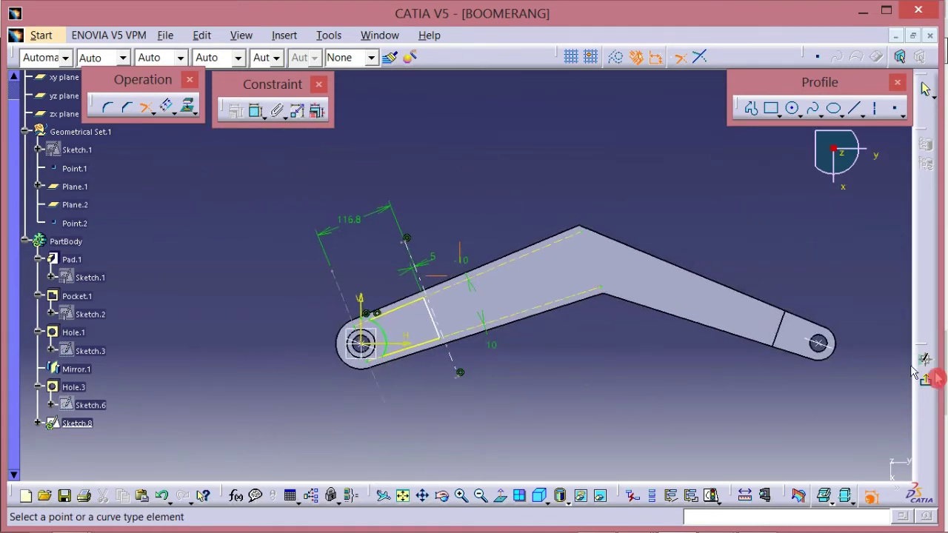
left_click(925, 380)
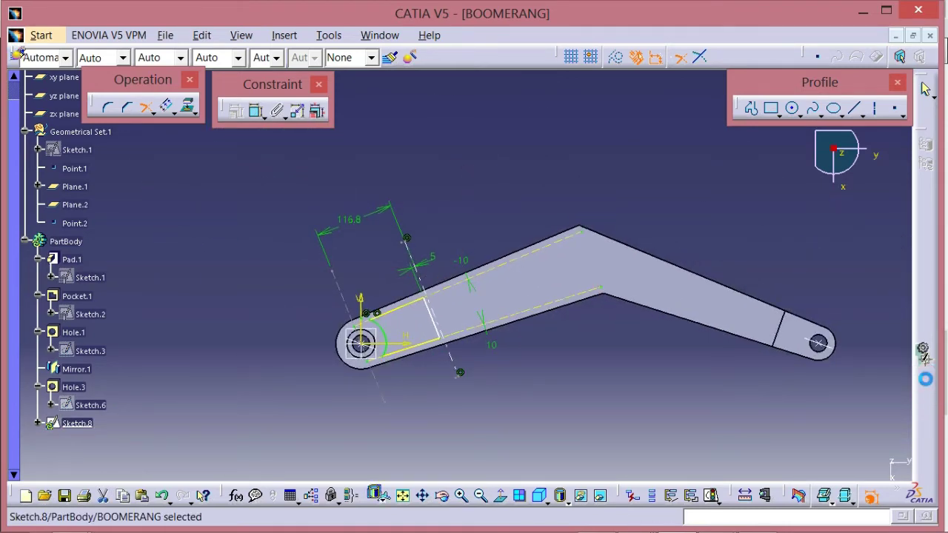
mouse_move(585, 366)
middle_mouse_down()
mouse_move(545, 376)
mouse_move(276, 232)
middle_mouse_up()
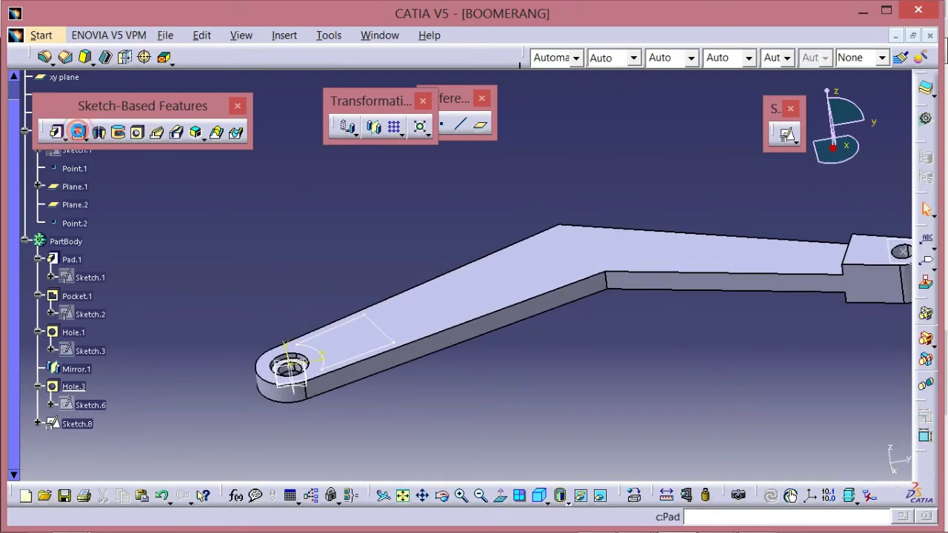
left_click(78, 132)
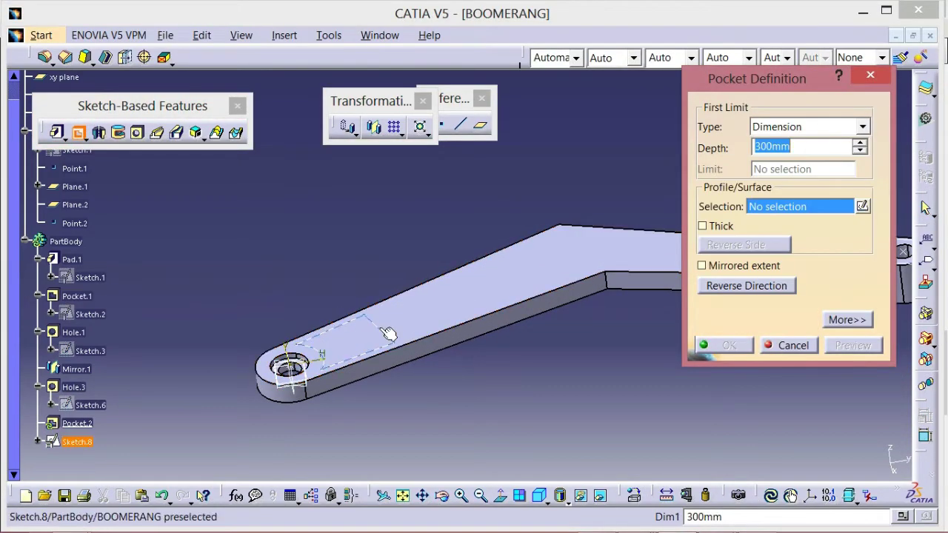
left_click(386, 332)
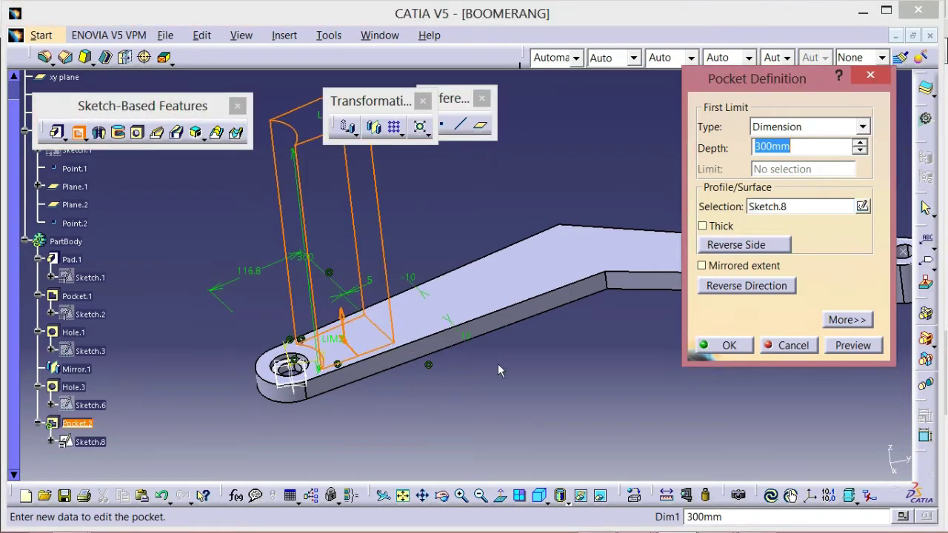
left_click(765, 294)
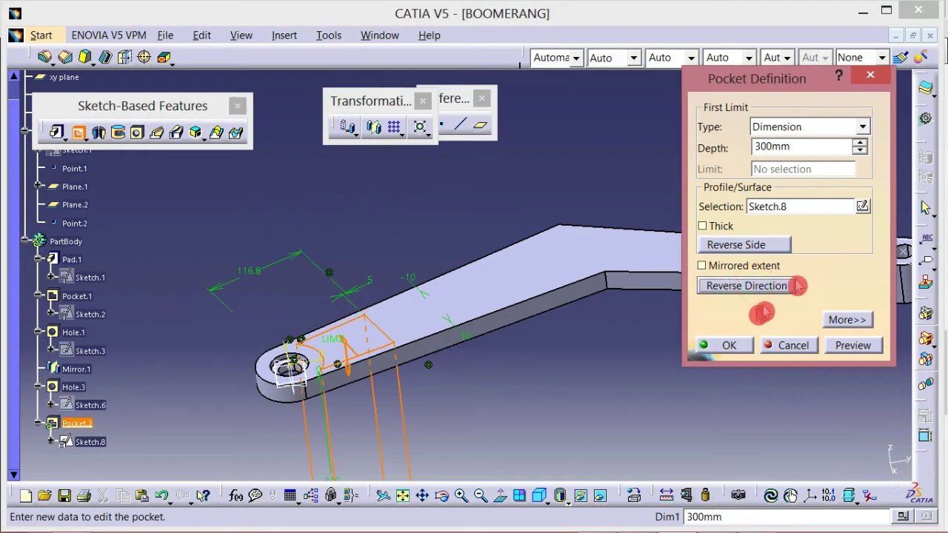
left_click(832, 129)
left_click(818, 162)
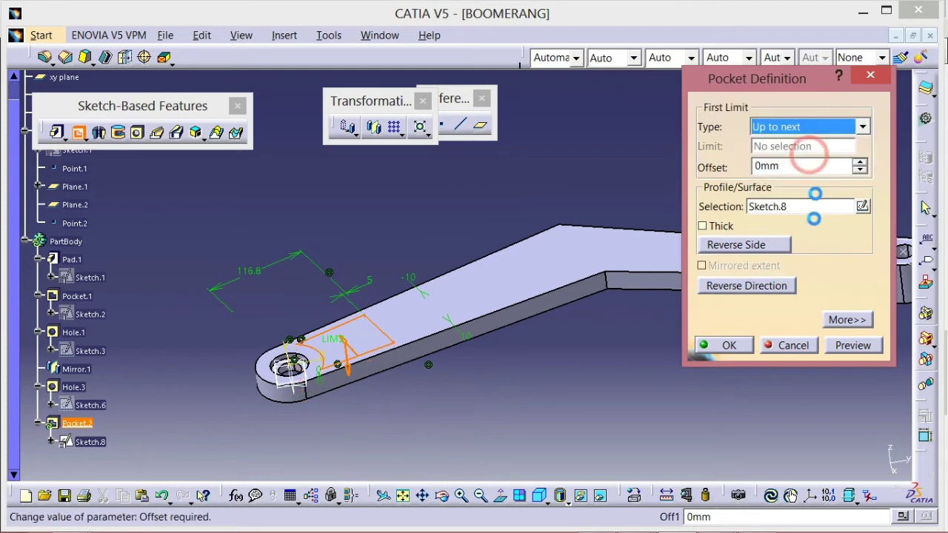
left_click(730, 346)
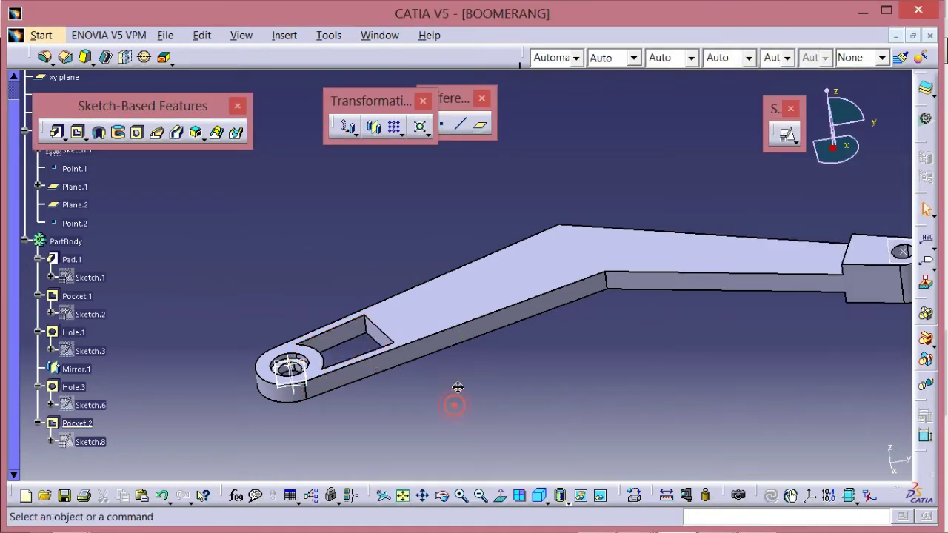
- Switch to the PDF drawing, examine the arm's second pocket and its ribs in the front view, and return to CATIA
mouse_move(454, 395)
middle_mouse_down()
mouse_move(451, 377)
mouse_move(476, 355)
mouse_move(459, 394)
mouse_move(485, 416)
middle_mouse_up()
key("alt+Tab")
scroll(425, 402, "down", 2, "ctrl")
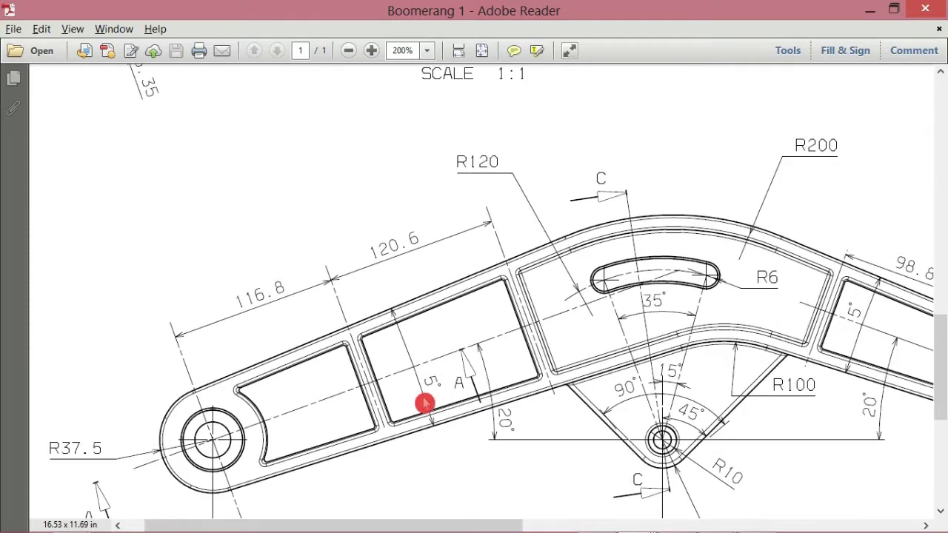
scroll(656, 258, "down", 1, "ctrl")
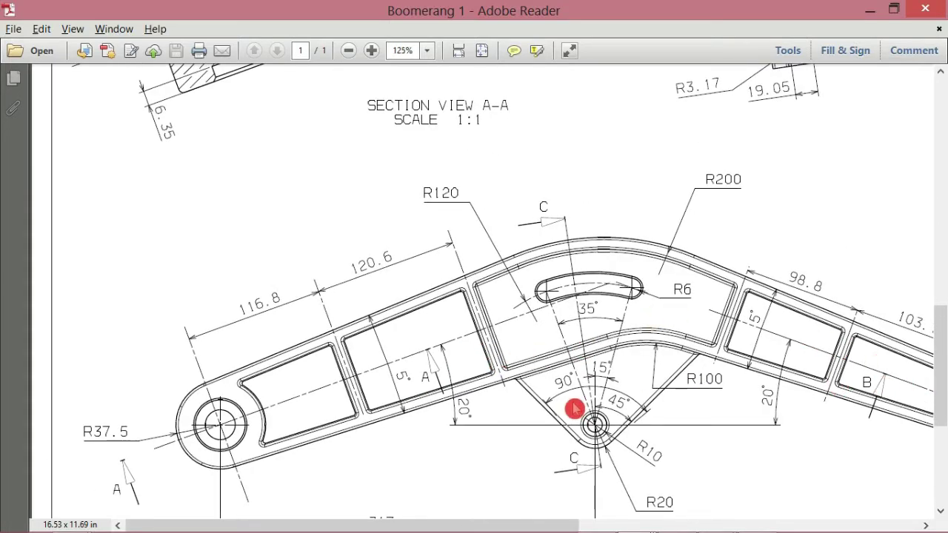
scroll(574, 408, "down", 1, "ctrl")
scroll(312, 362, "up", 2, "ctrl")
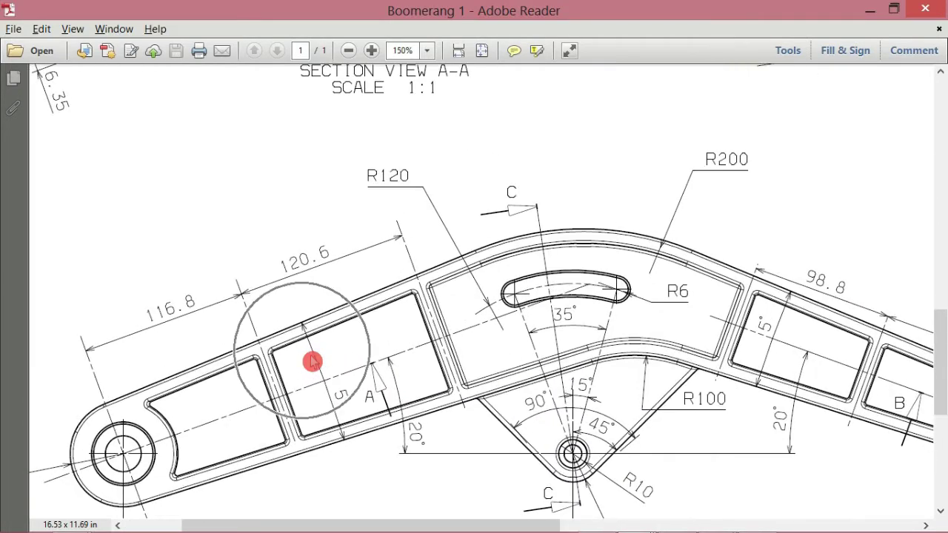
key("alt+Tab")
- Create a positioned sketch on the arm's upper face with H and V reversed and the axes swapped
left_click(450, 282)
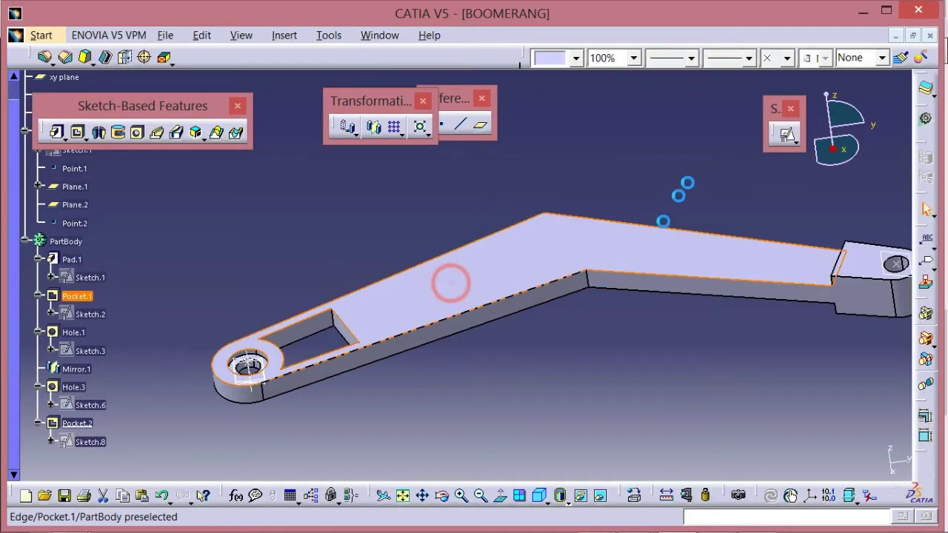
left_click(796, 146)
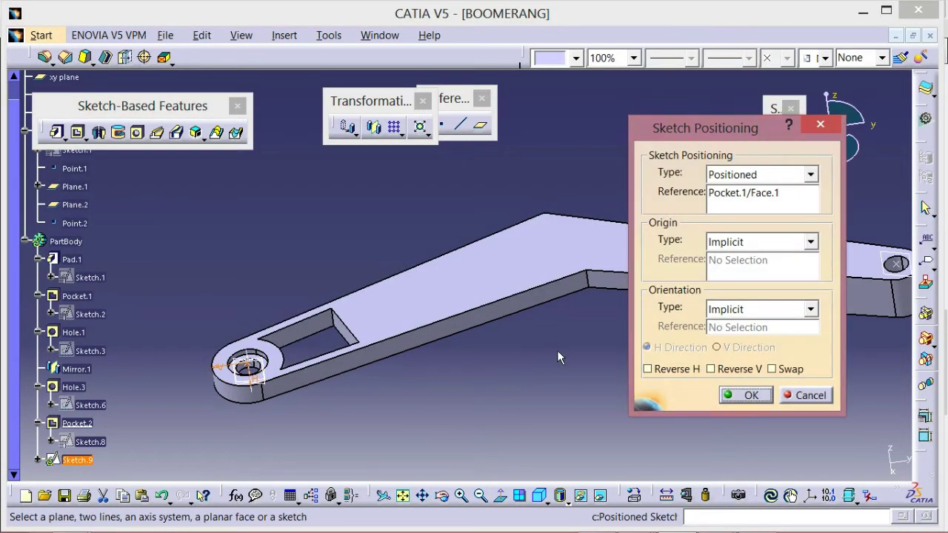
left_click(785, 372)
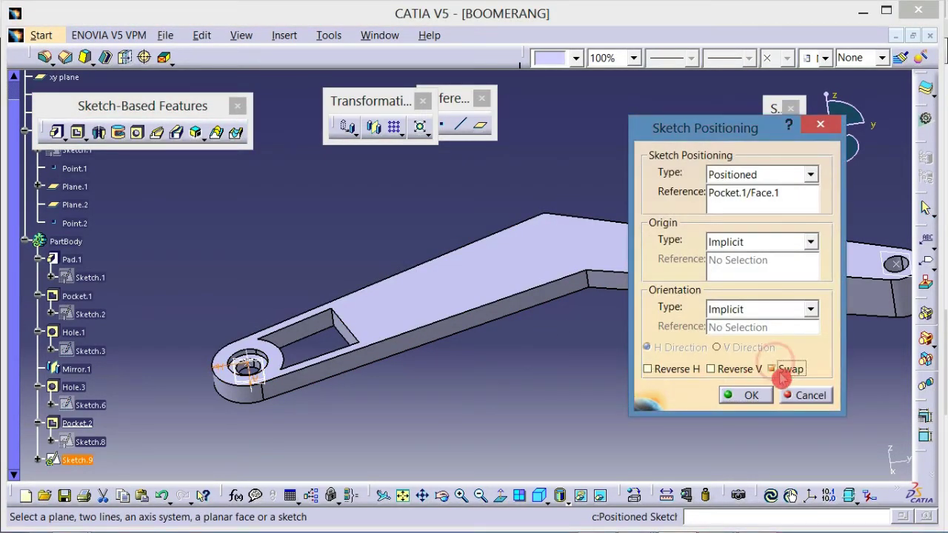
left_click(675, 370)
left_click(739, 373)
left_click(748, 395)
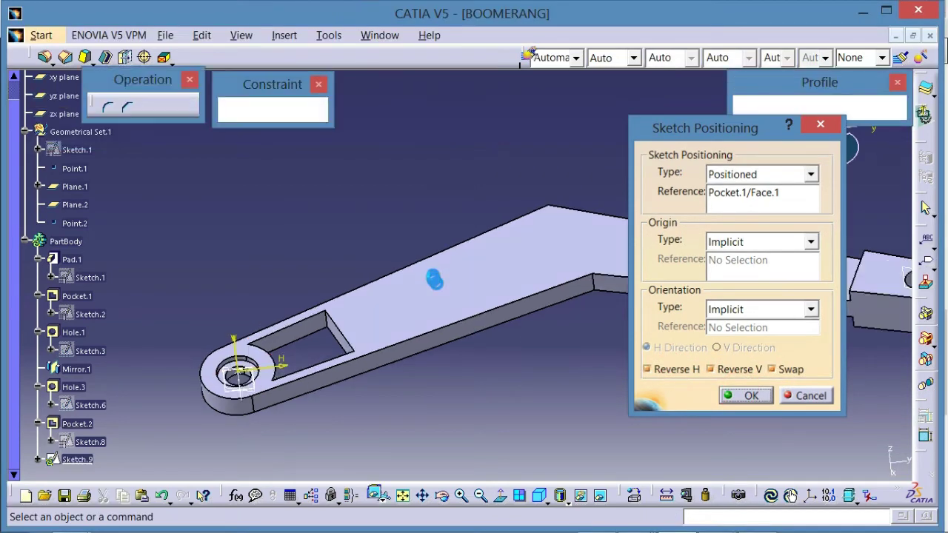
- Offset the first pocket's straight end edge away from the end hole and set the offset to -10 mm
mouse_move(419, 220)
middle_mouse_down()
mouse_move(415, 201)
mouse_move(433, 186)
mouse_move(437, 205)
middle_mouse_up()
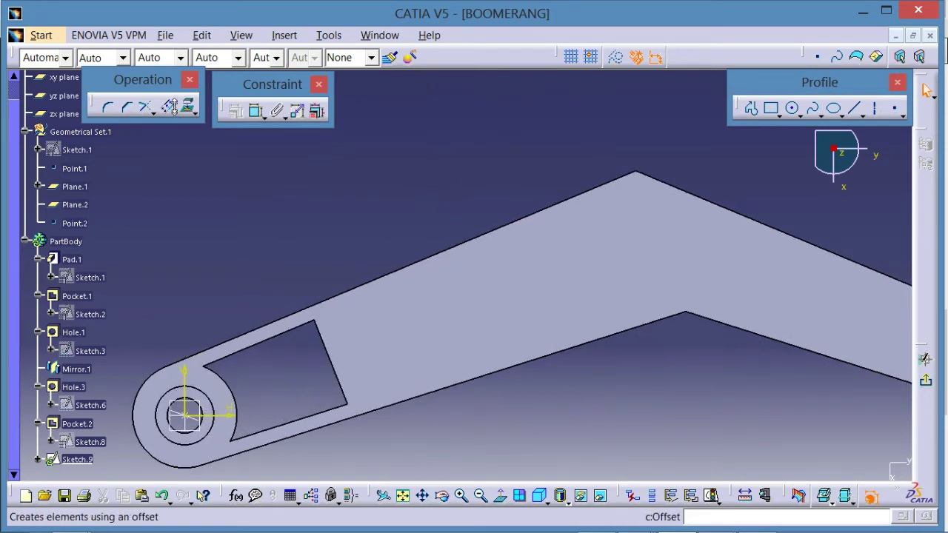
left_click(166, 104)
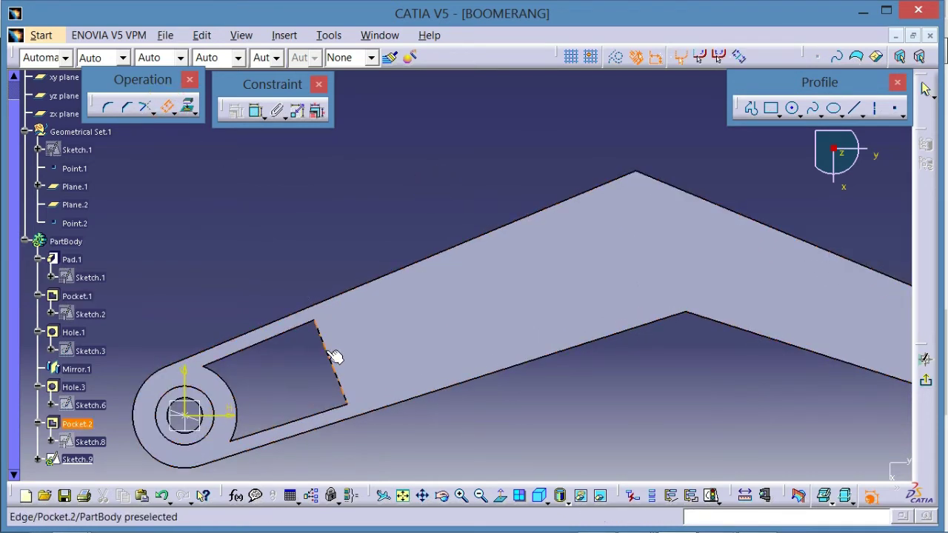
left_click(334, 356)
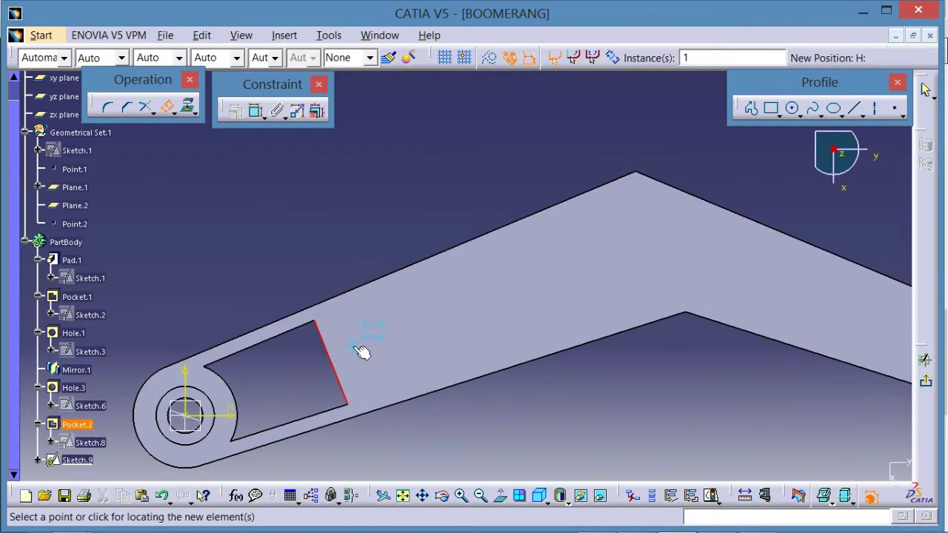
left_click(359, 351)
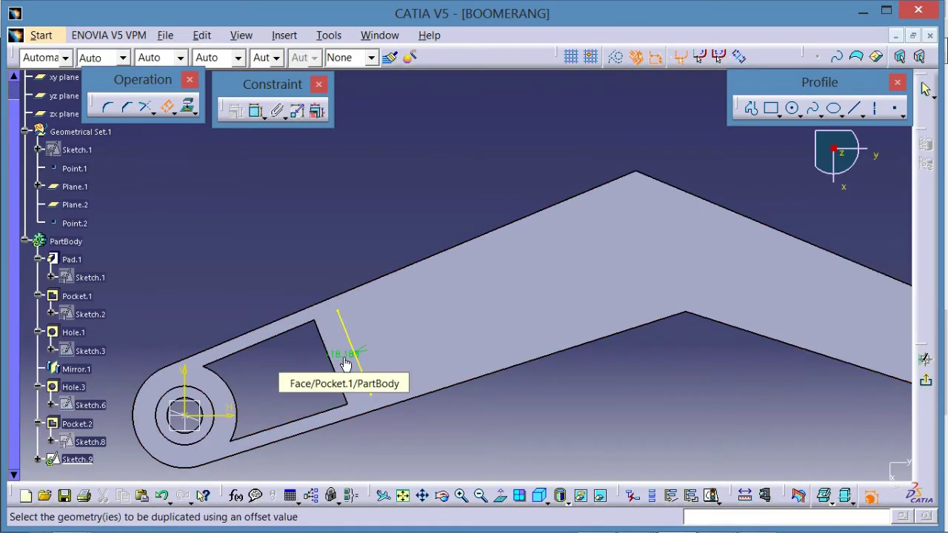
double_click(303, 380)
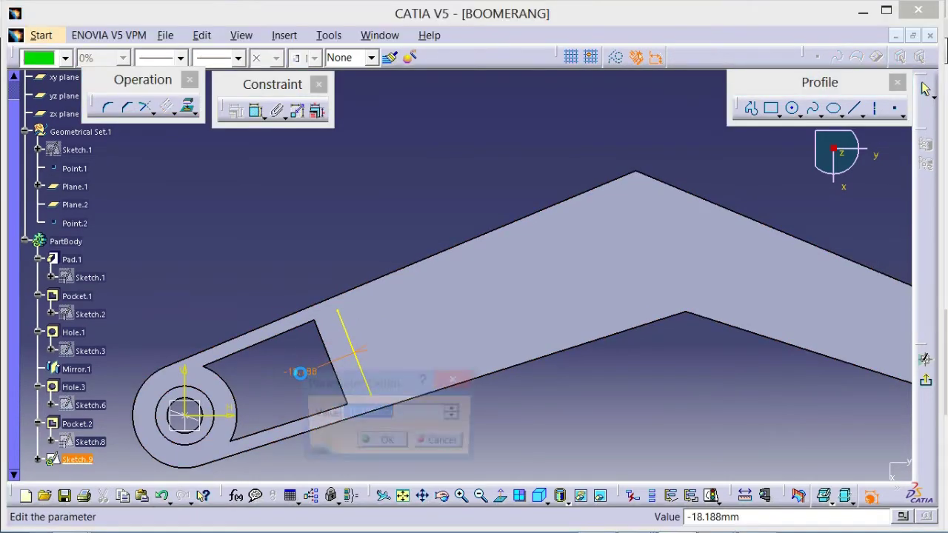
type("-10")
key("Return")
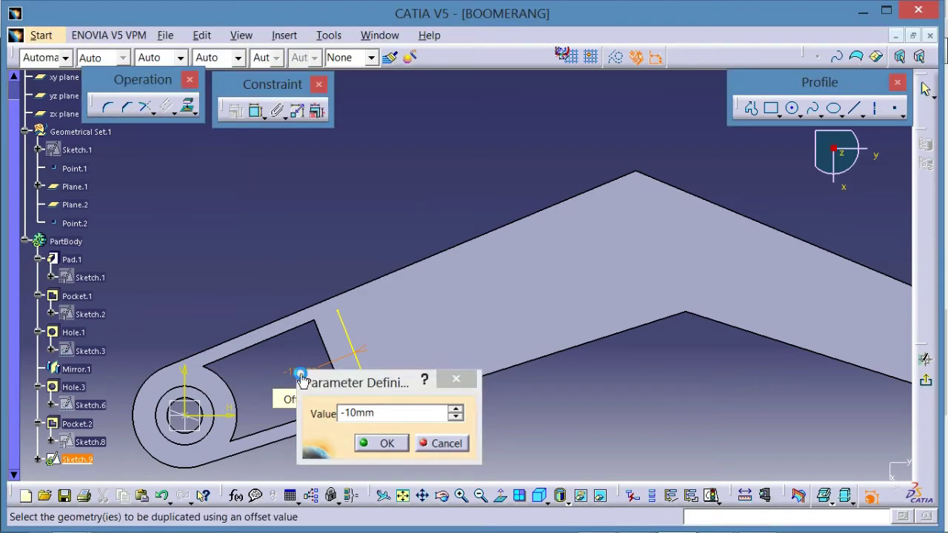
- Offset the arm's upper and lower straight edges on the end-hole side inward by about 20 mm each
left_click(381, 285)
left_click(382, 307)
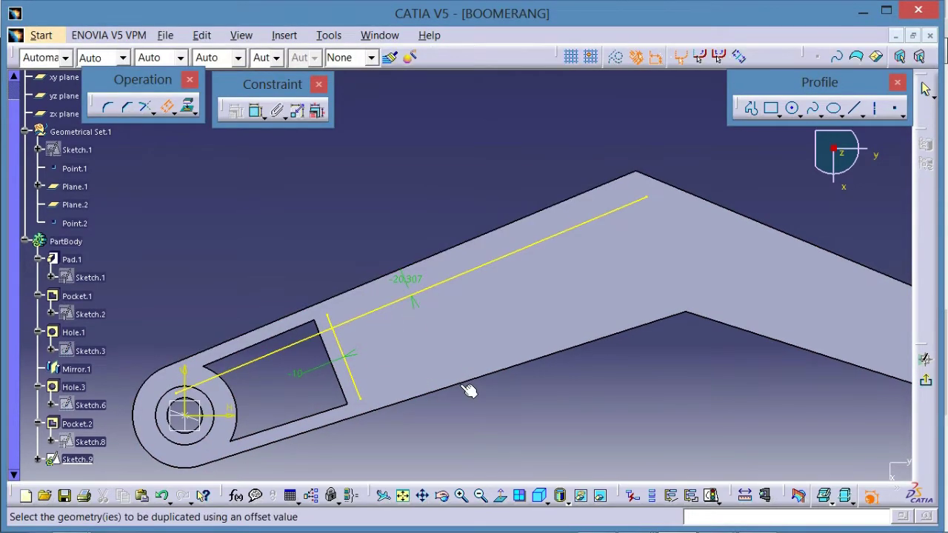
left_click(468, 386)
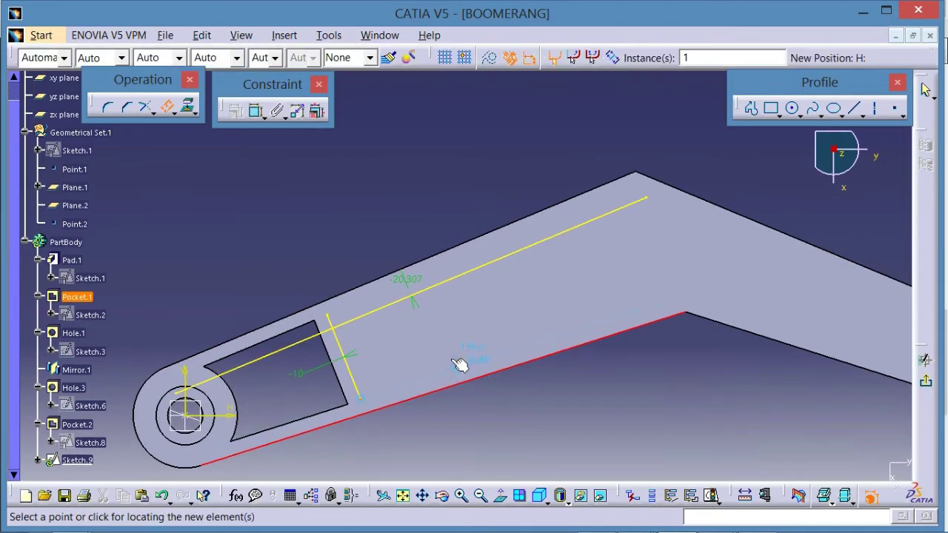
left_click(451, 356)
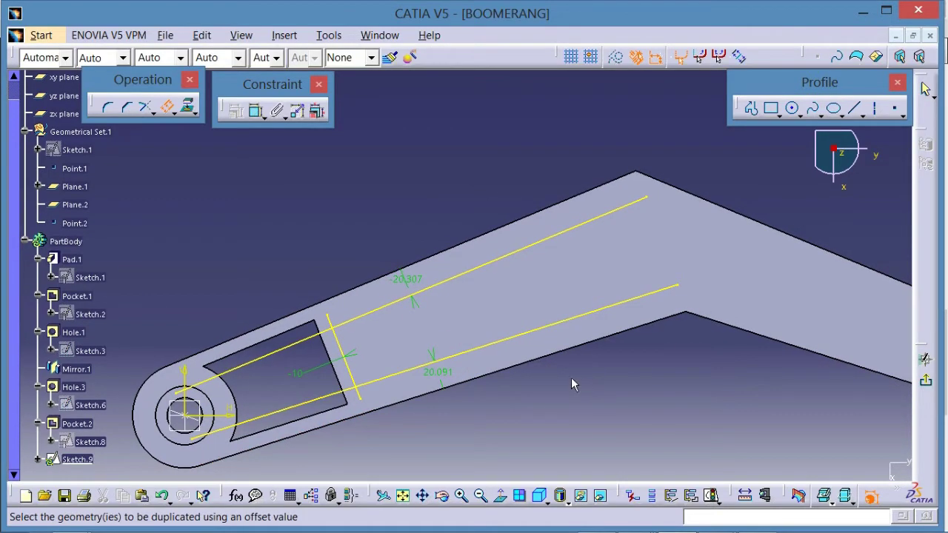
- Set the upper edge's offset to -10 mm and the lower edge's offset to 10 mm
middle_click_drag(571, 376, 606, 367)
left_click(442, 271)
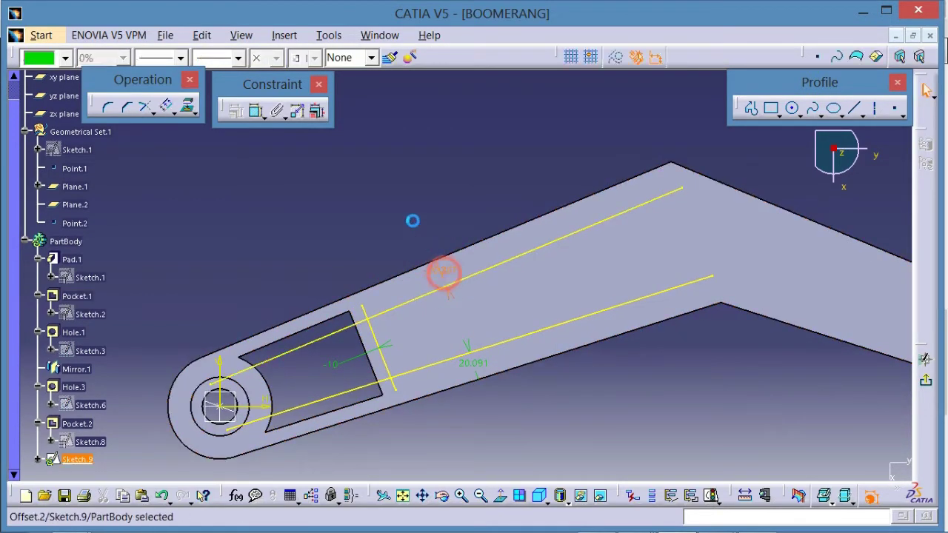
left_click(443, 274)
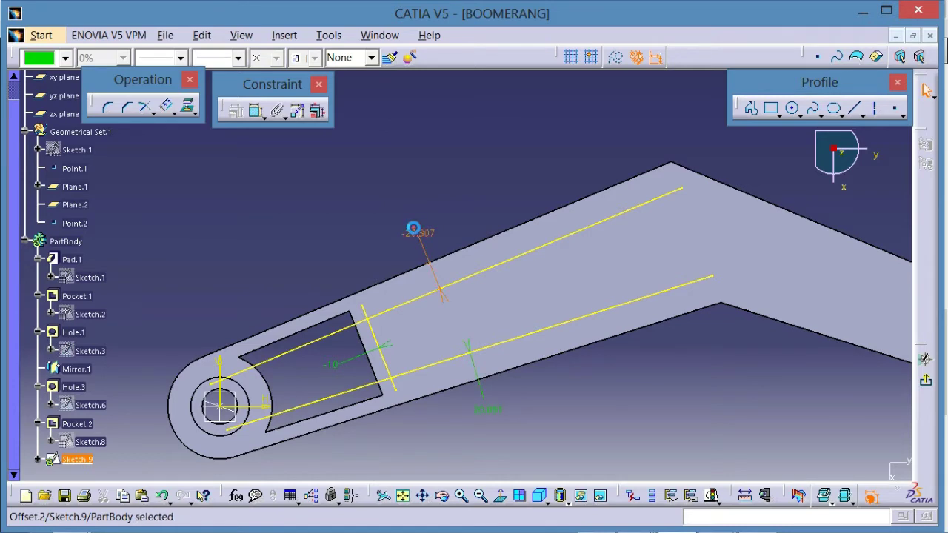
double_click(413, 230)
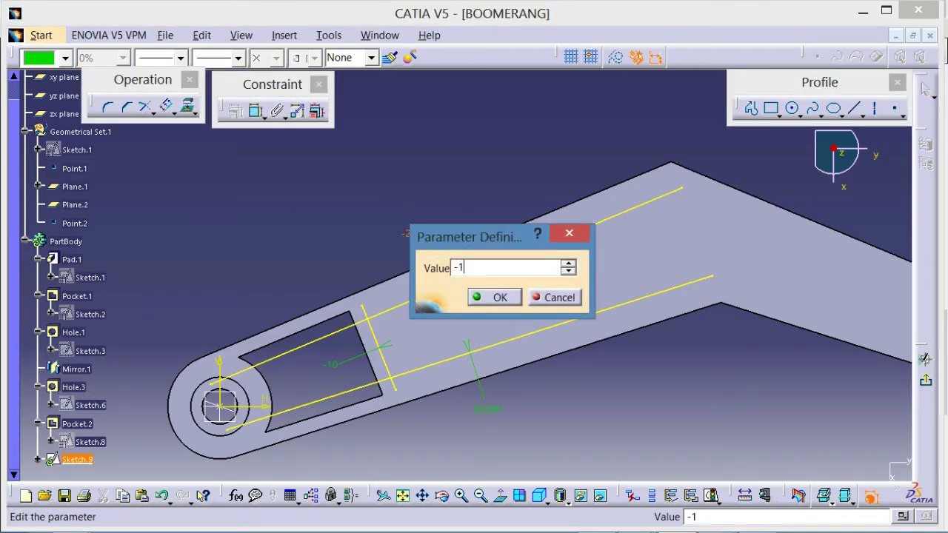
key("Return")
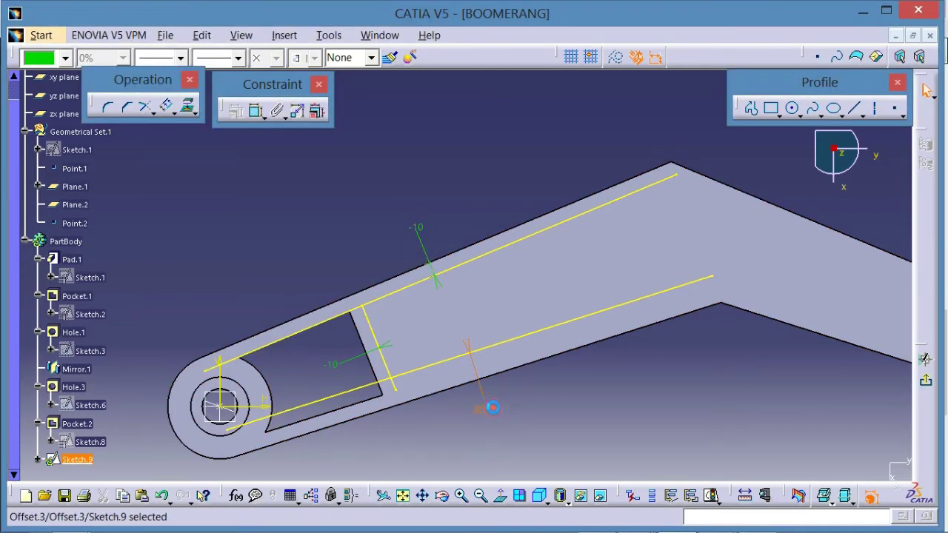
double_click(490, 408)
type("15")
type("0")
key("Return")
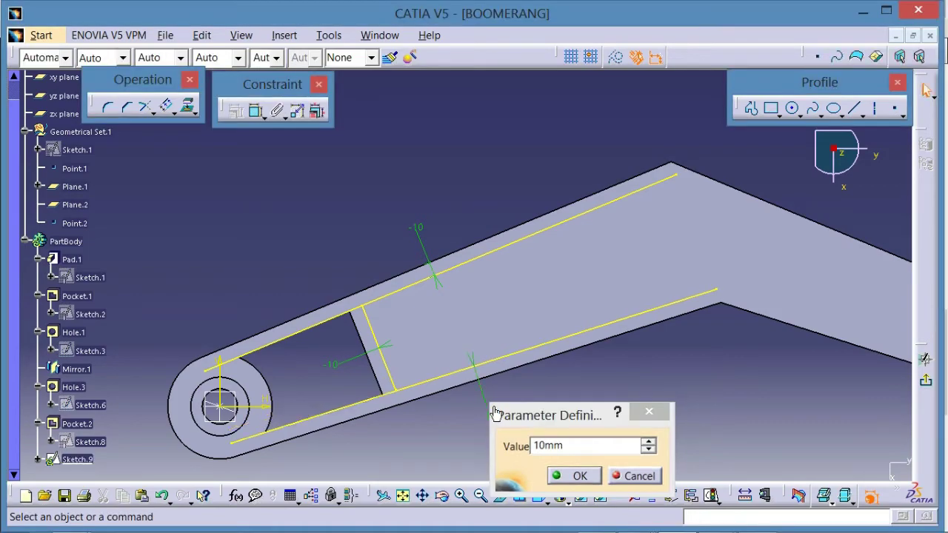
- Temporarily show the first pocket's sketch to compare it with the new offset lines, and hide it again
key("alt+Tab")
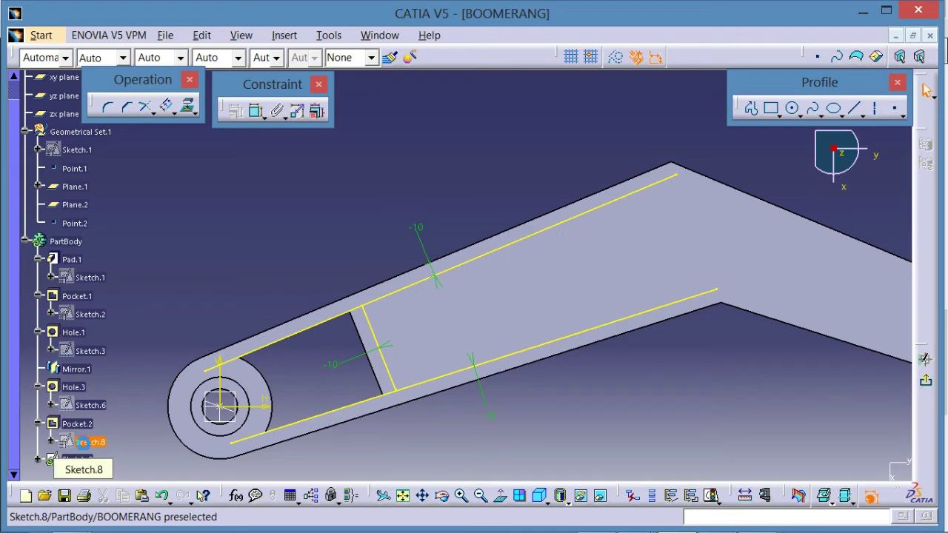
right_click(90, 444)
left_click(138, 264)
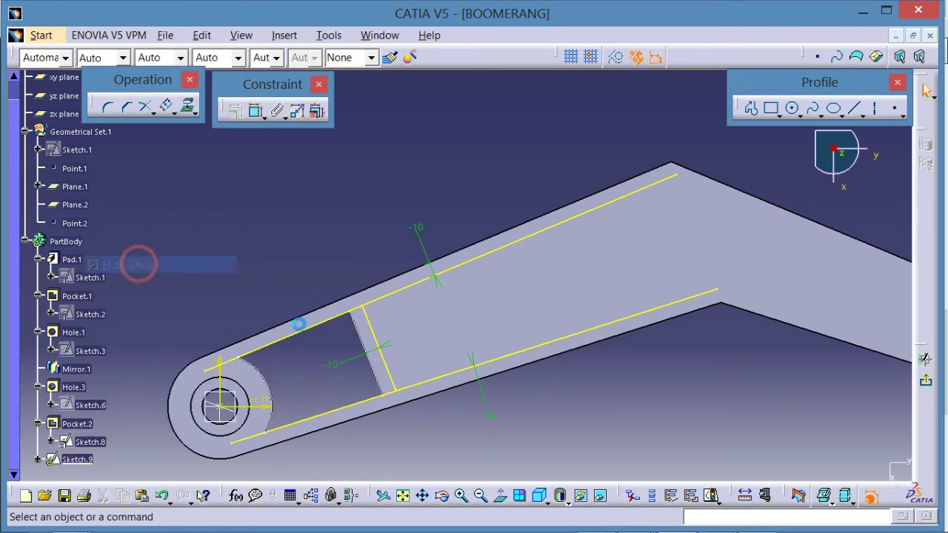
mouse_move(440, 402)
middle_mouse_down()
mouse_move(491, 296)
mouse_move(501, 302)
middle_mouse_up()
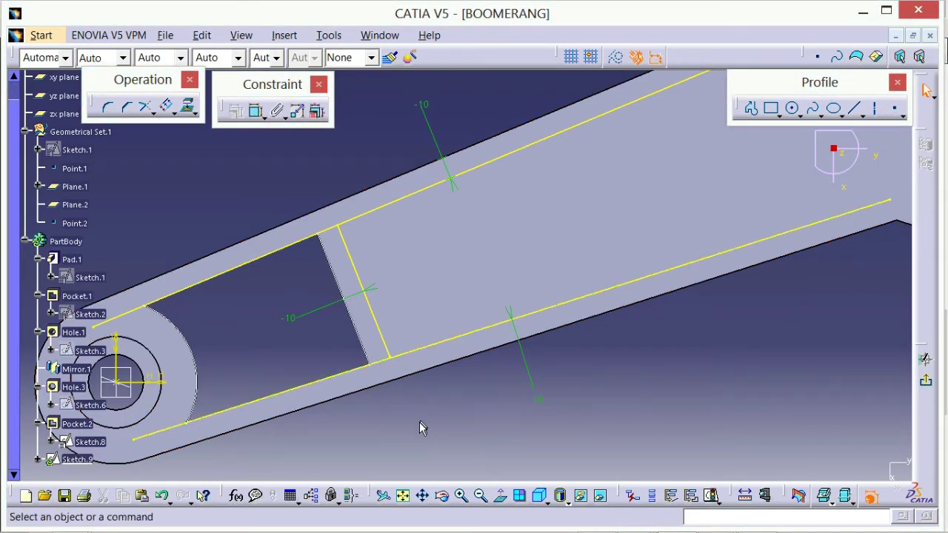
right_click(90, 441)
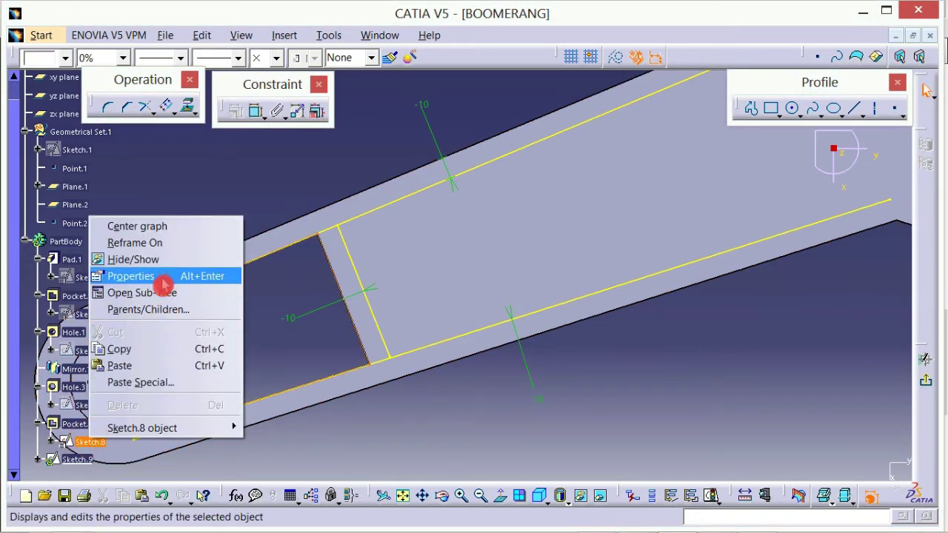
left_click(165, 262)
middle_click_drag(457, 423, 466, 384)
- Switch to the PDF drawing, examine the second pocket and the rib beside the first pocket up close, and return to CATIA
key("alt+Tab")
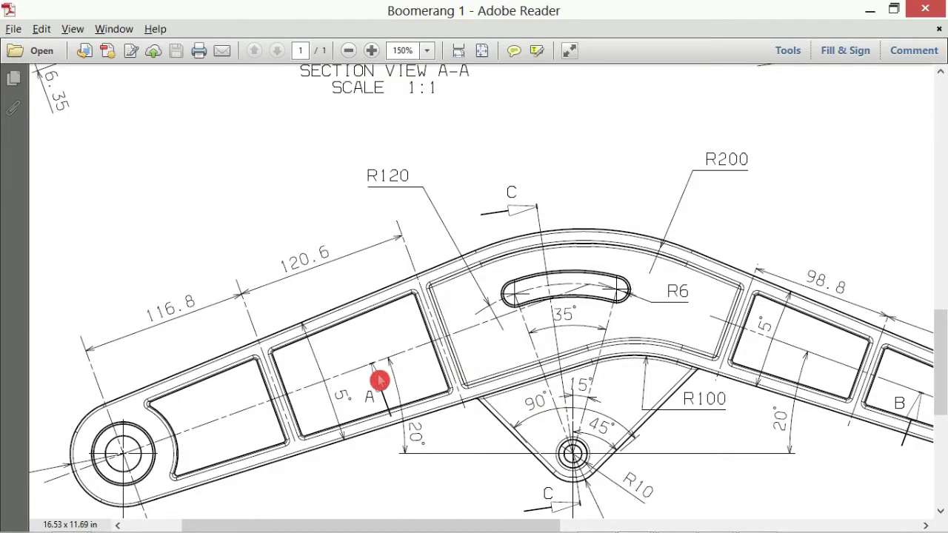
key("alt+Tab")
key("alt+Tab")
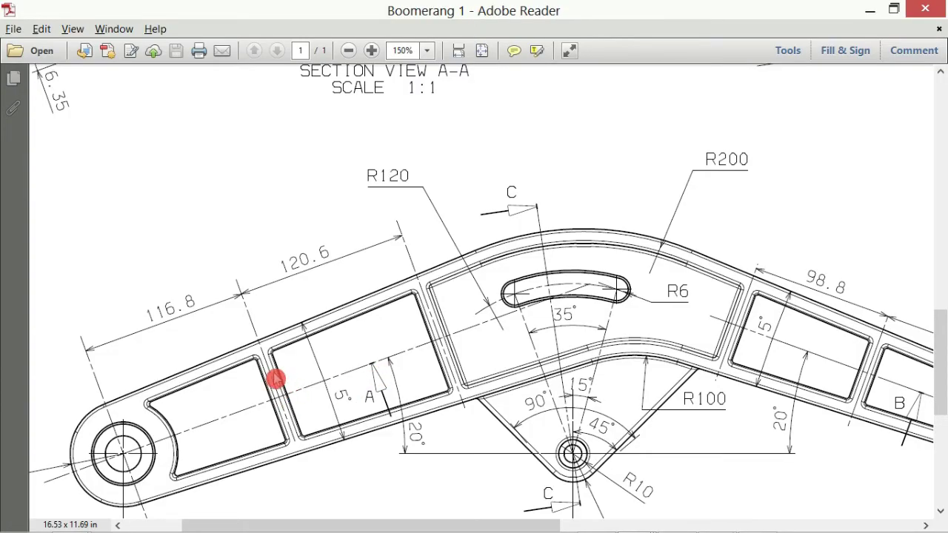
scroll(276, 378, "up", 1, "ctrl")
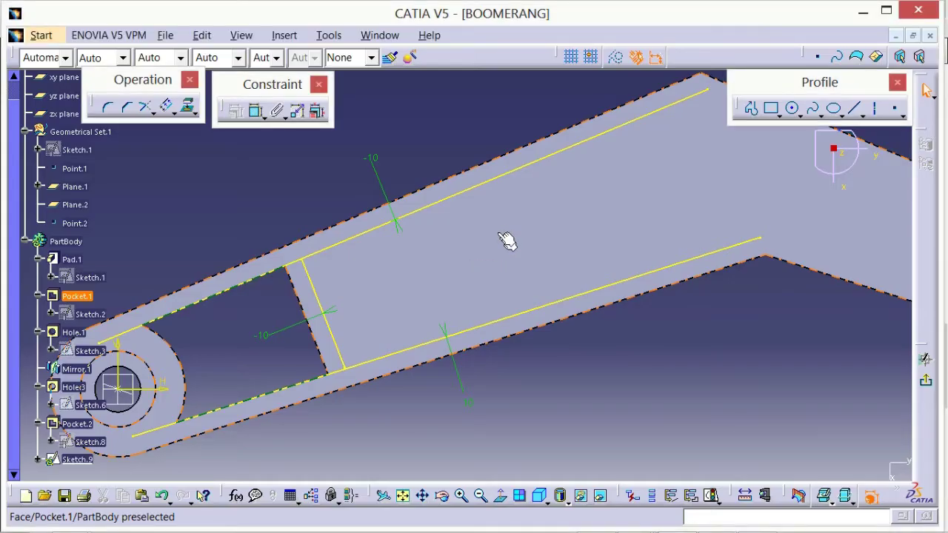
- Offset the second pocket's first end line toward the arm's bend by about 113 mm and place the dimension below the arm
mouse_move(508, 239)
middle_mouse_down()
mouse_move(493, 254)
mouse_move(493, 289)
mouse_move(546, 368)
middle_mouse_up()
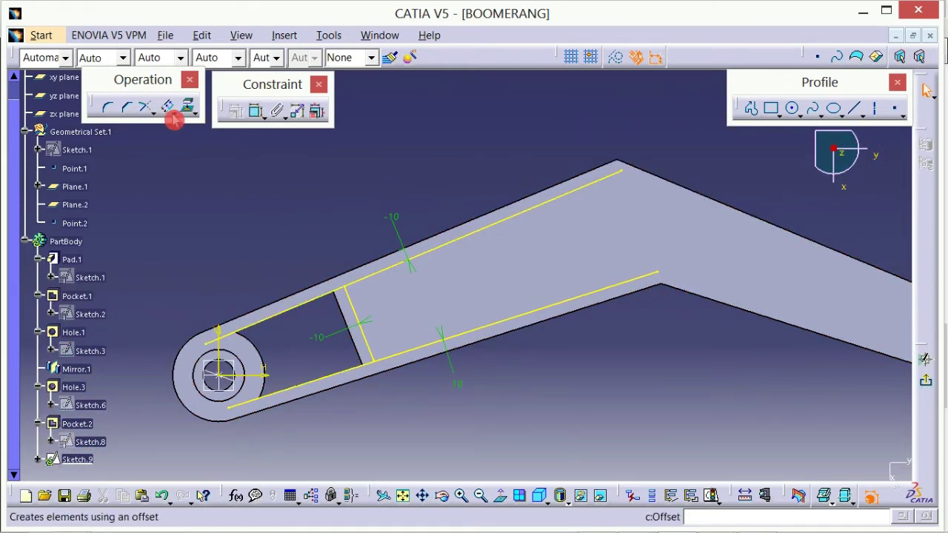
left_click(168, 111)
left_click(351, 304)
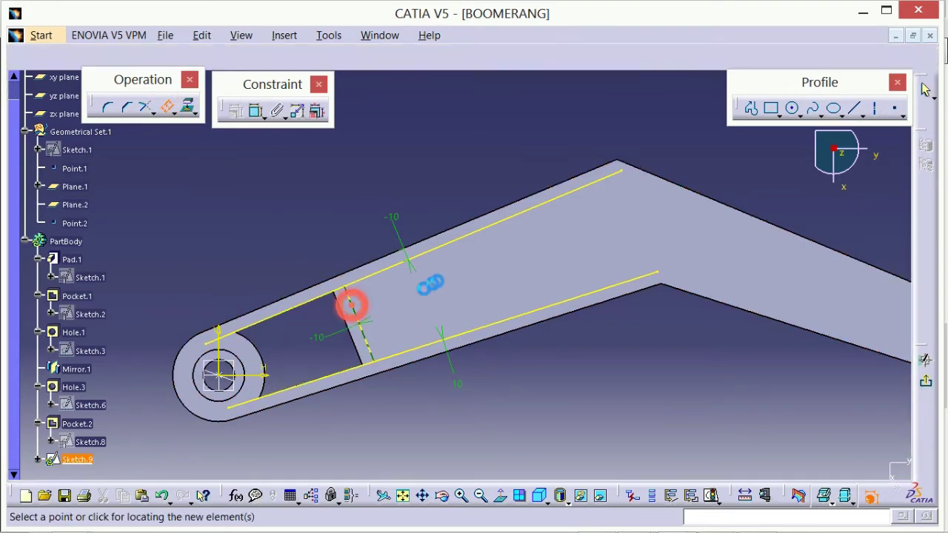
left_click(484, 271)
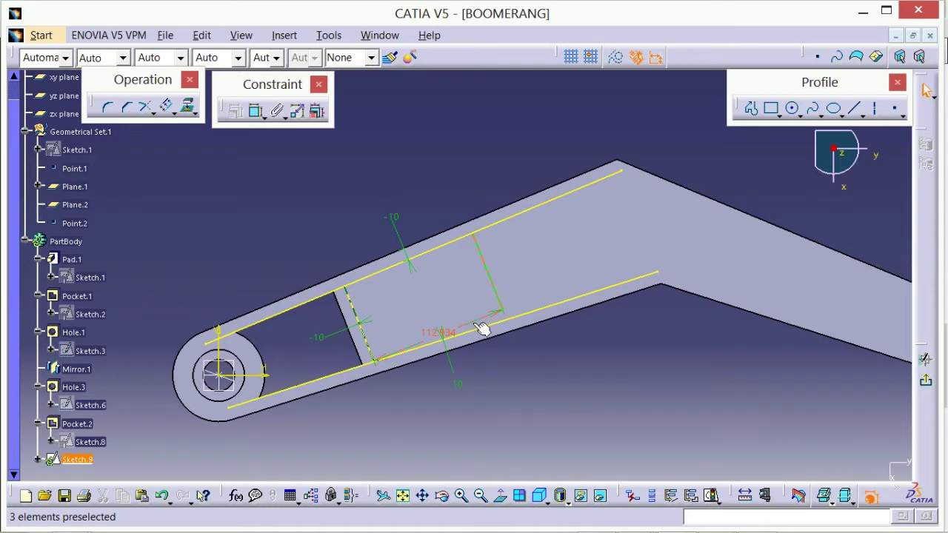
left_click_drag(482, 329, 498, 398)
left_click(503, 413)
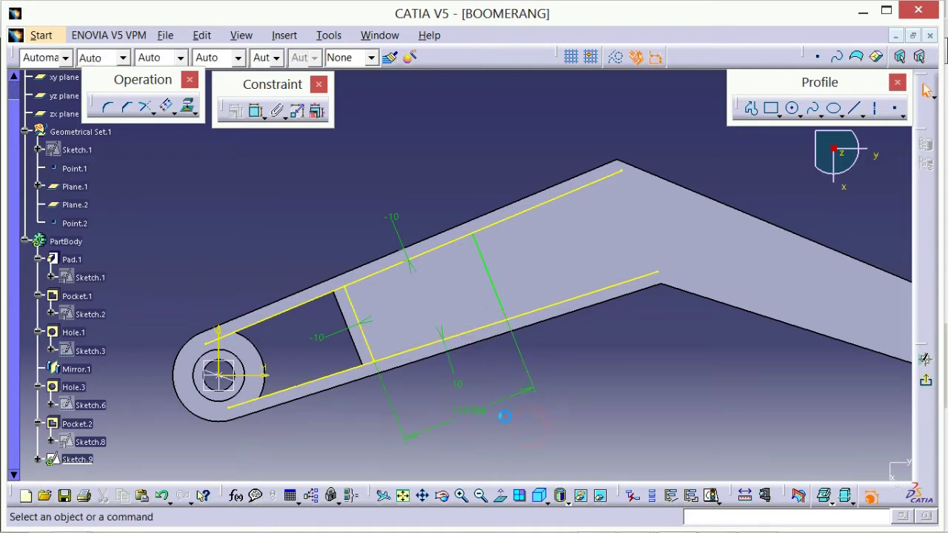
- Check the rib spacing in the PDF drawing and set the distance between the pocket's end lines to 120.6-10 mm
double_click(478, 411)
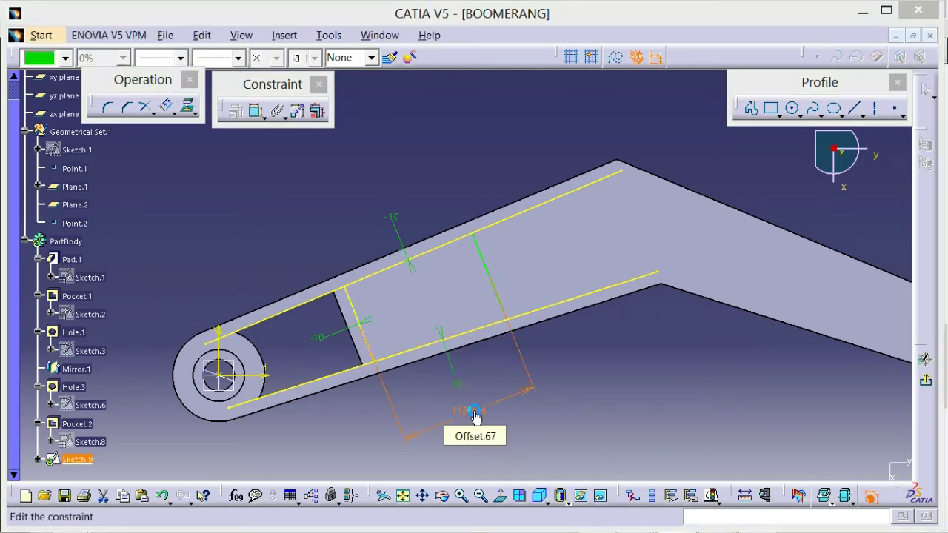
key("alt+Tab")
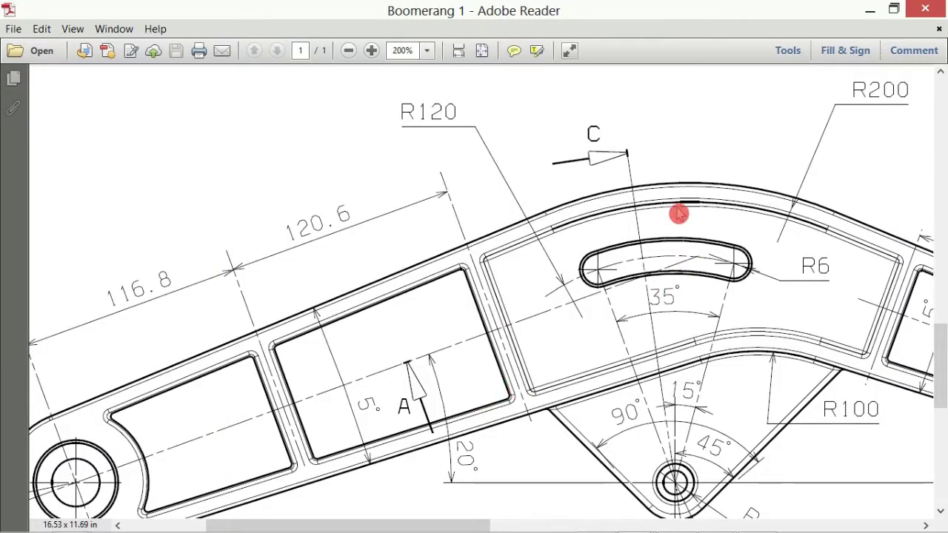
key("alt+Tab")
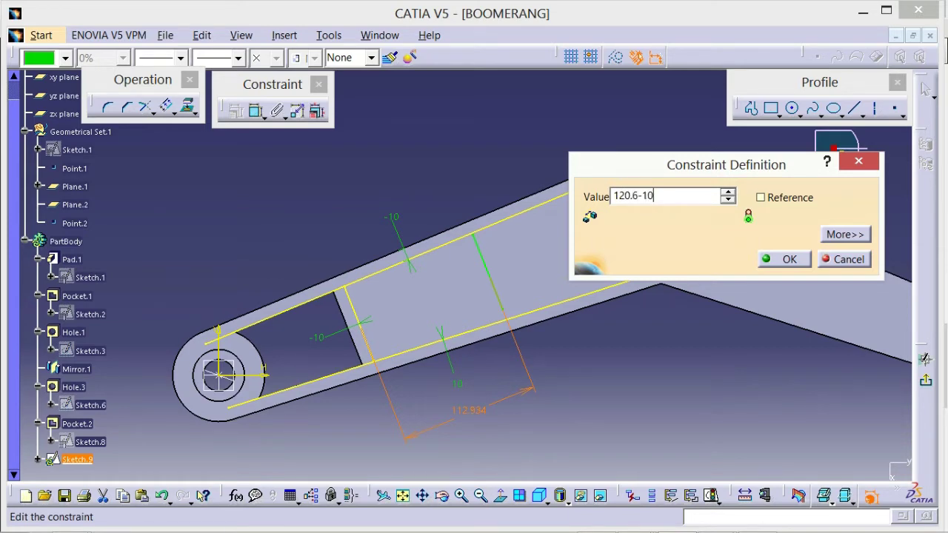
left_click(777, 259)
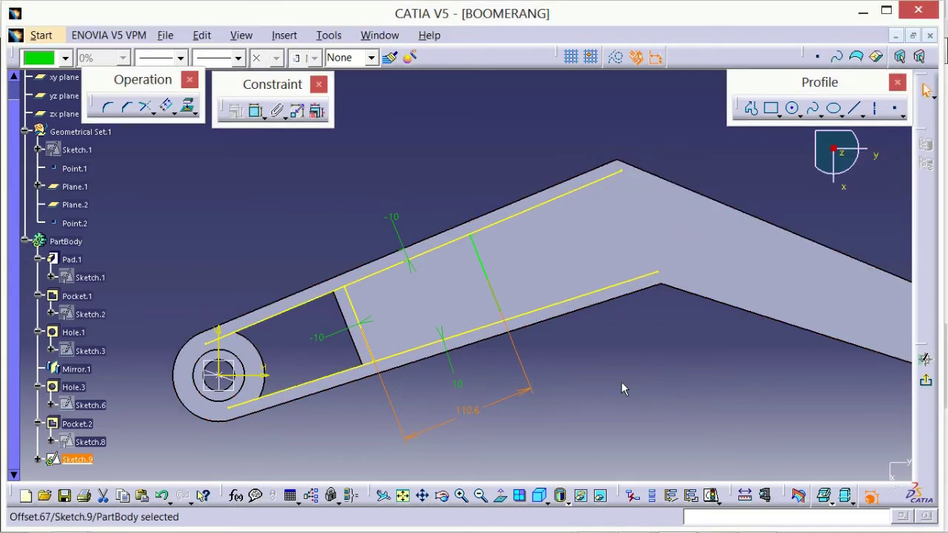
left_click(621, 382)
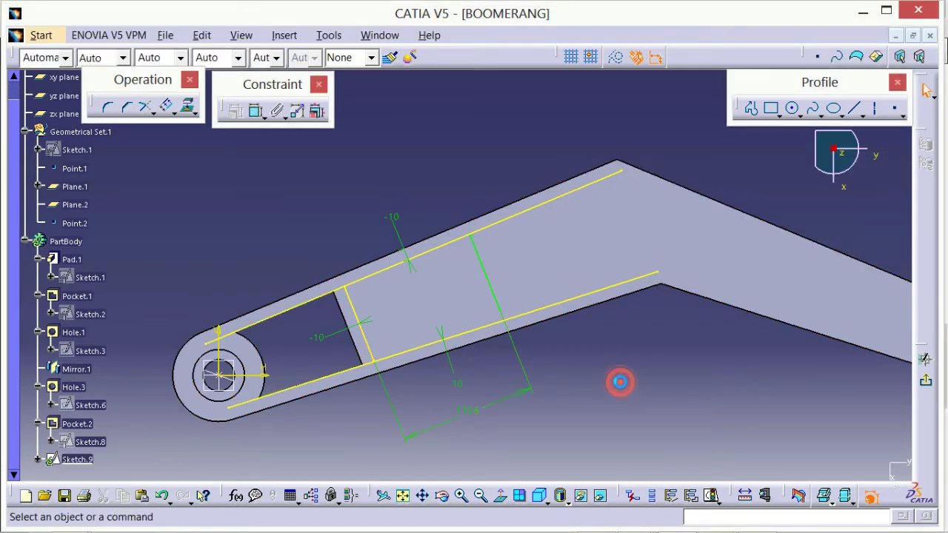
- Trim the four offset lines to each other at all corners to close the second pocket's outline
left_click(146, 108)
left_click(397, 272)
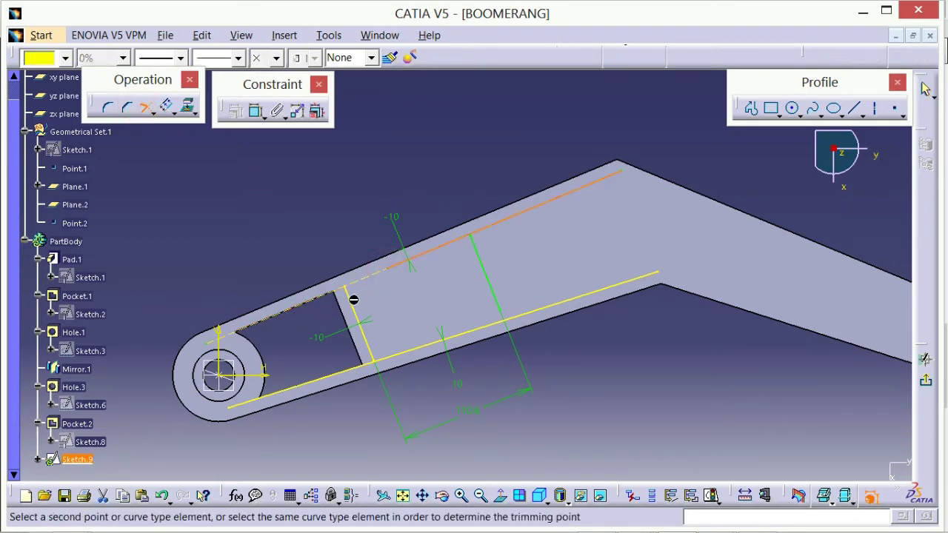
left_click(349, 303)
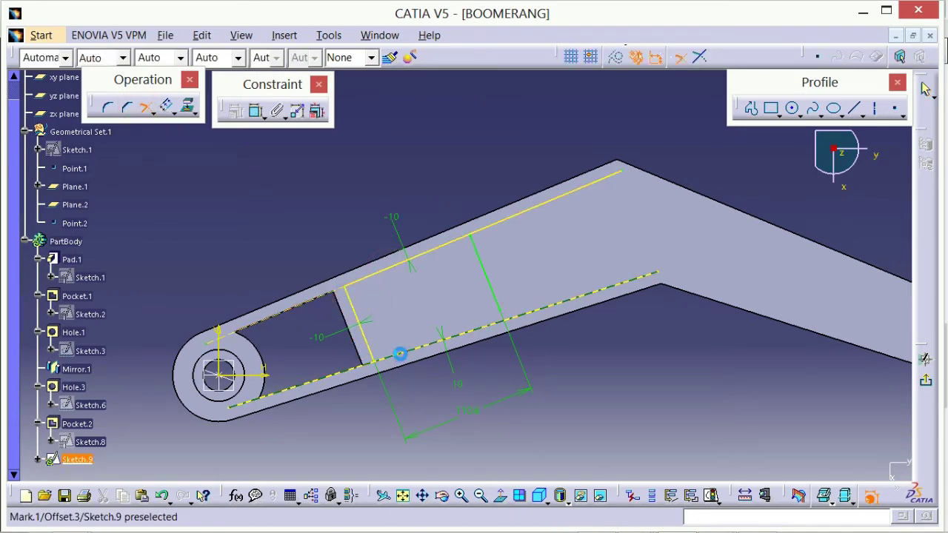
left_click(392, 355)
left_click(359, 334)
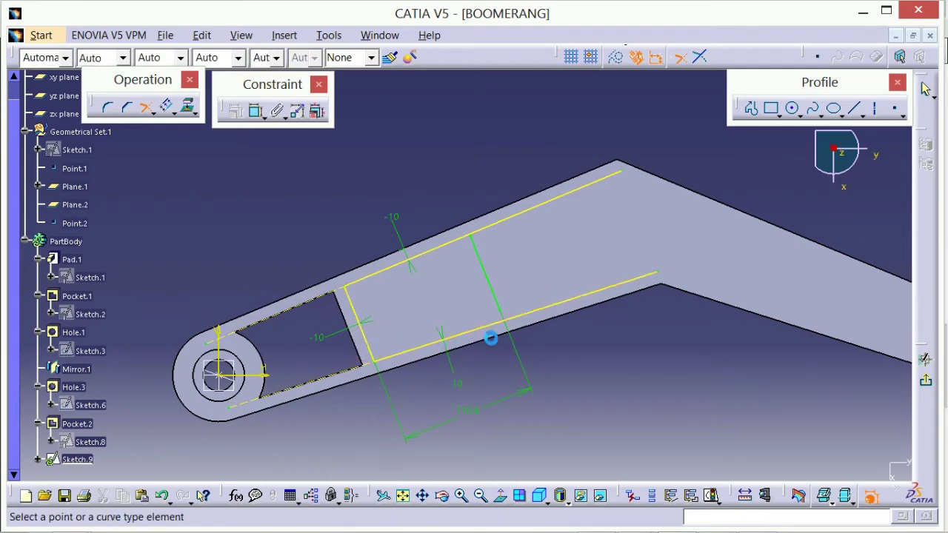
left_click(485, 327)
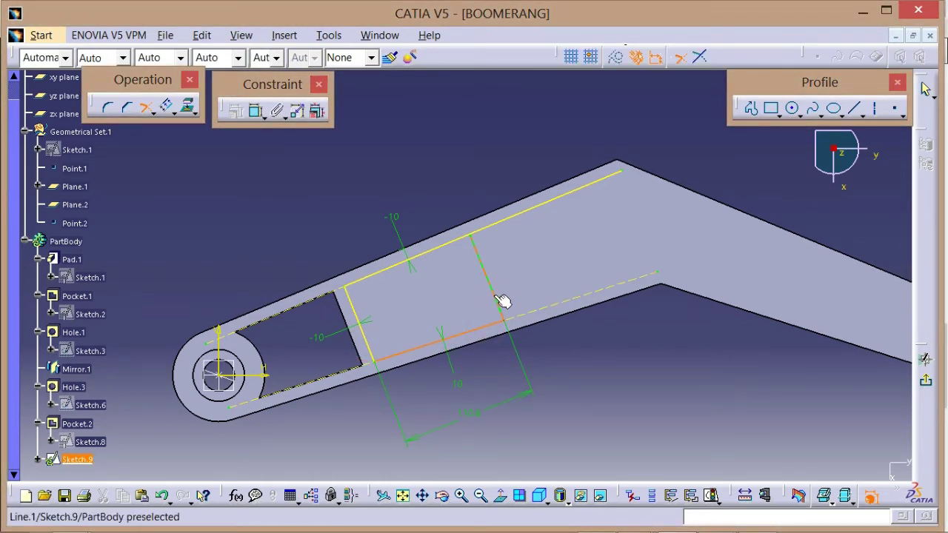
left_click(500, 304)
left_click(459, 250)
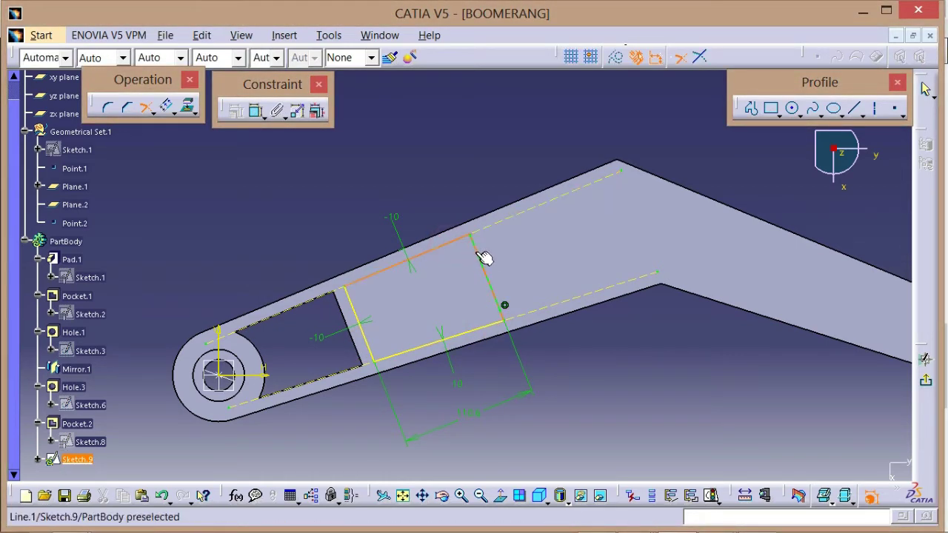
left_click(504, 305)
middle_click_drag(508, 144, 497, 161)
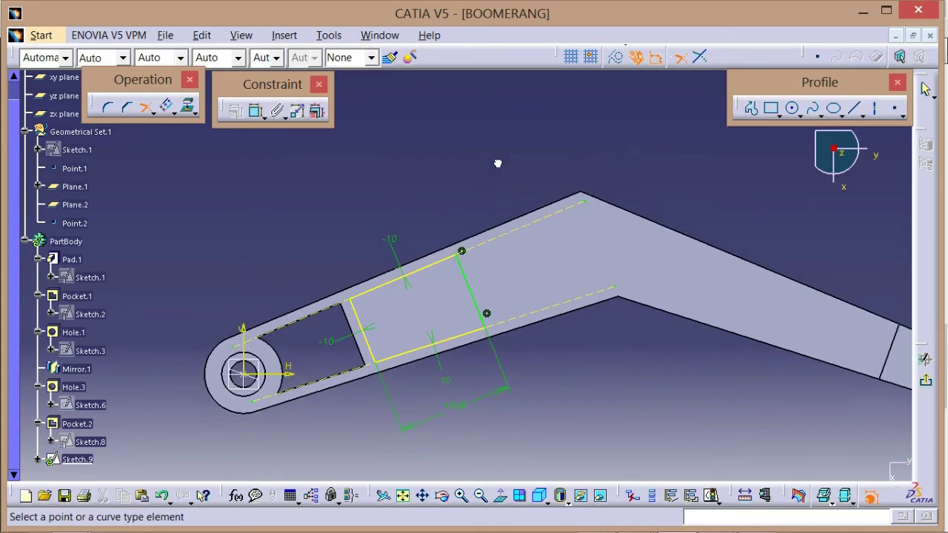
- Exit the sketch and cut the second pocket from it with reversed direction and type Up to next
left_click(926, 380)
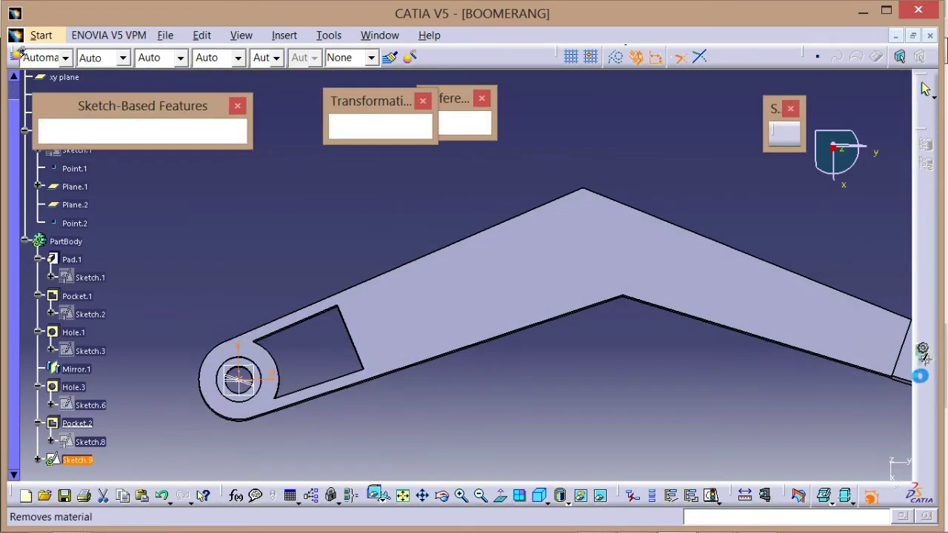
left_click(78, 133)
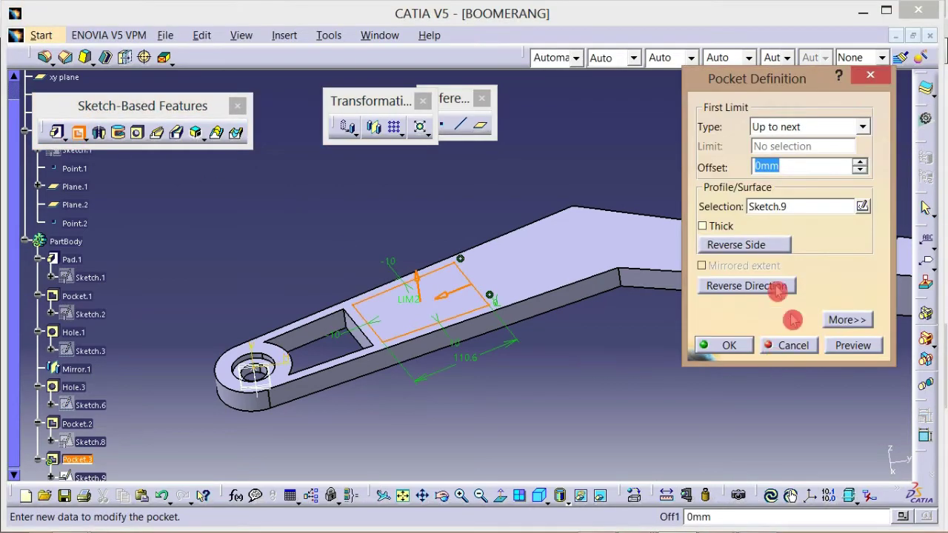
left_click(763, 285)
left_click(724, 345)
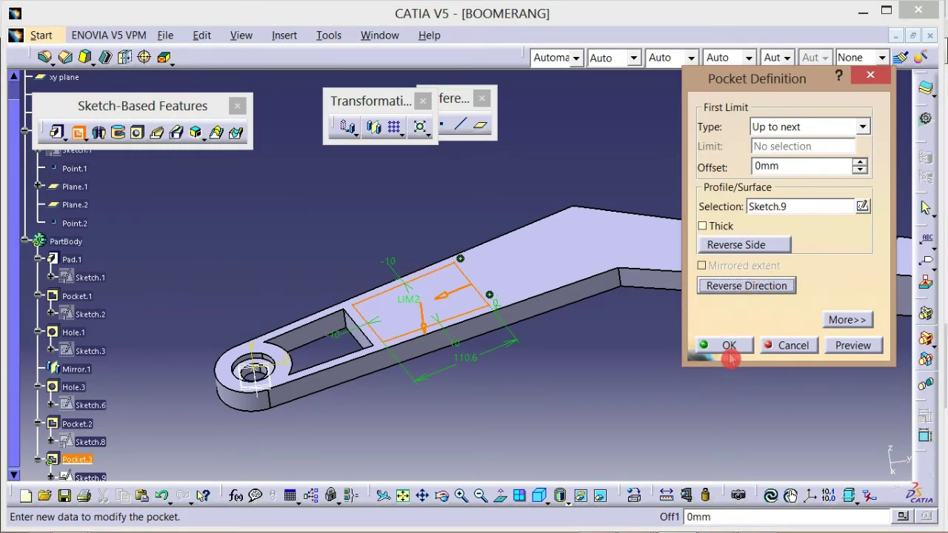
- Check the rib spacings along the fork-side half of the arm in the Boomerang 1 PDF drawing, then return to CATIA
middle_click_drag(563, 397, 592, 350)
middle_click_drag(590, 391, 671, 326)
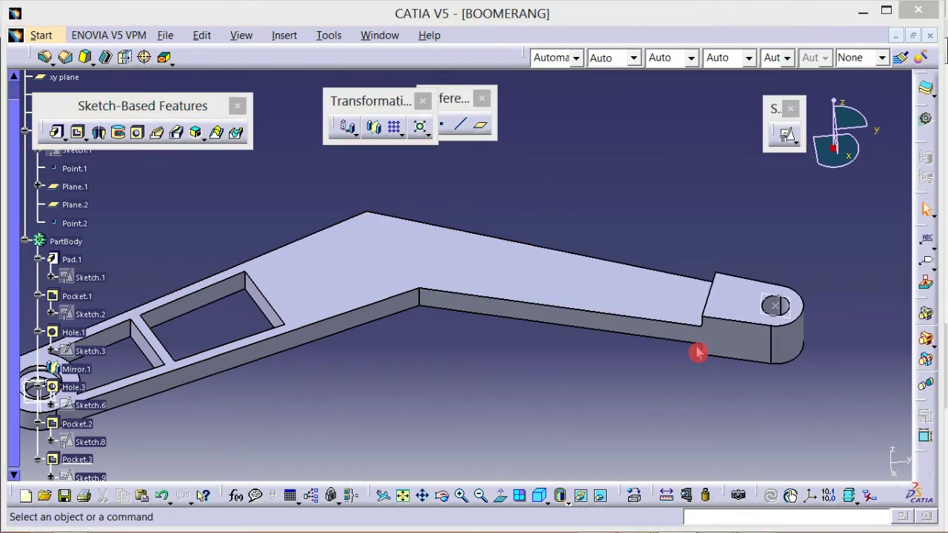
key("alt+Tab")
scroll(664, 514, "down", 1)
scroll(666, 486, "down", 1, "ctrl")
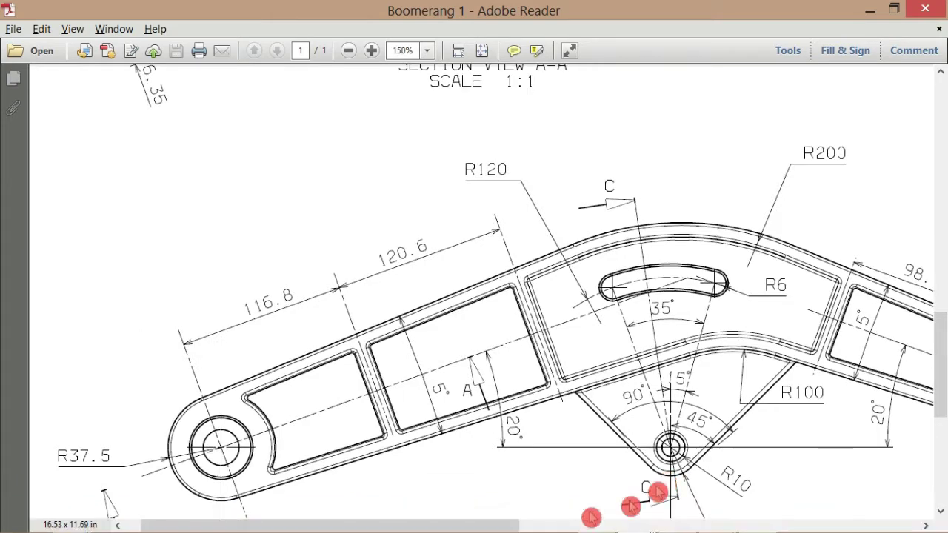
left_click_drag(511, 525, 737, 509)
scroll(577, 450, "down", 1, "ctrl")
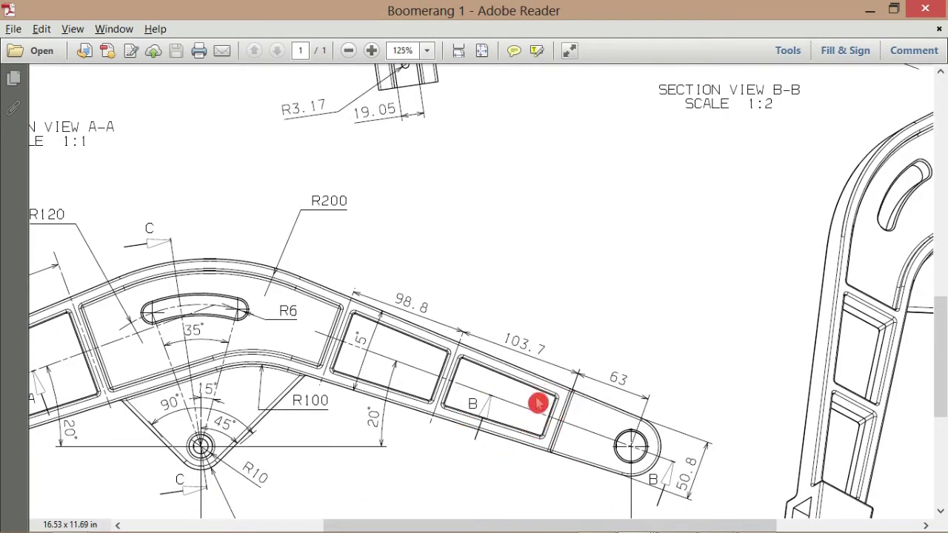
key("alt+Tab")
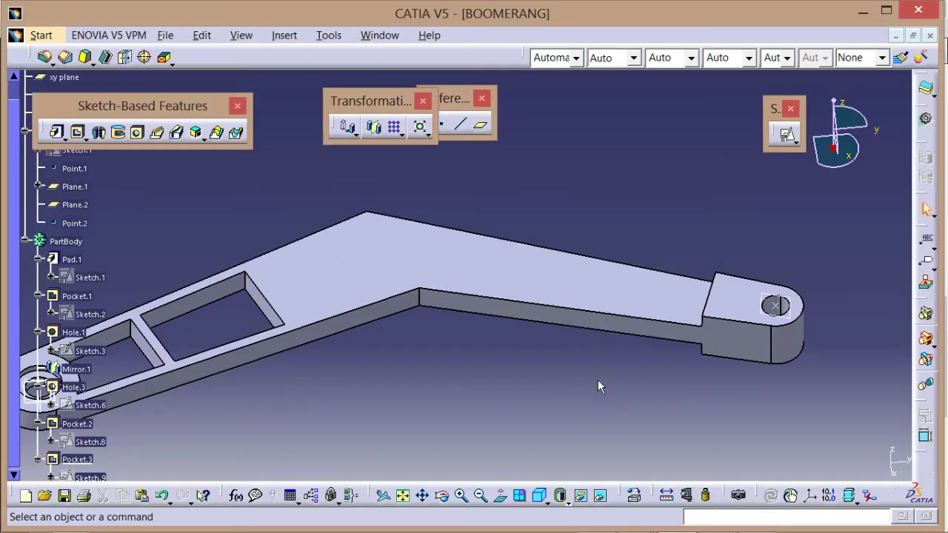
- Create a positioned sketch on the arm's flat face with the axes swapped and both H and V reversed
middle_click_drag(625, 223, 542, 227)
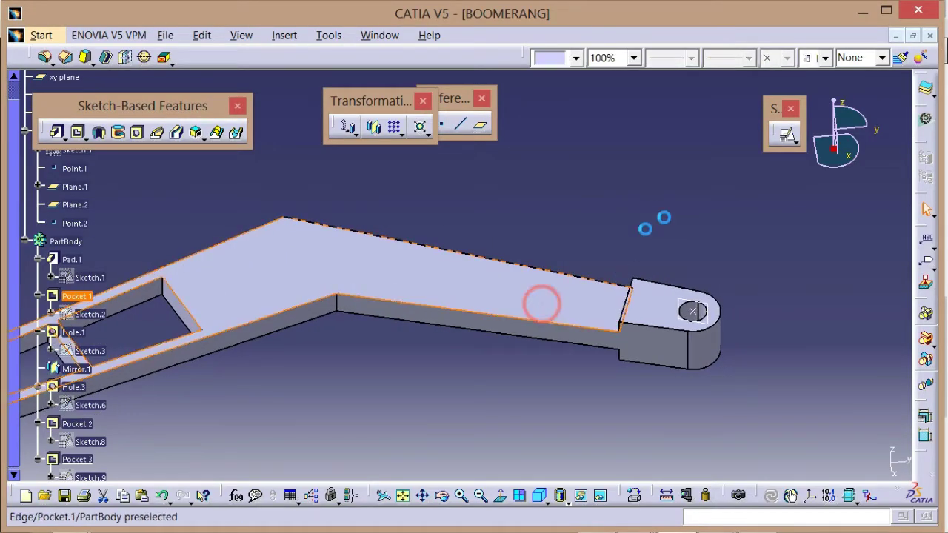
left_click(542, 301)
left_click(787, 134)
mouse_move(484, 186)
middle_mouse_down()
mouse_move(484, 251)
mouse_move(514, 258)
middle_mouse_up()
left_click(788, 376)
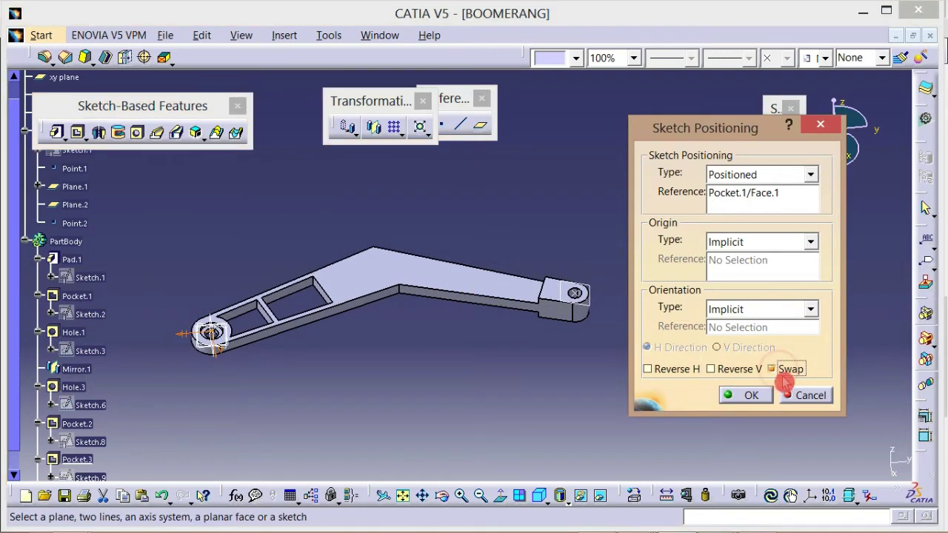
left_click(658, 371)
left_click(715, 370)
left_click(729, 394)
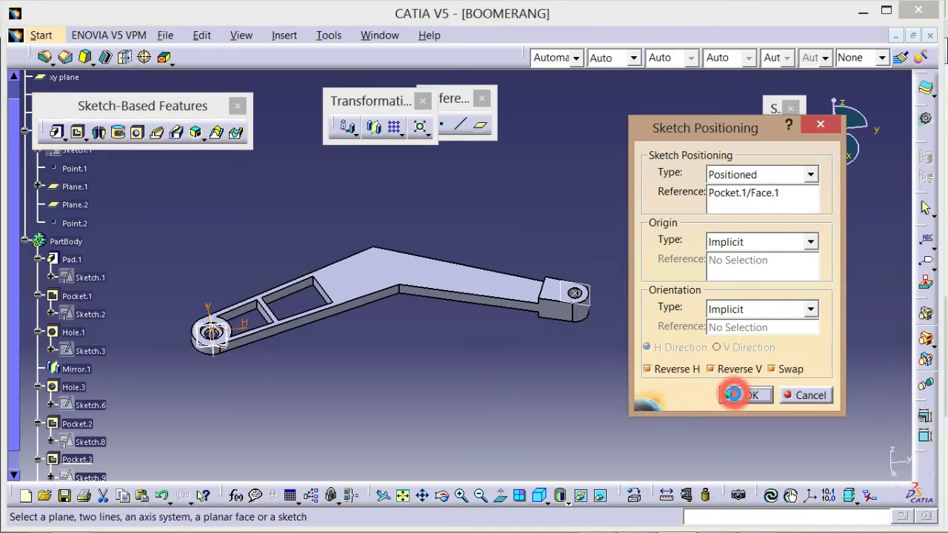
- Offset the edge where the arm meets the fork toward the arm's bend and set the offset to -10 mm
mouse_move(639, 228)
middle_mouse_down()
mouse_move(555, 224)
mouse_move(525, 242)
mouse_move(620, 197)
middle_mouse_up()
left_click(164, 105)
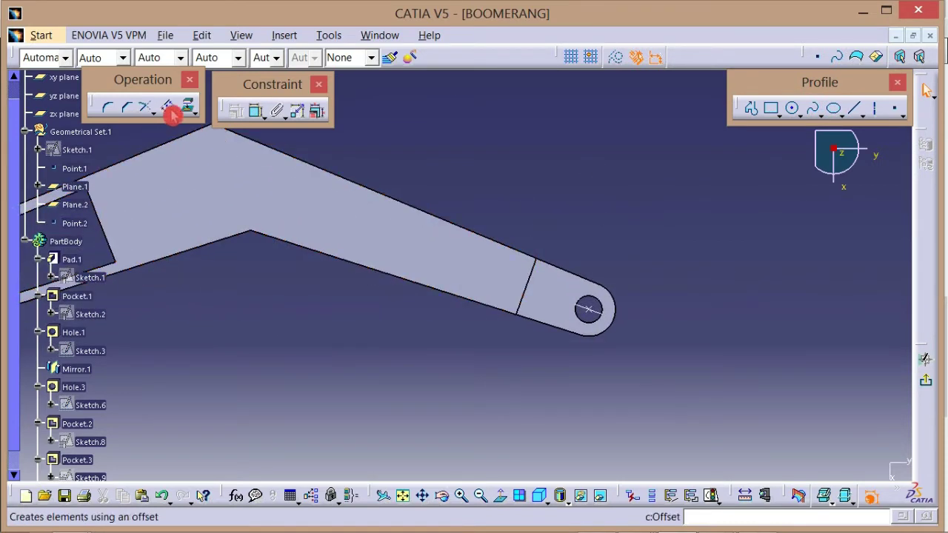
left_click(530, 285)
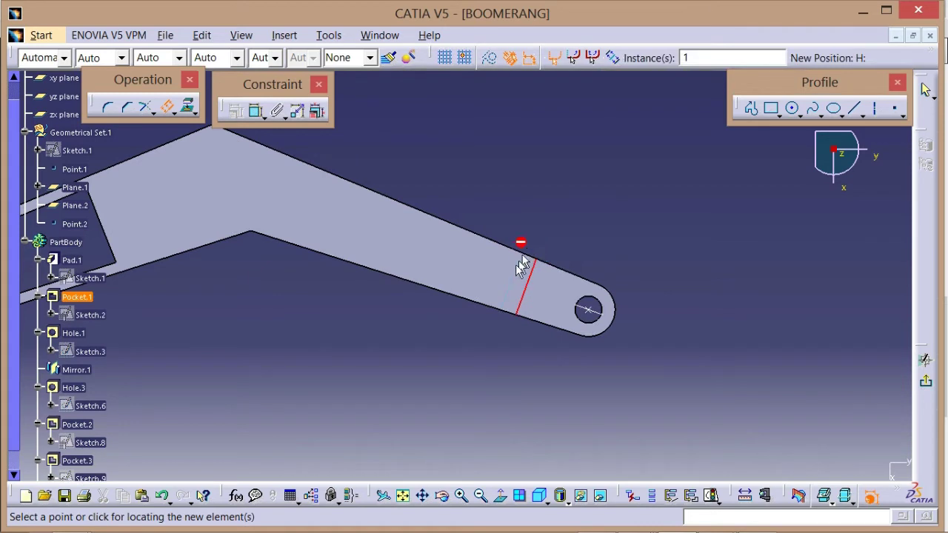
left_click(511, 340)
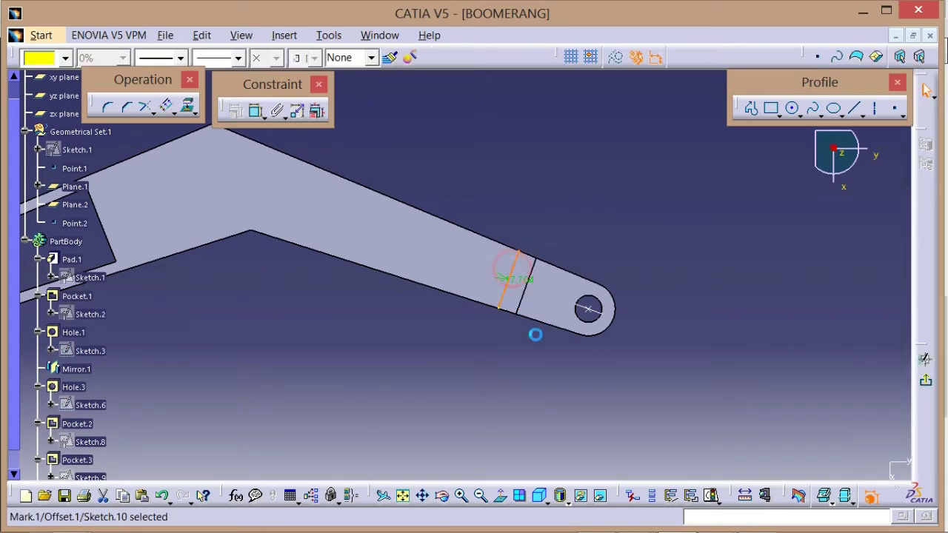
left_click(528, 279)
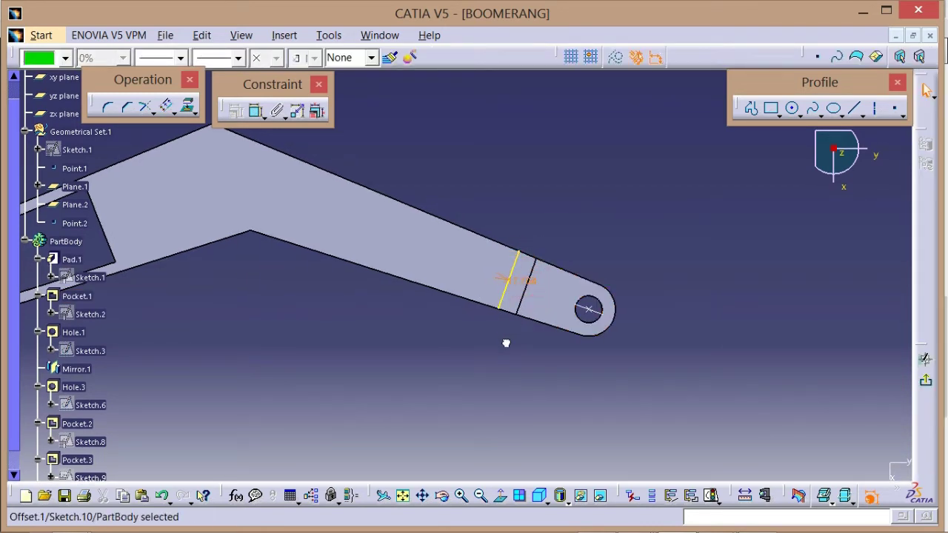
left_click(526, 281)
double_click(565, 299)
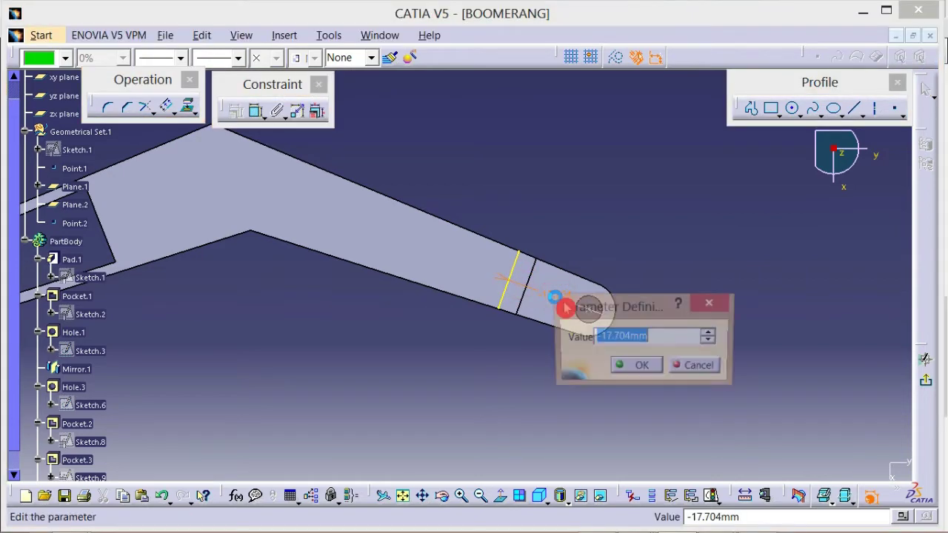
type("-10mm")
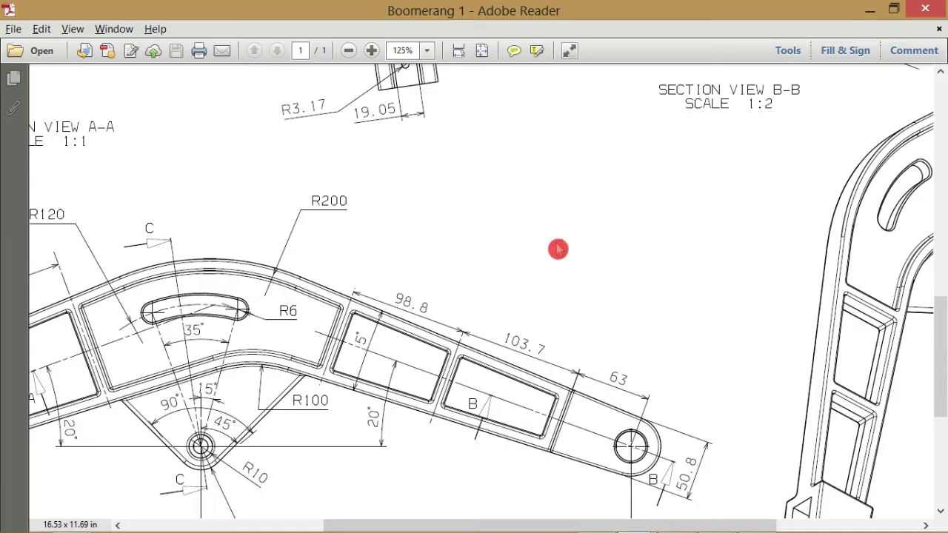
- Check the section views and rib spacing in the PDF drawing, and offset the new end line toward the bend by about 84 mm
scroll(557, 249, "up", 6)
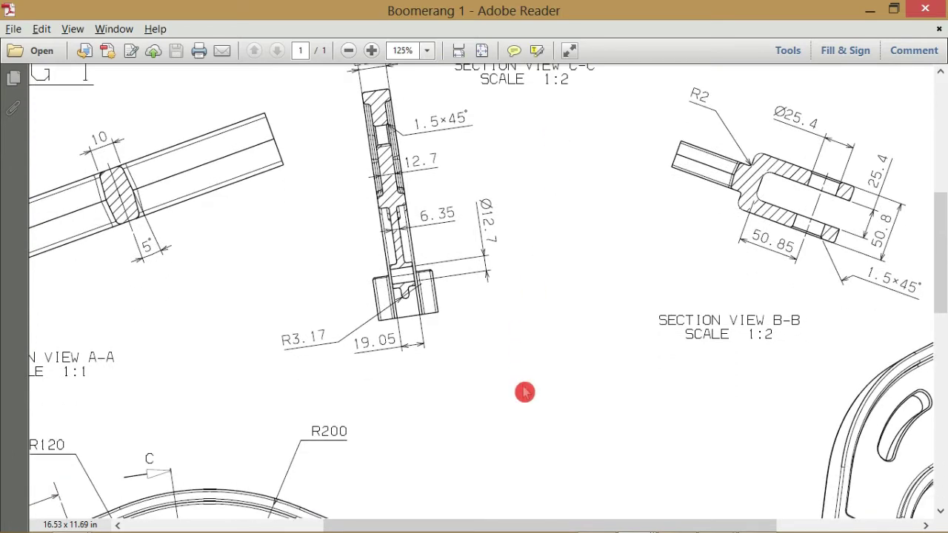
scroll(524, 392, "down", 8)
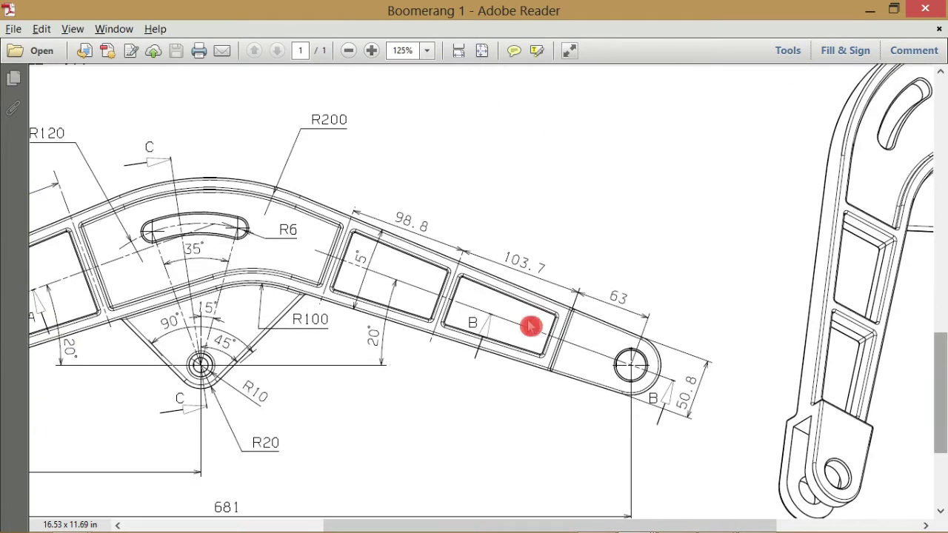
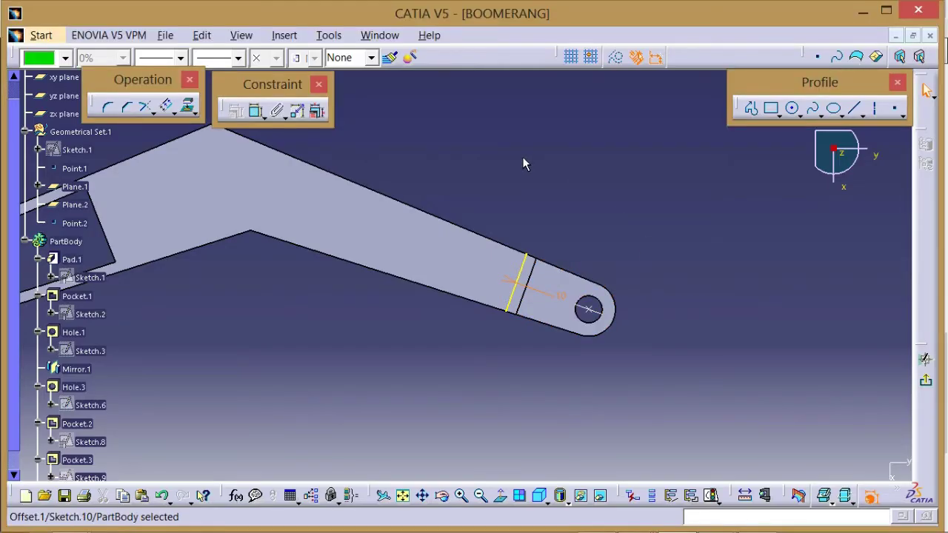
left_click(523, 154)
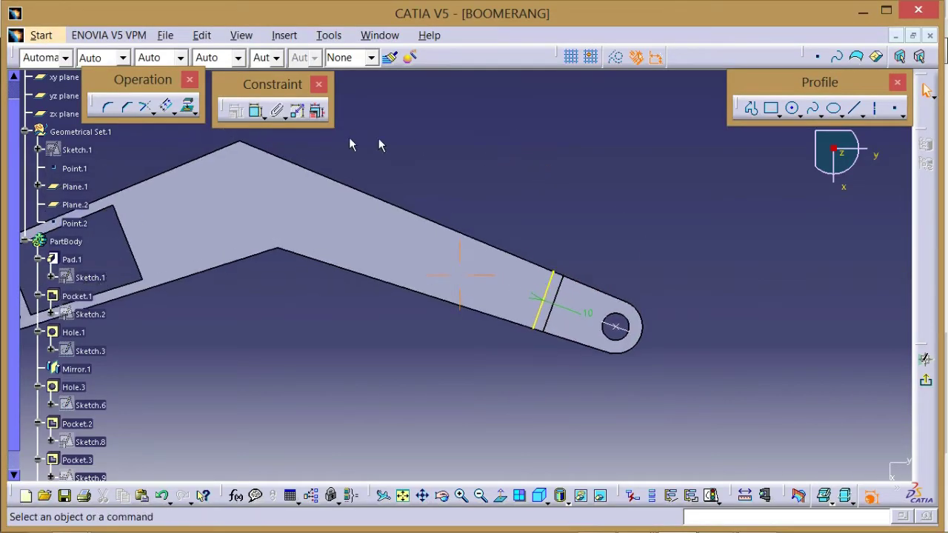
left_click(166, 106)
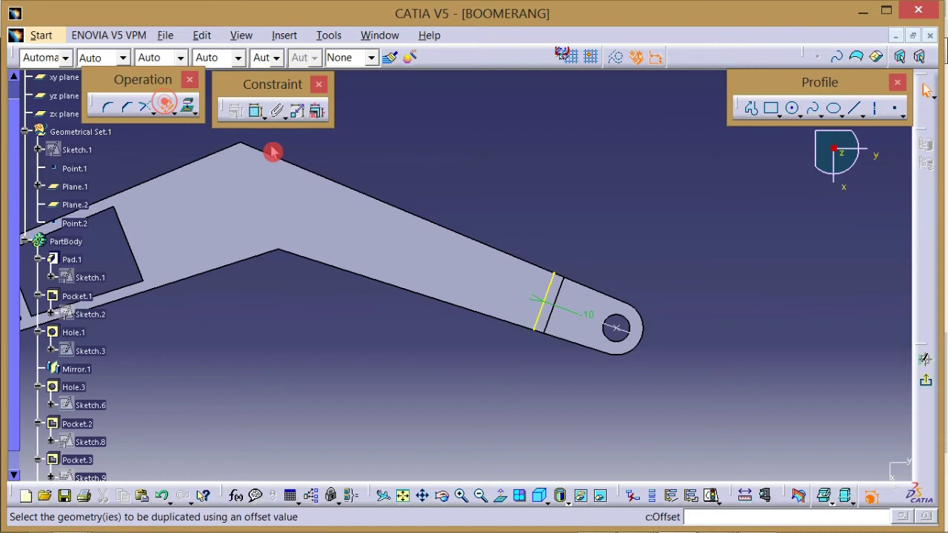
left_click(555, 287)
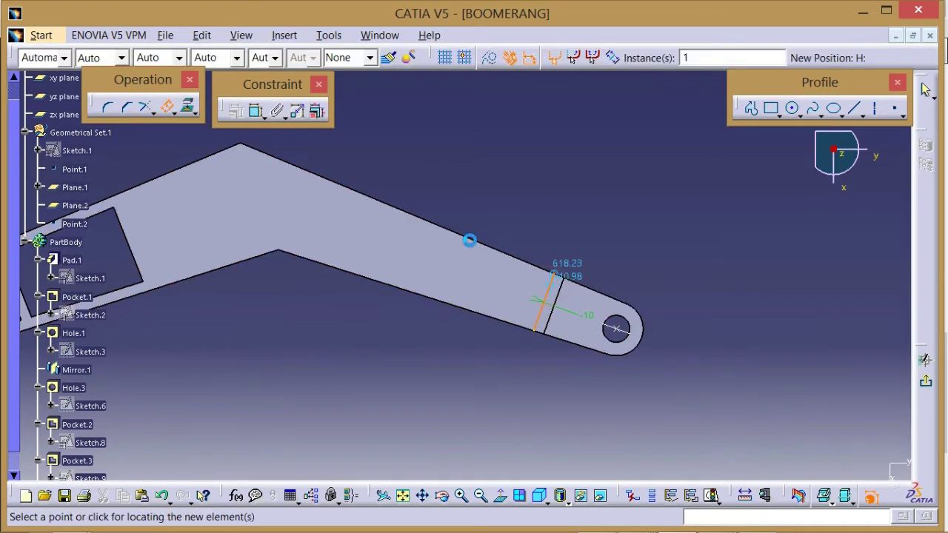
left_click(464, 263)
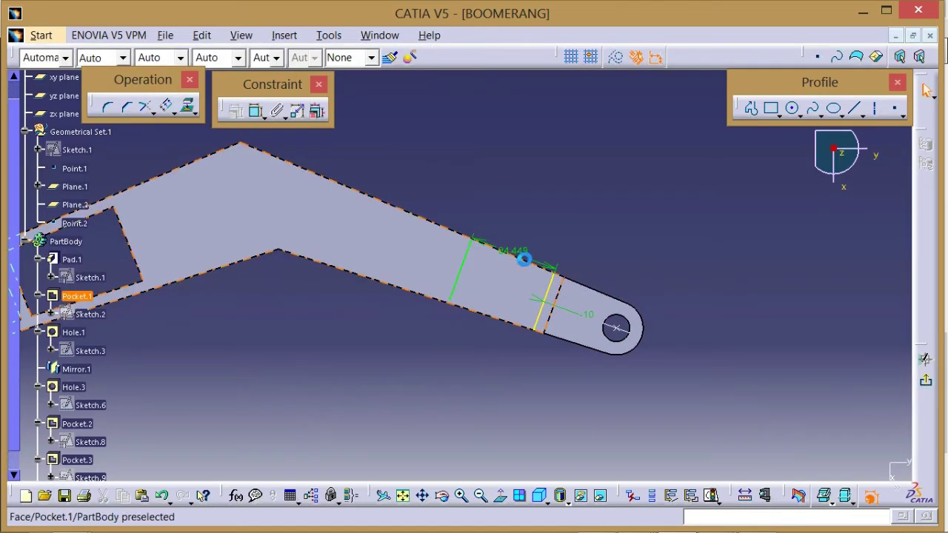
- Set the distance between the two end lines to 103.7-15 mm and place its dimension above the arm
left_click(532, 257)
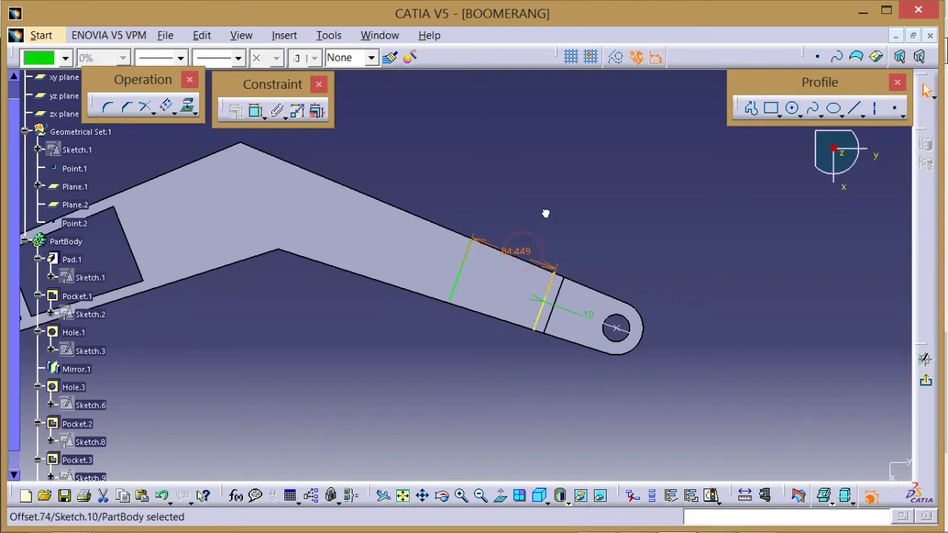
left_click(523, 254)
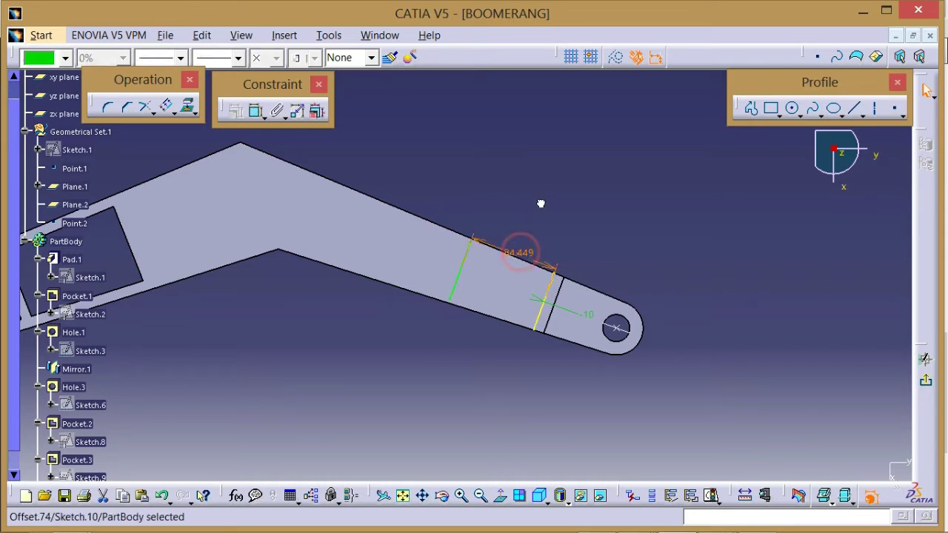
left_click(522, 254)
double_click(534, 255)
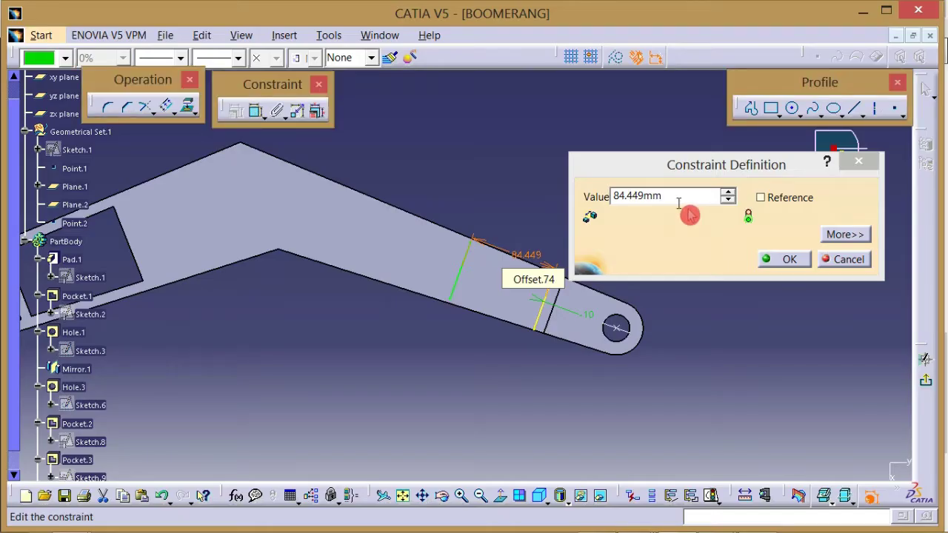
double_click(672, 197)
type("103.7-15")
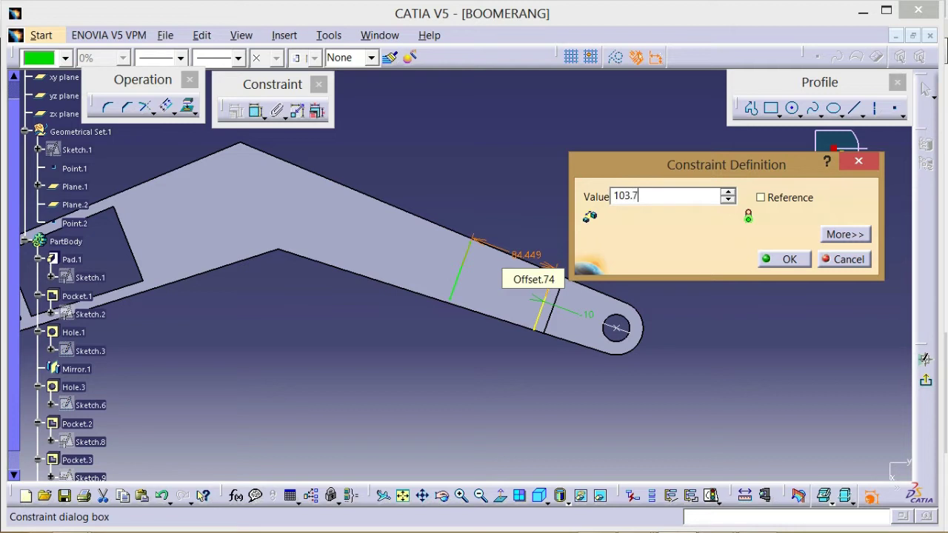
left_click(788, 264)
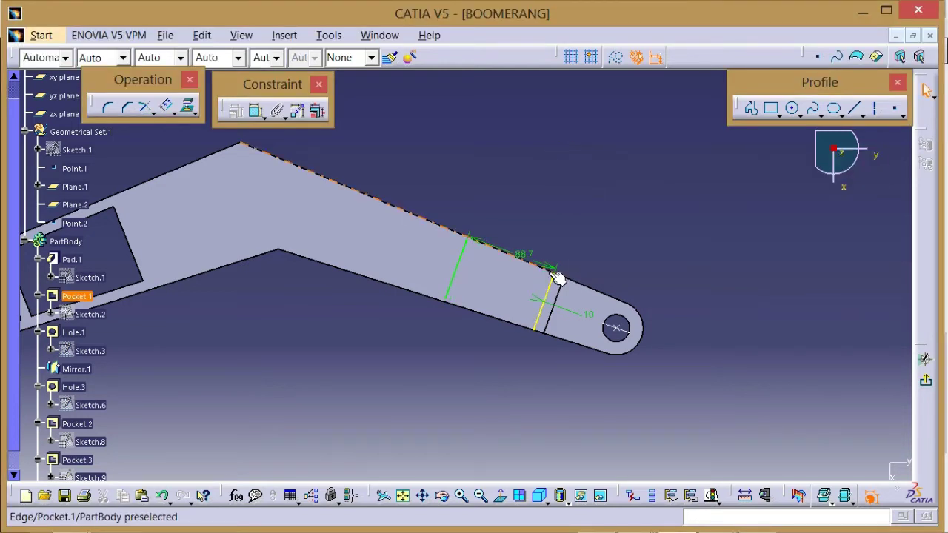
left_click_drag(552, 268, 570, 231)
left_click(668, 239)
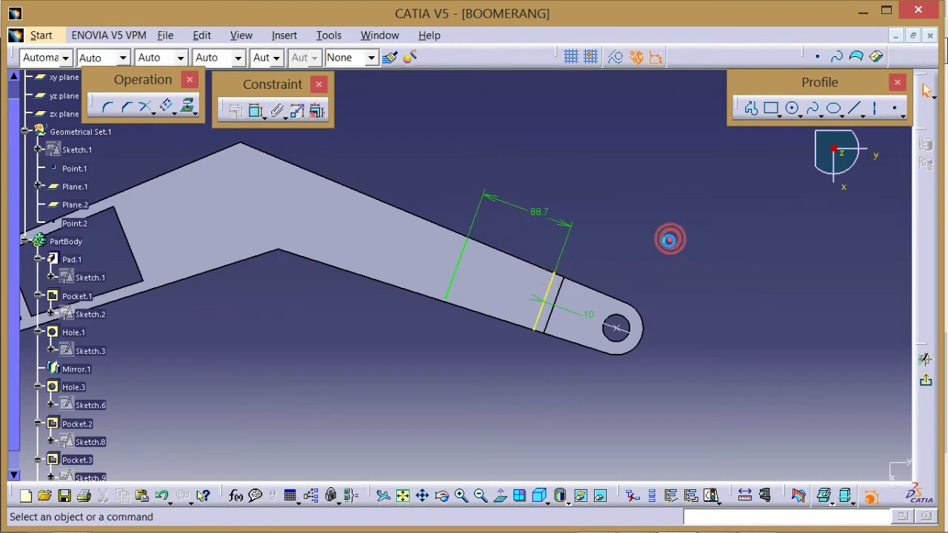
- Recheck the PDF drawing and offset the arm's upper and lower long edges inward by about 13 mm and 15 mm
middle_click_drag(669, 241, 680, 208)
key("alt+Tab")
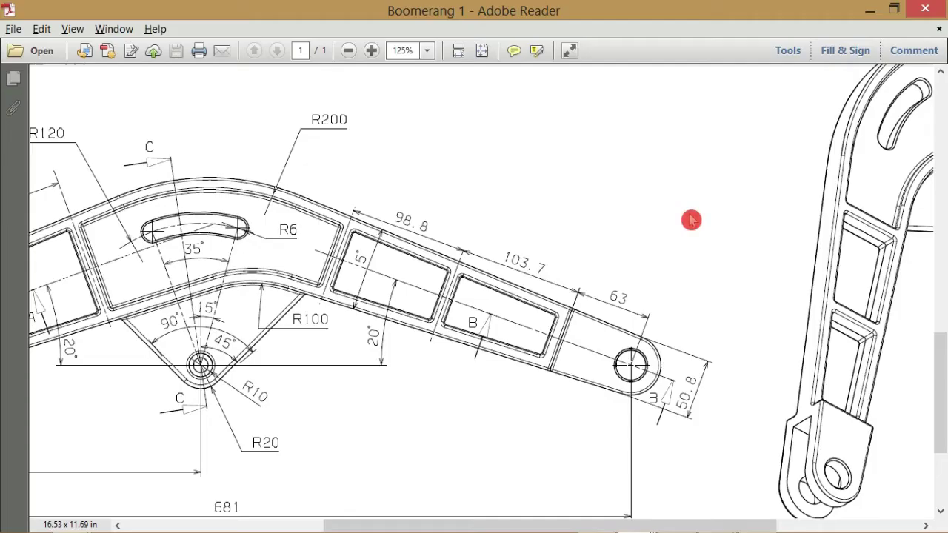
key("alt+Tab")
left_click(168, 107)
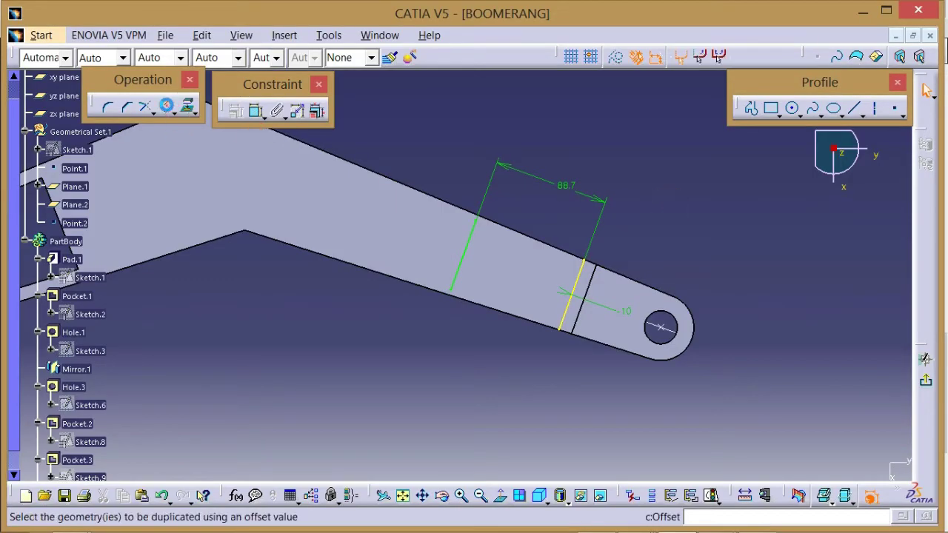
left_click(189, 107)
left_click(546, 246)
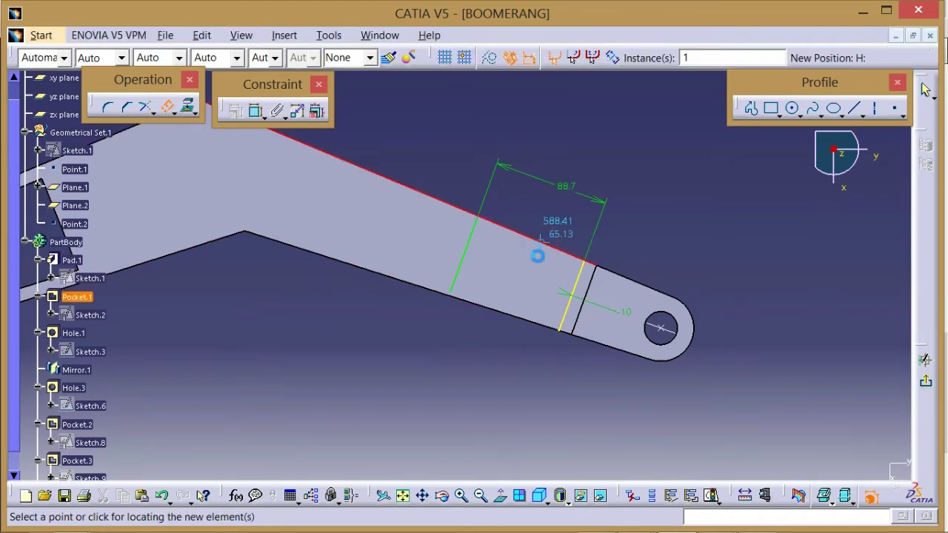
left_click(534, 259)
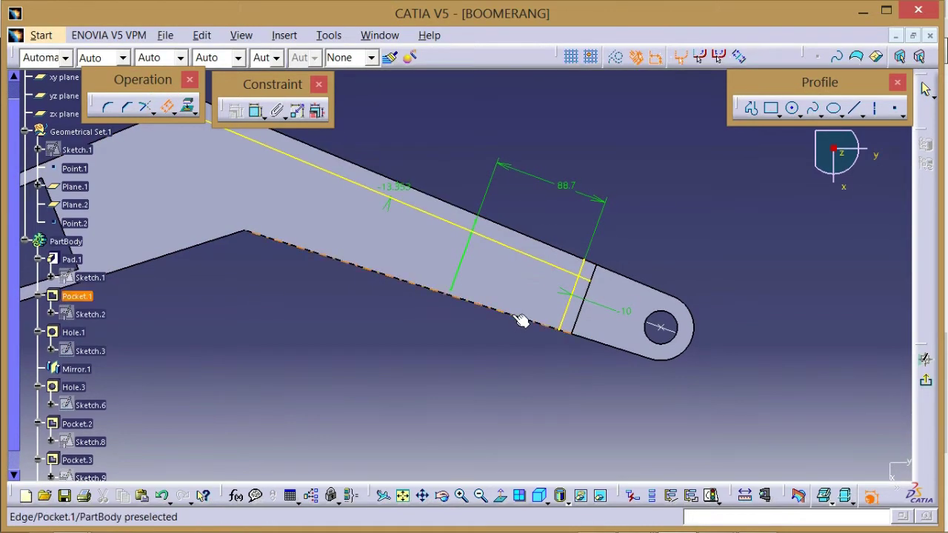
left_click(513, 314)
left_click(520, 296)
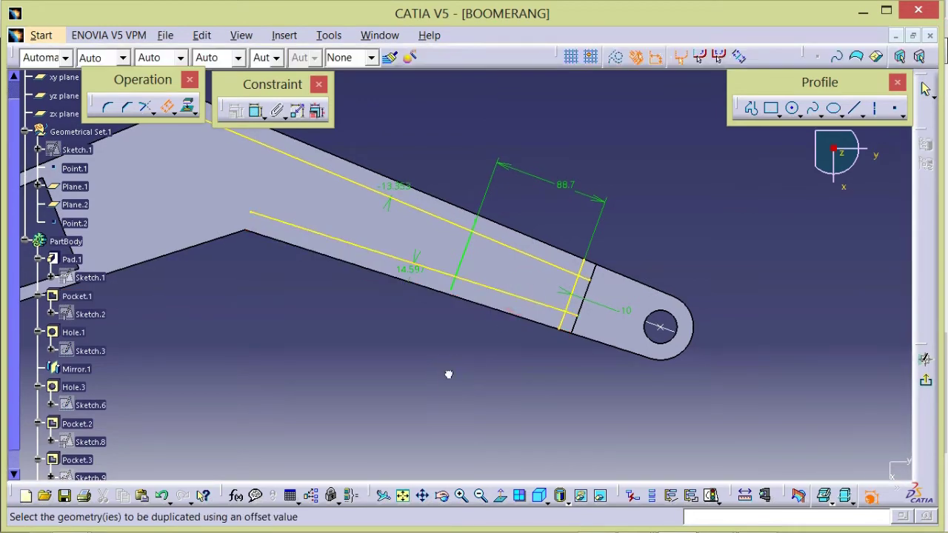
- Set the upper long edge's offset to -10 mm and the lower long edge's offset to 10 mm
middle_click_drag(449, 369, 455, 383)
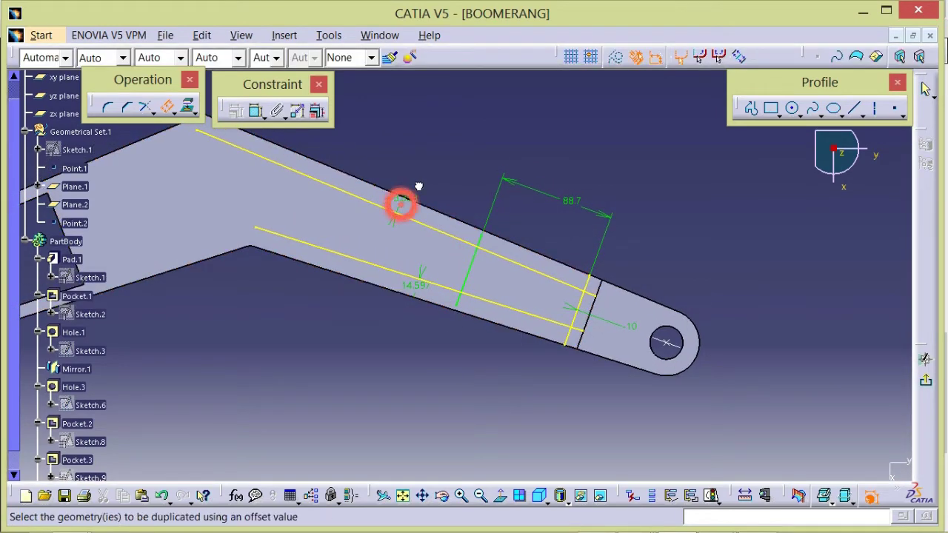
double_click(417, 178)
type("-")
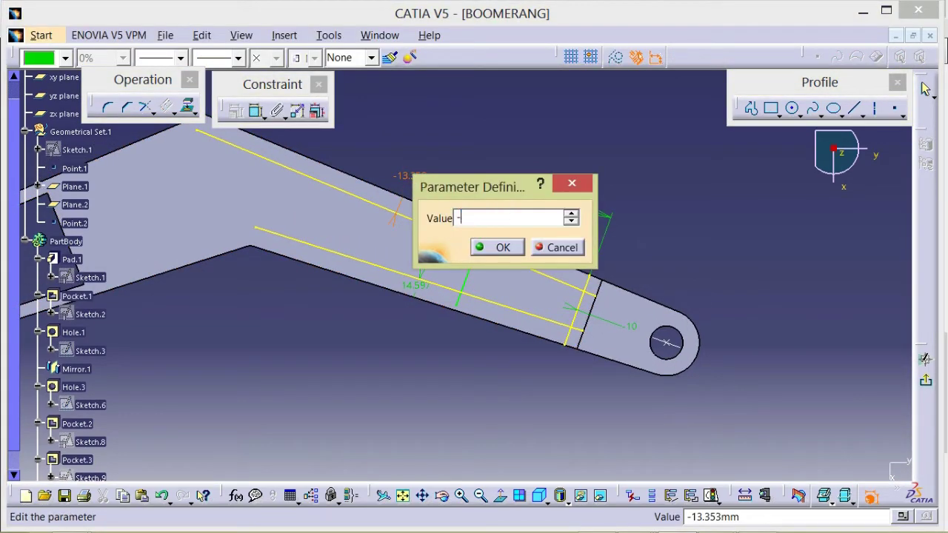
type("10")
key("Return")
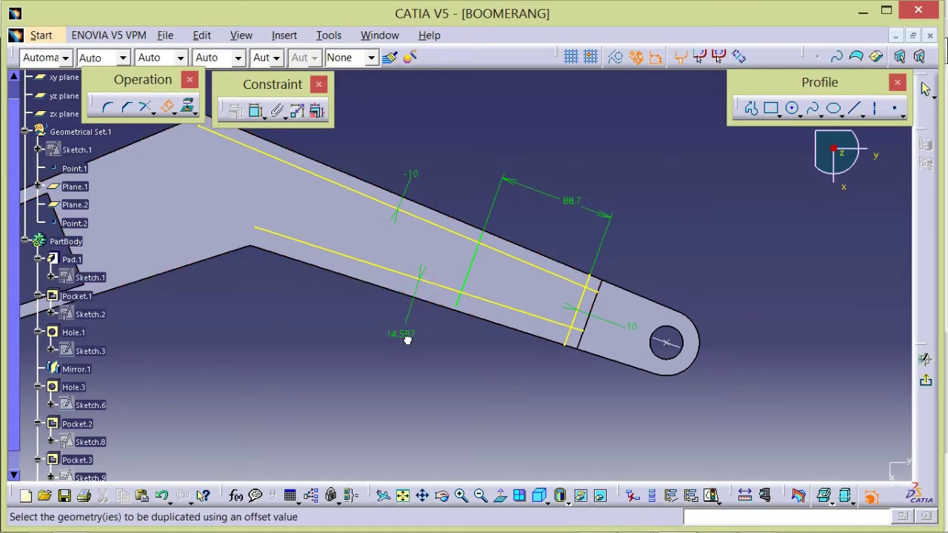
double_click(406, 339)
type("10mm")
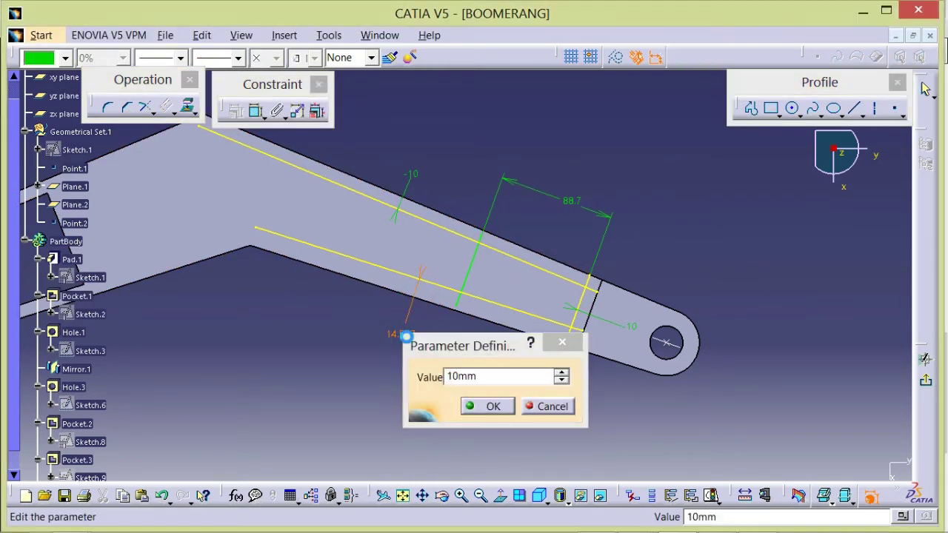
key("Return")
- Trim the four offset lines at their intersections into a closed four-sided pocket profile beside the fork, and exit the sketch
middle_click_drag(627, 217, 591, 191)
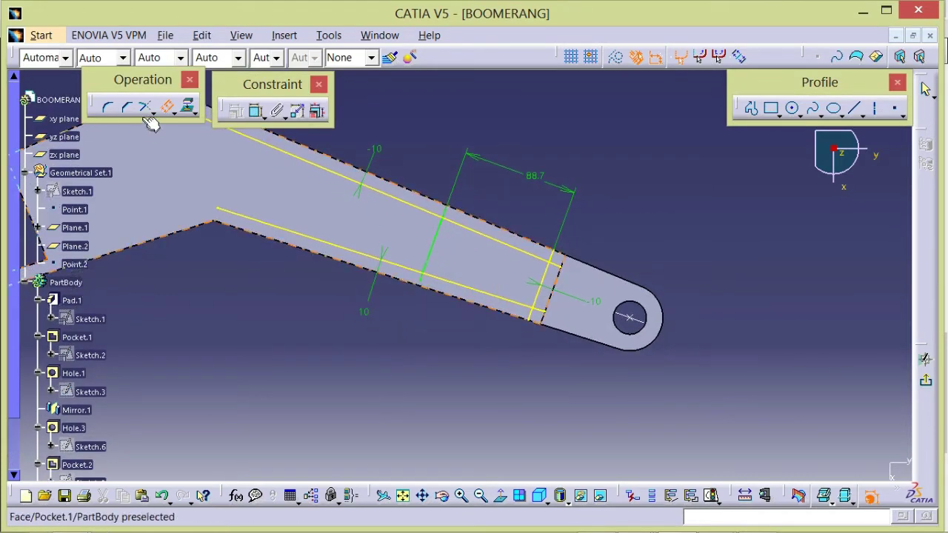
left_click(145, 106)
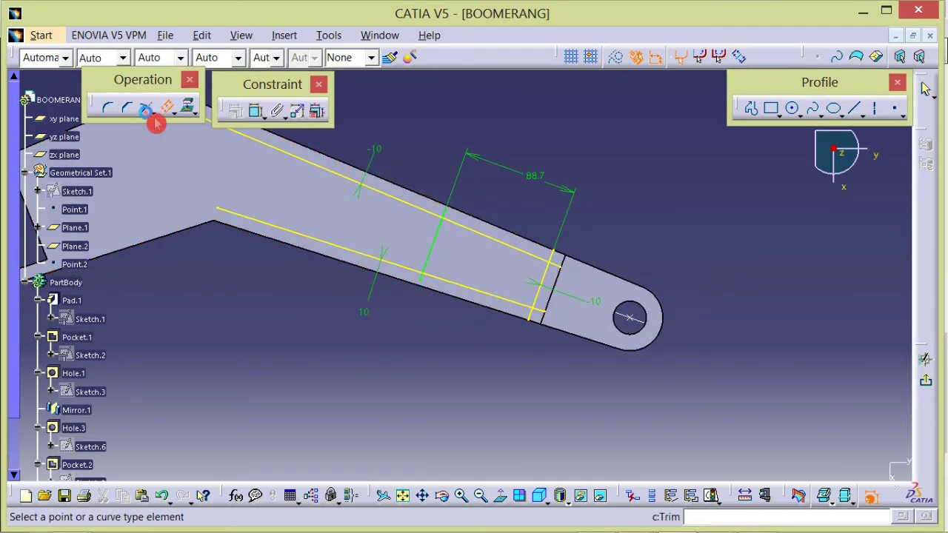
left_click(444, 242)
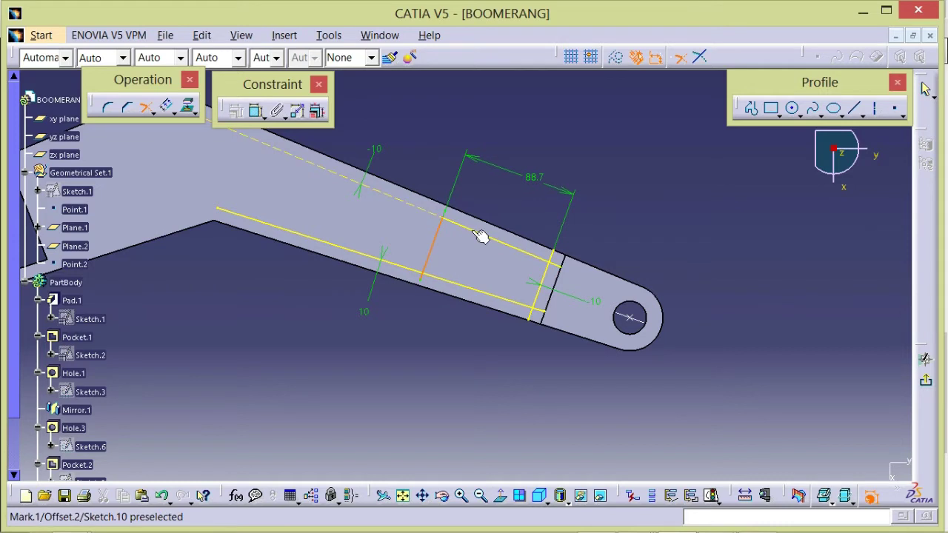
left_click(481, 236)
left_click(546, 271)
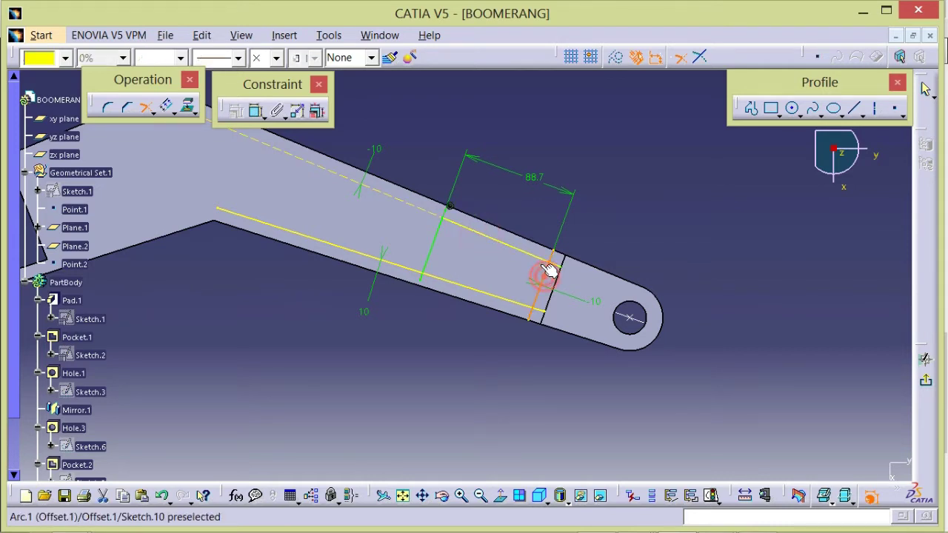
left_click(534, 251)
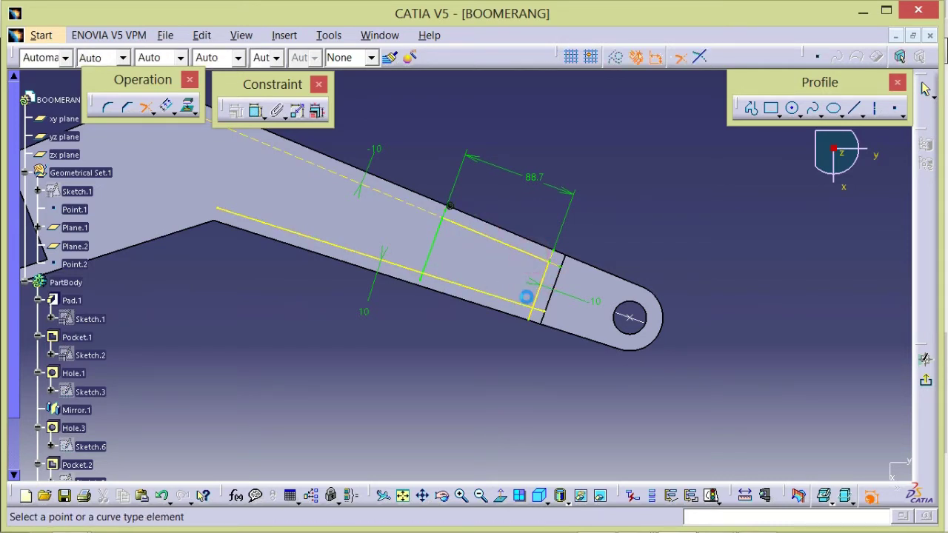
left_click(525, 302)
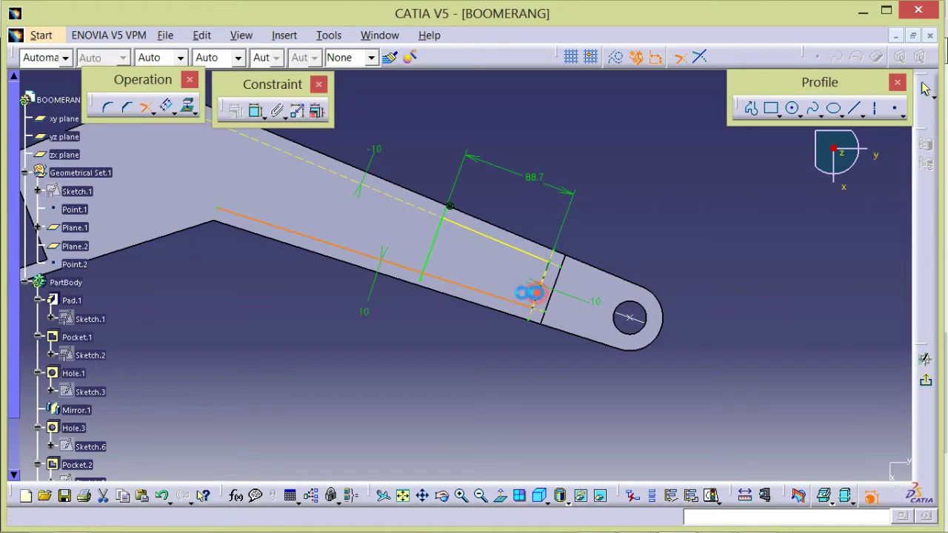
left_click(537, 292)
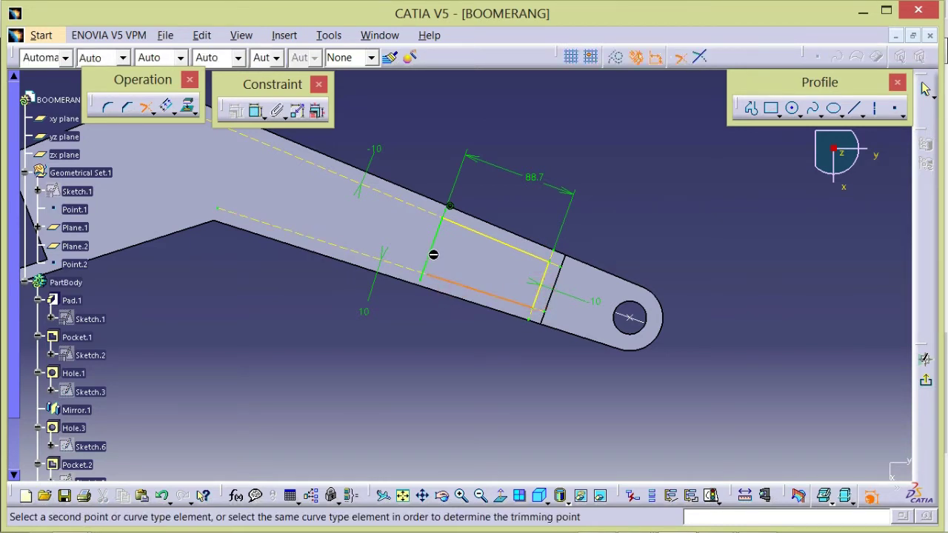
left_click(439, 258)
middle_click_drag(399, 321, 539, 350)
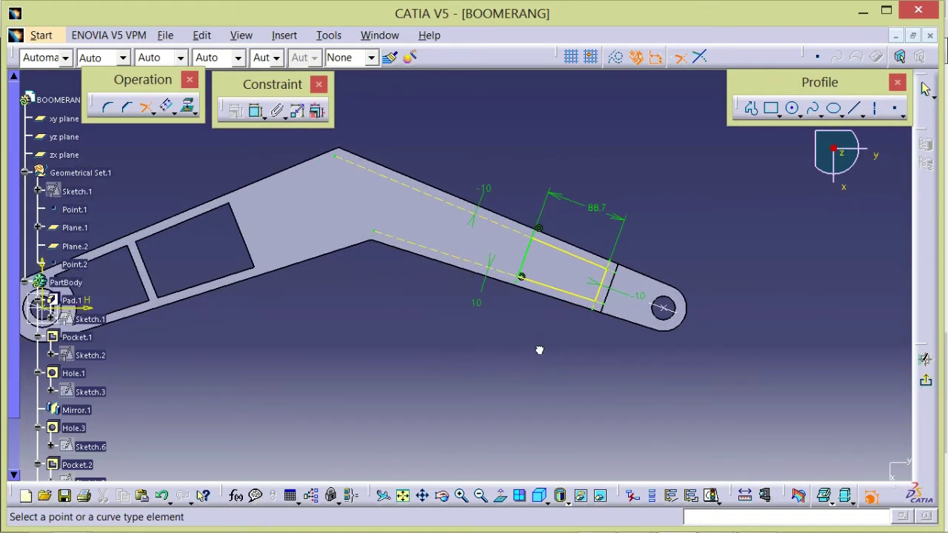
left_click(926, 378)
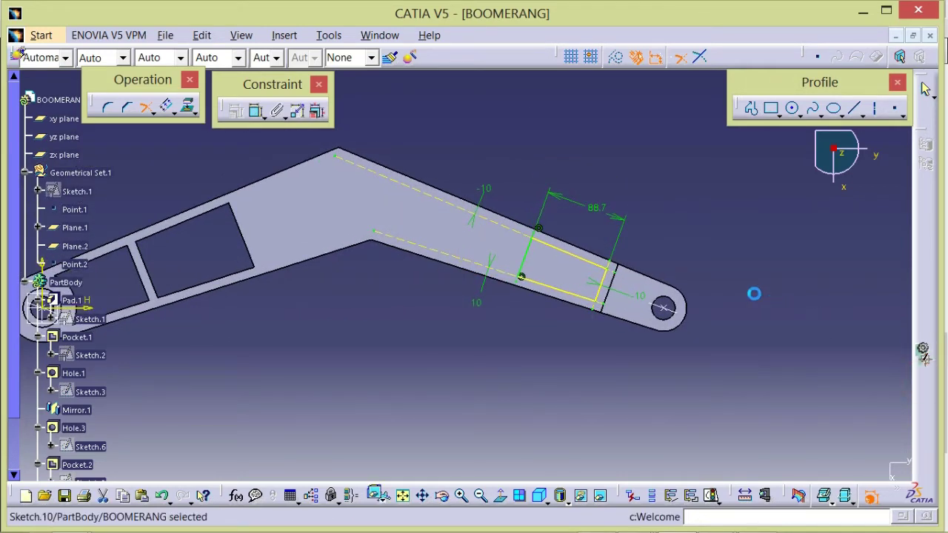
- Cut a pocket through the arm from the new four-sided sketch, using the Up to next limit with the direction reversed
left_click(656, 171)
scroll(455, 159, "up", 1)
middle_click_drag(454, 158, 391, 181)
left_click(92, 140)
left_click(77, 132)
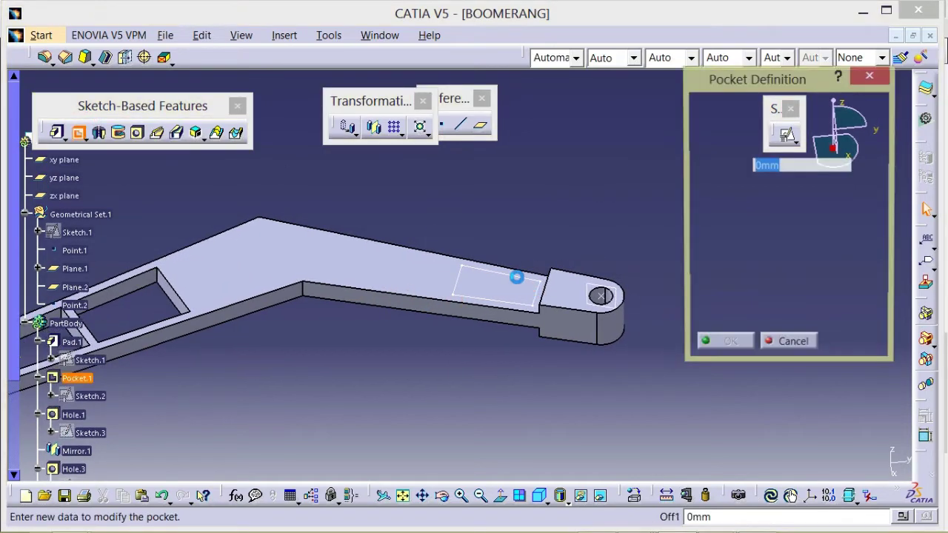
left_click(525, 282)
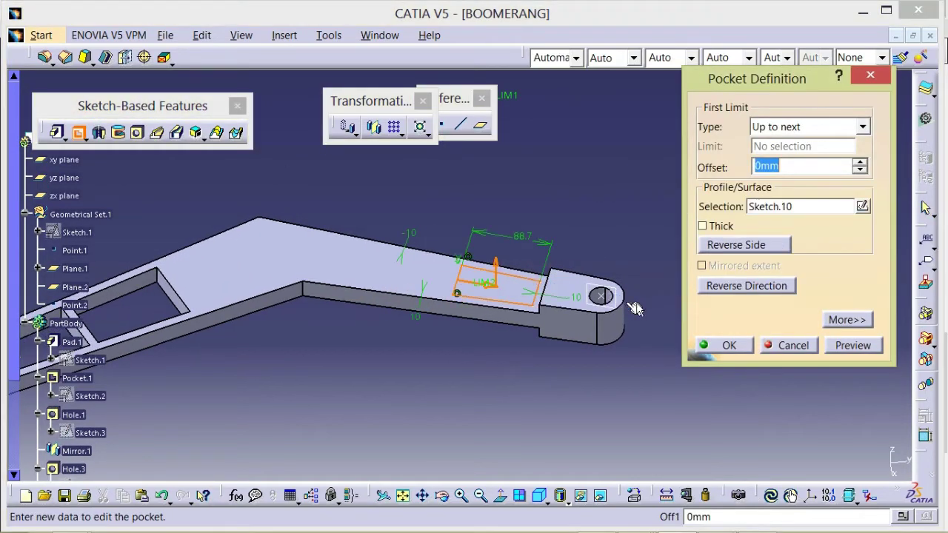
left_click(754, 288)
left_click(729, 345)
- Create a positioned sketch on the arm's top face with only the Swap orientation option enabled
middle_click_drag(641, 213, 617, 177)
left_click(648, 211)
left_click(476, 286)
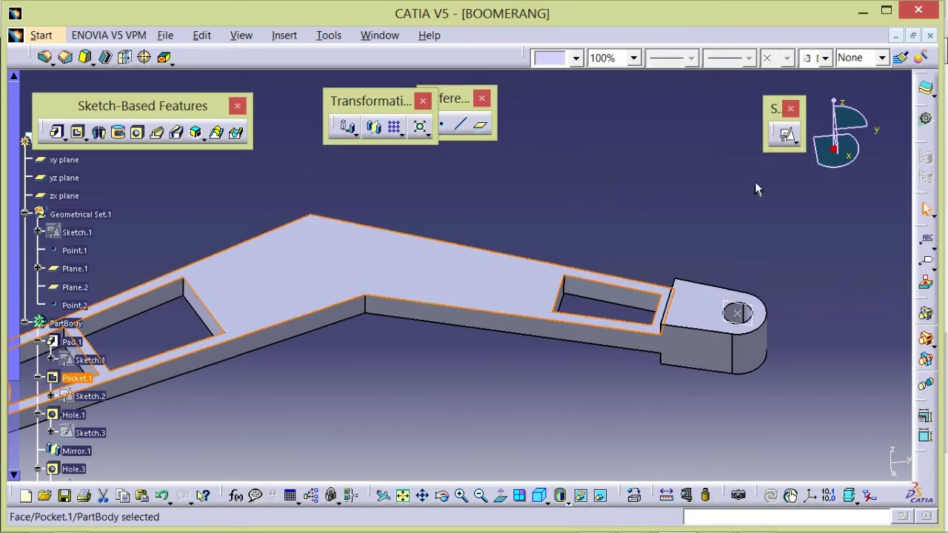
left_click(793, 148)
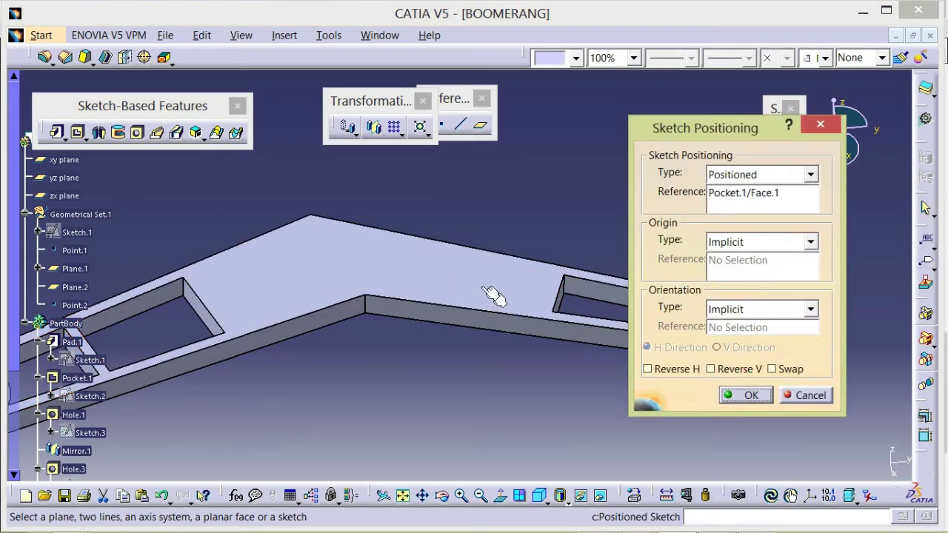
left_click(497, 152)
mouse_move(497, 153)
middle_mouse_down()
mouse_move(512, 220)
mouse_move(525, 168)
mouse_move(527, 185)
middle_mouse_up()
left_click(516, 183)
left_click(748, 370)
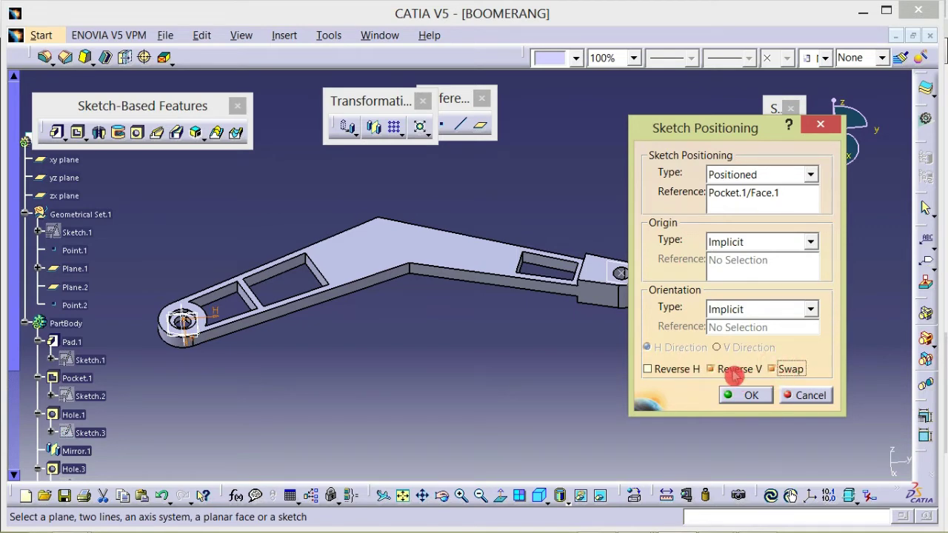
left_click(745, 396)
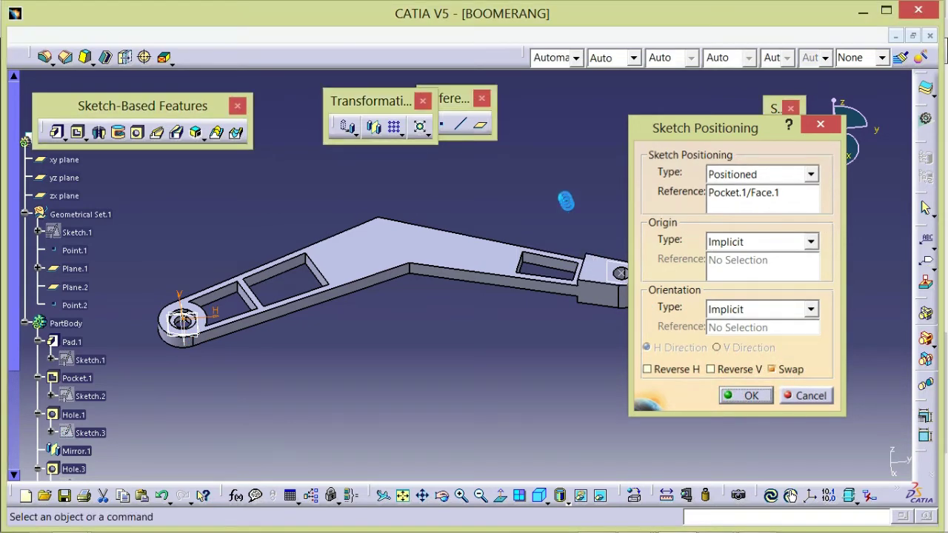
- Check the pocket spacing in the PDF drawing, and offset the new pocket's bend-side edge toward the arm's bend
mouse_move(507, 243)
middle_mouse_down()
mouse_move(540, 197)
mouse_move(546, 203)
middle_mouse_up()
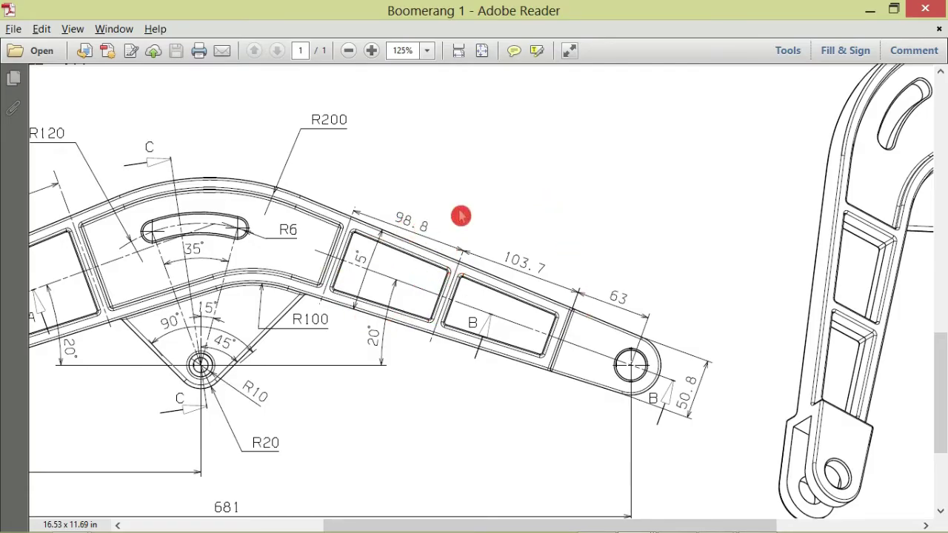
key("alt+Tab")
key("alt+Tab")
key("alt+Tab")
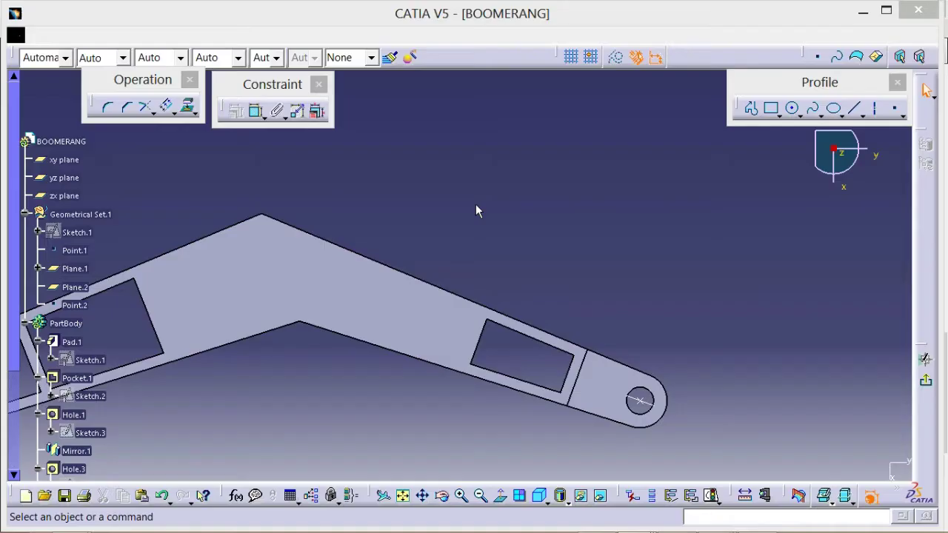
left_click(172, 108)
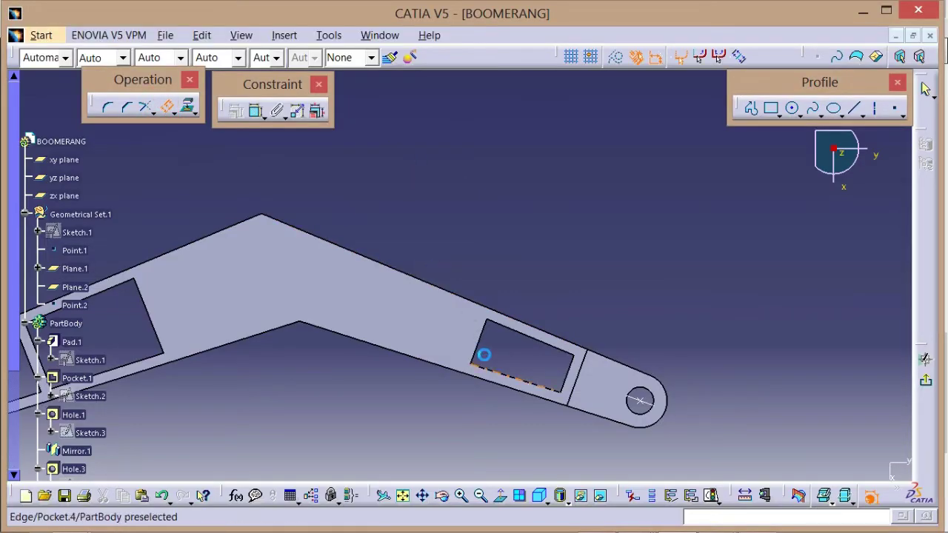
left_click(480, 343)
left_click(461, 323)
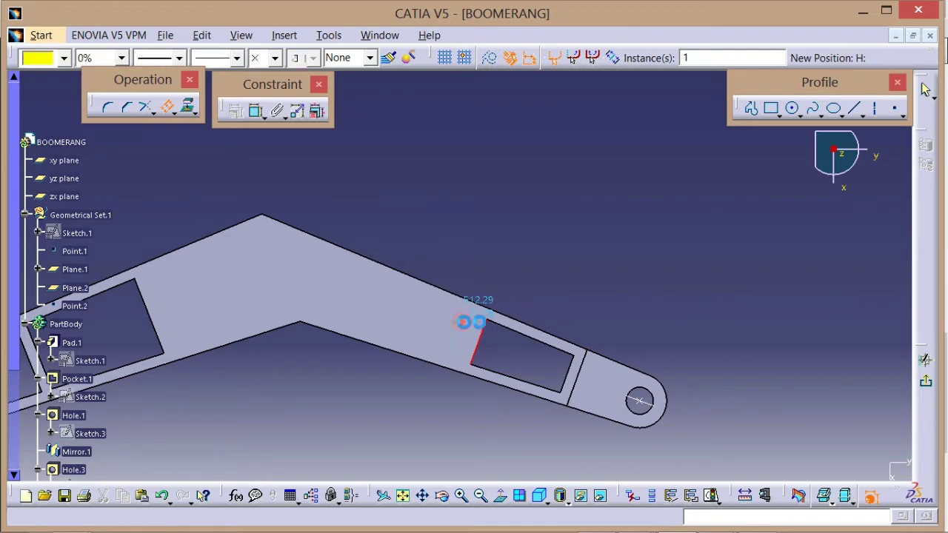
left_click(540, 264)
- Move the new line's offset dimension over the fork-side pocket and set the offset to -10 mm
left_click(468, 337)
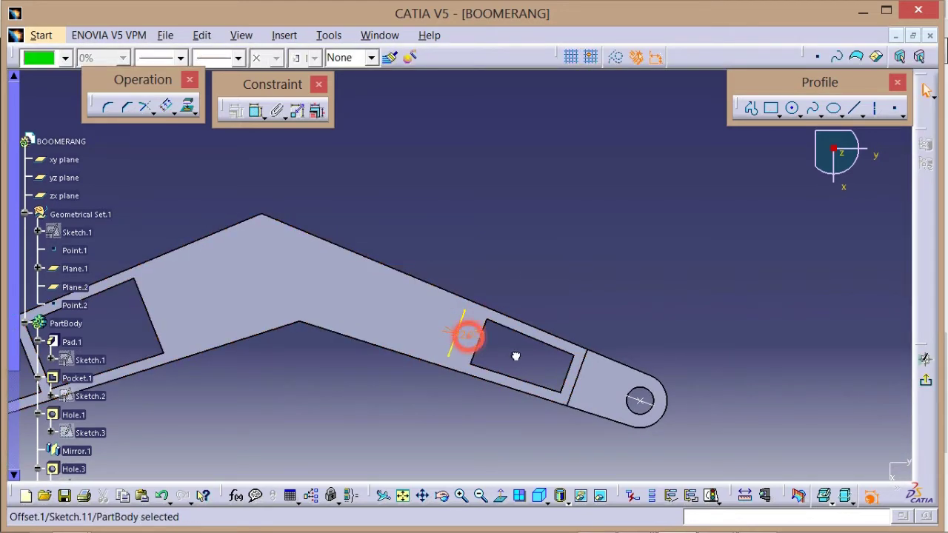
double_click(520, 362)
type("-10mm")
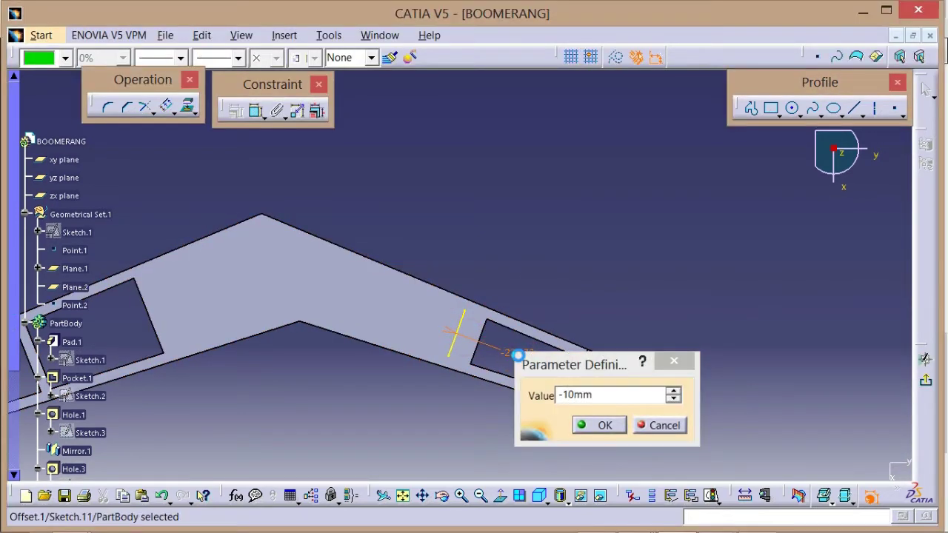
key("Return")
left_click(544, 258)
- Offset the arm's upper and lower long edges inward by about 16 mm and 17 mm
left_click(169, 109)
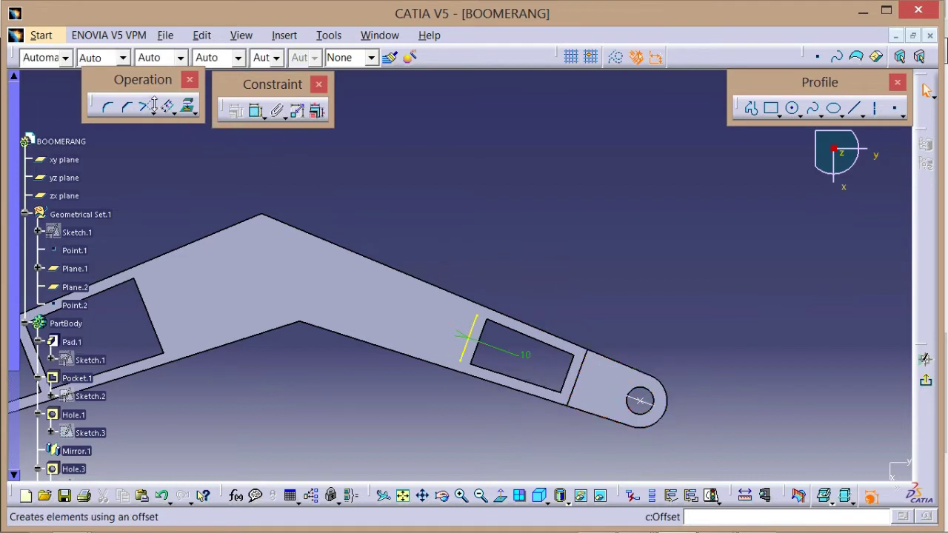
left_click(453, 299)
left_click(446, 308)
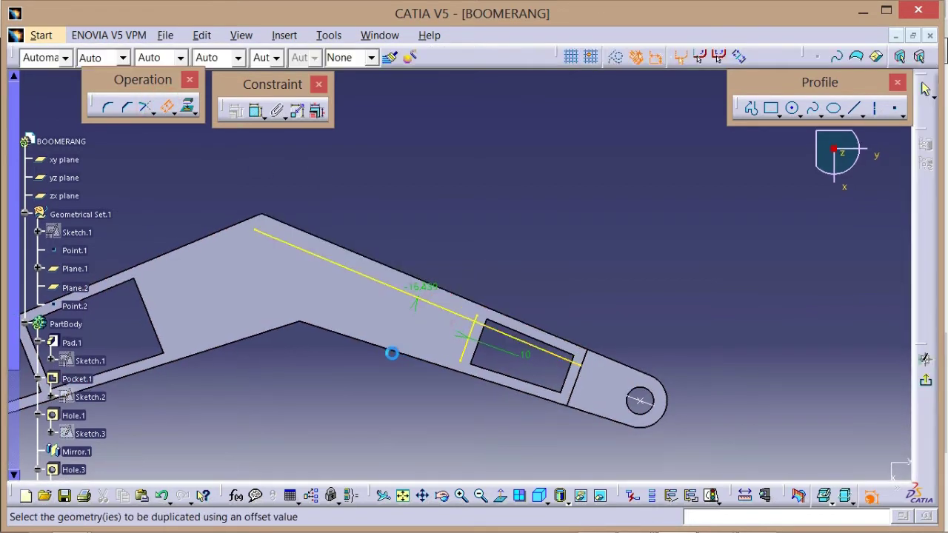
left_click(400, 357)
left_click(413, 336)
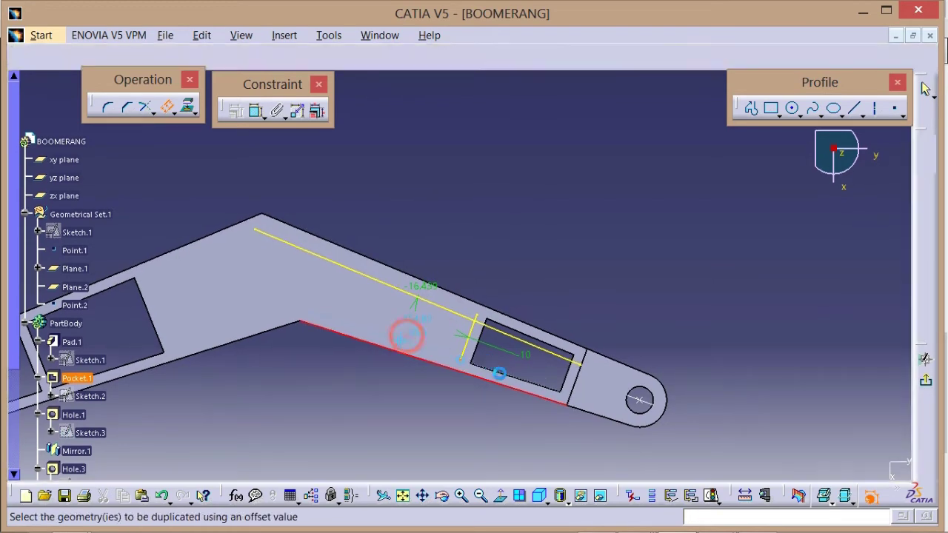
- Offset the short end line toward the bend by about 87 mm and place its dimension above the arm
left_click(469, 339)
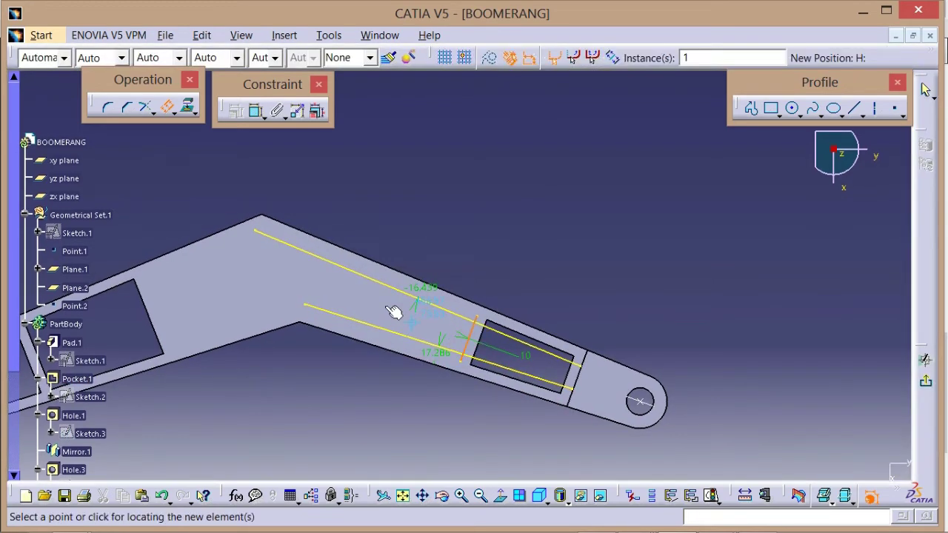
left_click(390, 310)
left_click(456, 256)
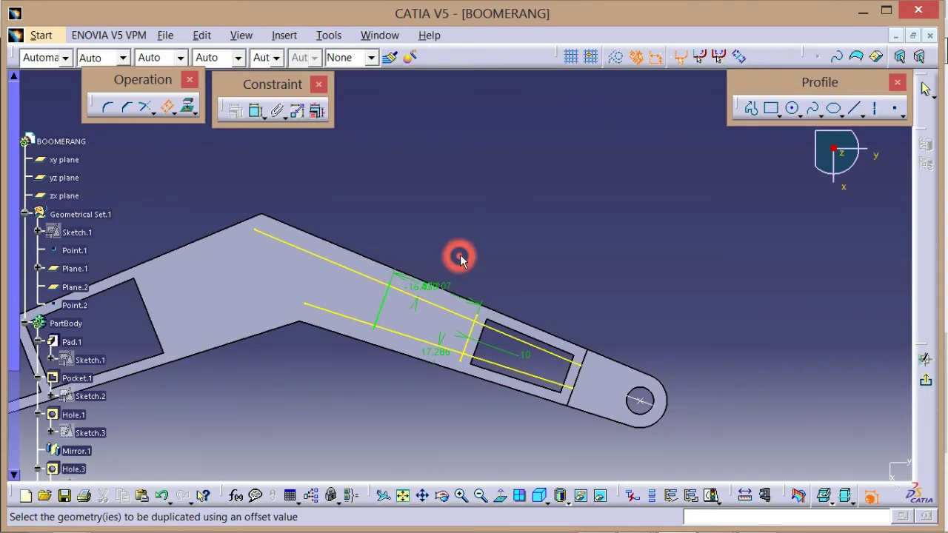
left_click(468, 307)
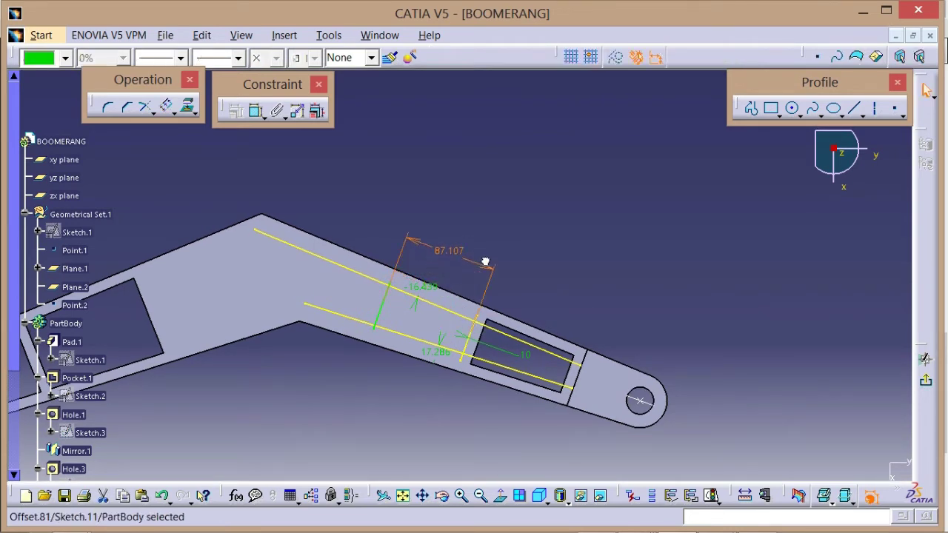
- Set the lower long-edge offset to 10 mm and the upper long-edge offset to -10 mm, with their dimensions moved clear of the pocket lines
left_click(428, 290)
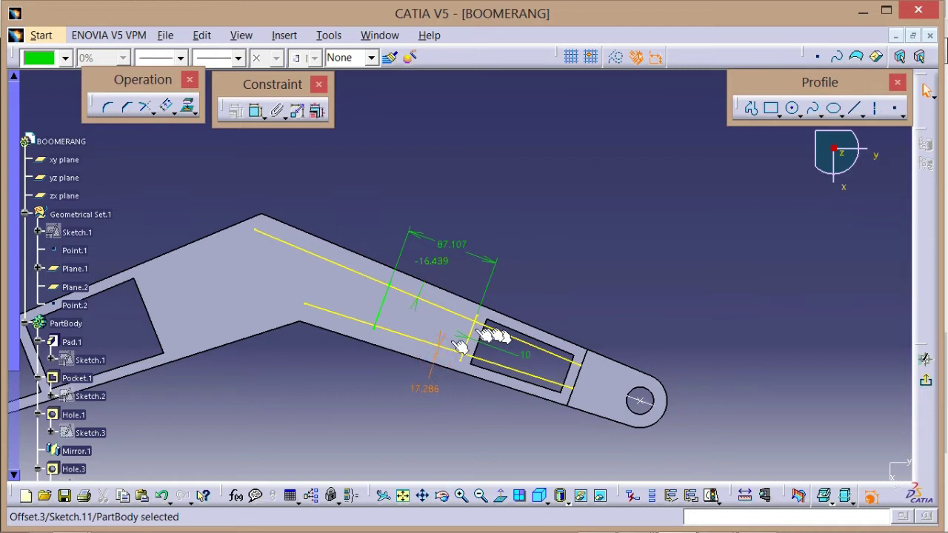
double_click(423, 387)
type("1")
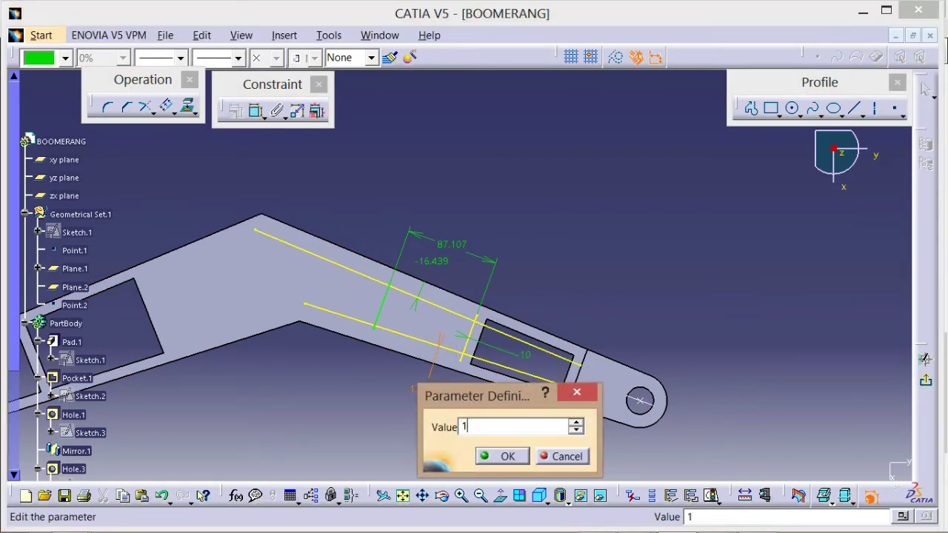
type("0")
key("Return")
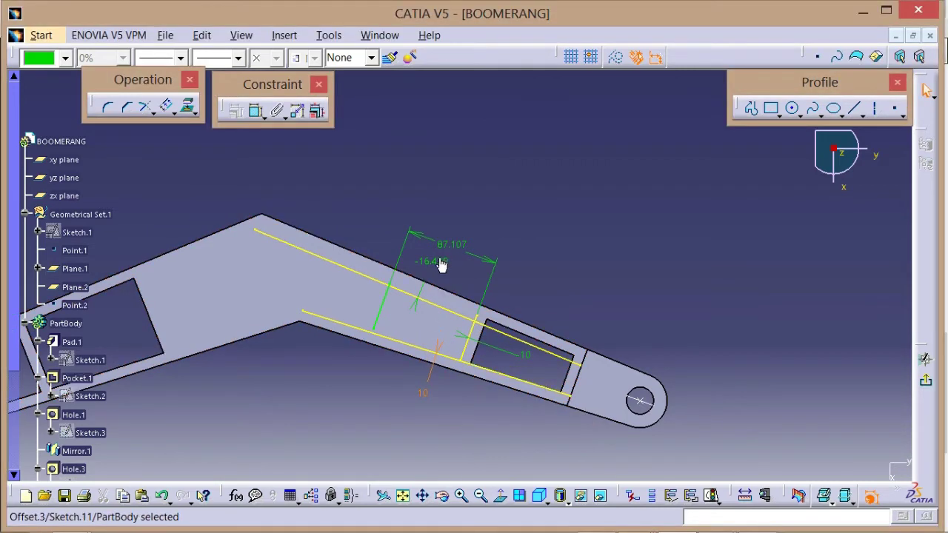
double_click(440, 263)
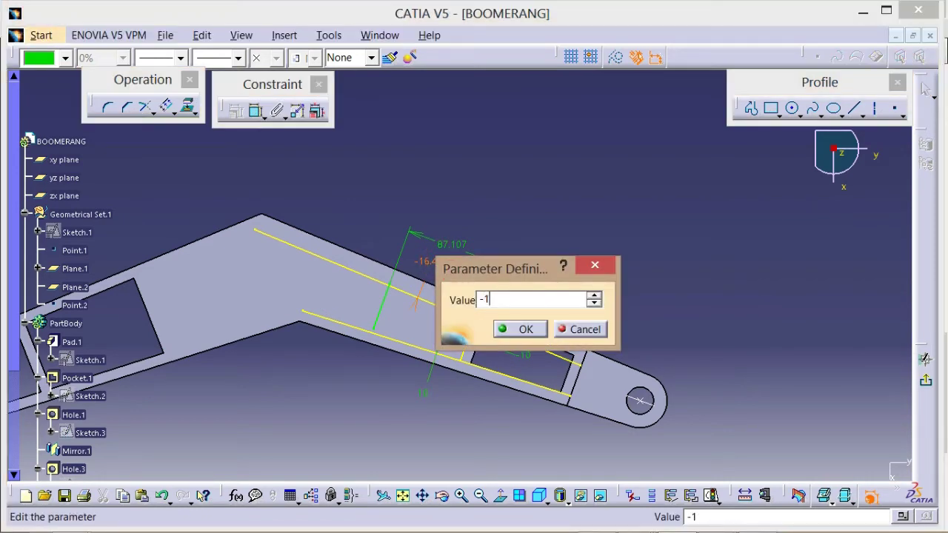
type("-10")
key("Return")
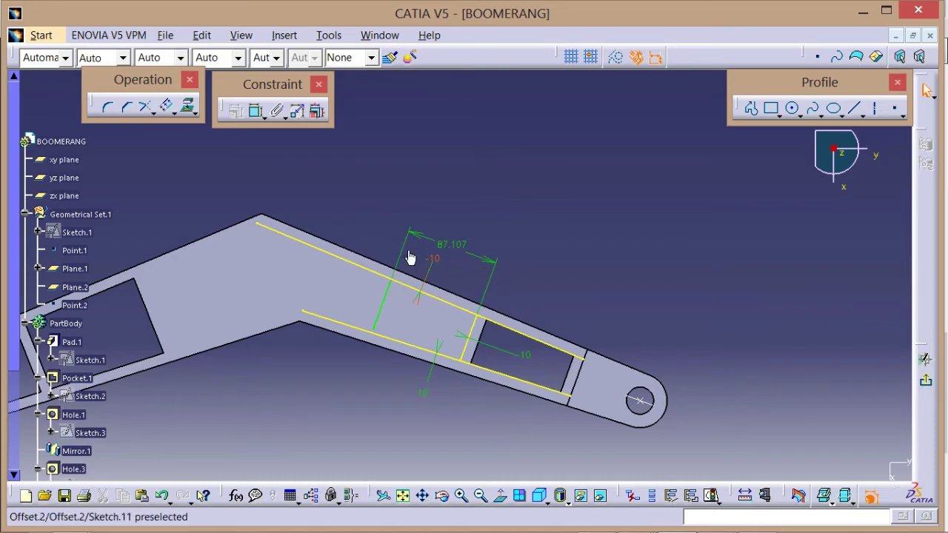
- Check the 98.8 pocket spacing in the PDF drawing, and set the bend-side end line's offset to 98.8-10, giving 88.8 mm
key("alt+Tab")
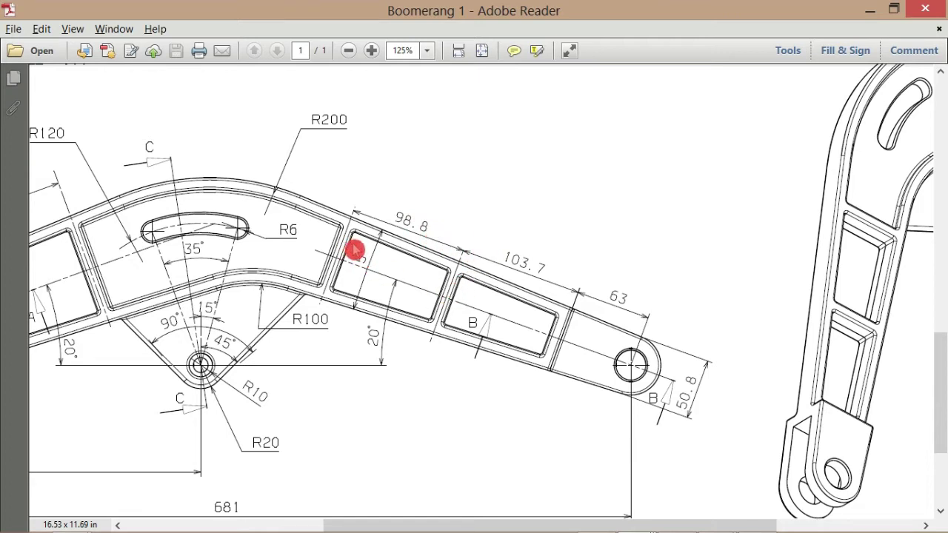
key("alt+Tab")
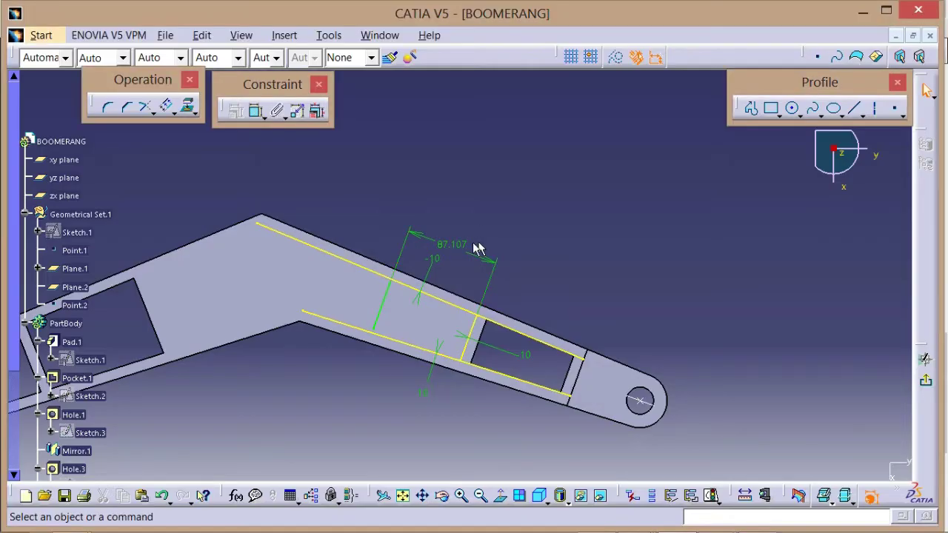
double_click(454, 245)
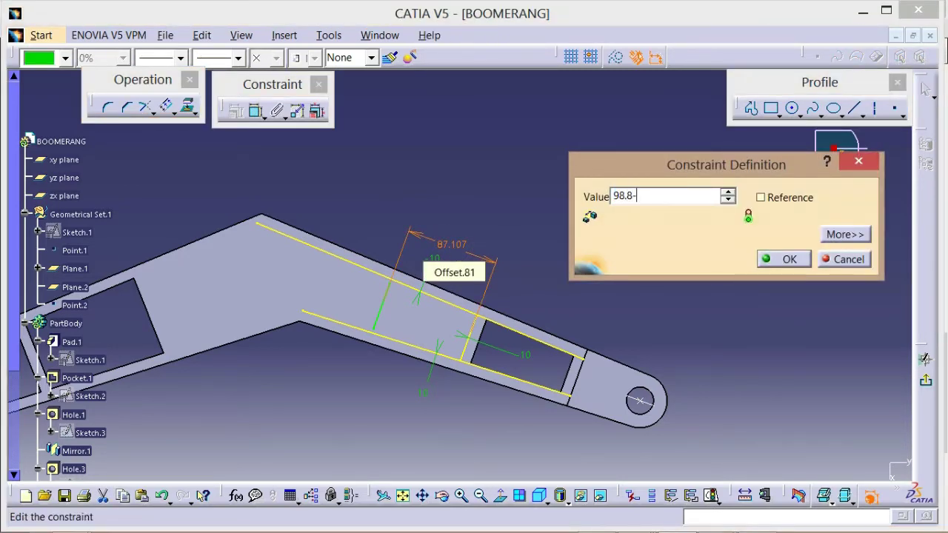
key("Return")
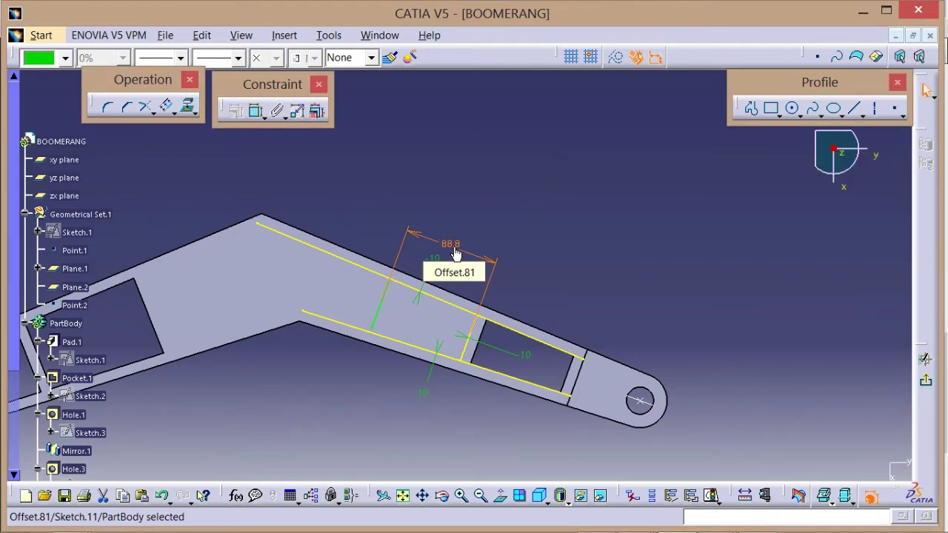
left_click(620, 203)
middle_click_drag(620, 203, 620, 176)
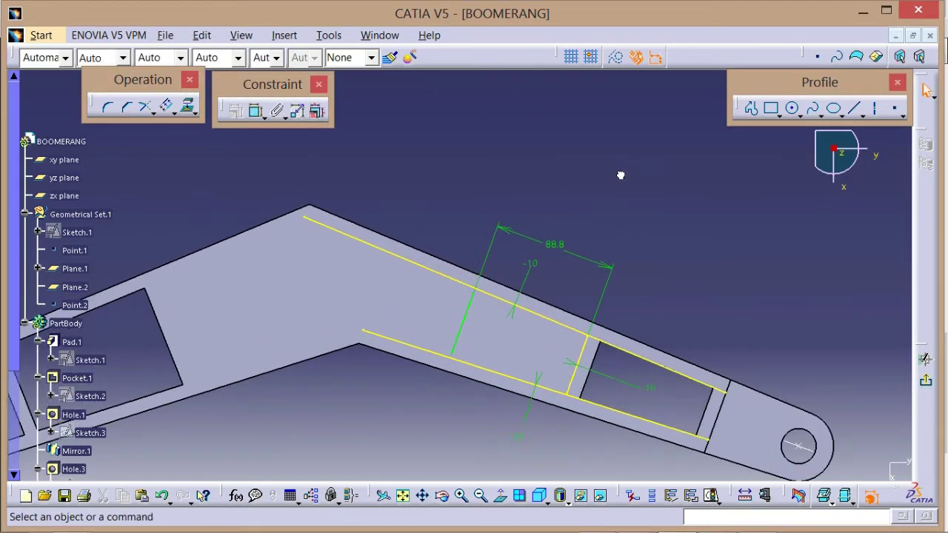
- Trim the offset lines at their corners into a closed four-sided pocket profile, and exit the sketch
left_click(152, 111)
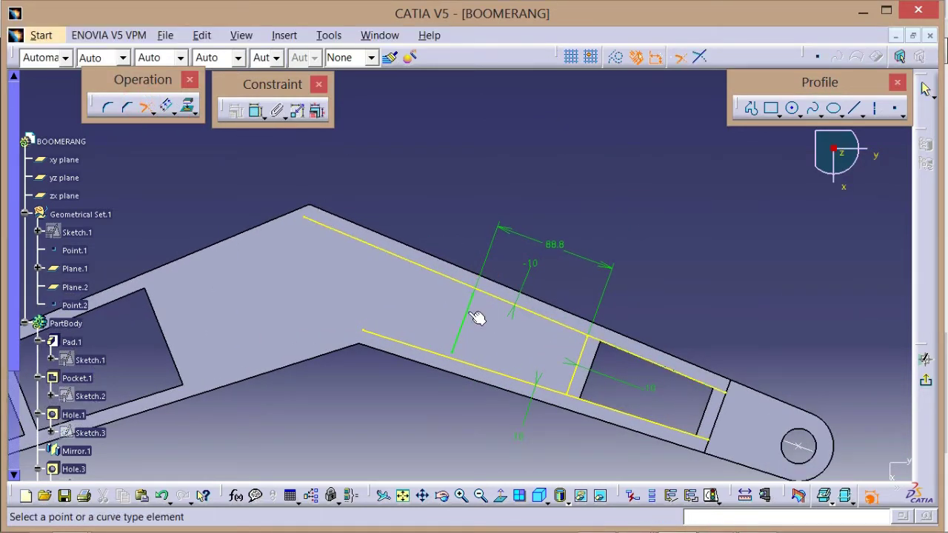
left_click(583, 354)
left_click(582, 335)
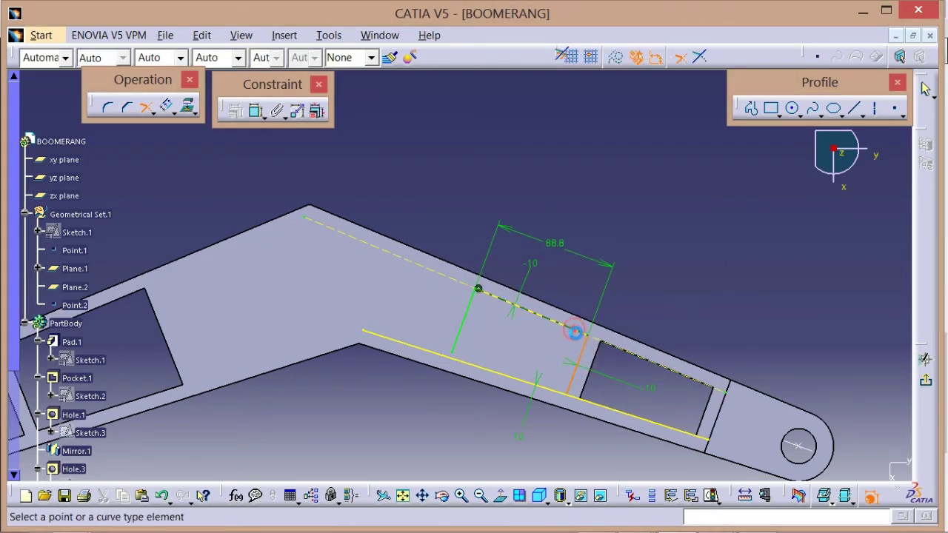
left_click(460, 333)
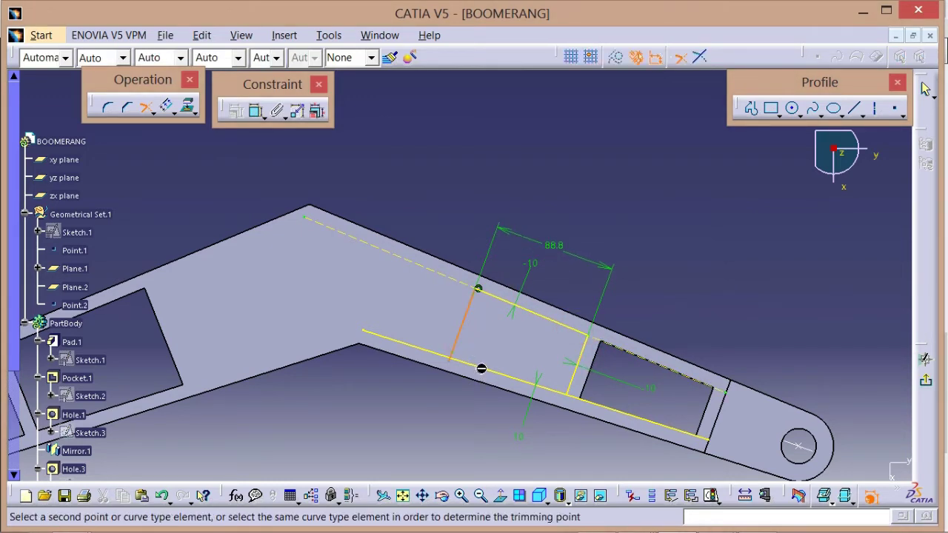
left_click(482, 367)
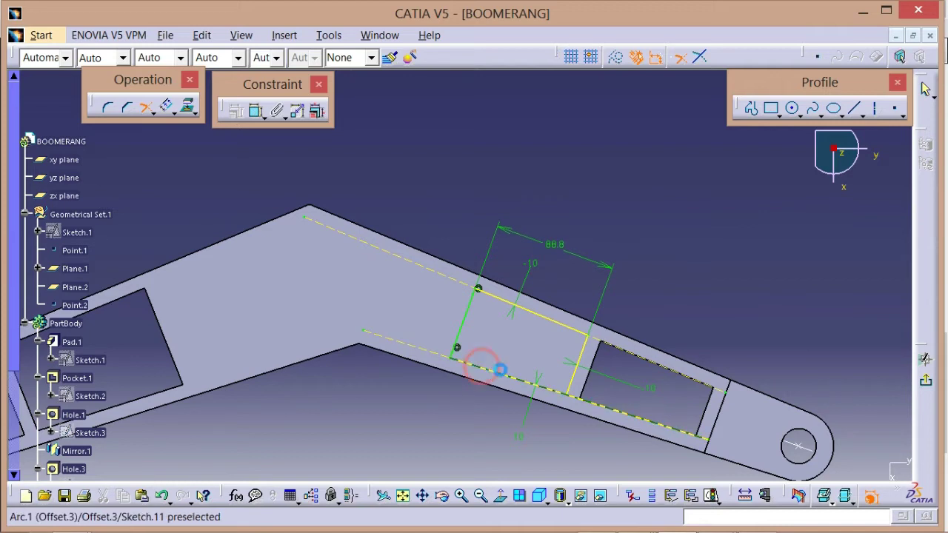
left_click(571, 382)
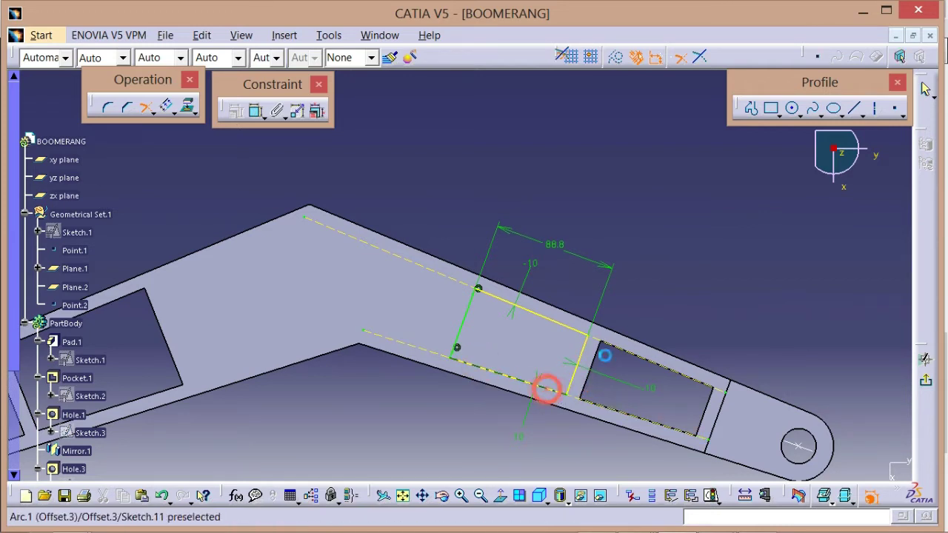
middle_click_drag(679, 270, 675, 292)
left_click(931, 385)
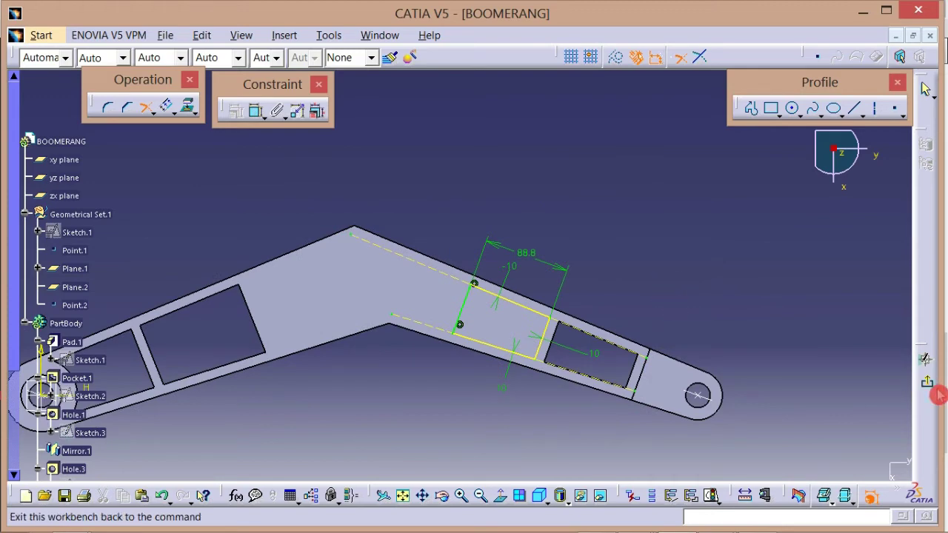
left_click(622, 248)
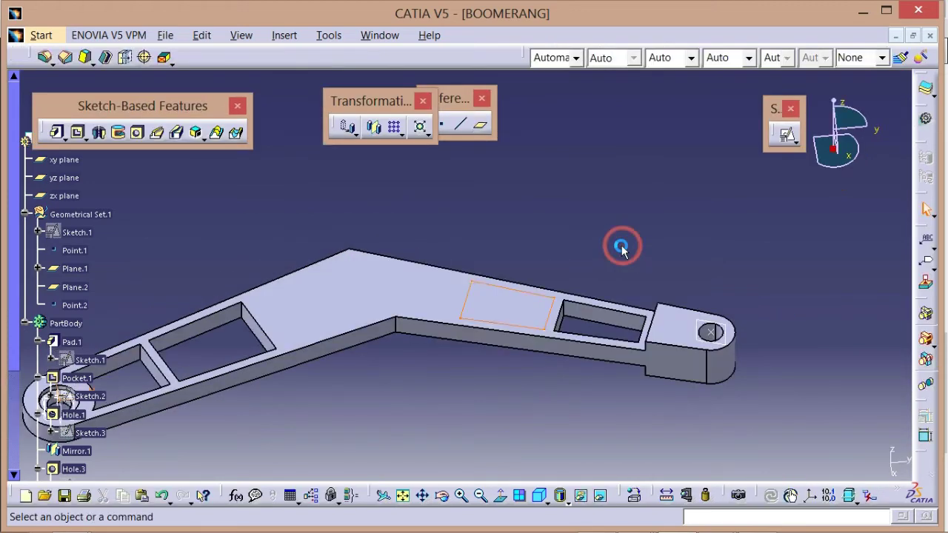
- Cut an Up to next pocket from the new profile with its direction reversed through the arm
left_click(81, 135)
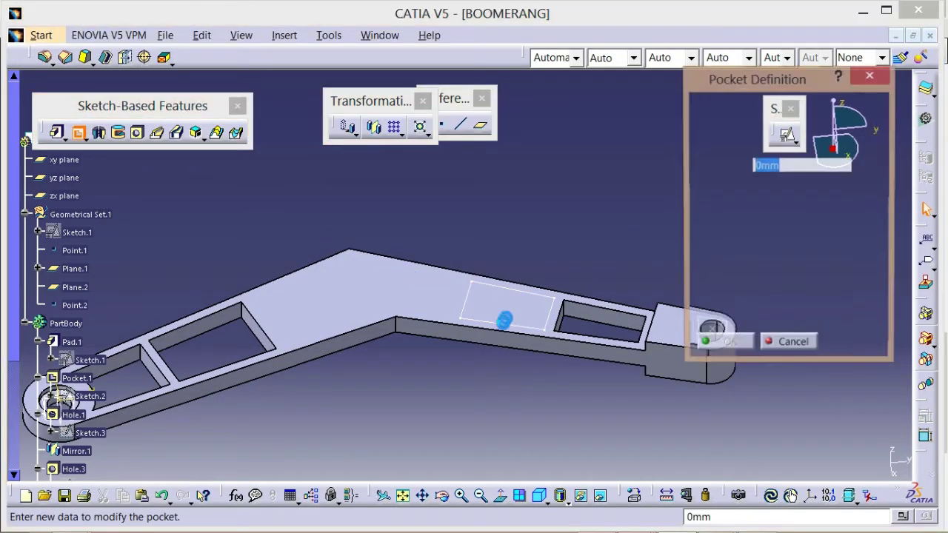
left_click(511, 331)
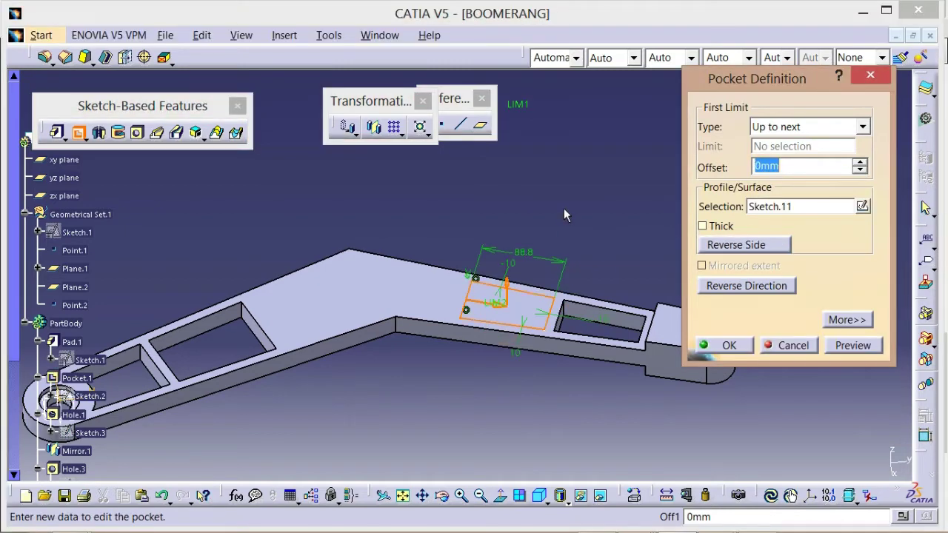
left_click(748, 291)
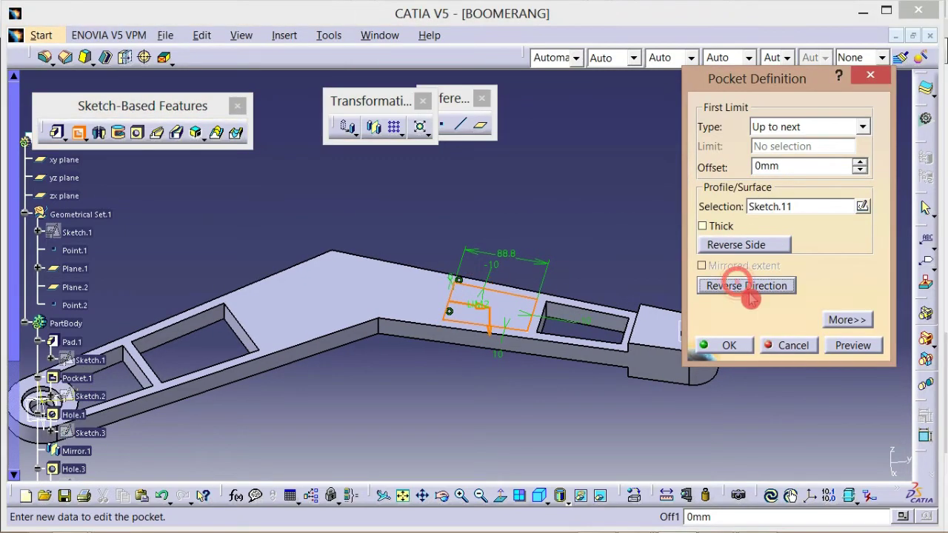
left_click(733, 345)
middle_click_drag(571, 222, 612, 241)
left_click(613, 220)
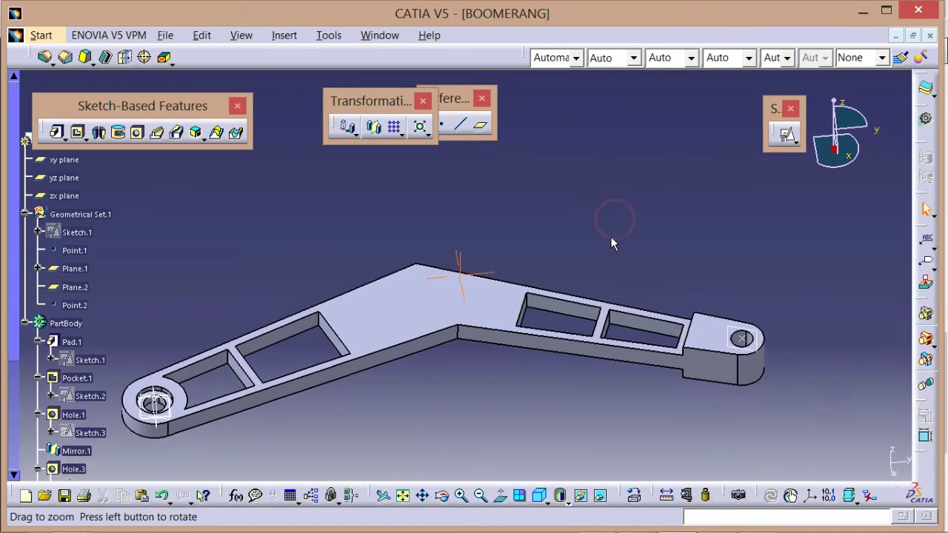
- Check the arm's bend in the PDF drawing, and float the Dress-Up Features toolset in CATIA while docking the other floating toolsets
middle_click_drag(591, 210, 580, 209)
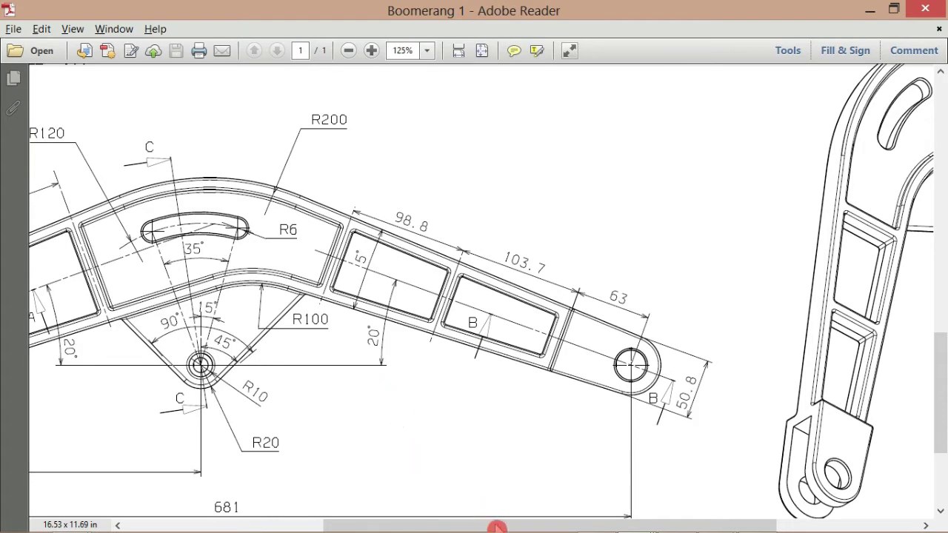
left_click_drag(496, 527, 375, 527)
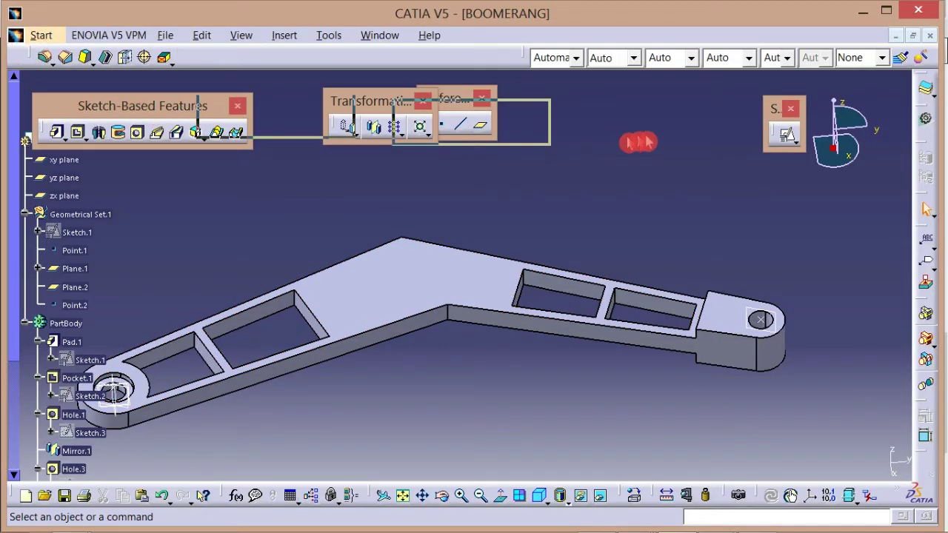
left_click_drag(617, 141, 607, 129)
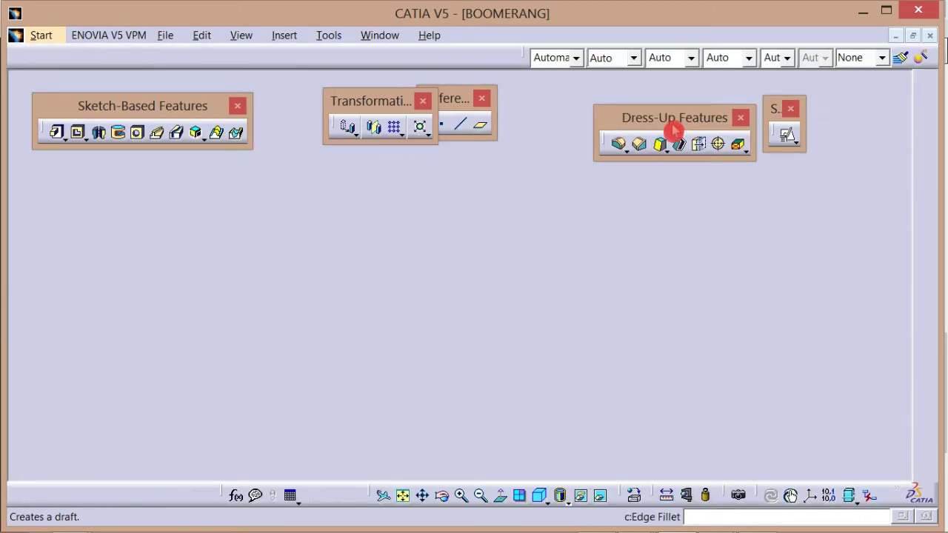
left_click_drag(655, 108, 602, 96)
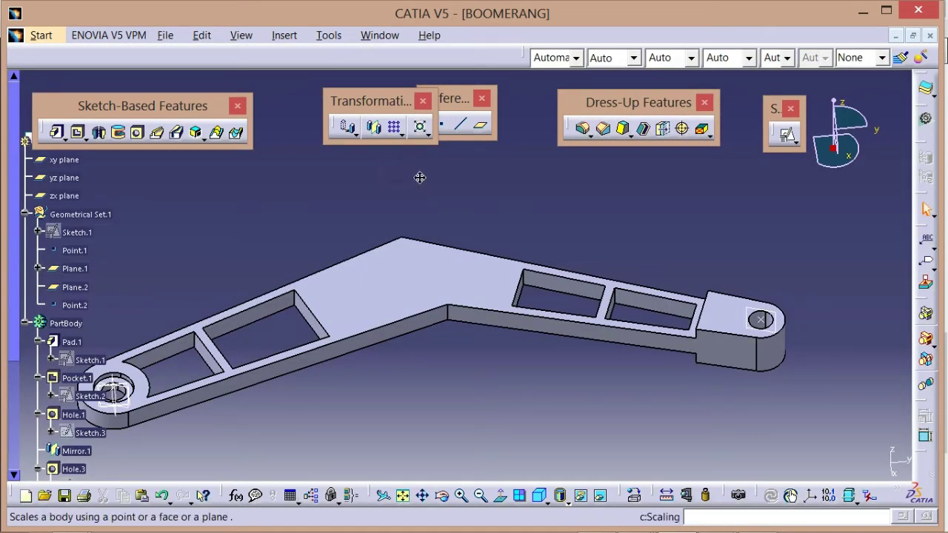
double_click(371, 98)
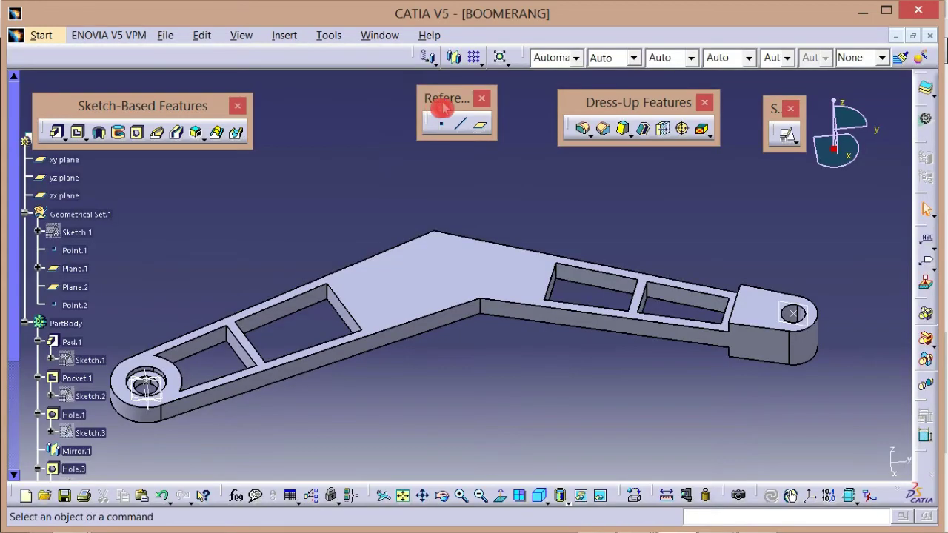
double_click(450, 106)
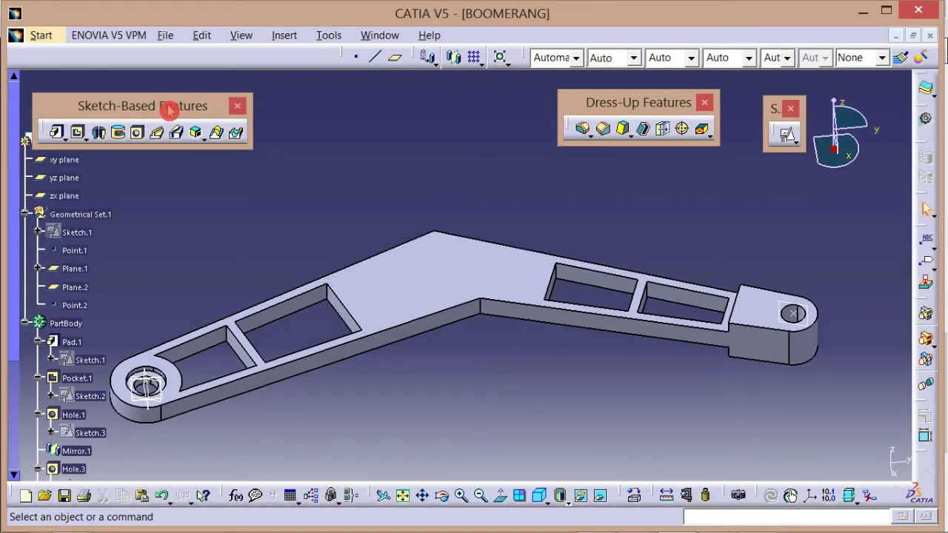
double_click(170, 111)
double_click(774, 113)
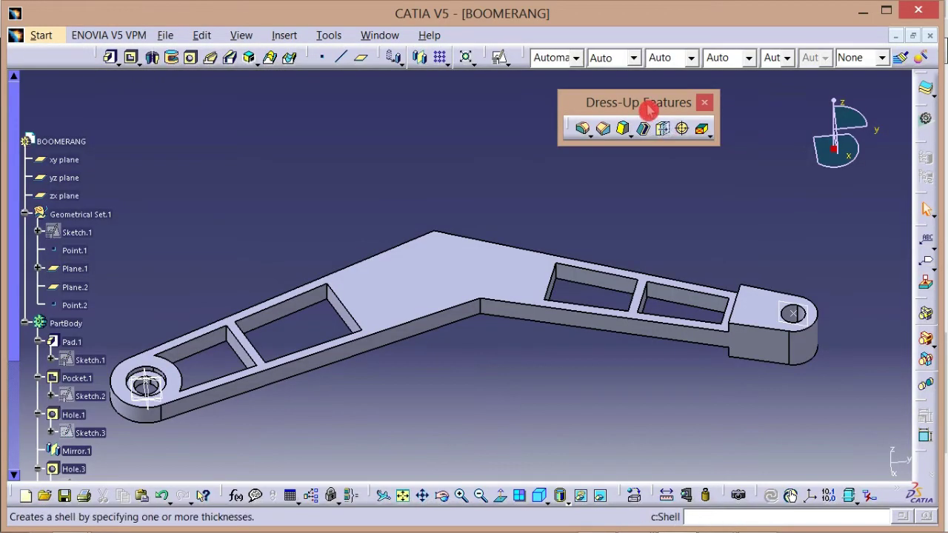
left_click_drag(659, 110, 673, 113)
- Fillet the vertical edge at the inner corner of the arm's bend with a 100 mm radius
left_click(596, 133)
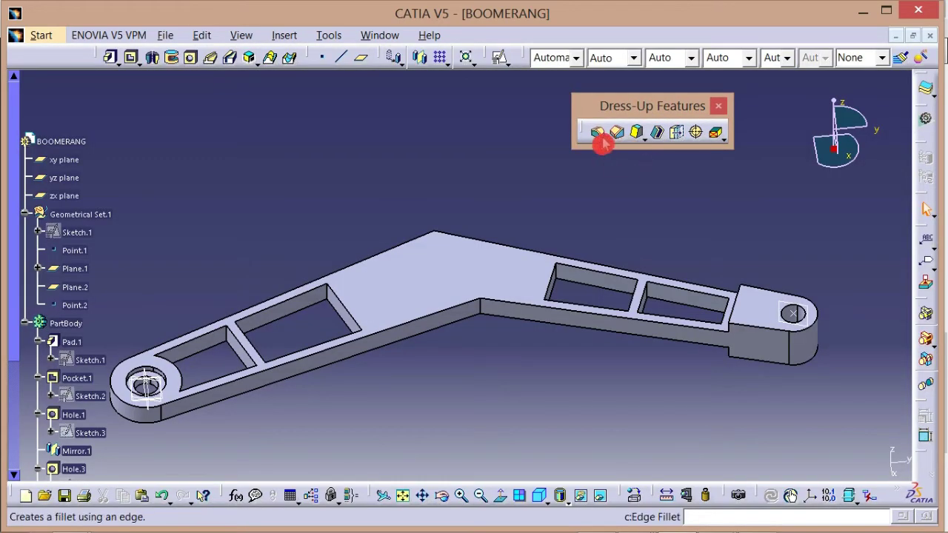
middle_click_drag(546, 237, 494, 159)
left_click(433, 333)
middle_click_drag(432, 332, 453, 286)
left_click(428, 257)
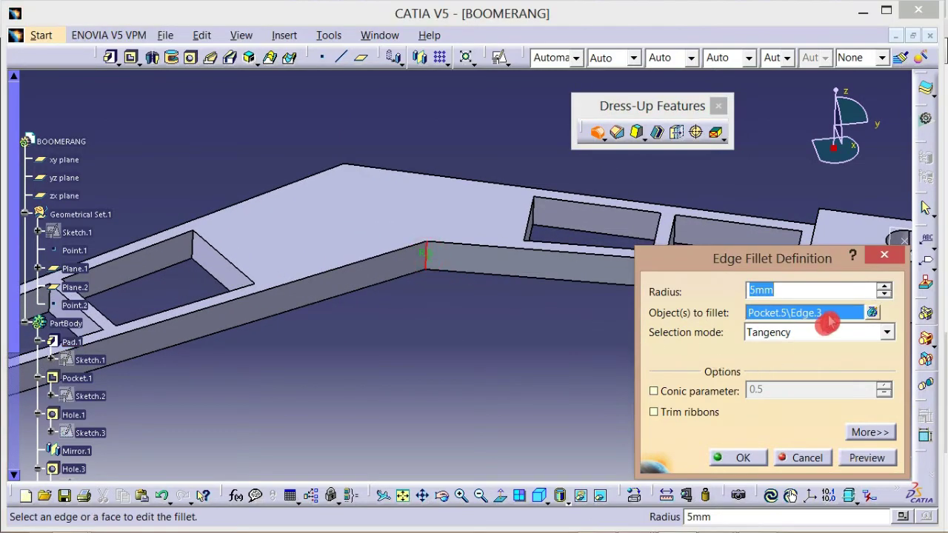
double_click(859, 289)
type("100")
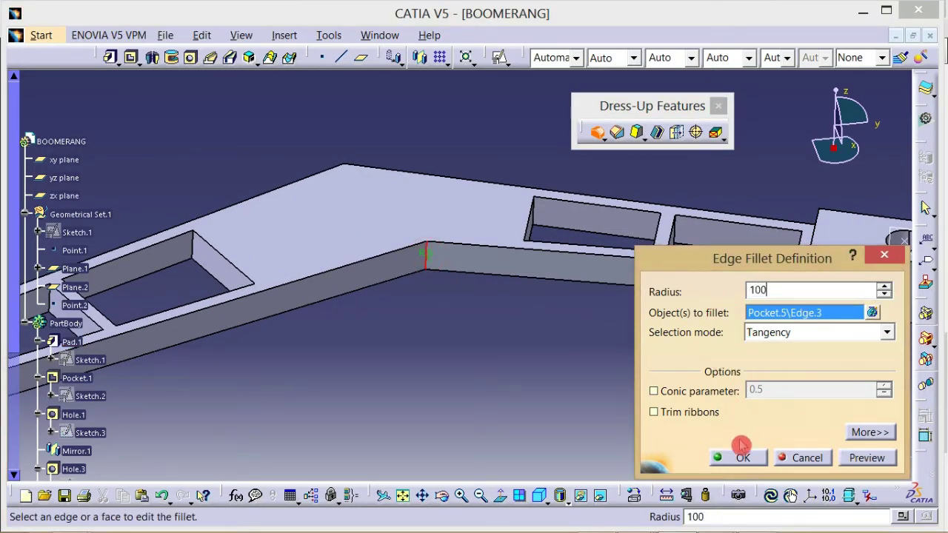
left_click(743, 460)
- Fillet the vertical edge at the outer corner of the arm's bend with a 200 mm radius
middle_click_drag(444, 376, 644, 237)
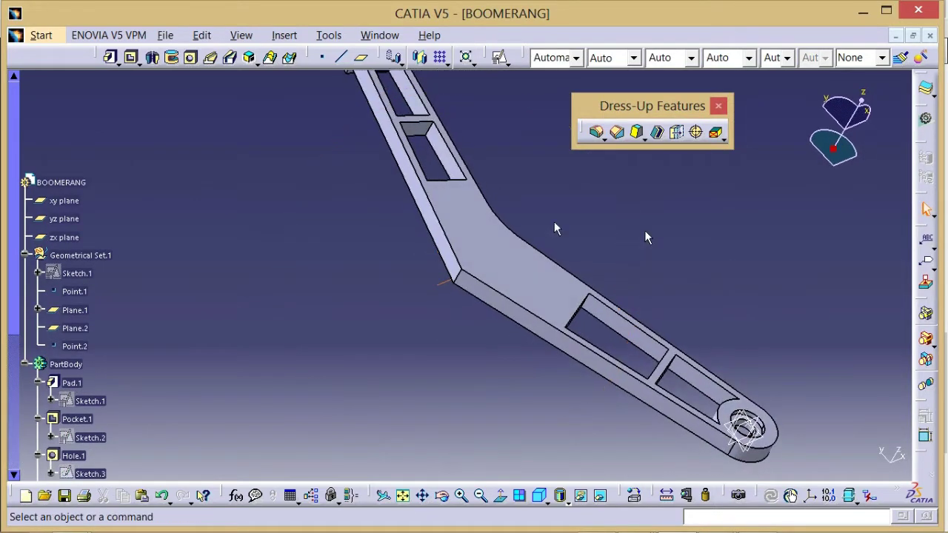
left_click(596, 132)
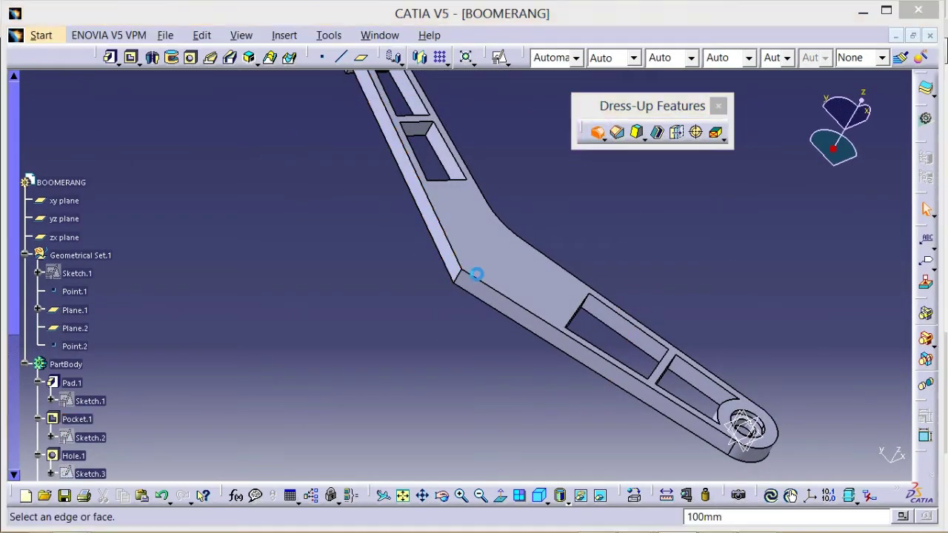
left_click(457, 275)
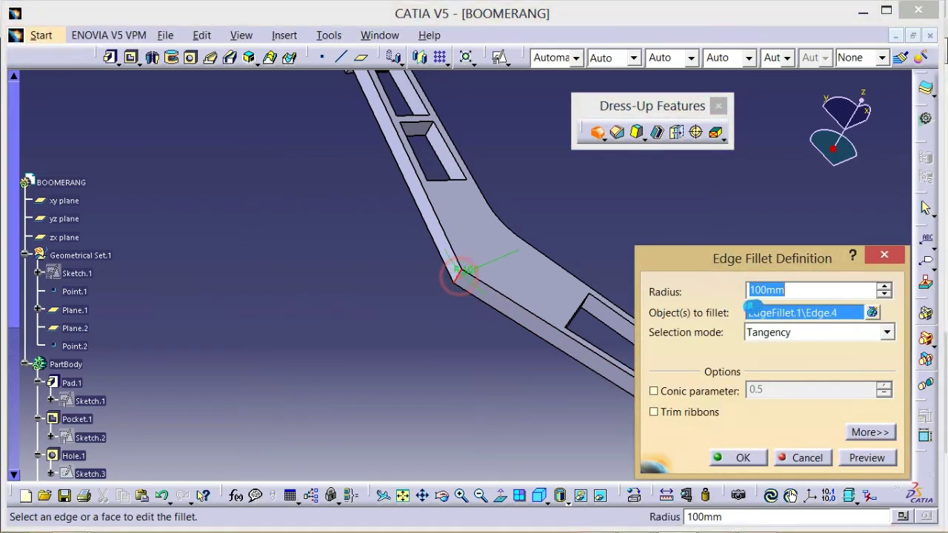
type("200")
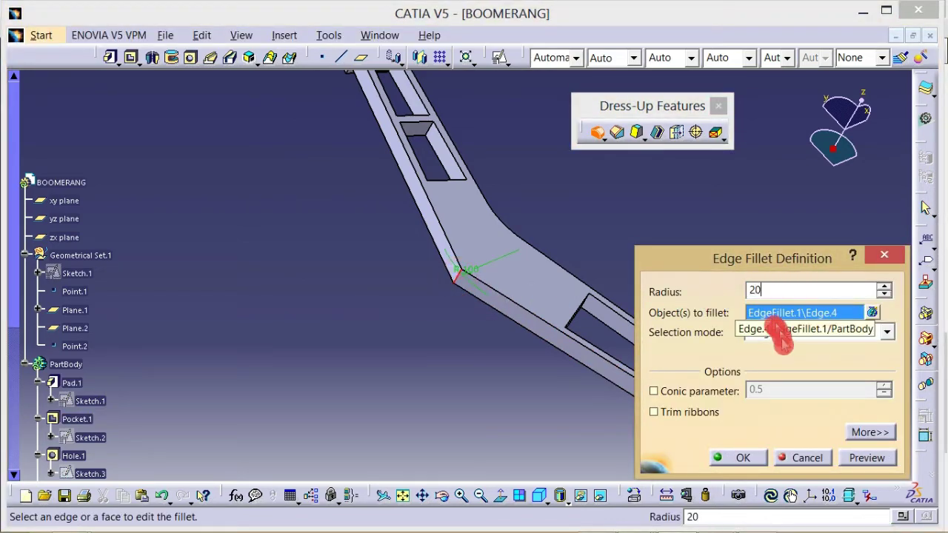
left_click(744, 458)
middle_click_drag(677, 269, 478, 297)
- Switch to the PDF drawing in Adobe Reader and examine section view C-C for the arm's web and rib thicknesses
key("alt+Tab")
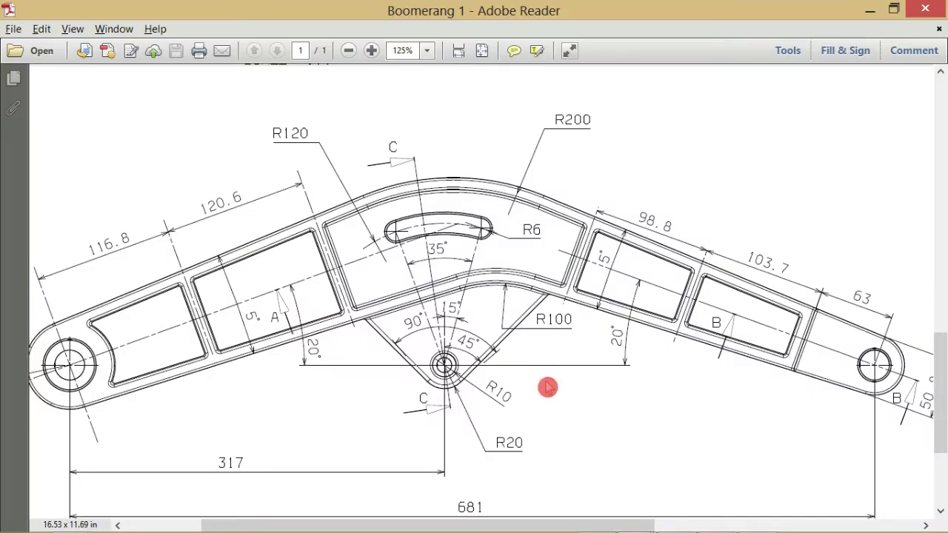
scroll(570, 381, "down", 2)
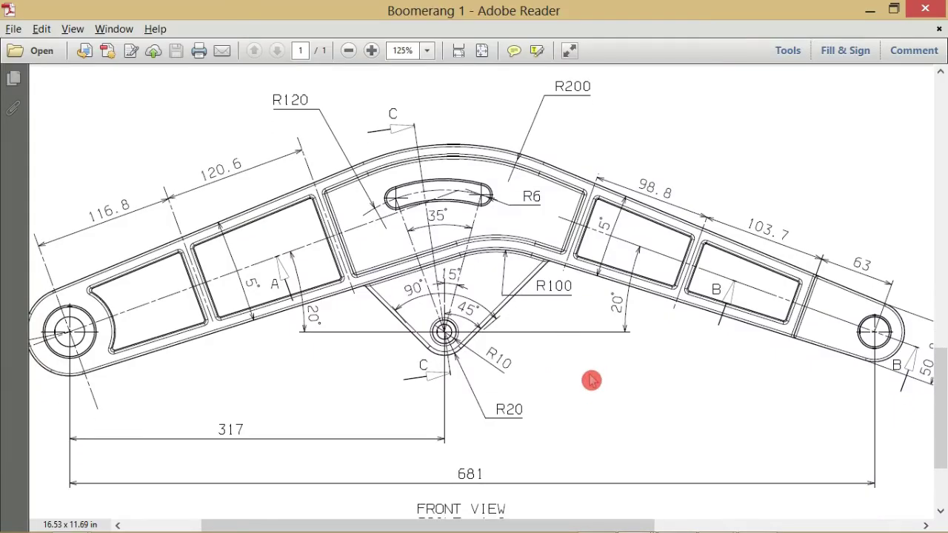
scroll(591, 380, "down", 3, "ctrl")
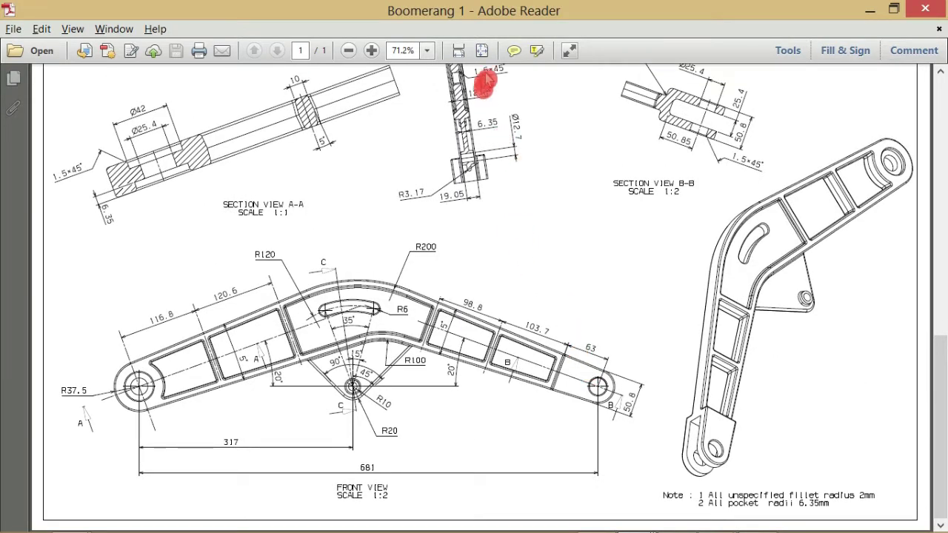
scroll(489, 85, "up", 3)
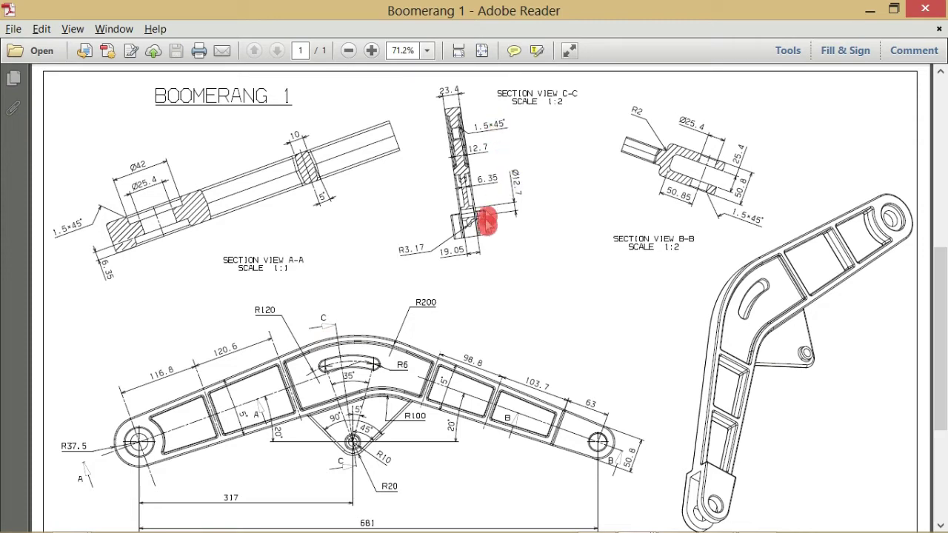
scroll(509, 174, "up", 3, "ctrl")
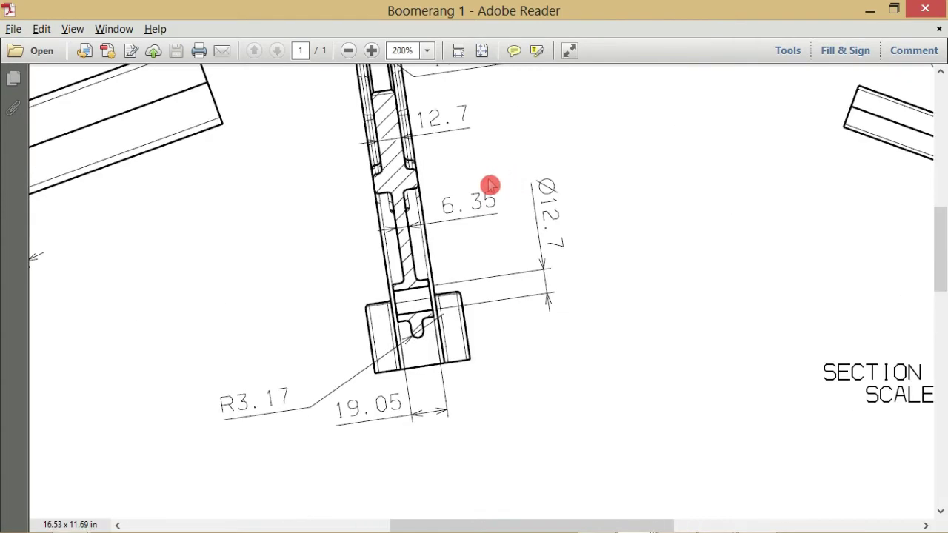
scroll(489, 186, "up", 3)
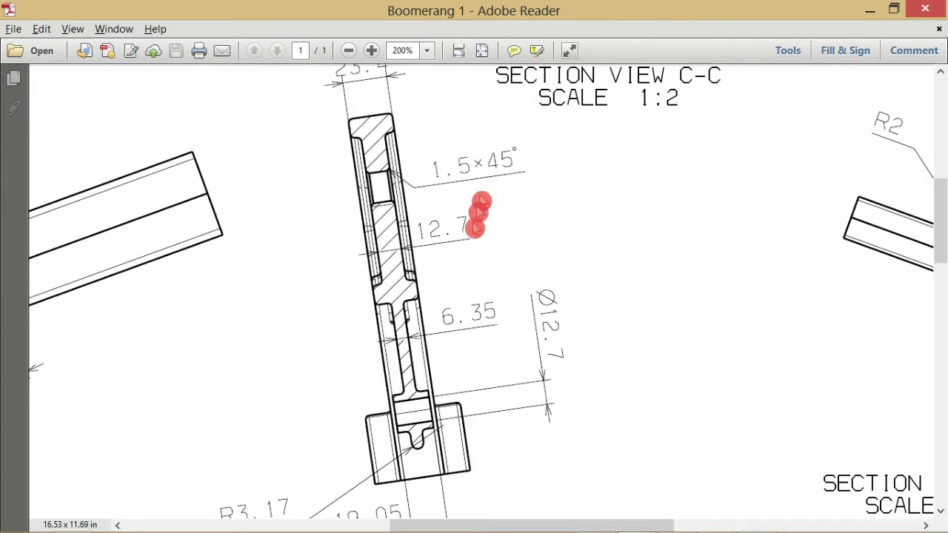
scroll(410, 262, "up", 1, "ctrl")
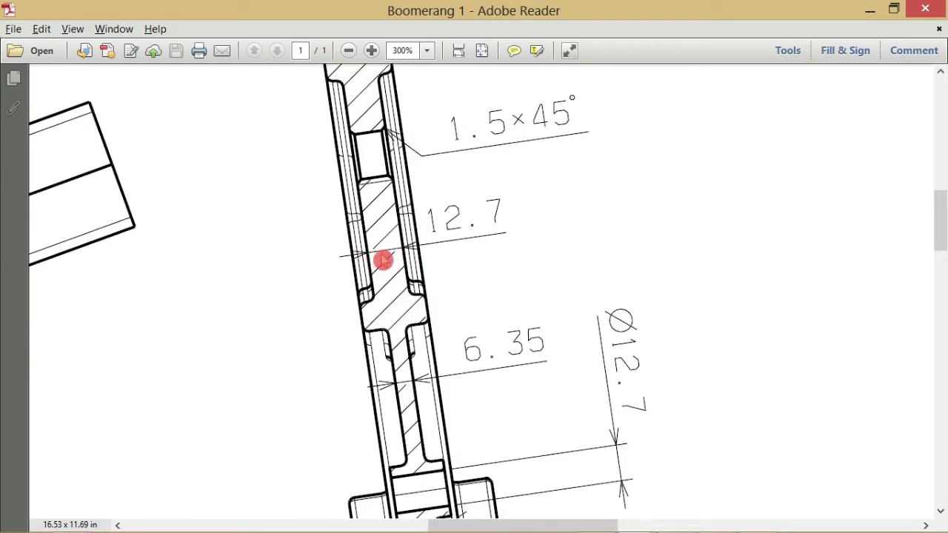
scroll(423, 262, "down", 1, "ctrl")
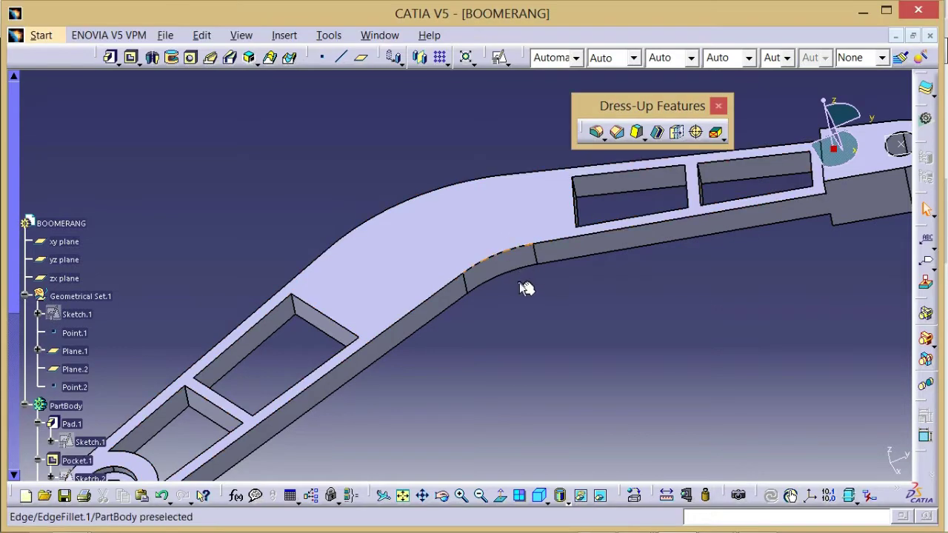
- Back in CATIA, start a positioned sketch on the arm's upper face with Swap, Reverse H and Reverse V enabled
middle_click_drag(582, 303, 533, 366)
left_click(440, 251)
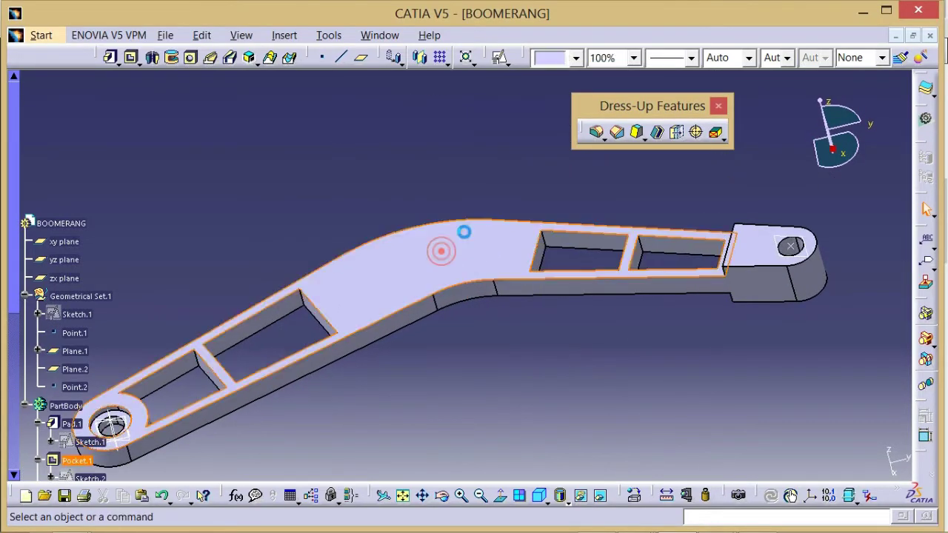
left_click(501, 58)
middle_click_drag(372, 126, 422, 78)
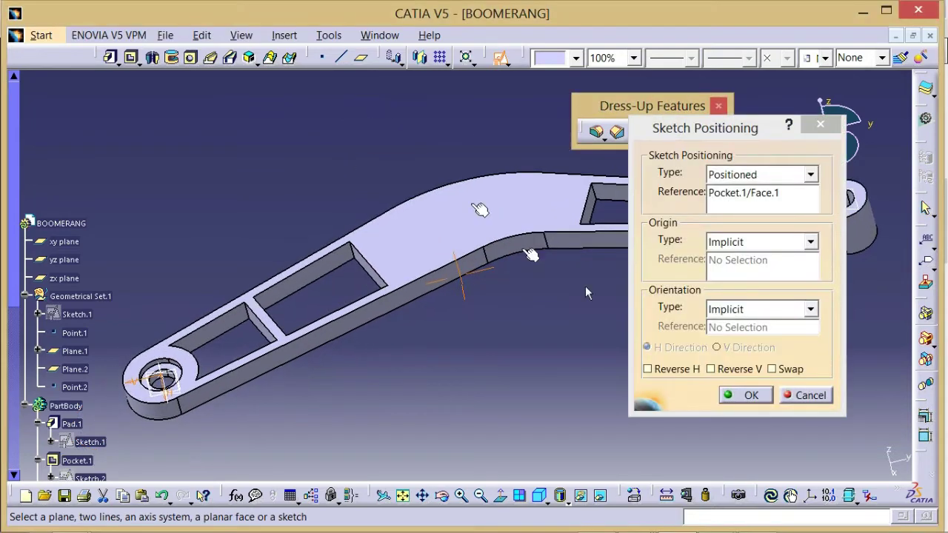
left_click(780, 379)
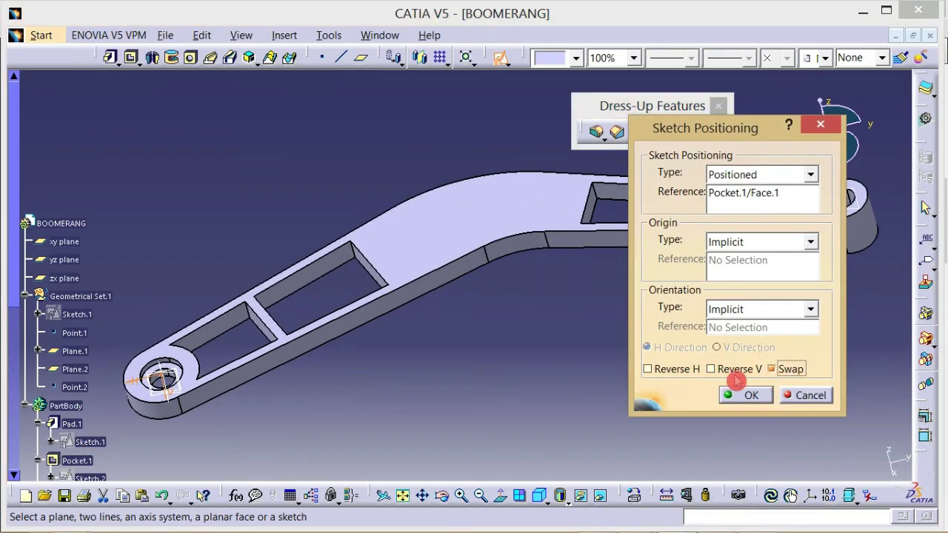
left_click(671, 369)
left_click(732, 368)
left_click(736, 396)
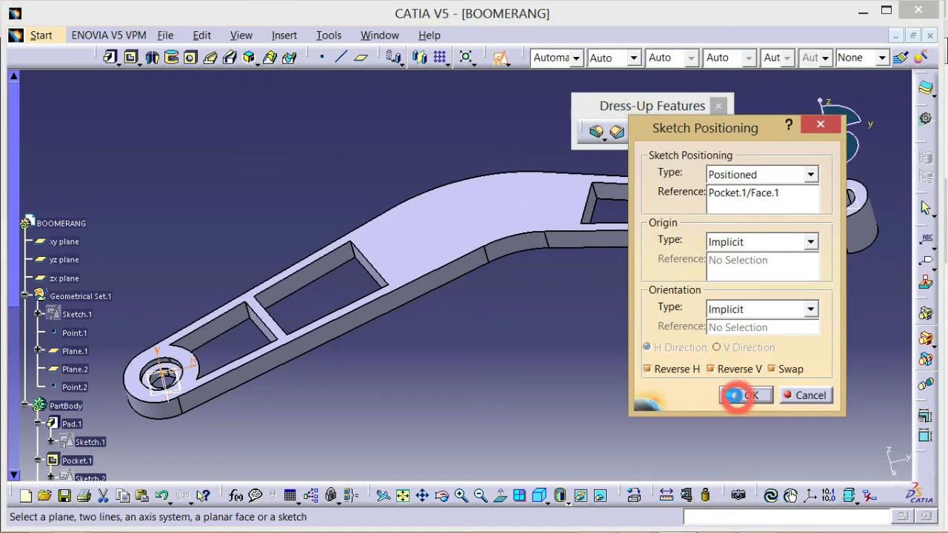
mouse_move(588, 332)
middle_mouse_down()
mouse_move(530, 358)
mouse_move(530, 391)
mouse_move(432, 178)
middle_mouse_up()
left_click(530, 391)
- Offset the bend's outer arc about 23 mm inward, and the adjoining outer straight edges about 26 mm and 33 mm inward
left_click(164, 107)
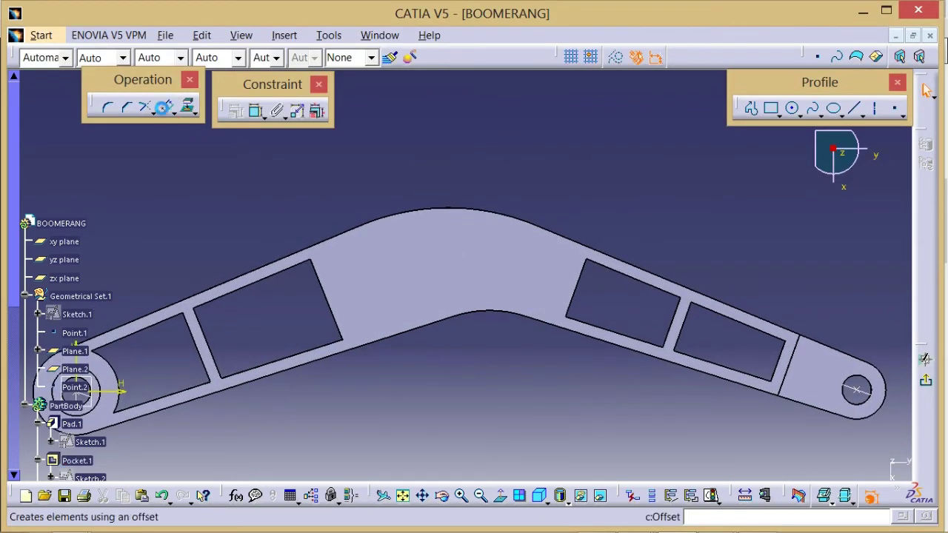
left_click(163, 108)
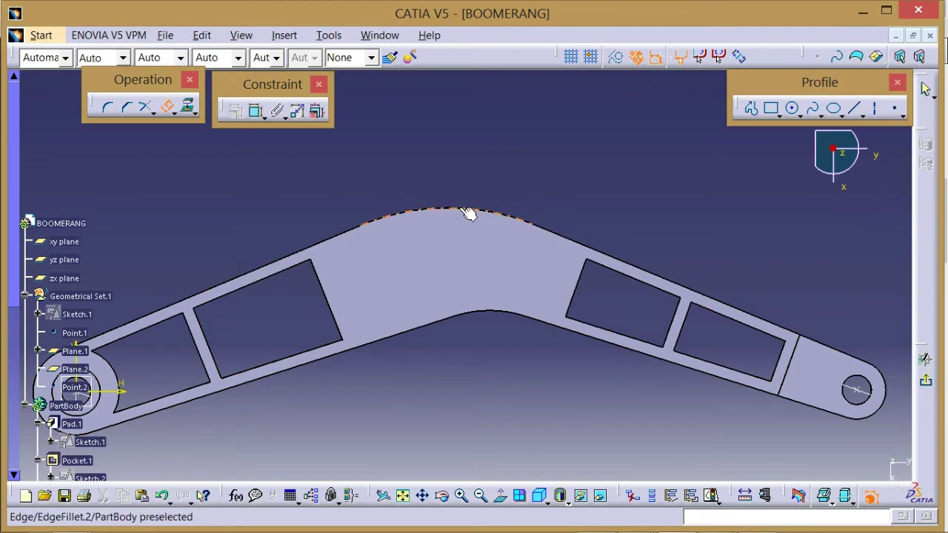
left_click(460, 208)
left_click(452, 234)
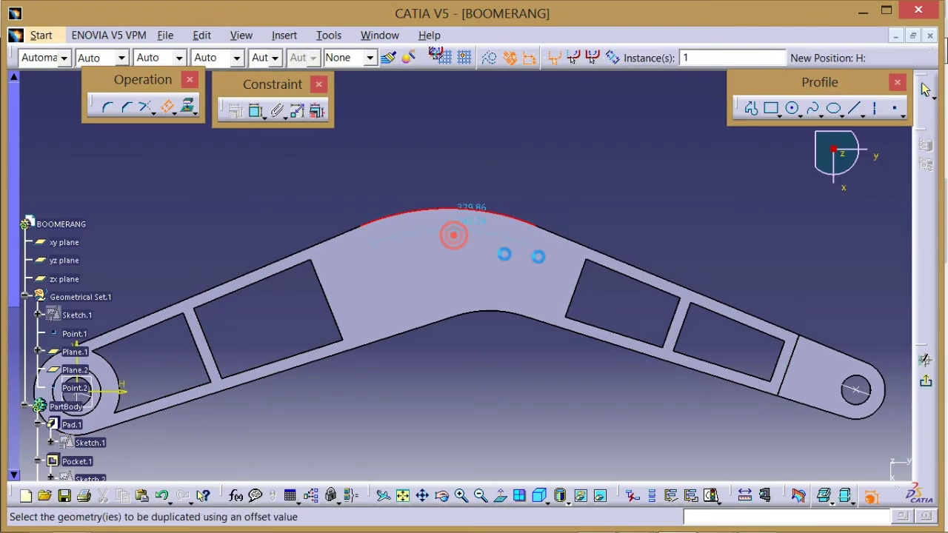
left_click(565, 240)
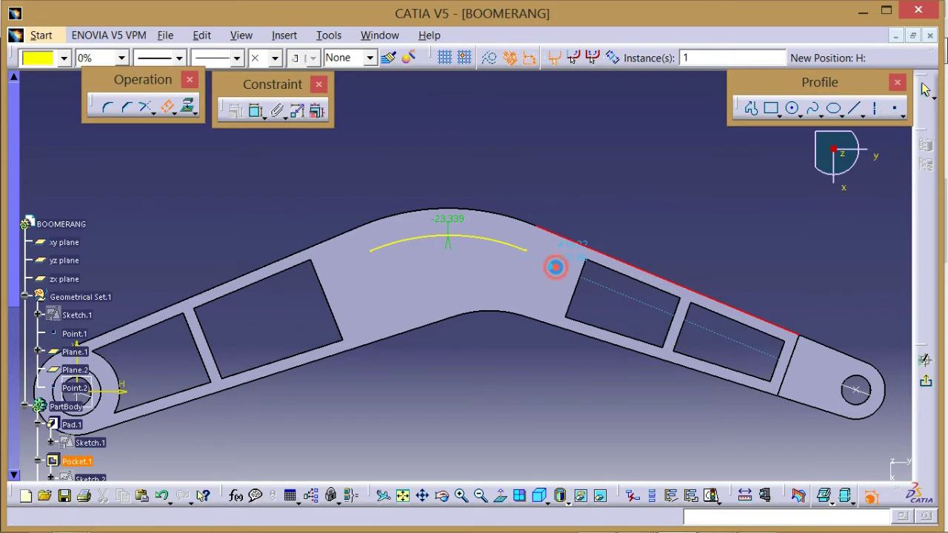
left_click(555, 264)
left_click(345, 244)
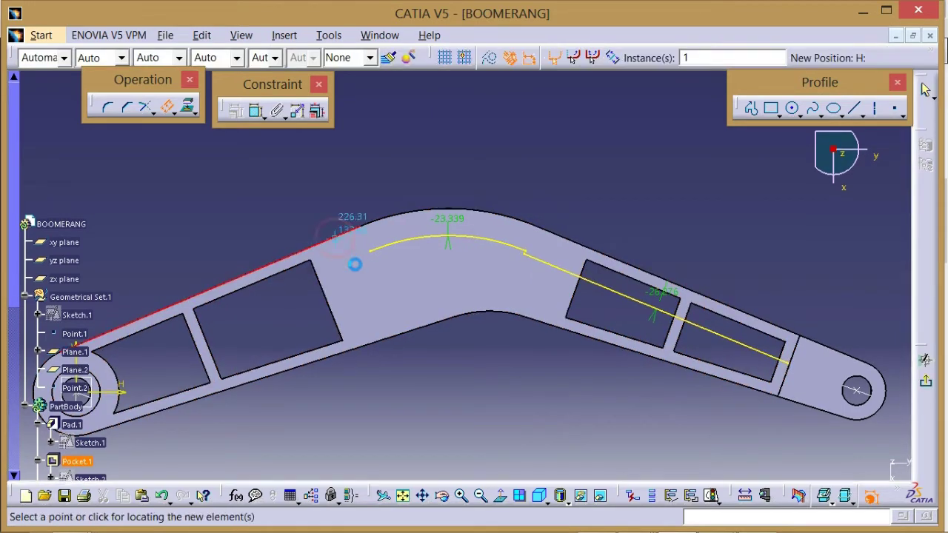
left_click(362, 270)
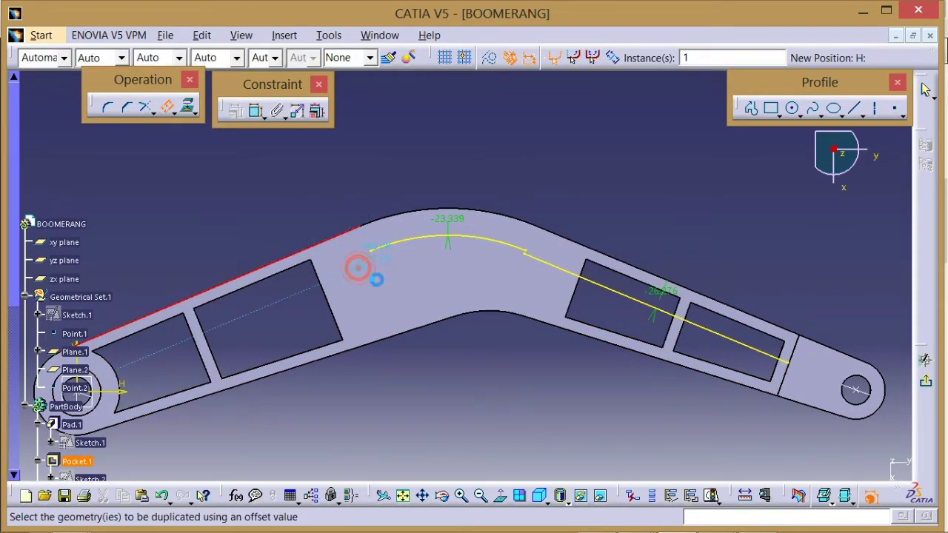
- Offset the bend's inner arc and its two adjoining straight edges about 23 mm into the arm
left_click(396, 335)
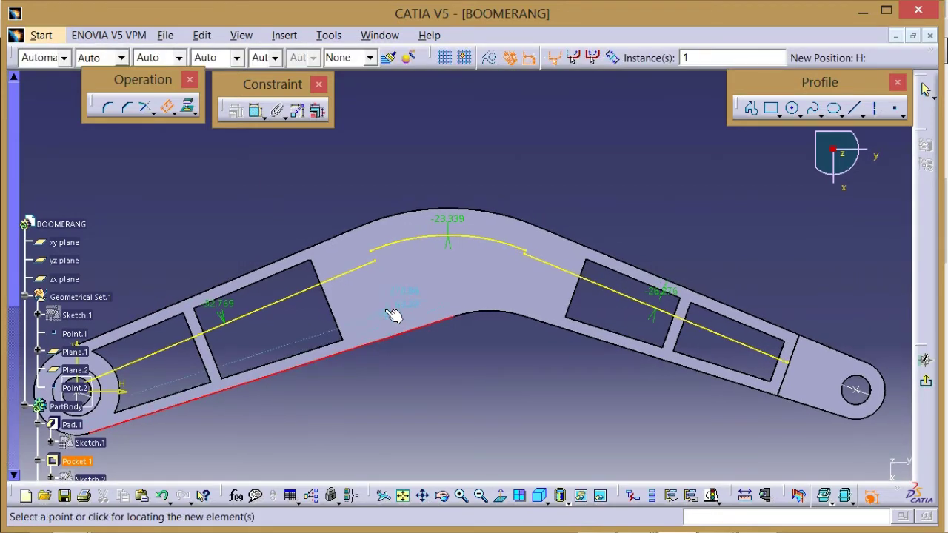
left_click(489, 315)
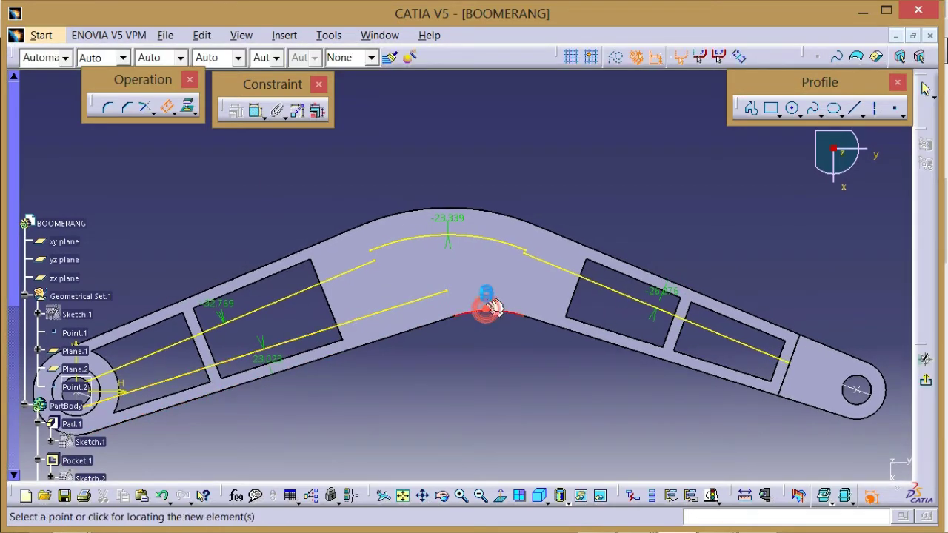
left_click(497, 295)
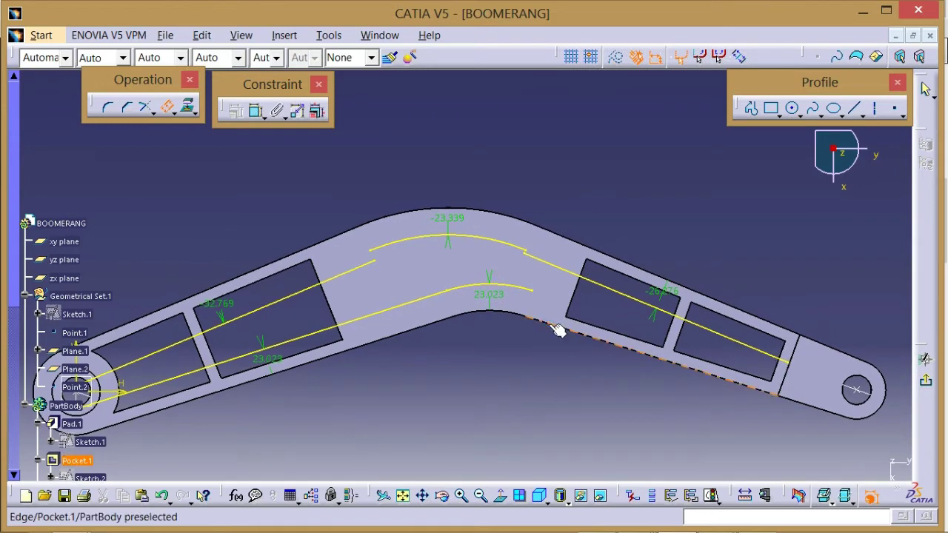
left_click(552, 325)
left_click(571, 304)
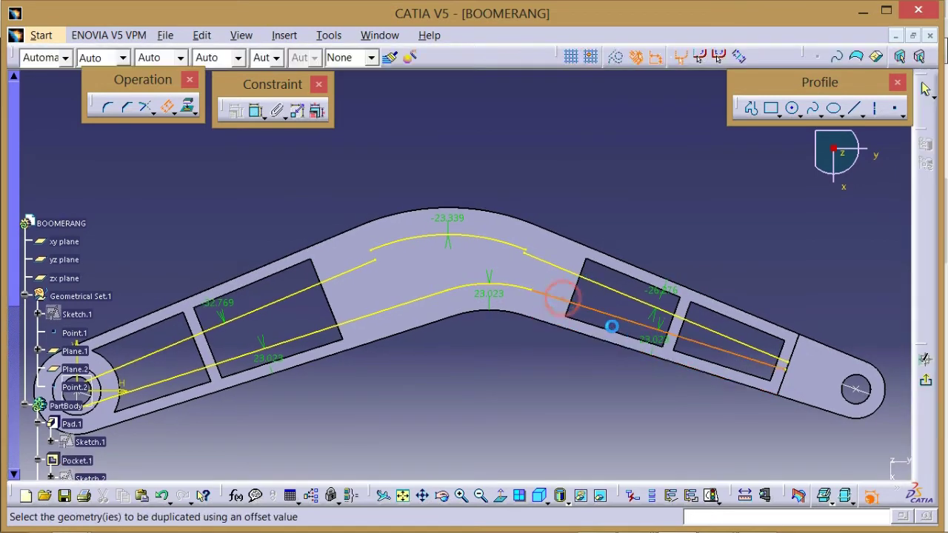
- Offset the end edges of the two pockets flanking the bend about 19 mm and 18 mm towards the bend
left_click(328, 297)
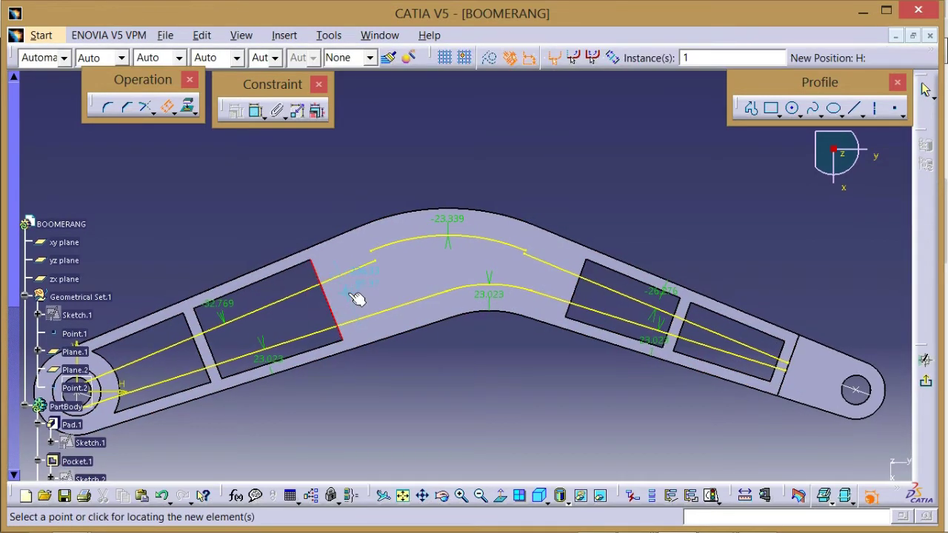
left_click(348, 290)
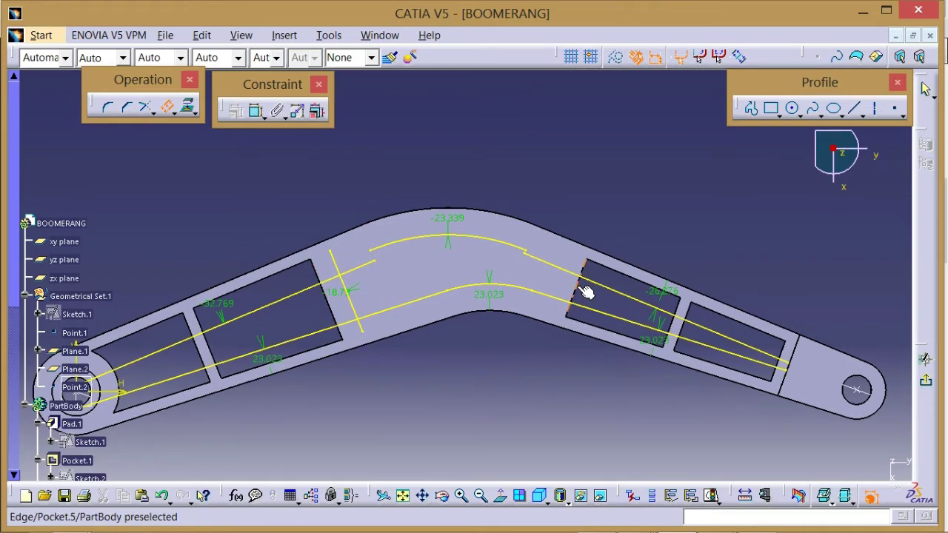
left_click(571, 285)
left_click(555, 283)
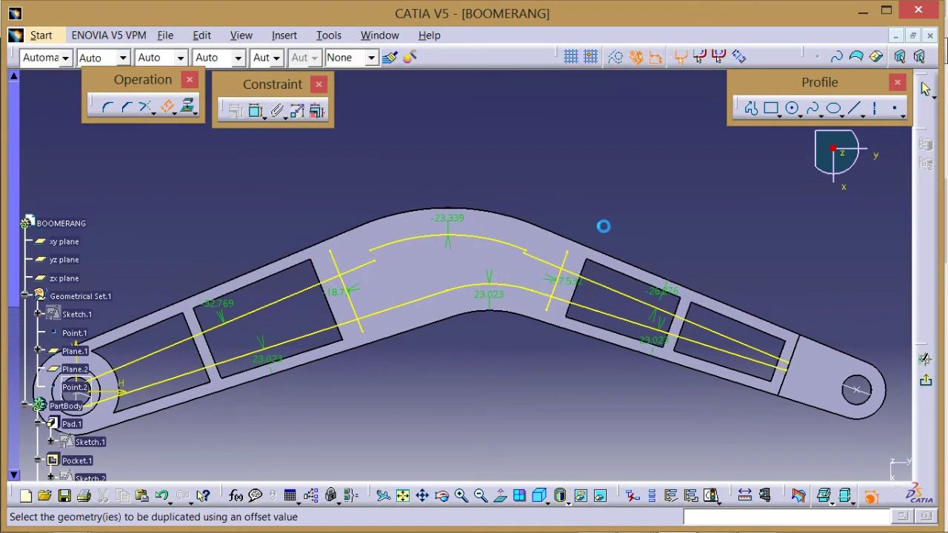
key("Escape")
mouse_move(486, 165)
middle_mouse_down()
mouse_move(536, 133)
mouse_move(355, 353)
middle_mouse_up()
left_click(530, 137)
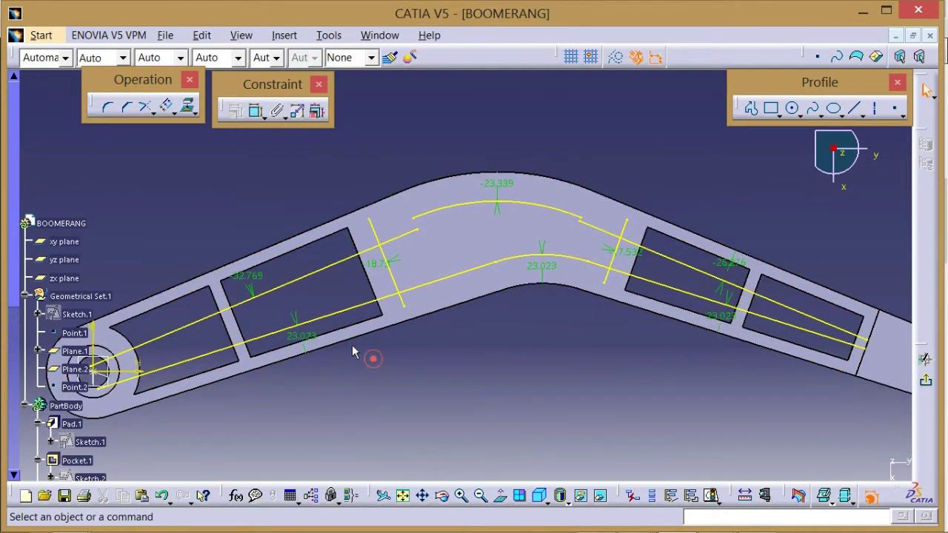
- Set the long arm's inner-edge line offset to 10 mm and its outer-edge line offset to -10 mm
left_click(301, 337)
double_click(329, 396)
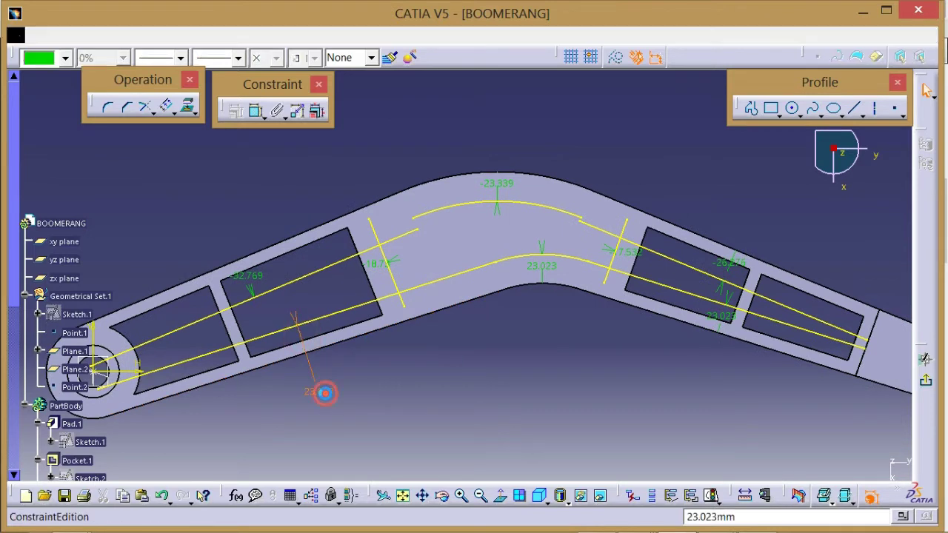
type("10")
key("Return")
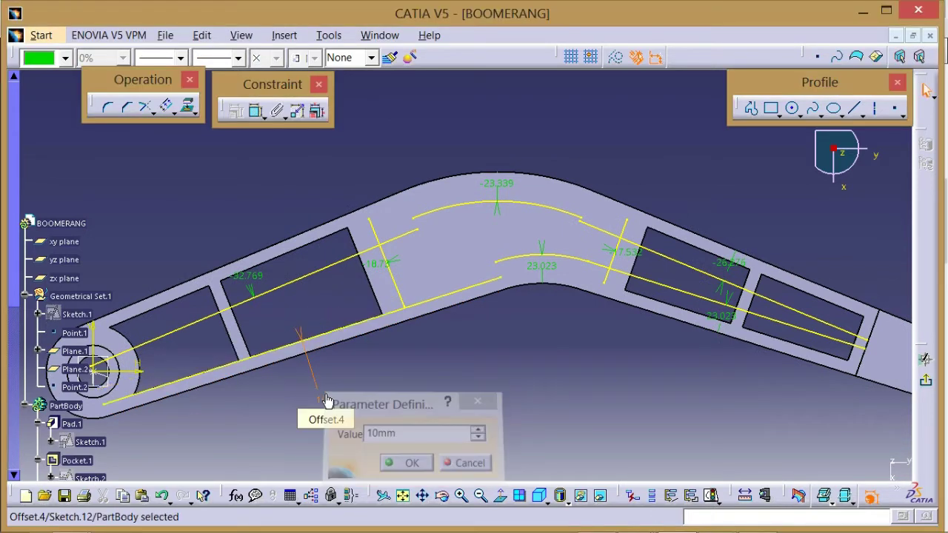
left_click(230, 231)
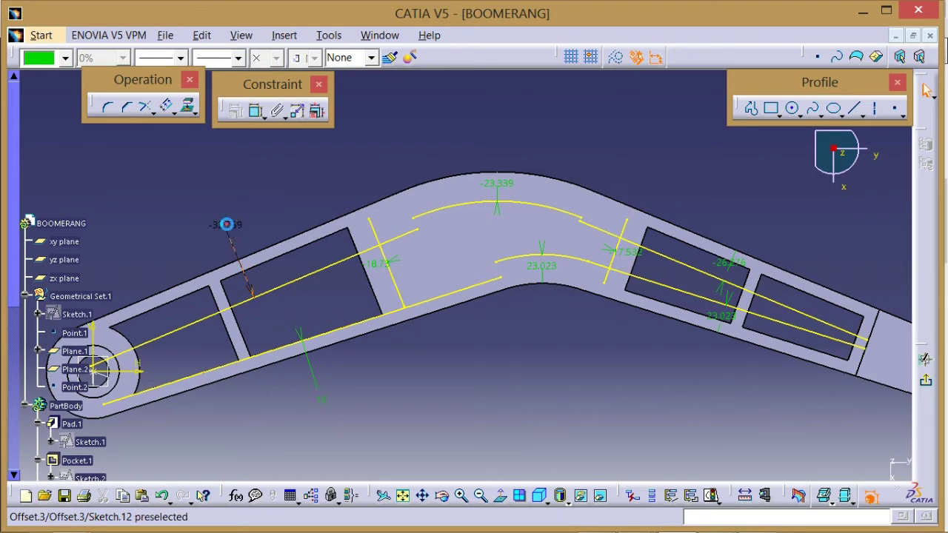
double_click(226, 223)
type("-10")
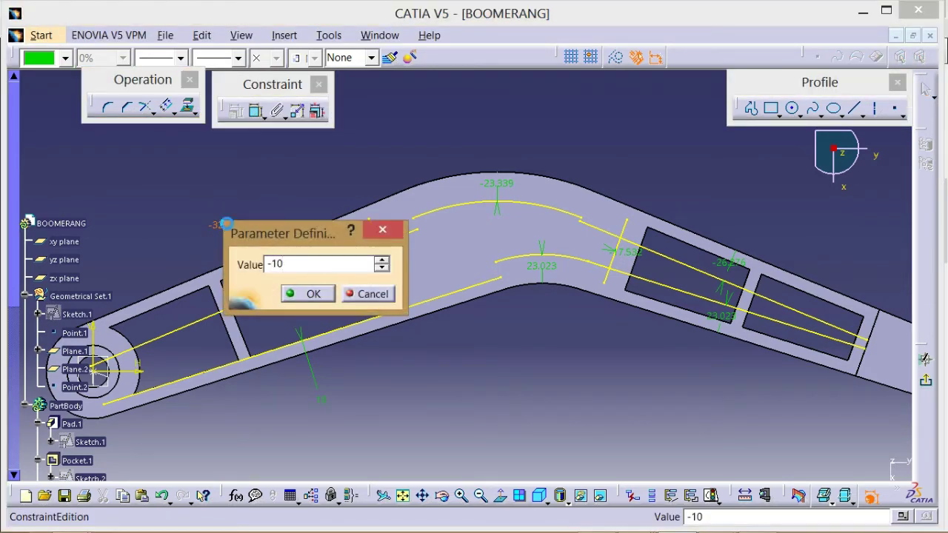
key("Return")
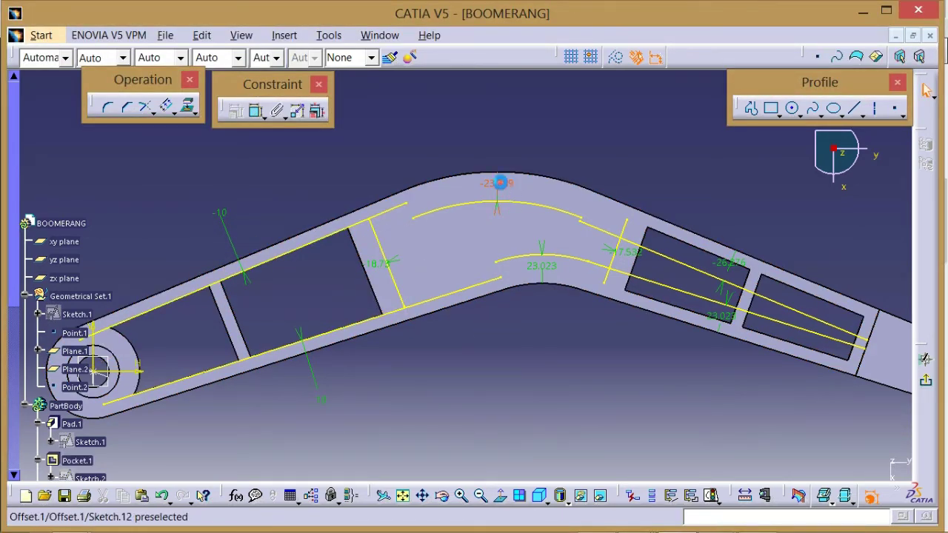
- Set the offsets of the bend's outer arc and of the long-arm pocket's end edge to -10 mm
left_click_drag(500, 182, 508, 148)
double_click(503, 145)
type("-")
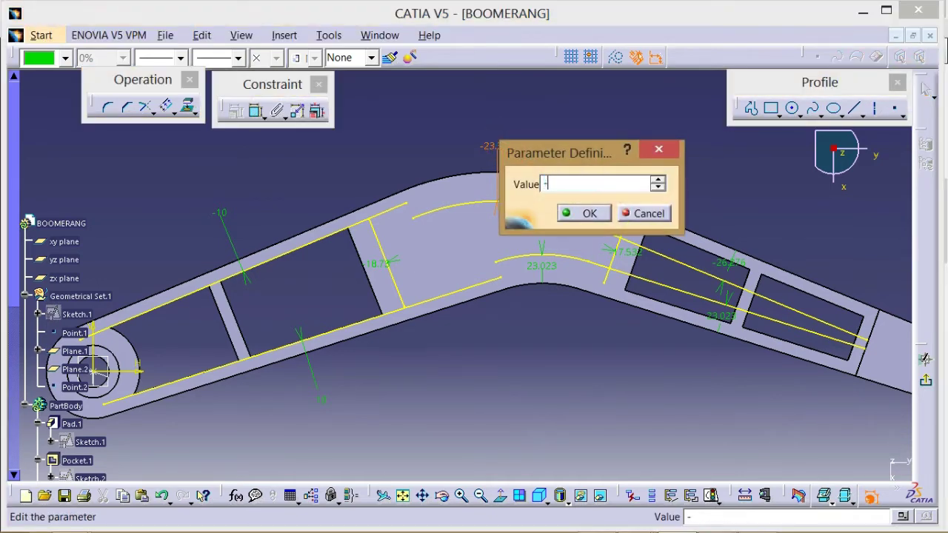
type("10")
key("Return")
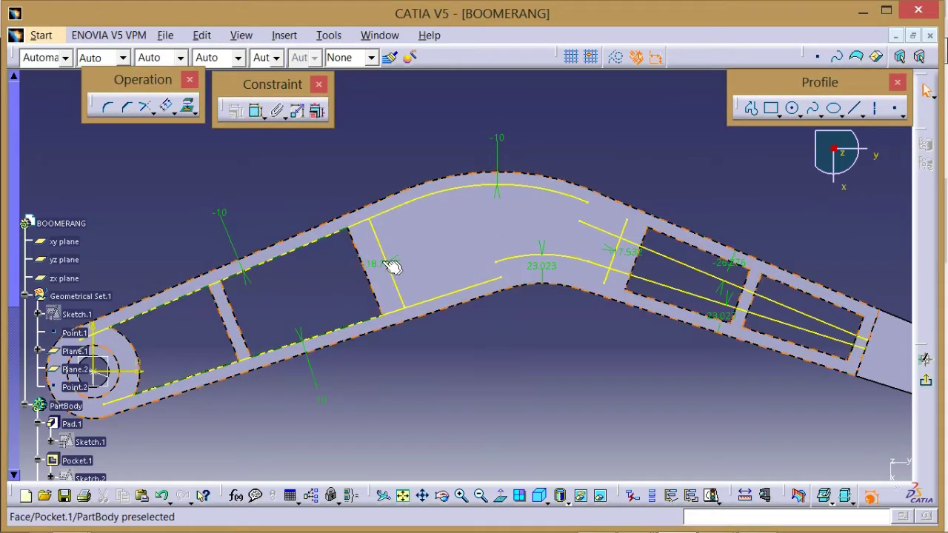
left_click(371, 268)
left_click_drag(370, 268, 338, 289)
double_click(333, 282)
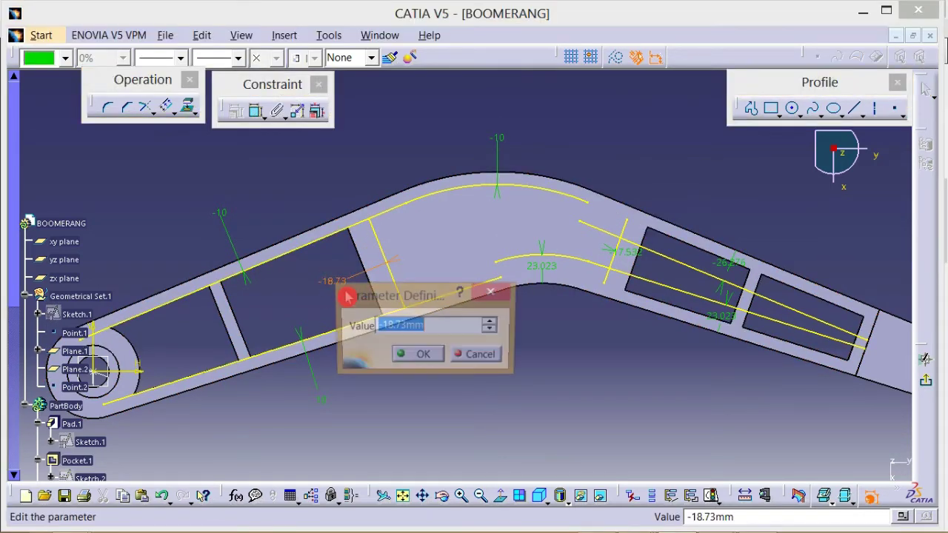
type("-10")
key("Return")
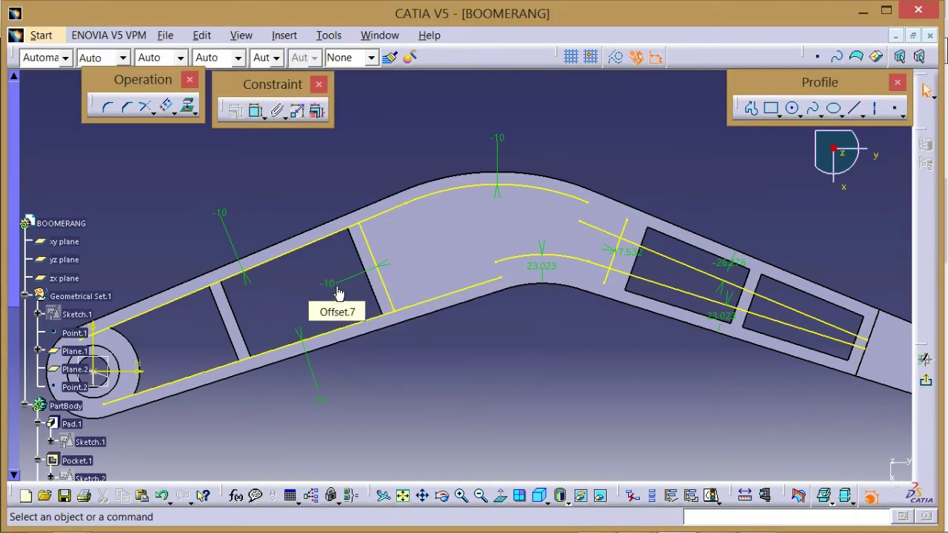
- Set the bend's inner arc offset to 10 mm and the short-arm pocket's end-edge offset to -10 mm
left_click_drag(542, 264, 545, 328)
double_click(544, 326)
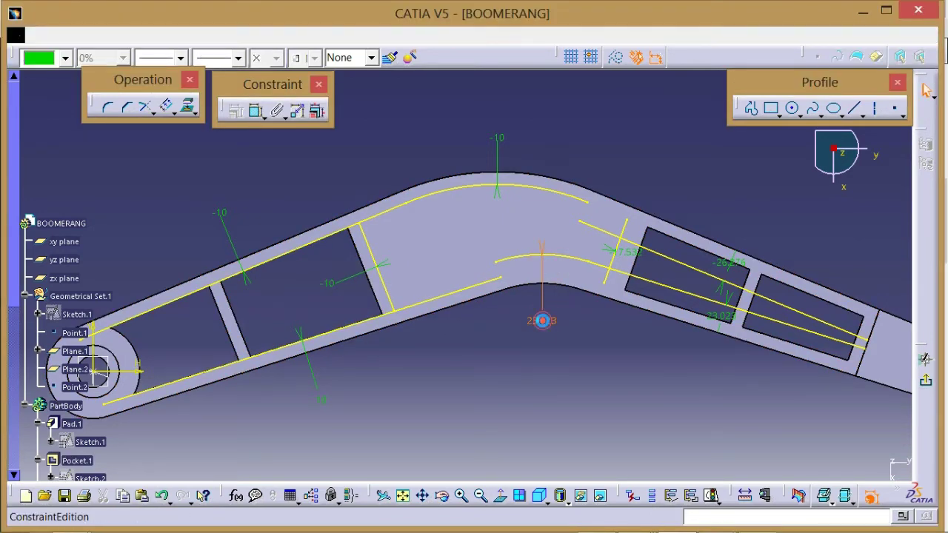
type("10mm")
key("Return")
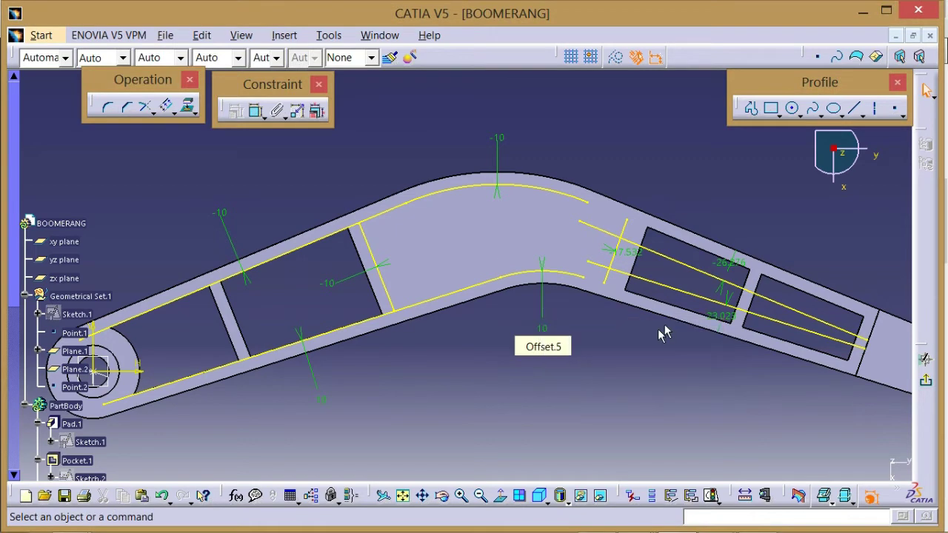
left_click(637, 261)
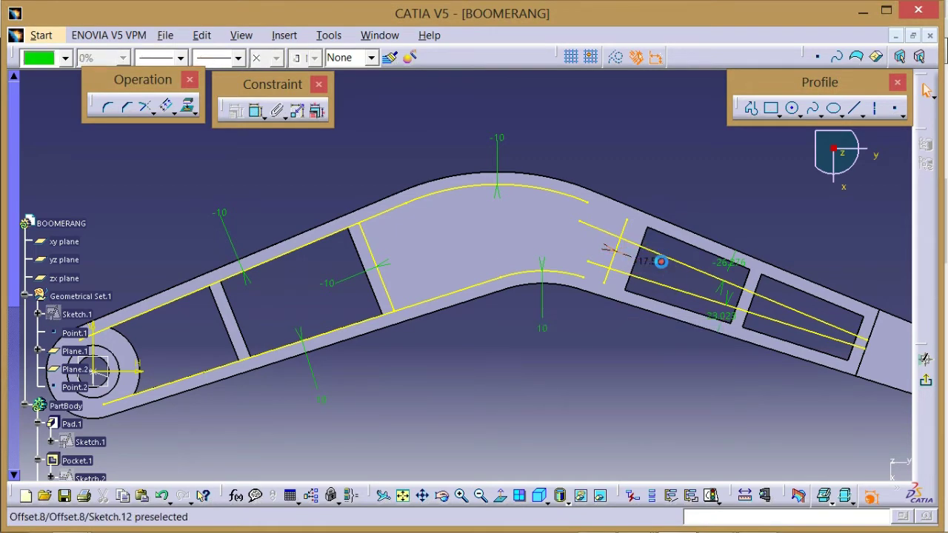
double_click(661, 262)
type("-")
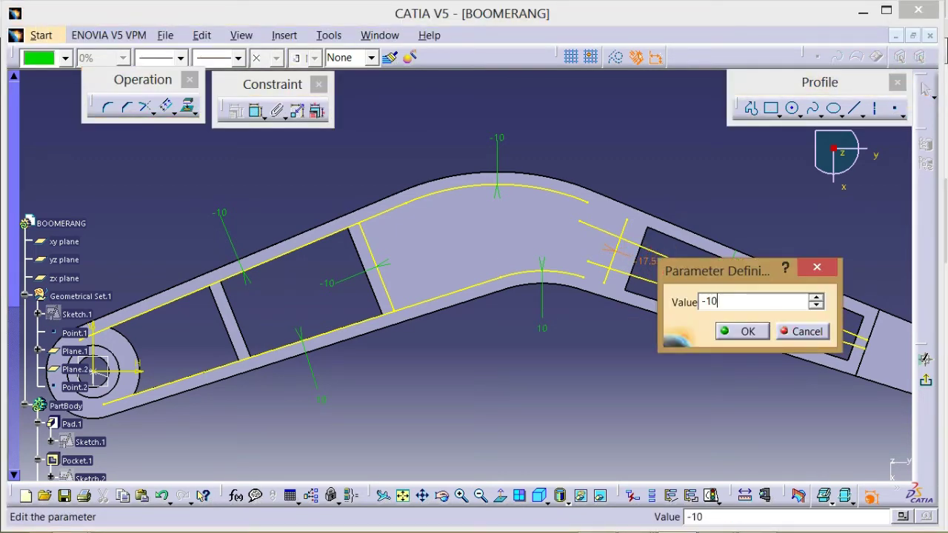
type("10")
key("Return")
- Set the short arm's outer-edge line offset to -10 mm, with its dimension label placed outside the arm
left_click(725, 265)
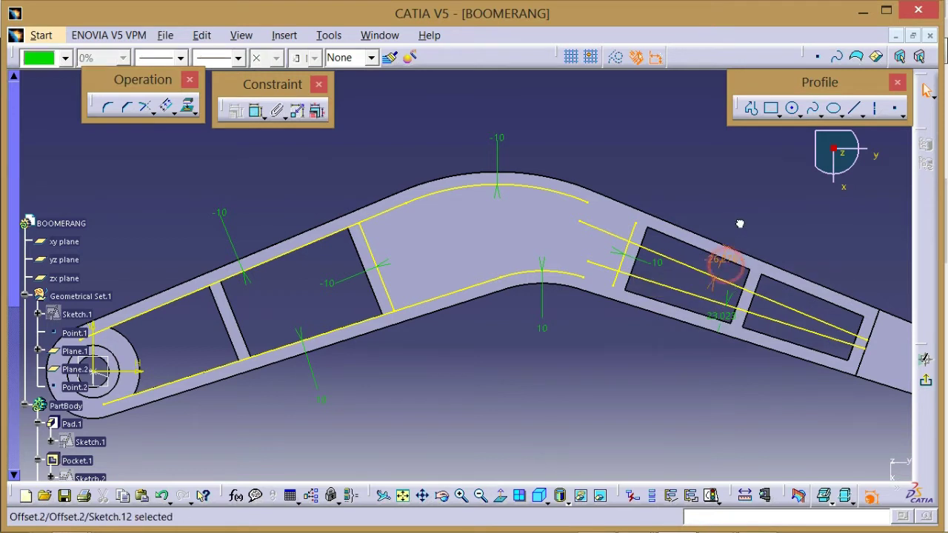
left_click(725, 265)
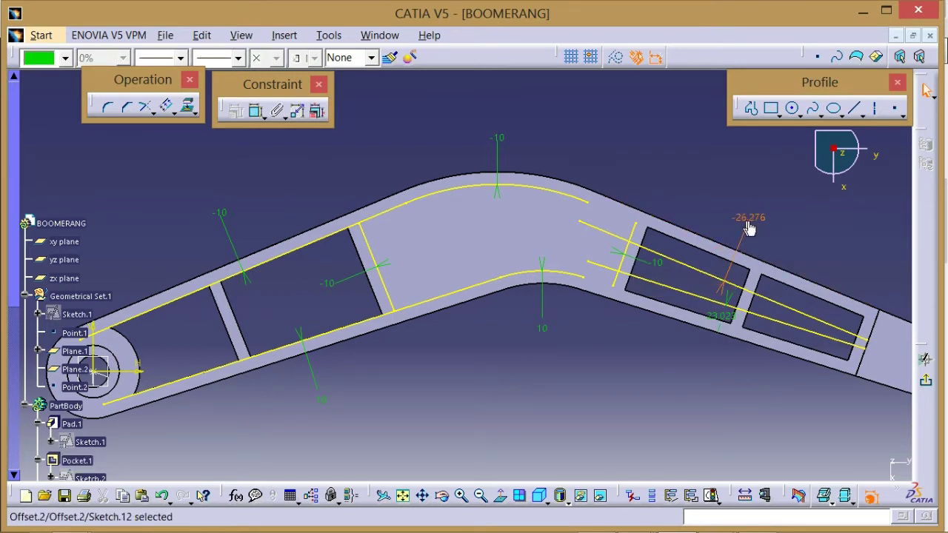
double_click(747, 218)
type("-")
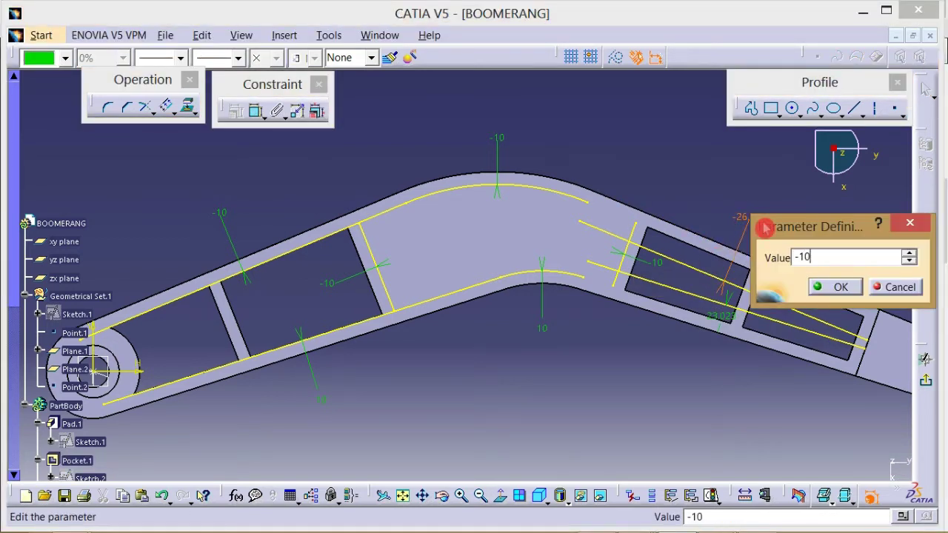
type("10")
key("Return")
- Set the short arm's inner-edge line offset to 10 mm, with its dimension label placed outside the arm
left_click(726, 315)
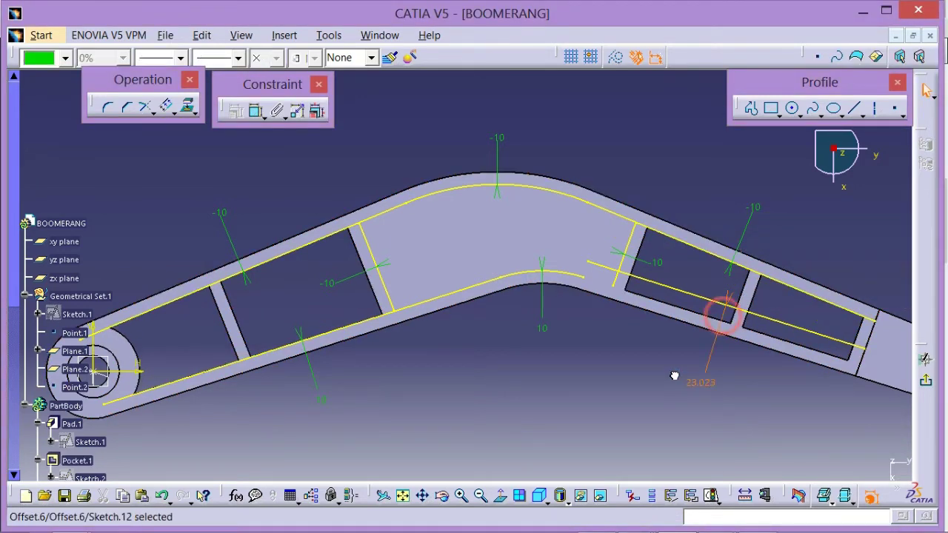
double_click(703, 385)
type("1-")
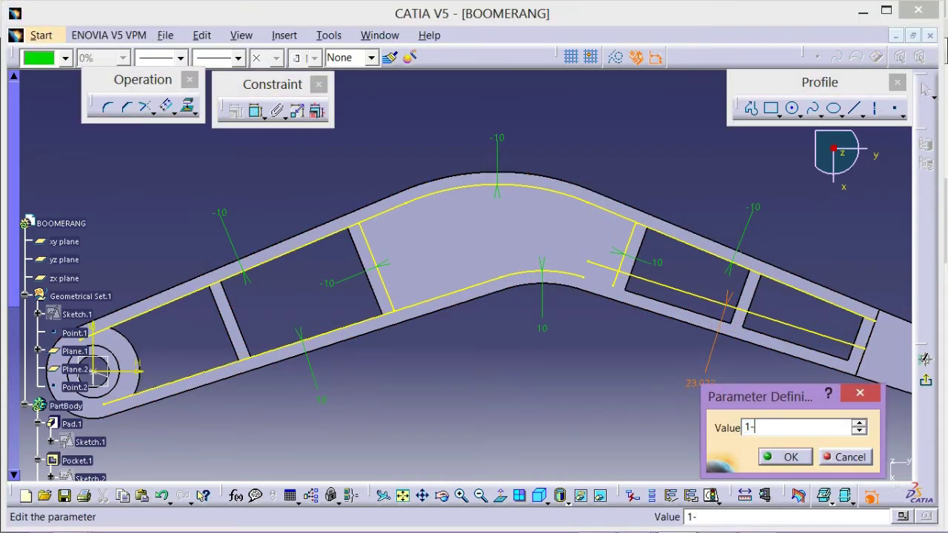
key("Return")
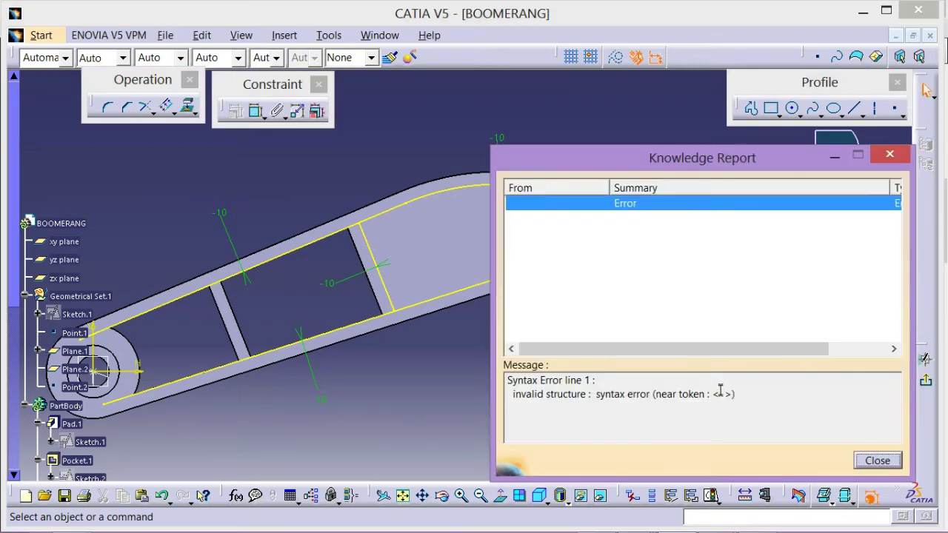
left_click(877, 460)
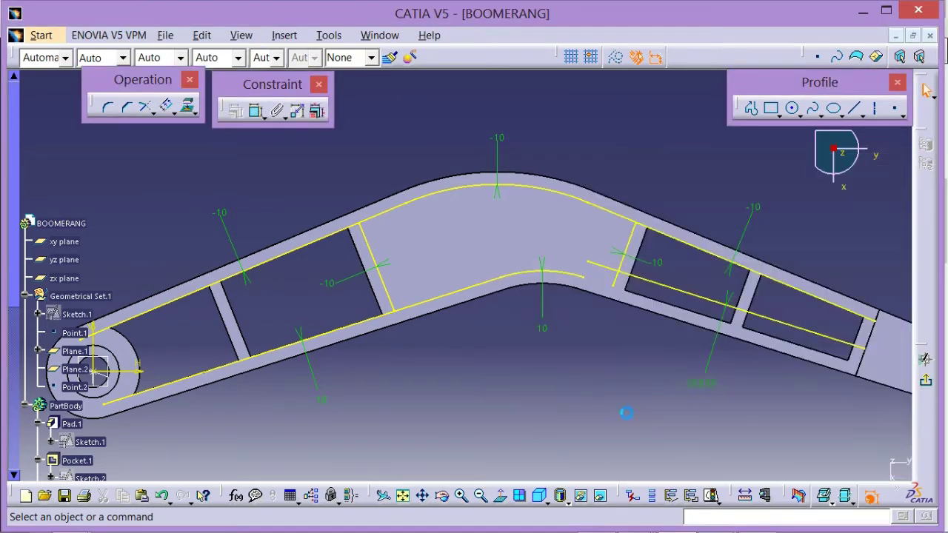
double_click(700, 385)
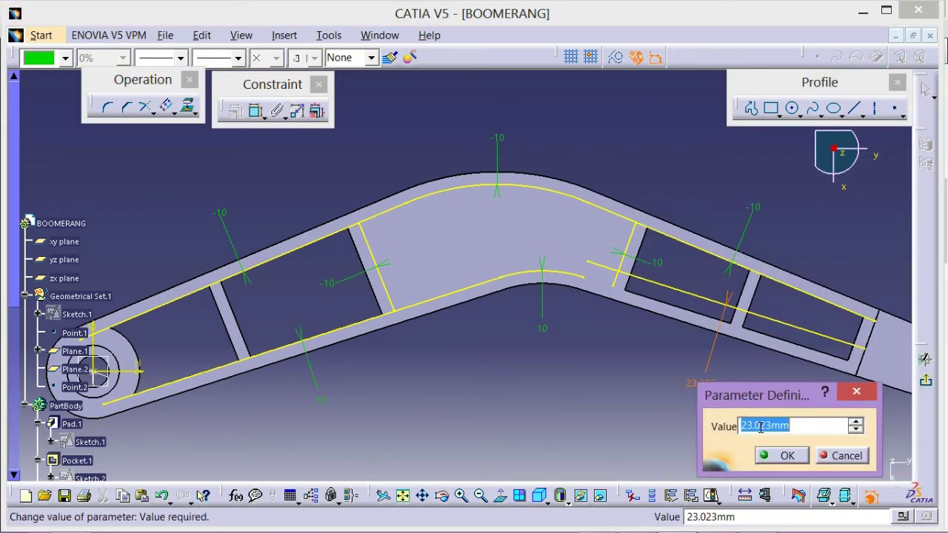
type("10")
key("Return")
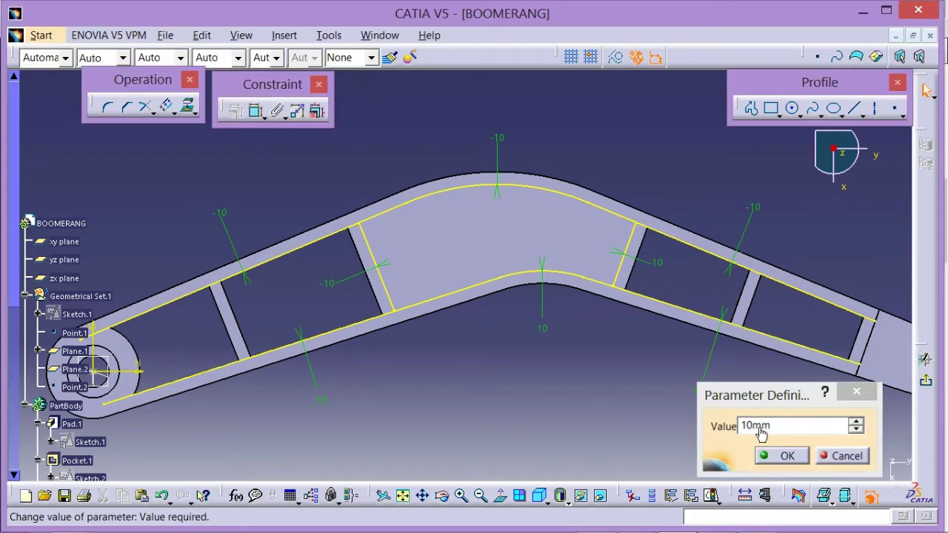
- Trim the long arm's outer and inner offset lines to the end line of the central profile at both corners
mouse_move(620, 365)
middle_mouse_down()
mouse_move(620, 376)
mouse_move(495, 292)
middle_mouse_up()
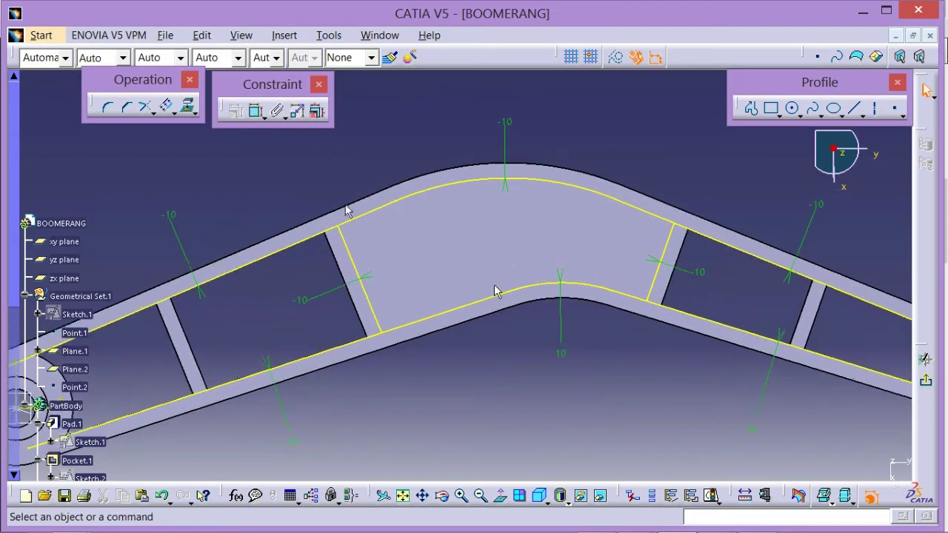
left_click(154, 110)
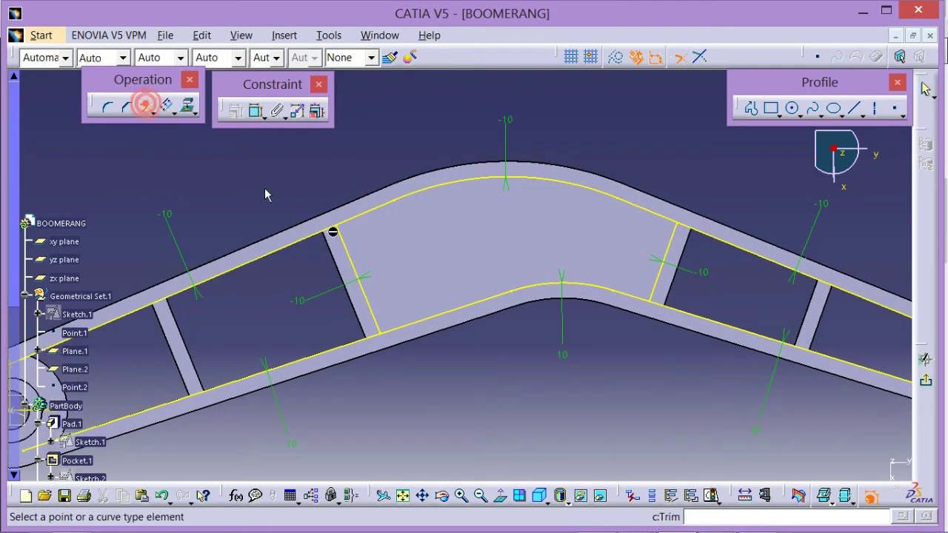
left_click(376, 210)
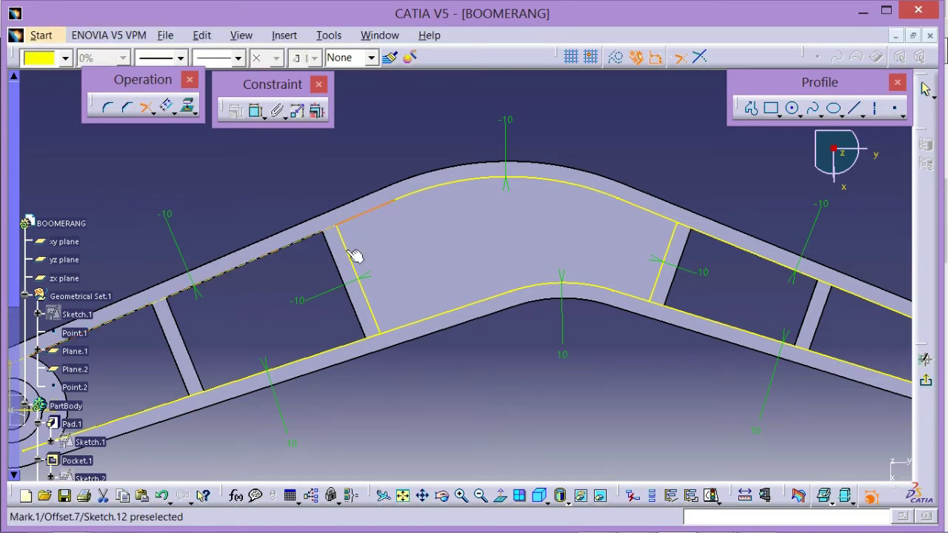
left_click(348, 250)
left_click(423, 319)
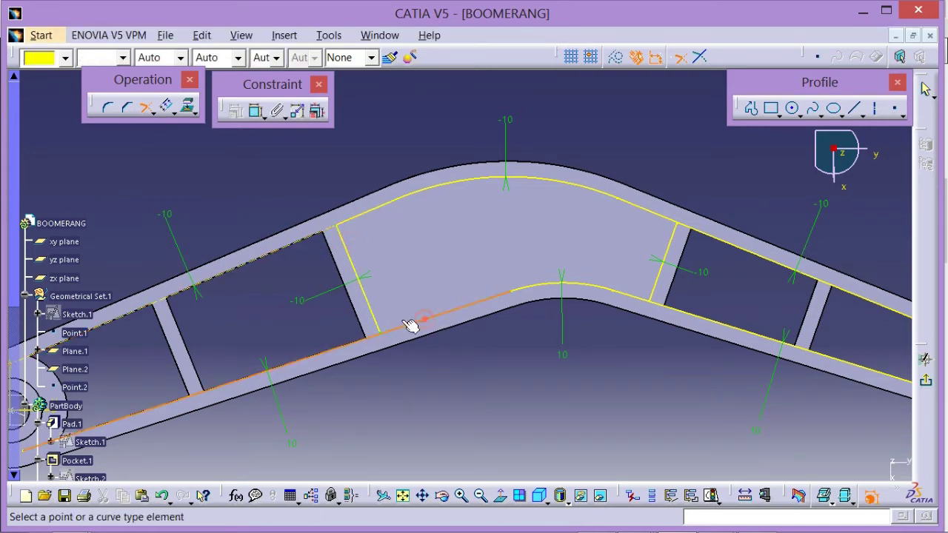
left_click(378, 323)
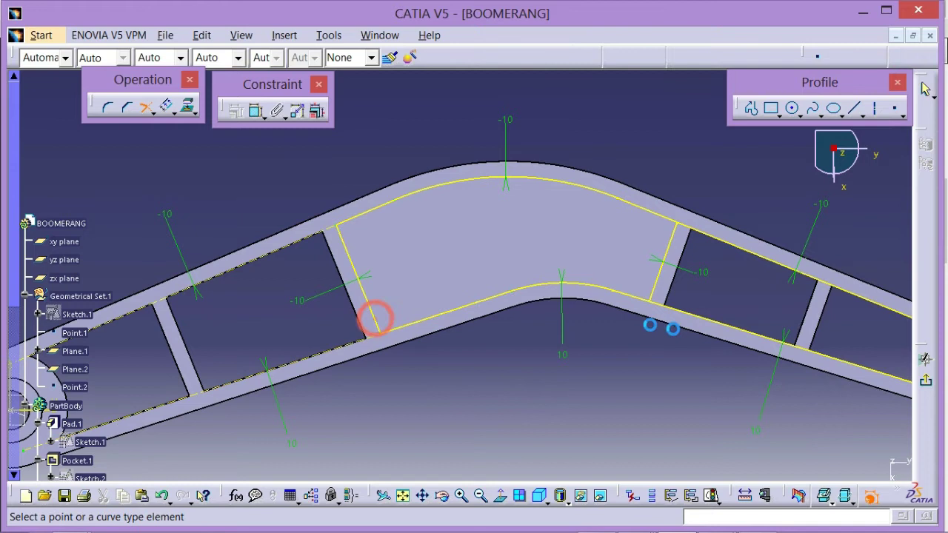
- Trim the short arm's inner and outer offset lines to its end line, closing the central profile
left_click(639, 299)
left_click(656, 285)
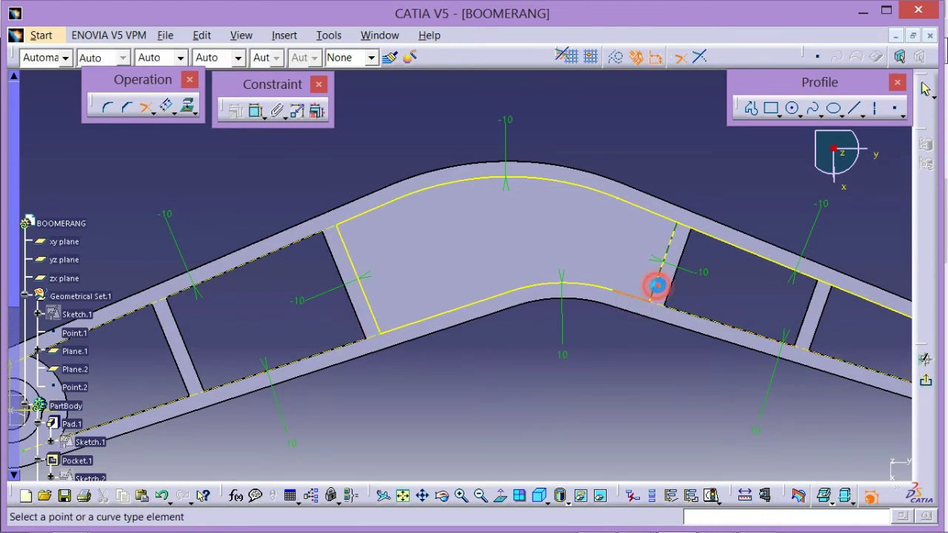
left_click(664, 218)
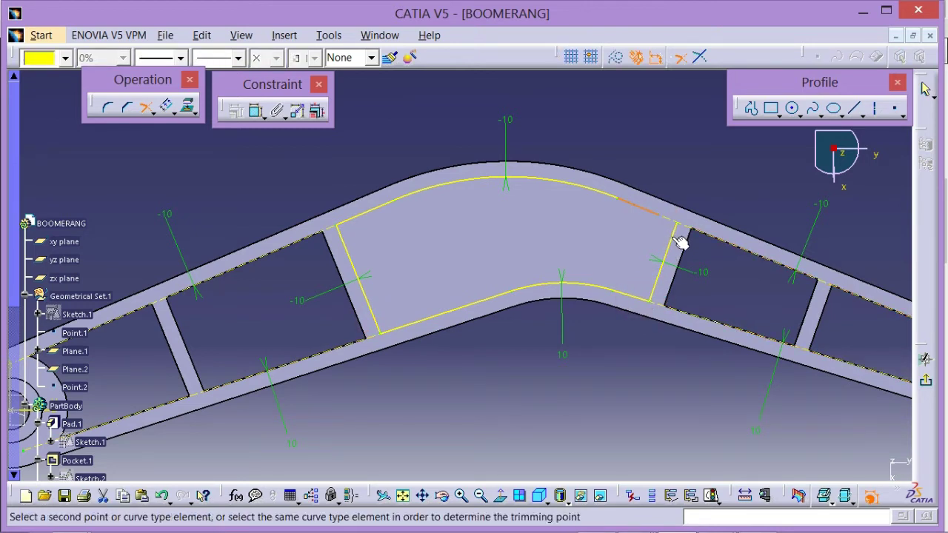
left_click(666, 236)
middle_click_drag(683, 146, 638, 213)
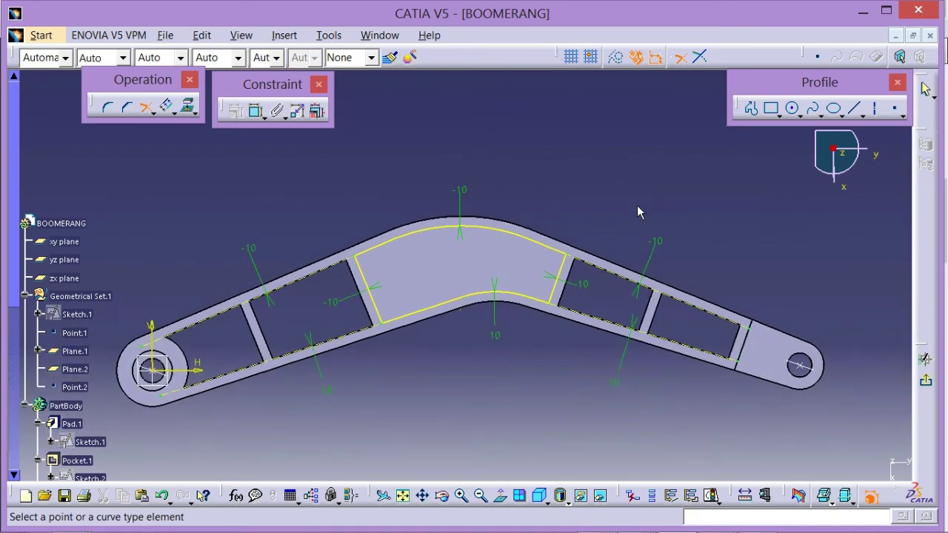
- Exit the sketch and start a pocket from the central profile, with its direction reversed into the arm
left_click(925, 380)
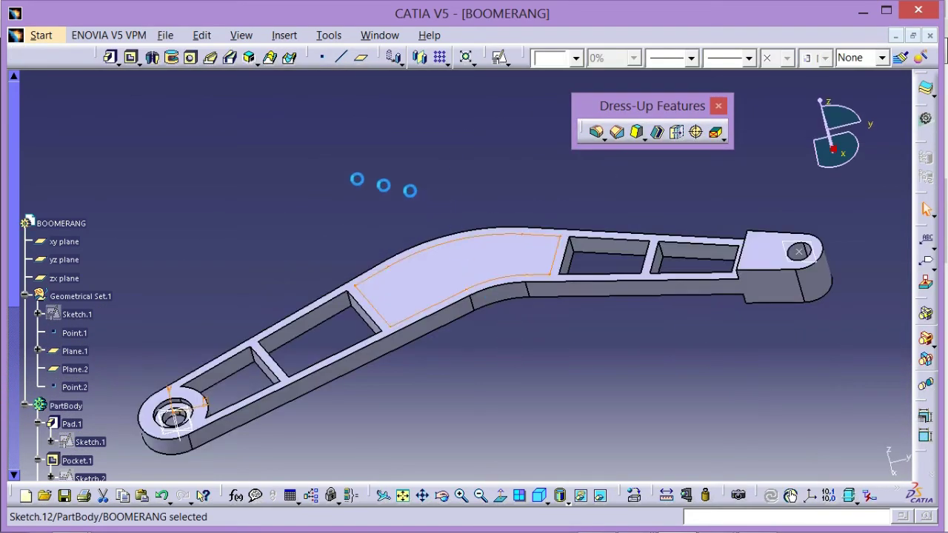
left_click(132, 58)
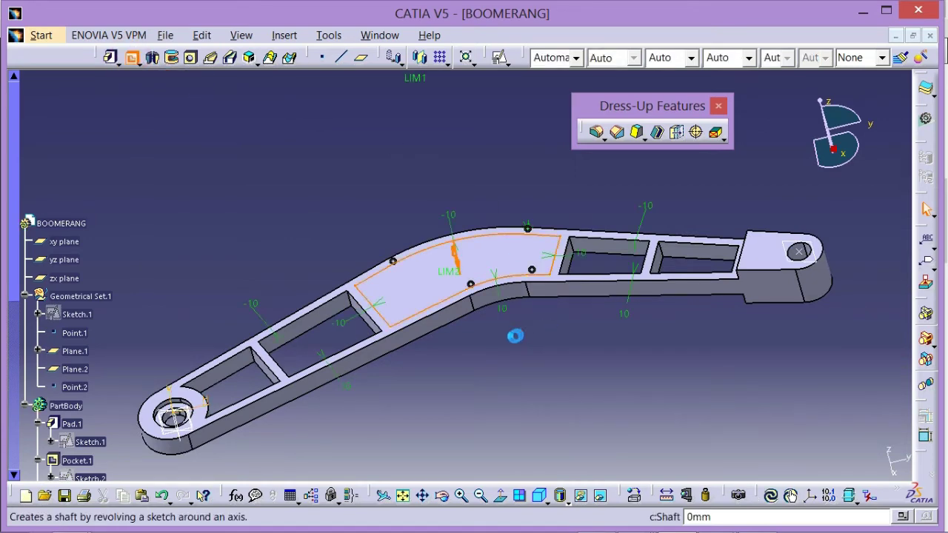
middle_click_drag(470, 364, 408, 273)
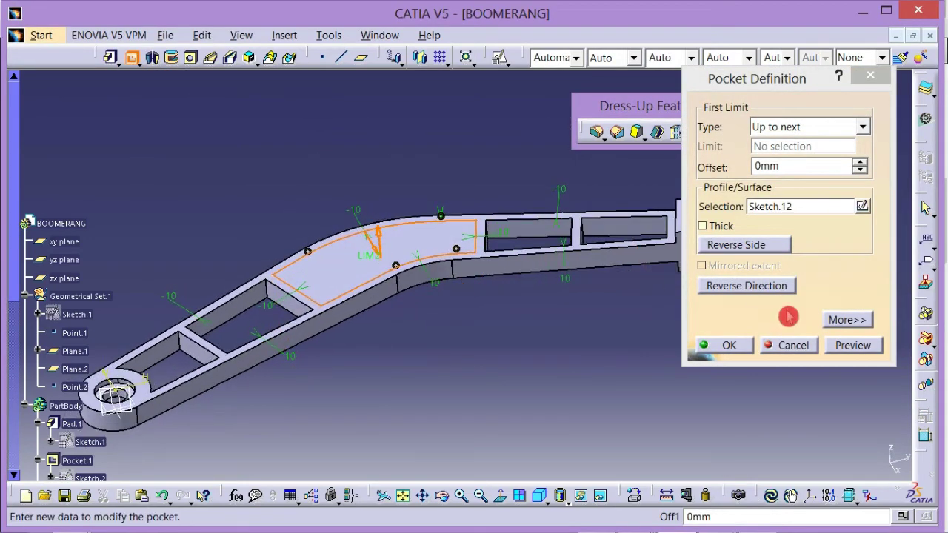
left_click(745, 287)
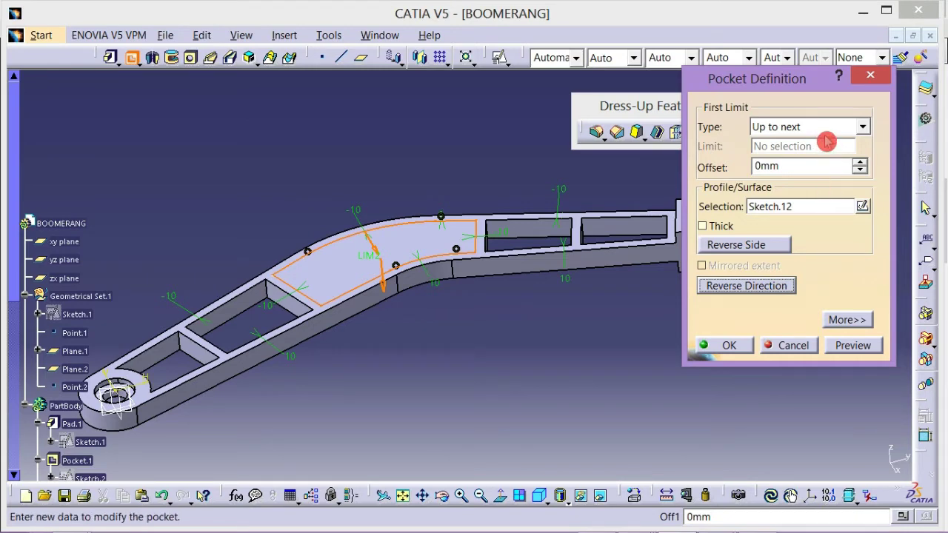
- Check section view C-C in the PDF drawing, then cut the central pocket by dimension to a depth of 5.35 mm
key("alt+Tab")
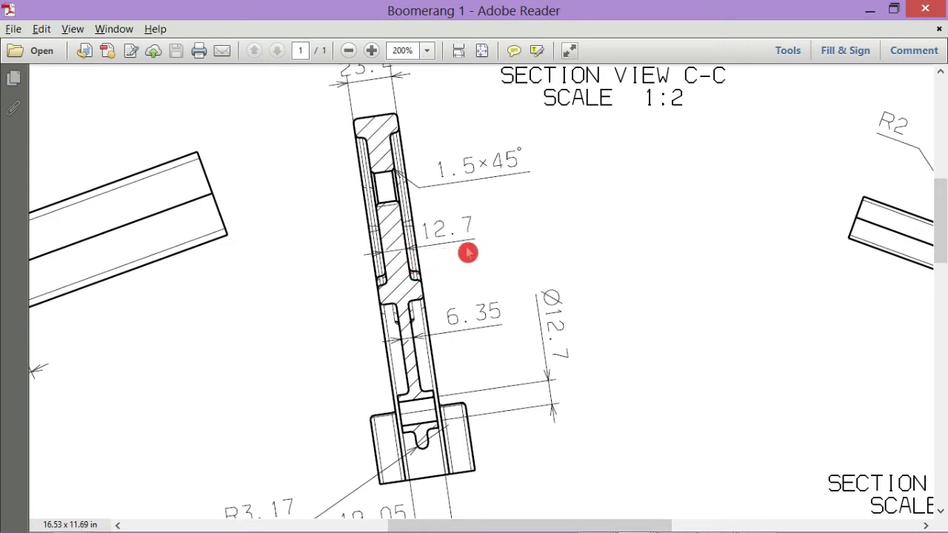
scroll(467, 253, "up", 1)
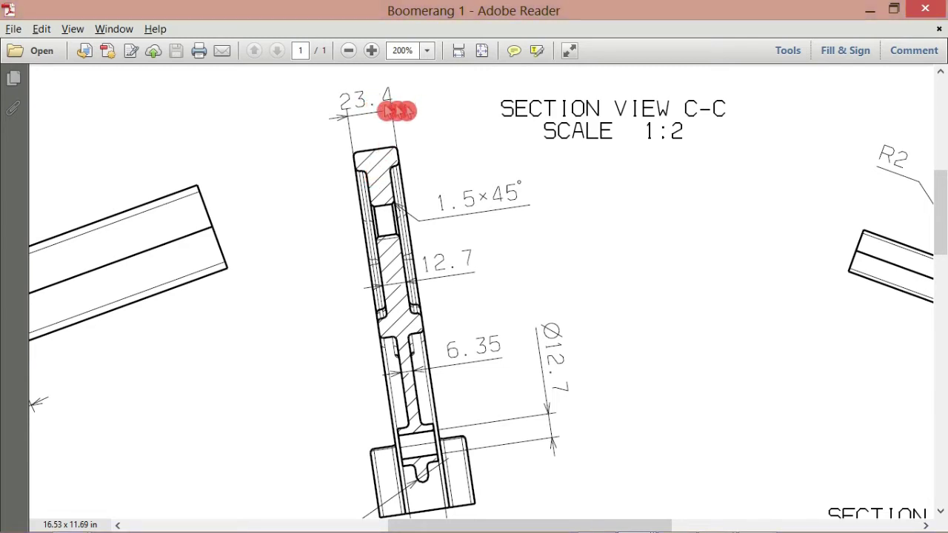
scroll(374, 111, "up", 1)
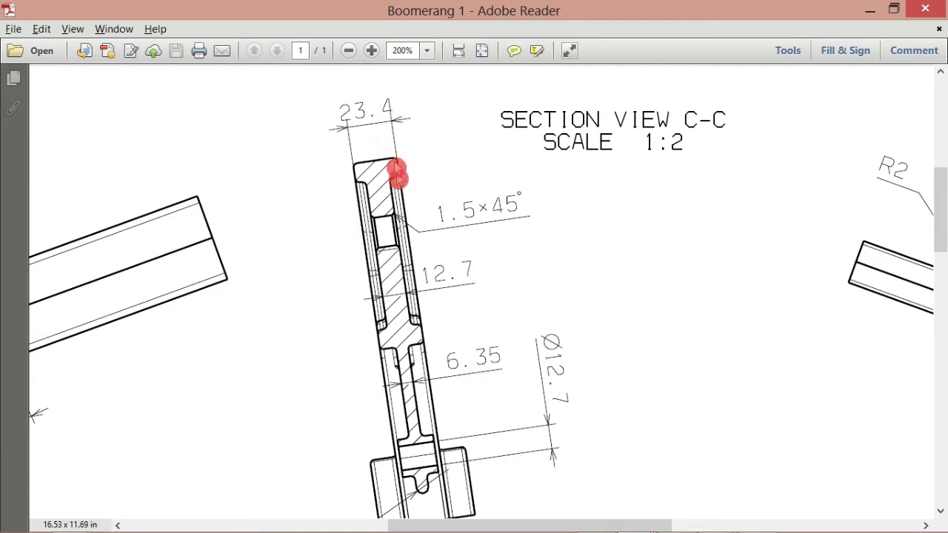
scroll(454, 301, "down", 1)
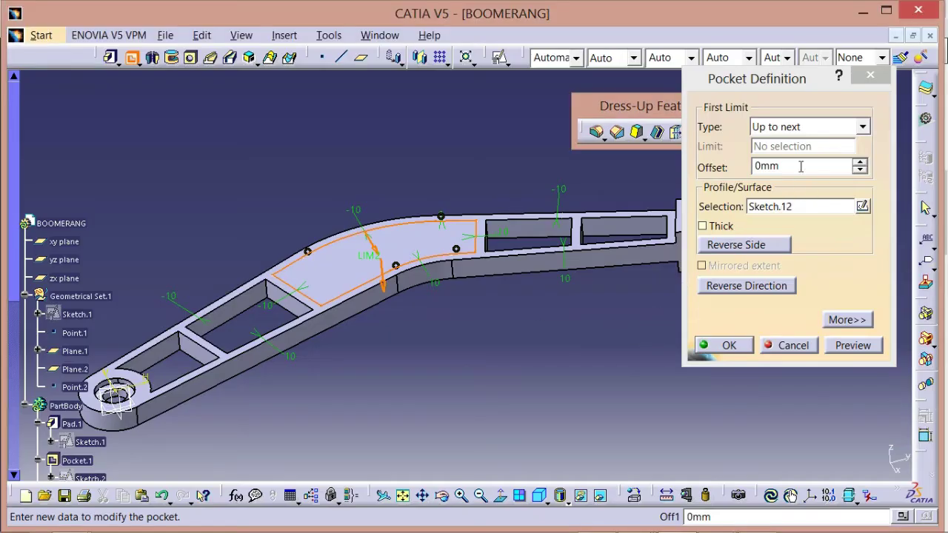
left_click(810, 135)
left_click(802, 144)
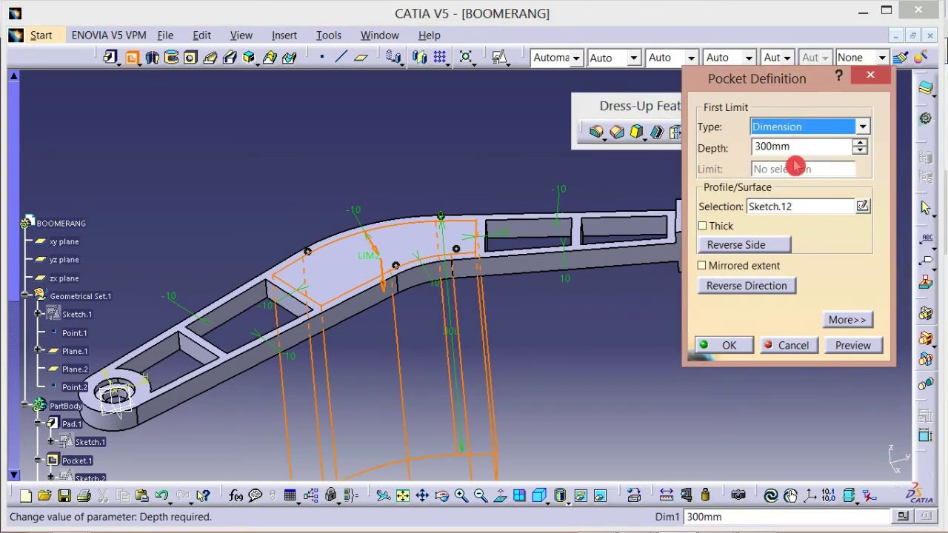
left_click(732, 151)
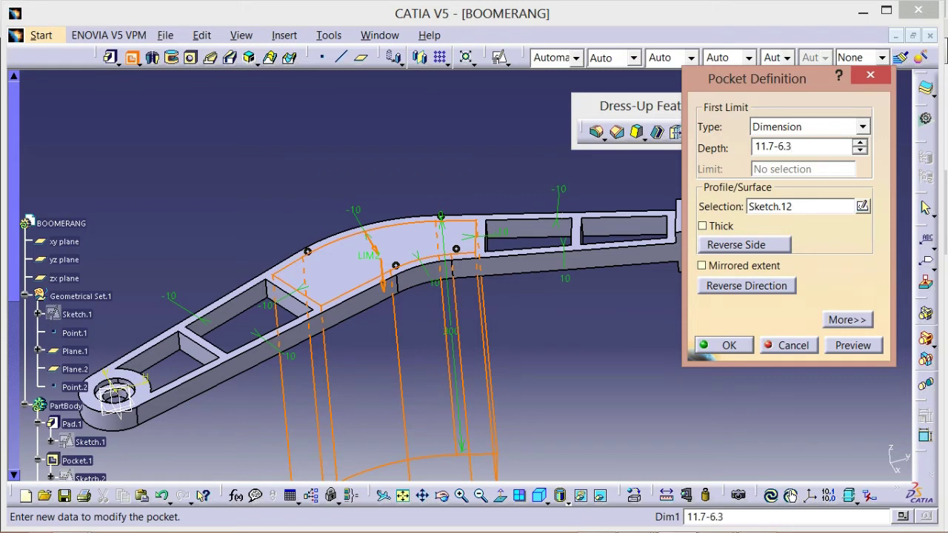
left_click(736, 353)
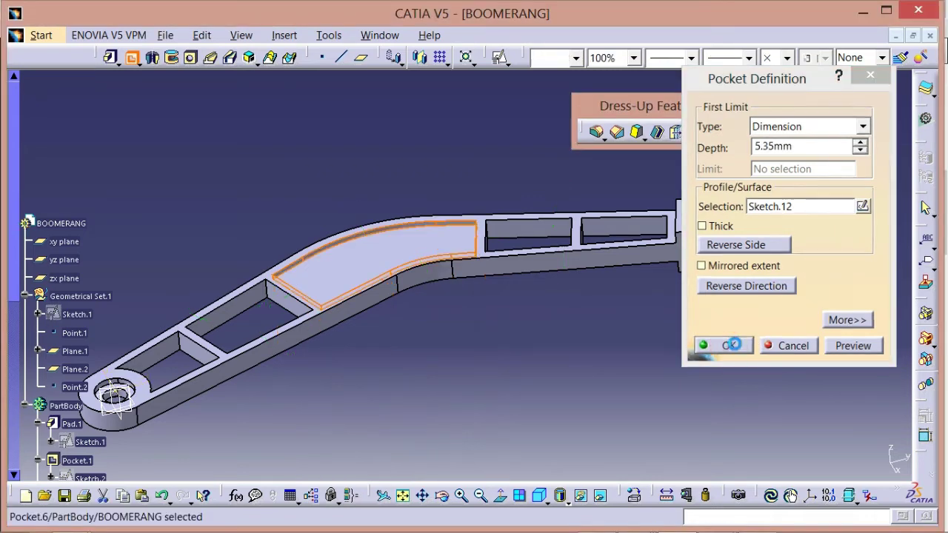
mouse_move(535, 339)
middle_mouse_down()
mouse_move(567, 334)
mouse_move(549, 317)
mouse_move(530, 322)
mouse_move(567, 325)
mouse_move(548, 334)
middle_mouse_up()
middle_click_drag(443, 365, 561, 387)
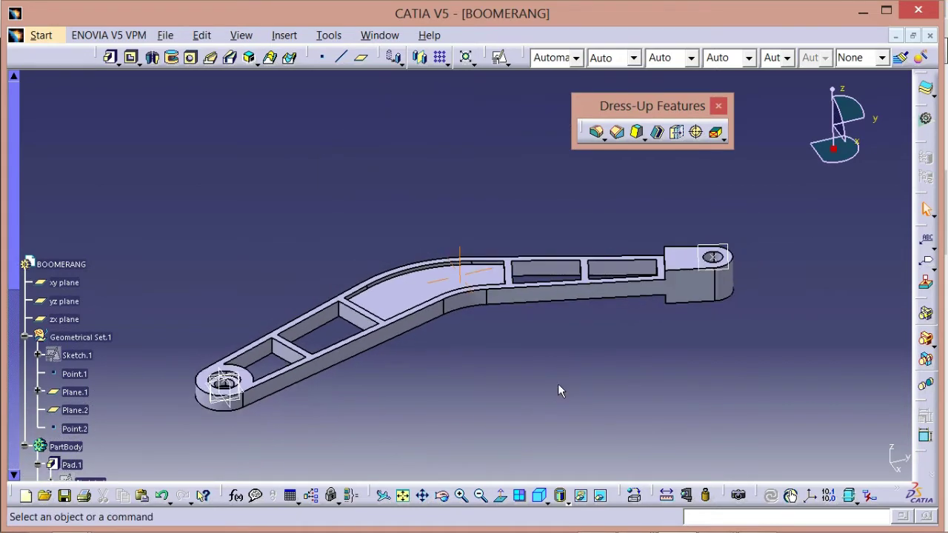
middle_click_drag(262, 165, 261, 193)
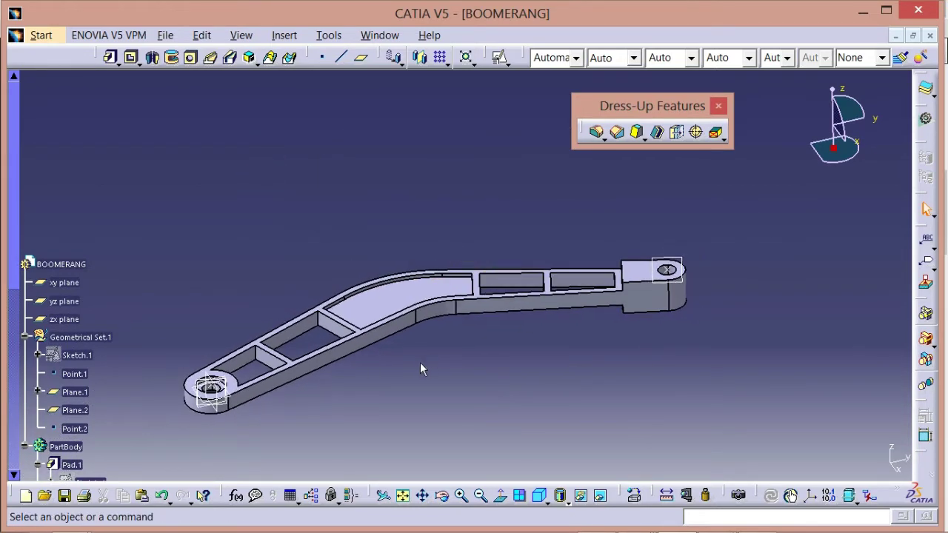
scroll(119, 378, "down", 7)
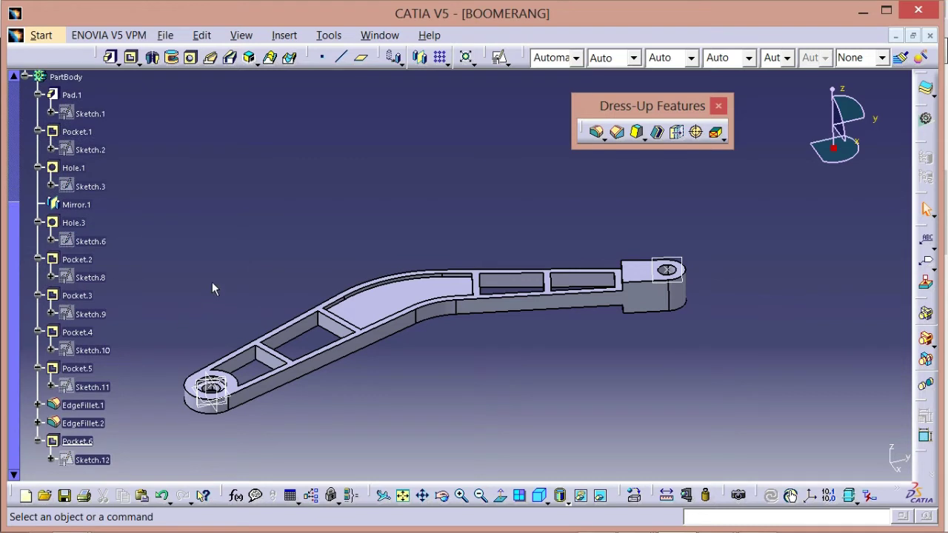
scroll(211, 289, "down", 3)
left_click(200, 206)
left_click(141, 71)
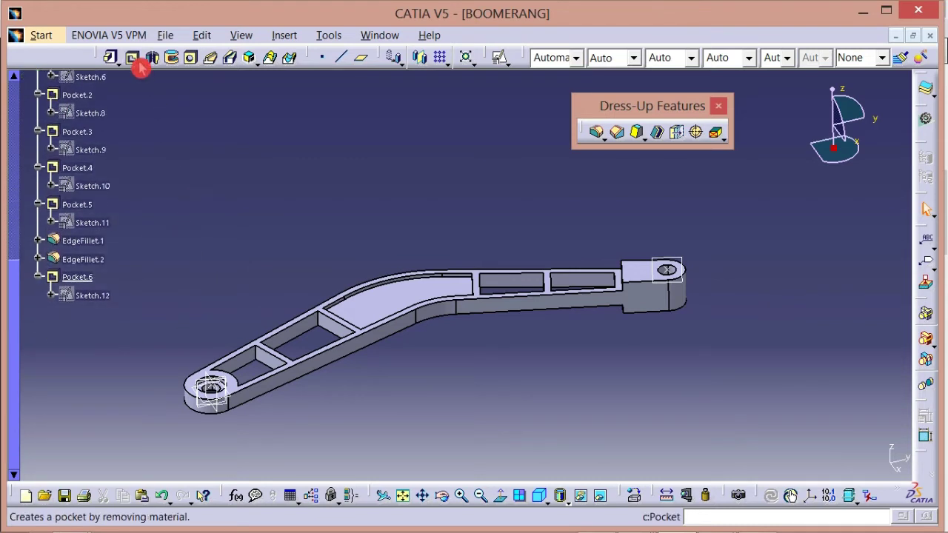
left_click(141, 68)
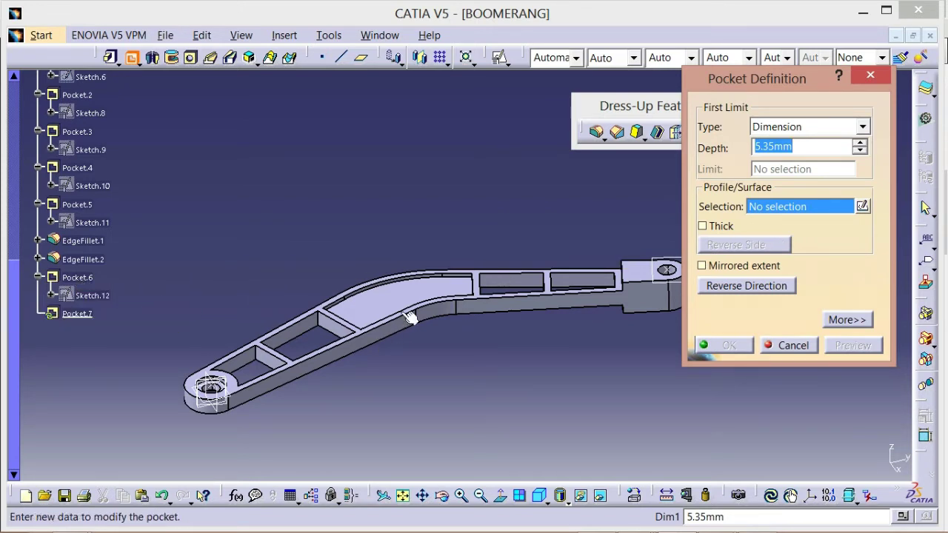
left_click(106, 296)
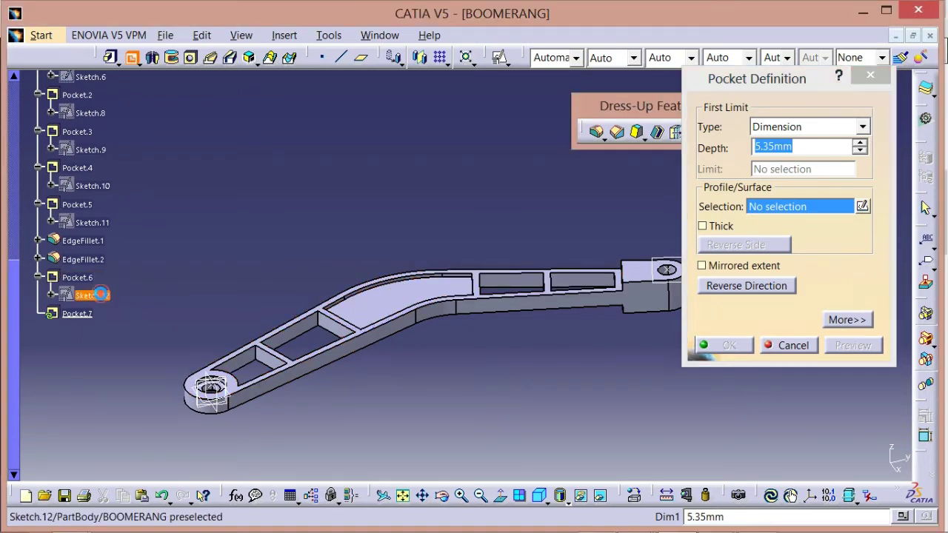
middle_click_drag(459, 393, 419, 276)
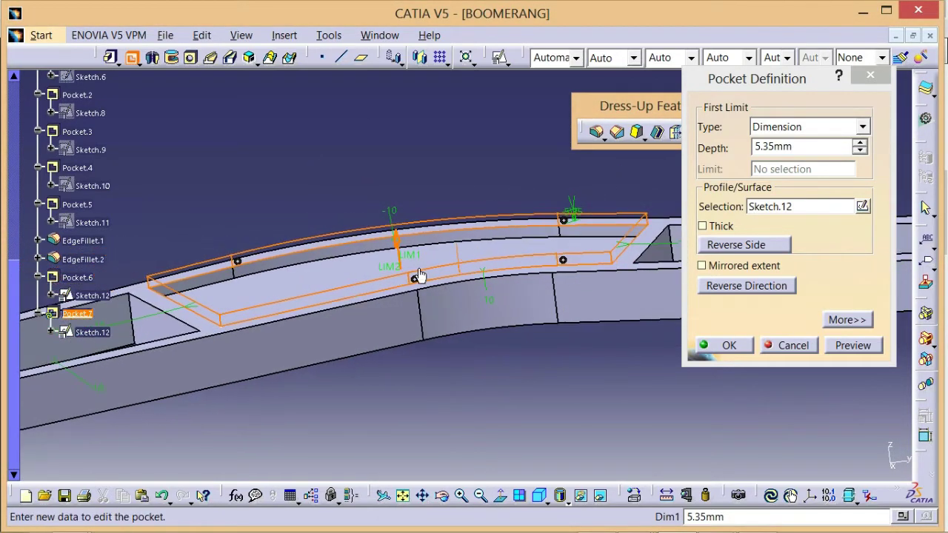
left_click(746, 290)
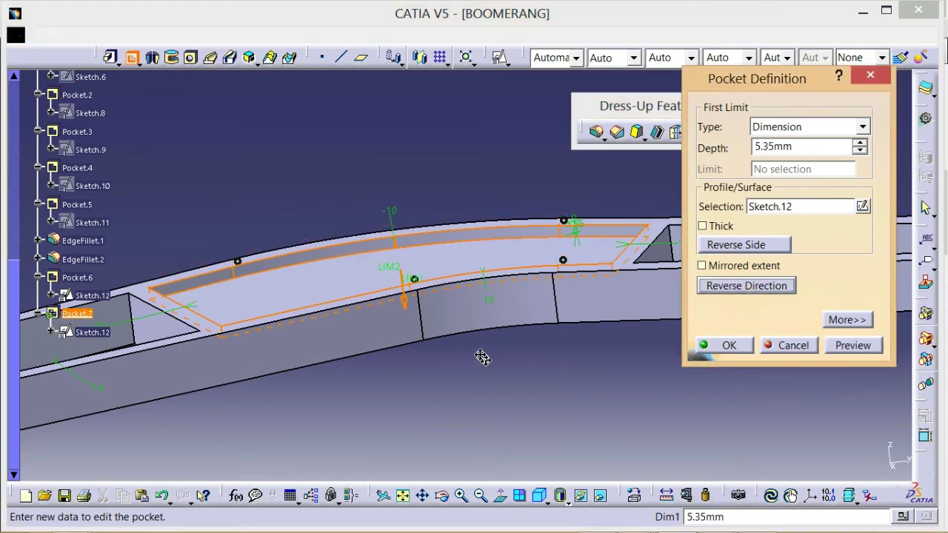
middle_click_drag(540, 338, 446, 300)
mouse_move(438, 325)
middle_mouse_down()
mouse_move(430, 313)
mouse_move(404, 371)
mouse_move(408, 404)
mouse_move(476, 247)
mouse_move(466, 222)
mouse_move(501, 248)
mouse_move(482, 254)
middle_mouse_up()
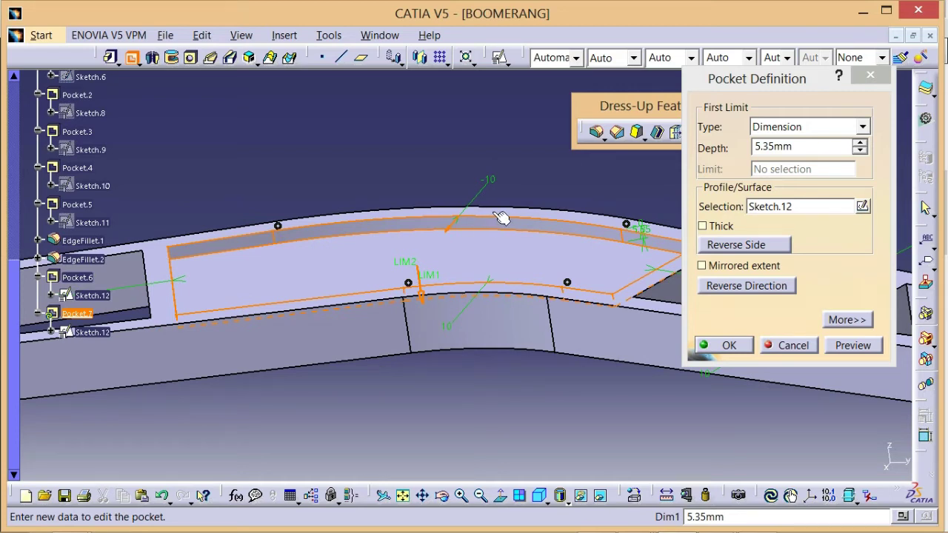
middle_click_drag(461, 245, 471, 186)
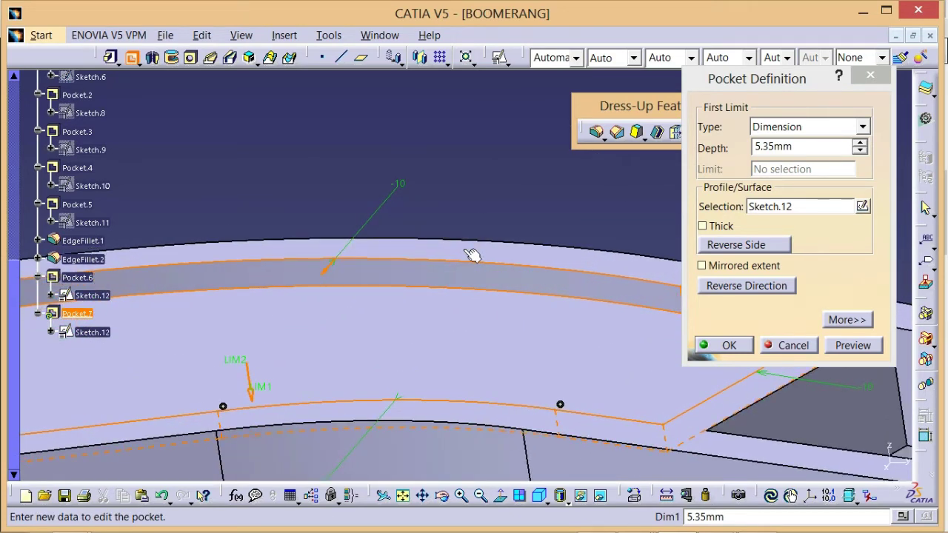
middle_click_drag(296, 355, 511, 385)
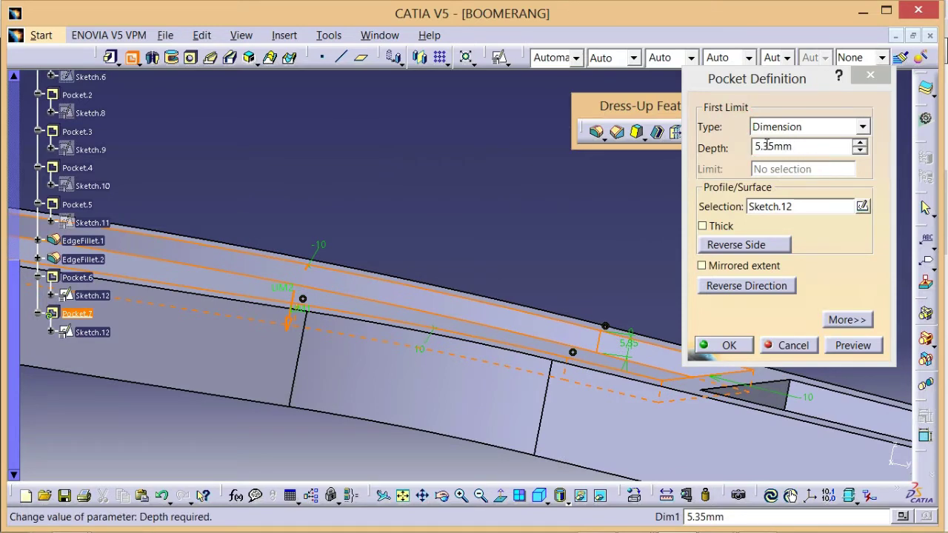
middle_click_drag(393, 296, 424, 270)
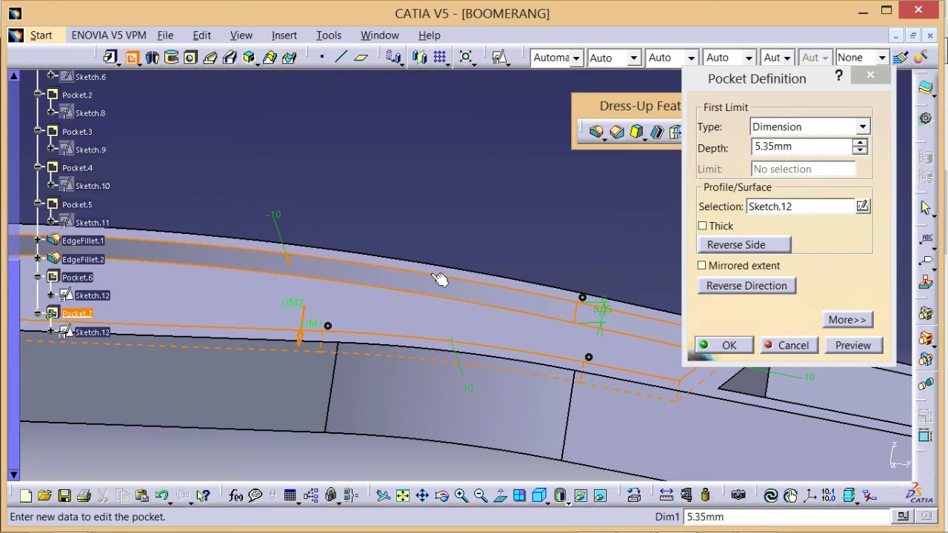
middle_click_drag(400, 362, 568, 377)
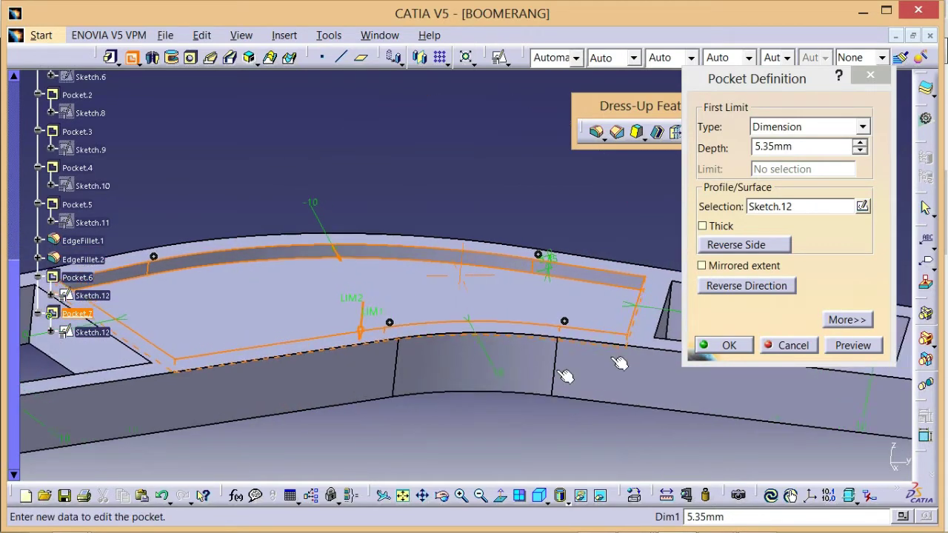
double_click(790, 148)
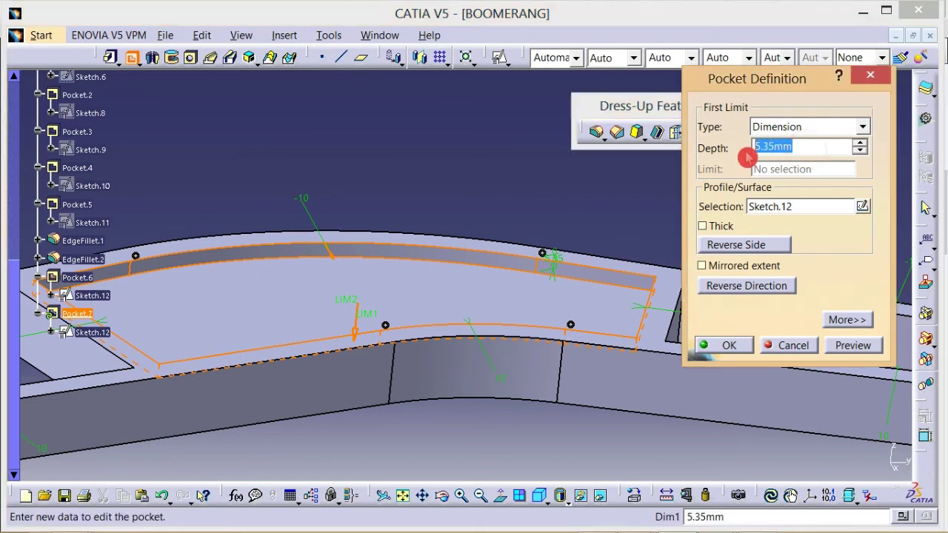
left_click(791, 130)
left_click(786, 157)
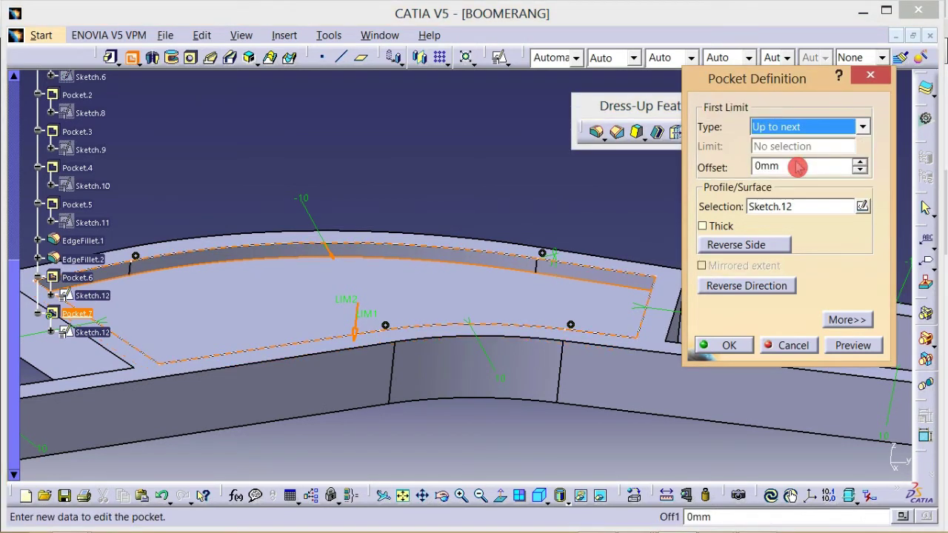
middle_click_drag(461, 402, 529, 448)
left_click(846, 319)
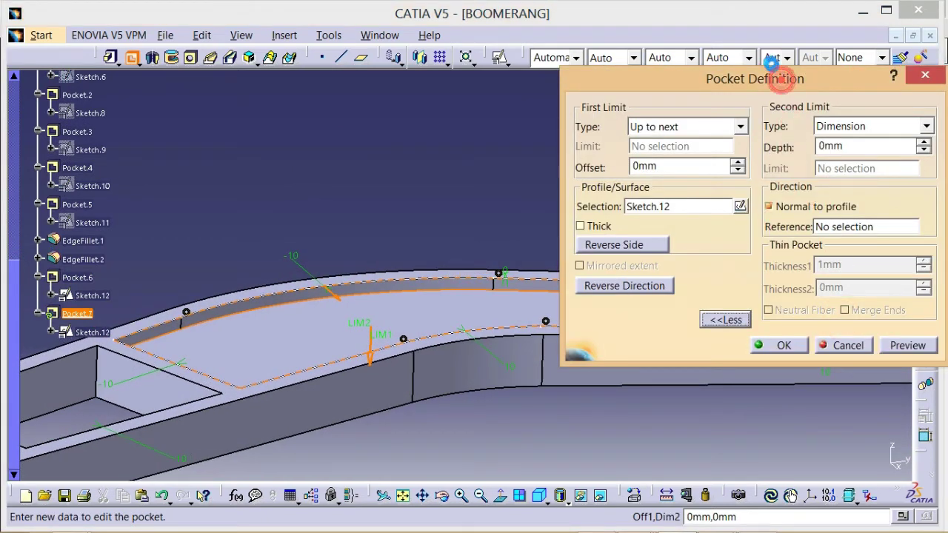
left_click_drag(783, 77, 772, 52)
middle_click_drag(568, 387, 354, 315)
mouse_move(466, 456)
middle_mouse_down()
mouse_move(503, 406)
mouse_move(493, 438)
mouse_move(746, 368)
middle_mouse_up()
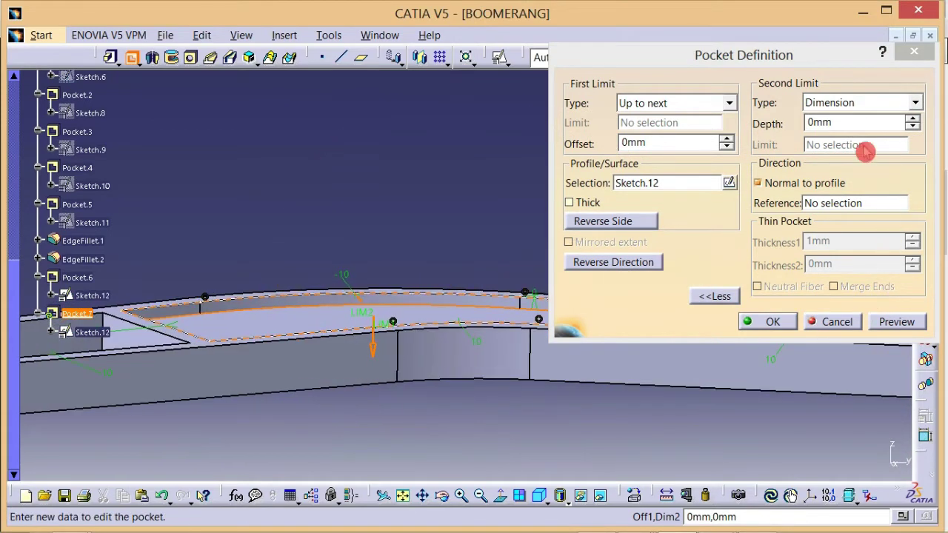
left_click_drag(842, 127, 805, 142)
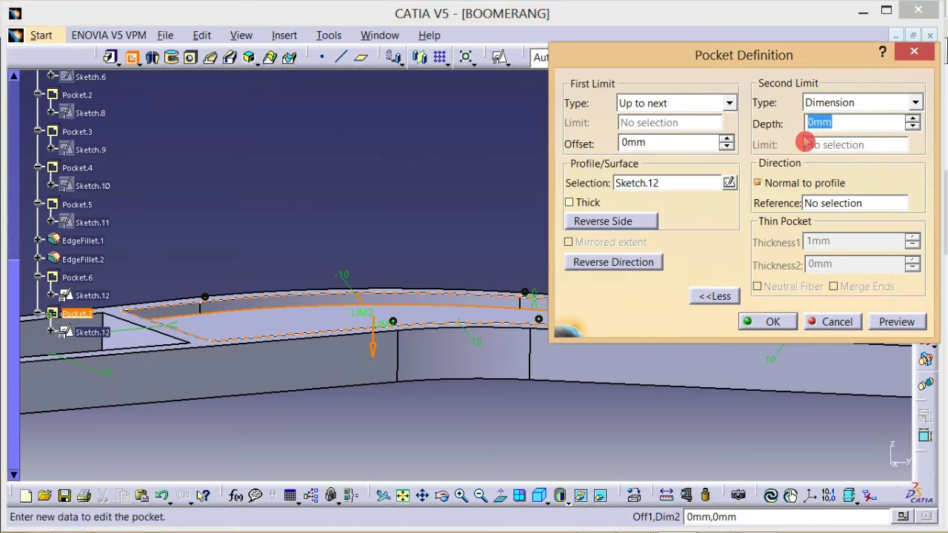
mouse_move(425, 424)
middle_mouse_down()
mouse_move(406, 429)
mouse_move(385, 390)
middle_mouse_up()
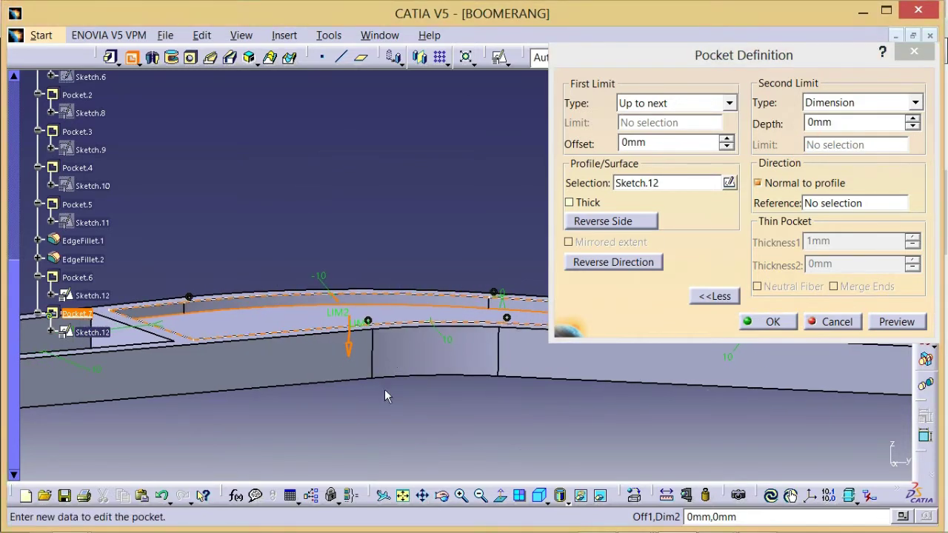
double_click(807, 124)
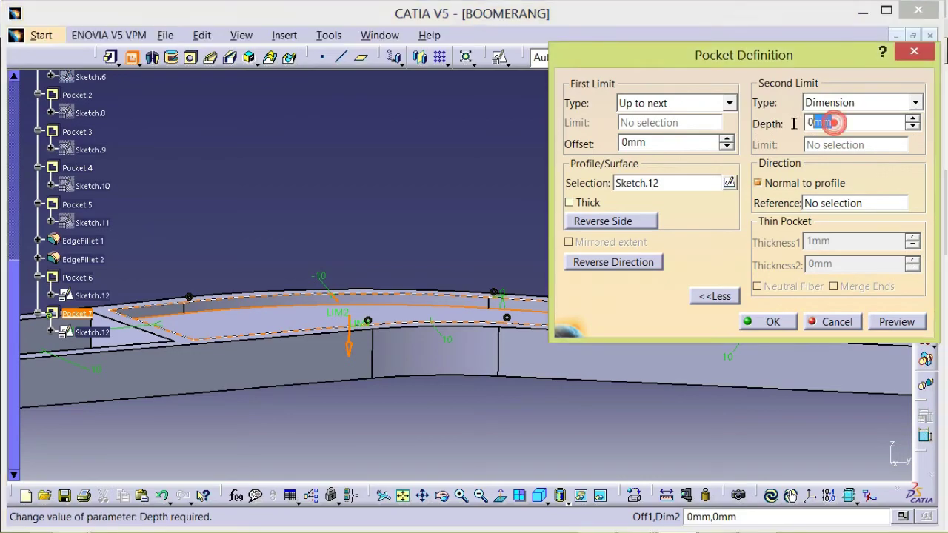
key("alt+Tab")
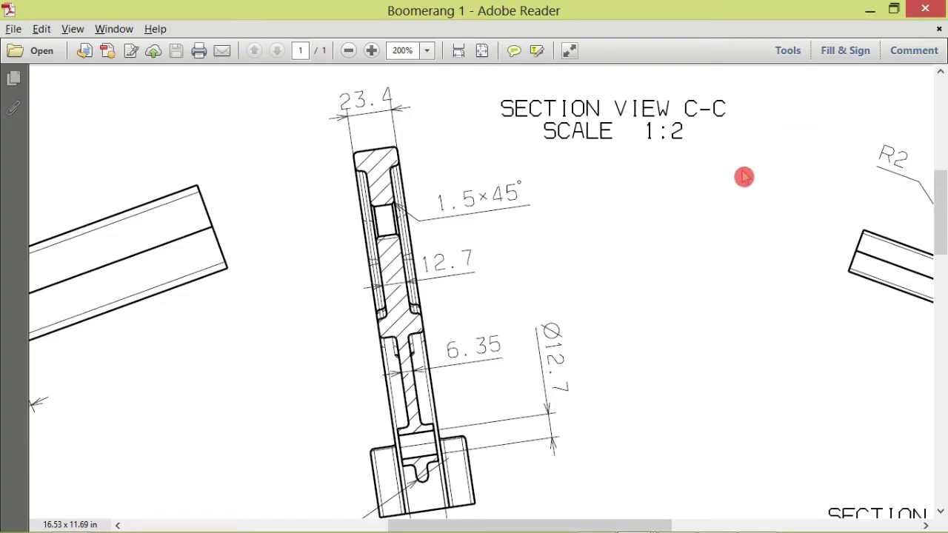
key("alt+Tab")
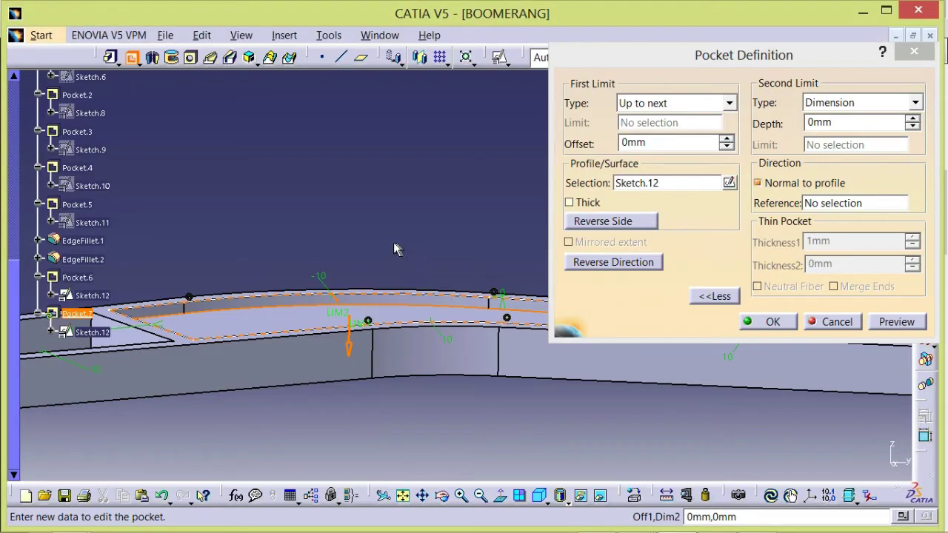
mouse_move(393, 248)
middle_mouse_down()
mouse_move(391, 240)
mouse_move(393, 262)
middle_mouse_up()
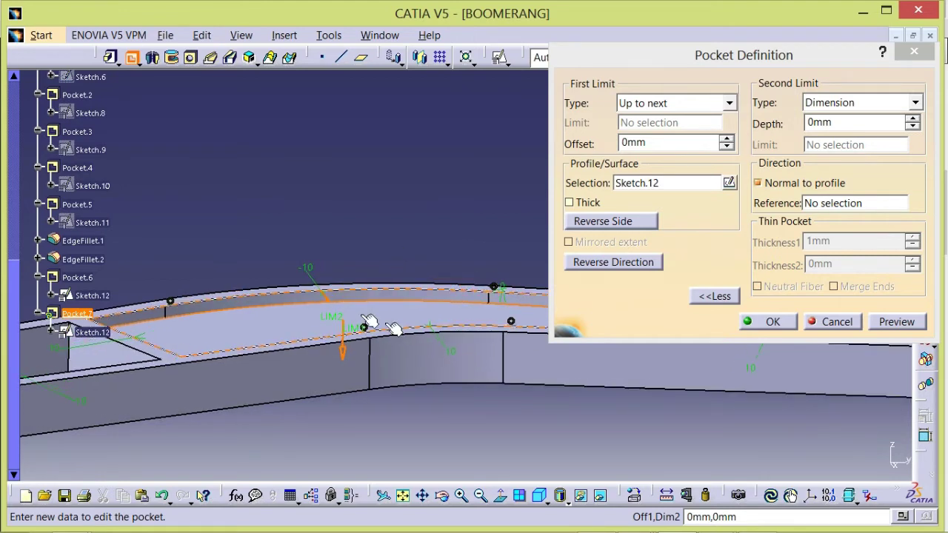
left_click(837, 321)
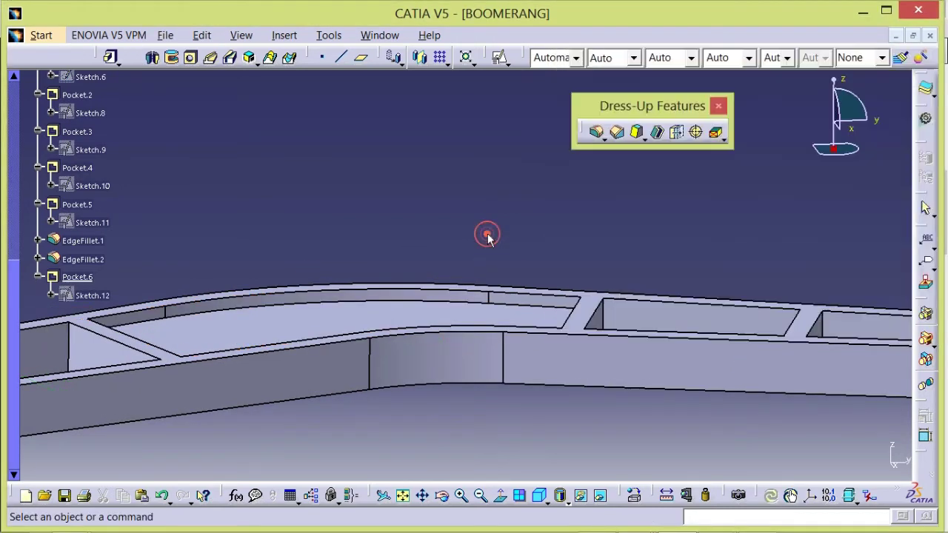
middle_click_drag(484, 233, 397, 281)
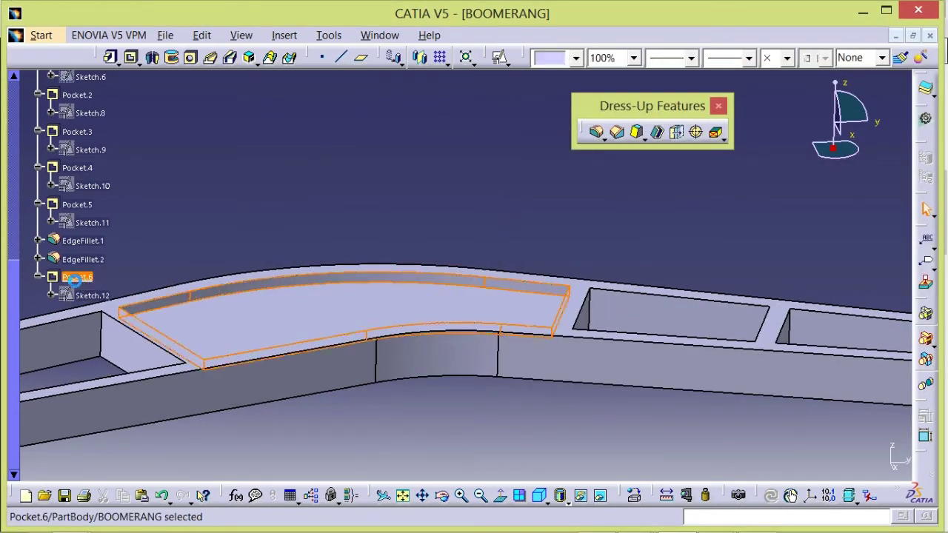
double_click(77, 277)
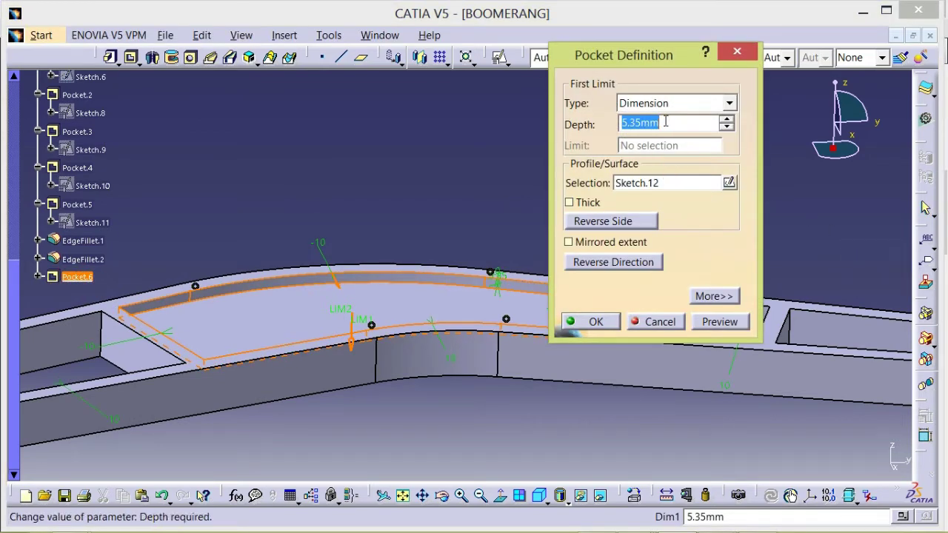
left_click(660, 321)
left_click(486, 182)
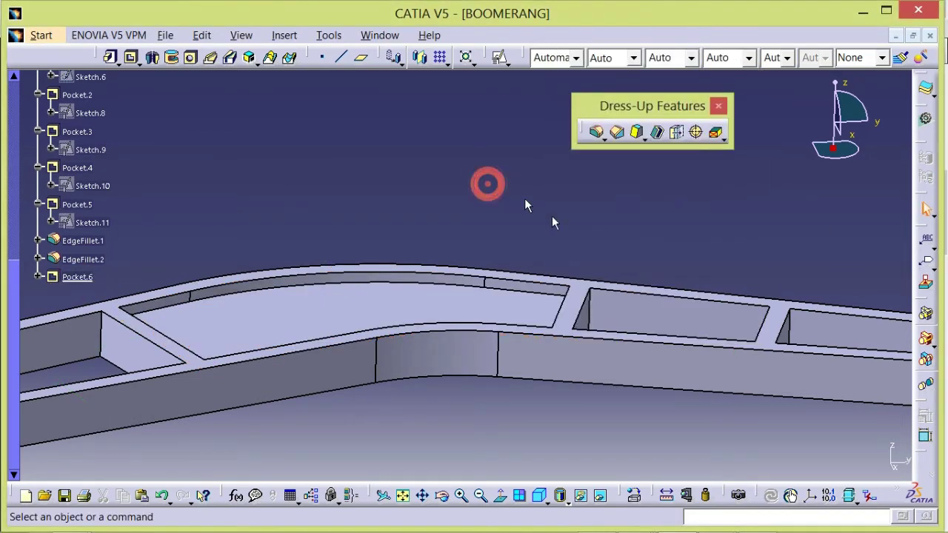
middle_click_drag(362, 218, 320, 210)
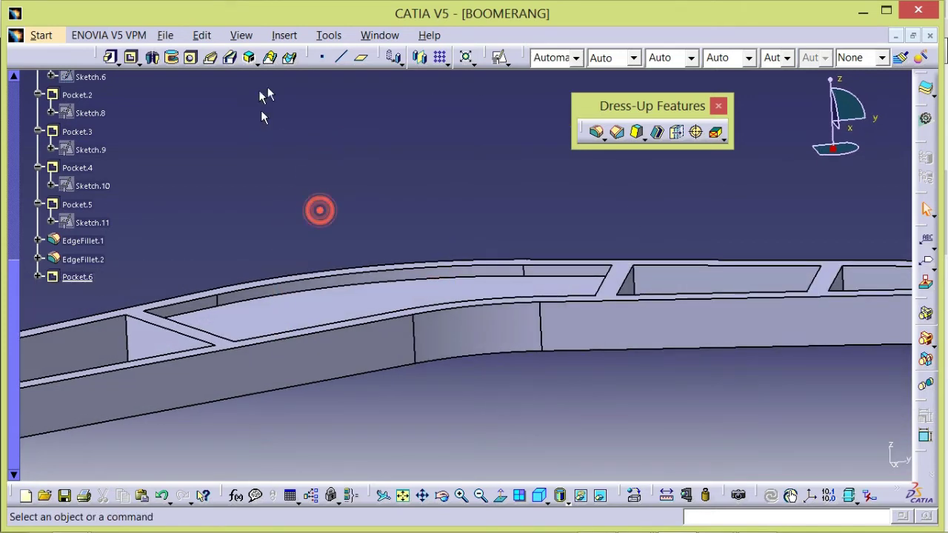
- Start a second pocket from the central profile Sketch.12, with its direction reversed and its first limit set to Up to next
left_click(131, 57)
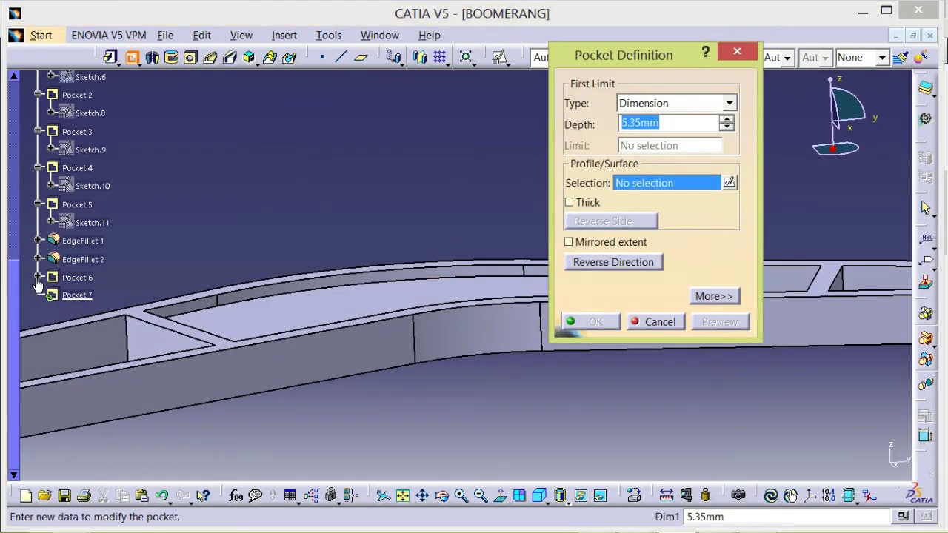
left_click(38, 277)
left_click(93, 295)
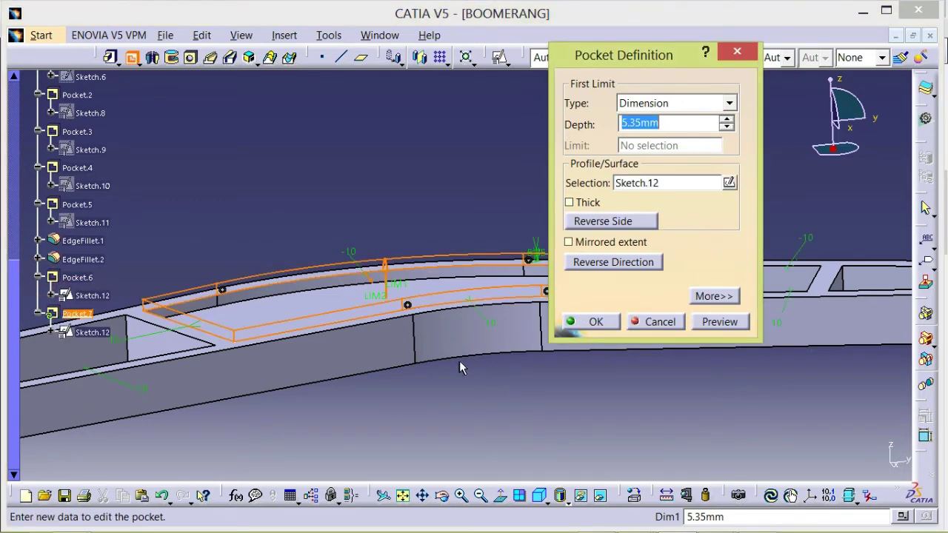
middle_click_drag(460, 367, 397, 355)
left_click(599, 262)
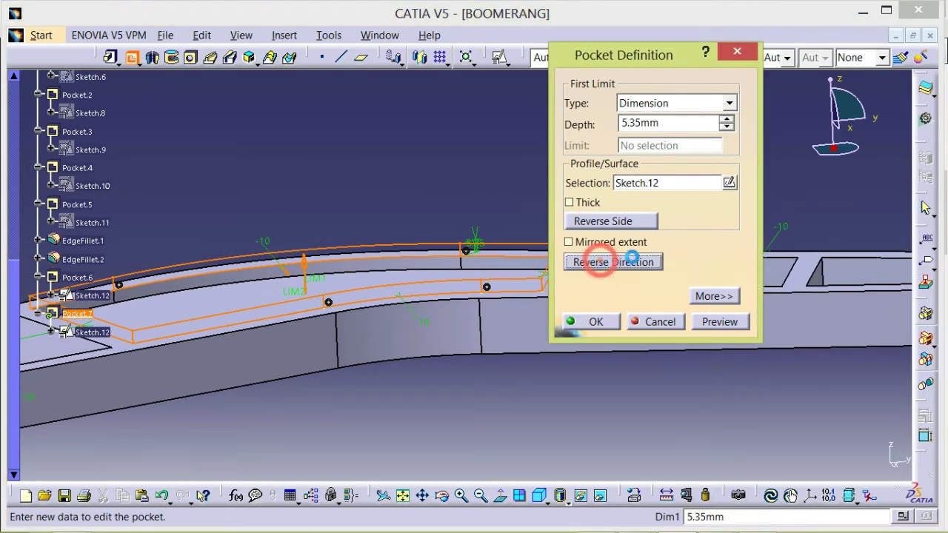
left_click(670, 103)
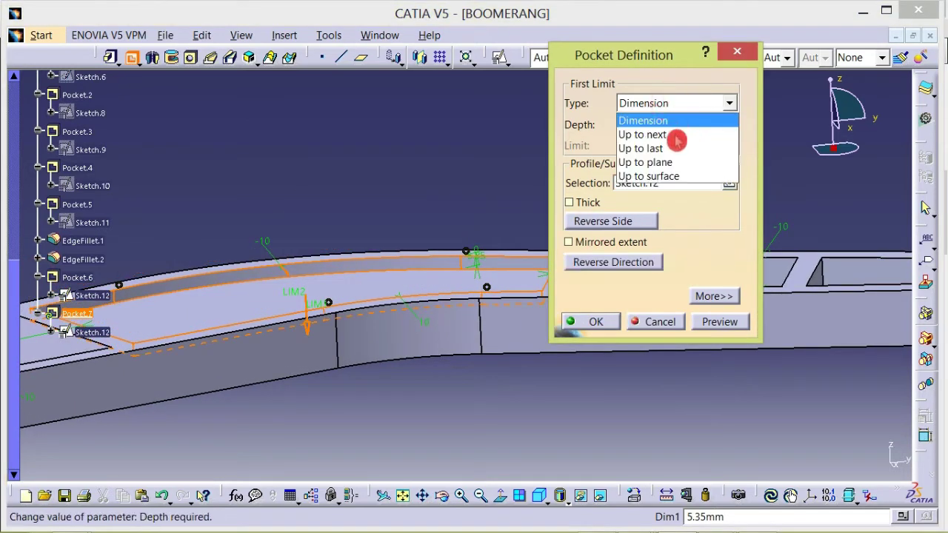
left_click(677, 137)
mouse_move(446, 367)
middle_mouse_down()
mouse_move(443, 280)
mouse_move(438, 359)
middle_mouse_up()
left_click(718, 322)
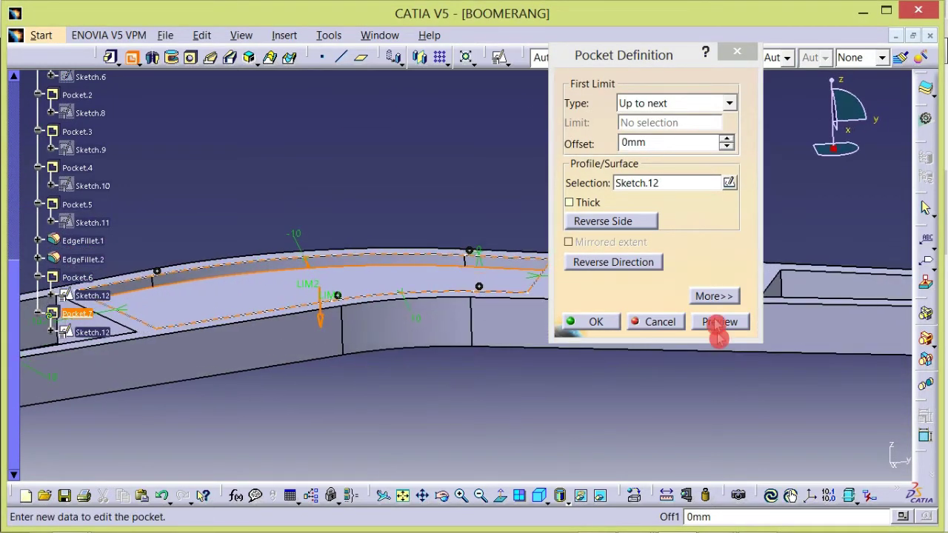
- Show the pocket's second limit settings and check the central web thickness in section view C-C of the PDF drawing
left_click(709, 296)
left_click_drag(861, 120, 786, 126)
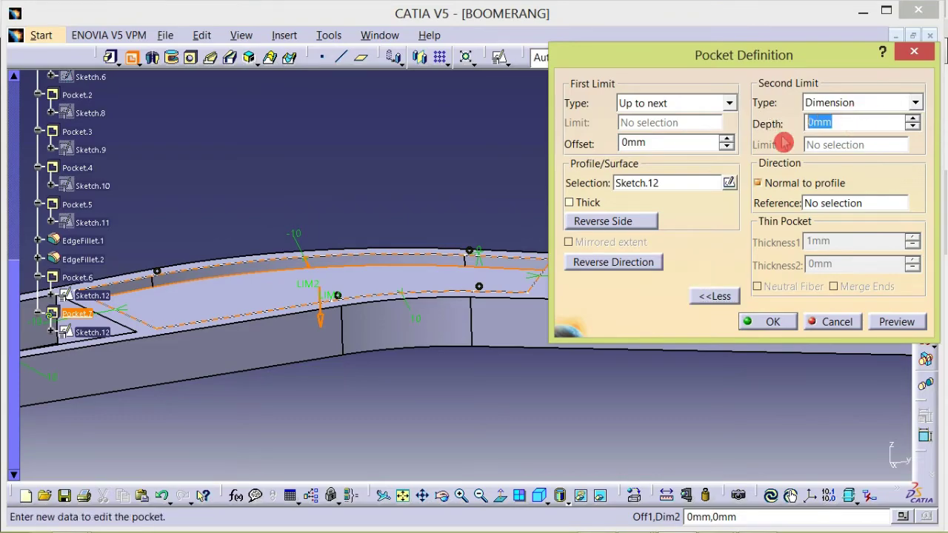
key("alt+Tab")
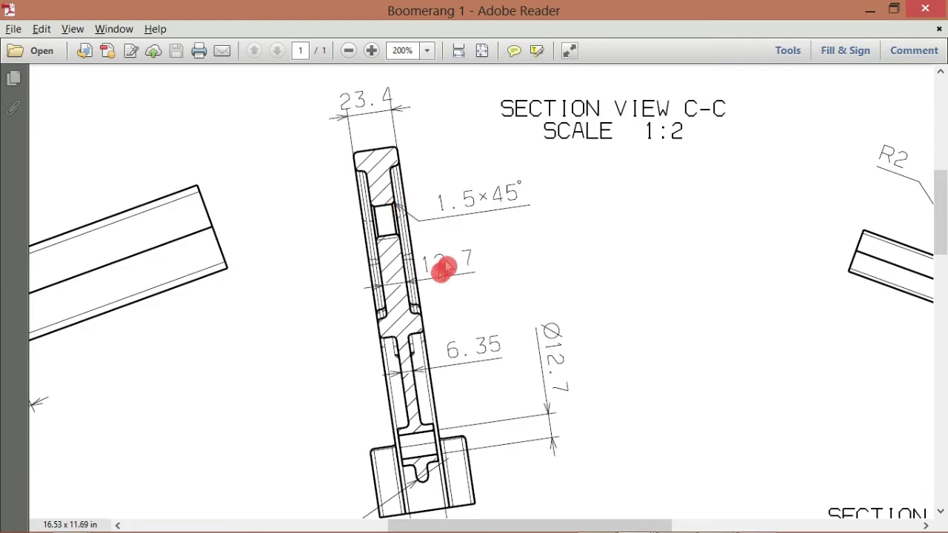
key("alt+Tab")
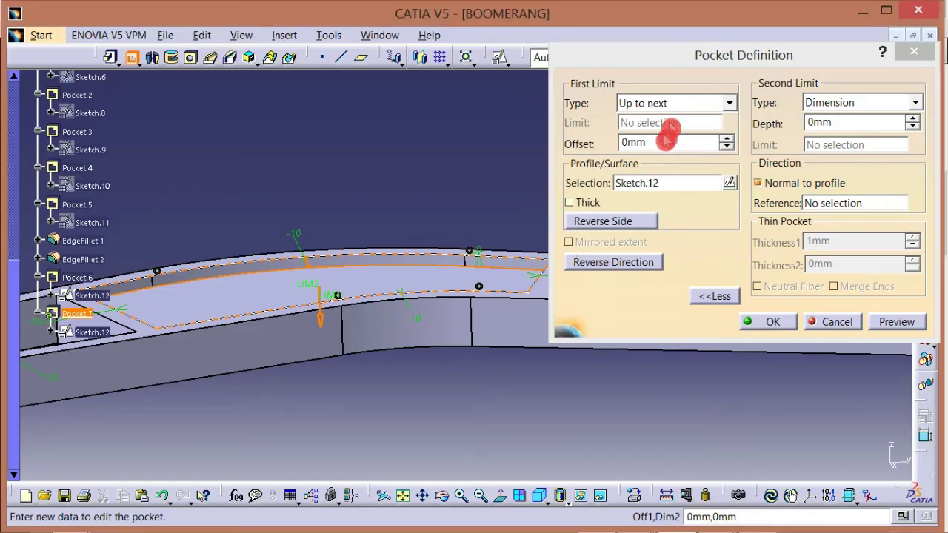
- Add the 5.35 recess depth and the 12.7 web thickness in Calculator to get the second limit depth
double_click(835, 122)
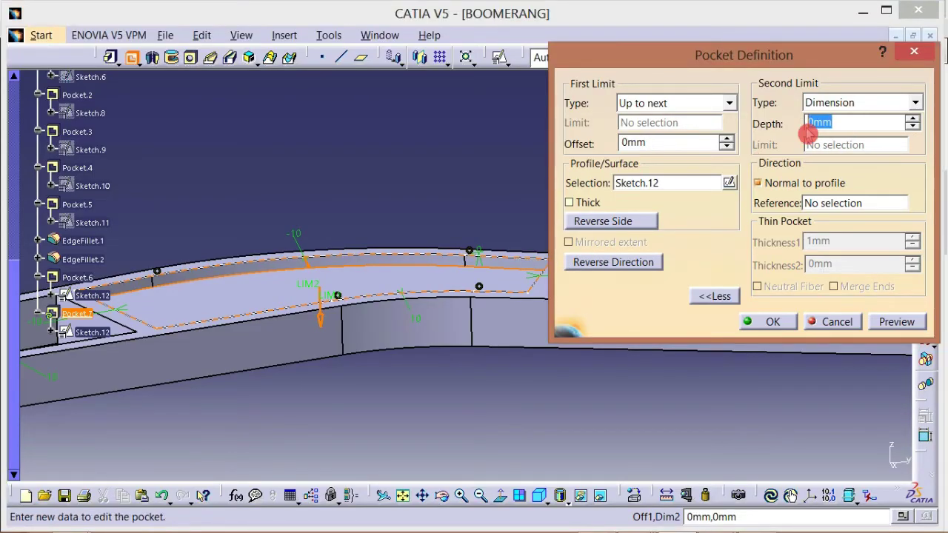
left_click(367, 518)
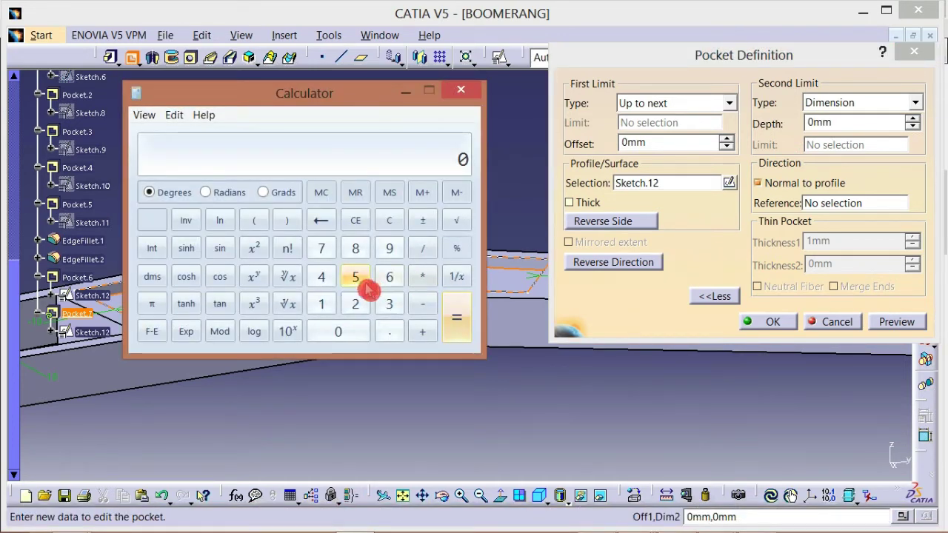
left_click(361, 280)
left_click(389, 334)
left_click(390, 303)
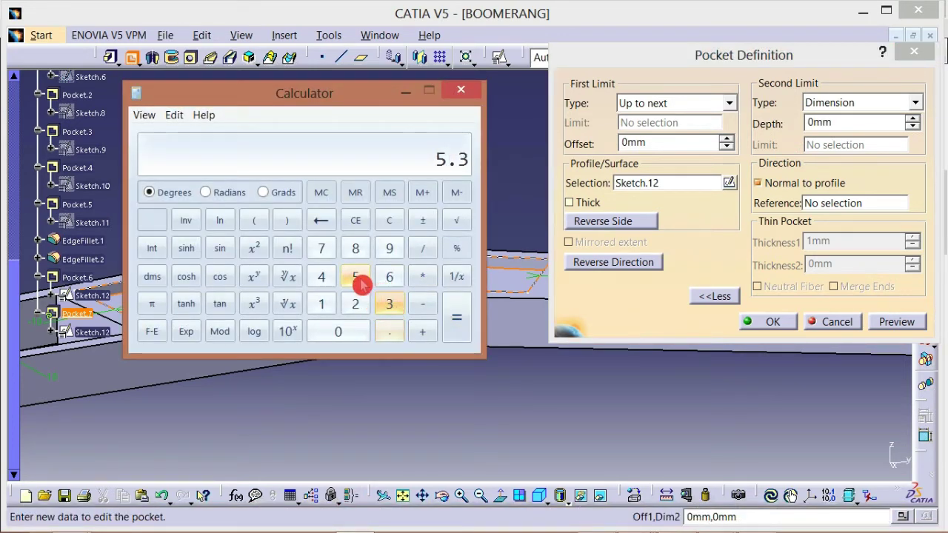
left_click(355, 276)
left_click(421, 335)
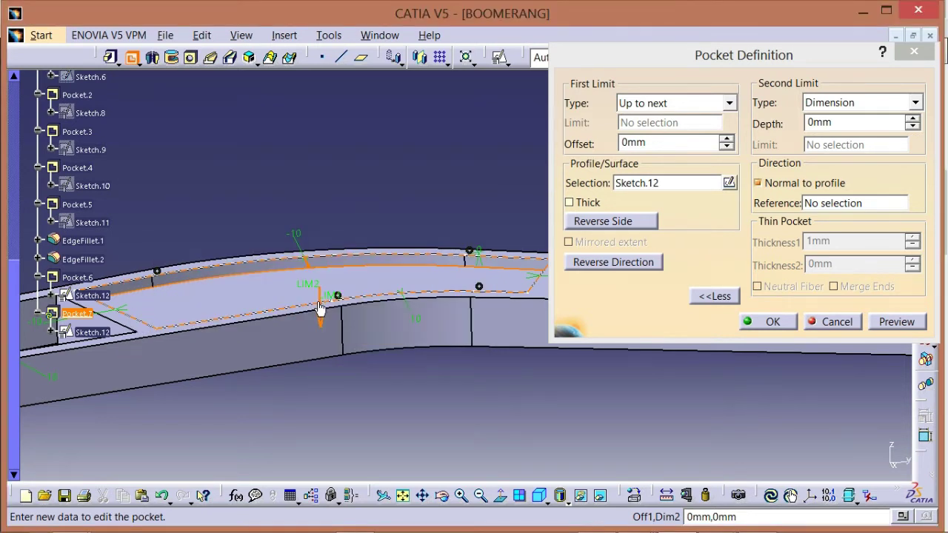
key("alt+Tab")
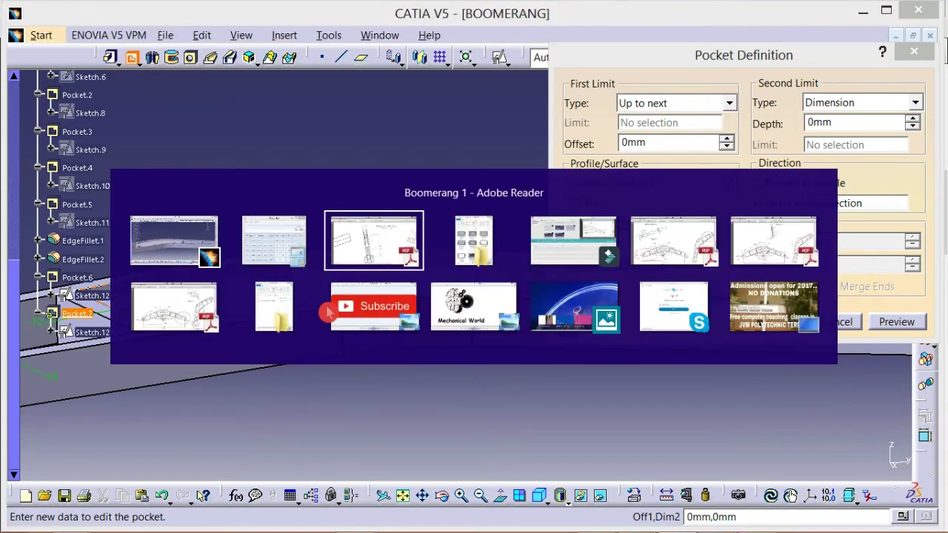
key("alt+Tab")
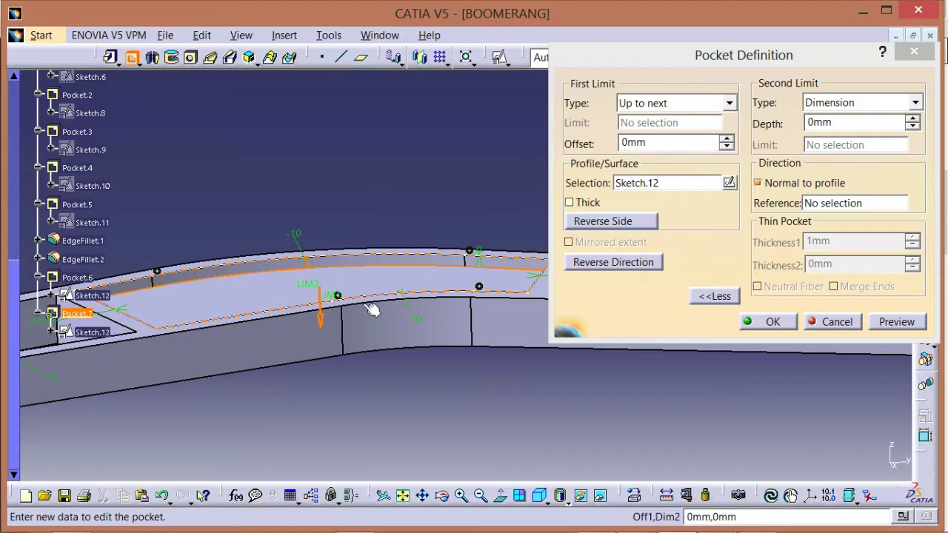
key("alt+Tab")
left_click(322, 304)
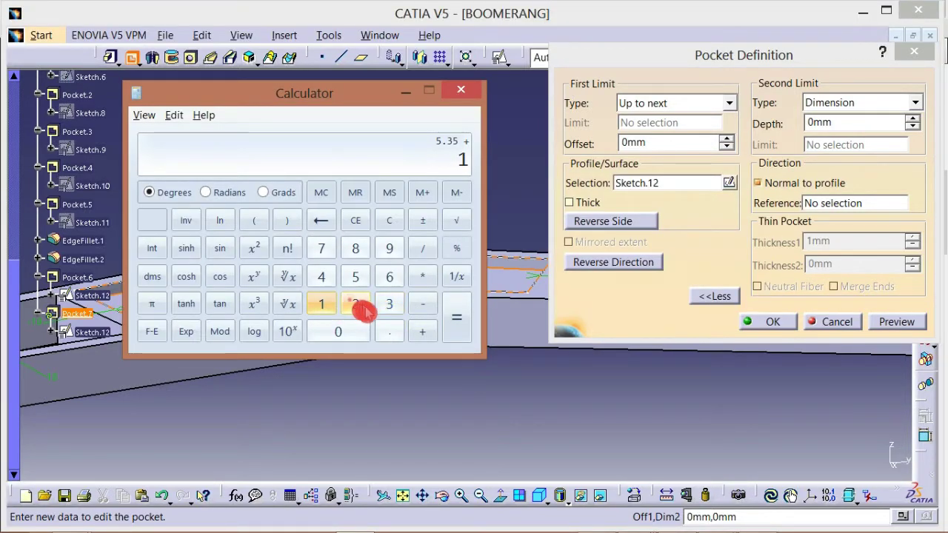
left_click(355, 304)
left_click(390, 331)
left_click(321, 248)
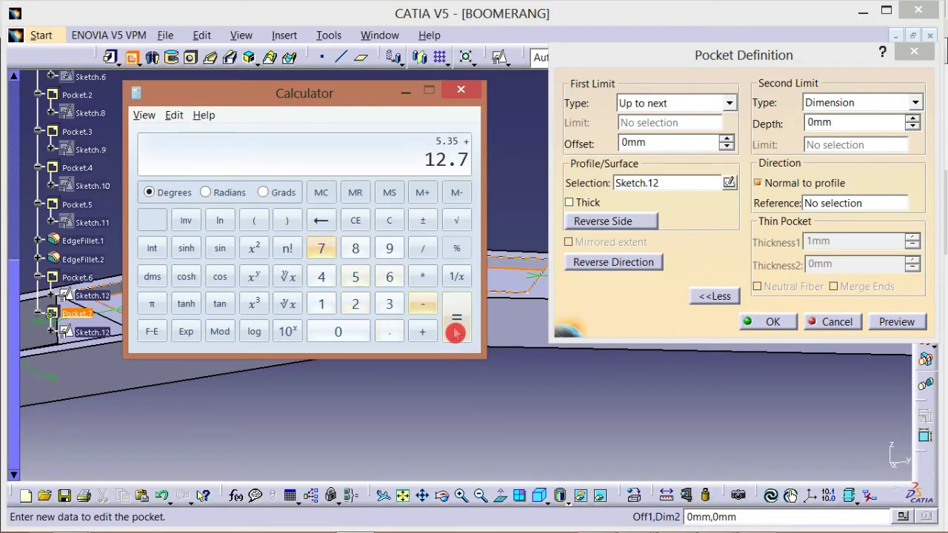
left_click(455, 330)
left_click(405, 90)
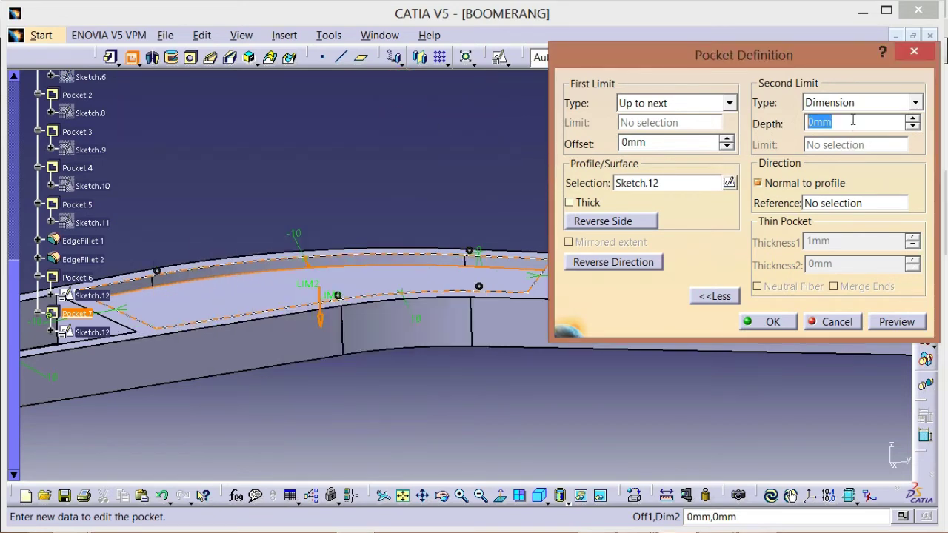
- Set the pocket's second limit depth to -18.05 mm and complete the opposite central recess
left_click(860, 125)
left_click_drag(856, 123, 789, 127)
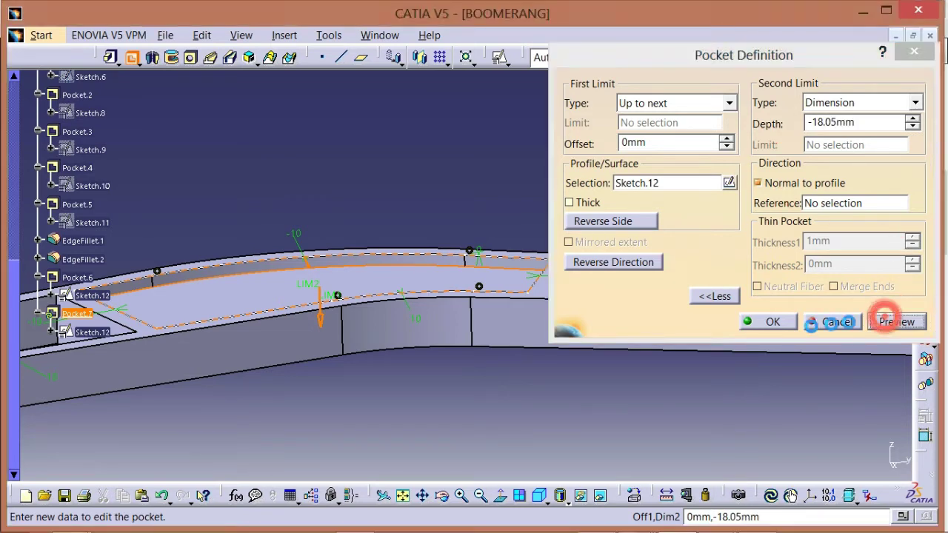
left_click(772, 321)
- Measure the distance between the floors of the two opposite central recesses
middle_click_drag(351, 425, 527, 390)
left_click(685, 498)
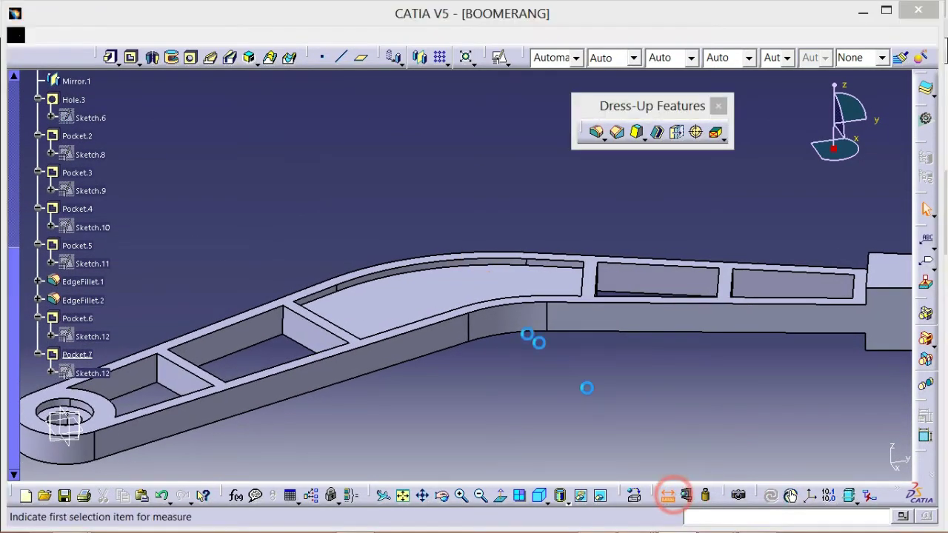
left_click(442, 294)
middle_click_drag(478, 373, 406, 311)
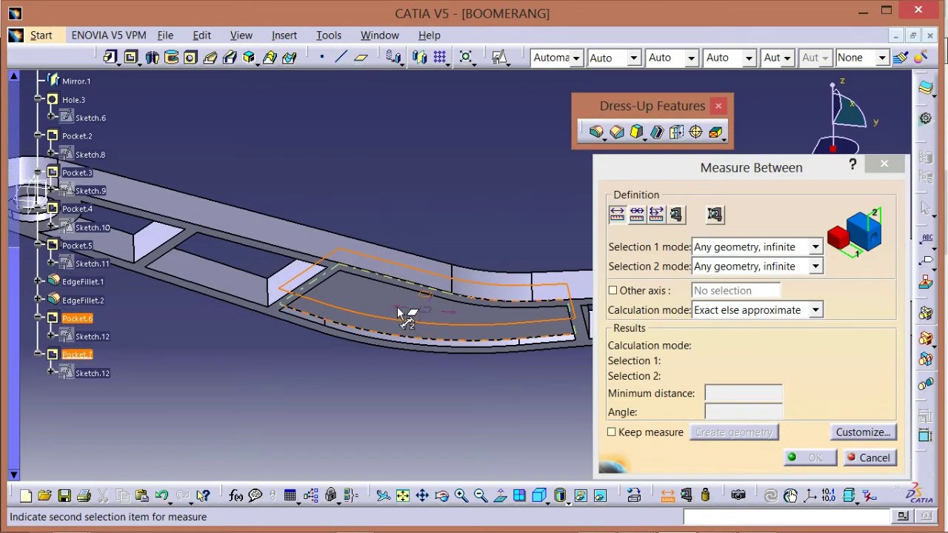
left_click(406, 311)
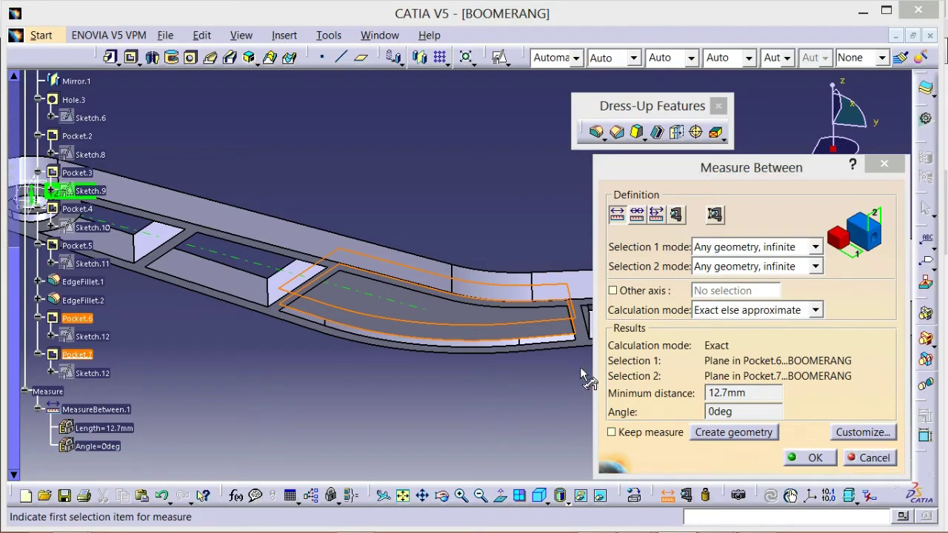
- Compare the measured web thickness with section view C-C in the PDF drawing, then discard the measurement
key("alt+Tab")
key("alt+Tab")
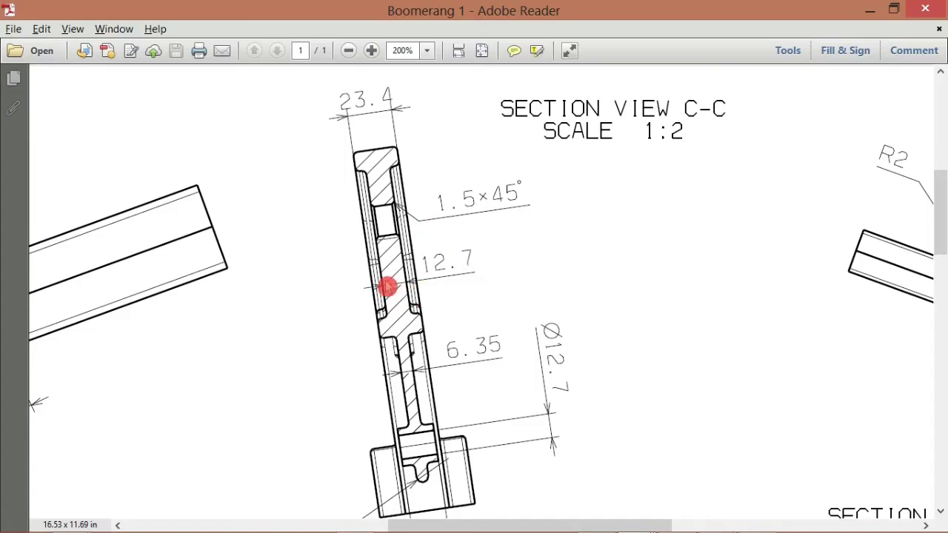
key("alt+Tab")
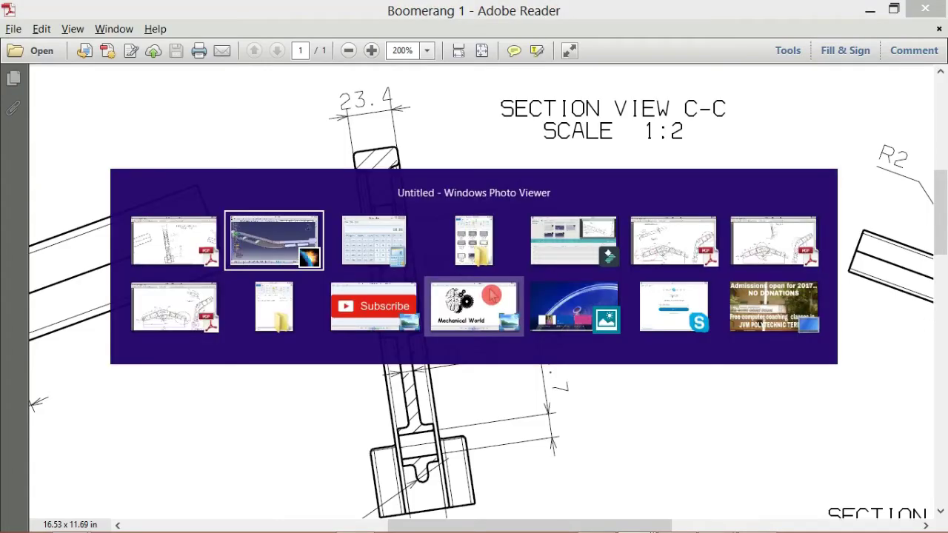
middle_click_drag(486, 259, 490, 359)
left_click(850, 461)
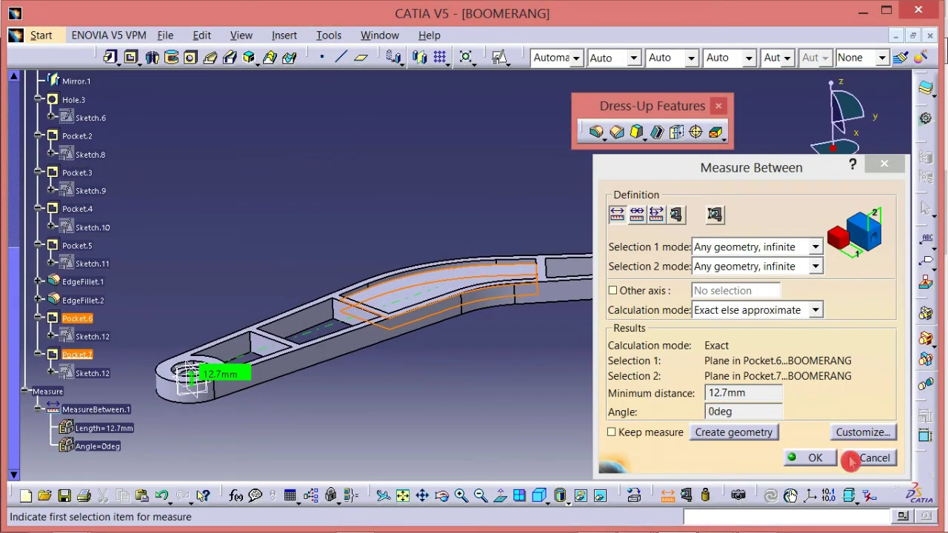
left_click(870, 459)
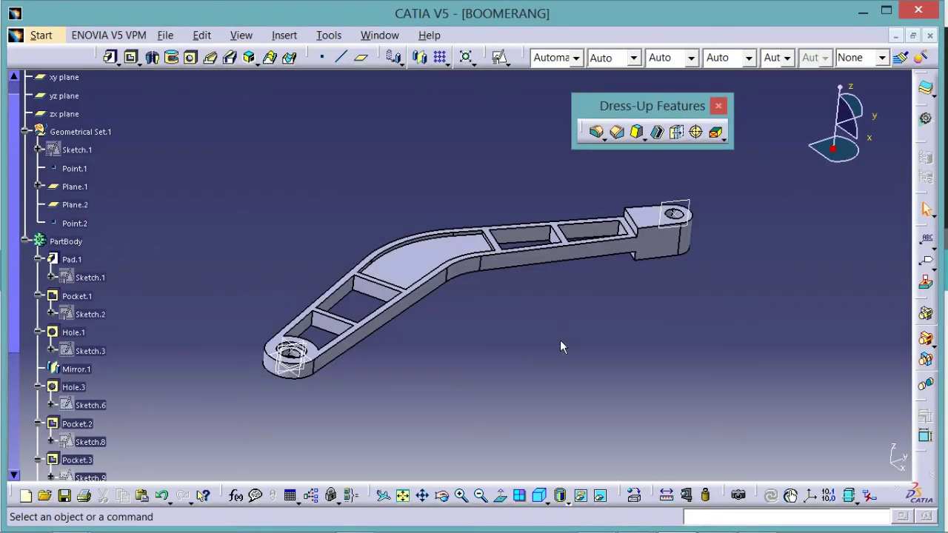
- Examine the front view and section view C-C in the PDF drawing for the remaining features around the bend
key("alt+Tab")
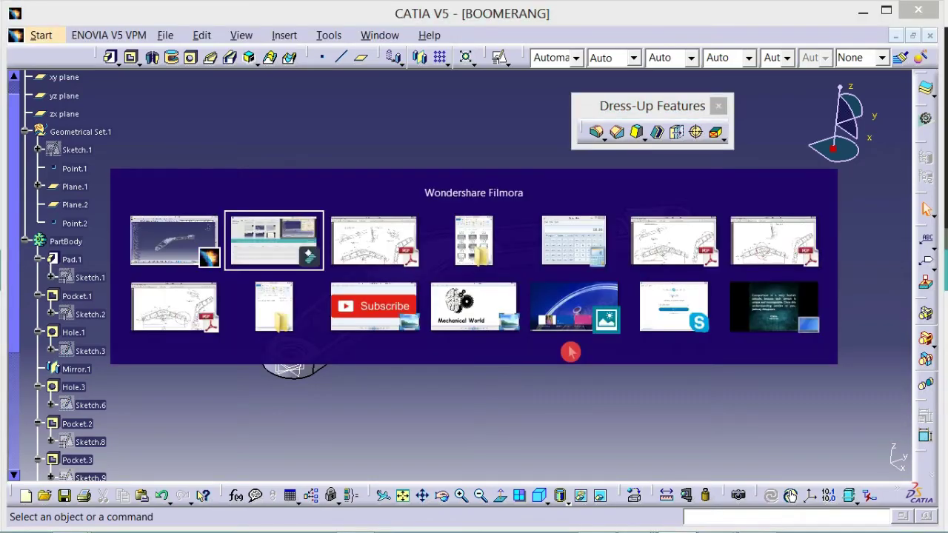
key("alt+Tab")
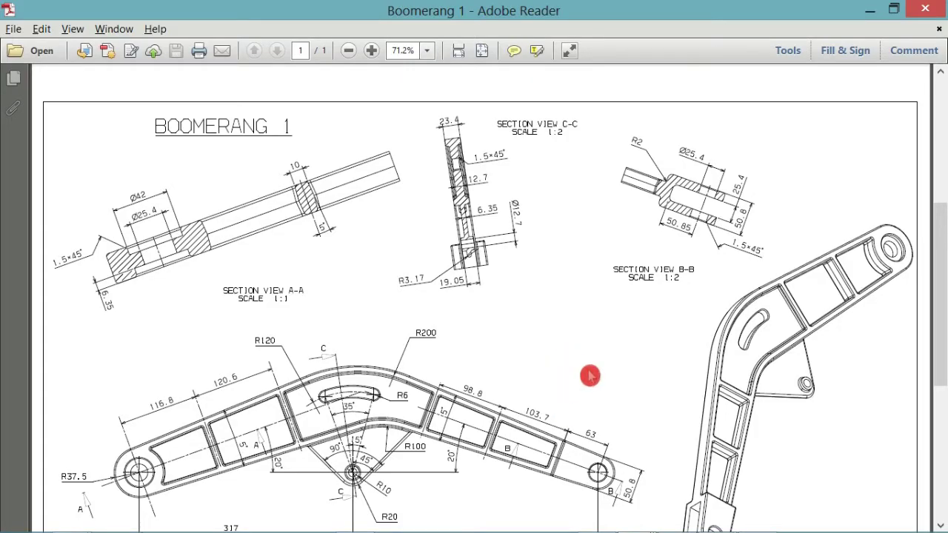
scroll(592, 374, "down", 2)
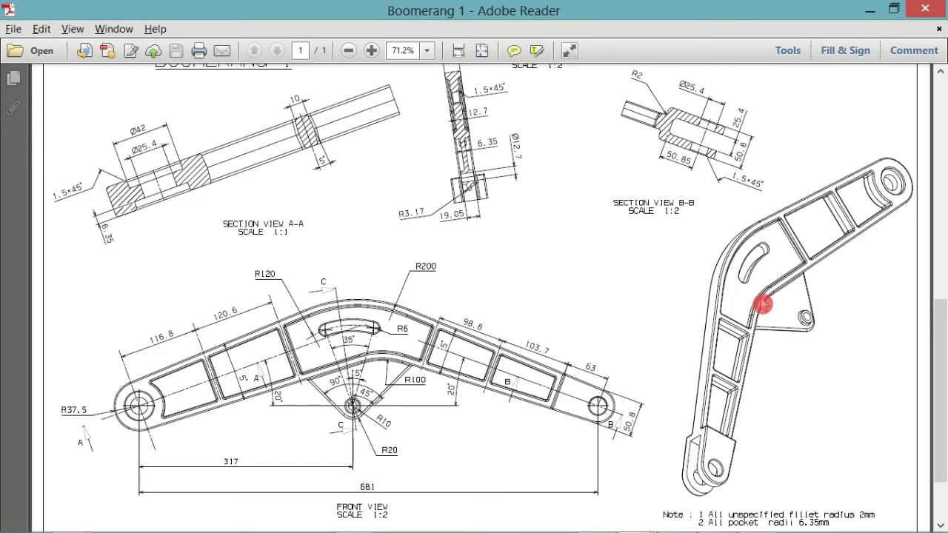
scroll(408, 271, "up", 1)
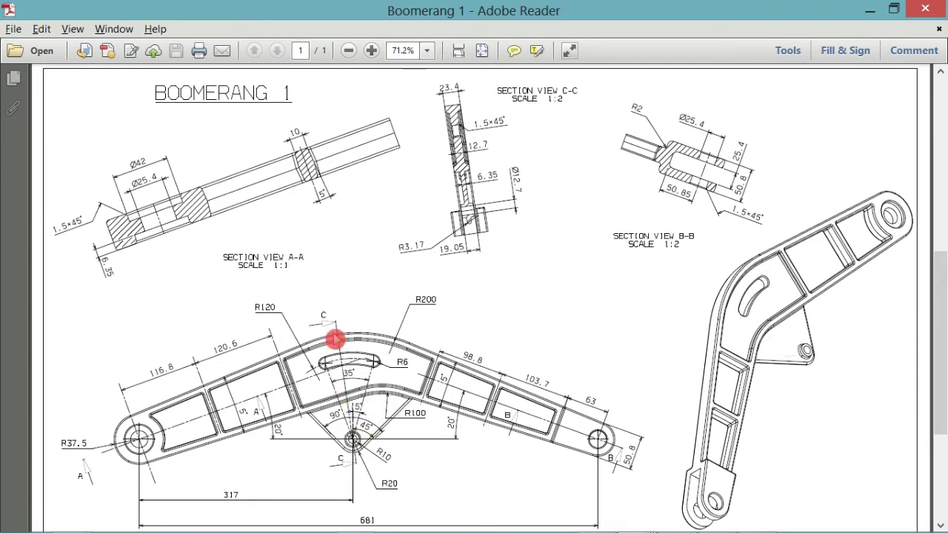
scroll(346, 416, "up", 3, "ctrl")
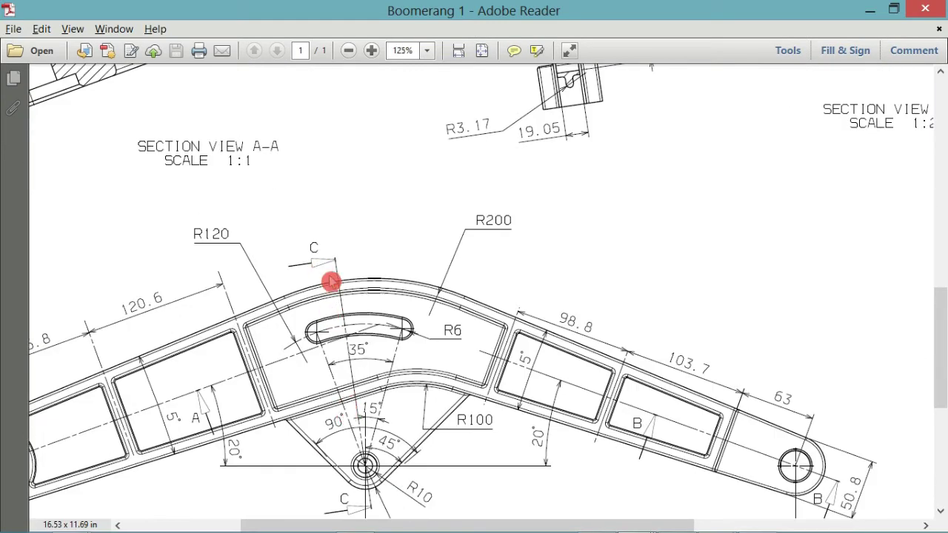
scroll(335, 273, "down", 1)
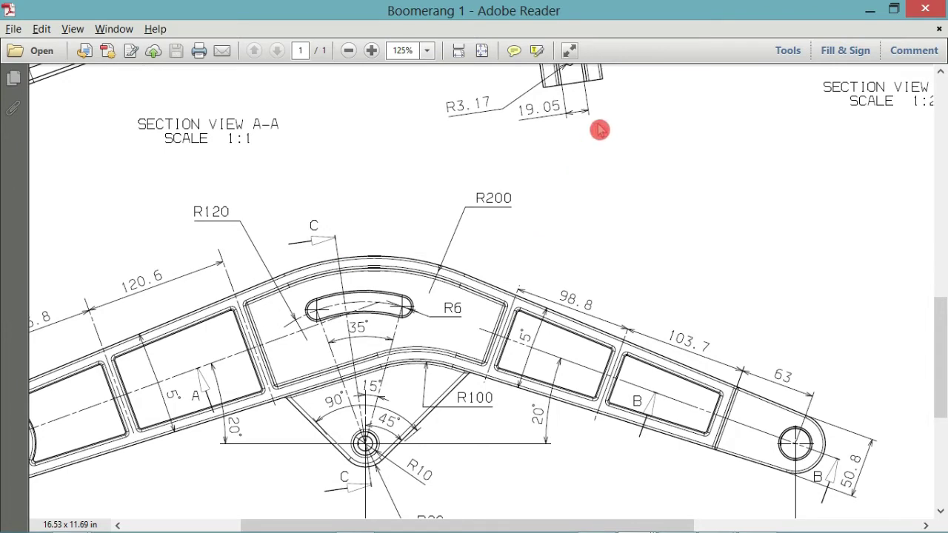
scroll(600, 130, "up", 5)
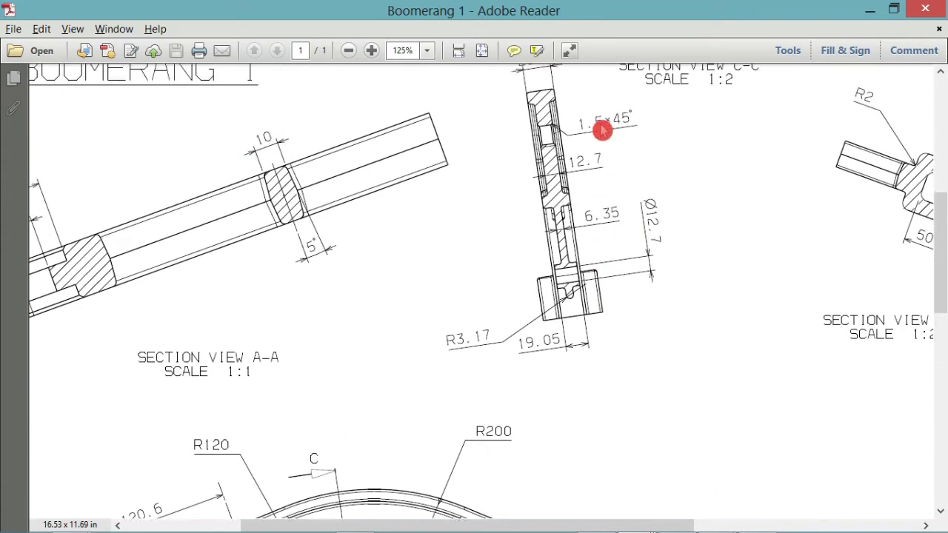
scroll(602, 130, "up", 1)
scroll(589, 295, "up", 1, "ctrl")
scroll(594, 296, "up", 1)
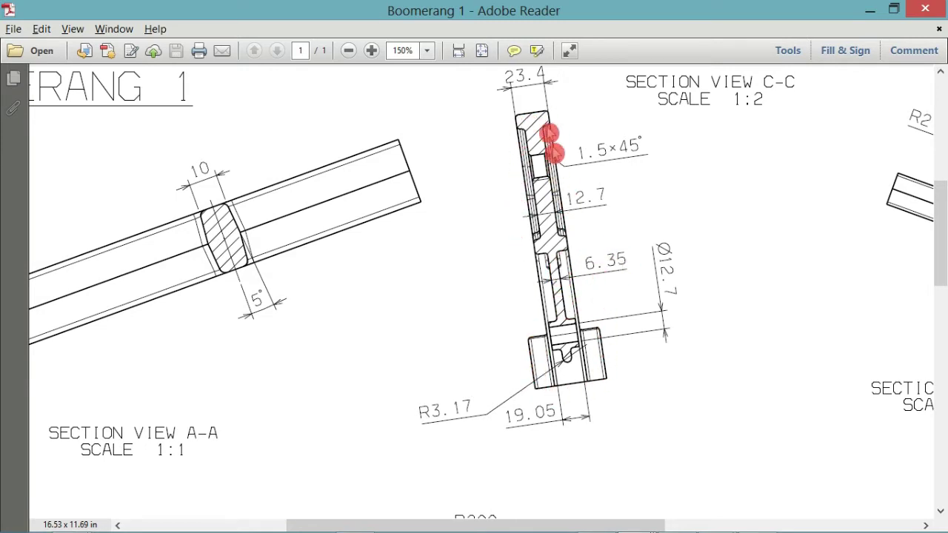
- Examine the triangular lug below the bend in the drawing's section and front views, then return to the CATIA model
scroll(570, 350, "down", 1)
scroll(453, 455, "down", 1)
scroll(450, 455, "down", 1, "ctrl")
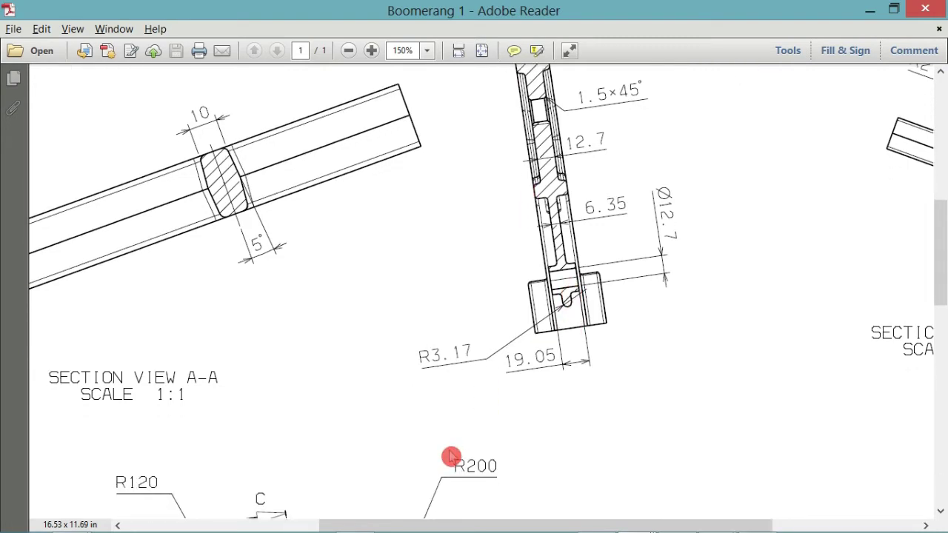
scroll(444, 454, "down", 2, "ctrl")
scroll(415, 451, "down", 3)
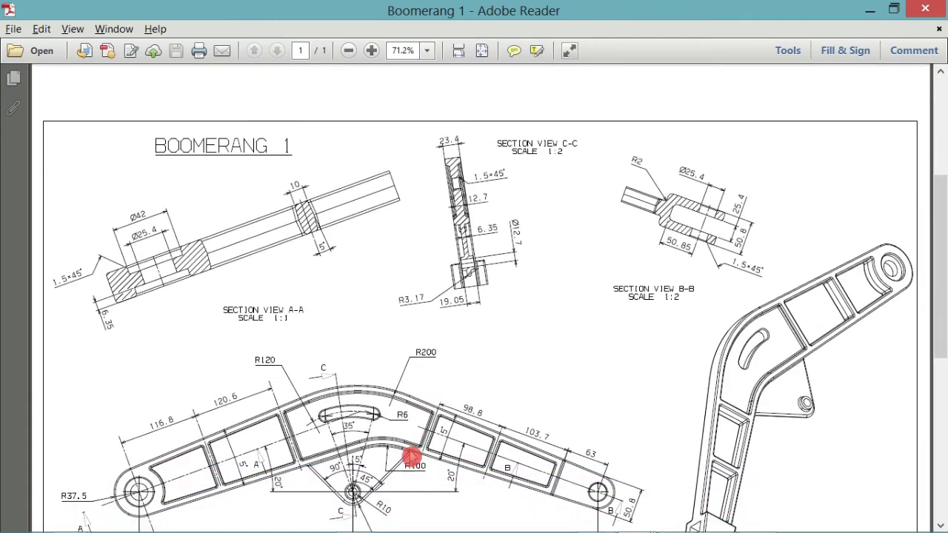
scroll(360, 485, "up", 2, "ctrl")
scroll(361, 485, "down", 1)
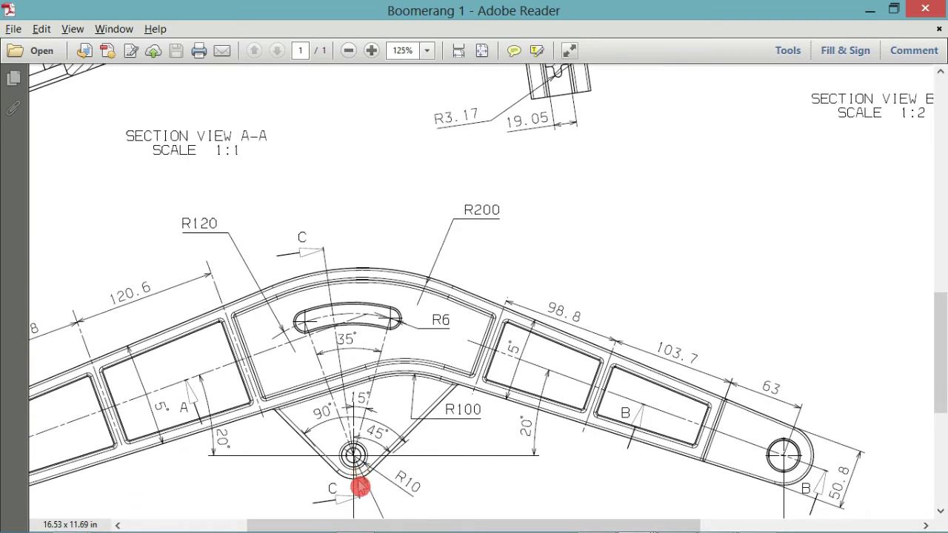
scroll(361, 485, "down", 1, "ctrl")
scroll(370, 478, "down", 1)
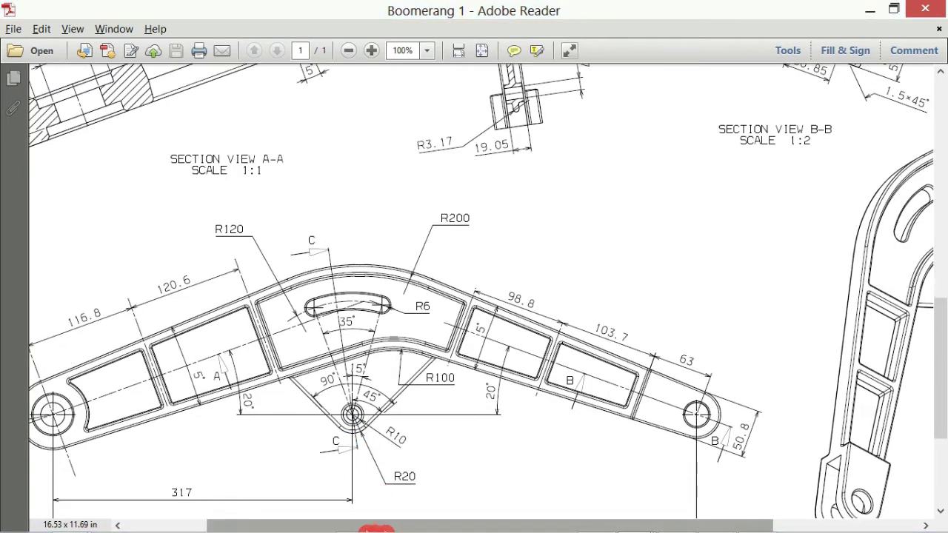
left_click_drag(388, 524, 324, 524)
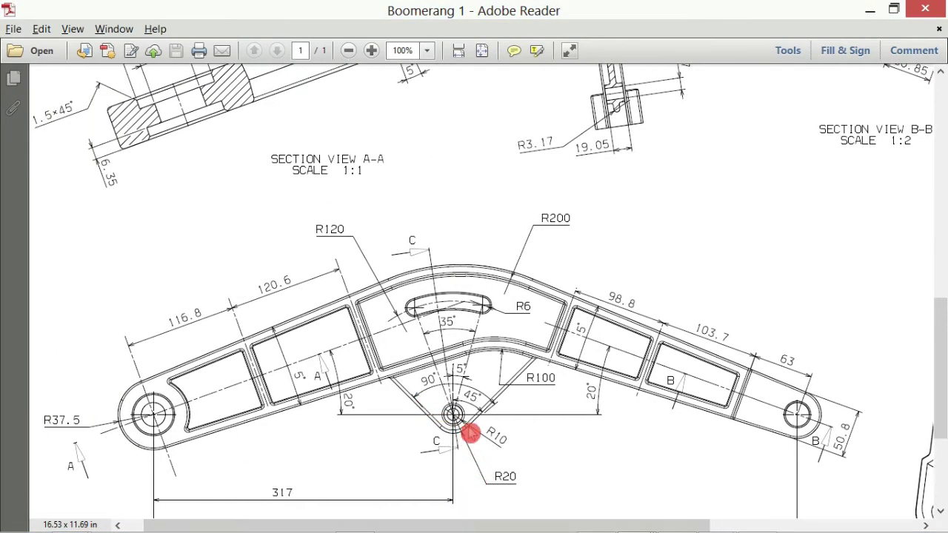
key("alt+Tab")
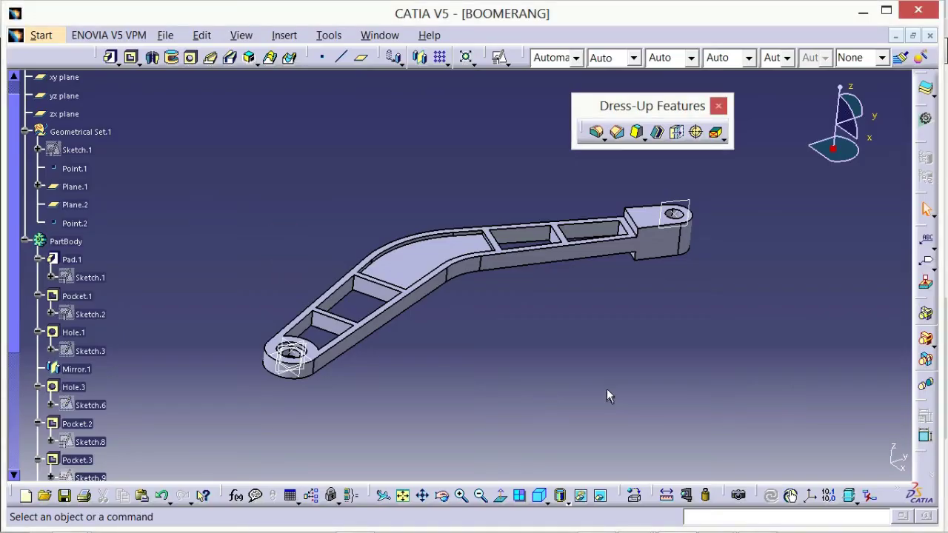
middle_click_drag(533, 379, 391, 328)
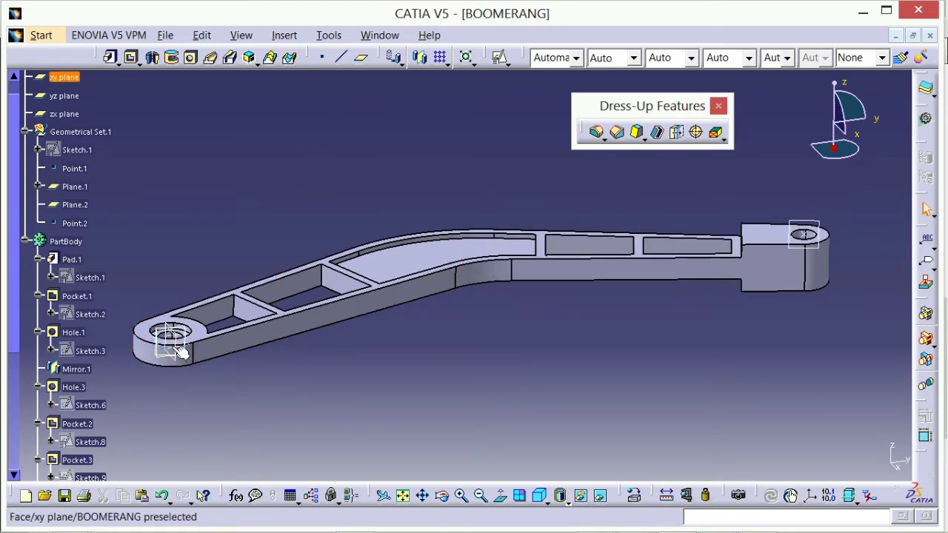